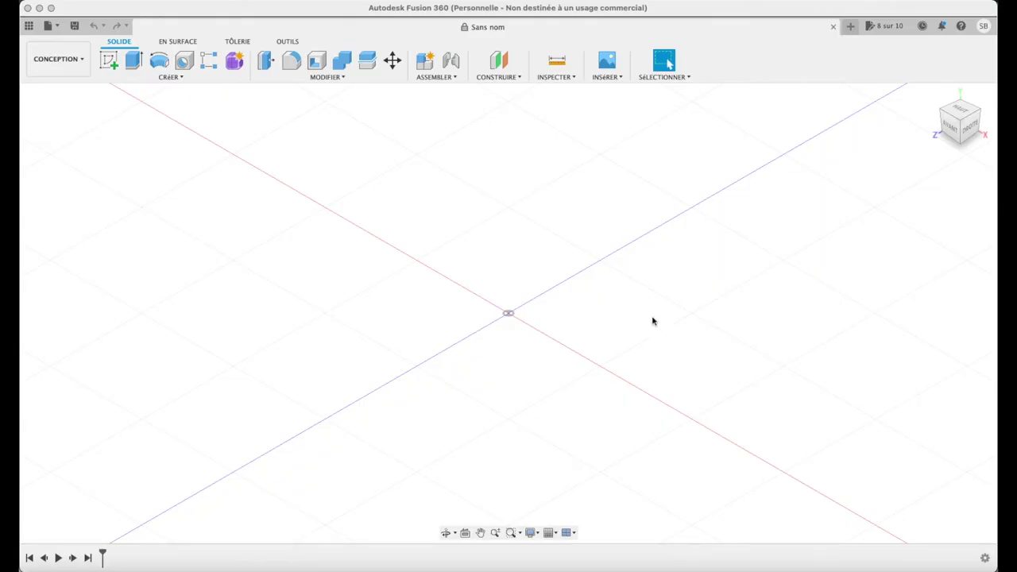
- Insert the rocket image from the computer as a canvas on a vertical plane and view it from AVANT
left_click(607, 73)
left_click(608, 111)
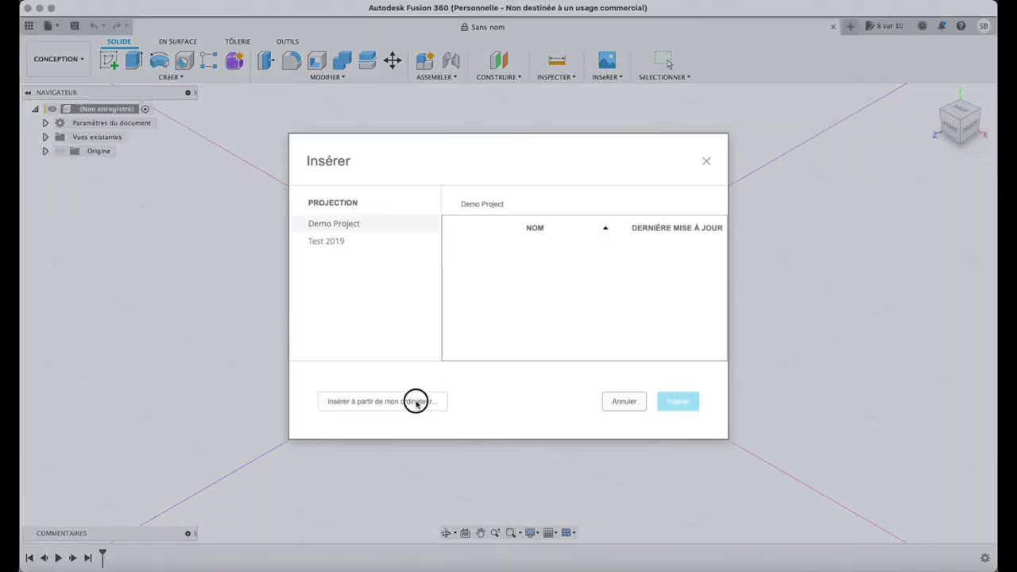
left_click(417, 401)
double_click(389, 83)
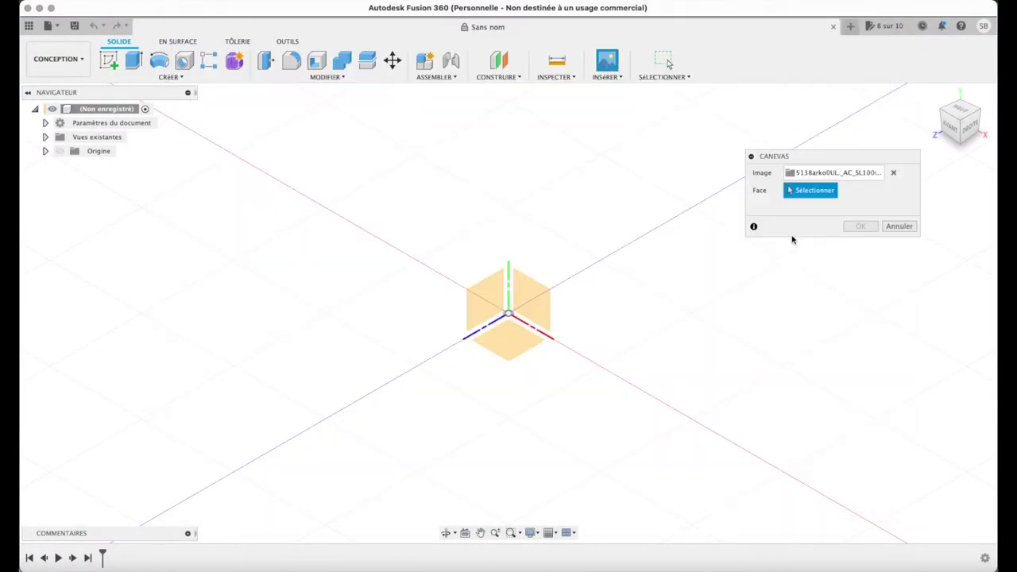
left_click(543, 310)
left_click(860, 422)
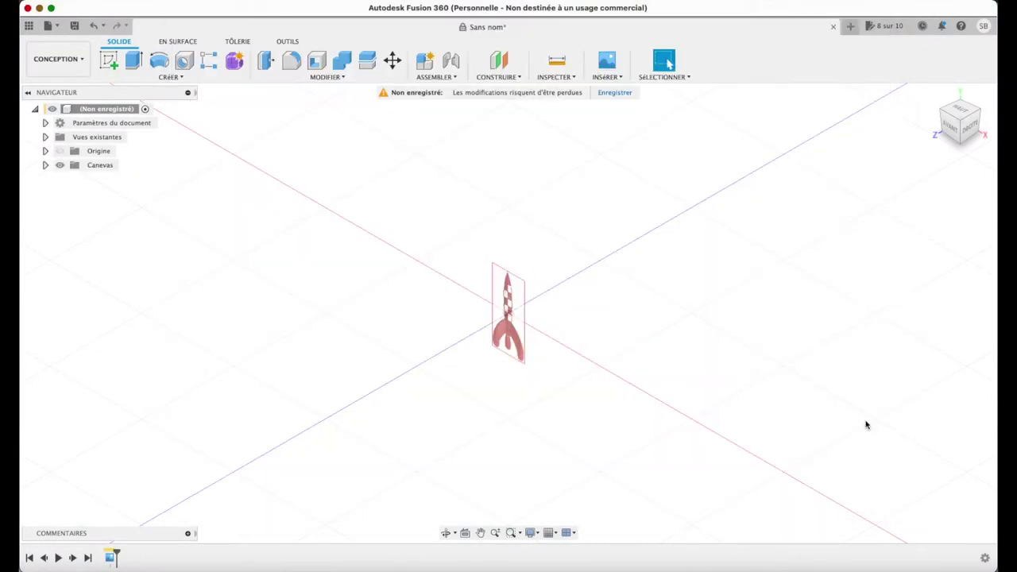
left_click(933, 96)
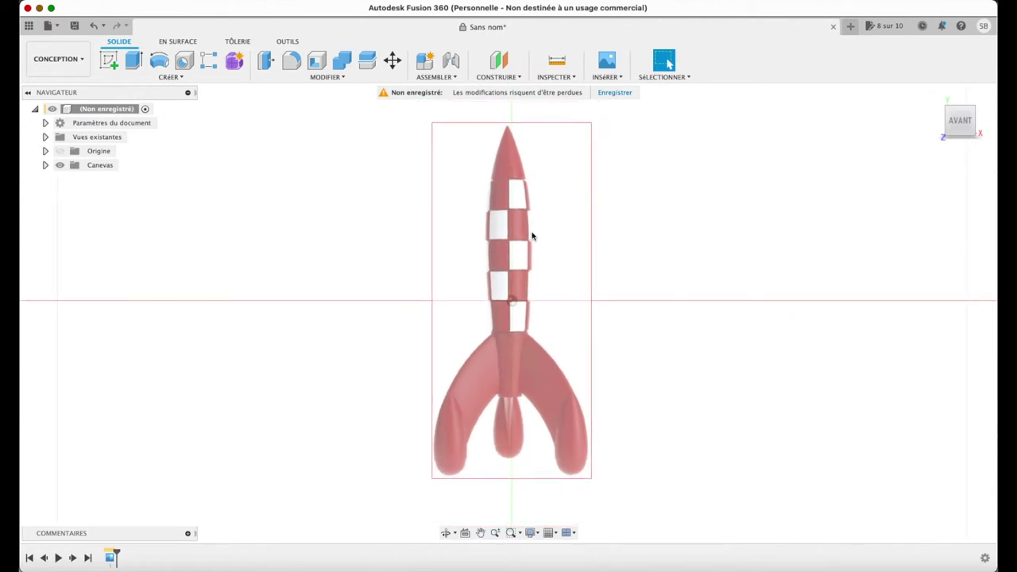
left_click(169, 77)
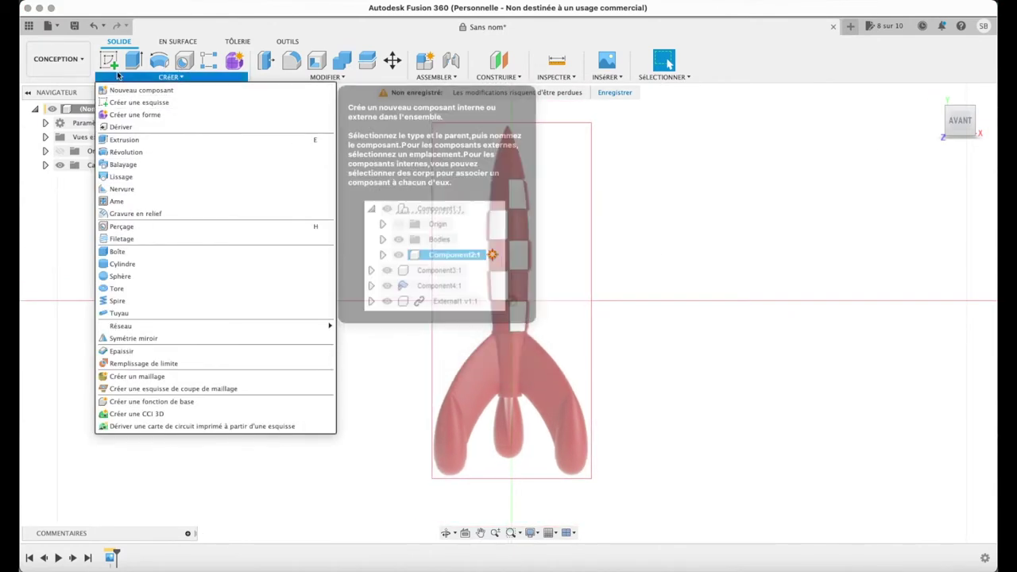
- Start a sketch on the rocket image's plane and choose the three-point arc tool
left_click(150, 102)
left_click(528, 260)
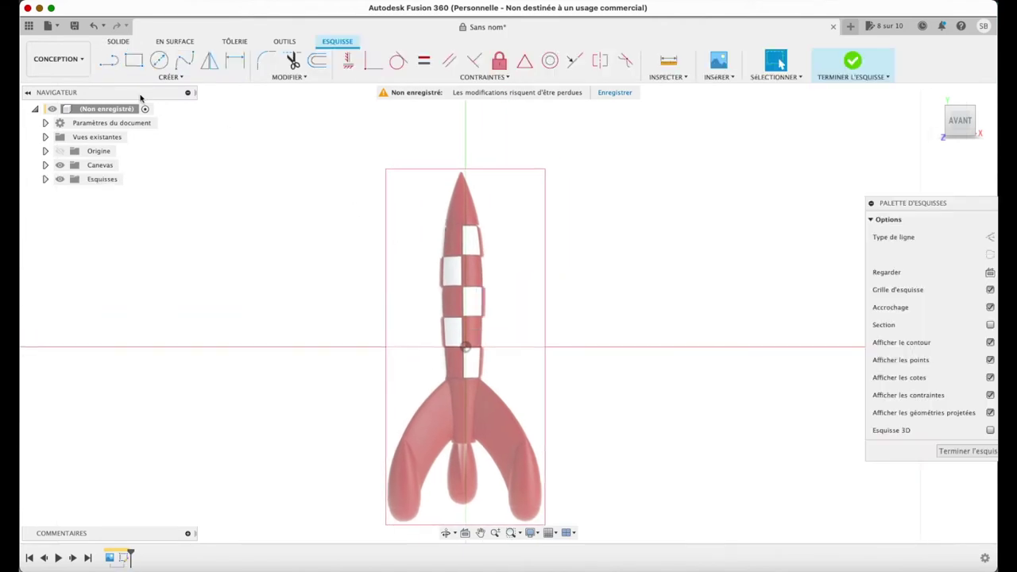
left_click(175, 77)
left_click(310, 126)
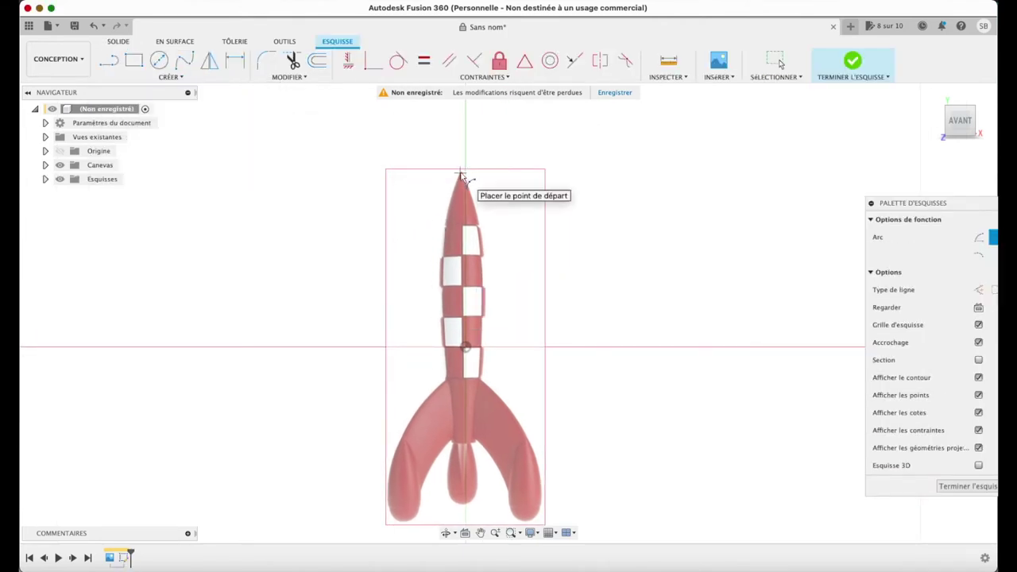
- Draw an arc from the body's base to the nose tip, following the rocket's left edge
scroll(447, 381, "up", 1)
scroll(447, 381, "up", 5)
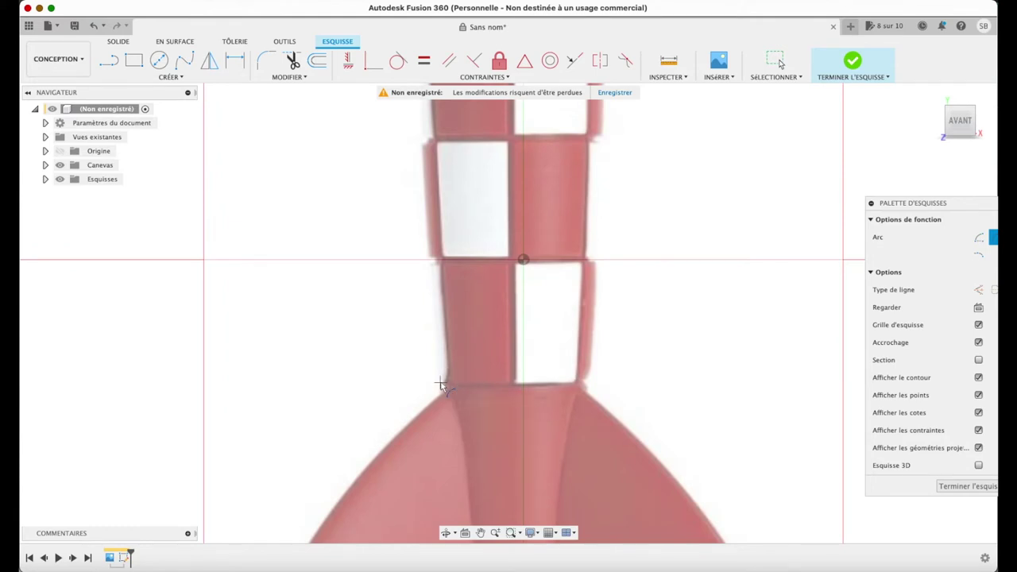
scroll(442, 401, "down", 2)
scroll(442, 403, "down", 3)
left_click(440, 402)
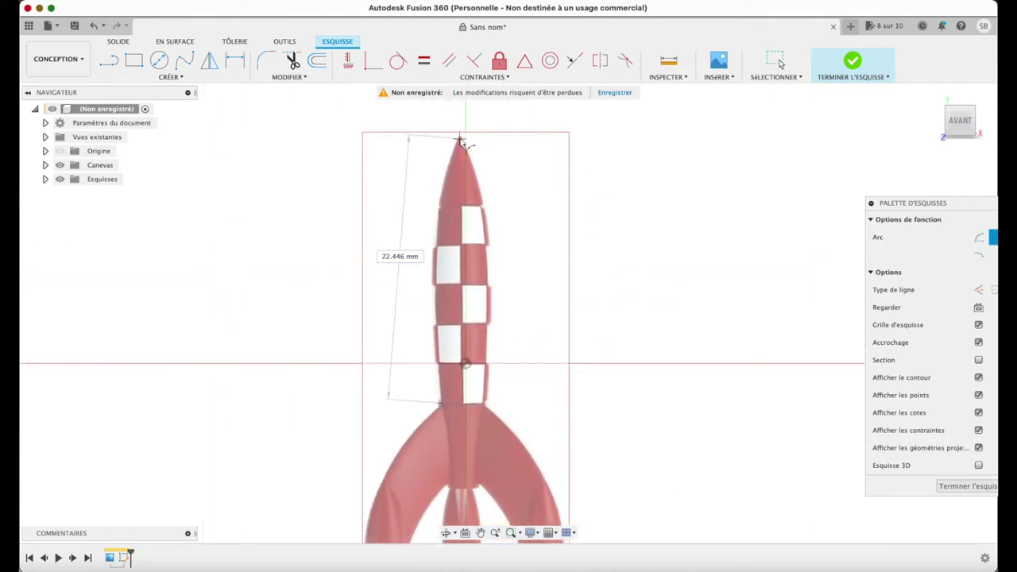
scroll(459, 140, "up", 4)
scroll(461, 135, "up", 2)
scroll(458, 128, "up", 1)
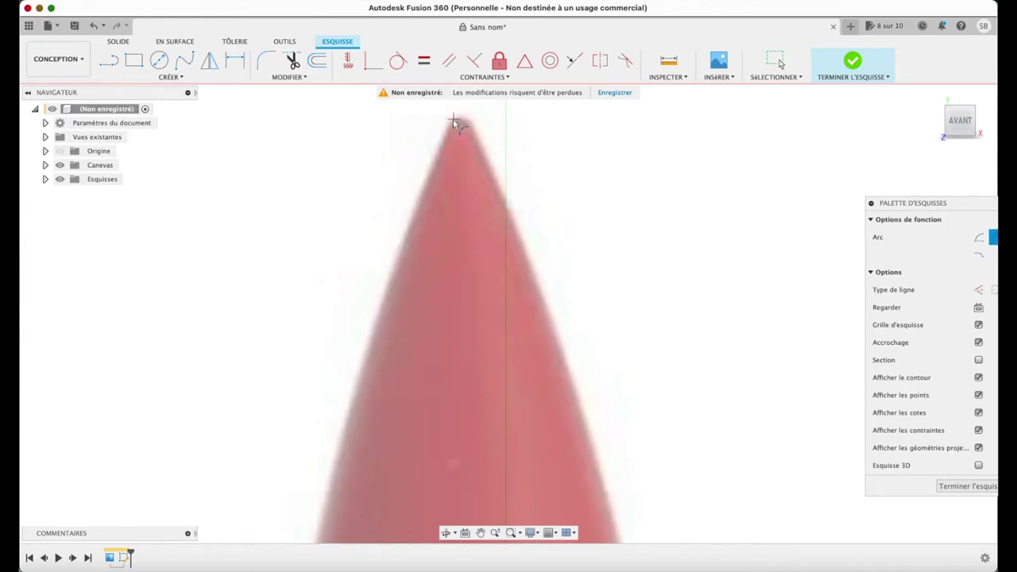
left_click(454, 121)
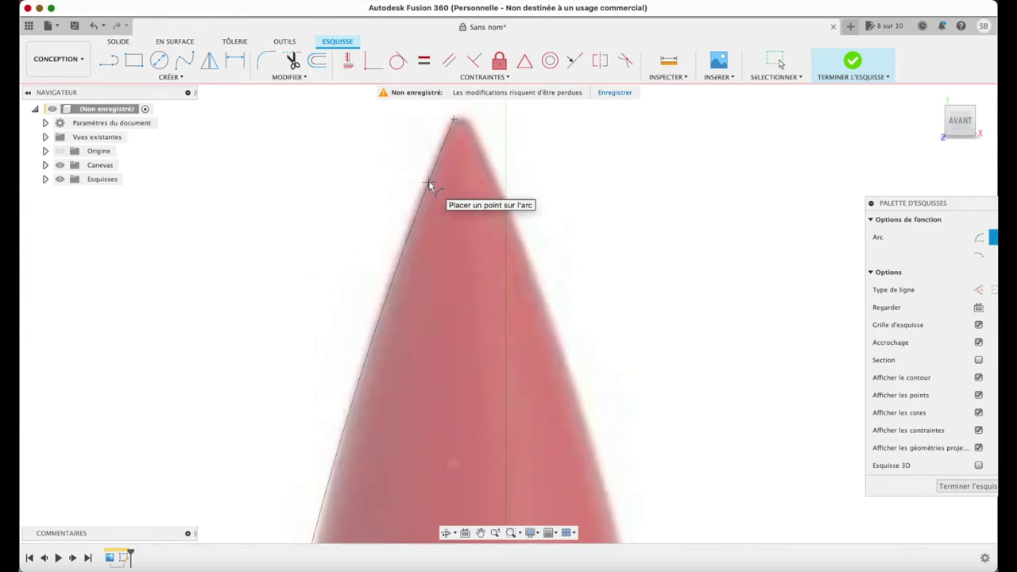
left_click(429, 186)
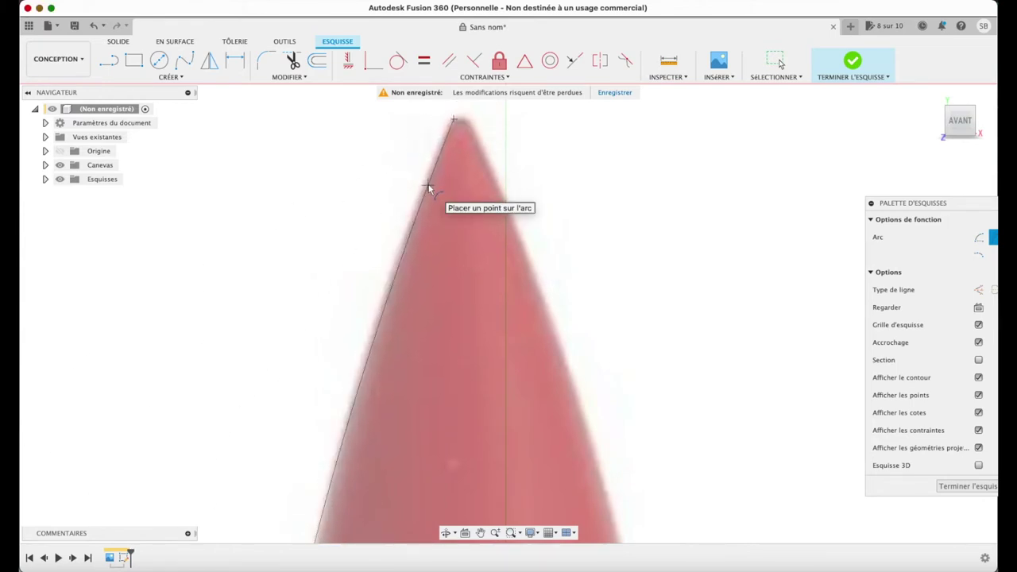
scroll(429, 187, "down", 3)
scroll(429, 187, "down", 2)
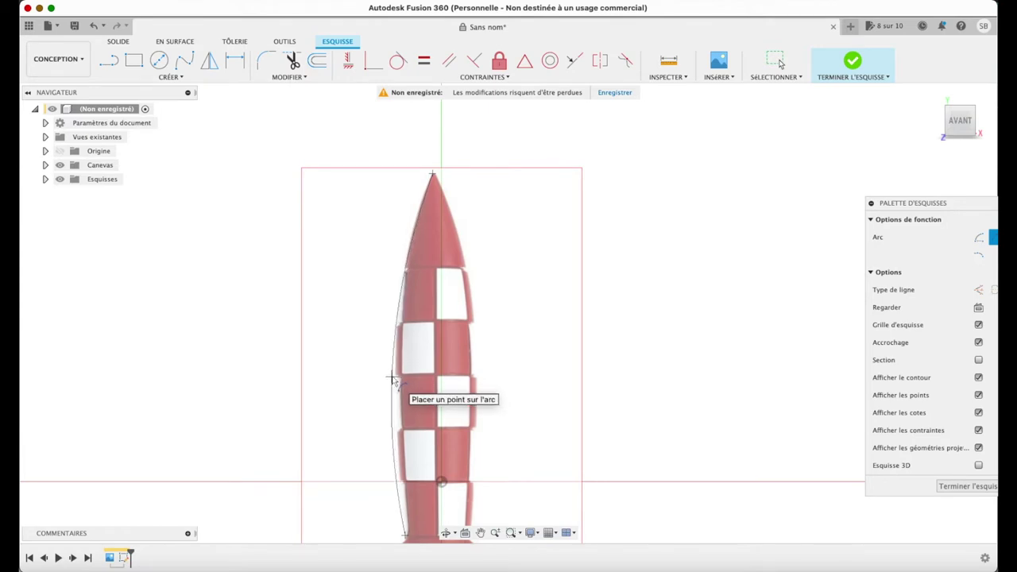
scroll(434, 177, "up", 5)
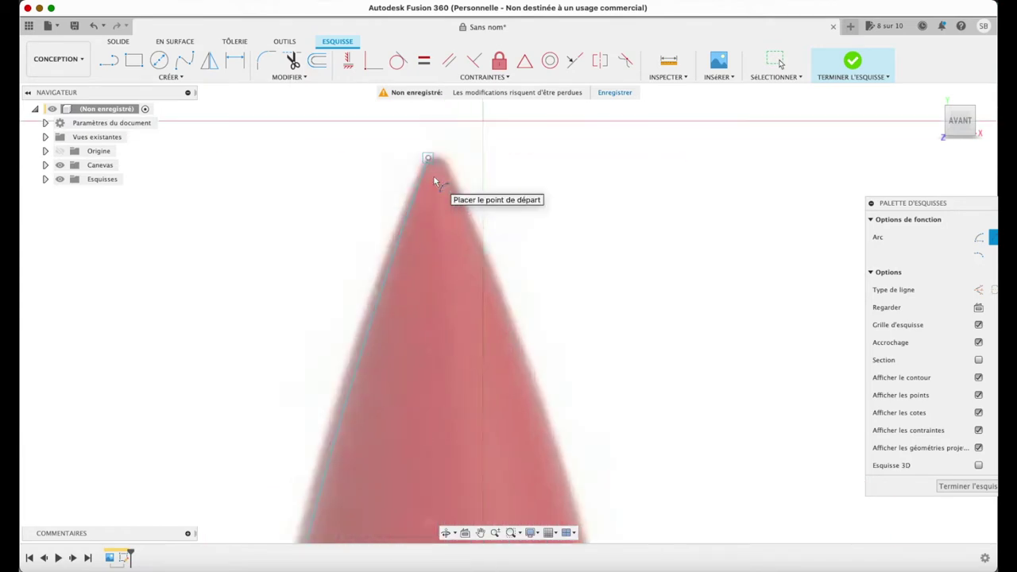
scroll(433, 176, "down", 1)
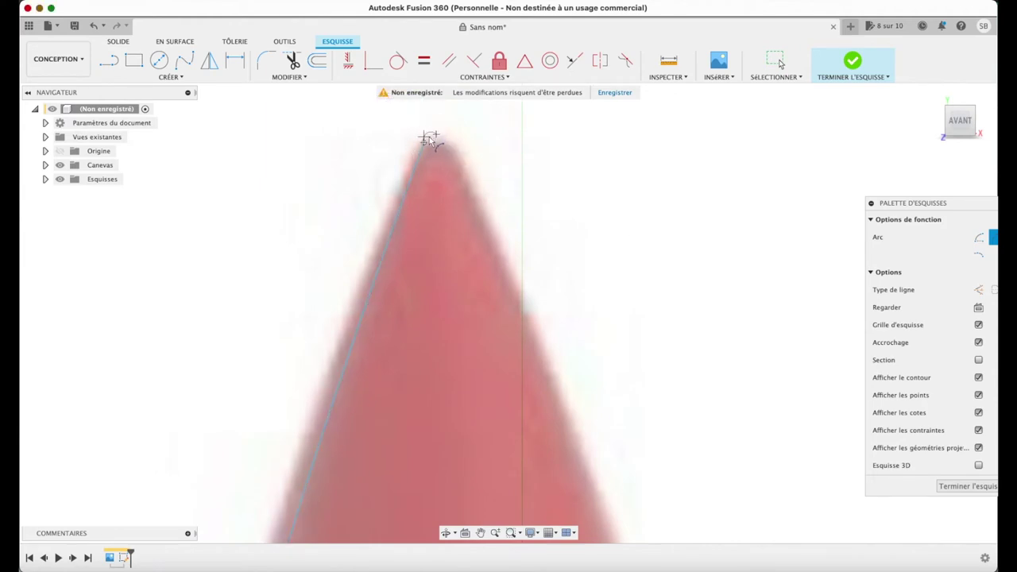
scroll(429, 139, "up", 5)
scroll(426, 133, "up", 1)
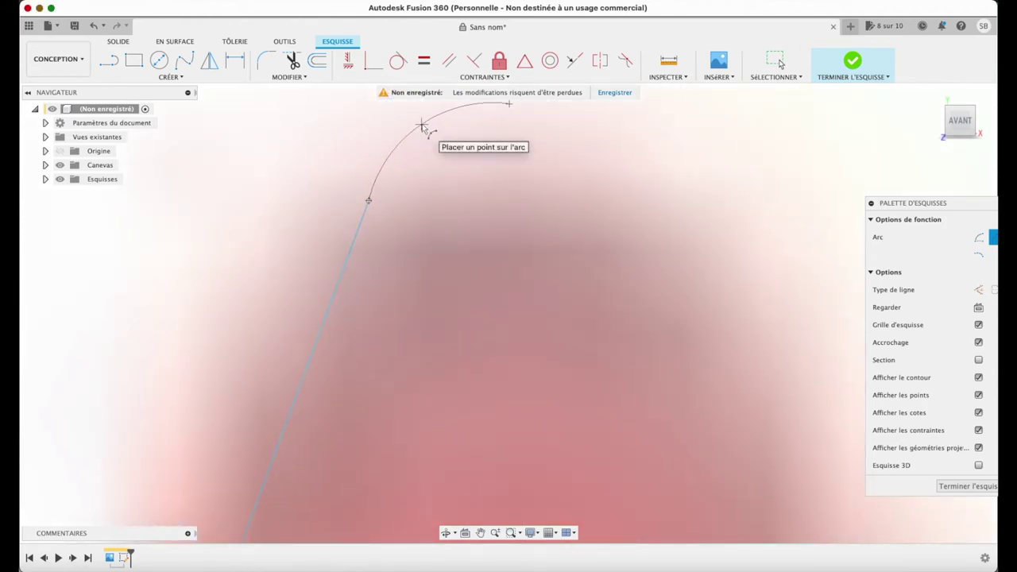
scroll(423, 127, "down", 5)
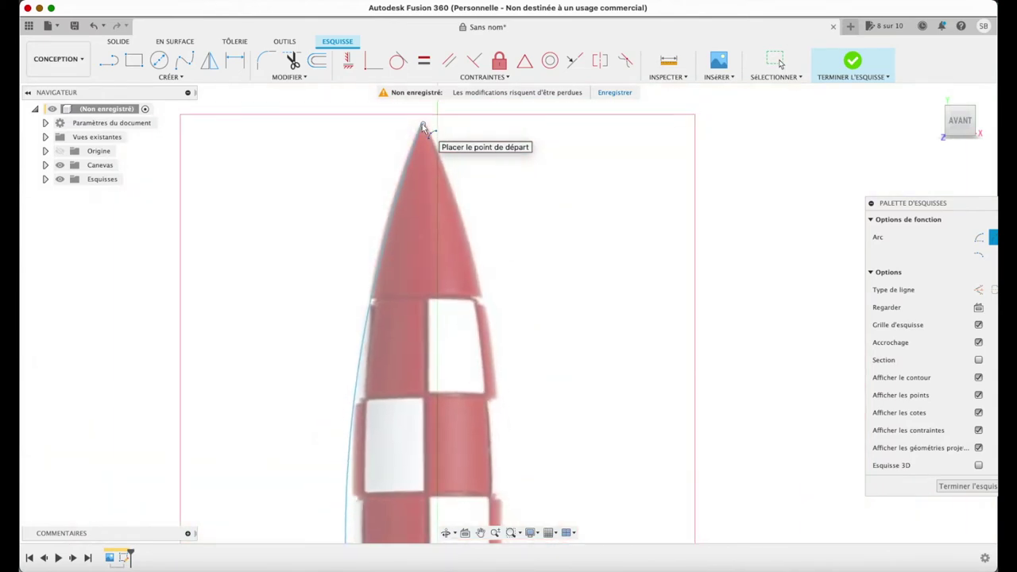
- Draw a short base line to the centre axis and a line up the axis to the tip
key("l")
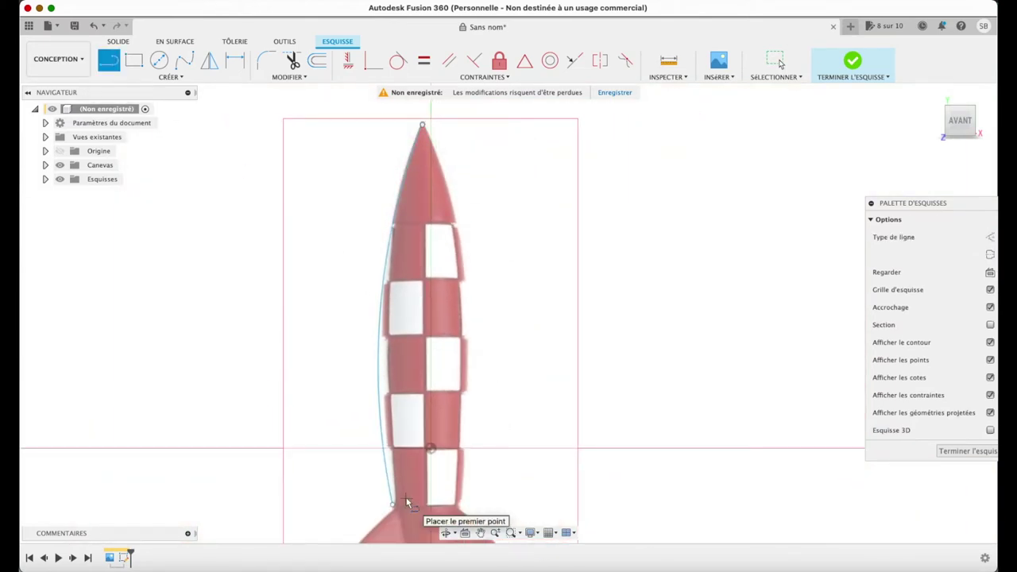
scroll(405, 503, "up", 5)
left_click(355, 522)
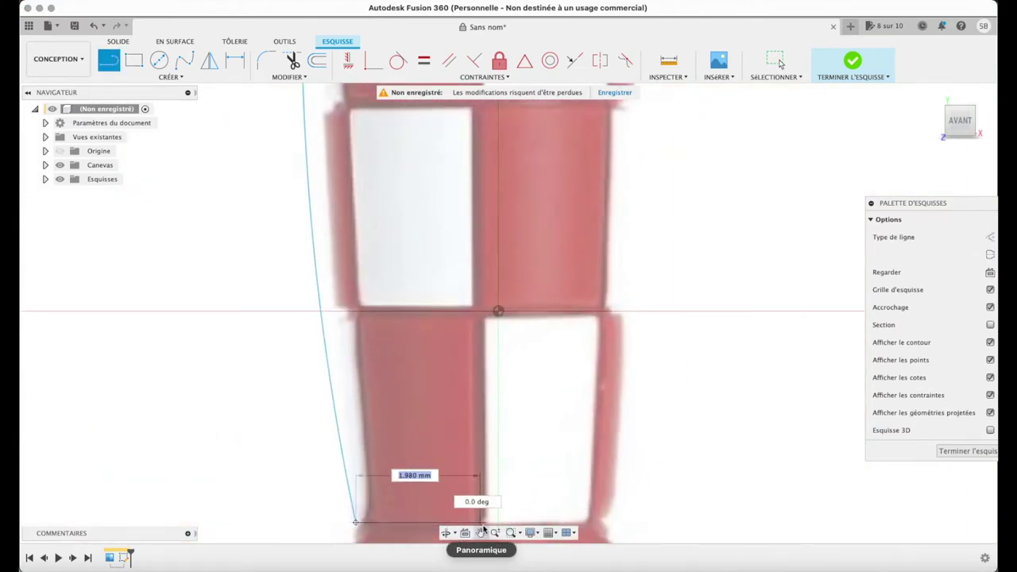
scroll(483, 528, "up", 3)
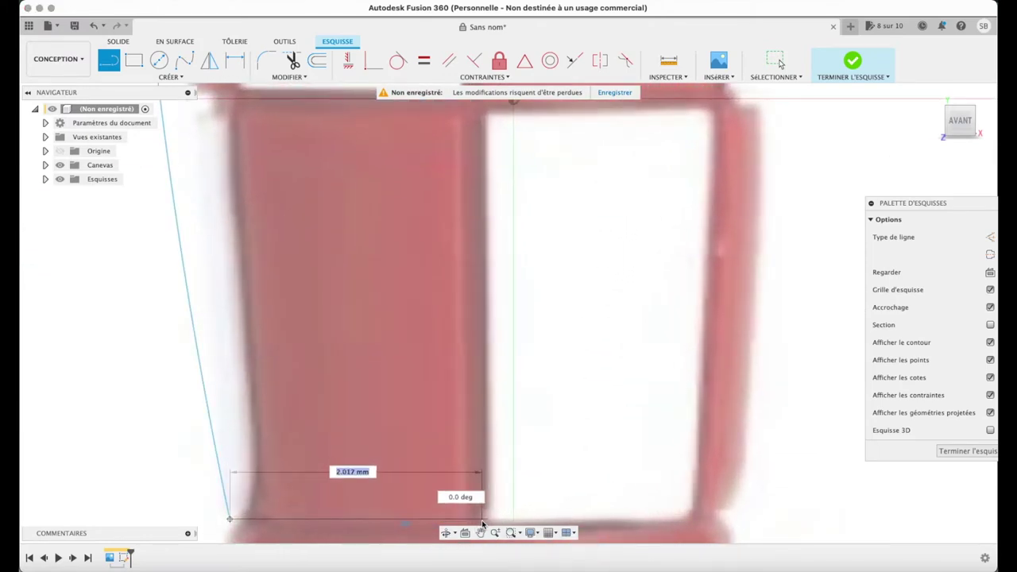
left_click(508, 532)
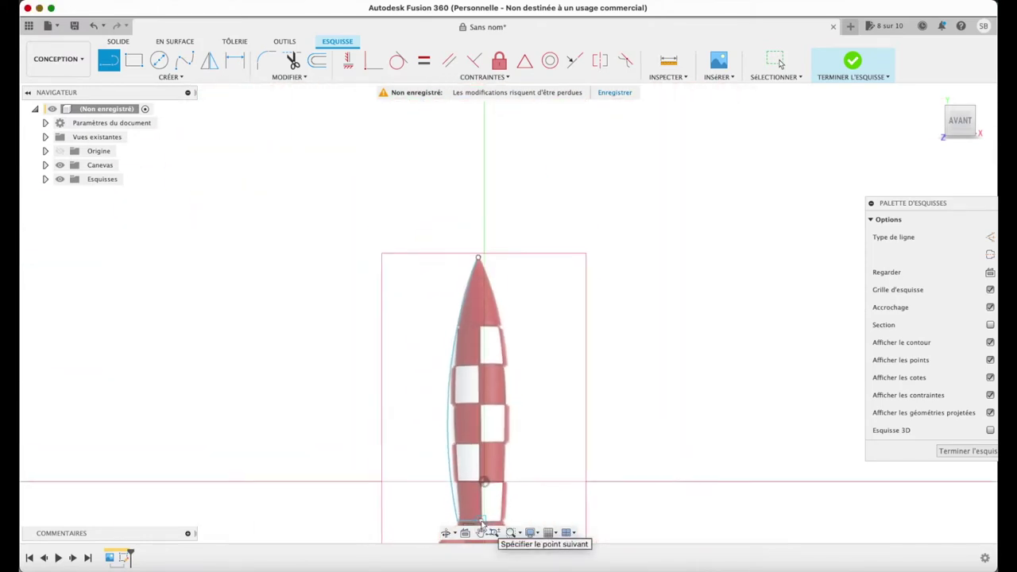
left_click(479, 266)
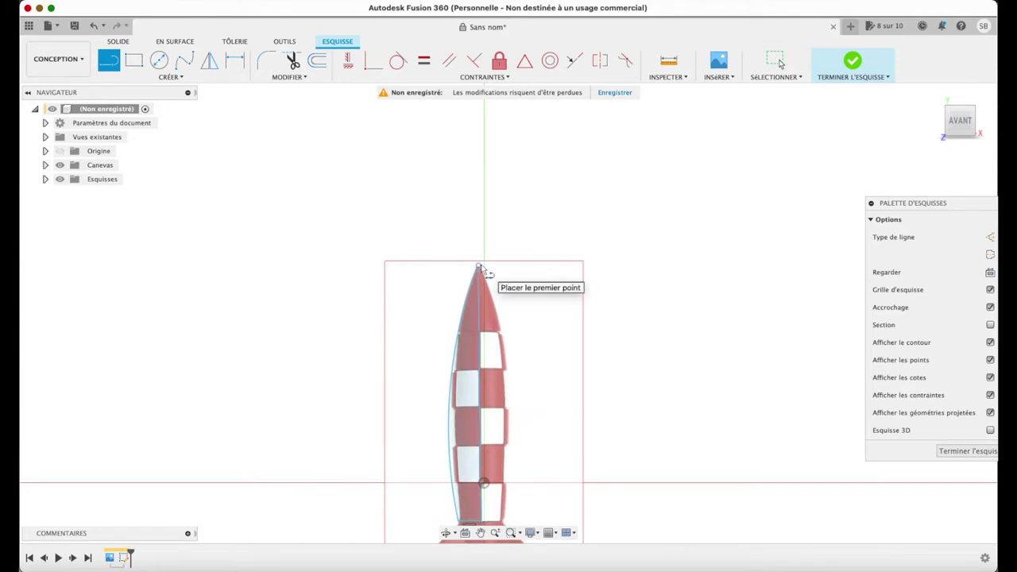
scroll(481, 270, "up", 2)
scroll(482, 271, "up", 2)
scroll(482, 270, "up", 1)
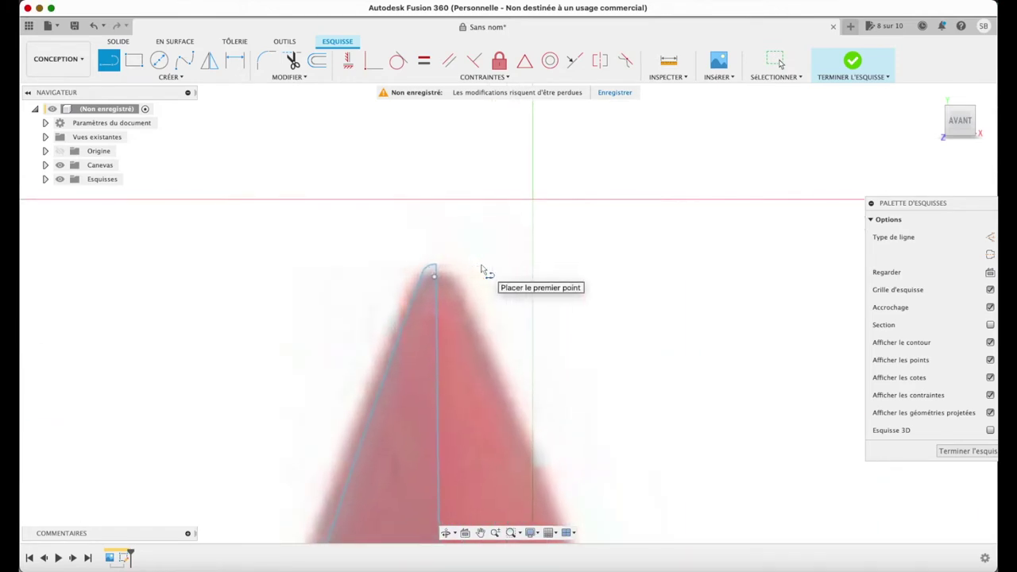
- Stop drawing lines, check the nose-tip sketch point and finish the sketch
key("Escape")
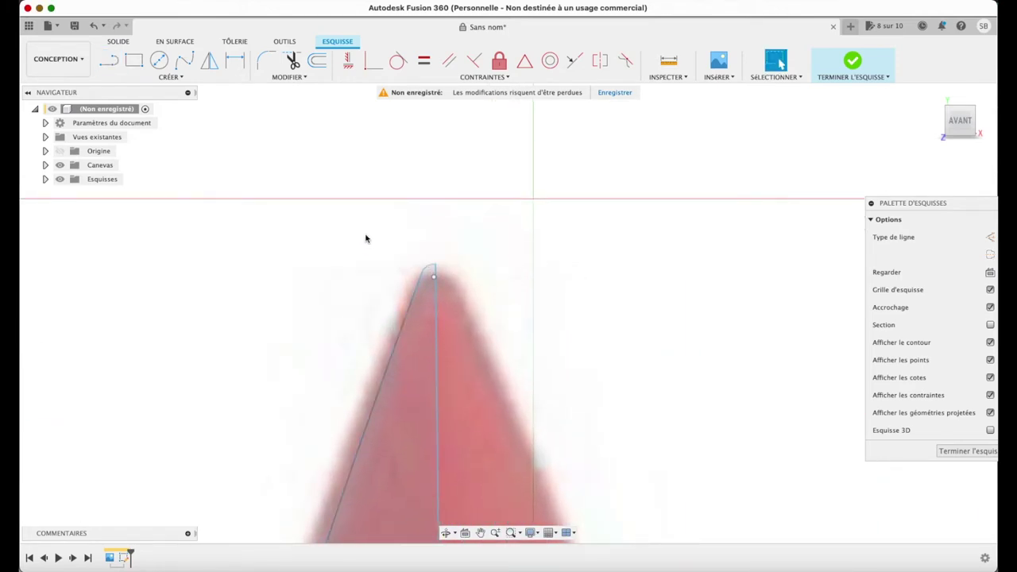
left_click(436, 277)
scroll(437, 278, "down", 5)
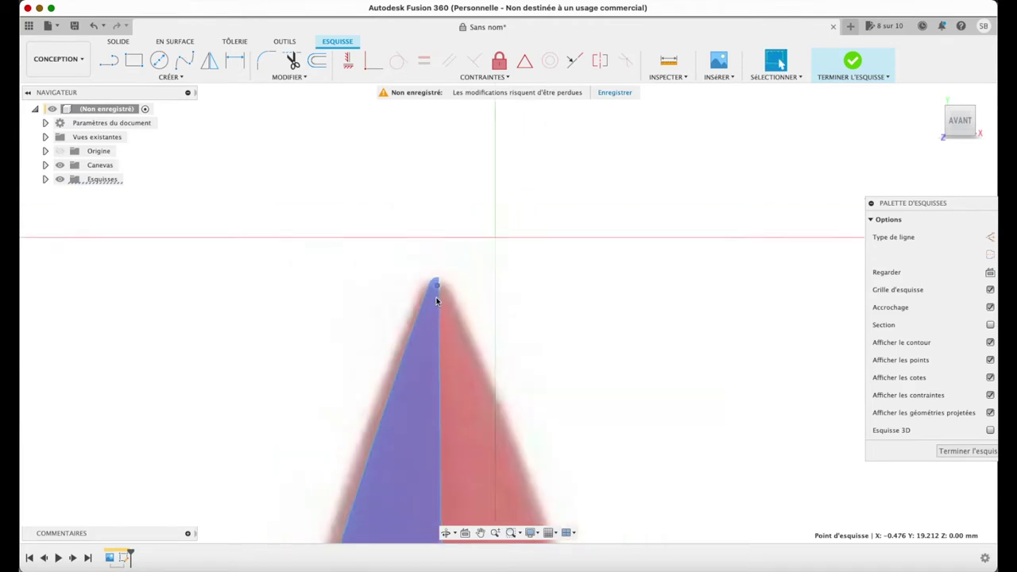
left_click(944, 452)
- Revolve the half-profile a full 360 degrees around the centre line into a solid body
left_click(432, 356)
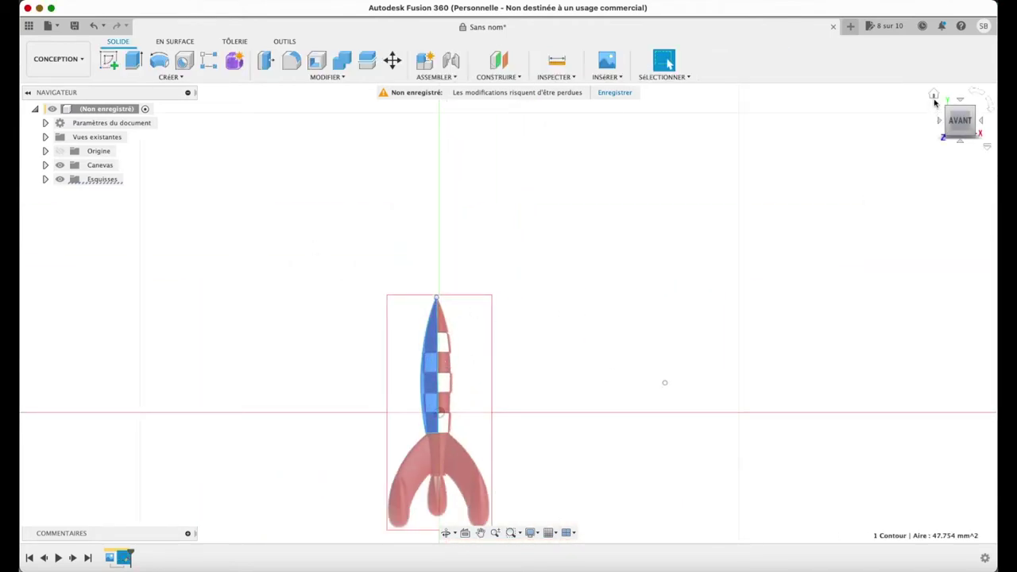
left_click(934, 95)
left_click(951, 127)
left_click(188, 77)
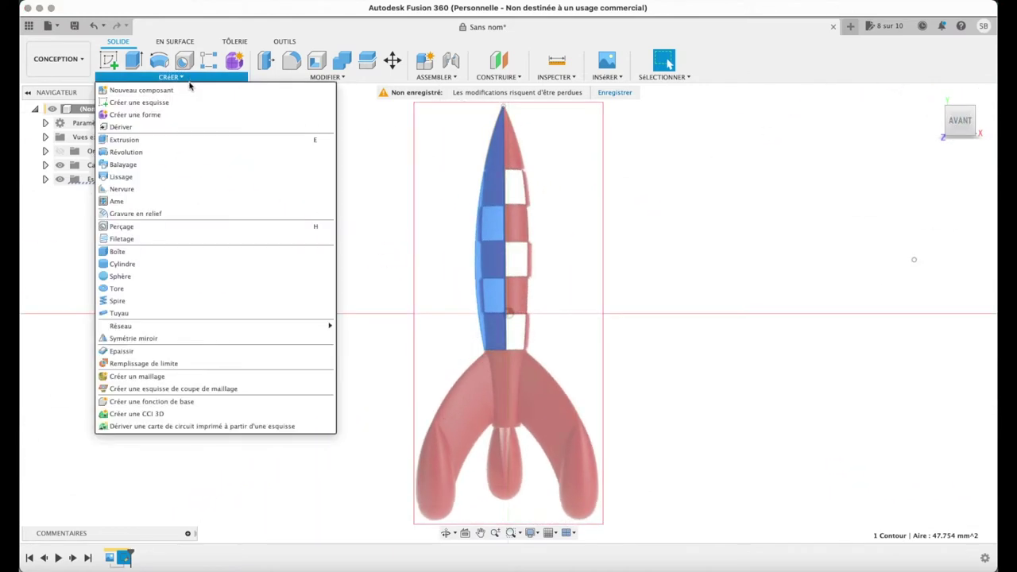
left_click(139, 152)
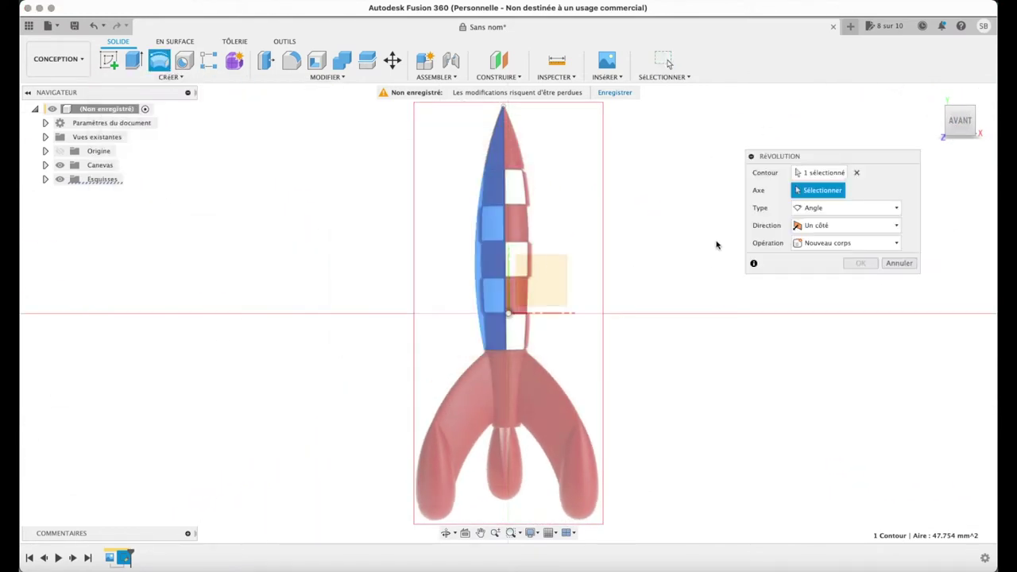
left_click(504, 235)
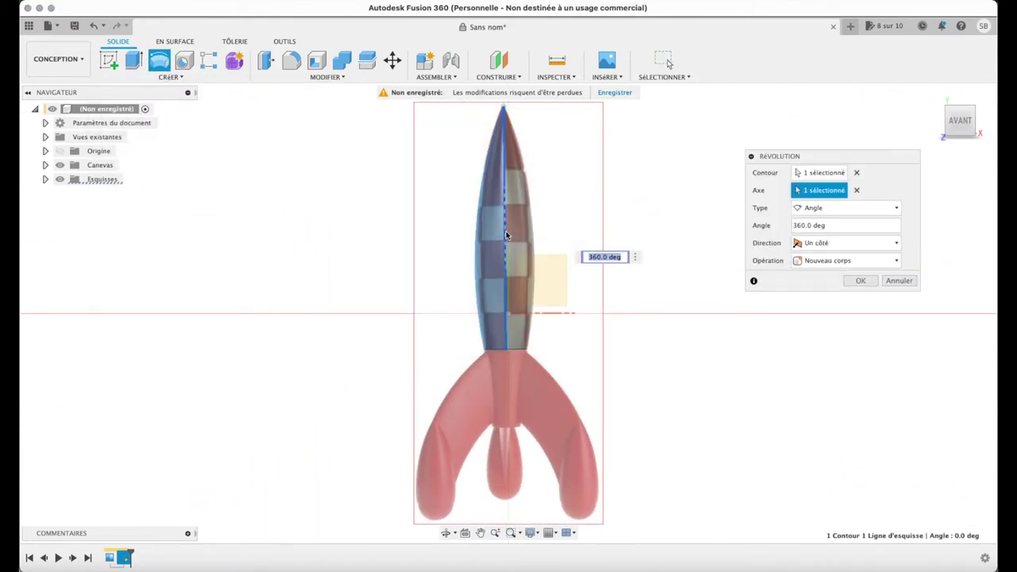
left_click(861, 282)
- Hide and re-show the rocket reference image in the Canevas folder
left_click(933, 95)
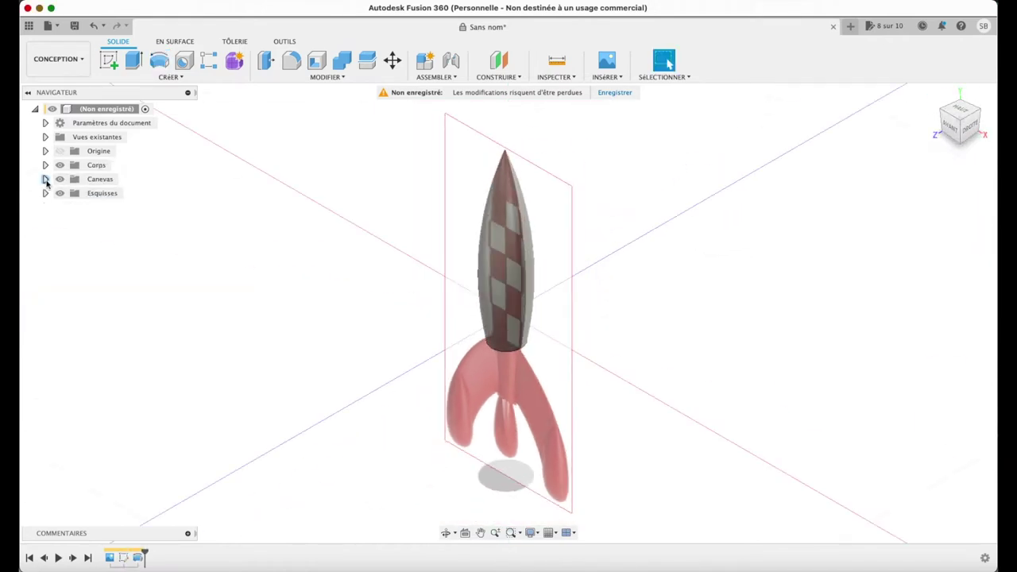
left_click(46, 178)
left_click(70, 193)
left_click(69, 194)
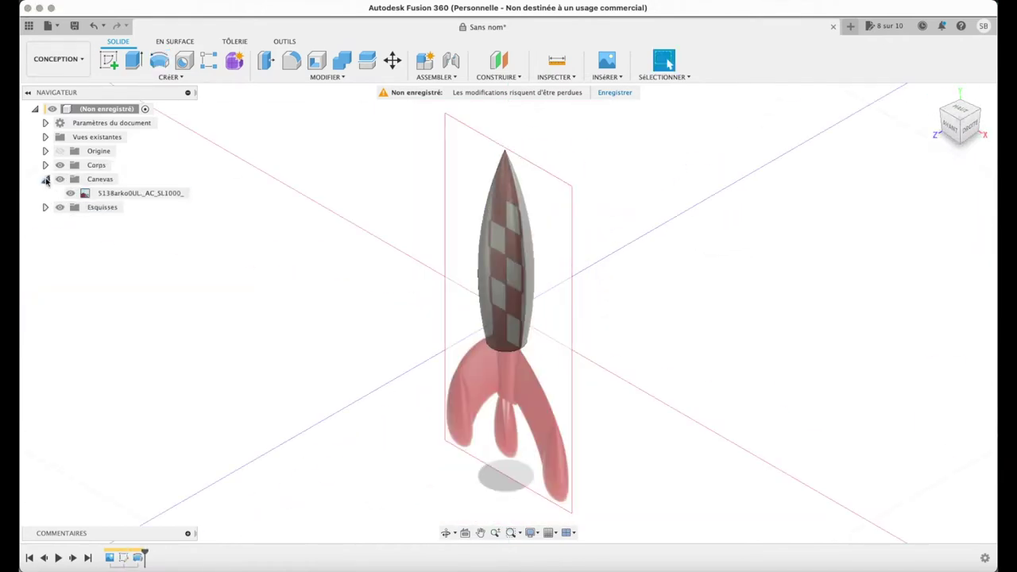
left_click(45, 179)
- View the rocket from the front, zoomed and panned onto the body and tip
left_click(952, 124)
scroll(522, 190, "up", 5)
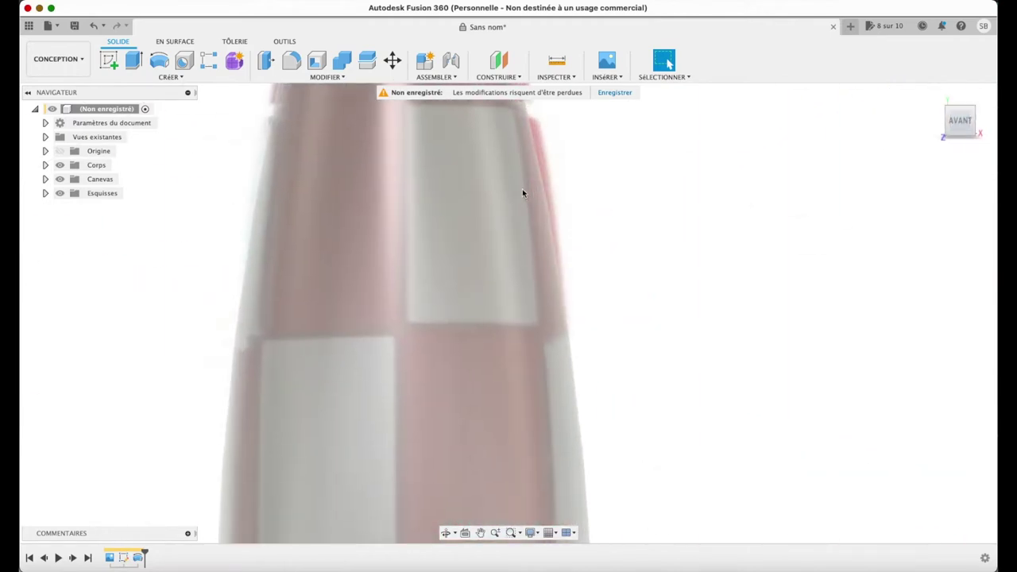
scroll(522, 191, "down", 1)
scroll(522, 190, "down", 2)
scroll(522, 191, "down", 1)
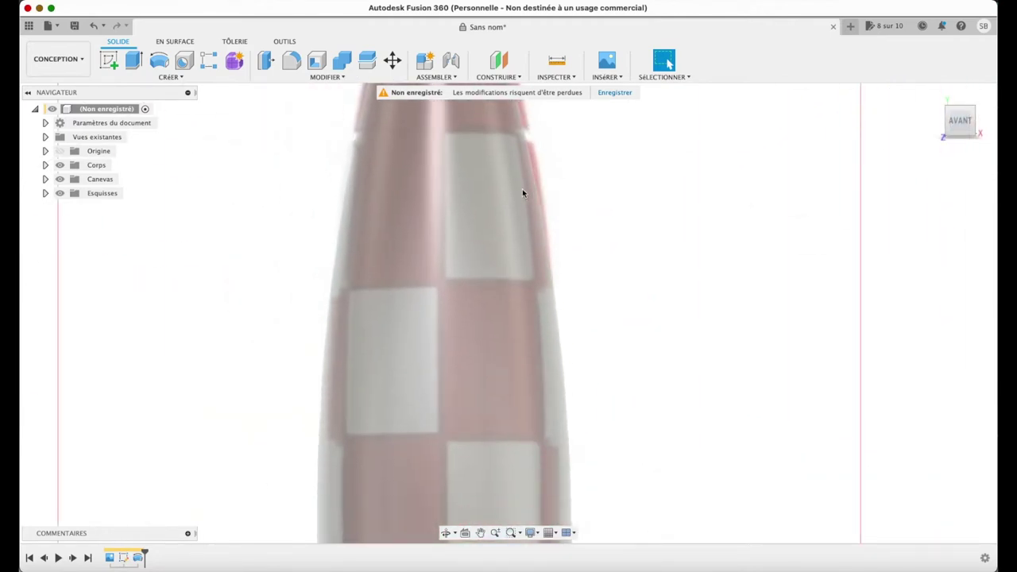
scroll(522, 188, "down", 1)
scroll(489, 142, "up", 1)
scroll(492, 172, "down", 1)
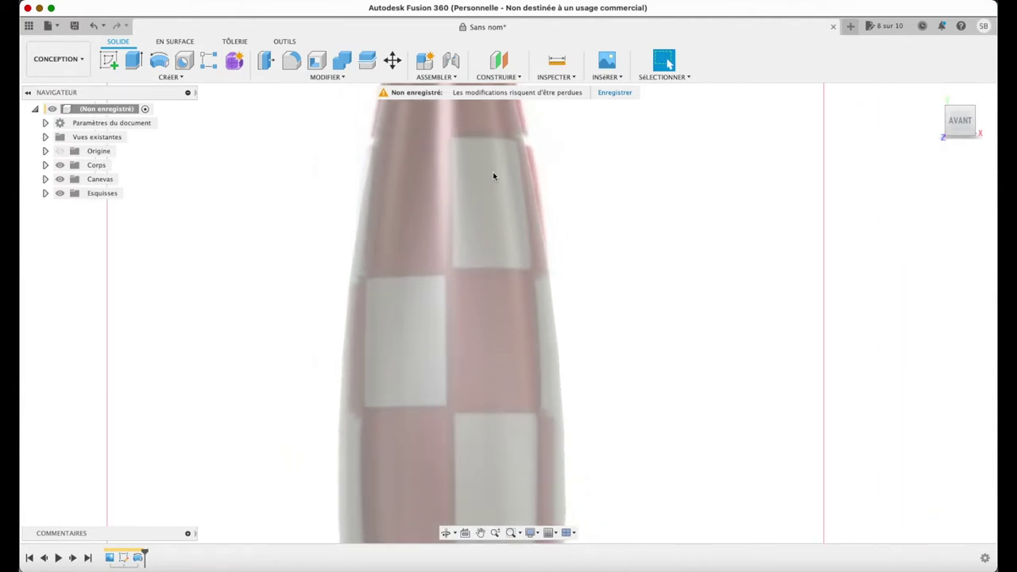
left_click(480, 532)
left_click_drag(586, 268, 586, 382)
scroll(442, 373, "up", 1)
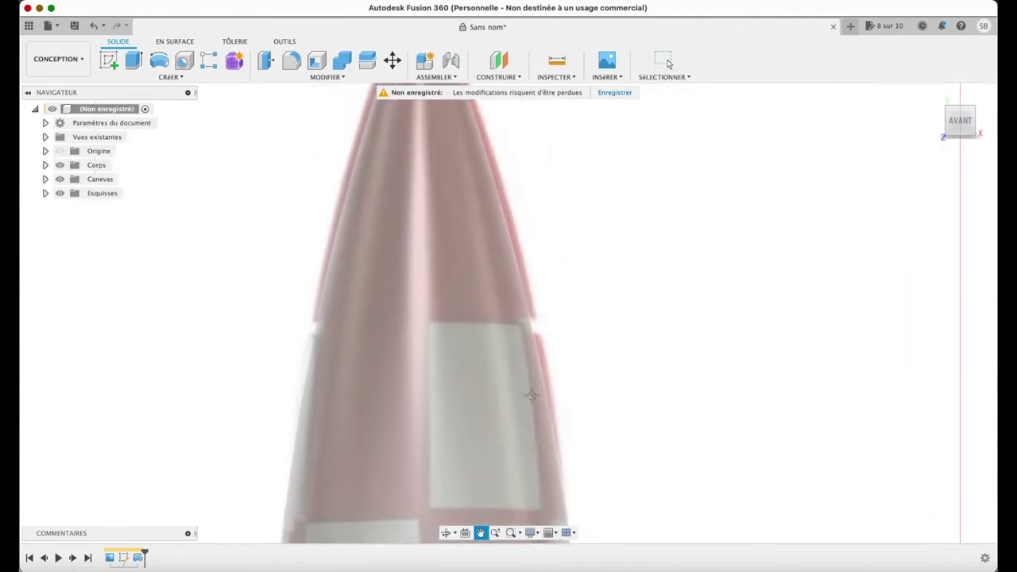
scroll(442, 374, "up", 2)
left_click(108, 60)
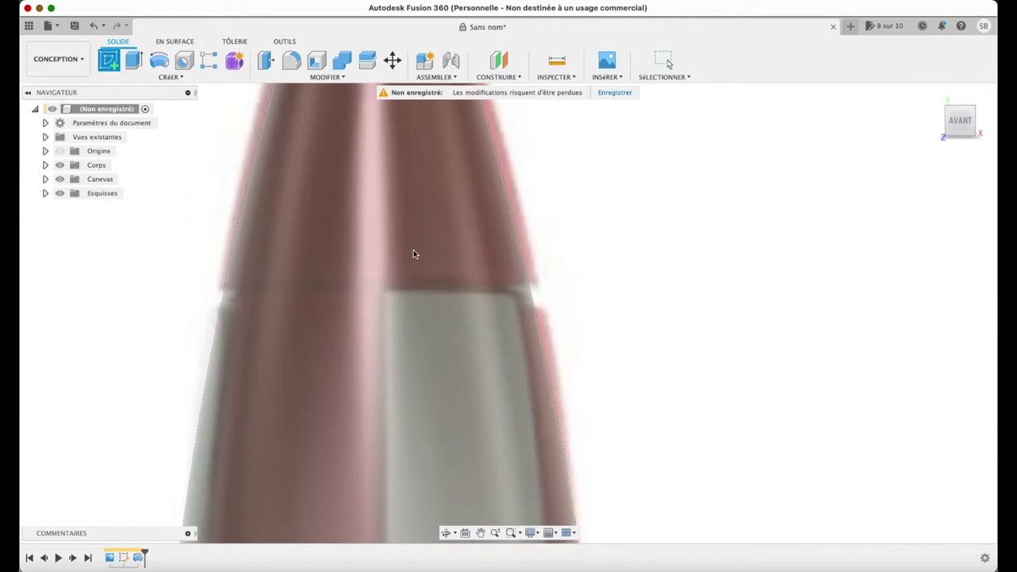
- Sketch a 0,2 mm high rectangle on the front plane just above the fins
left_click(414, 253)
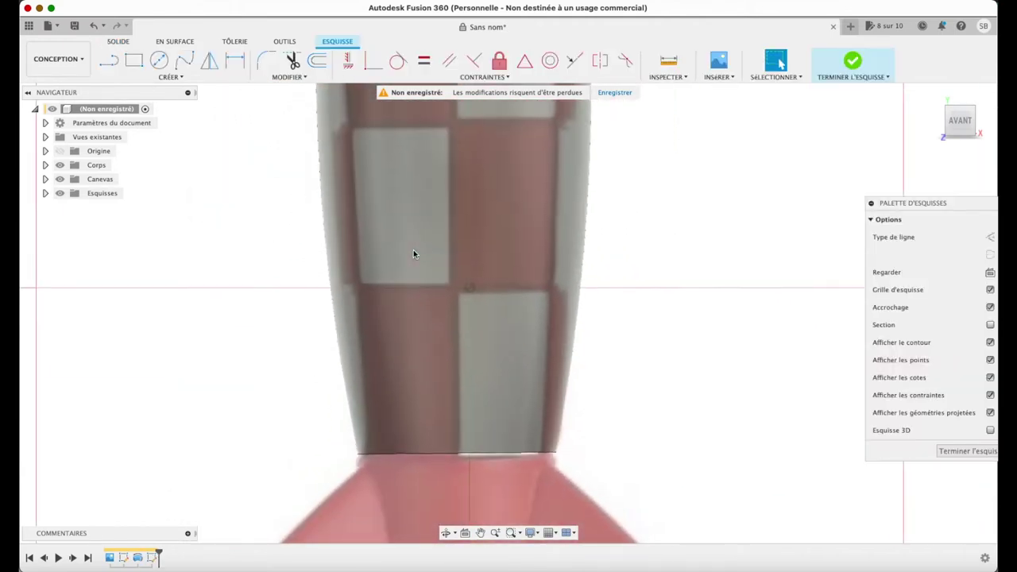
left_click(134, 60)
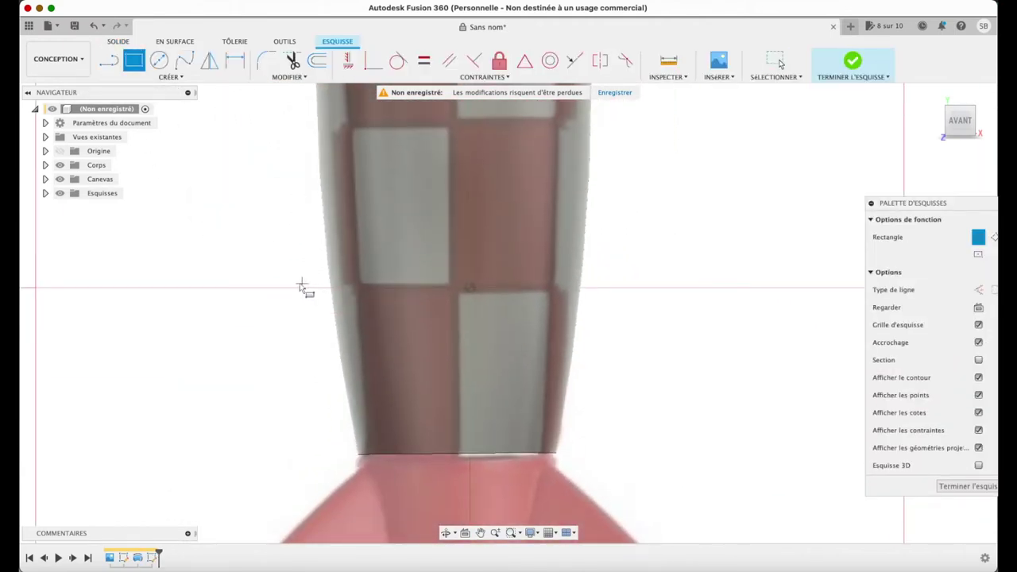
left_click(176, 285)
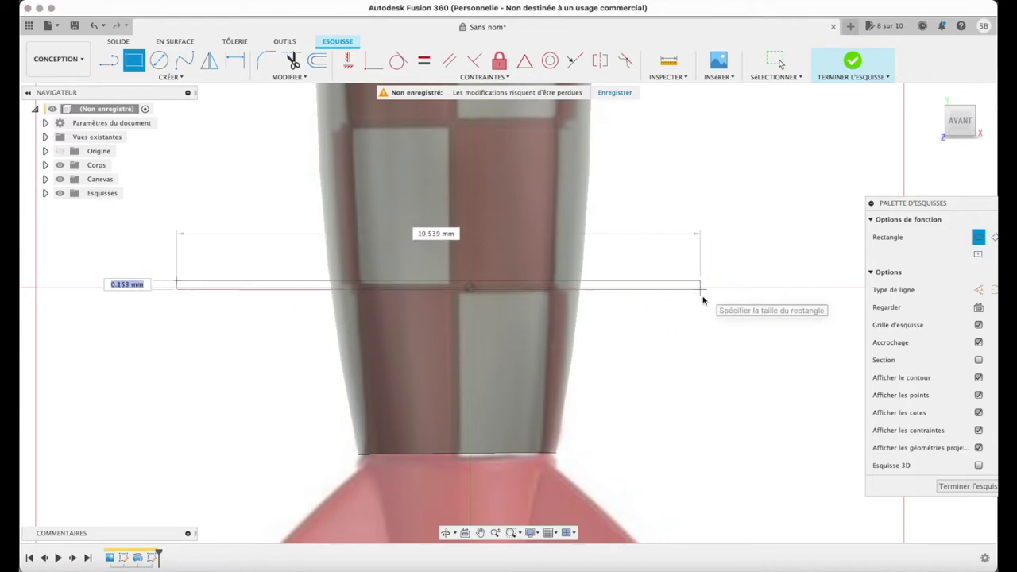
type("0,2")
key("Tab")
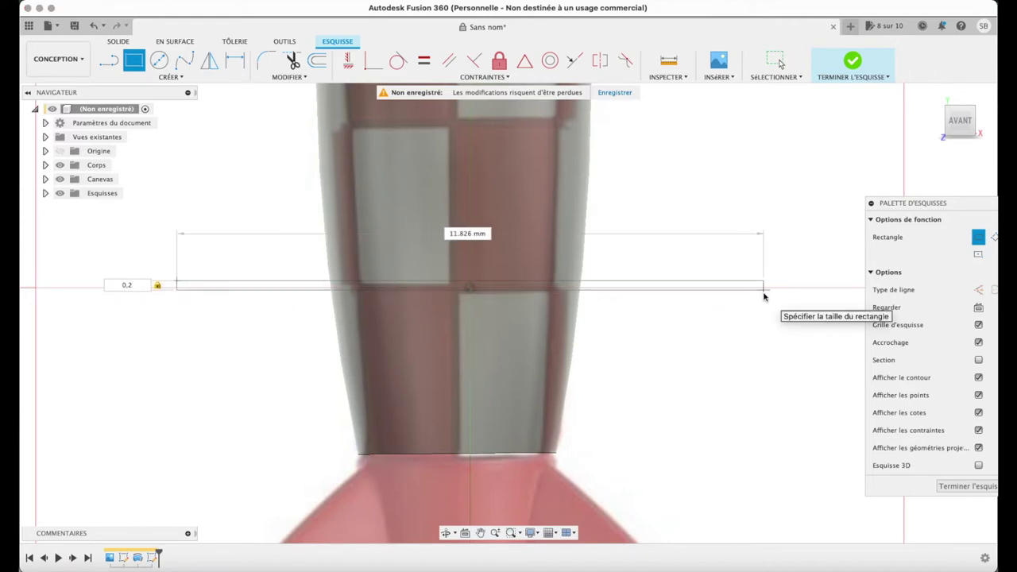
key("Return")
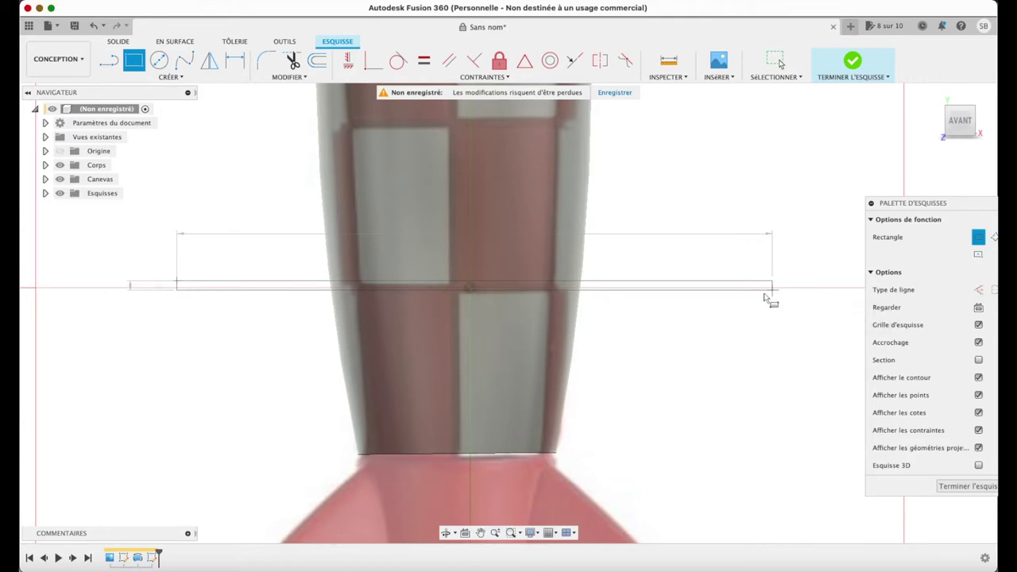
- Extrude the rectangle two-sided, 5.768 and 6.852 mm, as a new body plate
key("e")
left_click_drag(753, 156, 730, 331)
left_click_drag(957, 119, 658, 269)
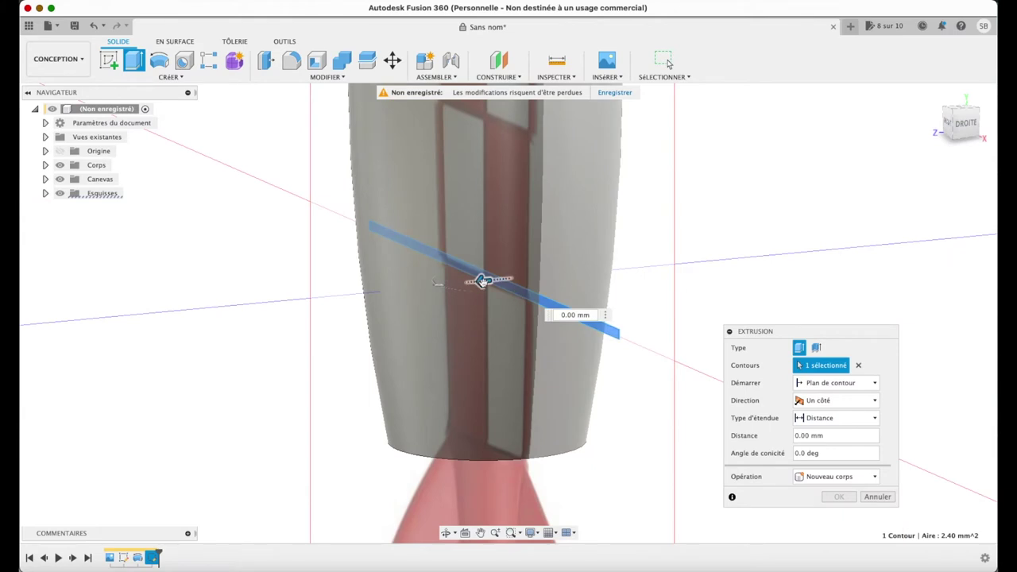
left_click_drag(482, 281, 225, 324)
left_click(841, 401)
left_click(823, 427)
left_click_drag(530, 296, 829, 238)
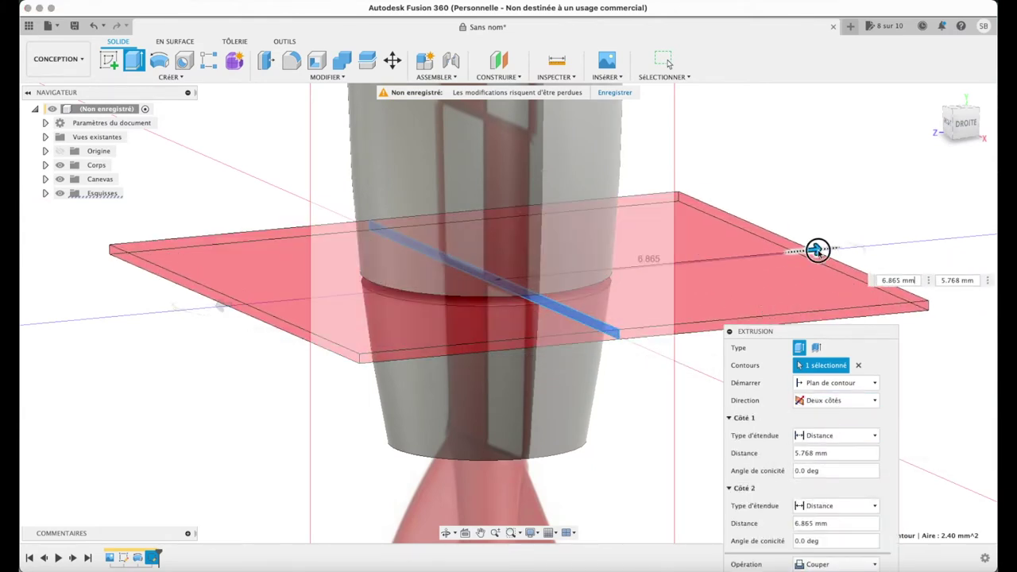
left_click(834, 412)
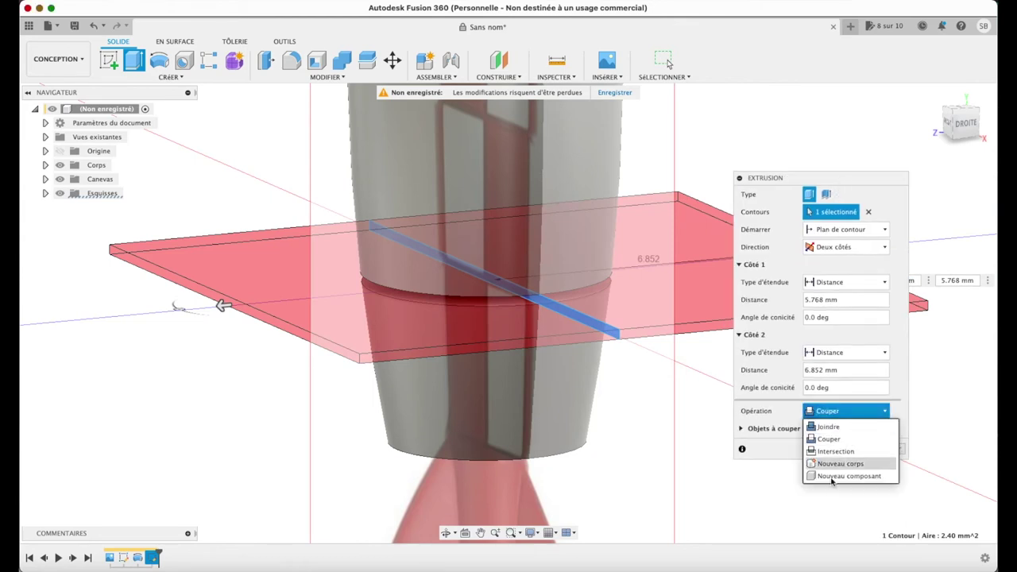
left_click(835, 467)
left_click(842, 430)
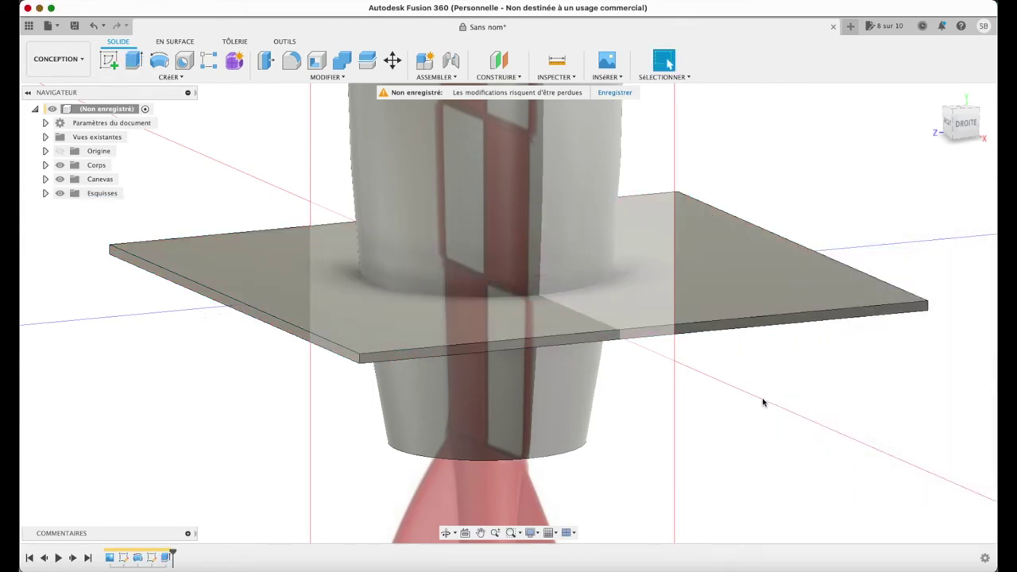
left_click(933, 94)
left_click(954, 129)
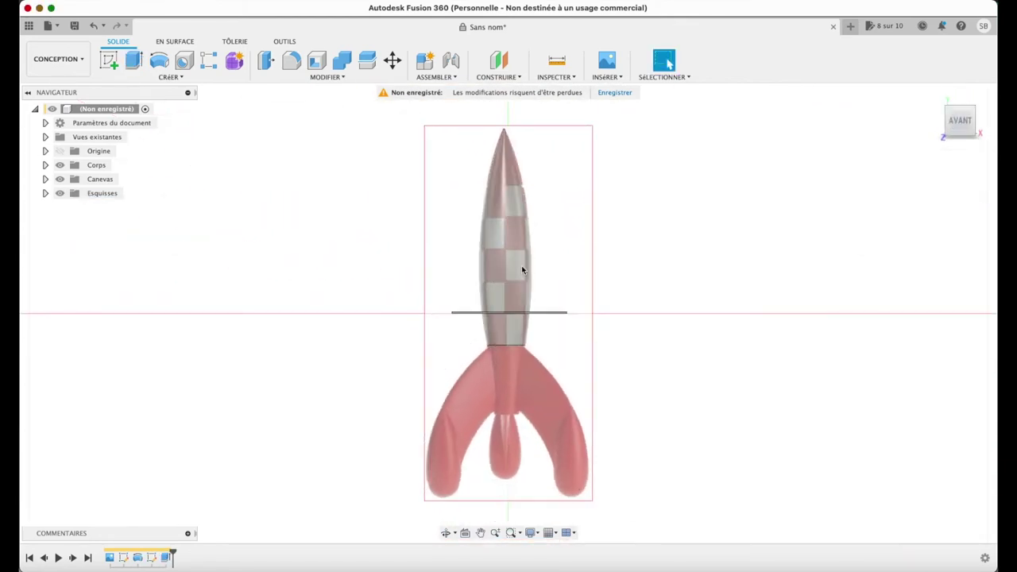
- Paste two copies of the plate and raise them 3.296 and 6.616 mm along Y
scroll(522, 265, "up", 5)
scroll(521, 265, "up", 3)
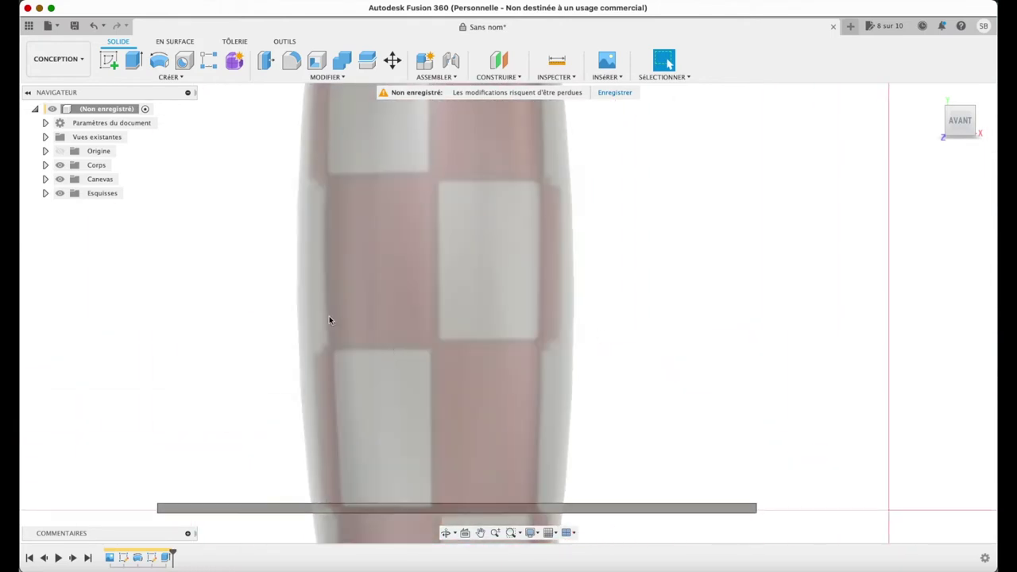
left_click(46, 164)
left_click(111, 206)
key("m")
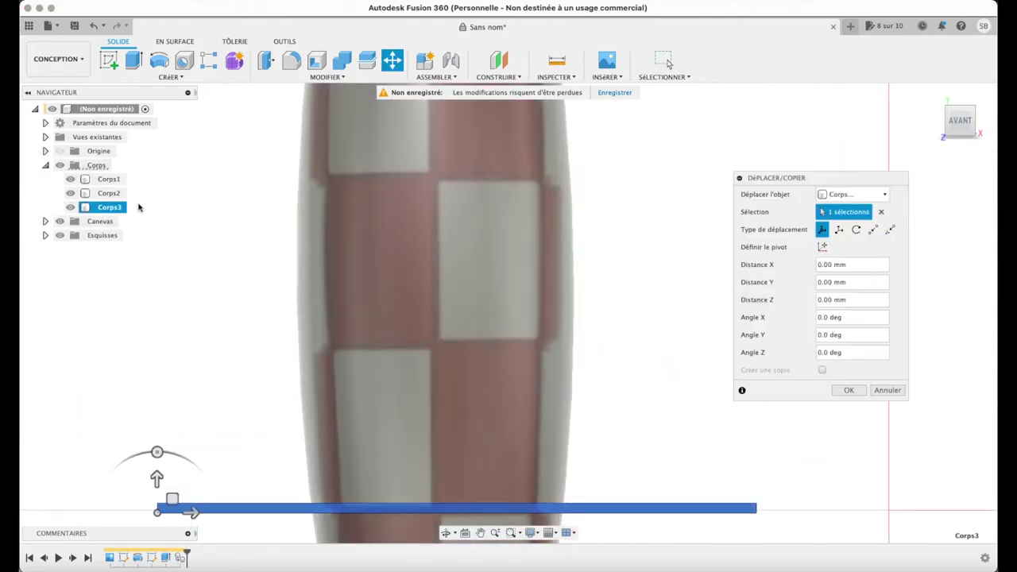
left_click_drag(157, 479, 158, 314)
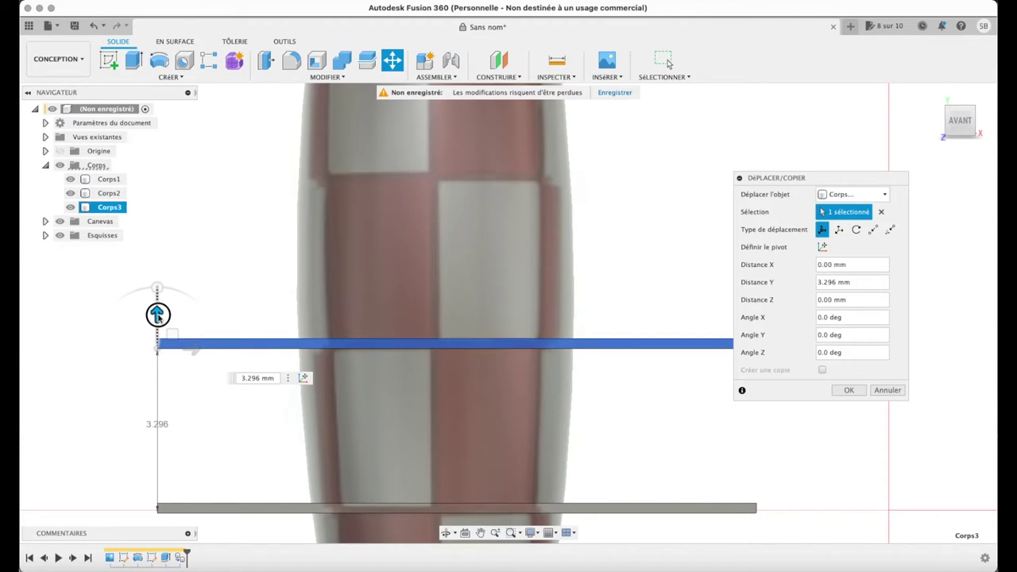
left_click(845, 390)
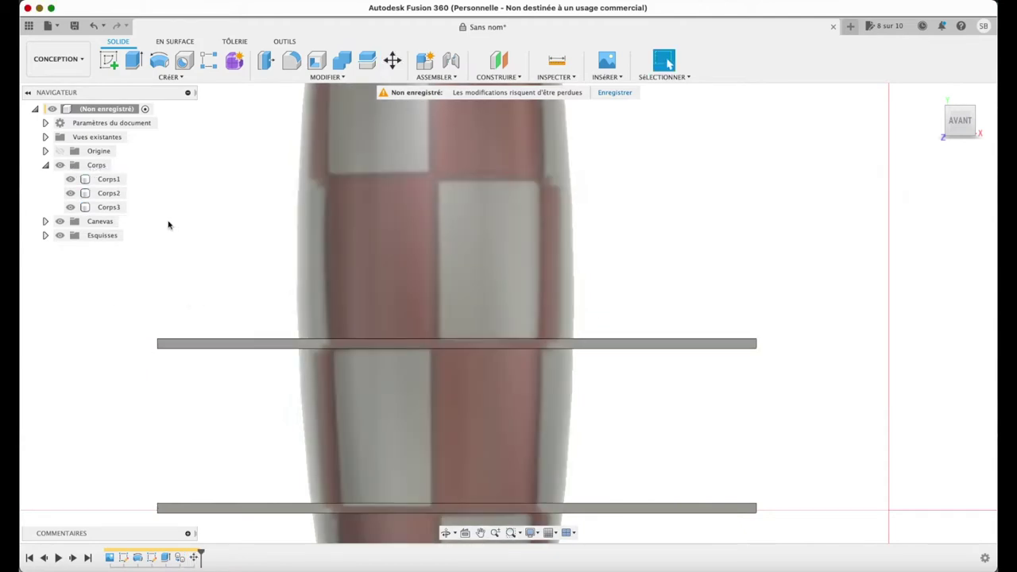
key("super+v")
mouse_move(155, 477)
left_mouse_down()
mouse_move(195, 140)
mouse_move(194, 150)
left_mouse_up()
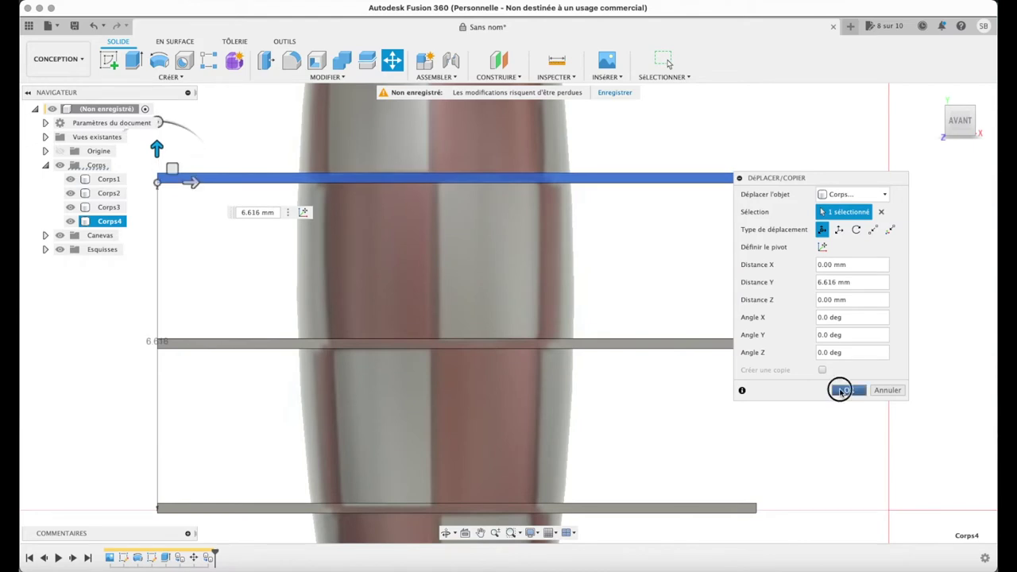
left_click(844, 392)
- Paste two more plate copies raised 10.018 and 13.311 mm along Y
scroll(672, 296, "down", 5)
key("super+c")
key("super+v")
left_click_drag(499, 333, 498, 164)
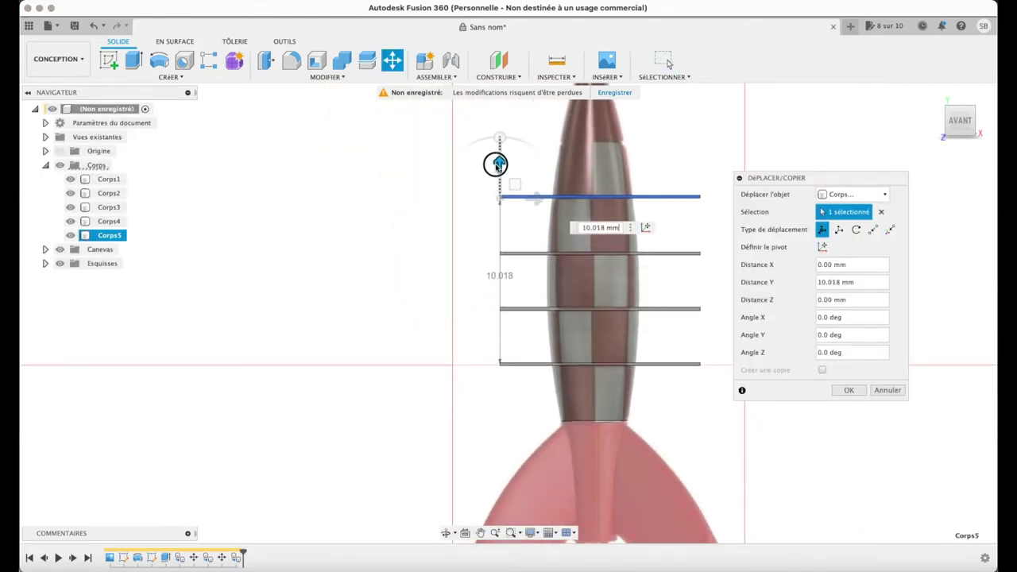
left_click(849, 390)
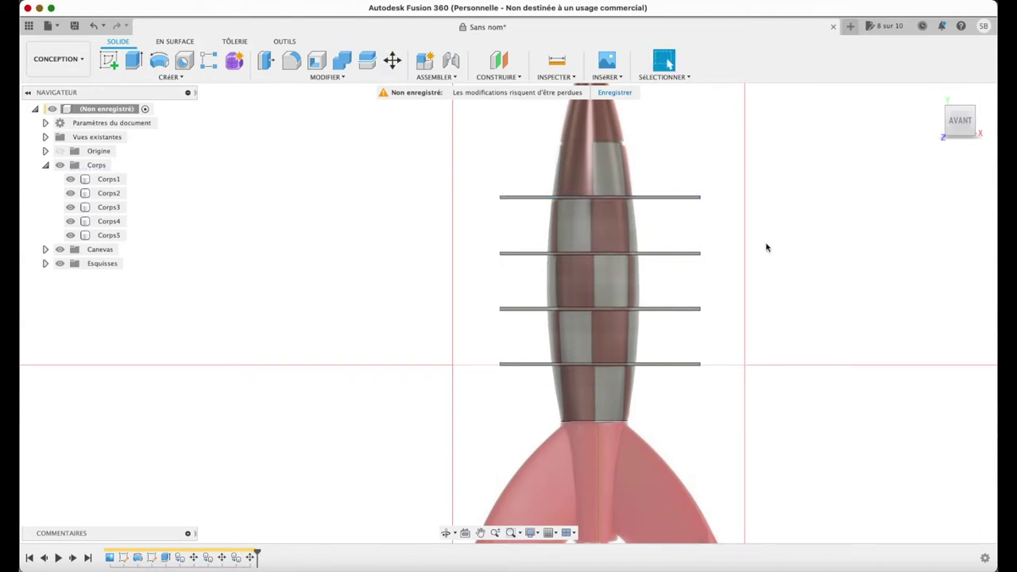
key("super+v")
left_click_drag(498, 330, 479, 111)
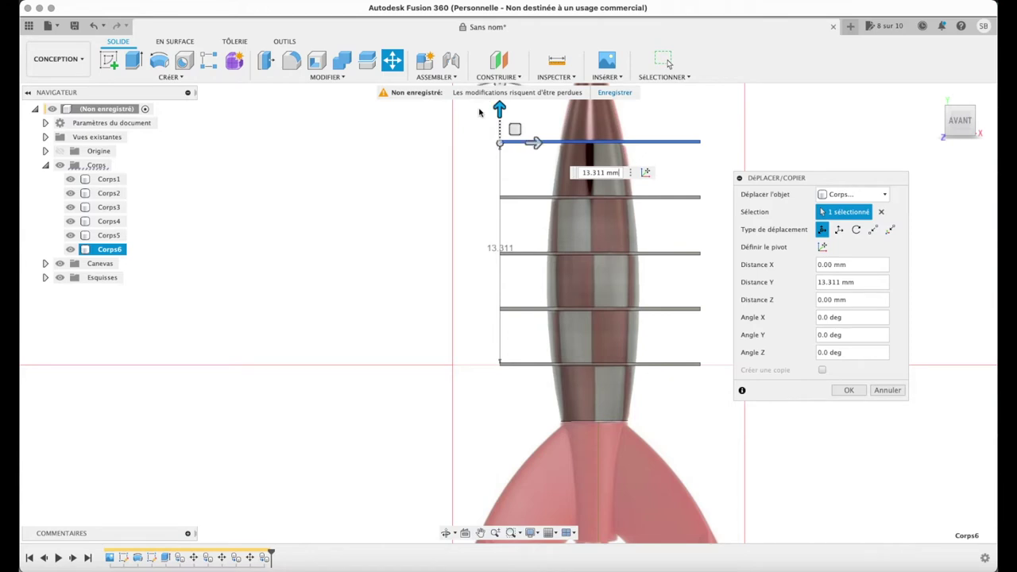
left_click(849, 391)
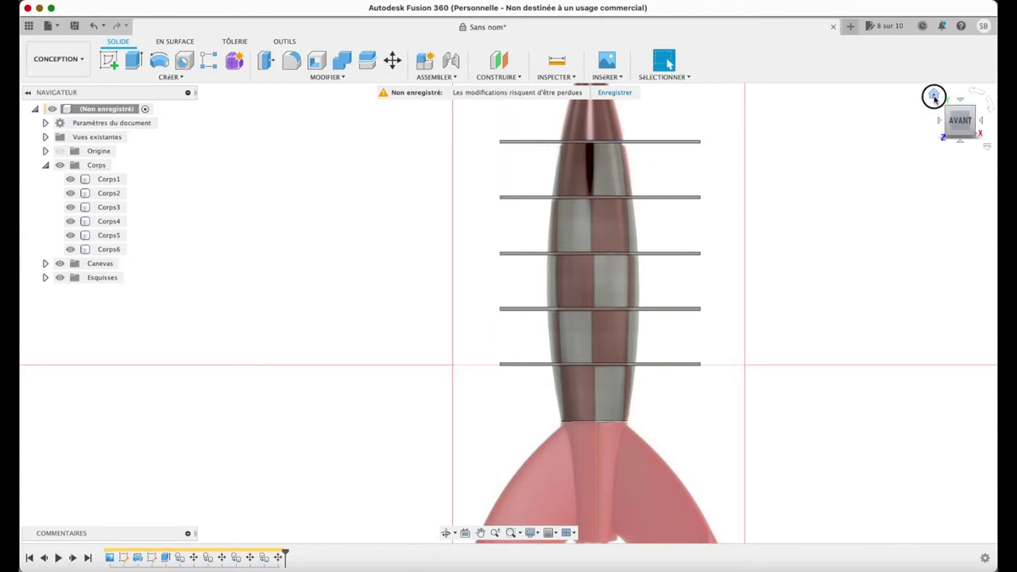
left_click(935, 95)
left_click(342, 62)
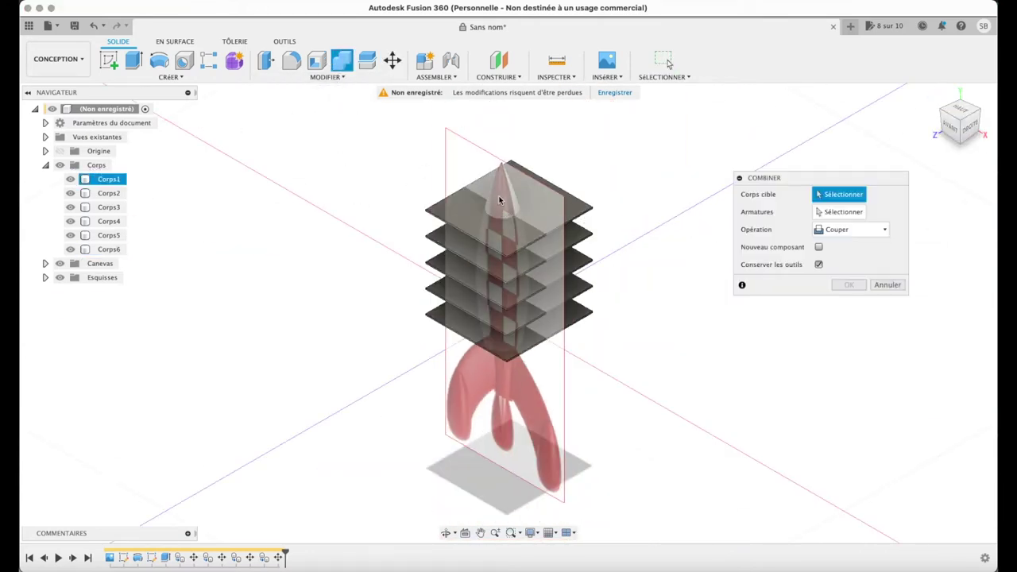
- Cut the rocket body Corps1 with the top plate Corps6, then with the next plate
left_click(109, 179)
left_click(109, 248)
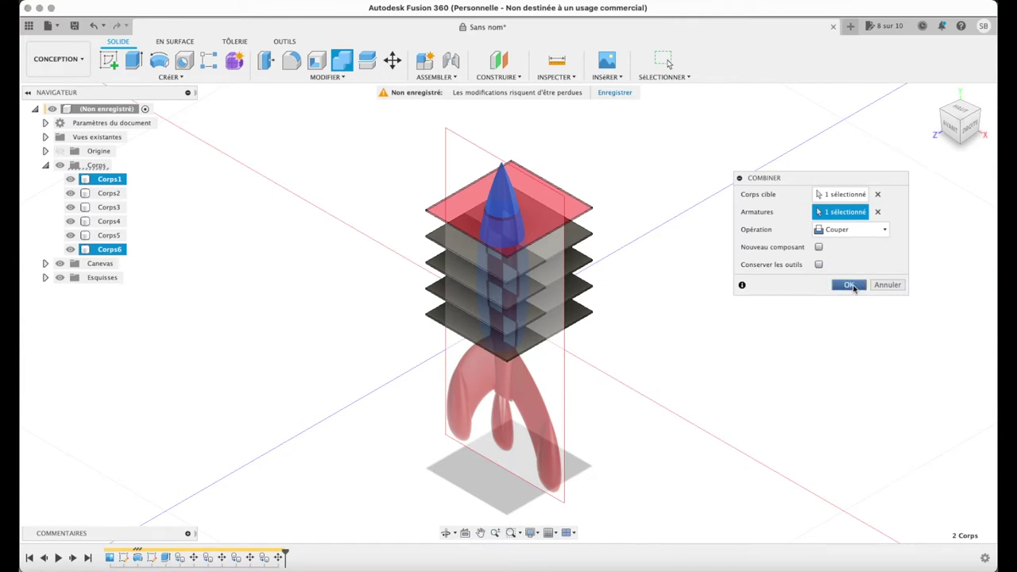
left_click(850, 284)
left_click(342, 62)
left_click(556, 238)
left_click(500, 199)
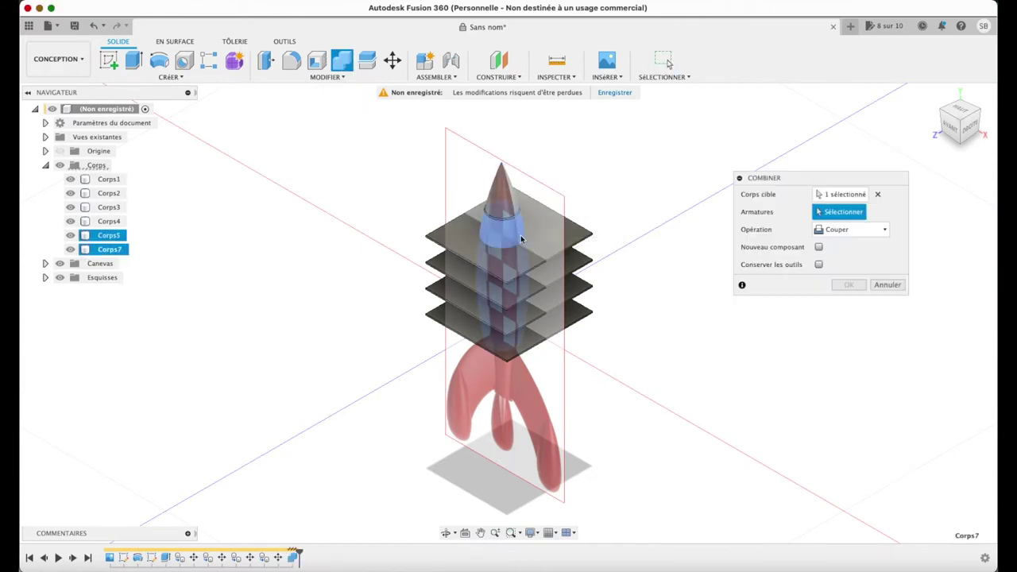
left_click(849, 285)
- Combine-cut two more body sections with their cutting plates
left_click(342, 62)
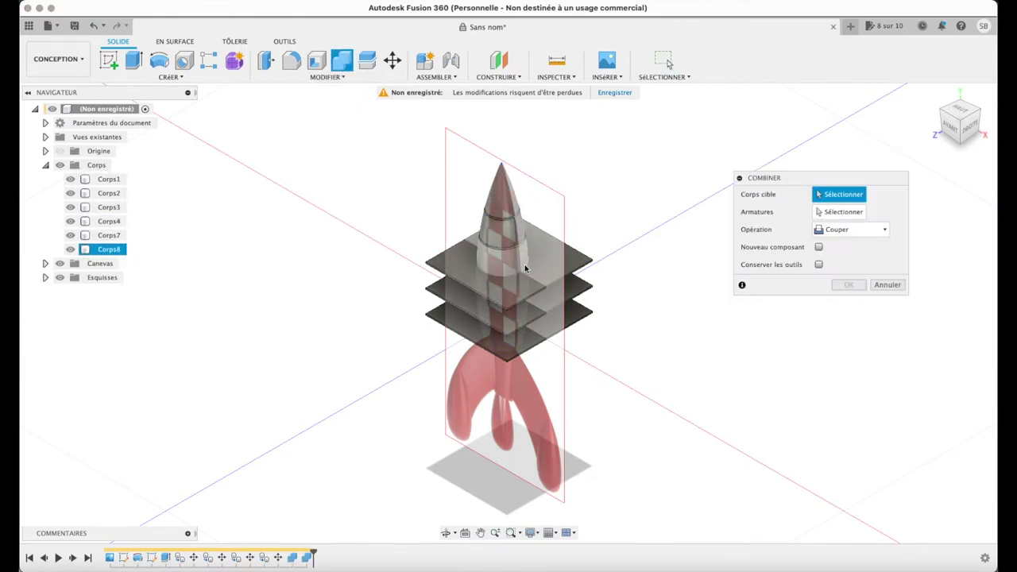
left_click(501, 238)
left_click(564, 262)
left_click(849, 285)
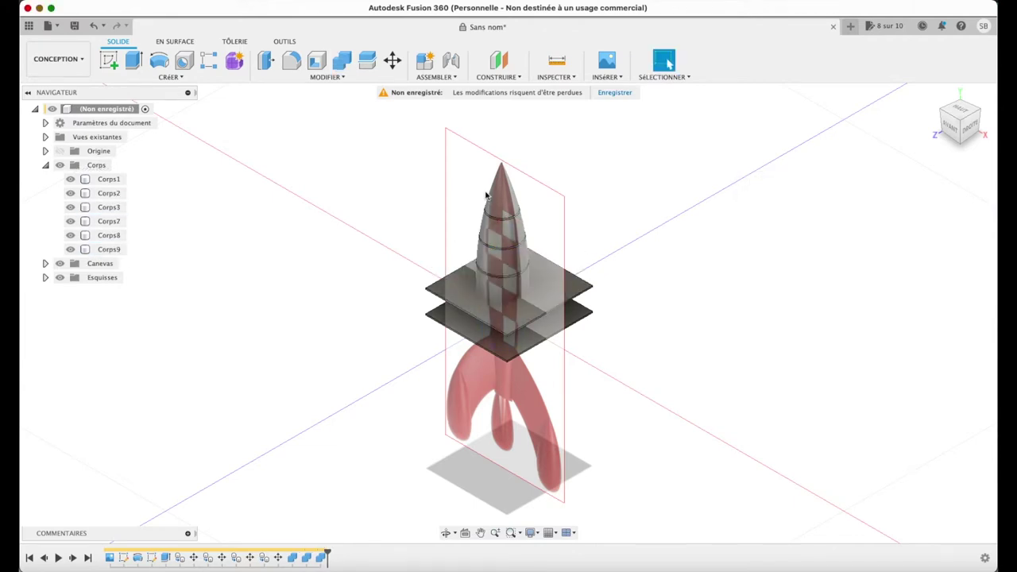
left_click(340, 62)
left_click(501, 270)
left_click(556, 295)
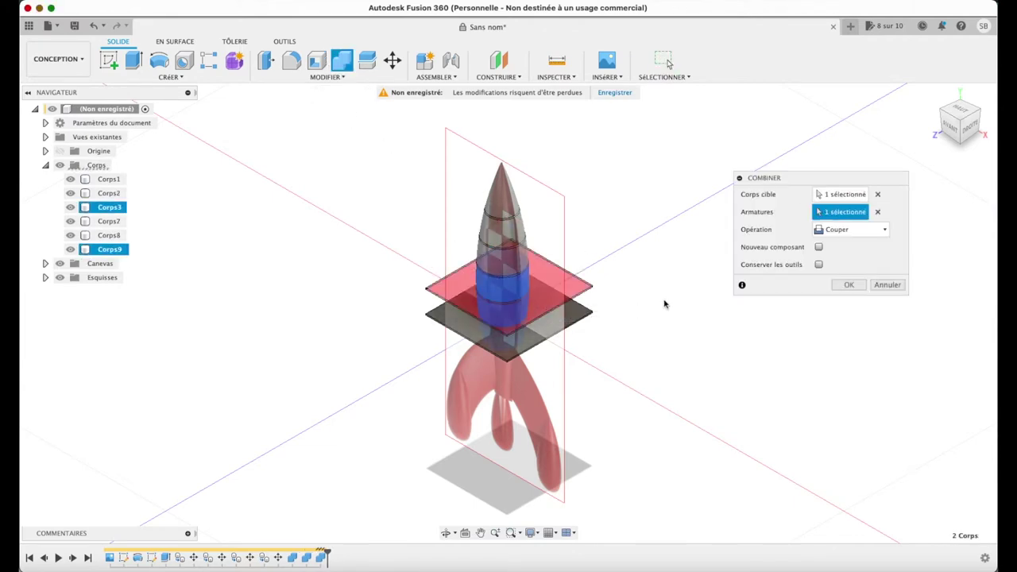
left_click(852, 285)
- Cut the lower rocket section with the middle plate and hide the leftover plate body
left_click(342, 62)
left_click(513, 314)
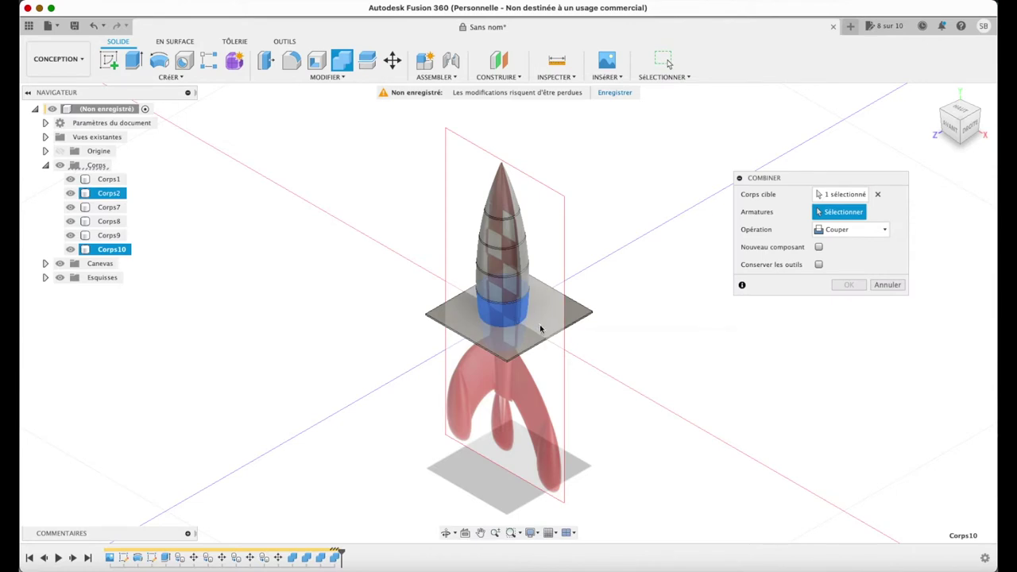
left_click(540, 328)
left_click(847, 286)
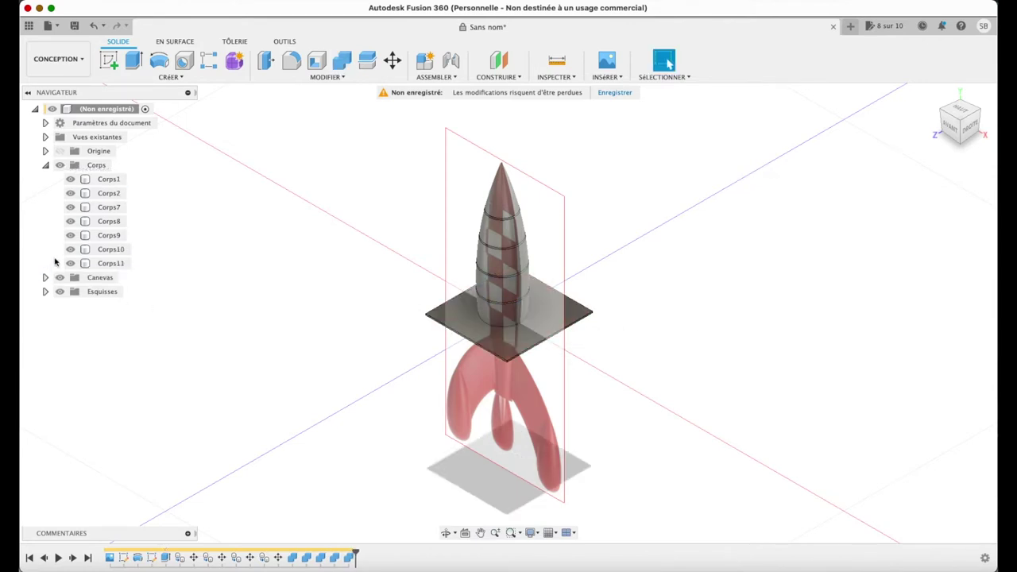
left_click(75, 236)
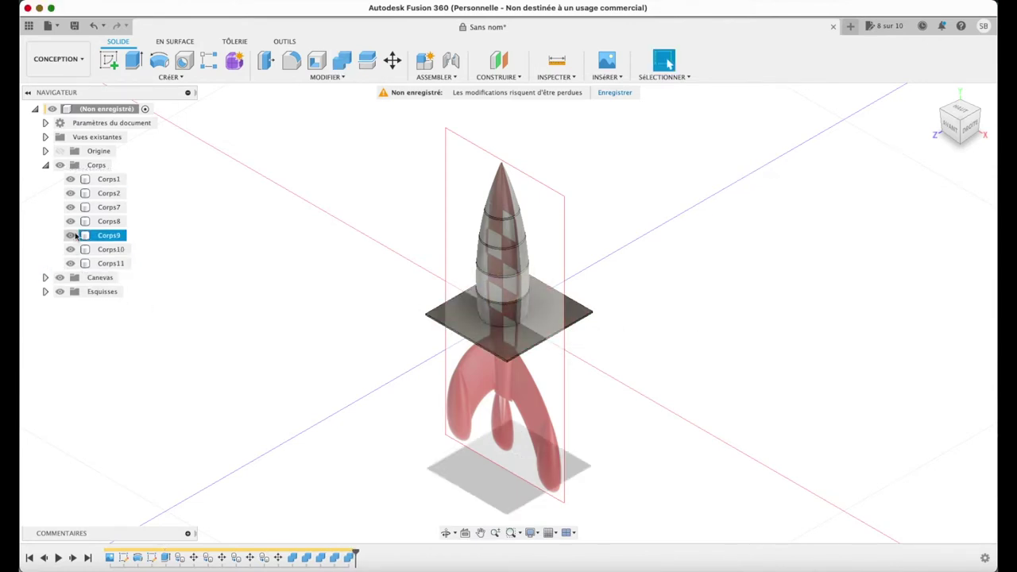
left_click(108, 193)
left_click(70, 193)
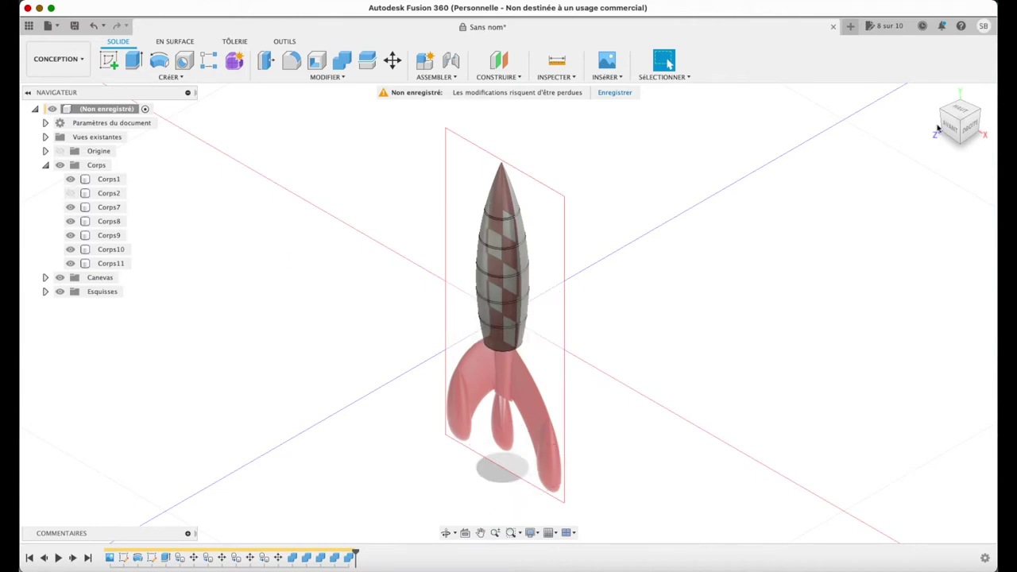
left_click(935, 94)
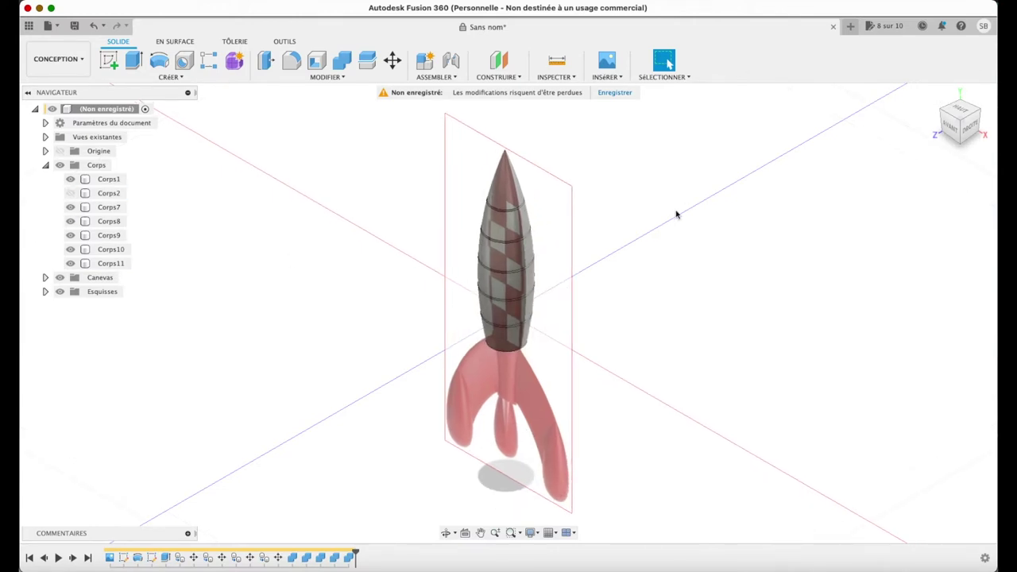
- Rename the nose cone Pointe and the bands top to bottom Partie 1 through Partie 5
double_click(108, 179)
type("Pointe")
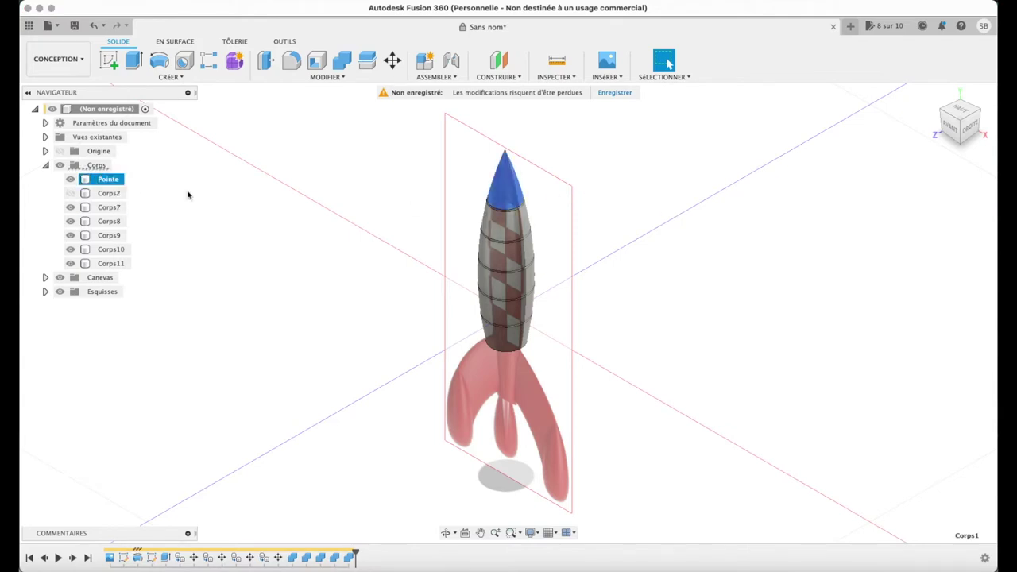
double_click(109, 207)
type("Partie 1")
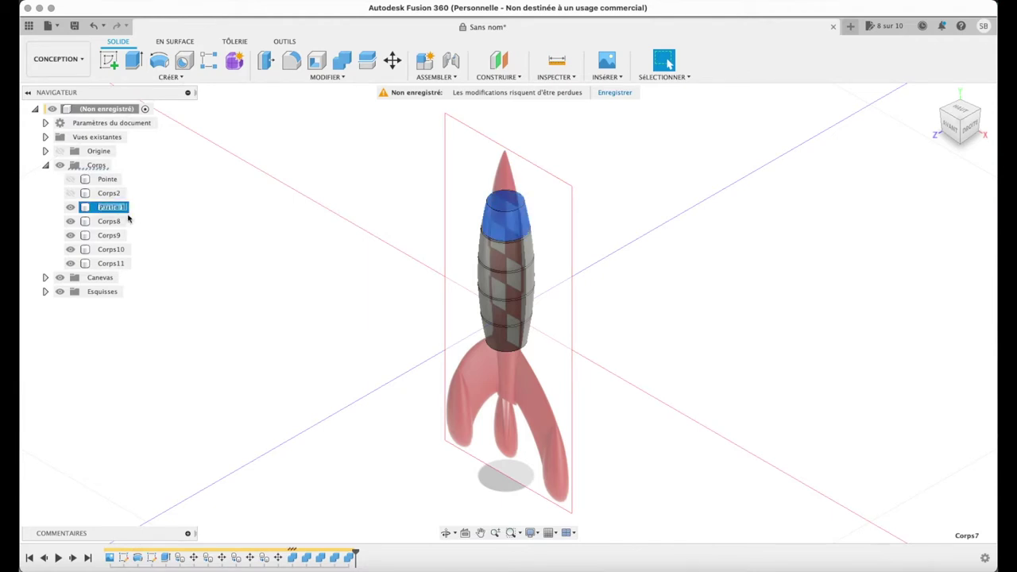
double_click(120, 222)
type("Partie")
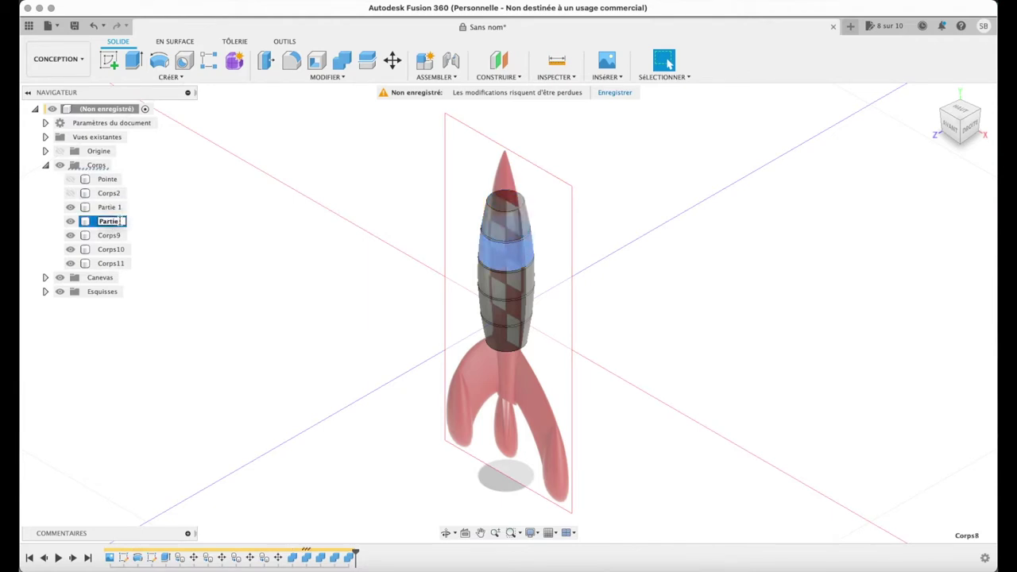
left_click(119, 237)
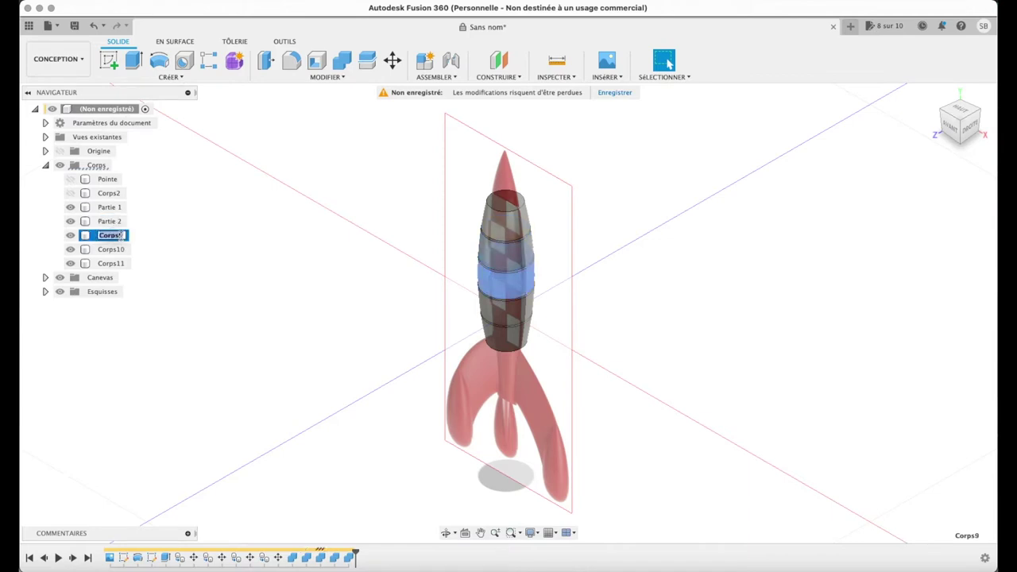
type("Partie")
left_click(119, 250)
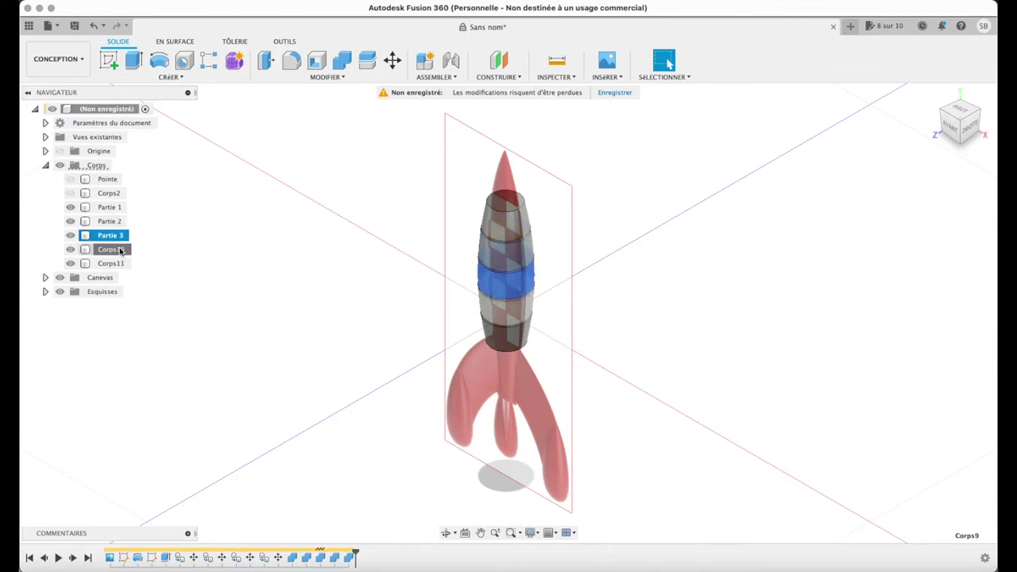
double_click(119, 249)
type("Partie 4")
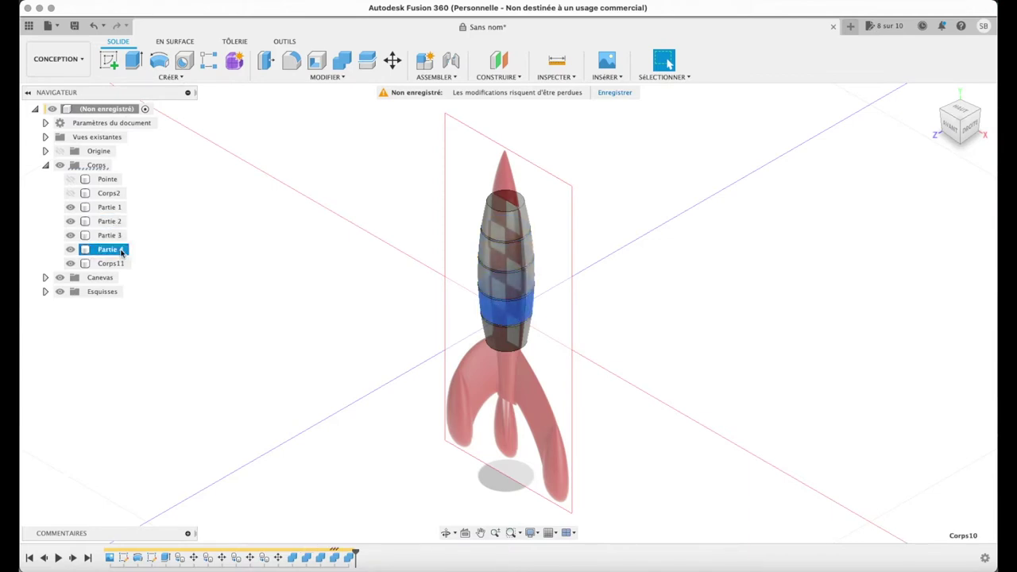
left_click(117, 265)
type("Partie 5")
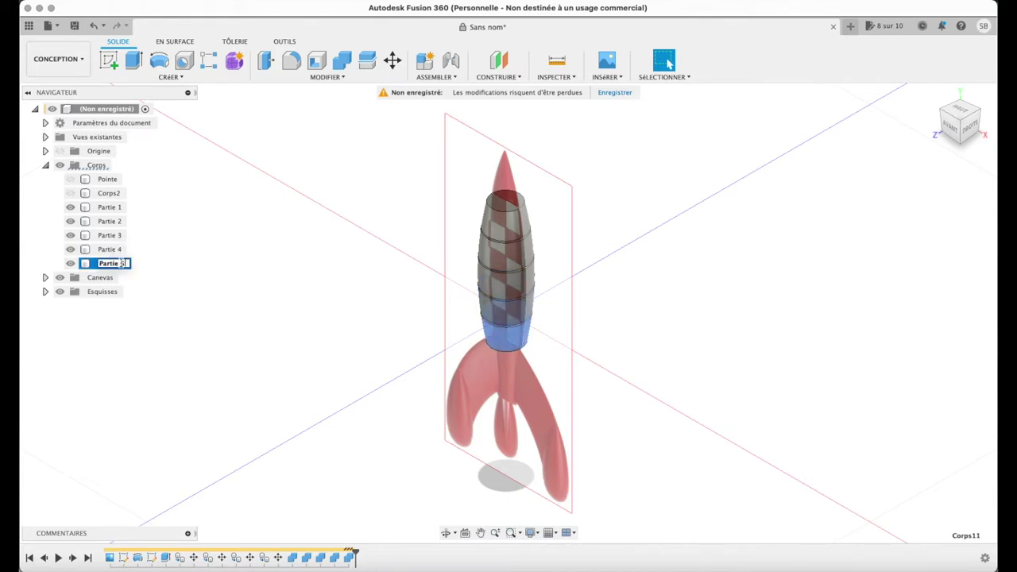
key("Return")
left_click_drag(959, 110, 961, 112)
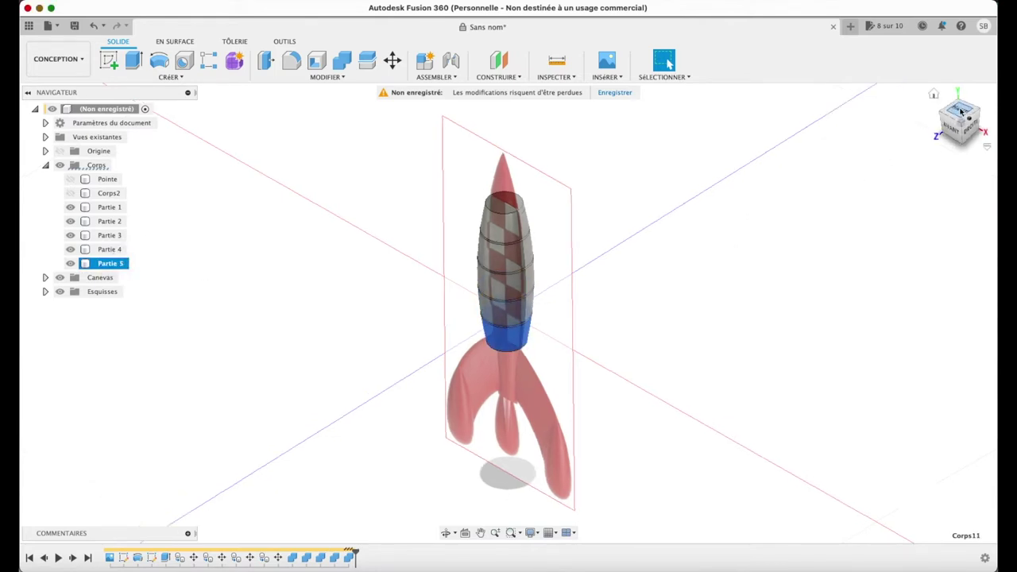
- View the rocket from the top, zoom onto the body disc, and start a new sketch
left_click(960, 112)
scroll(562, 259, "up", 5)
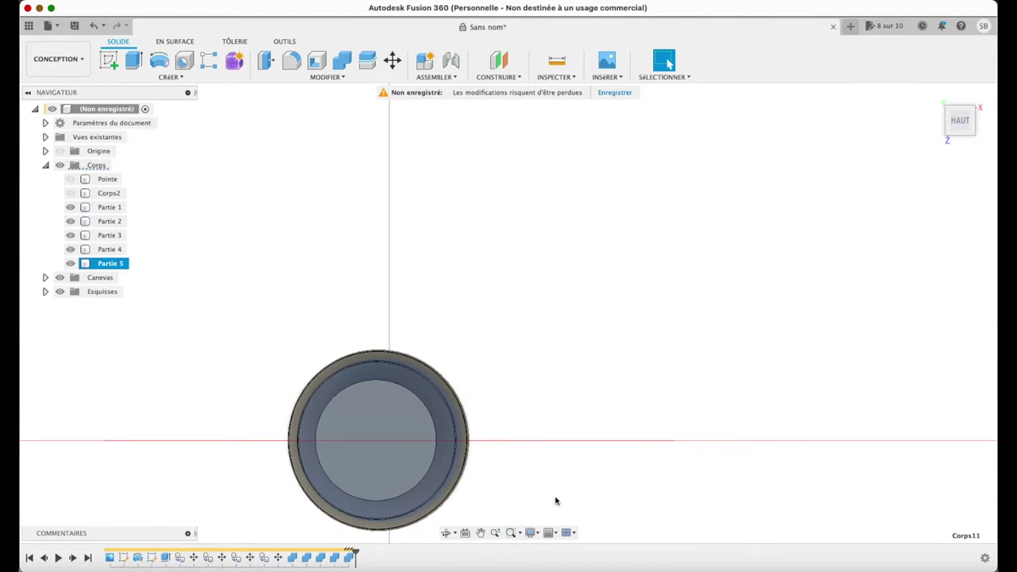
left_click(481, 533)
left_click_drag(394, 421, 542, 288)
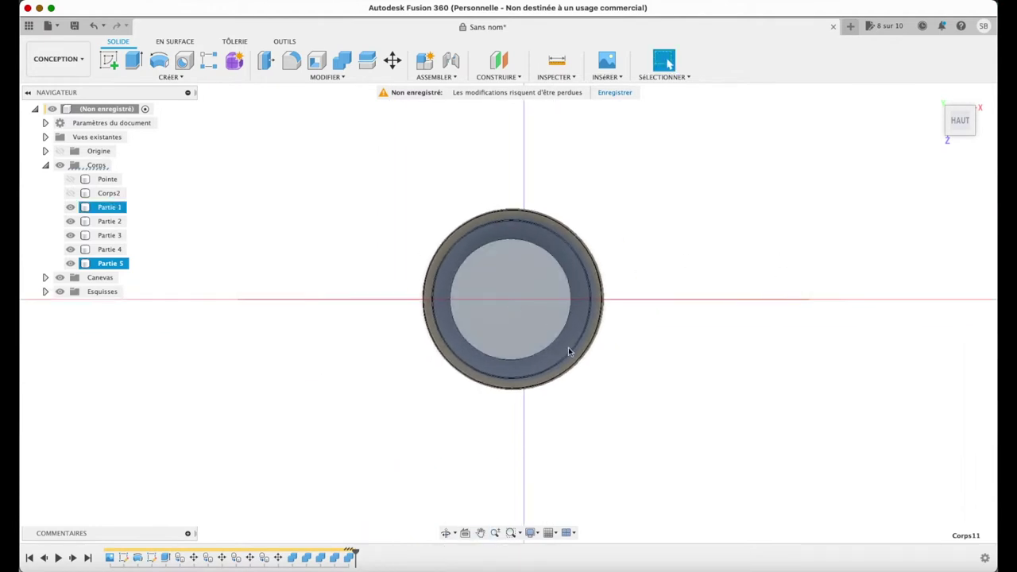
scroll(567, 352, "up", 3)
scroll(605, 375, "up", 1)
left_click(934, 94)
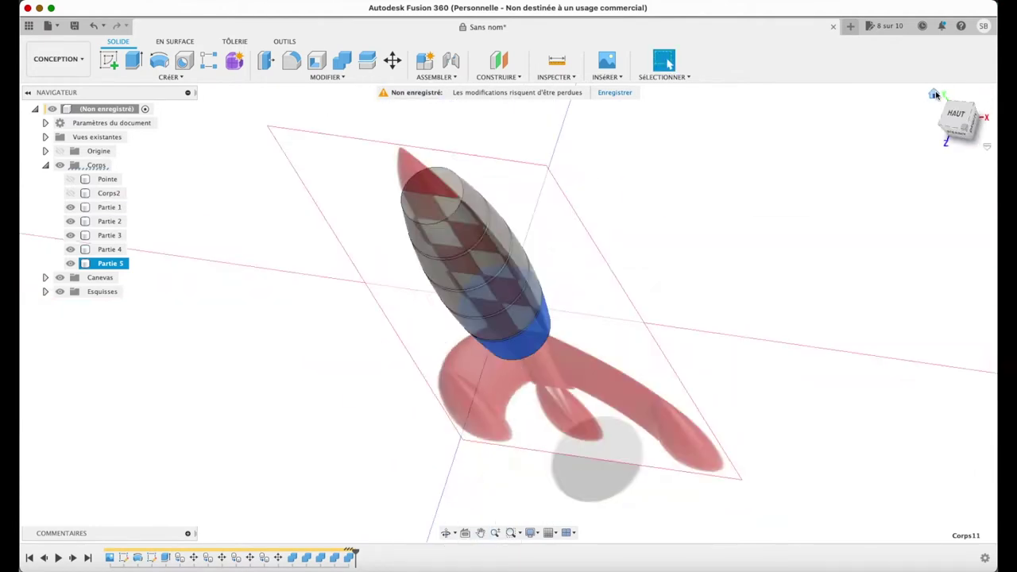
left_click(971, 113)
scroll(509, 316, "up", 5)
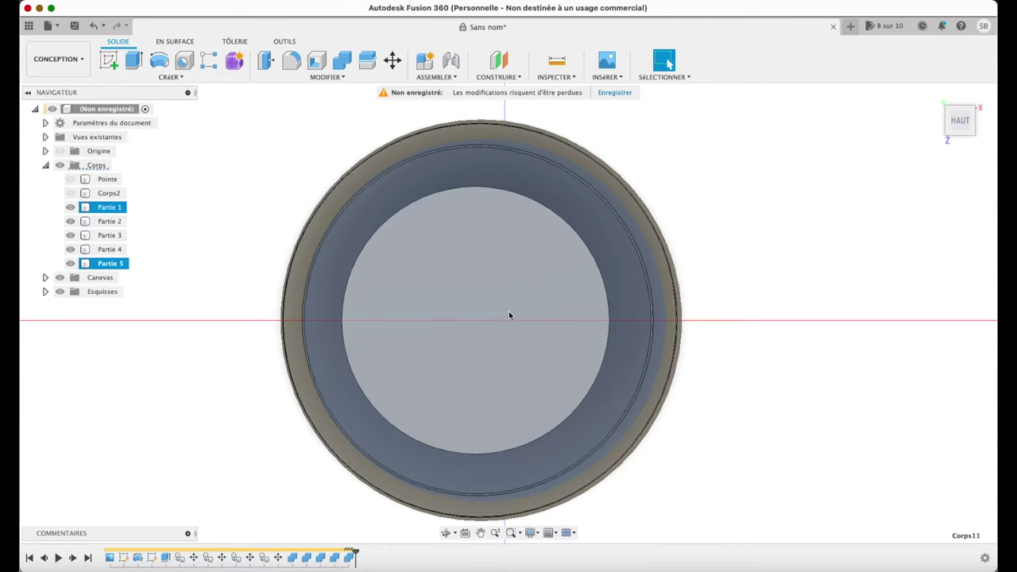
key("Escape")
left_click(109, 59)
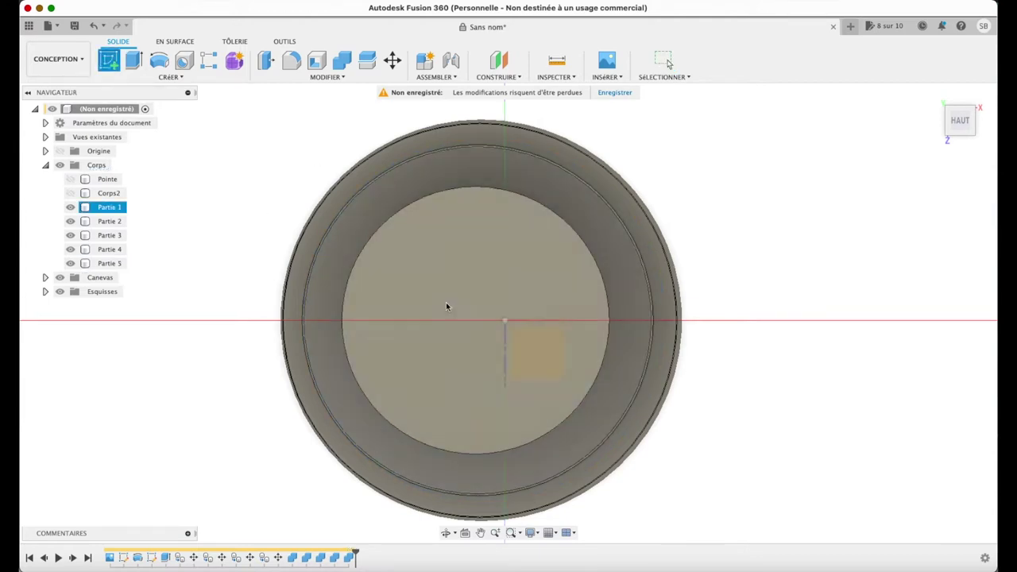
- Place the sketch on the inner top face and try a two-point circle, then cancel it
left_click(484, 302)
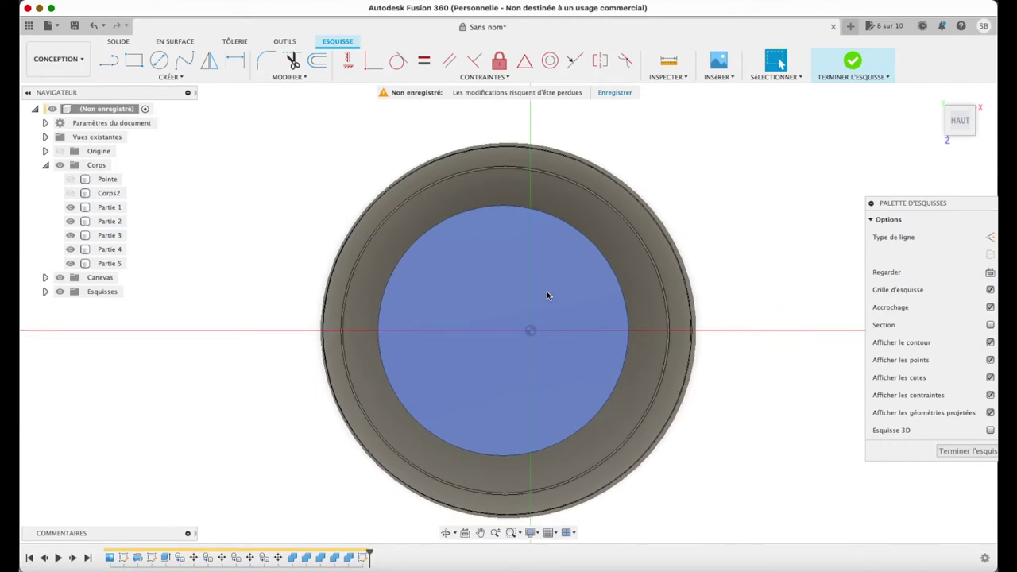
left_click(171, 77)
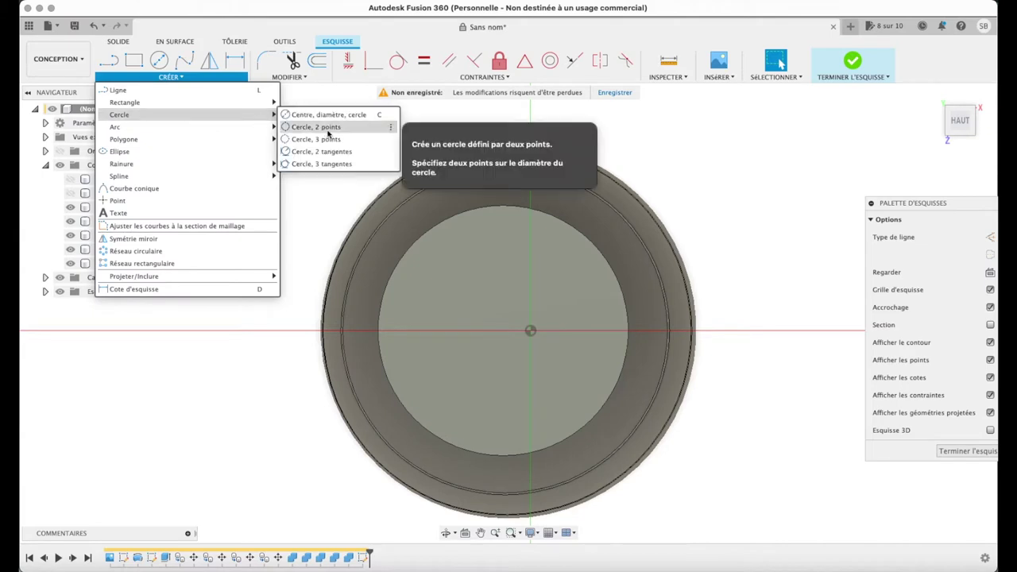
left_click(316, 127)
left_click(380, 331)
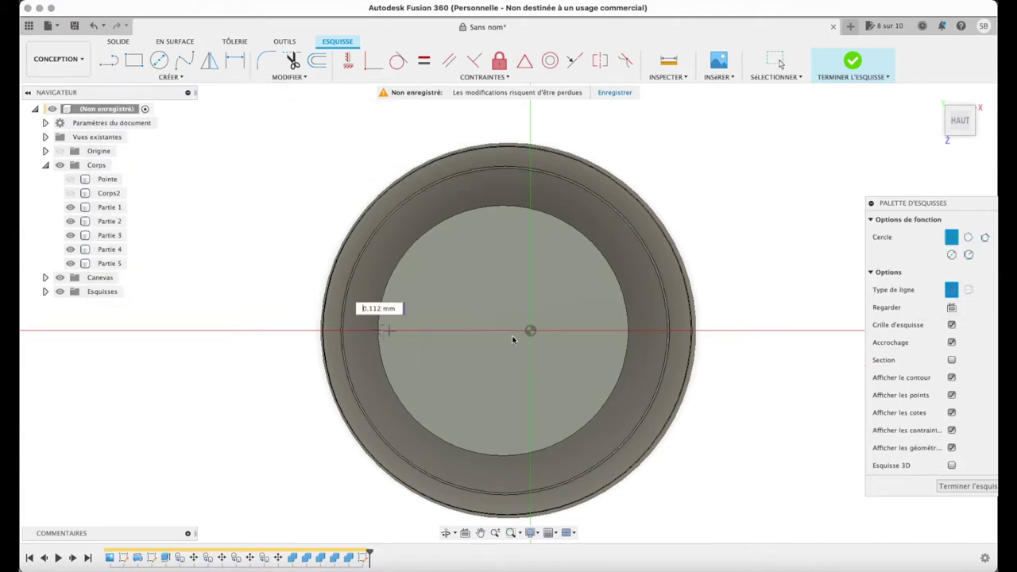
left_click(629, 331)
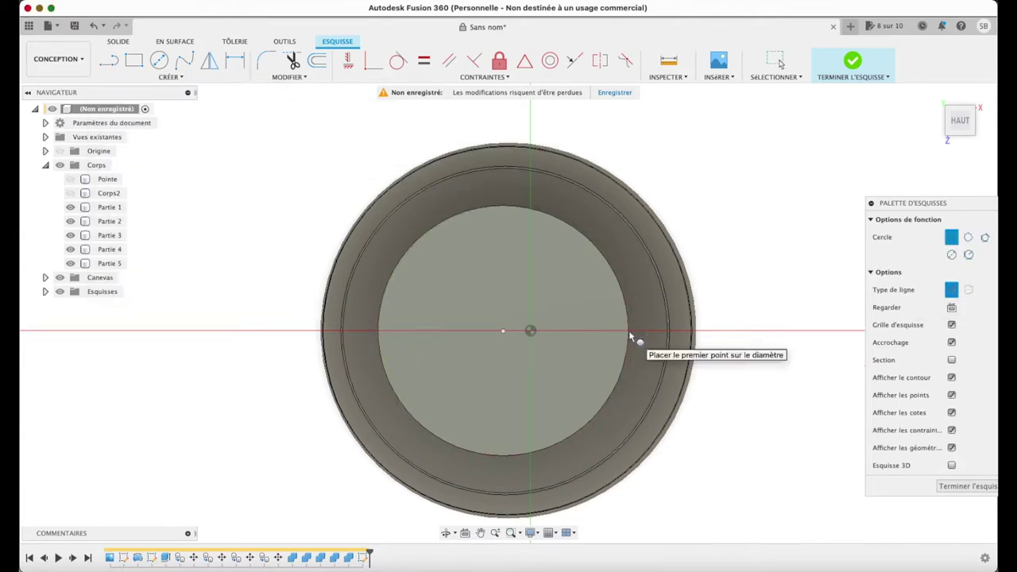
key("Escape")
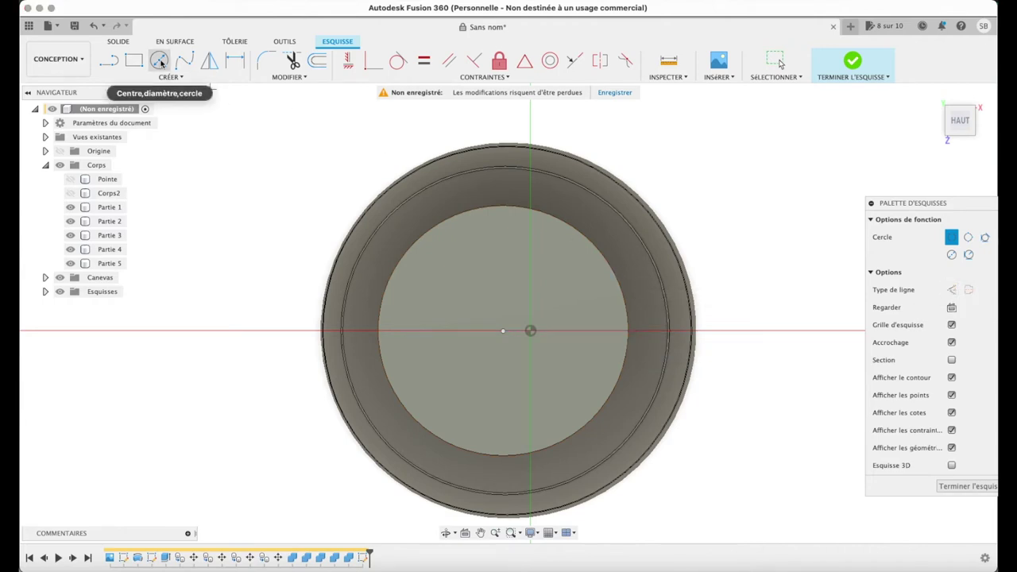
- Draw a centre-point circle larger than the body's outer edge and begin a line at its centre
left_click(160, 64)
left_click(502, 330)
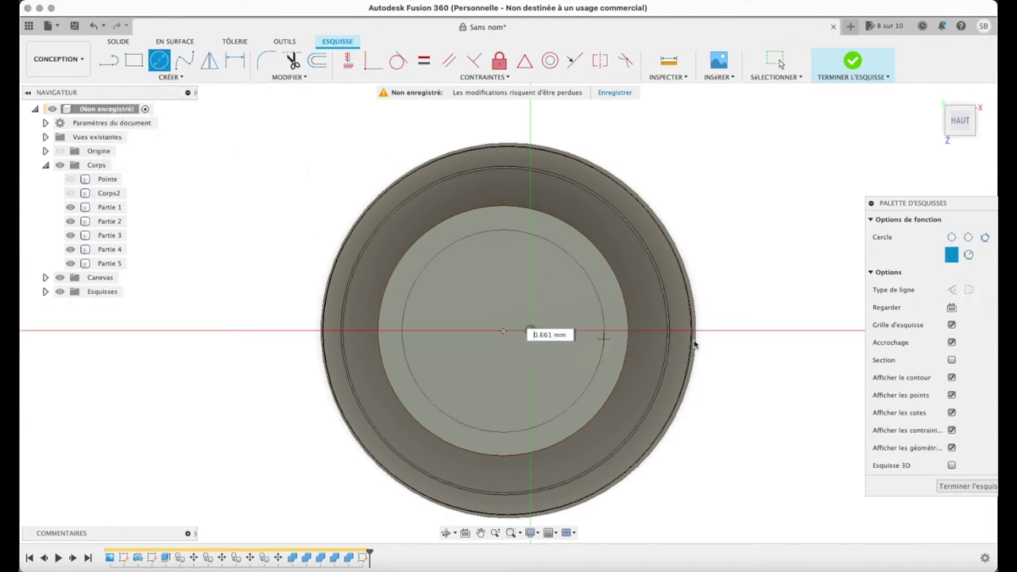
left_click(732, 330)
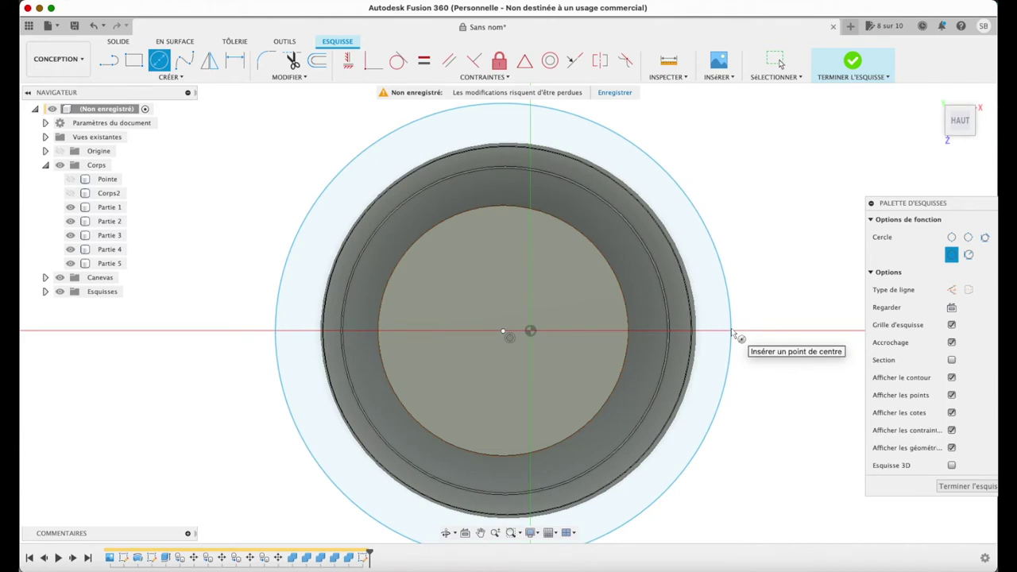
scroll(663, 302, "down", 2)
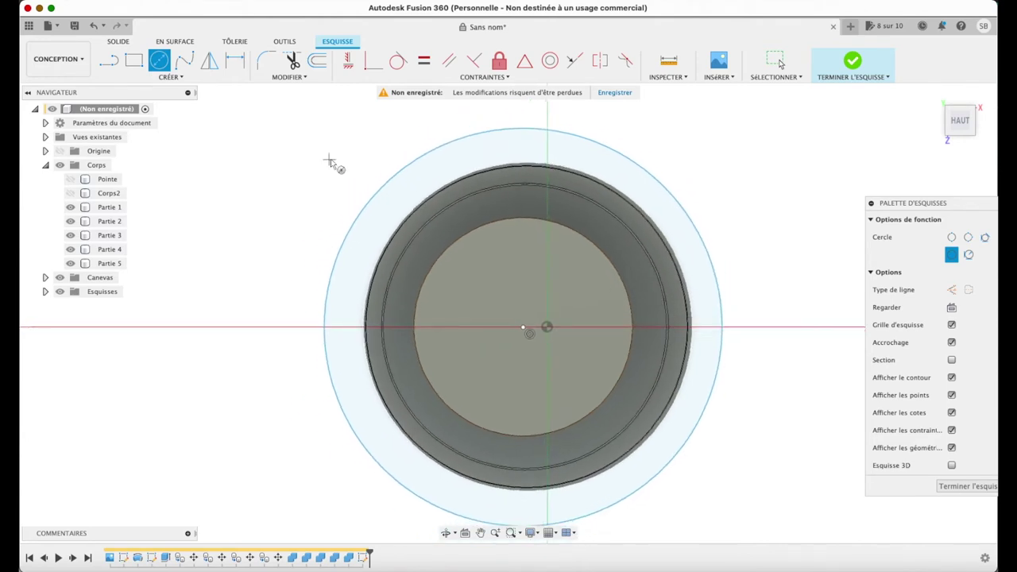
left_click(108, 63)
left_click(523, 326)
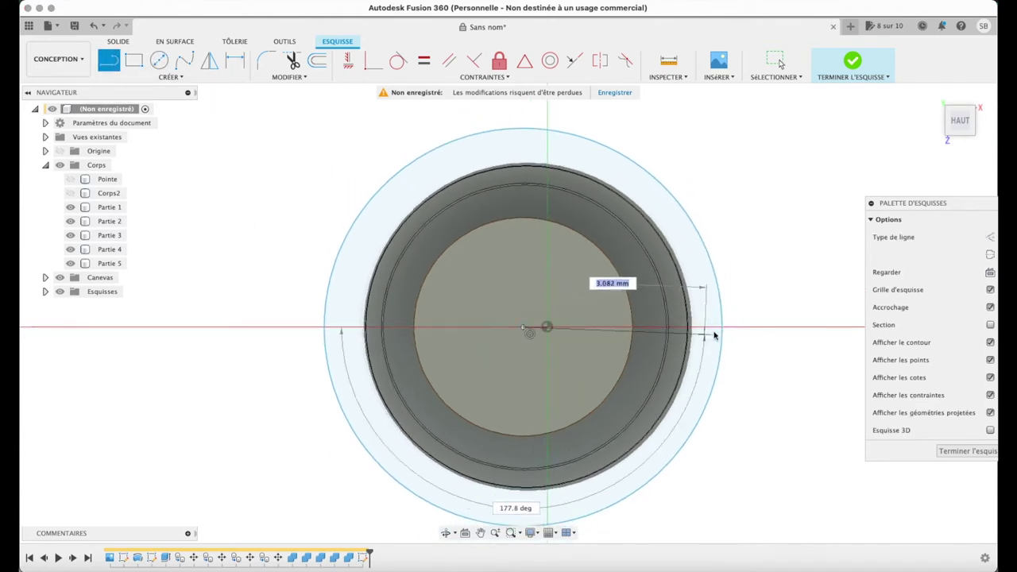
- Draw lines from the centre to the outer circle heading right, up and left
double_click(706, 330)
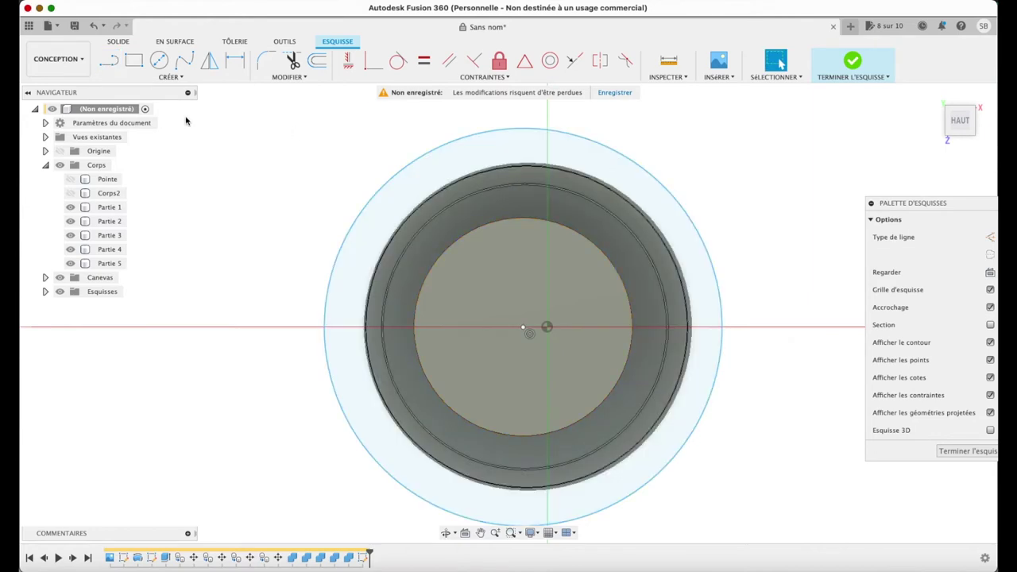
left_click(523, 327)
double_click(523, 128)
left_click(523, 327)
double_click(721, 327)
left_click(524, 327)
double_click(324, 327)
- Add the downward line from the centre to complete the quartering, then recentre the view
left_click(522, 327)
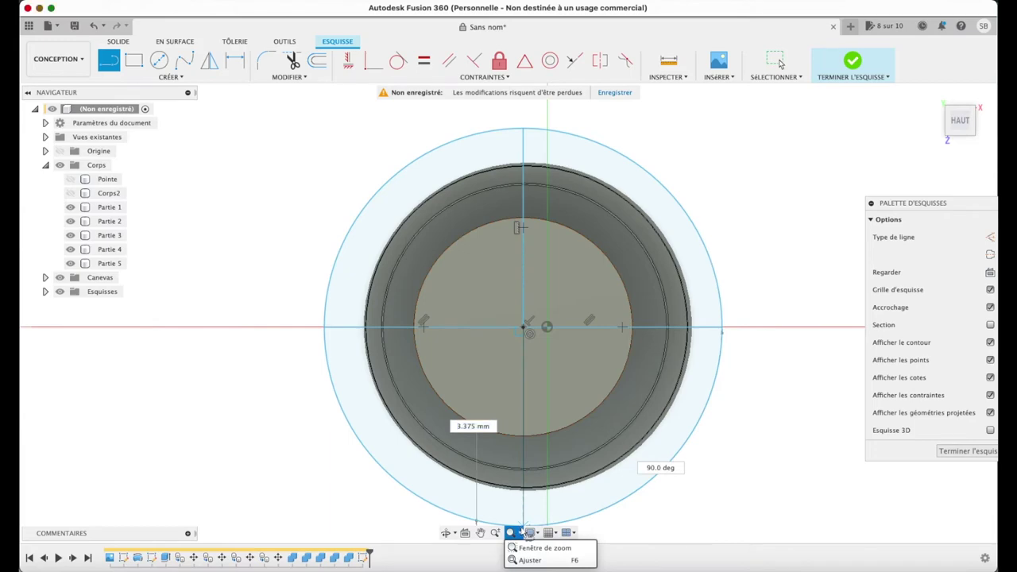
scroll(523, 525, "up", 2)
scroll(525, 526, "up", 5)
scroll(523, 531, "down", 2)
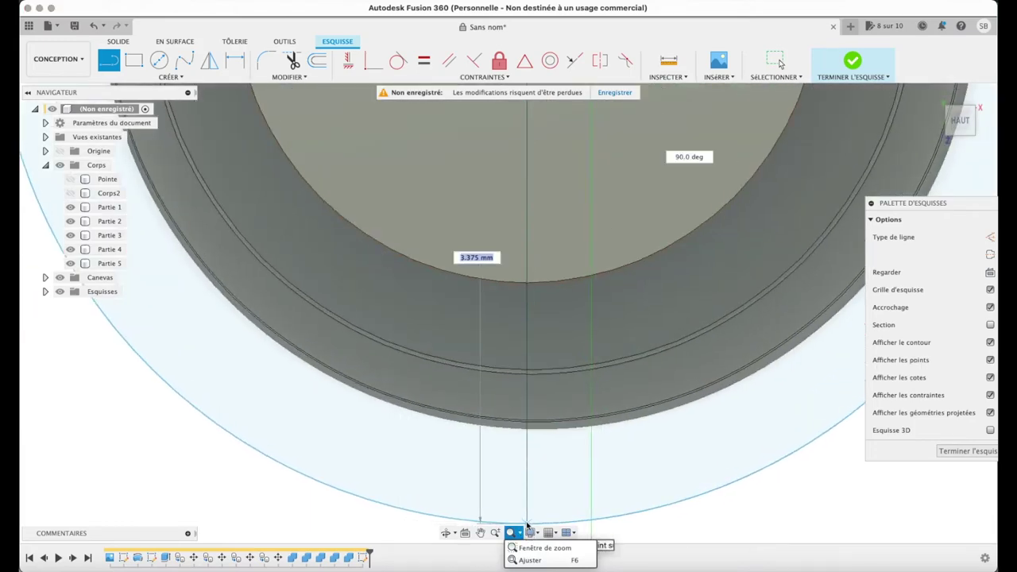
double_click(529, 397)
scroll(529, 397, "down", 5)
scroll(529, 397, "up", 5)
scroll(529, 397, "down", 2)
scroll(530, 397, "down", 2)
scroll(529, 399, "down", 1)
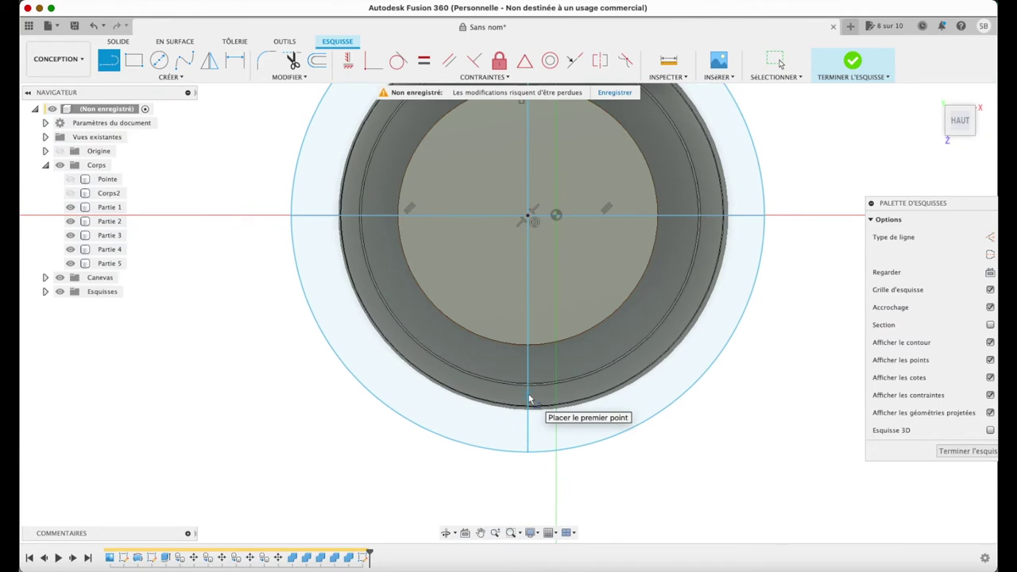
scroll(529, 397, "down", 2)
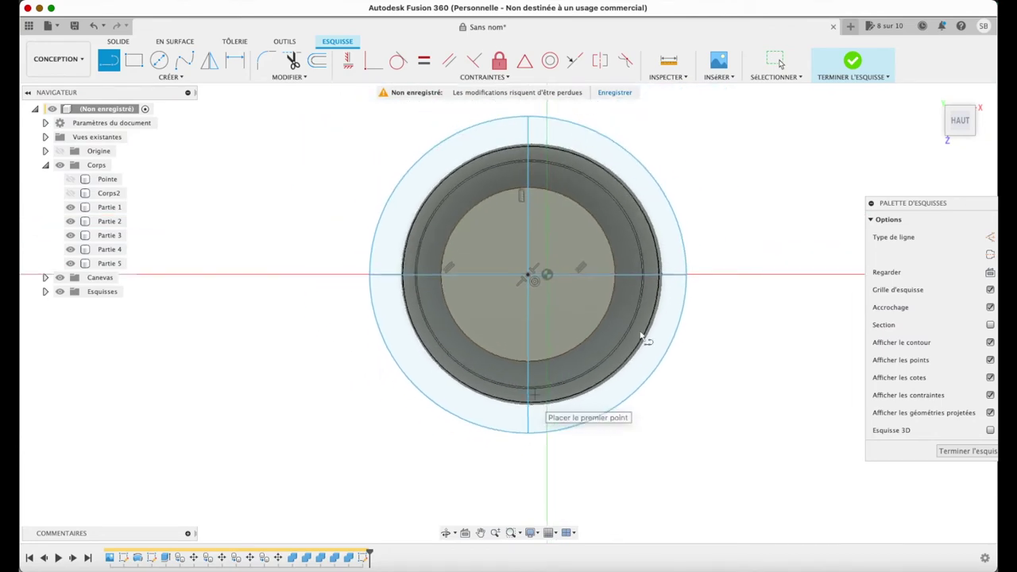
left_click(480, 532)
mouse_move(565, 310)
left_mouse_down()
mouse_move(571, 395)
mouse_move(575, 366)
left_mouse_up()
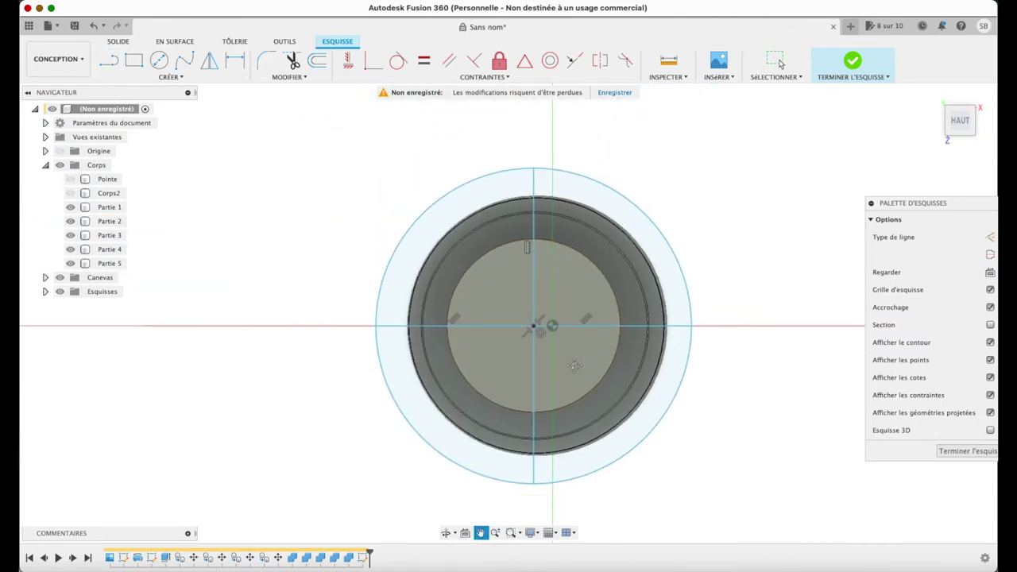
scroll(575, 366, "up", 2)
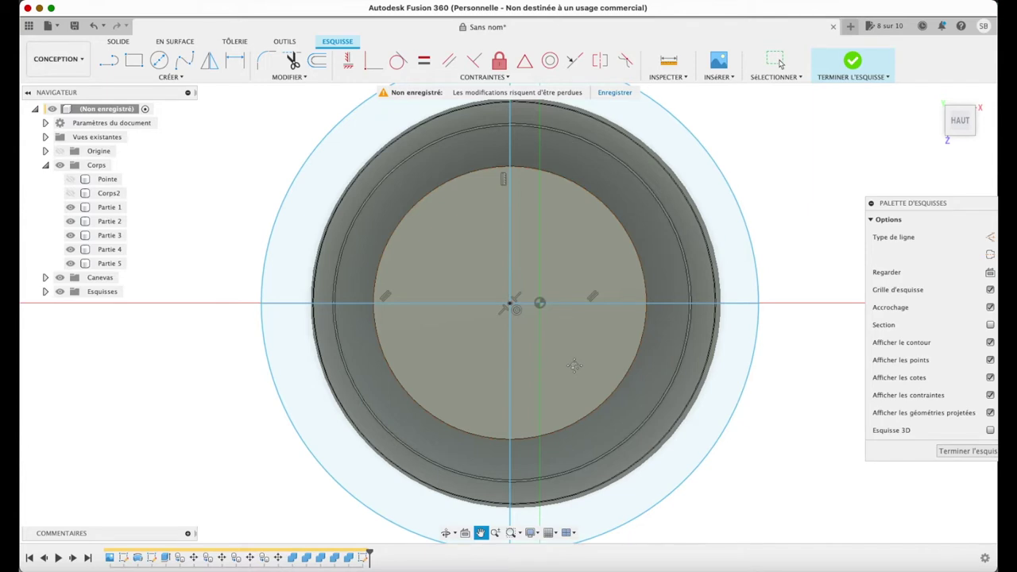
left_click(531, 533)
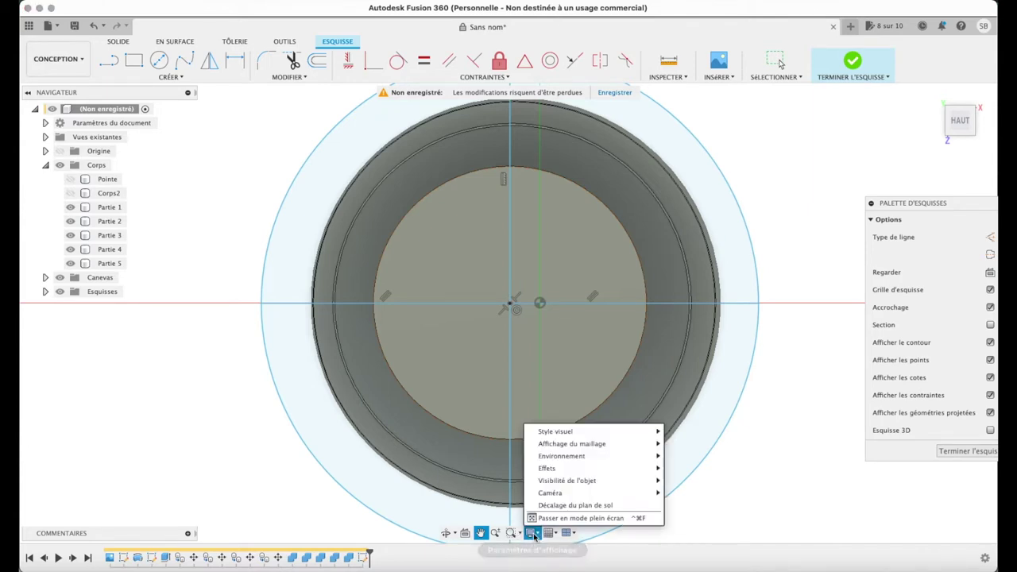
mouse_move(555, 432)
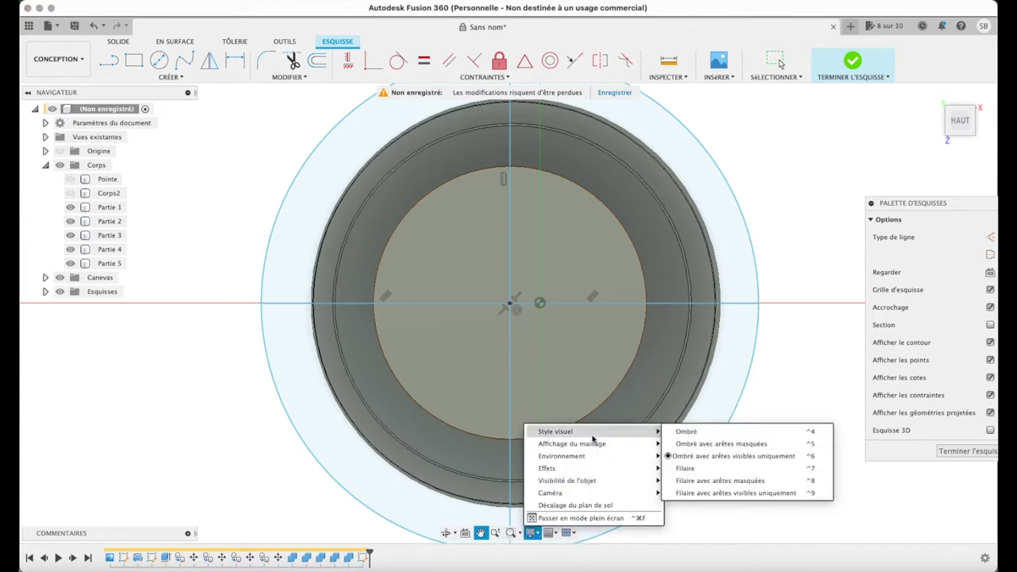
- Try the wireframe and shaded visual styles, settling on shaded with hidden edges
left_click(671, 443)
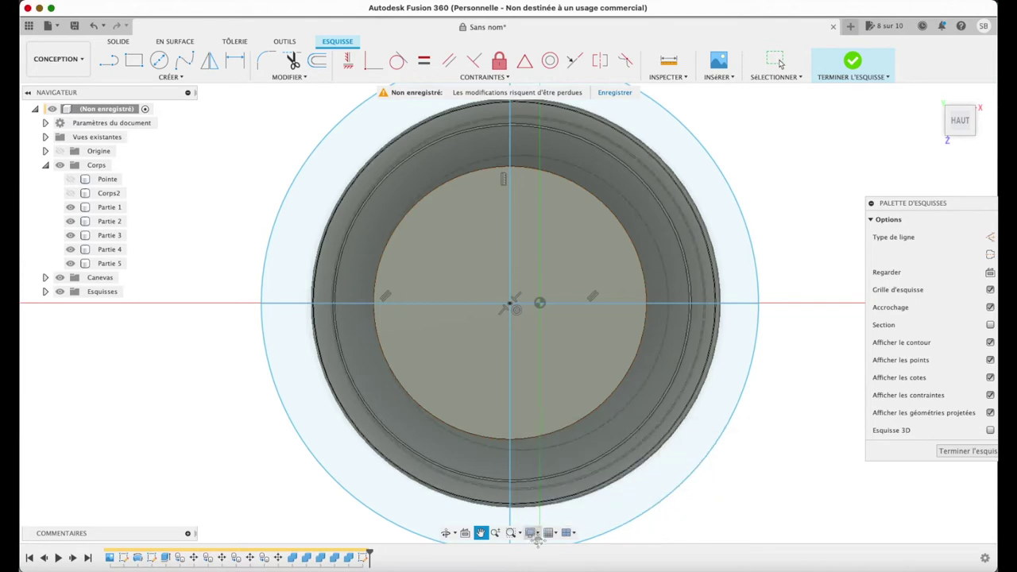
left_click(531, 532)
left_click(673, 468)
mouse_move(555, 431)
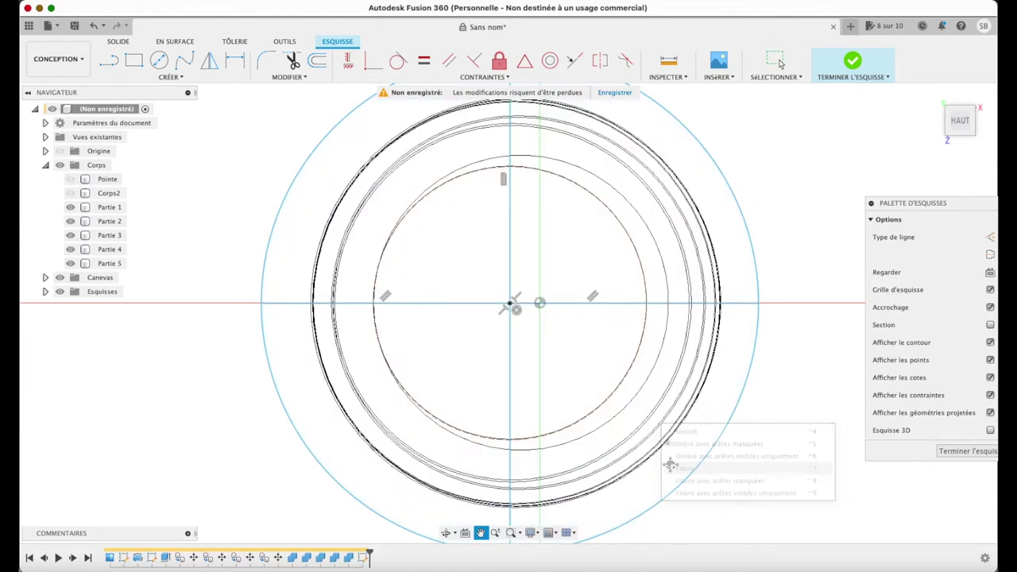
left_click(531, 533)
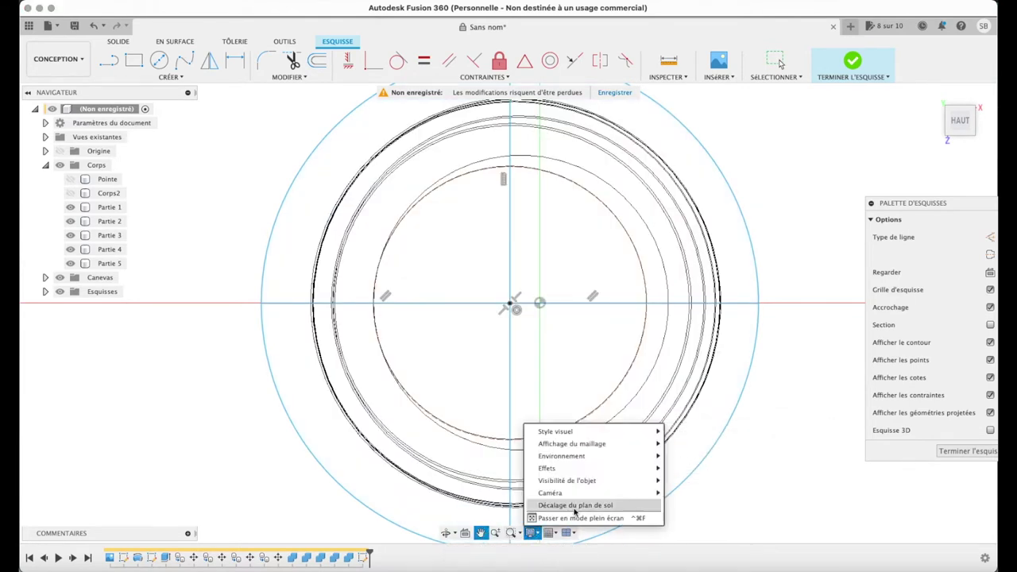
left_click(710, 482)
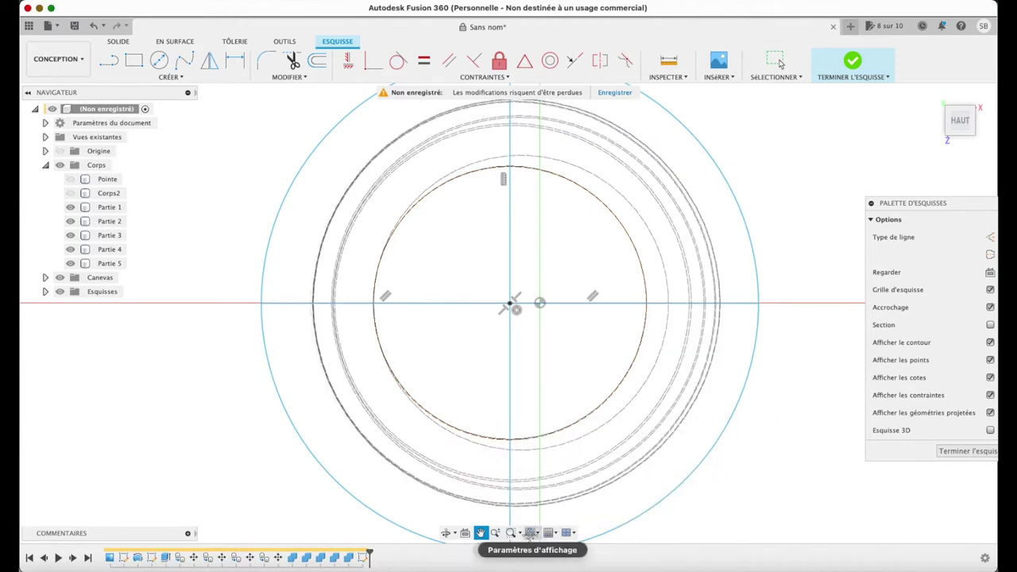
left_click(530, 533)
left_click(679, 433)
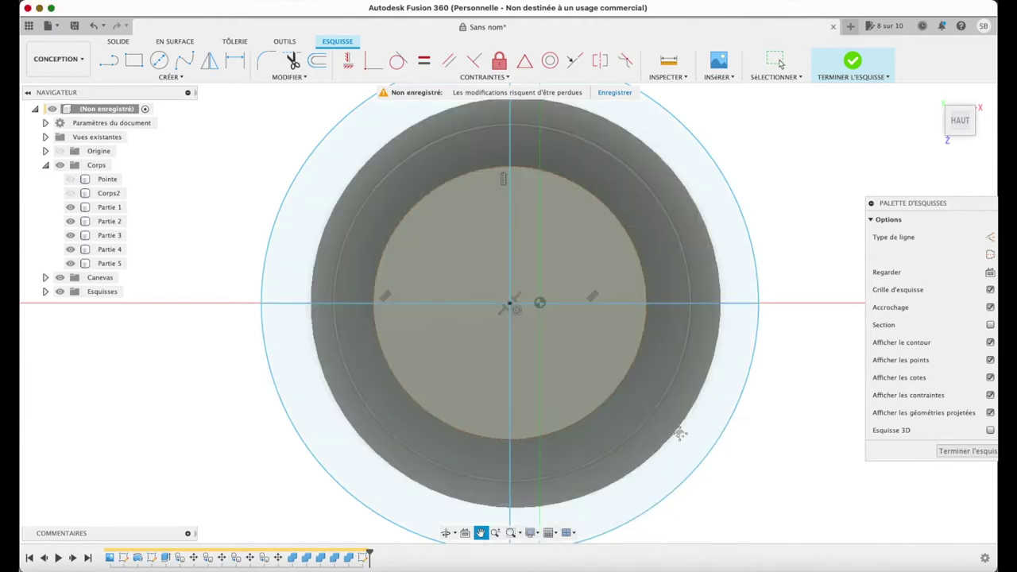
left_click(531, 532)
mouse_move(556, 431)
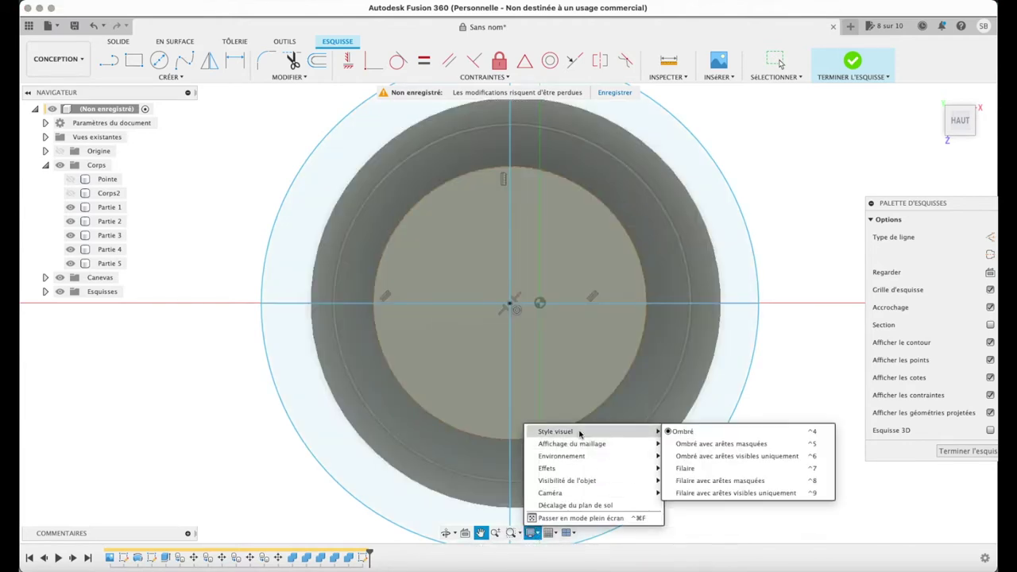
left_click(701, 445)
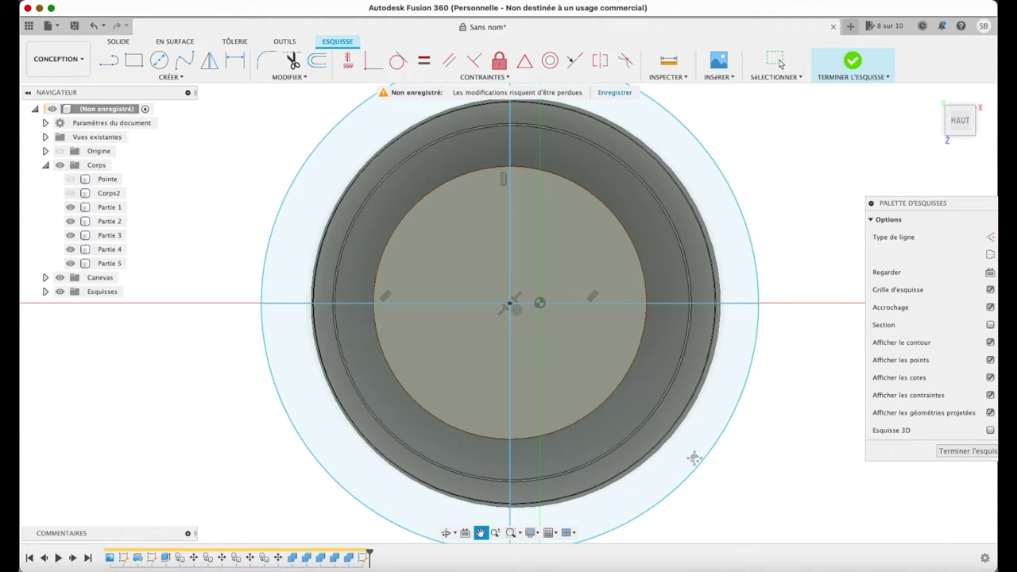
left_click(667, 77)
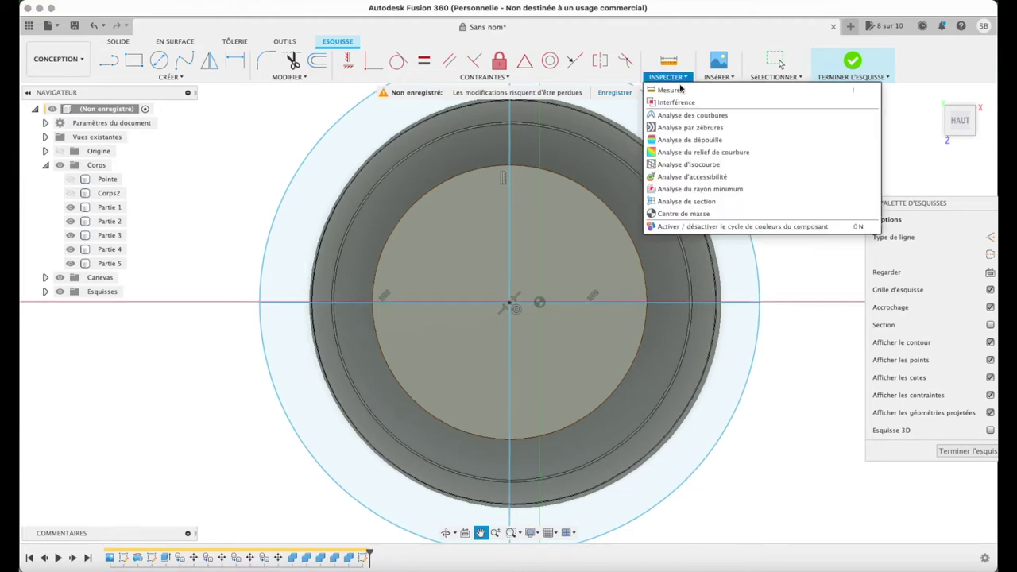
left_click(671, 91)
left_click(511, 306)
left_click(650, 304)
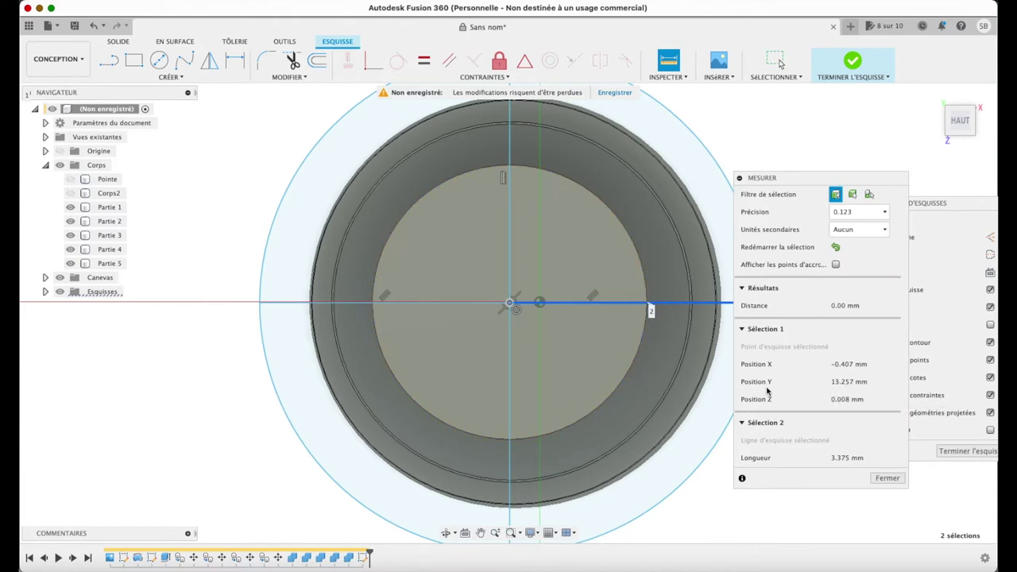
left_click(721, 474)
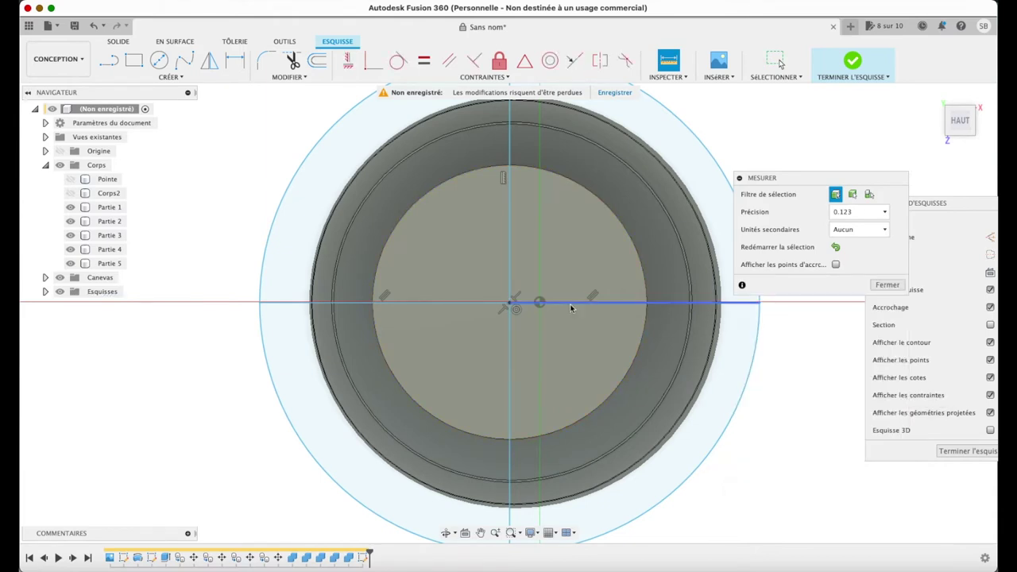
left_click(509, 304)
left_click(371, 307)
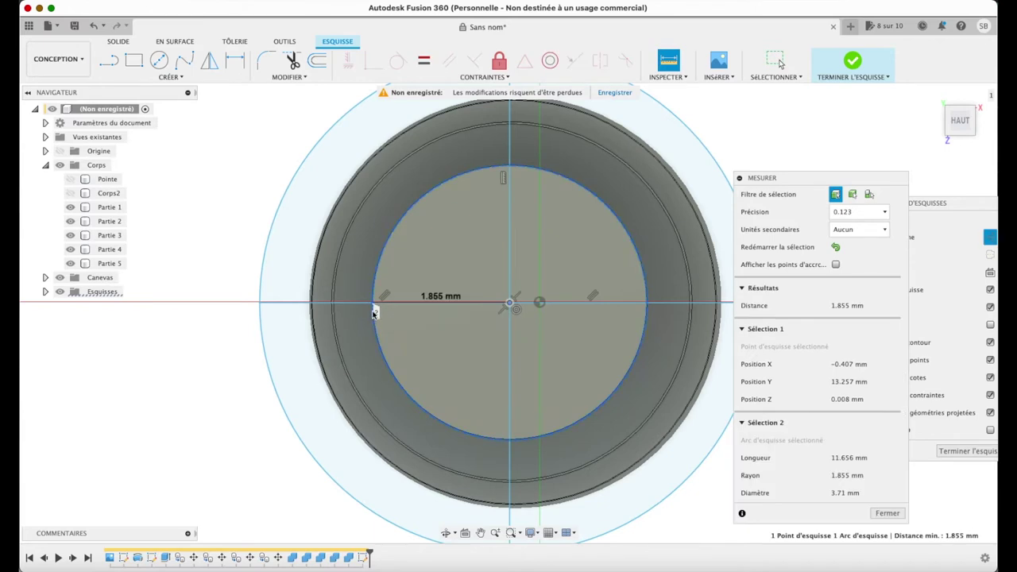
left_click(510, 303)
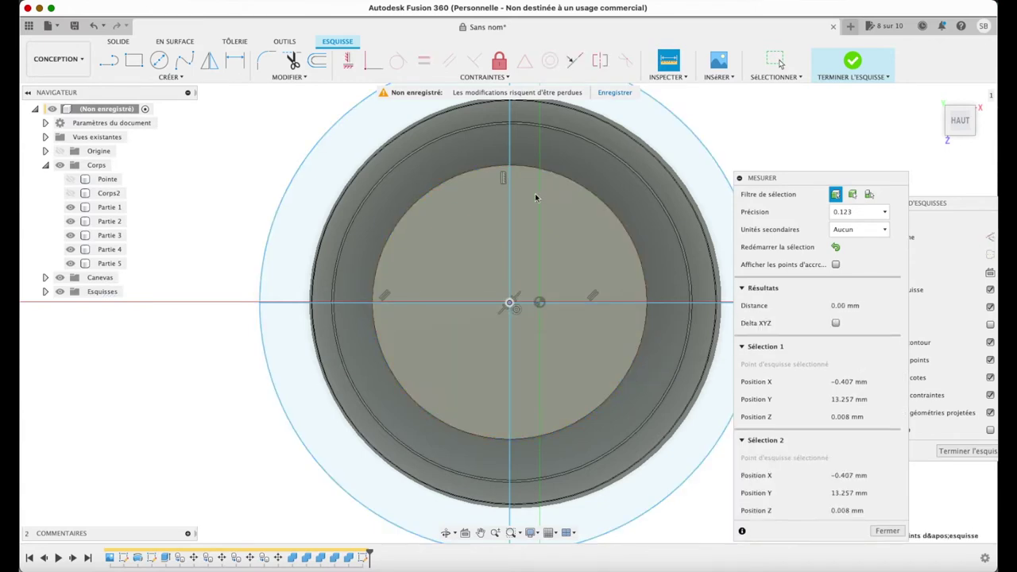
left_click(511, 170)
left_click(509, 167)
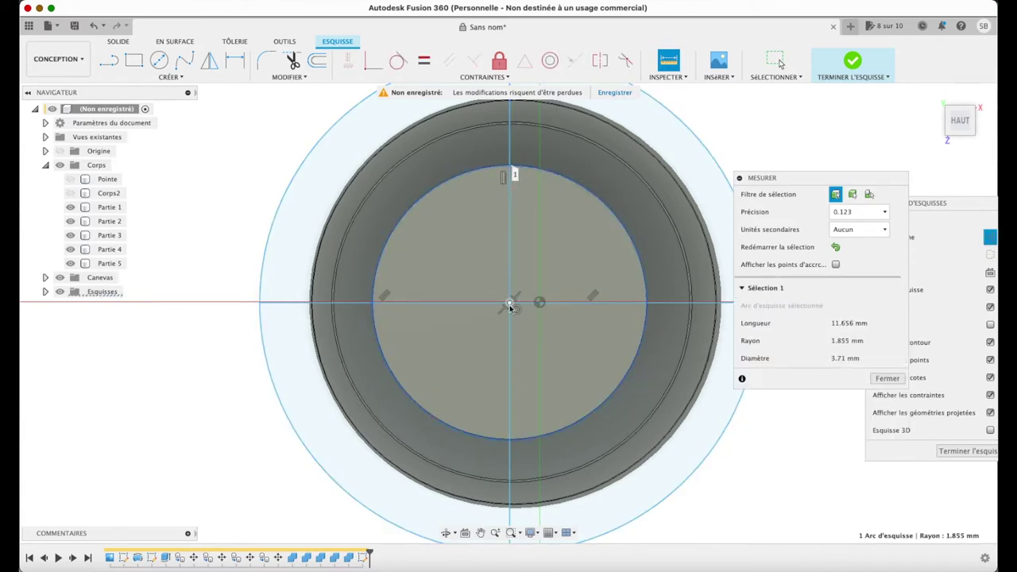
left_click(510, 304)
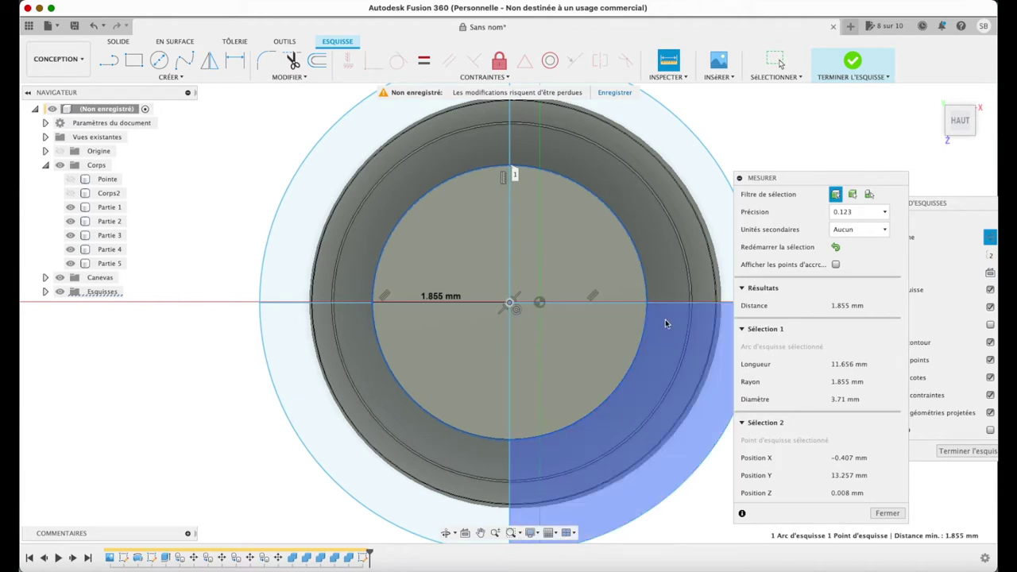
left_click(723, 471)
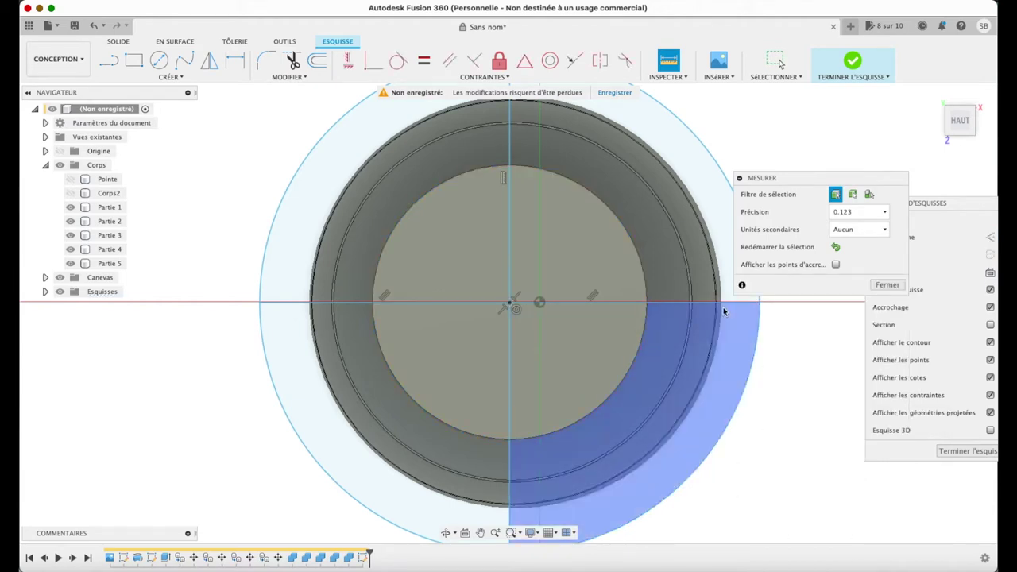
left_click(724, 303)
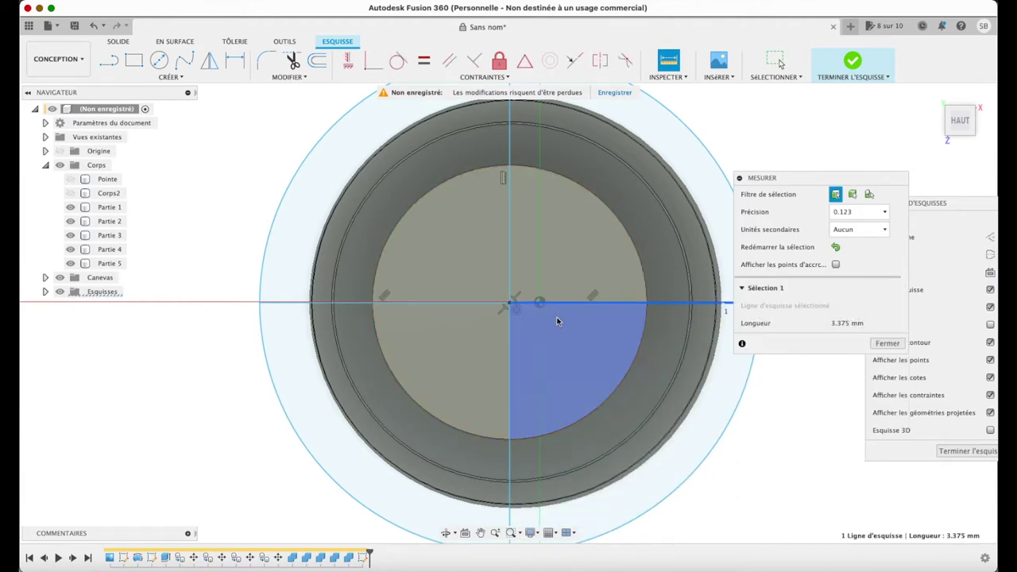
left_click(510, 303)
left_click(882, 346)
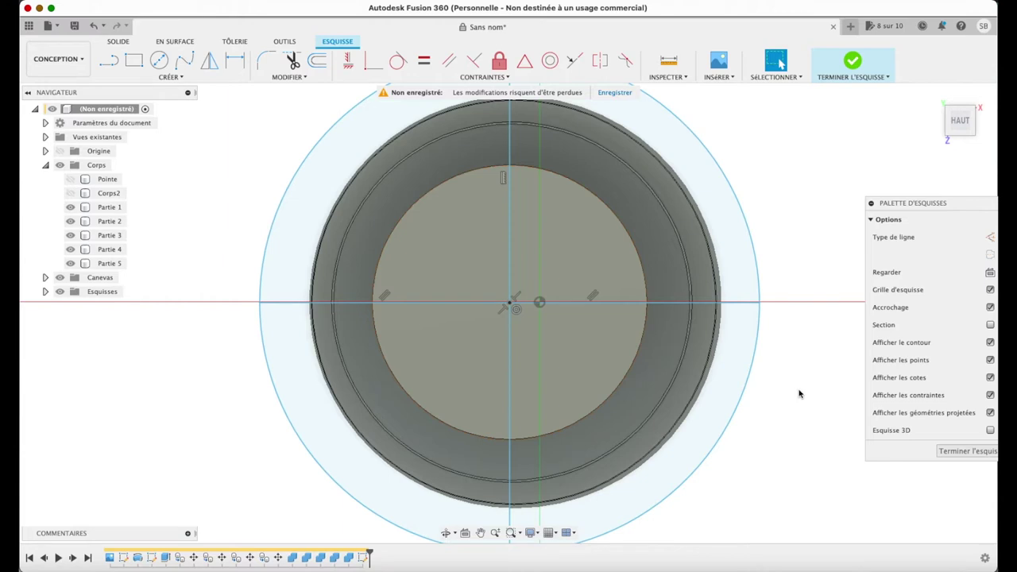
left_click(629, 302)
- Draw the first two 0.5 mm construction lines from the sketch centre, including the vertical one
key("Escape")
key("l")
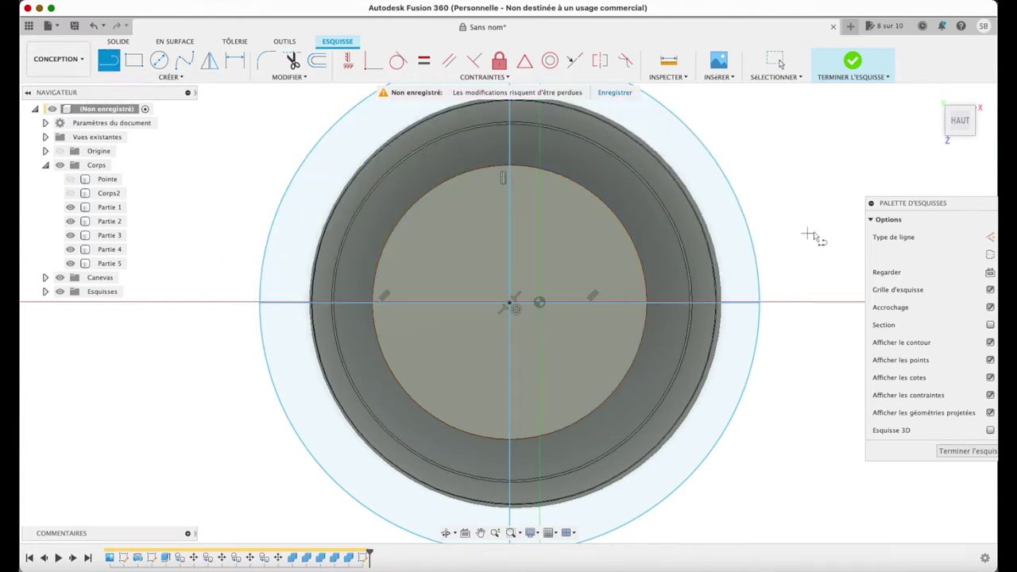
left_click_drag(918, 202, 879, 199)
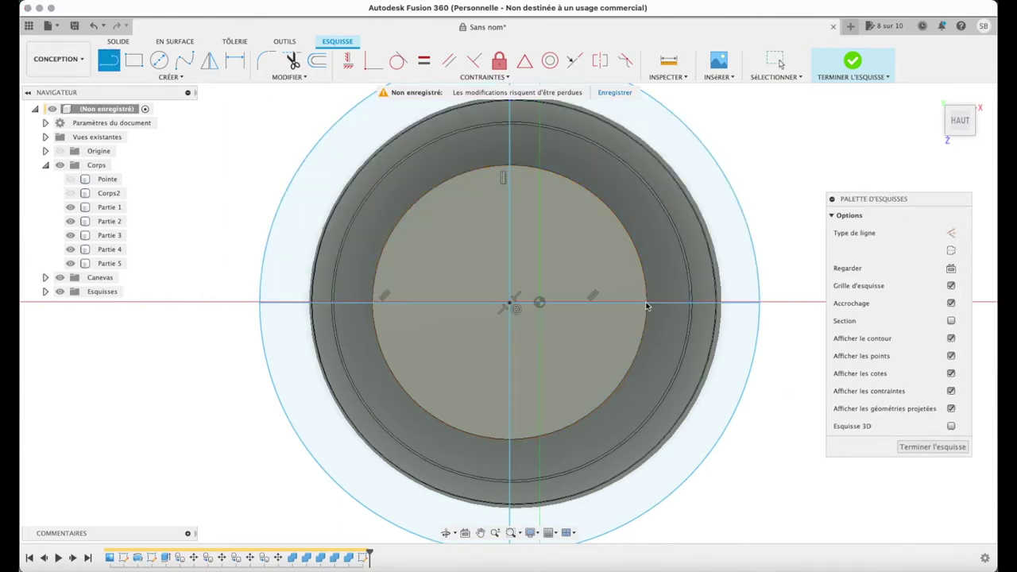
left_click(510, 302)
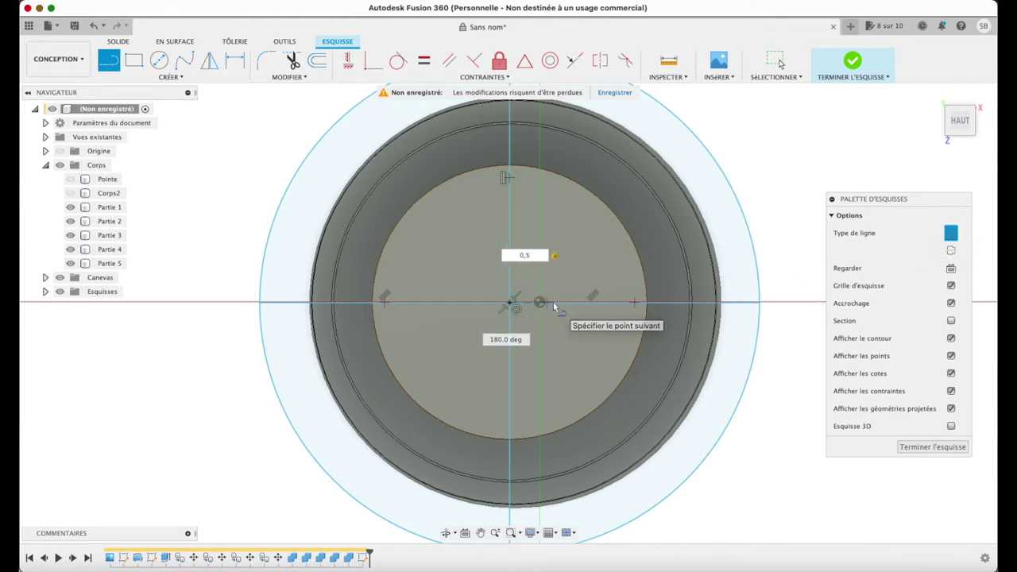
key("Return")
key("Escape")
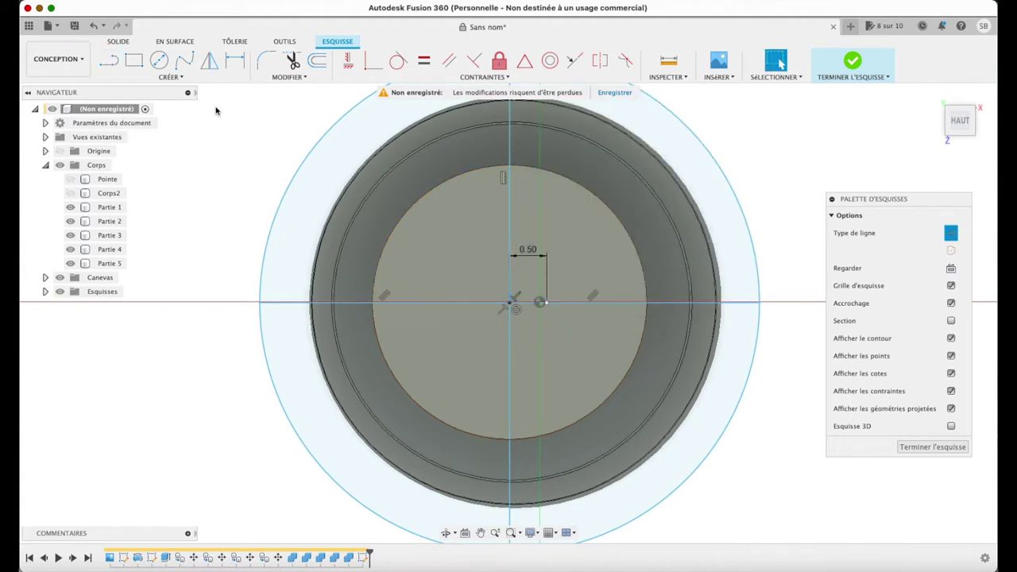
key("l")
left_click(510, 302)
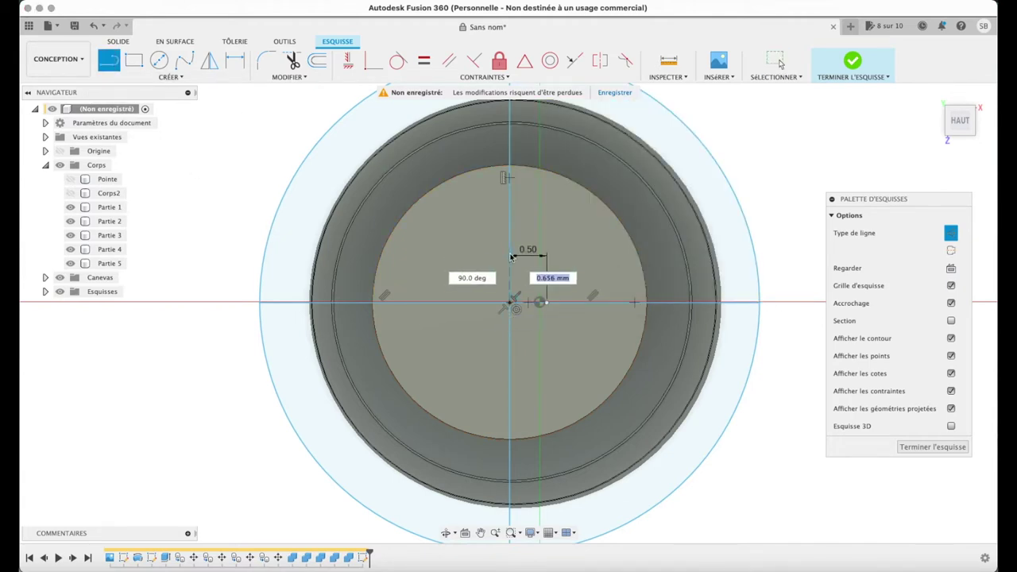
type("0,5")
key("Return")
key("Escape")
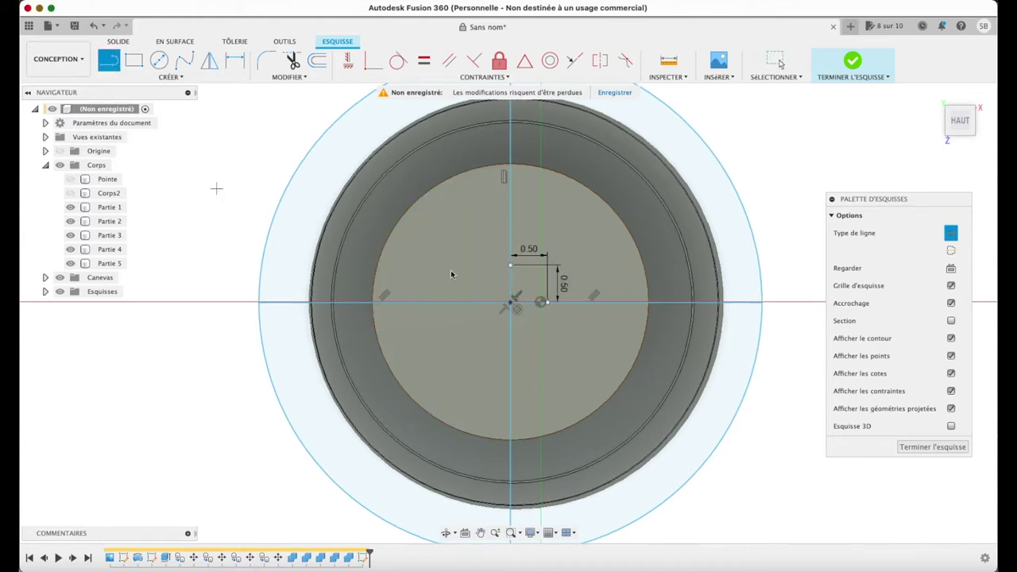
- Add 0.5 mm construction lines from the centre to the left and downward
left_click(512, 304)
type(",5")
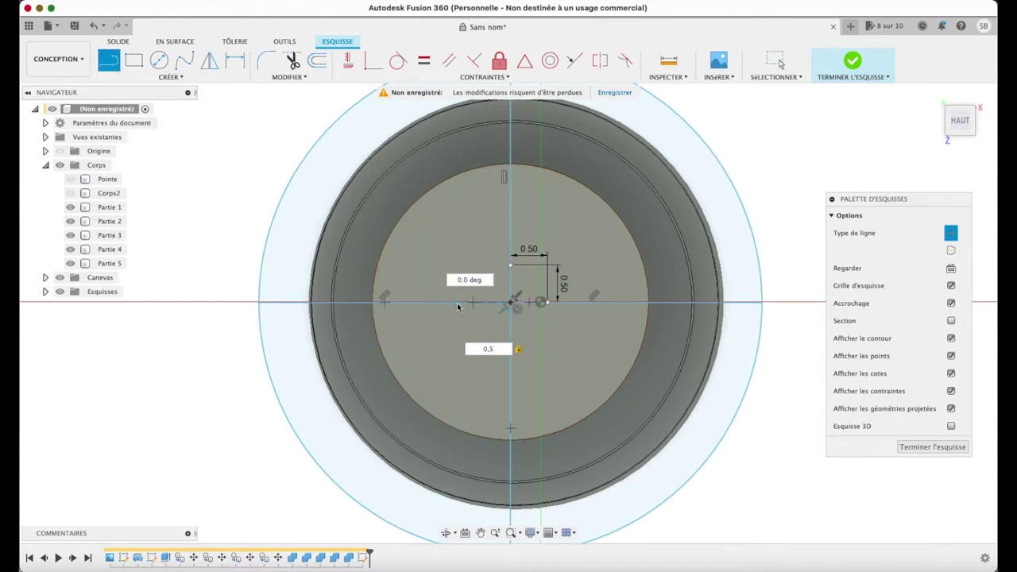
key("Return")
key("Escape")
left_click(514, 306)
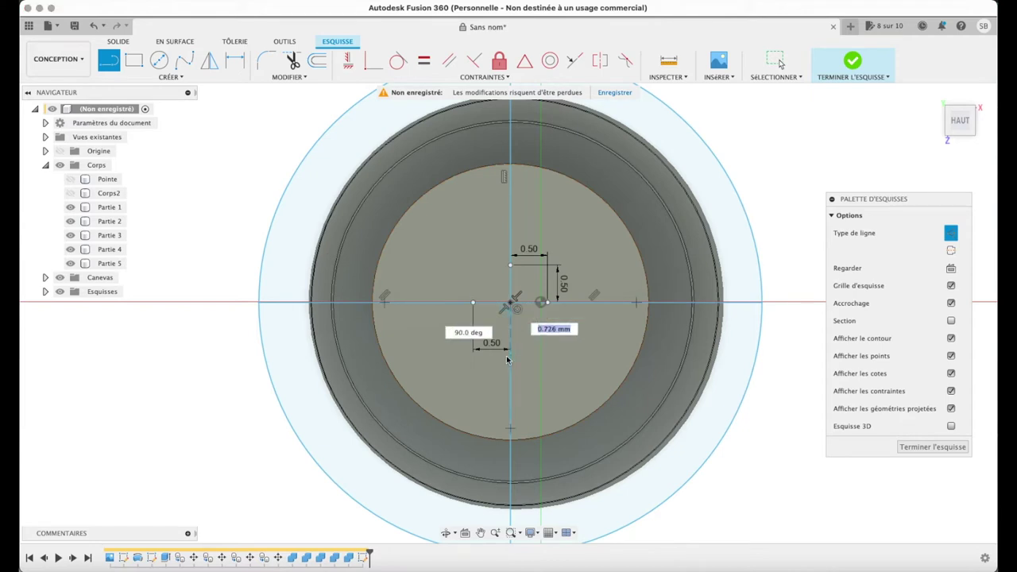
key("Return")
key("Escape")
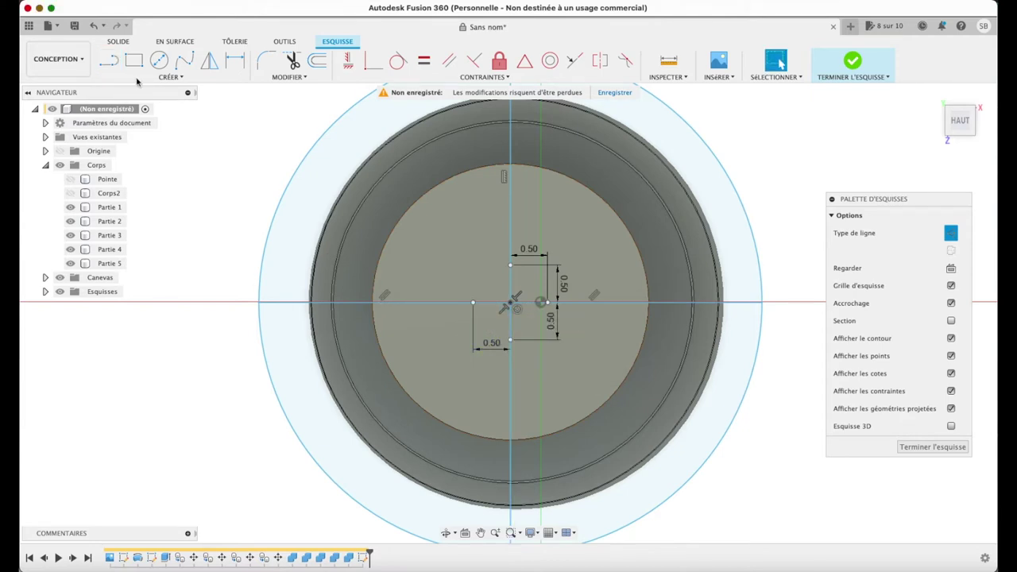
key("r")
left_click(939, 285)
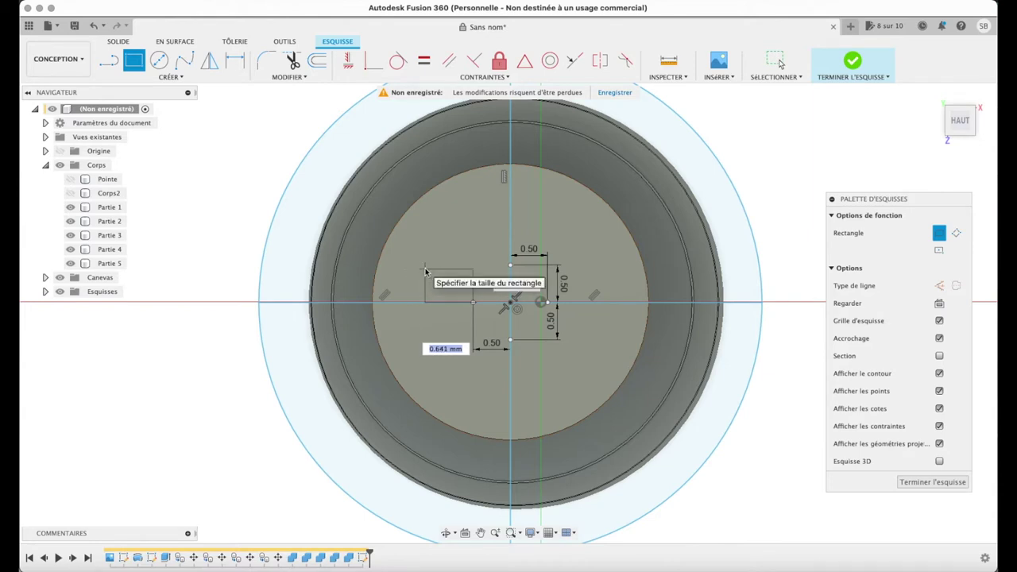
- Draw 0.5 mm rectangles at the ends of the left and top construction lines
type("0,5")
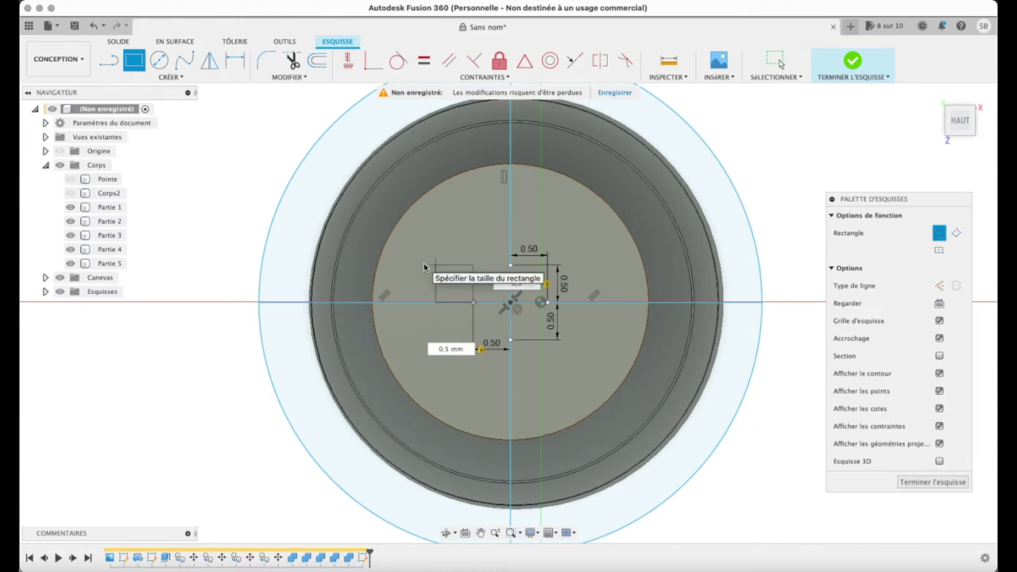
type("5")
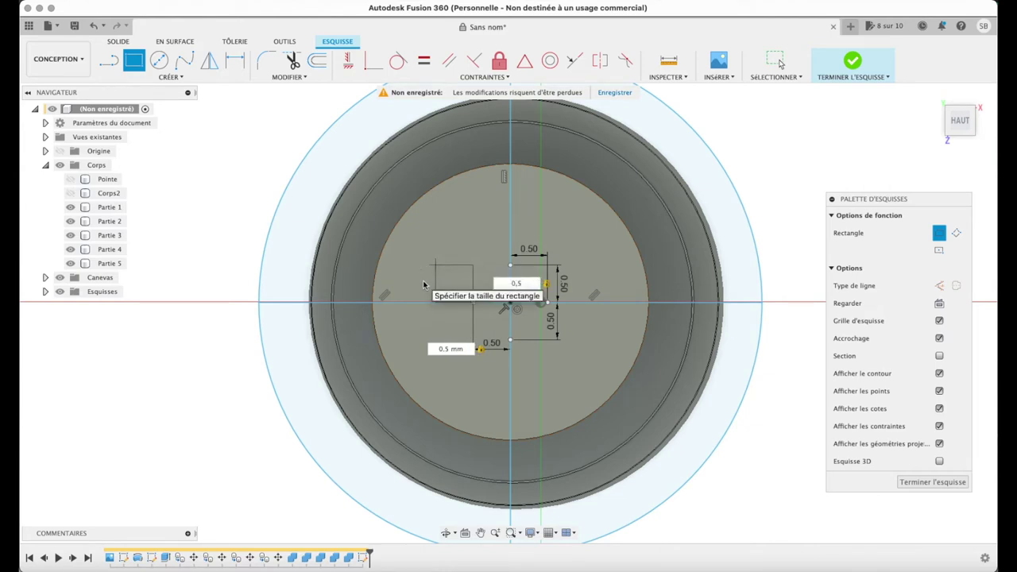
key("BackSpace")
type("3")
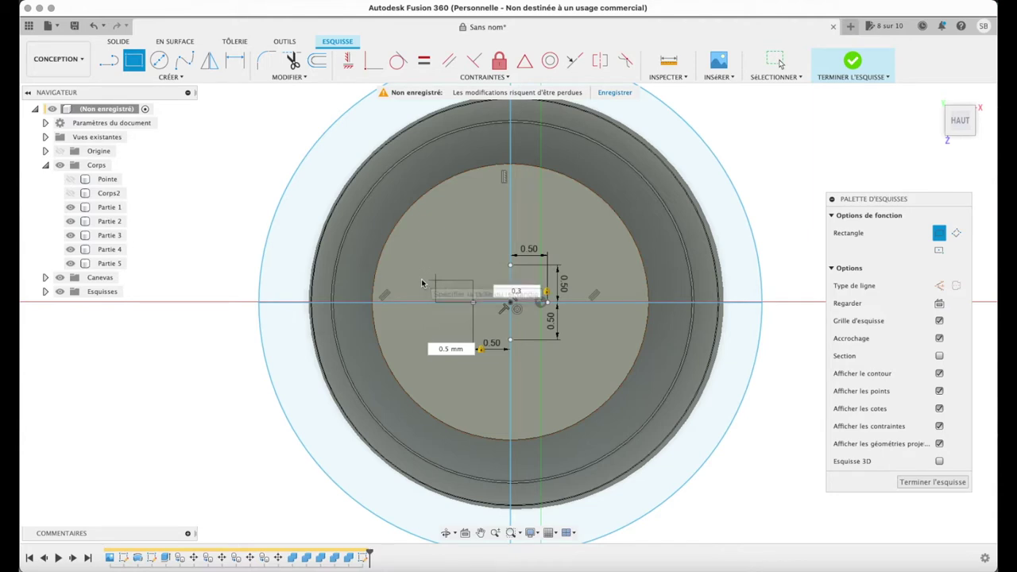
left_click(422, 283)
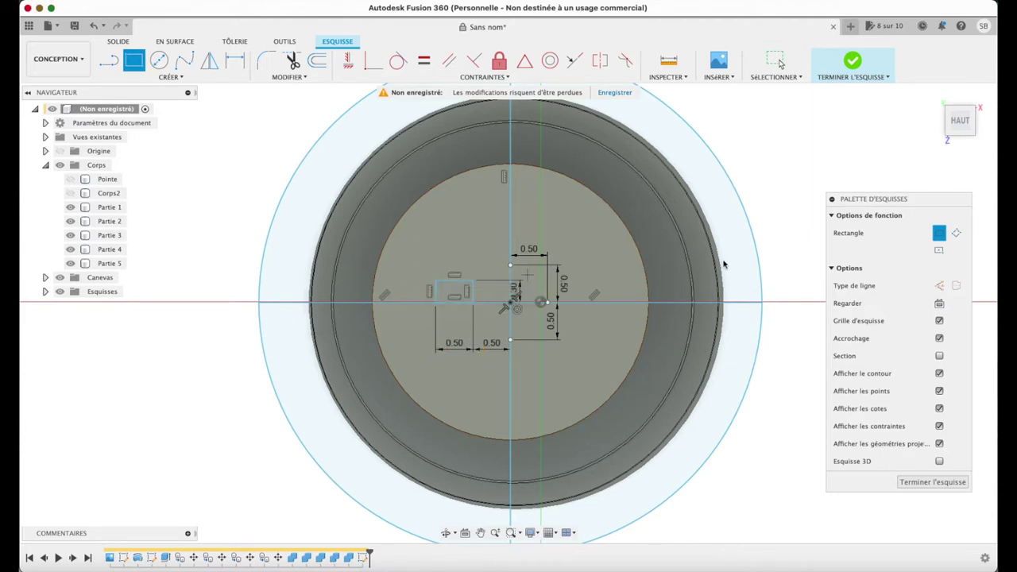
left_click(511, 266)
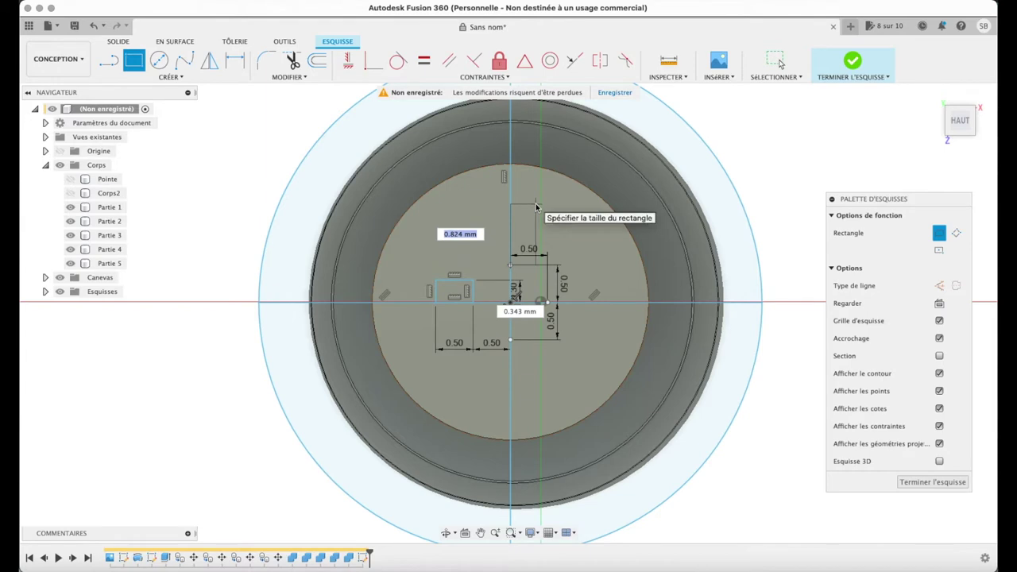
type("0.,5")
key("Tab")
key("Tab")
key("Return")
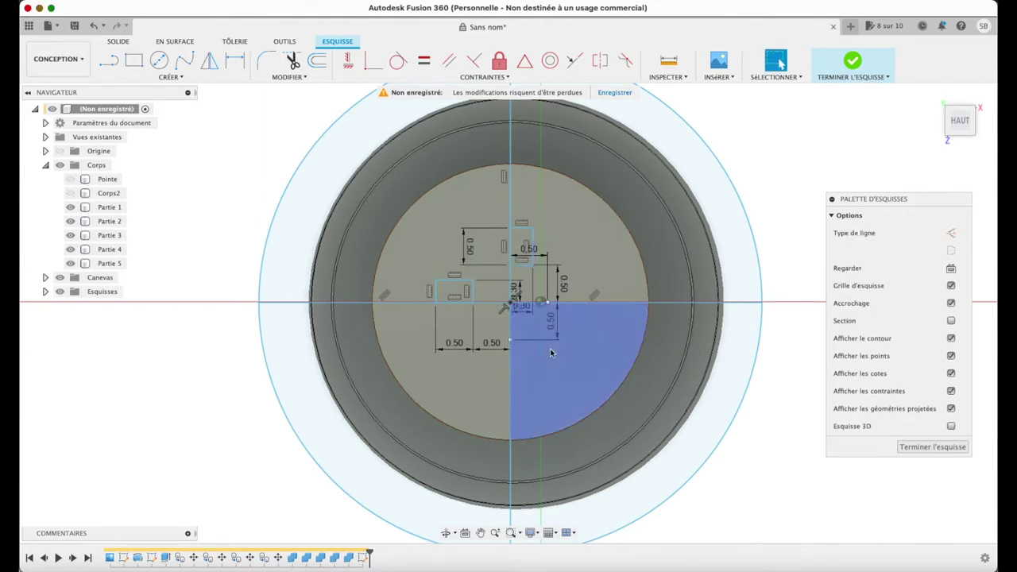
- Add 0.3 × 0.5 mm rectangles at the right and bottom line ends
left_click(135, 61)
left_click(542, 302)
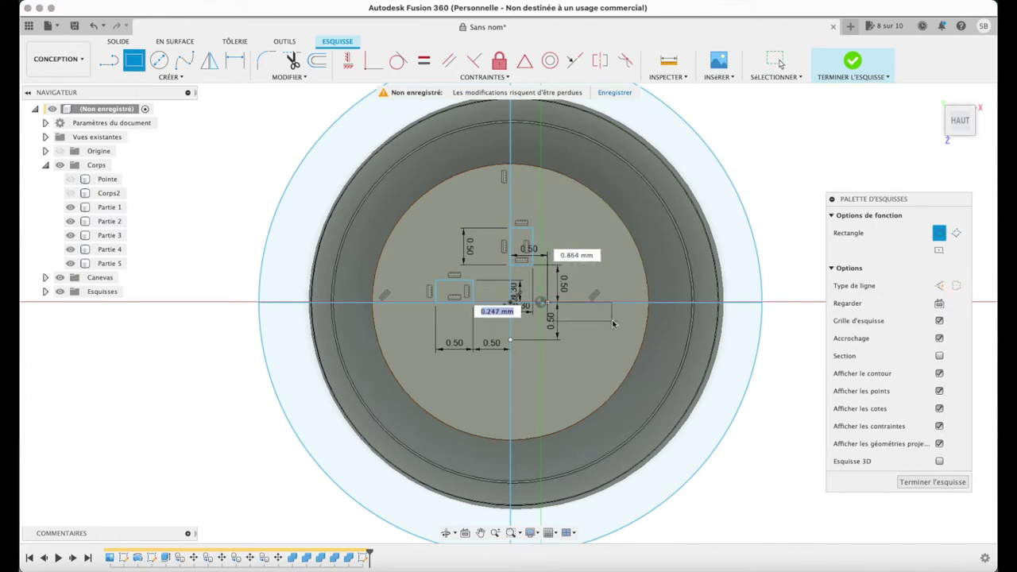
type("0,3")
key("Tab")
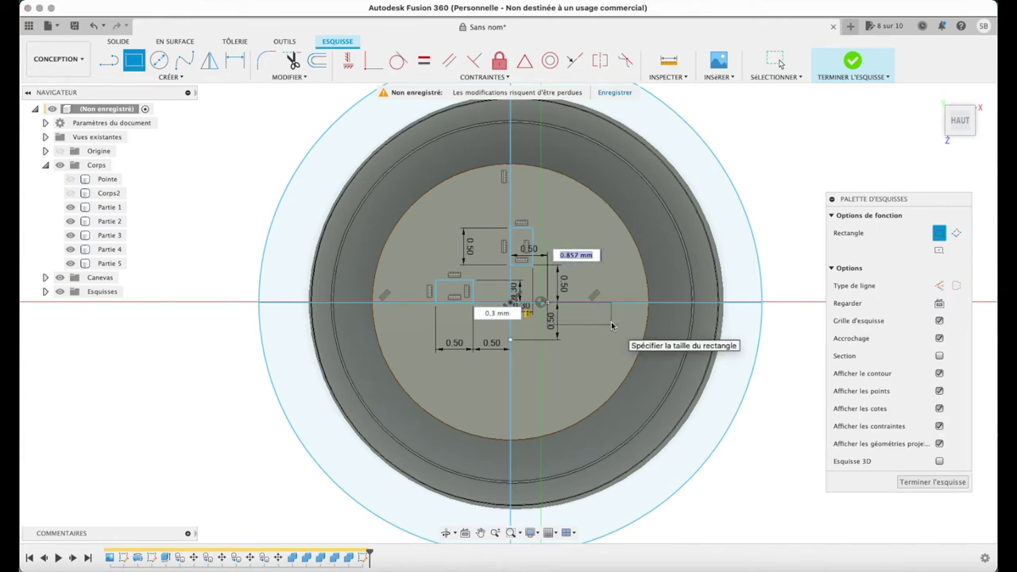
type("5")
key("Return")
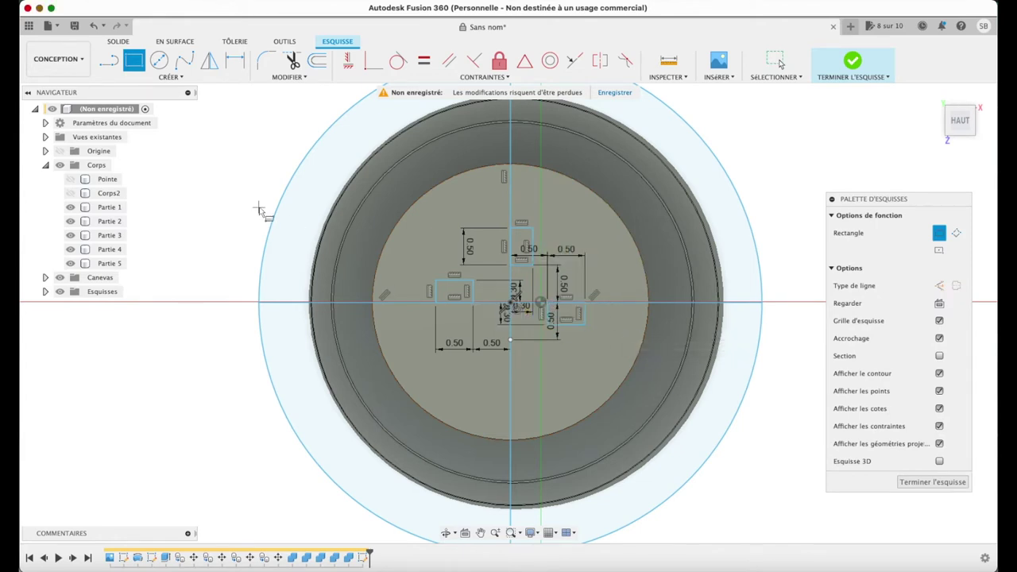
left_click(510, 342)
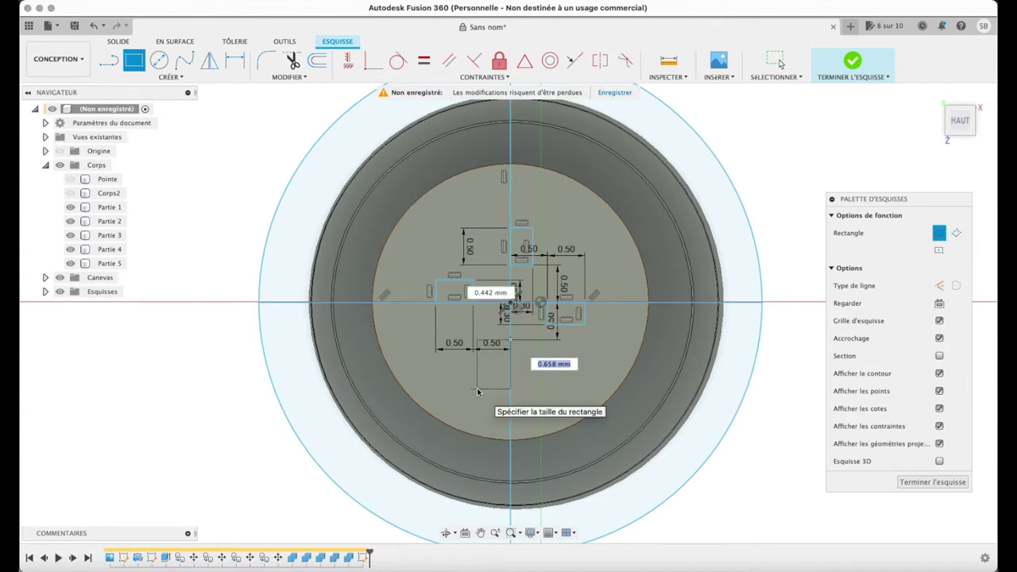
type("0.5")
key("Tab")
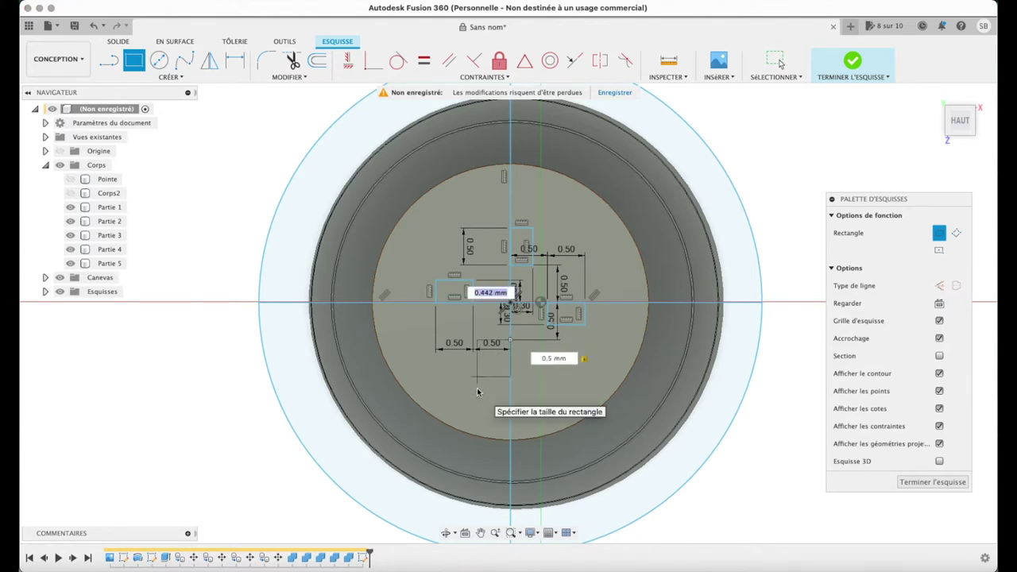
type("0.3")
key("Return")
key("Escape")
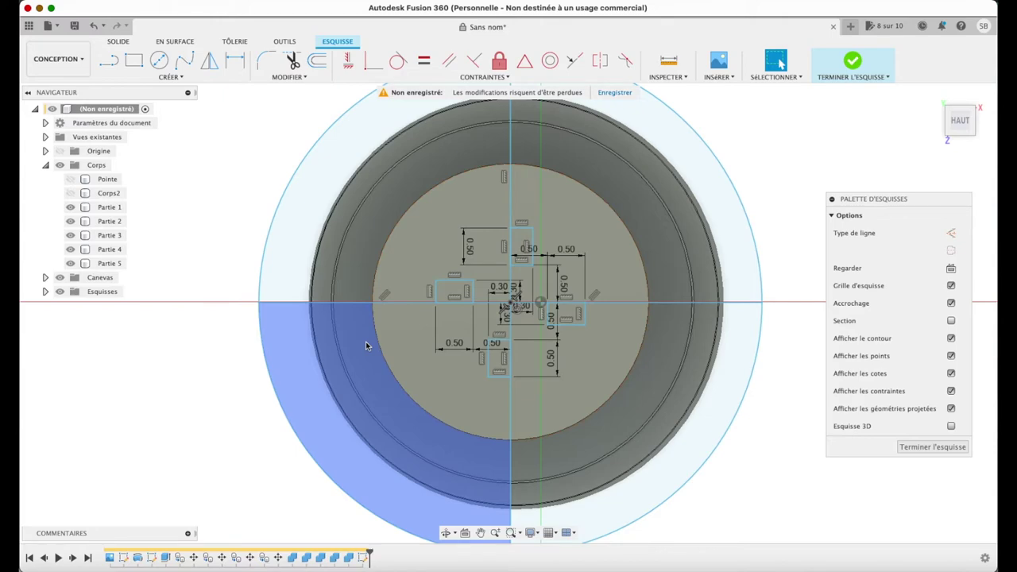
- Hide bodies Partie 2 through Partie 5 and return to the top view of the sketch
left_click(934, 94)
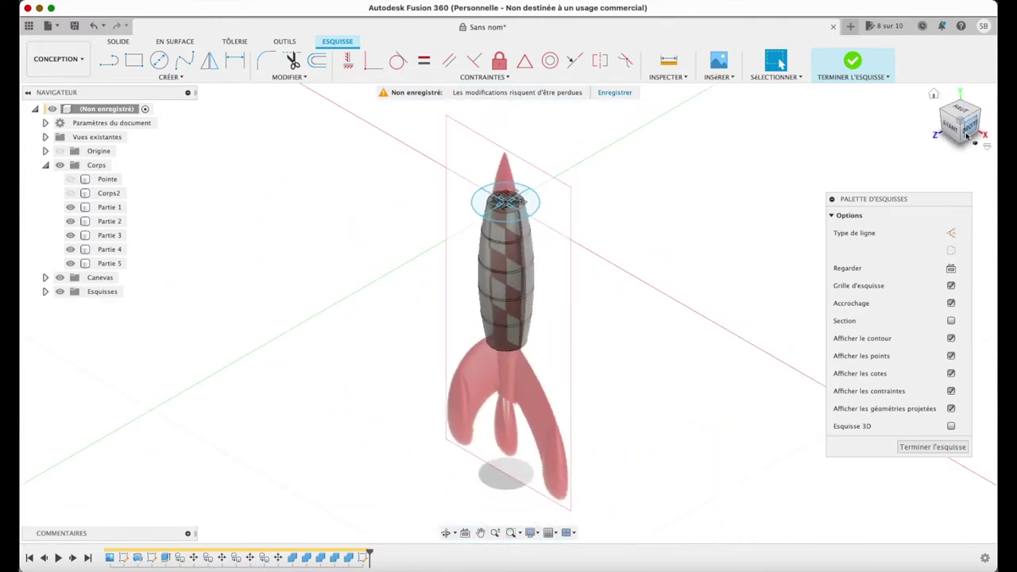
left_click(961, 111)
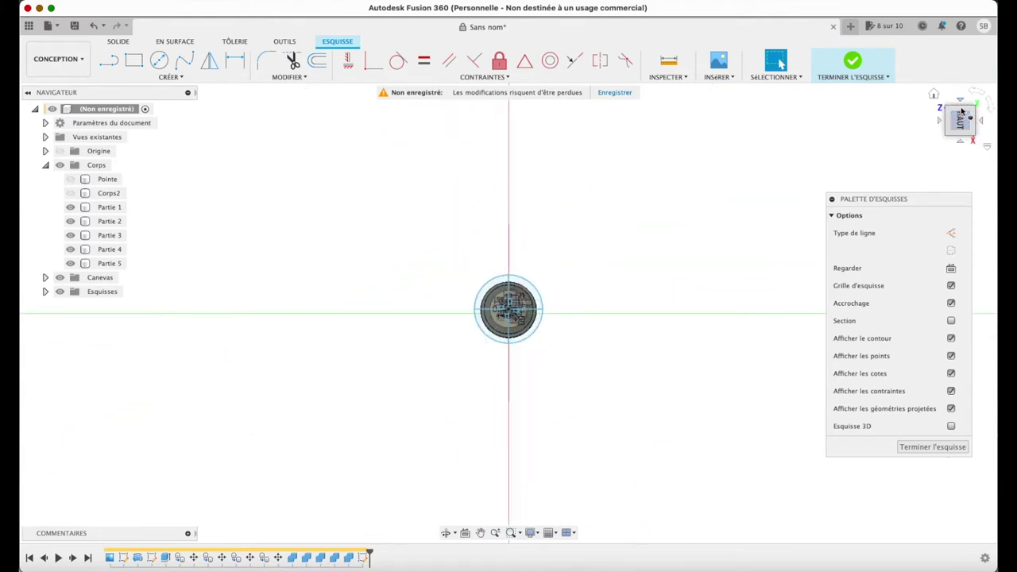
left_click(69, 221)
left_click(70, 235)
left_click(70, 249)
left_click(70, 263)
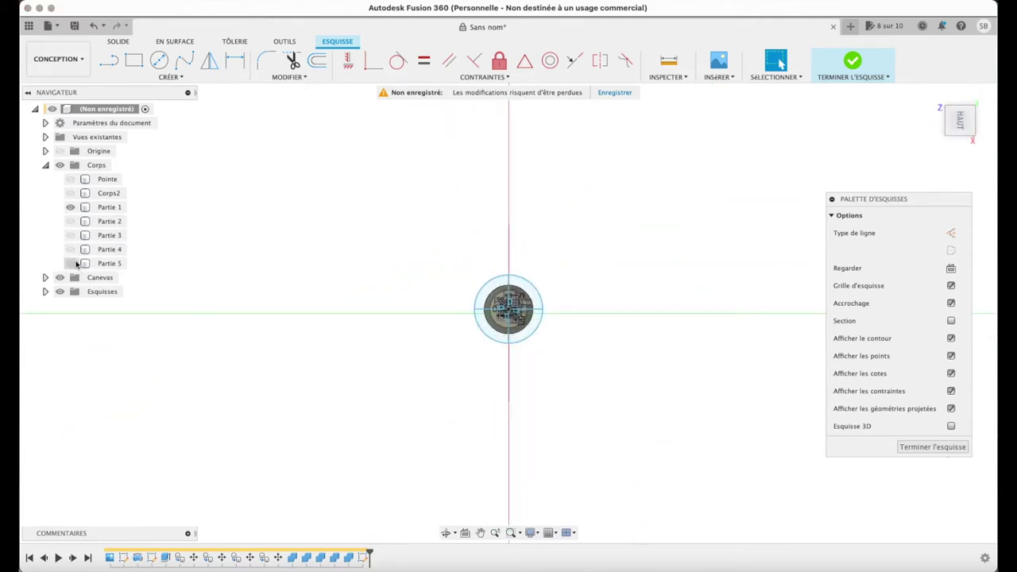
scroll(538, 313, "up", 10)
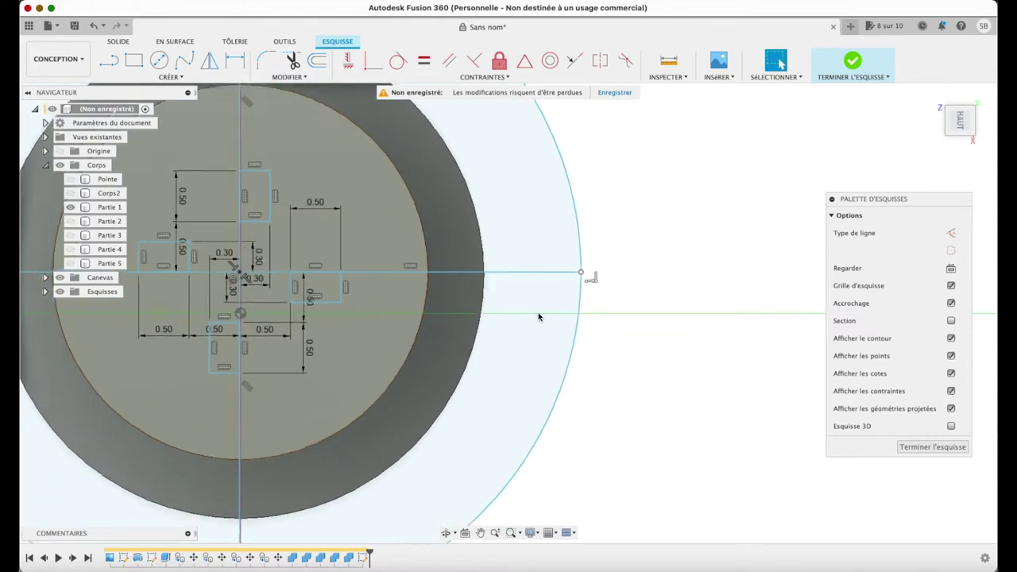
scroll(538, 315, "down", 5)
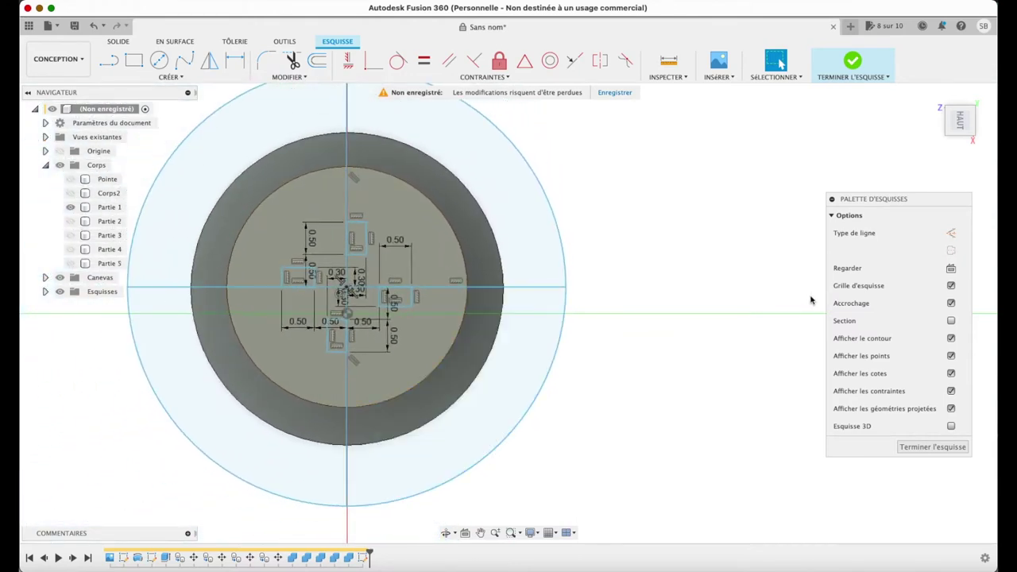
left_click(480, 535)
left_click_drag(690, 470, 712, 461)
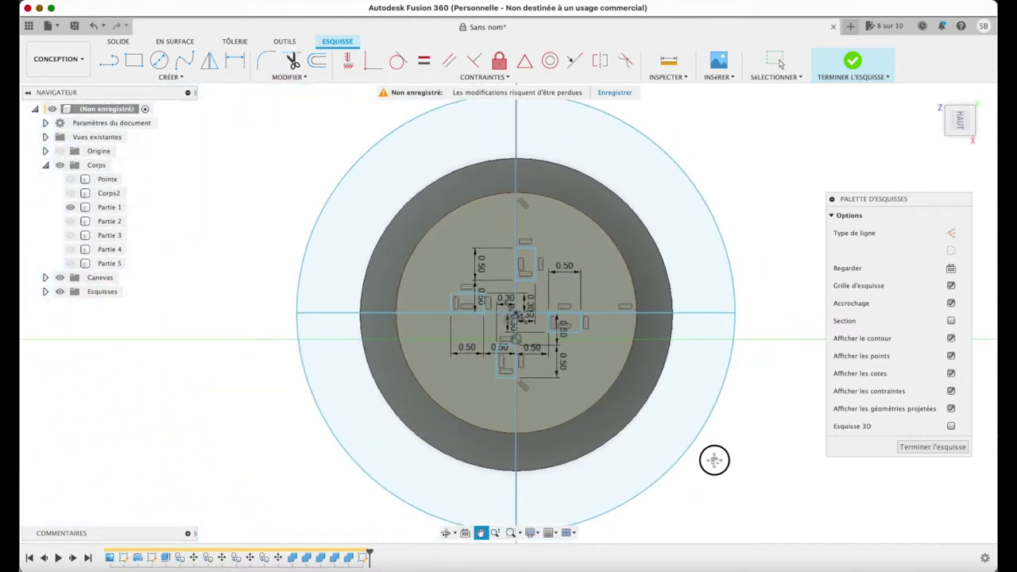
- Draw a circle from the sketch centre out to the body's outer rim
left_click(159, 61)
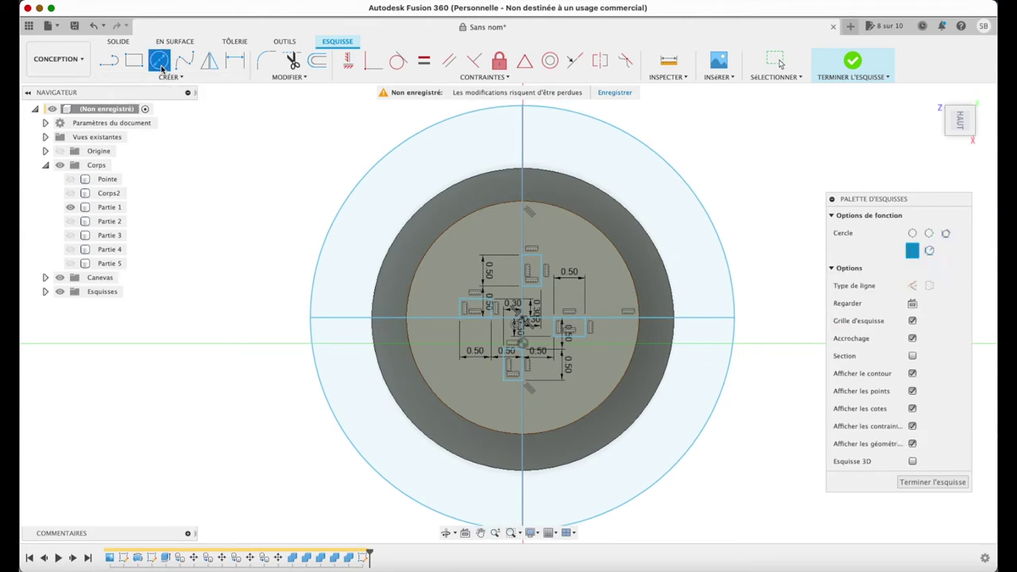
left_click(523, 321)
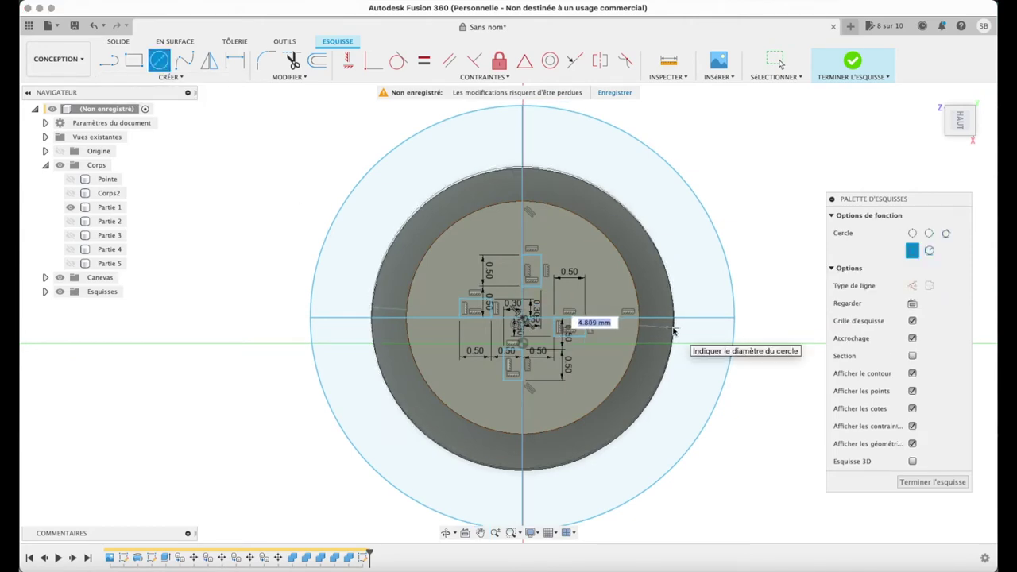
scroll(676, 330, "up", 2)
scroll(680, 325, "up", 4)
left_click(680, 326)
scroll(510, 330, "down", 5)
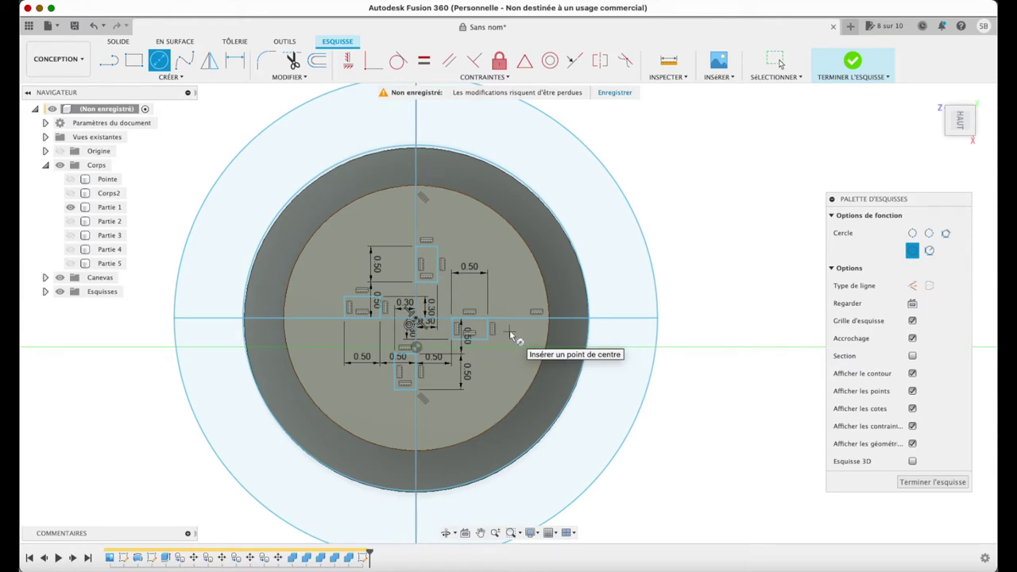
key("Escape")
- Select the two slot rectangles for extrusion and view the section from the right side
left_click(368, 307)
key("e")
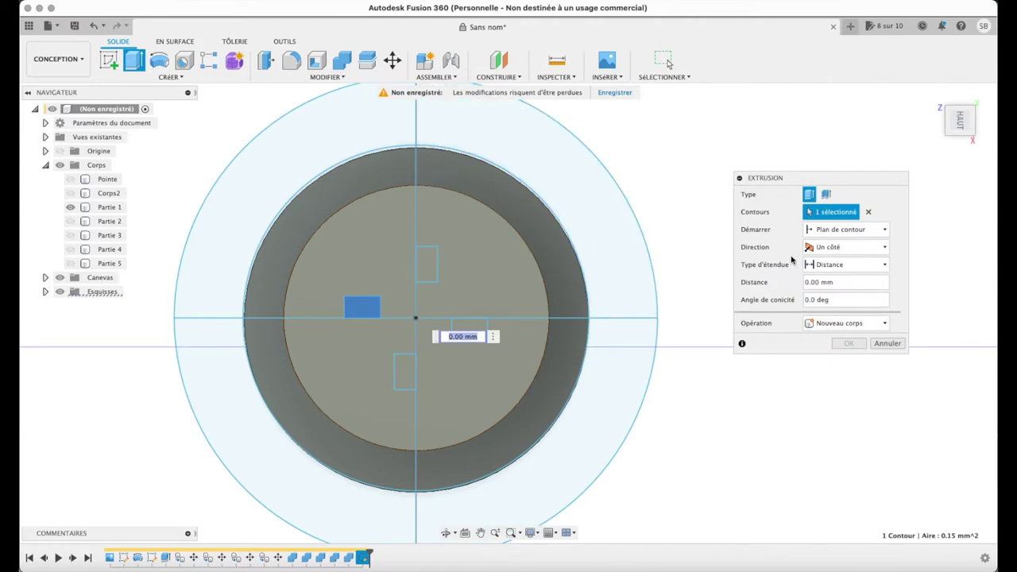
left_click(888, 344)
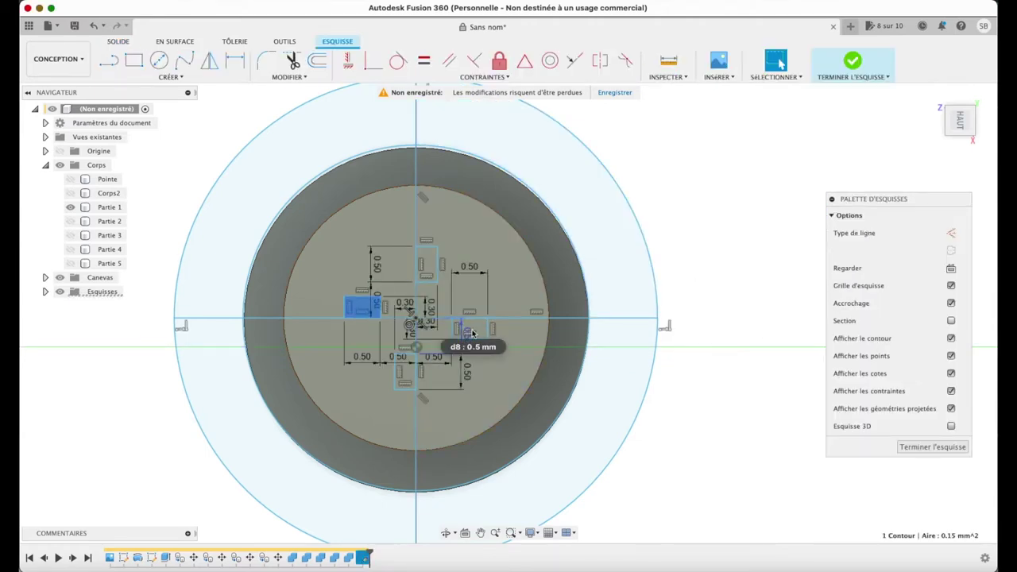
left_click(524, 339)
left_click(476, 330)
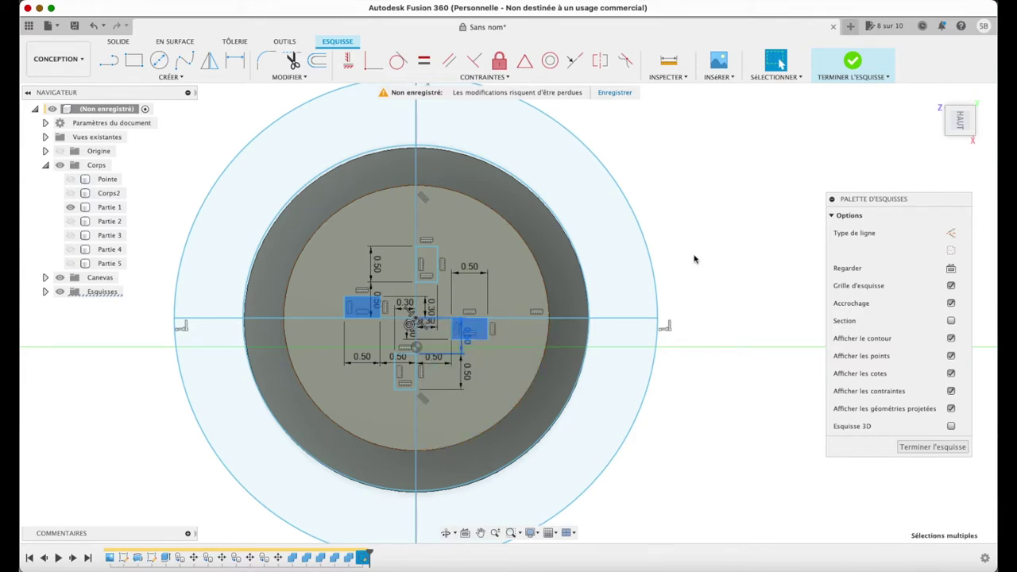
key("e")
left_click_drag(964, 119, 915, 95)
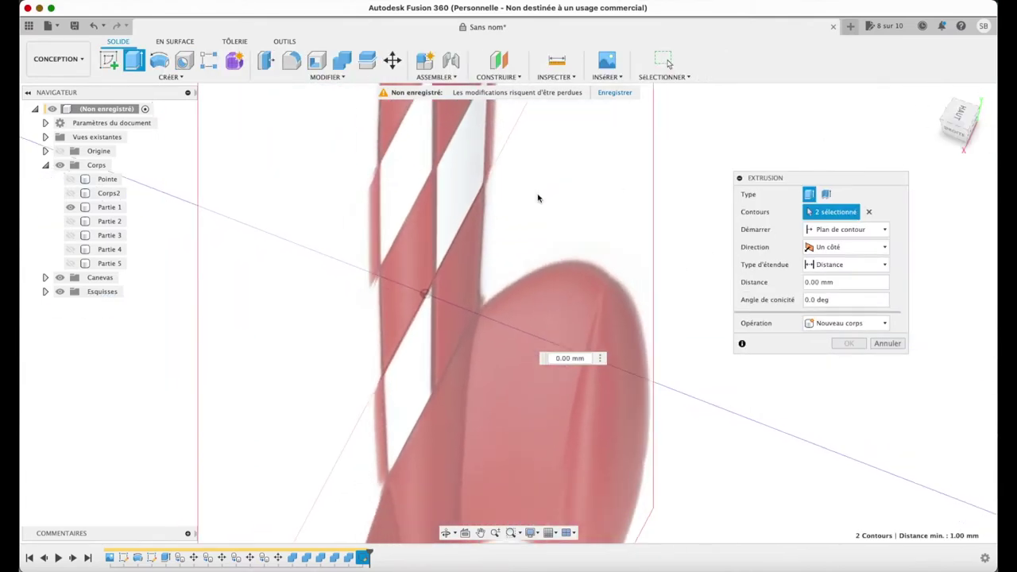
left_click(964, 131)
left_click(480, 532)
left_click_drag(461, 209, 540, 527)
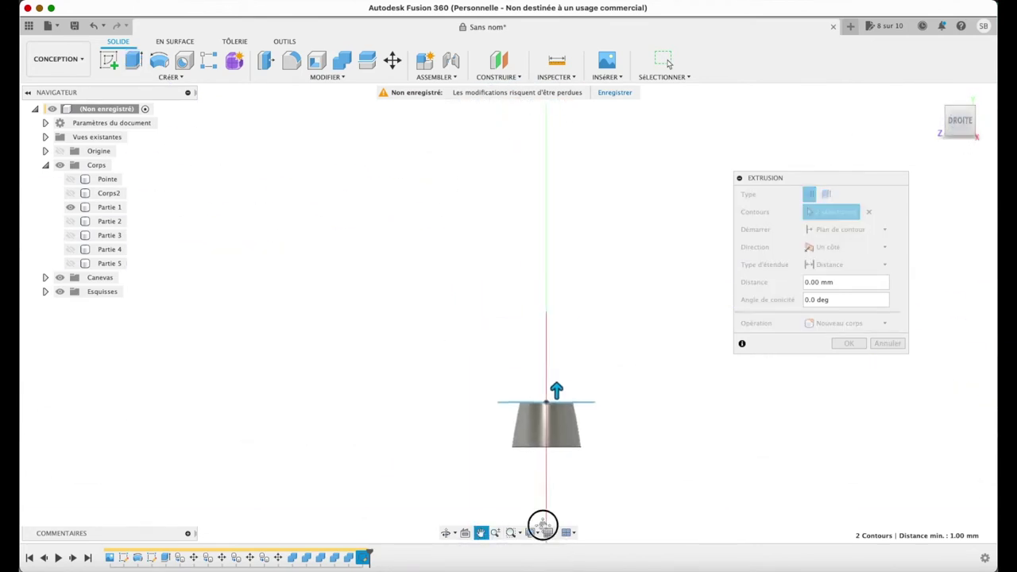
scroll(577, 452, "up", 3)
scroll(576, 451, "up", 2)
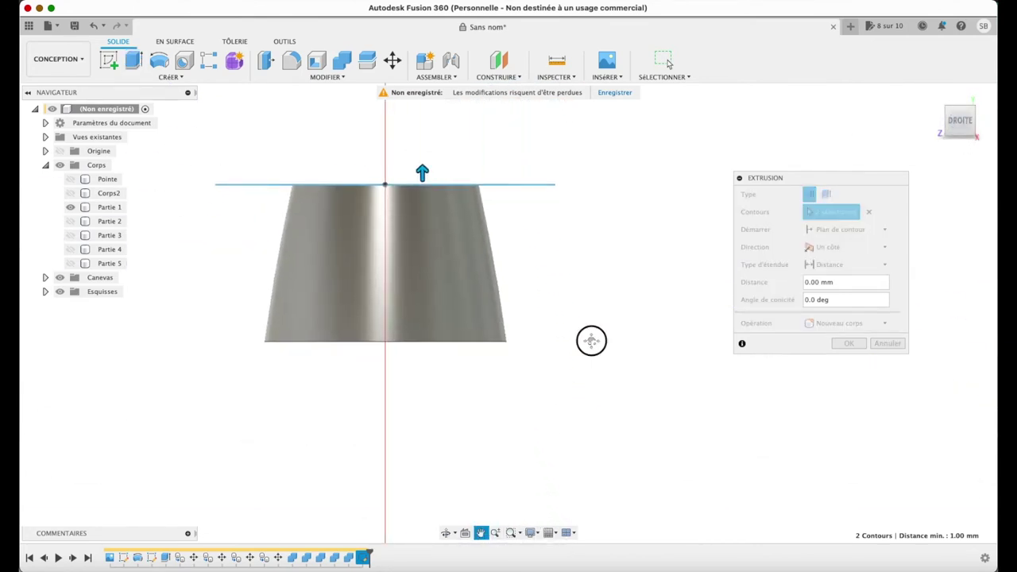
key("Escape")
- Cut the slots two-sided, 0.082 mm upward and 3.204 mm downward through the section
left_click_drag(422, 173, 422, 143)
left_click(865, 246)
left_click(831, 271)
left_click_drag(422, 198, 423, 358)
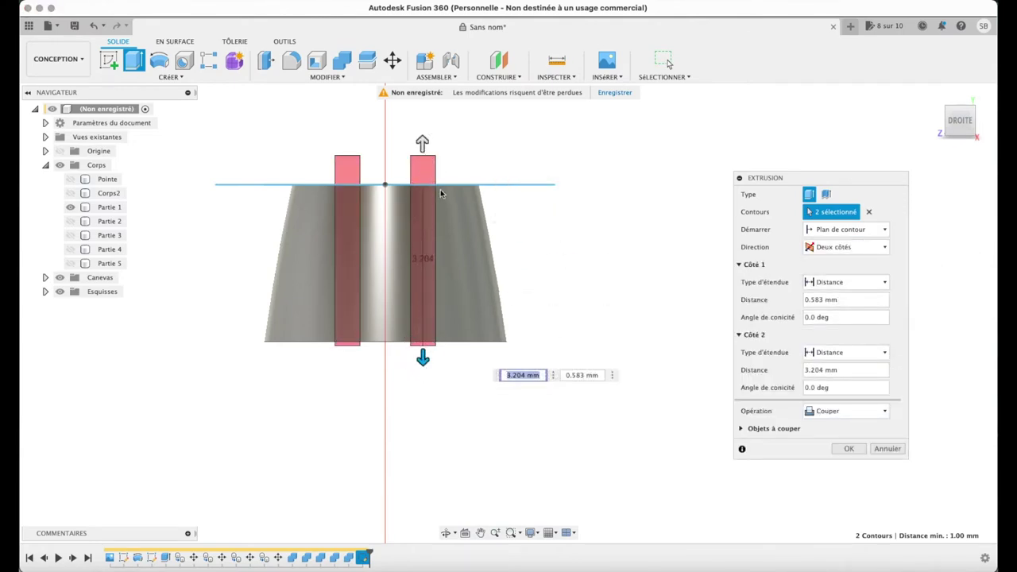
left_click_drag(422, 143, 422, 169)
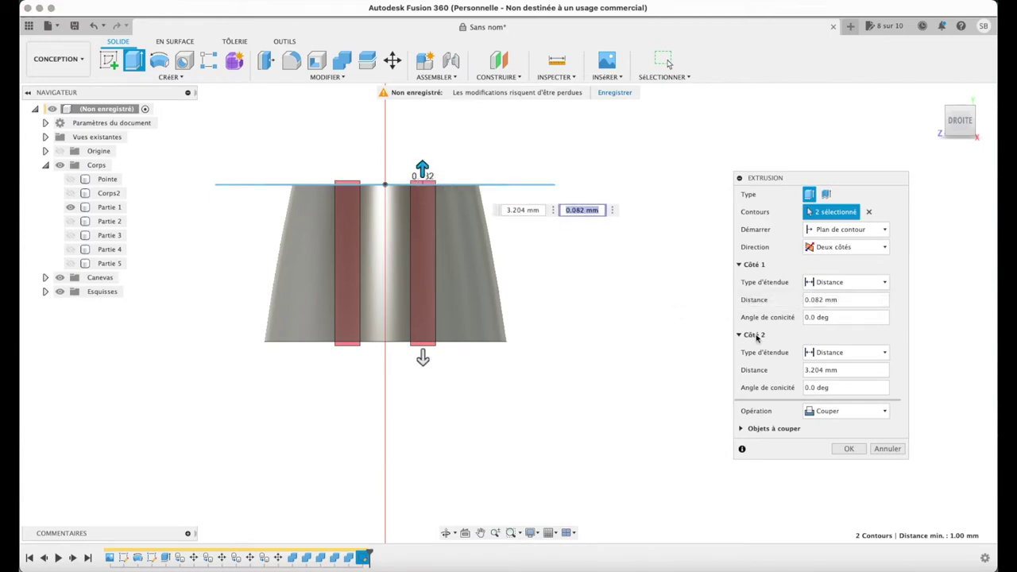
left_click(849, 449)
left_click(934, 95)
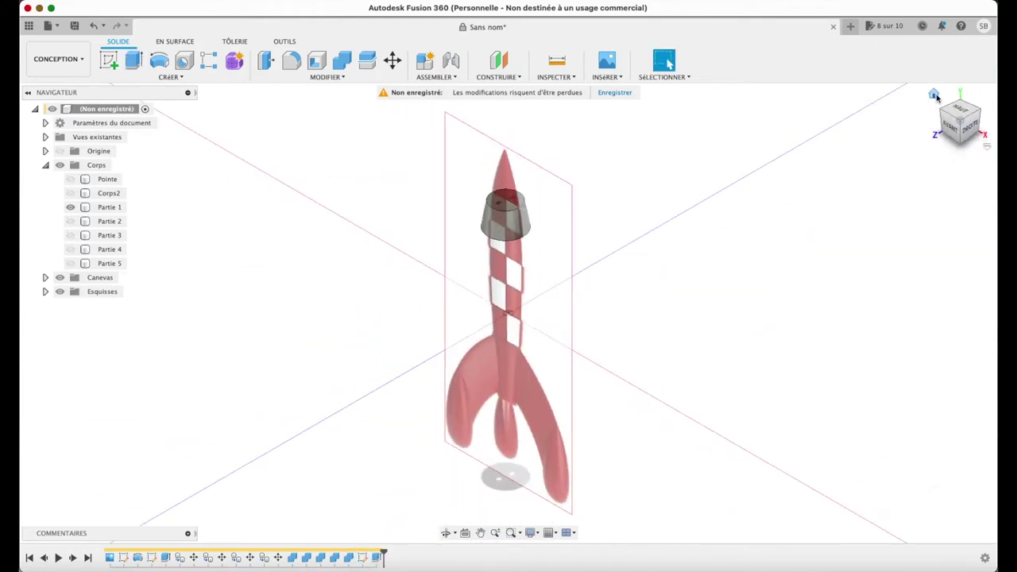
- From the top view, show the Esquisse3 sketch over Partie 1, zoom in, and select Partie 1
left_click(964, 117)
left_click(534, 314)
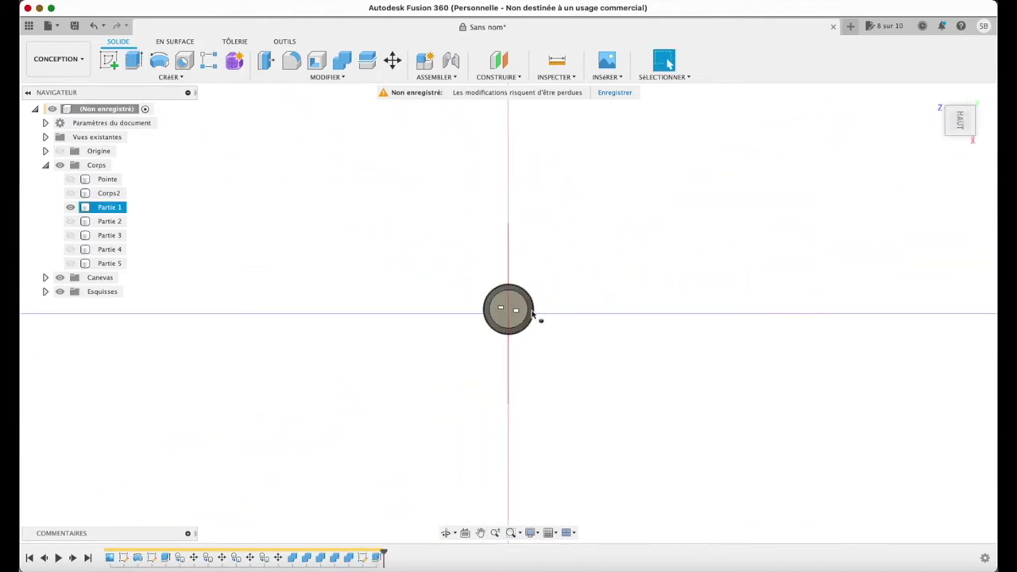
left_click(46, 291)
left_click(70, 320)
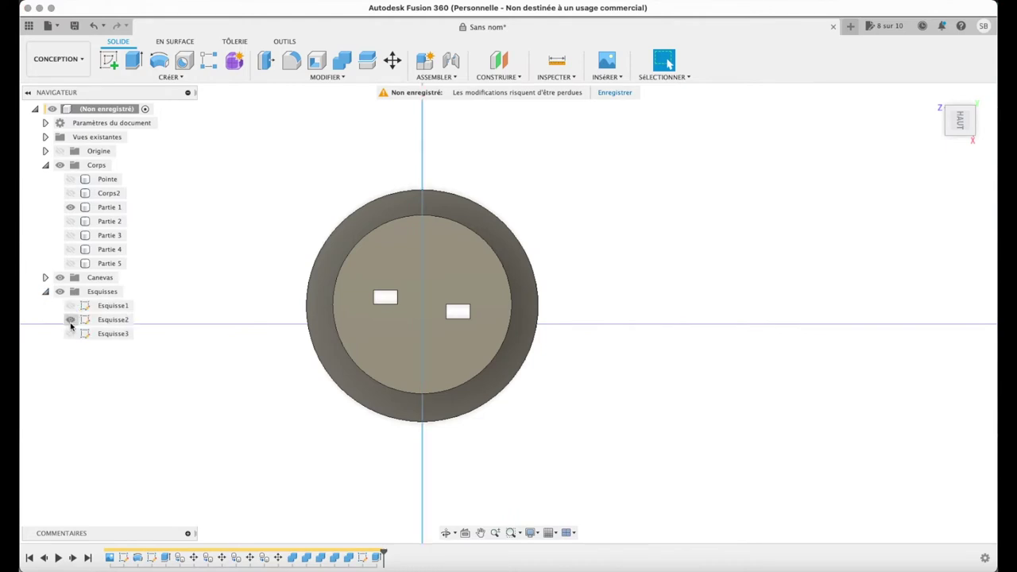
left_click(70, 333)
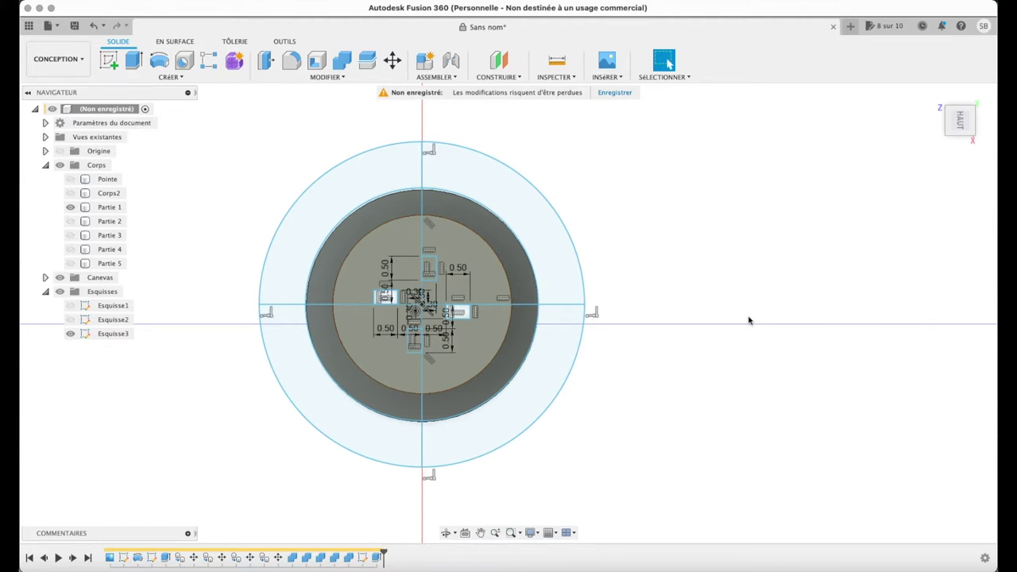
scroll(749, 320, "up", 2)
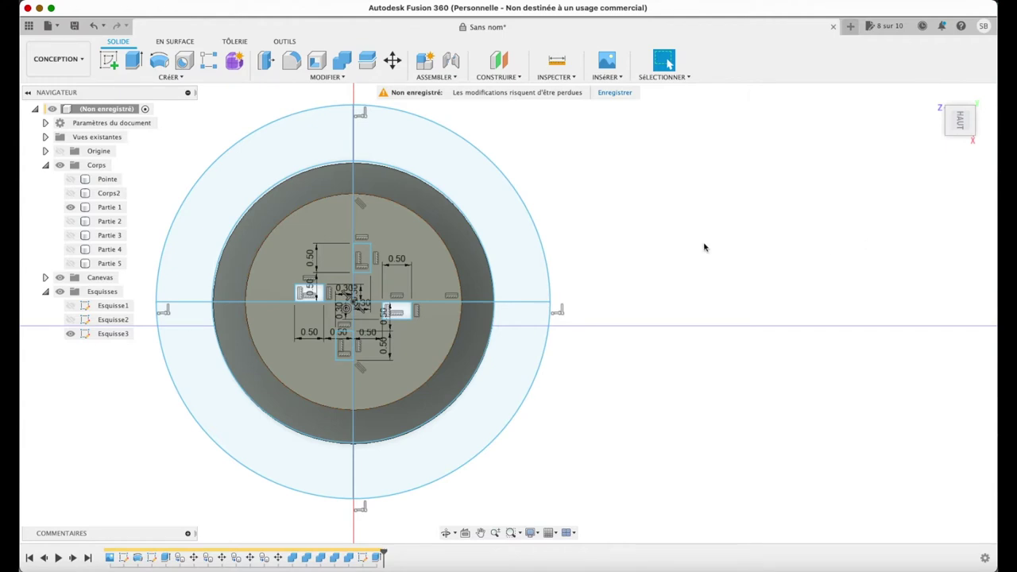
left_click(480, 533)
left_click_drag(531, 416, 668, 418)
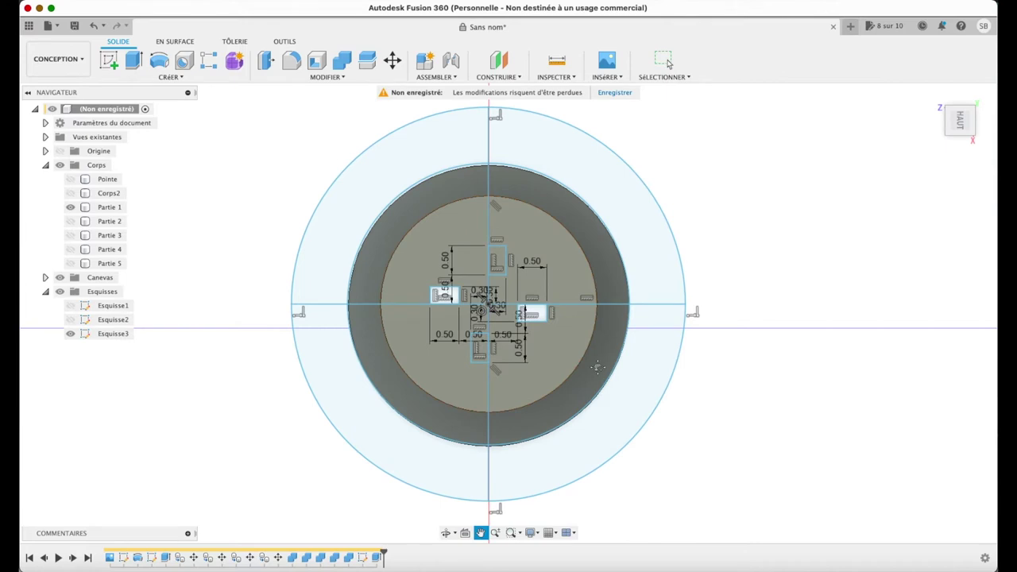
scroll(598, 368, "up", 4)
key("Escape")
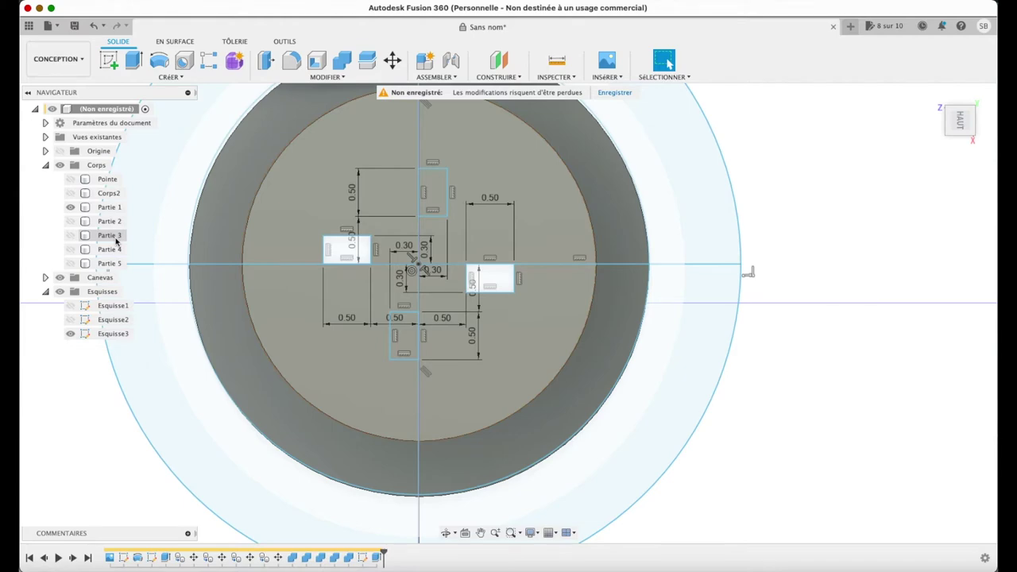
left_click(118, 208)
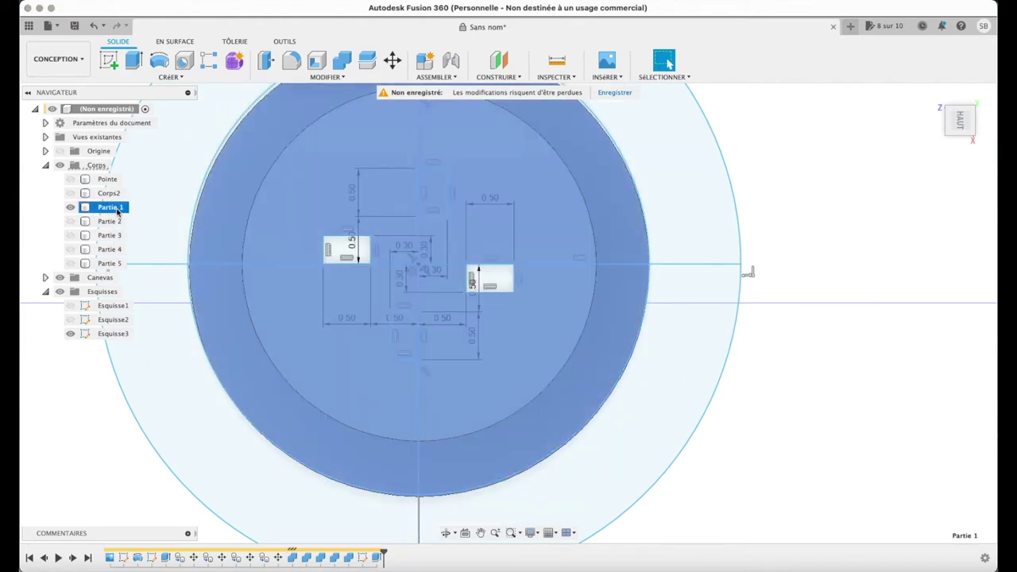
- Paste a copy of Partie 1 and place it to the right of the original
key("super+v")
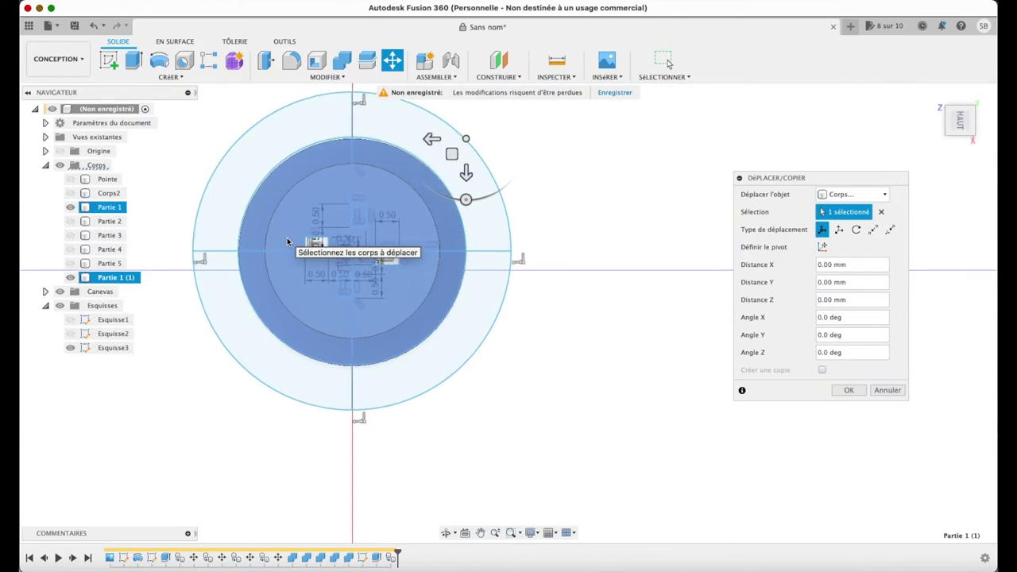
mouse_move(454, 136)
left_mouse_down()
mouse_move(582, 151)
mouse_move(728, 147)
left_mouse_up()
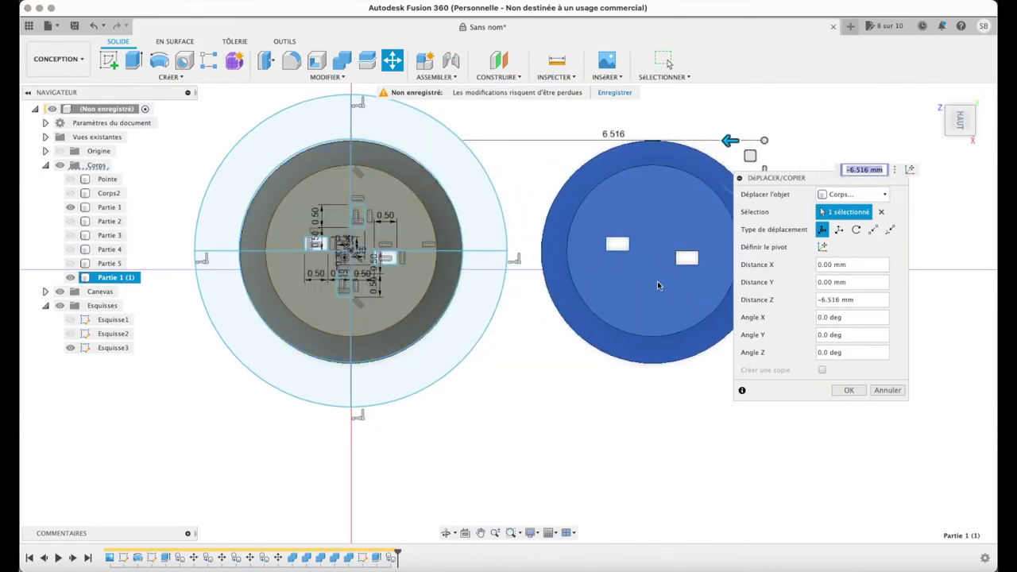
left_click(849, 390)
- Copy Partie 1 (1) and place the new copy further right in the row
left_click(113, 277)
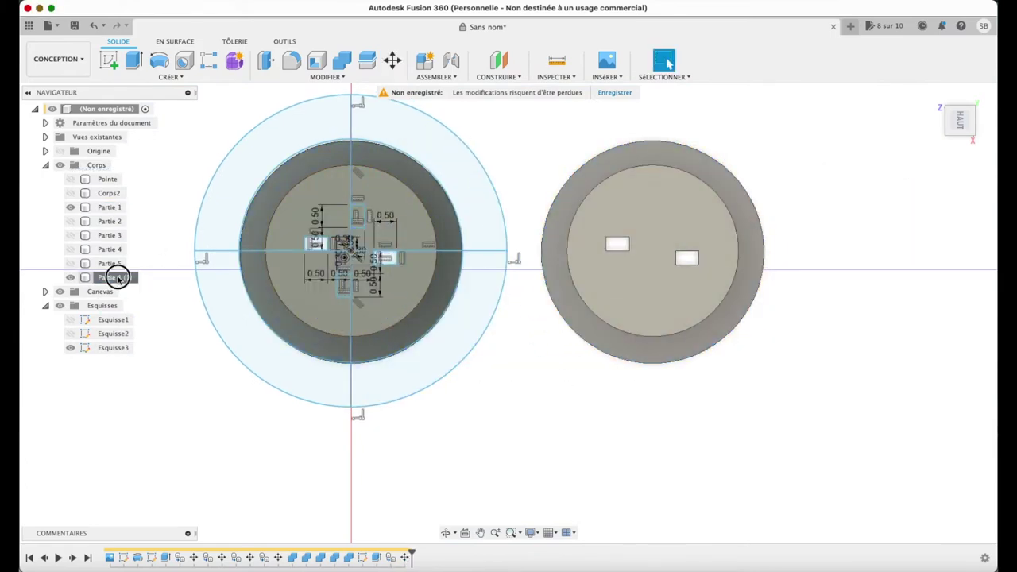
key("super+c")
key("super+v")
left_click_drag(824, 180, 518, 279)
left_click_drag(729, 141, 985, 153)
left_click(544, 490)
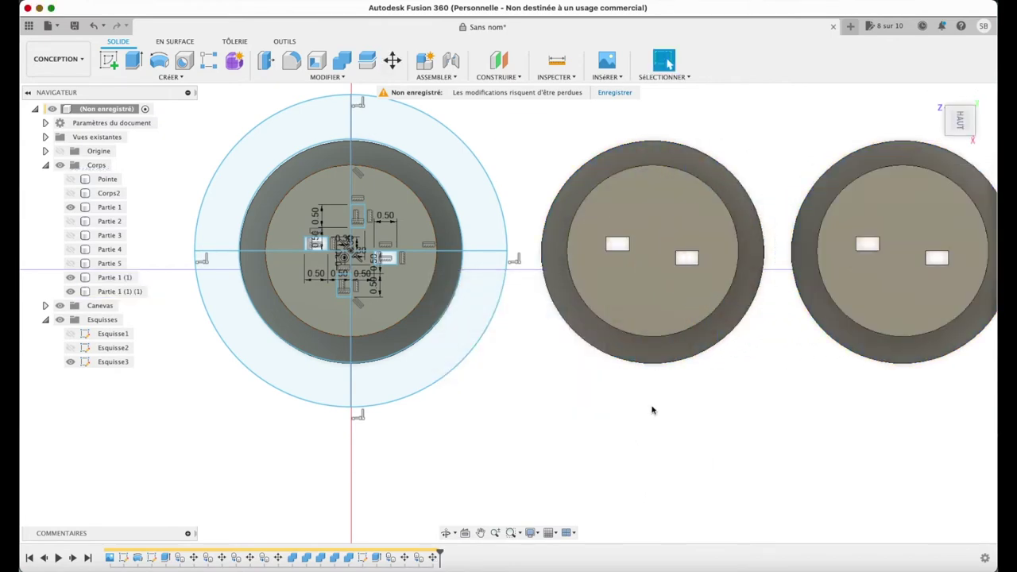
- Copy Partie 1 (1) (1) and place the third copy at the end of the row
scroll(677, 359, "up", 2)
scroll(677, 358, "down", 8)
left_click(119, 291)
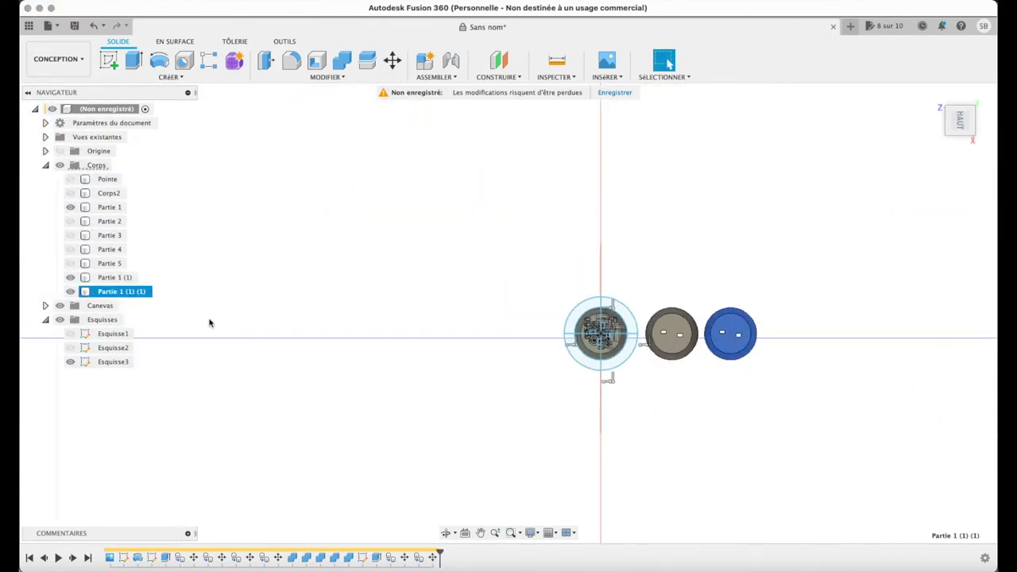
key("super+c")
key("super+v")
left_click_drag(730, 321, 789, 322)
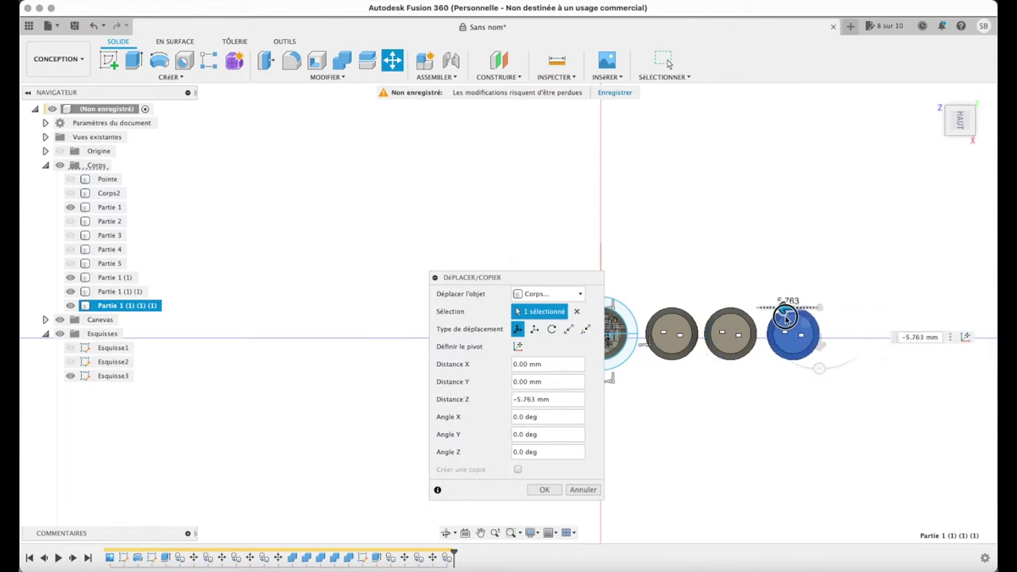
left_click(544, 489)
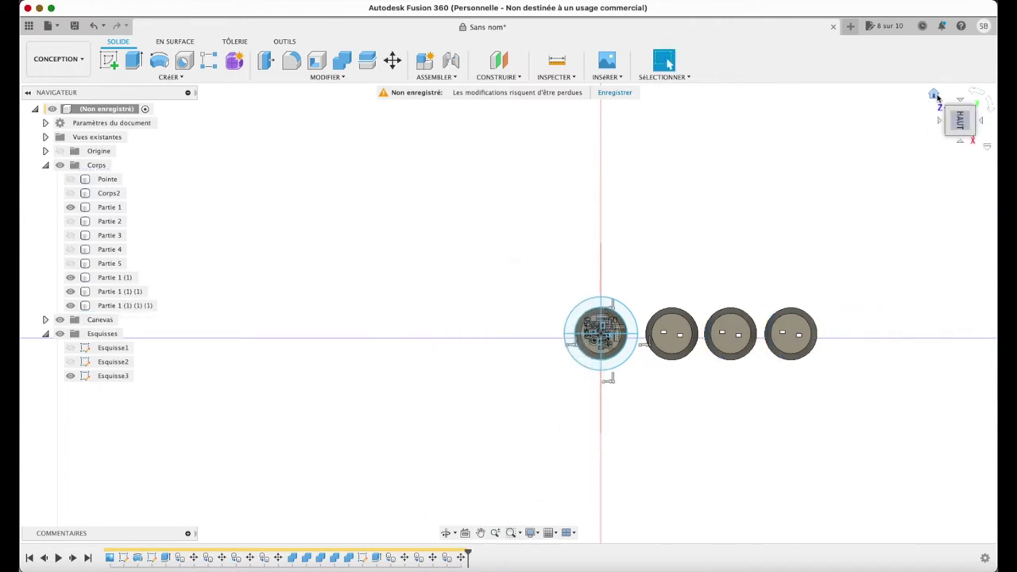
- In a rotated, zoomed top view, select the inner and outer-ring quarter profiles to cut
left_click(934, 94)
left_click(960, 120)
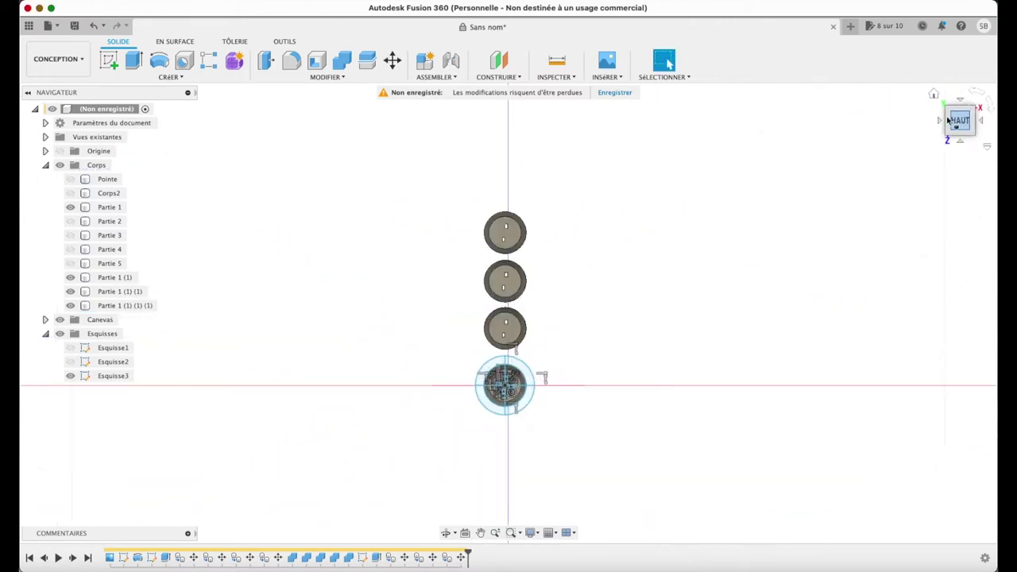
left_click(993, 113)
scroll(424, 312, "up", 5)
scroll(424, 312, "up", 4)
scroll(425, 313, "up", 2)
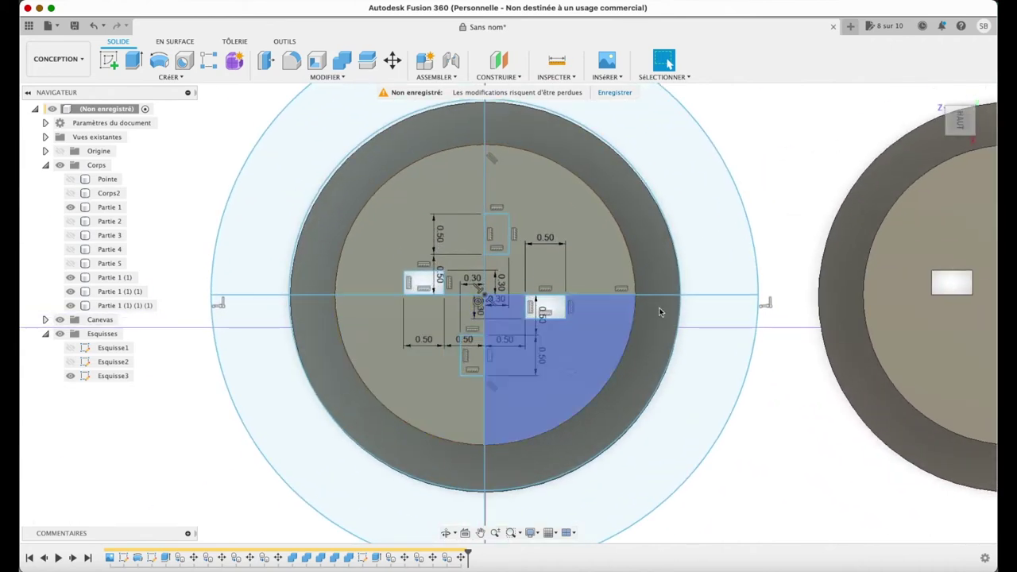
left_click(541, 206)
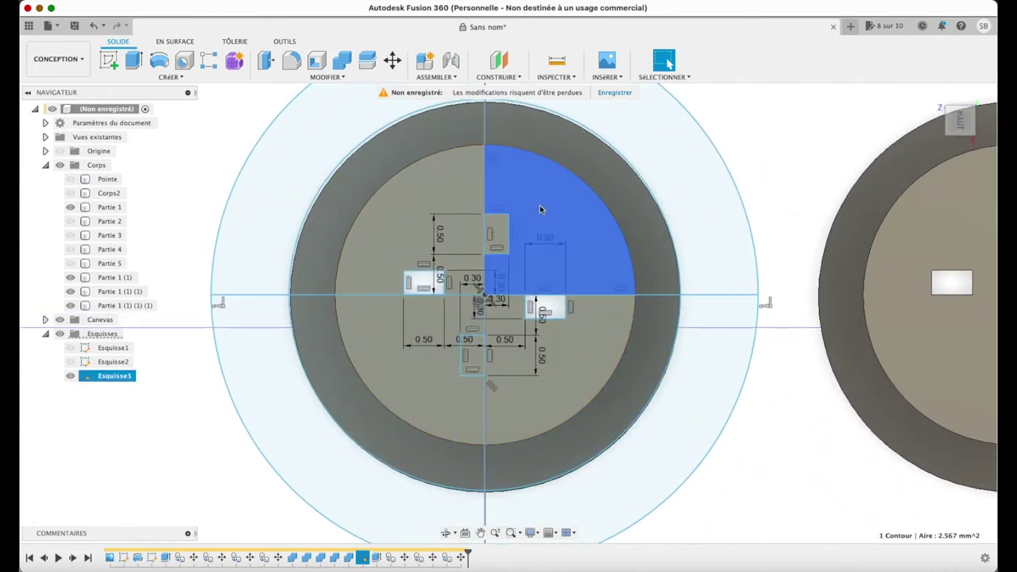
left_click(599, 191, "shift")
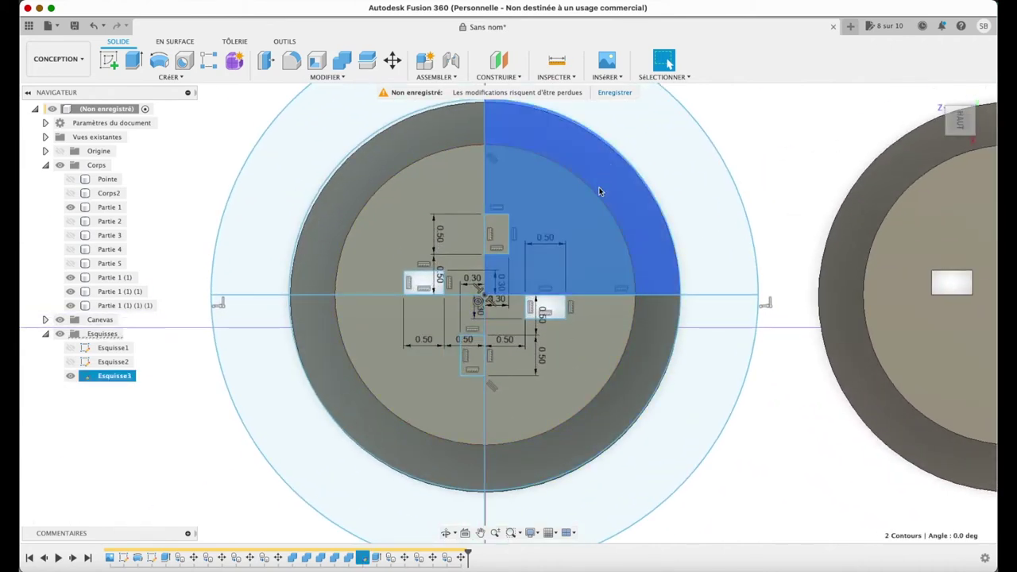
left_click(613, 324, "shift")
left_click(607, 402, "shift")
left_click(419, 386, "shift")
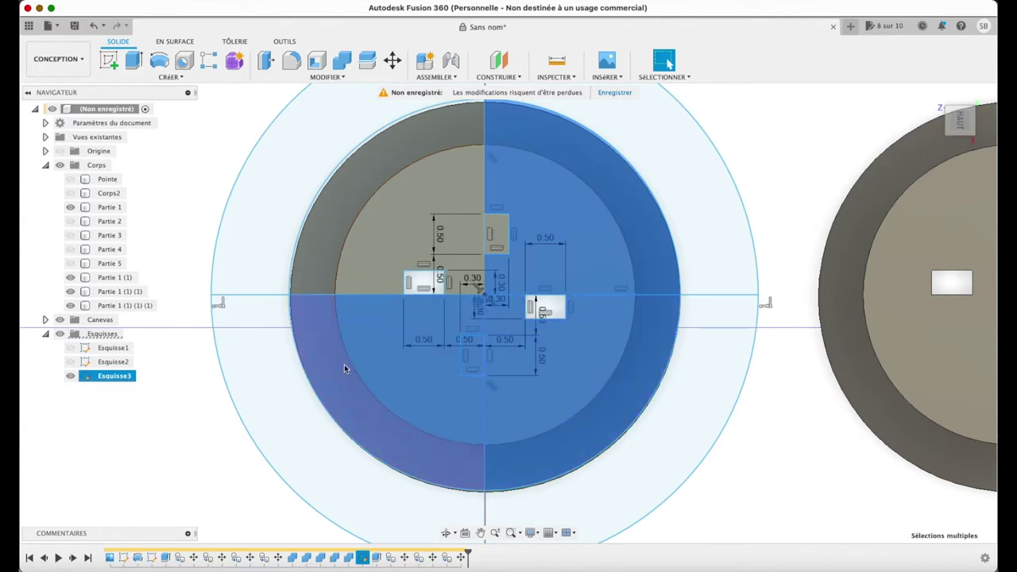
- Extrude the selected profiles -13.235 mm as a cut
key("e")
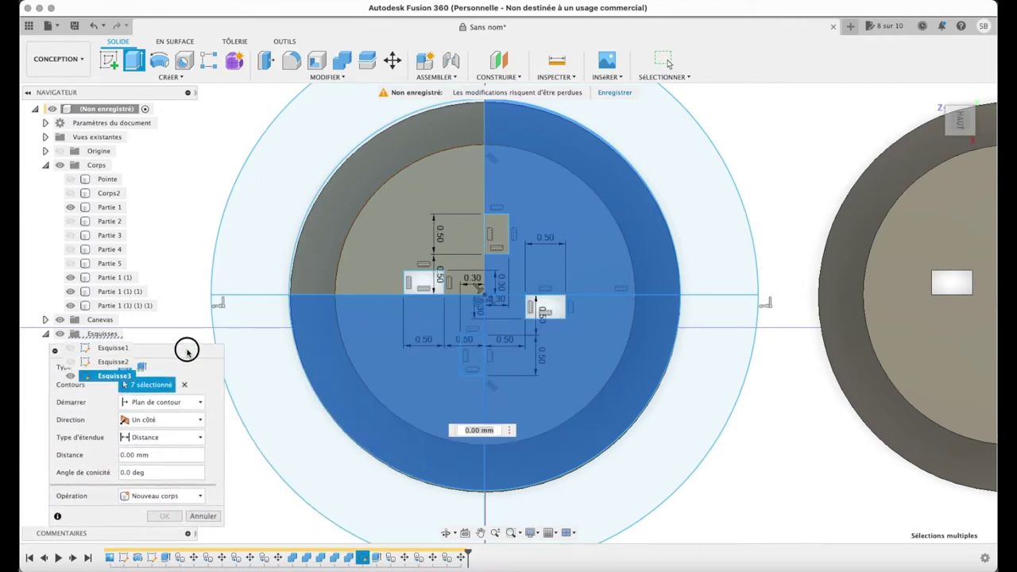
left_click_drag(207, 347, 902, 354)
left_click(944, 103)
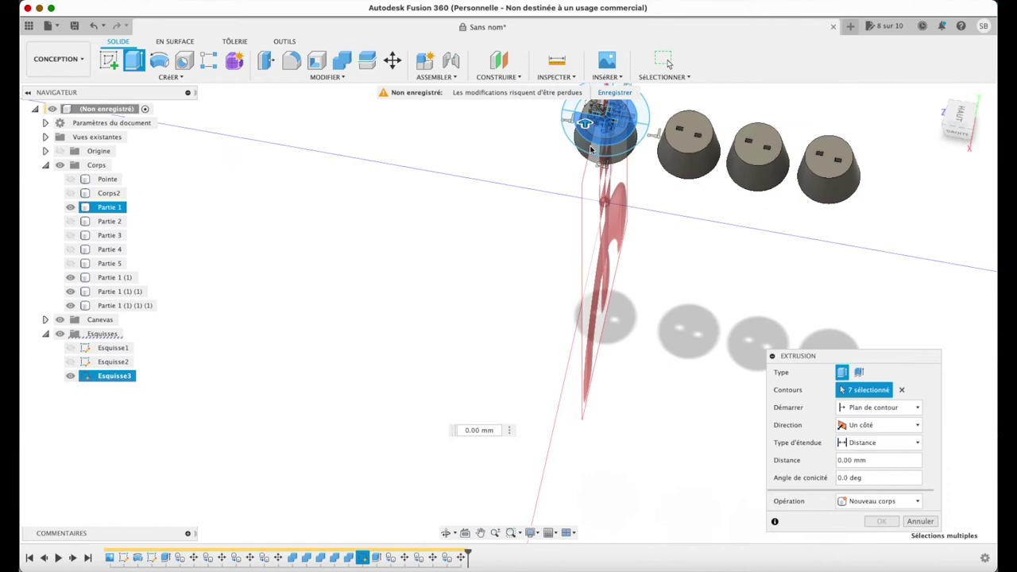
left_click_drag(573, 112, 585, 215)
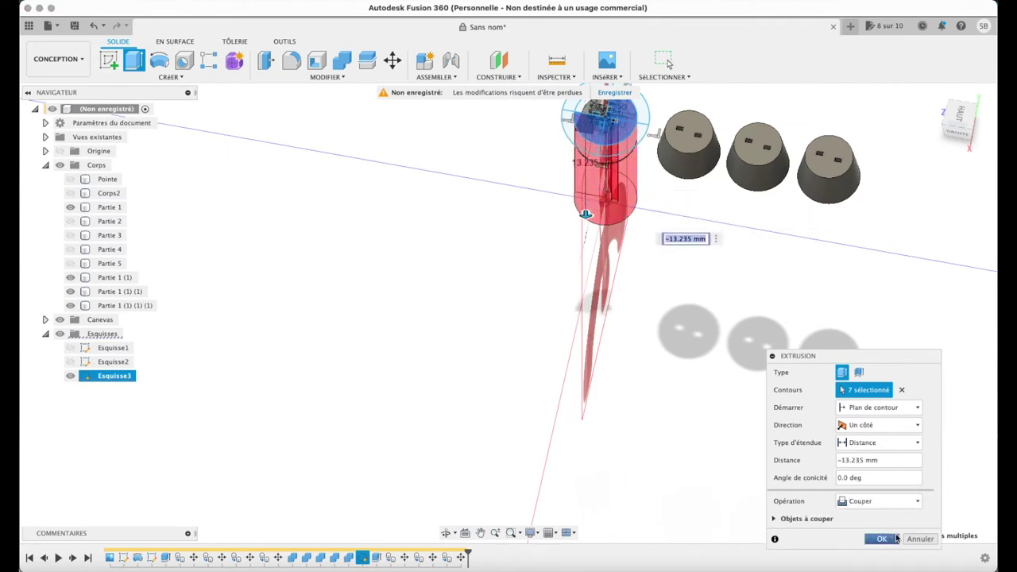
left_click(882, 539)
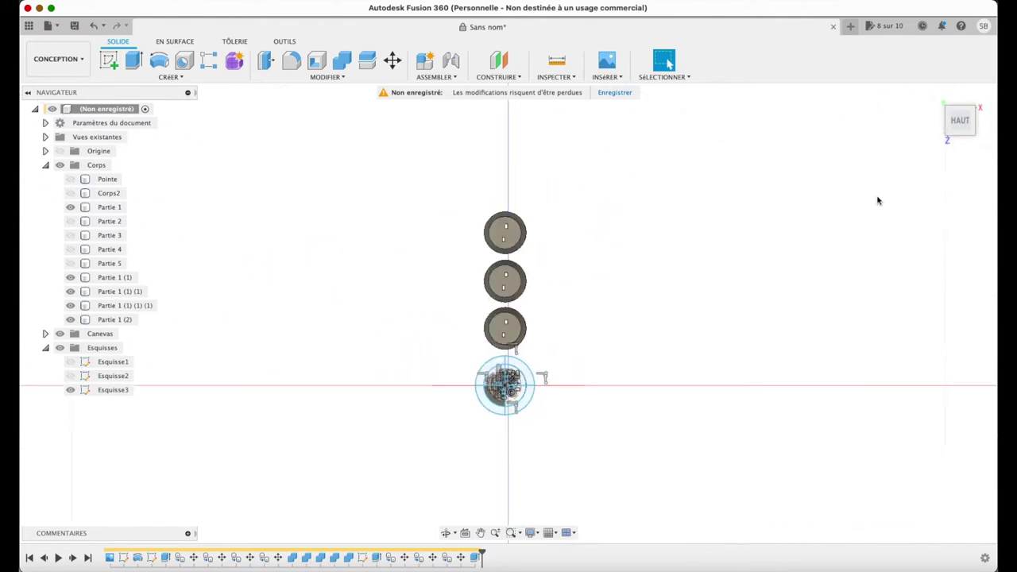
- Rotate the top view with the ViewCube, zoom in, and hide Partie 1
left_click(983, 93)
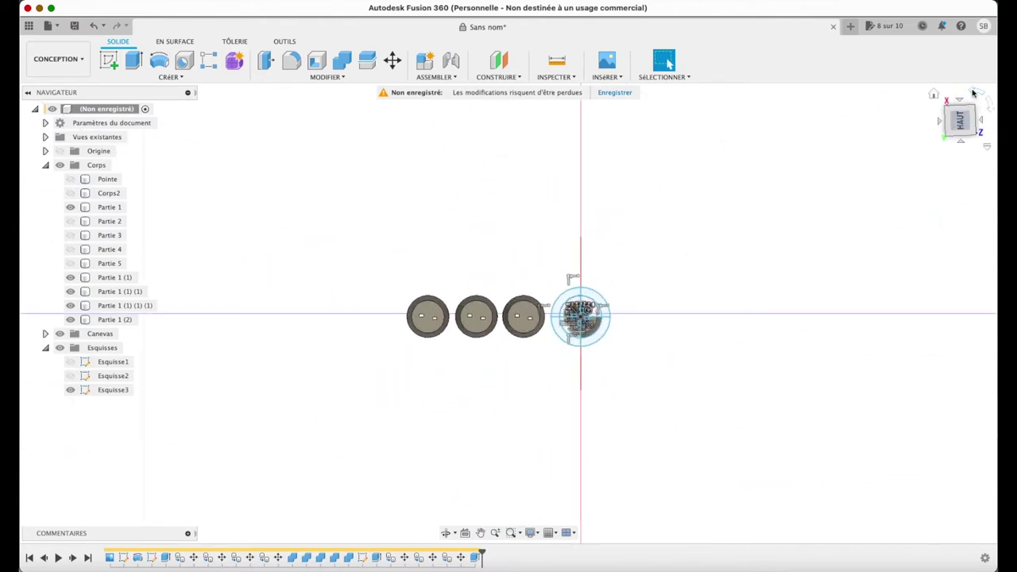
left_click(973, 93)
left_click(974, 93)
scroll(454, 337, "up", 5)
scroll(454, 337, "up", 1)
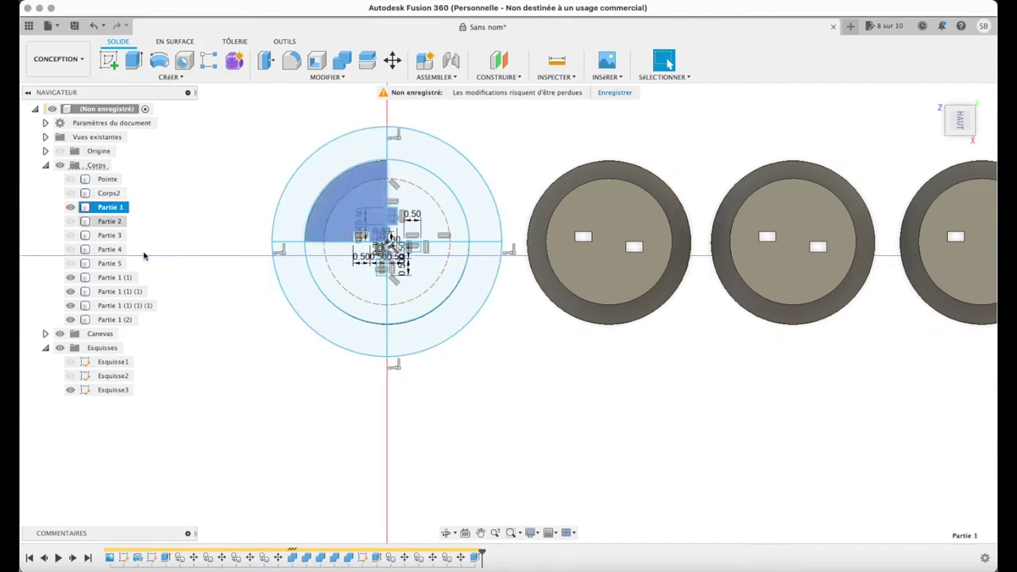
left_click(70, 206)
- Move Partie 1 (1) 6.50 mm along Z onto the central sketch circle
left_click(114, 277)
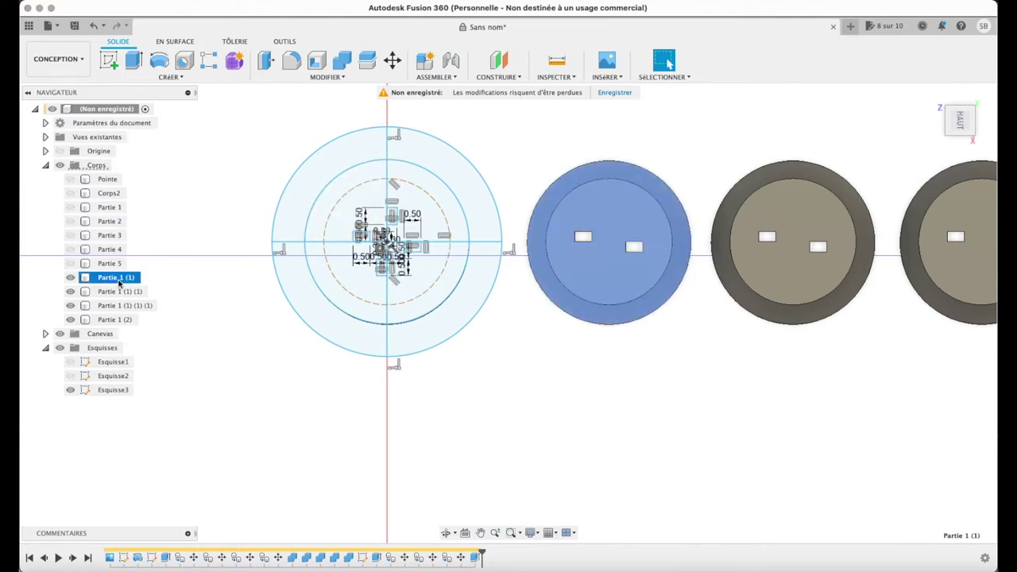
key("m")
left_click_drag(657, 160, 438, 160)
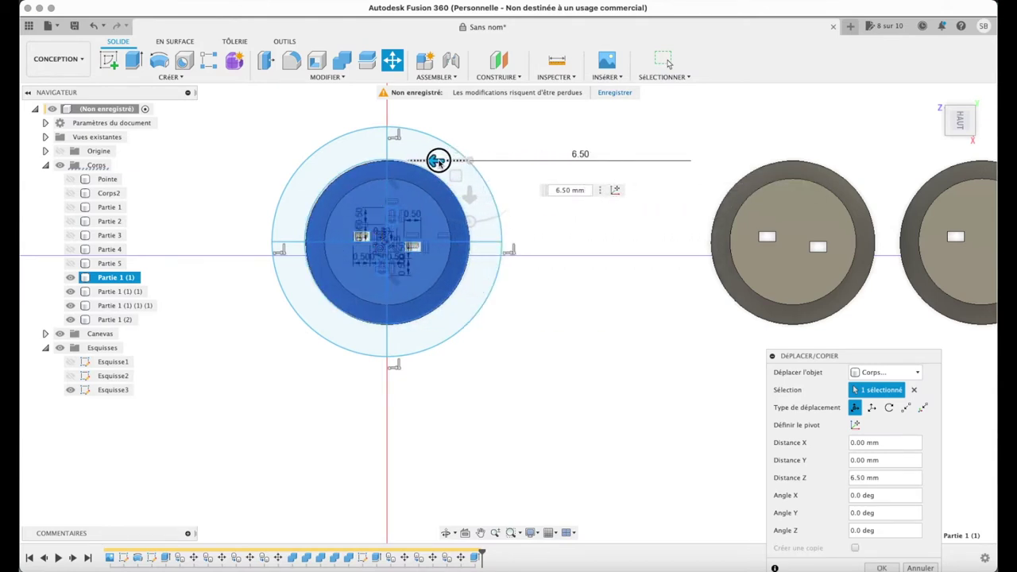
left_click(893, 564)
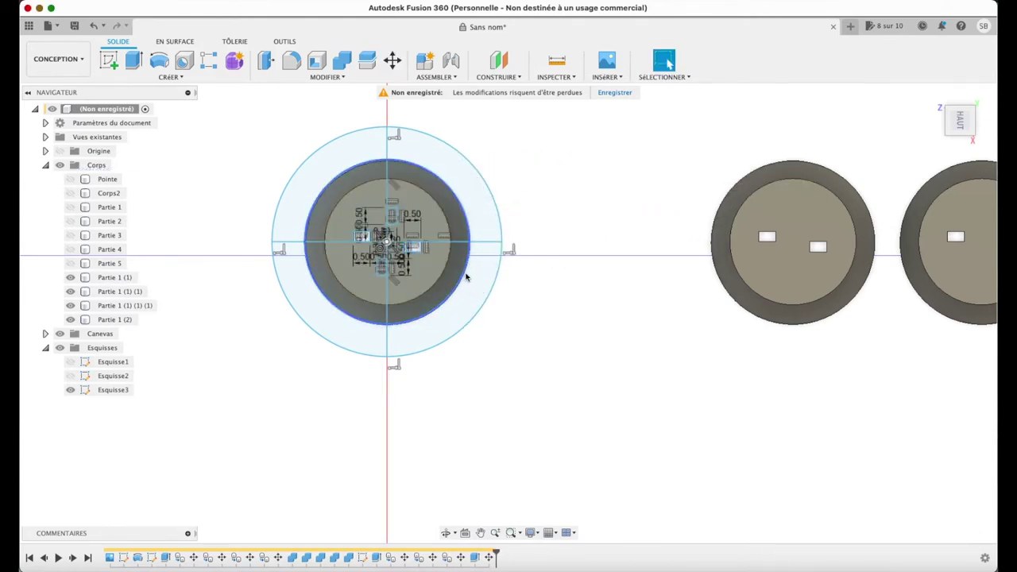
scroll(453, 262, "up", 5)
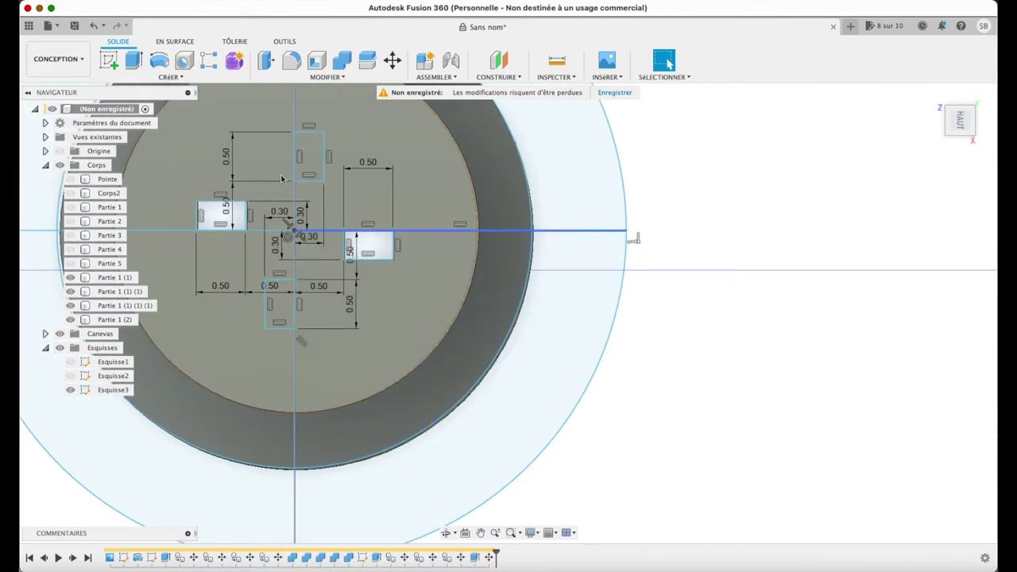
- Undo the hide, the move and the cut that created Partie 1 (2)
left_click(252, 163)
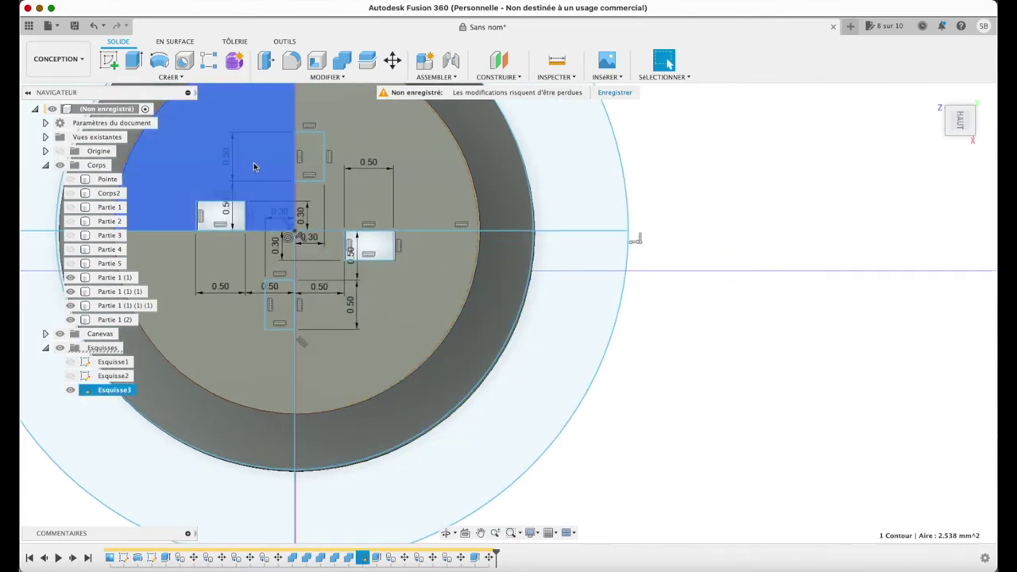
scroll(254, 164, "down", 5)
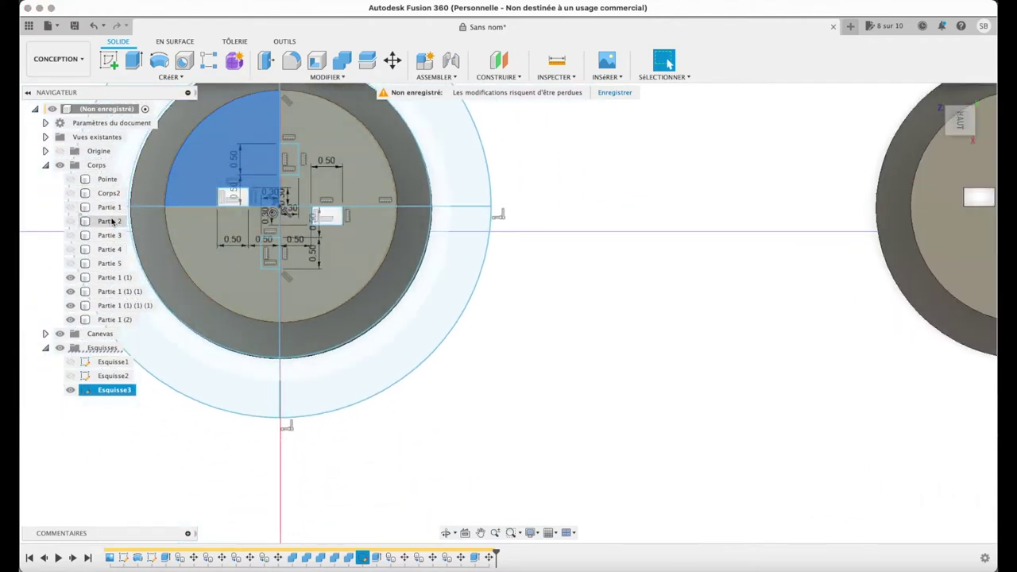
left_click(589, 186)
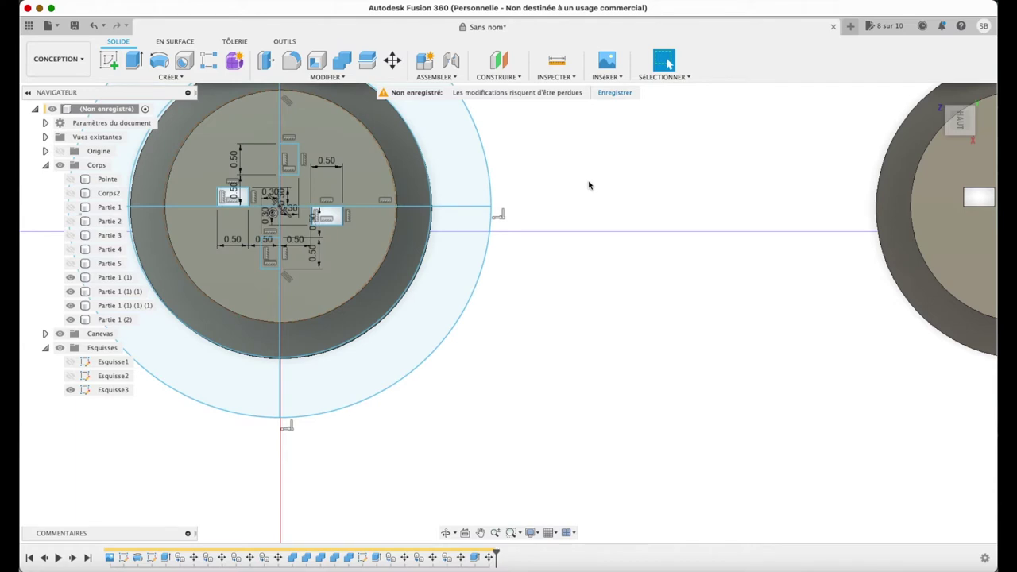
left_click(94, 26)
left_click(95, 27)
left_click(94, 26)
left_click(95, 26)
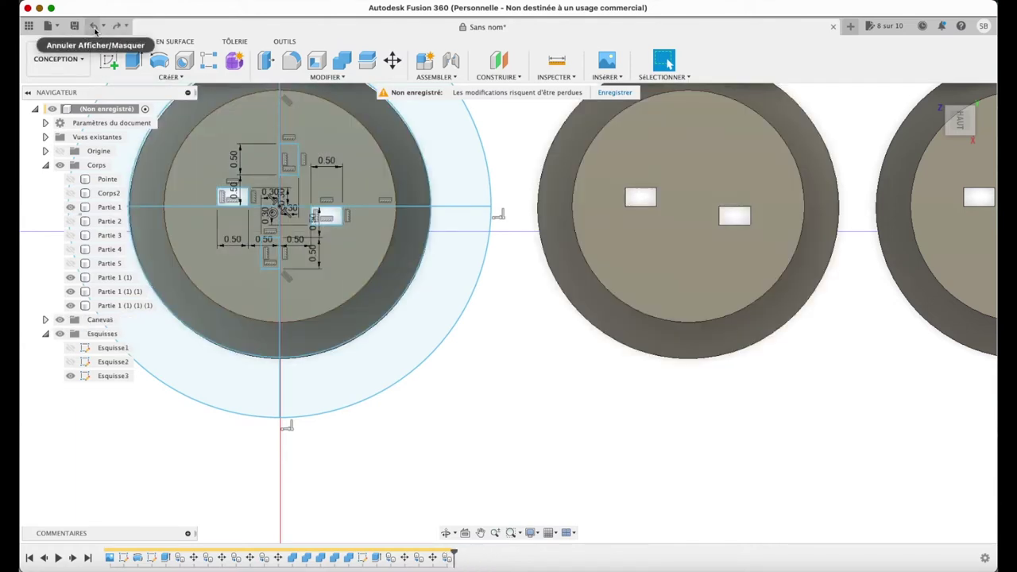
left_click(116, 27)
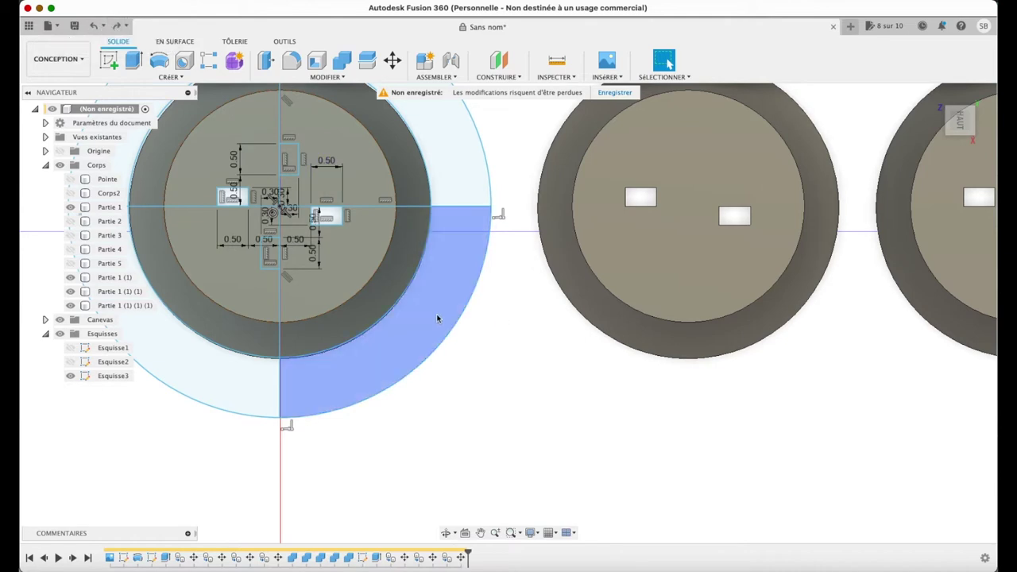
- Recentre the view and undo the extra copied discs back to Partie 1 (1)
scroll(438, 318, "down", 3)
left_click(480, 532)
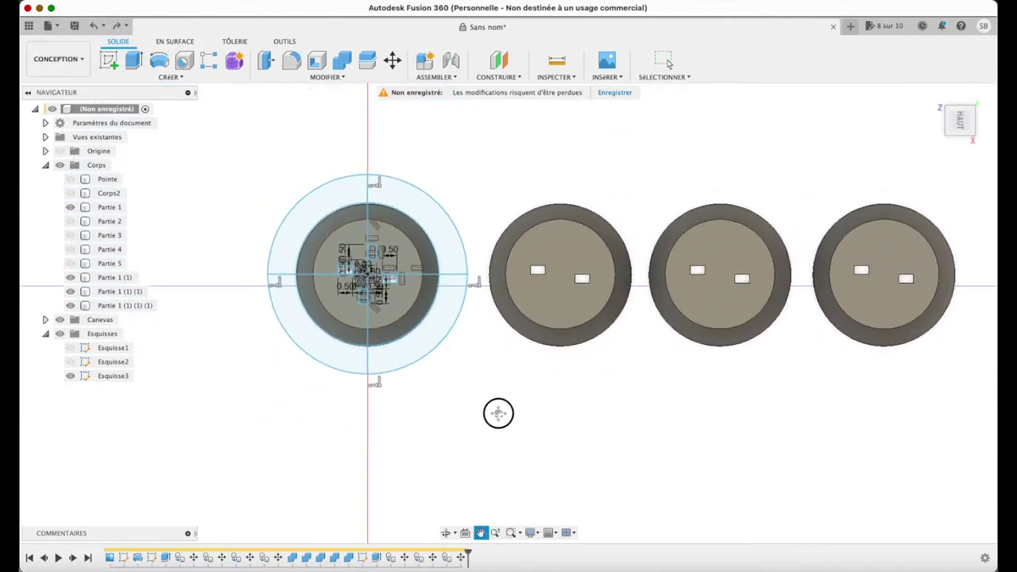
left_click_drag(492, 393, 523, 444)
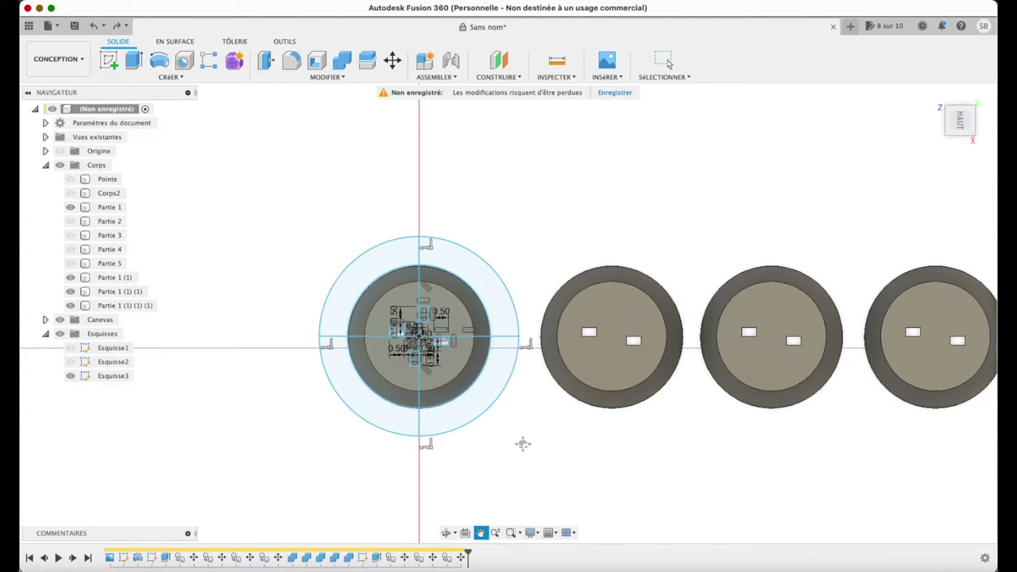
left_click(665, 62)
left_click(94, 26)
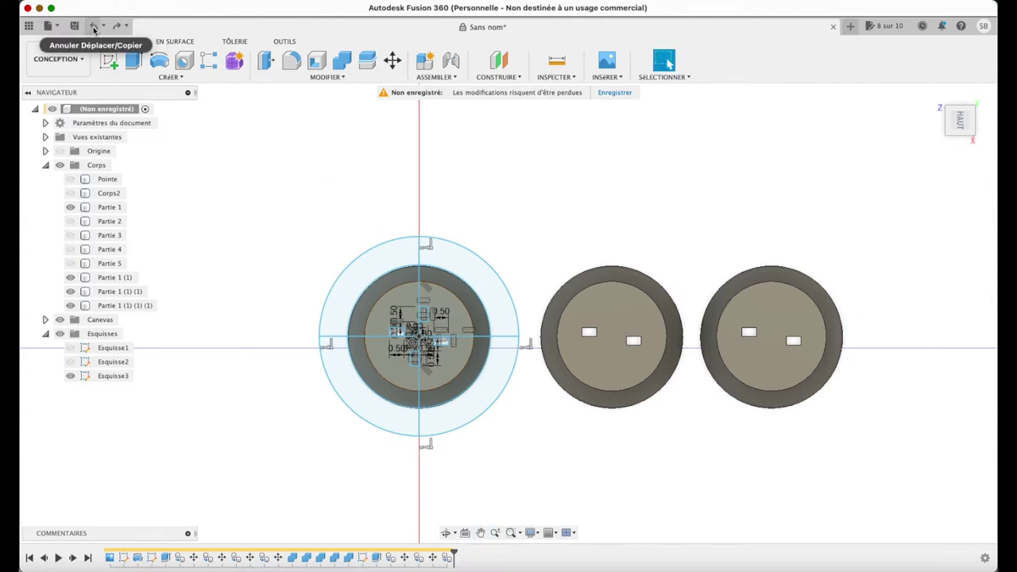
left_click(94, 27)
left_click(94, 27)
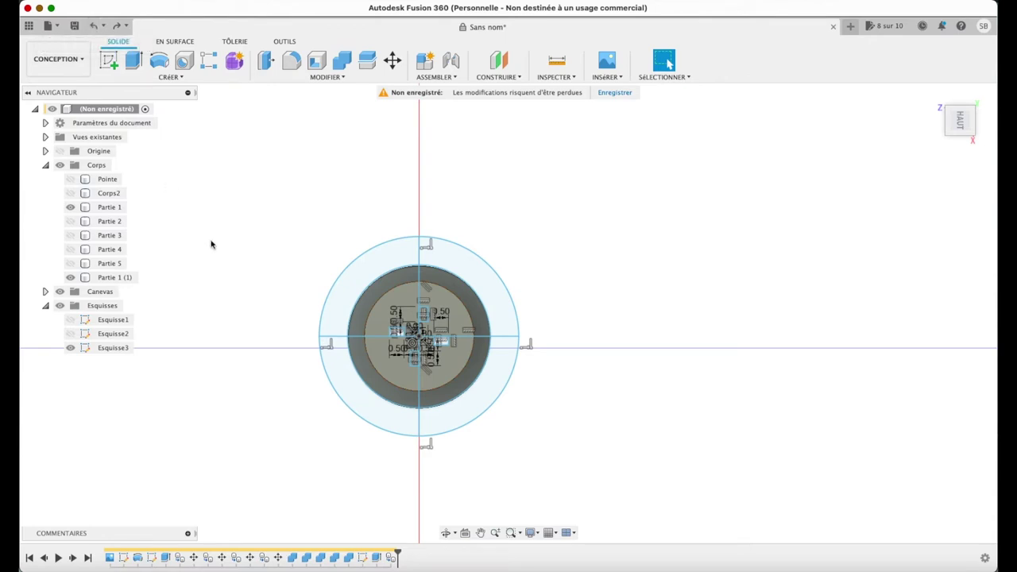
- Make three in-place copies of Partie 1 with copy and paste
left_click(119, 207)
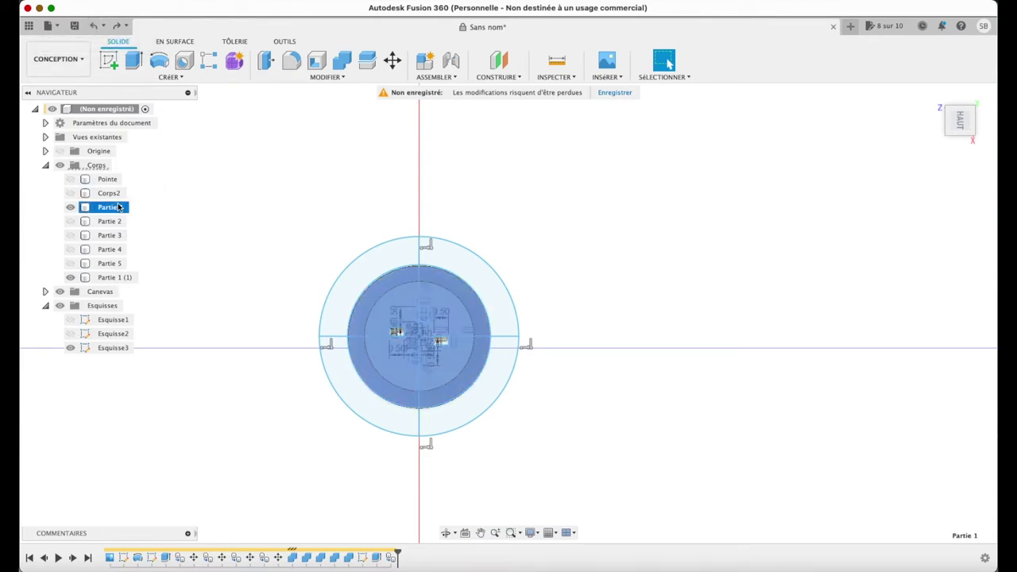
left_click(283, 204)
left_click(110, 207)
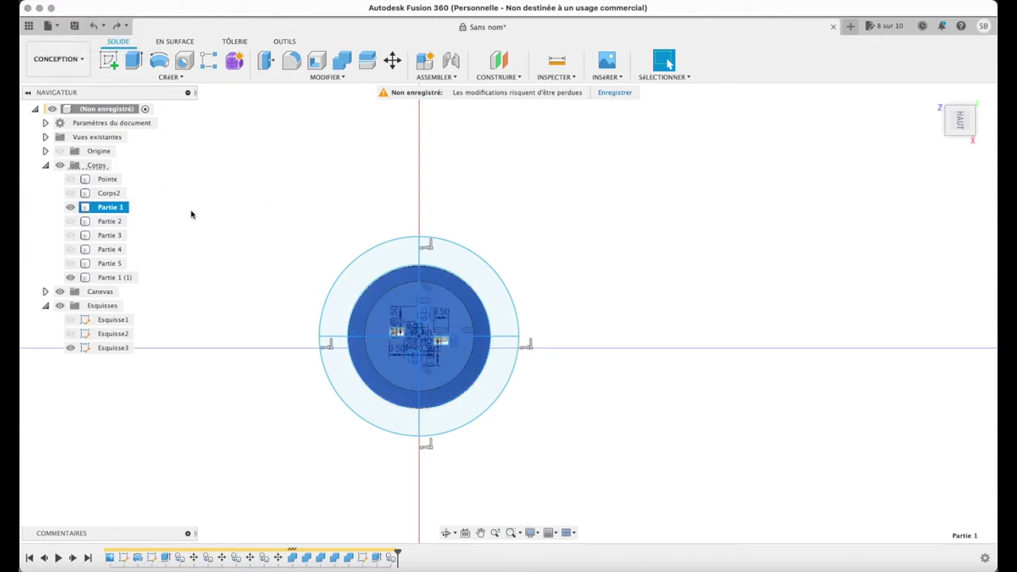
key("ctrl+v")
key("Return")
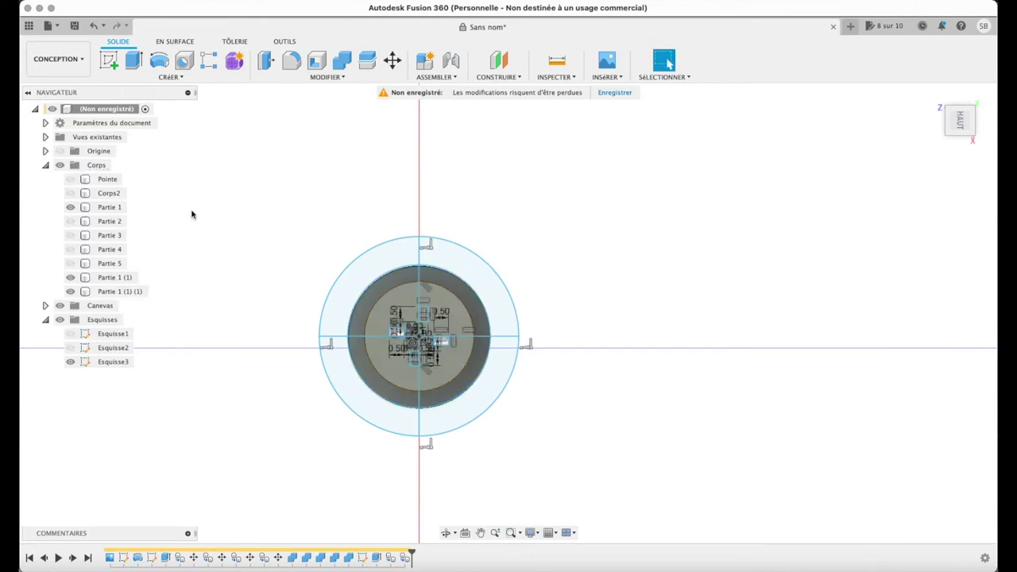
left_click(115, 208)
key("ctrl+c")
key("ctrl+v")
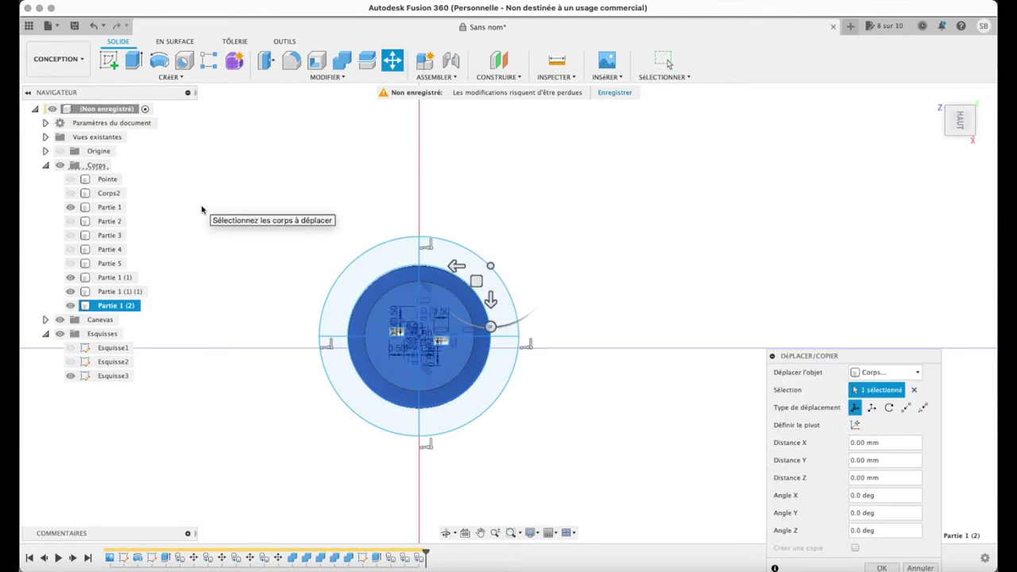
key("Return")
left_click(111, 207)
key("ctrl+c")
key("ctrl+v")
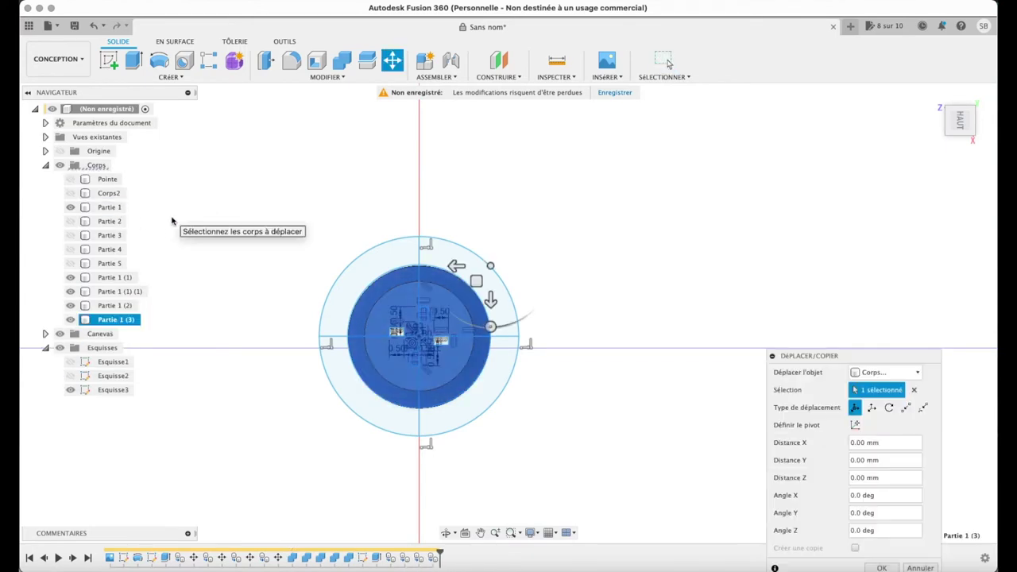
key("Return")
- Hide all the Partie 1 copies, leaving only Partie 1 visible
left_click(116, 277)
left_click(119, 291)
left_click(115, 305)
left_click(125, 320)
left_click(70, 277)
left_click(69, 292)
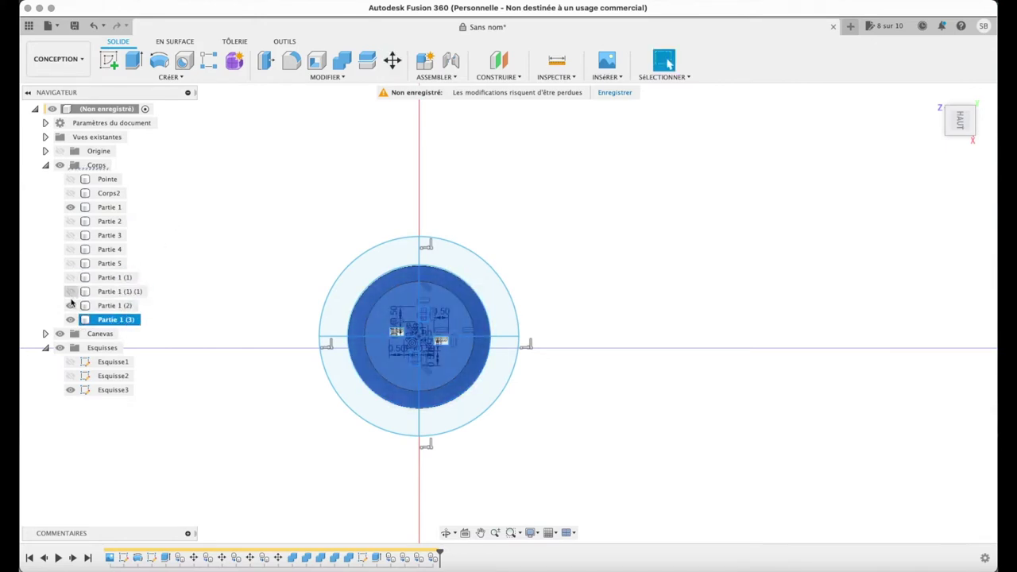
left_click(70, 319)
left_click(201, 228)
scroll(551, 266, "up", 5)
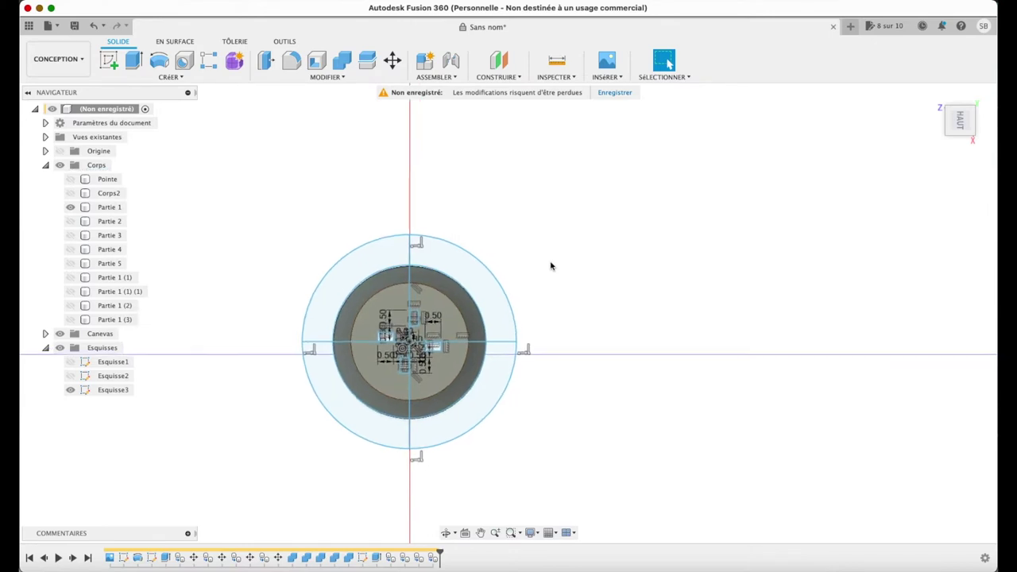
- Select the three ring quarters to remove from the sketch
scroll(550, 266, "up", 2)
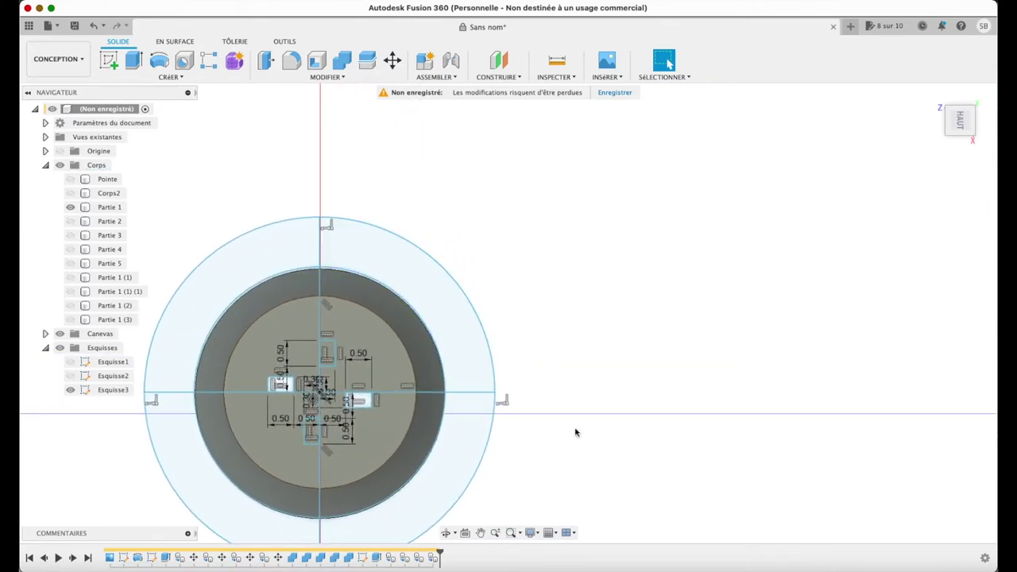
left_click(480, 532)
mouse_move(569, 360)
left_mouse_down()
mouse_move(678, 331)
mouse_move(704, 305)
left_mouse_up()
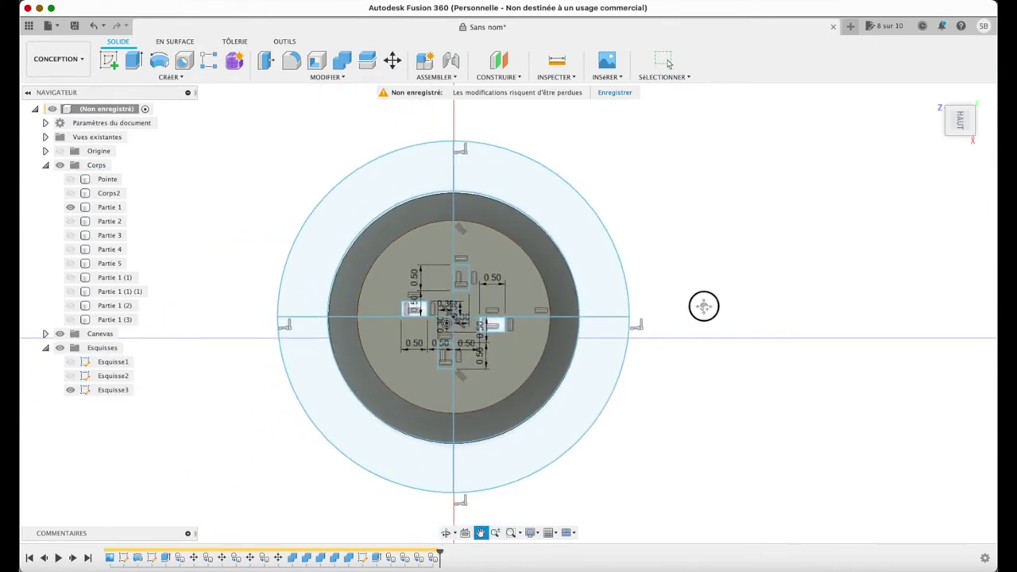
key("Escape")
left_click(522, 289)
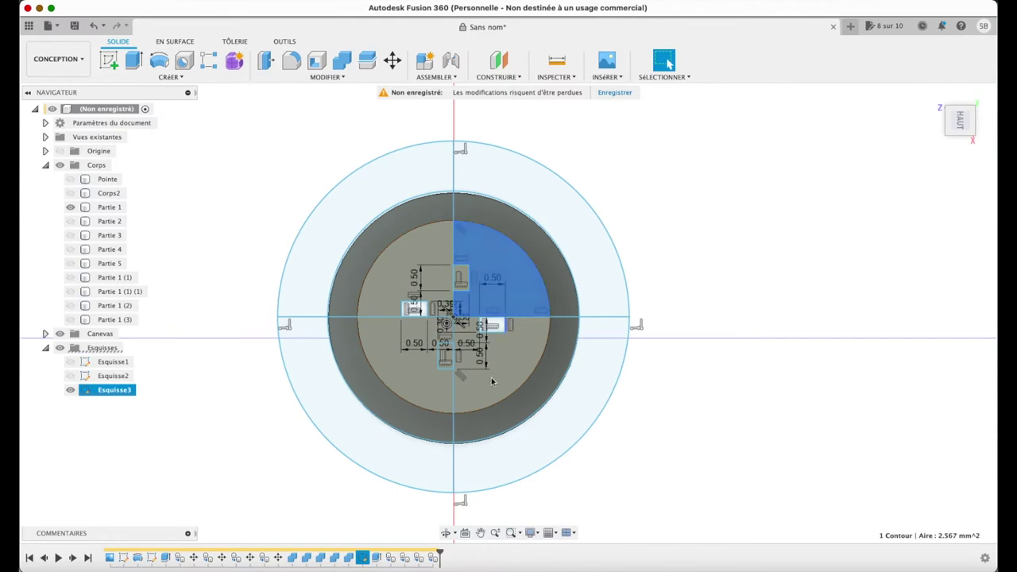
left_click(409, 369)
left_click(488, 373)
left_click(561, 276)
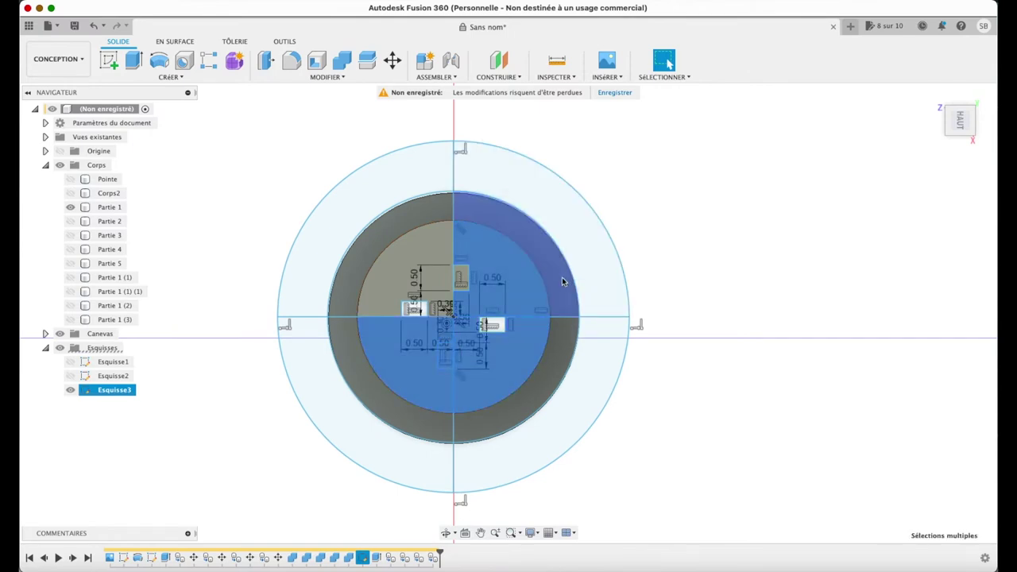
left_click(559, 366)
left_click(372, 425)
left_click(503, 454)
left_click(613, 288)
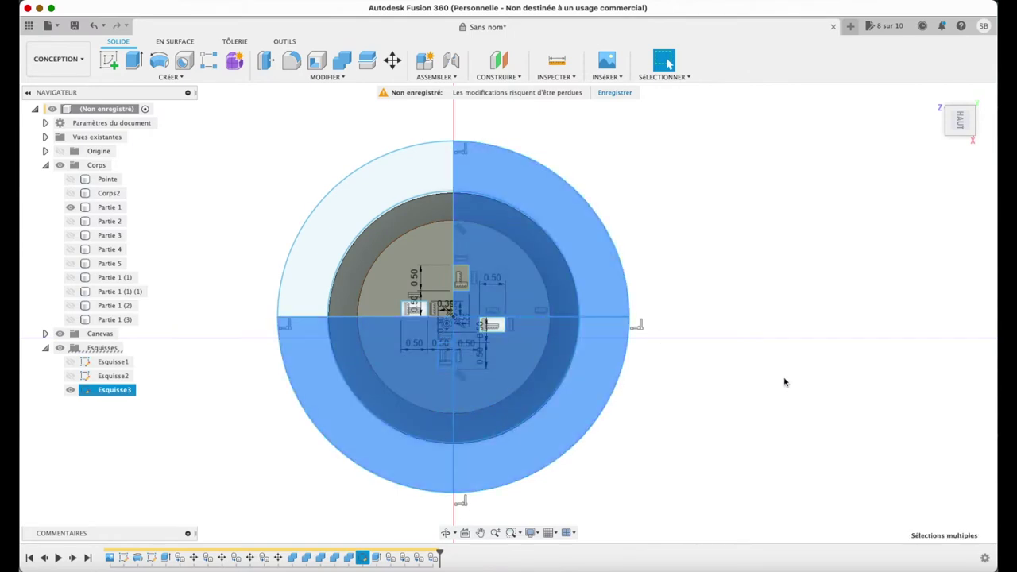
- Cut the selected profiles 14.915 mm deep, leaving one quarter section, then view from the top
key("e")
left_click(922, 92)
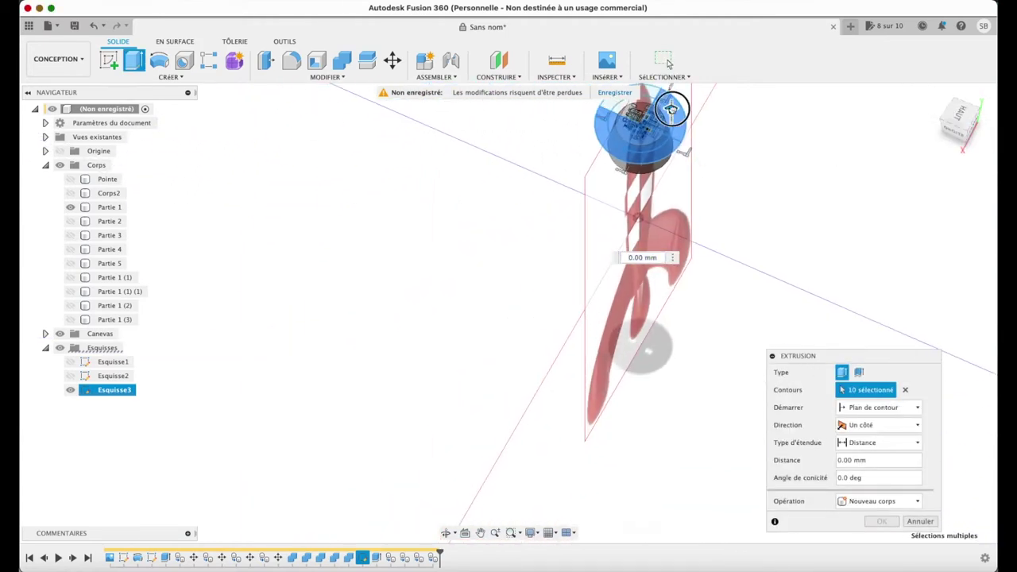
left_click_drag(677, 147, 681, 215)
key("Return")
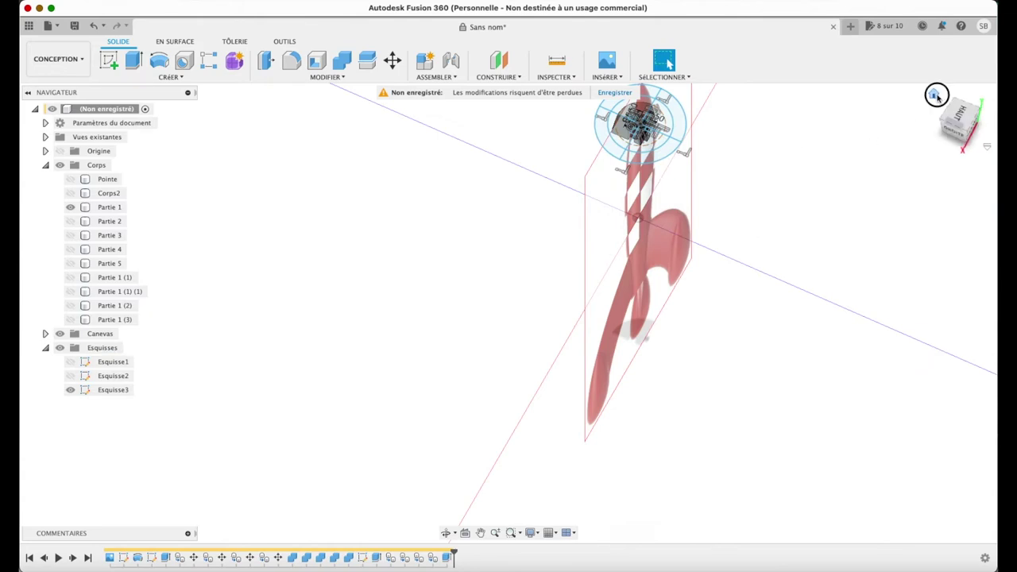
left_click(935, 95)
left_click(960, 110)
scroll(543, 321, "up", 10)
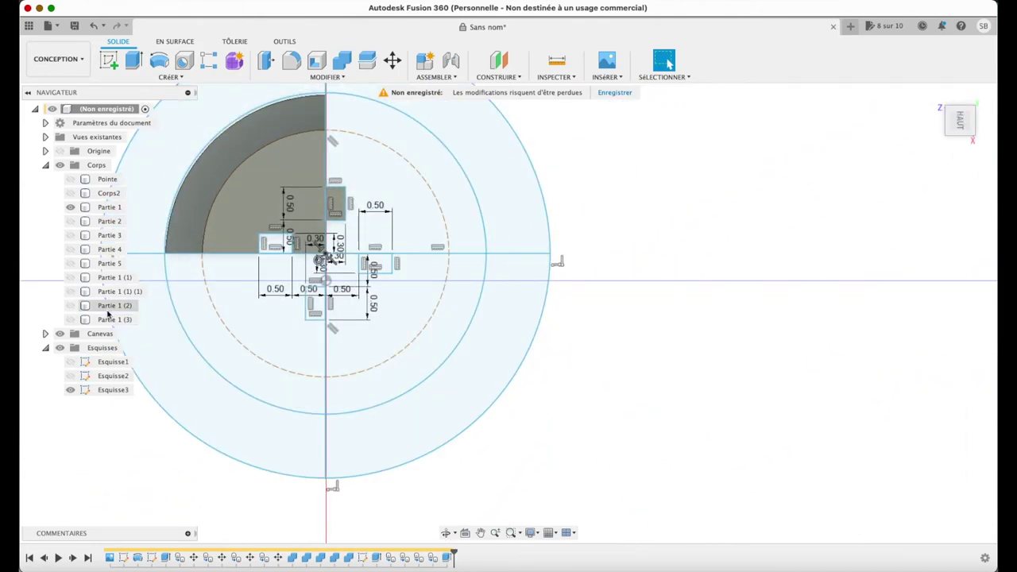
- Swap visibility to the full ring Partie 1 (1) and start an extrusion on the left tab outline
left_click(70, 277)
left_click(70, 207)
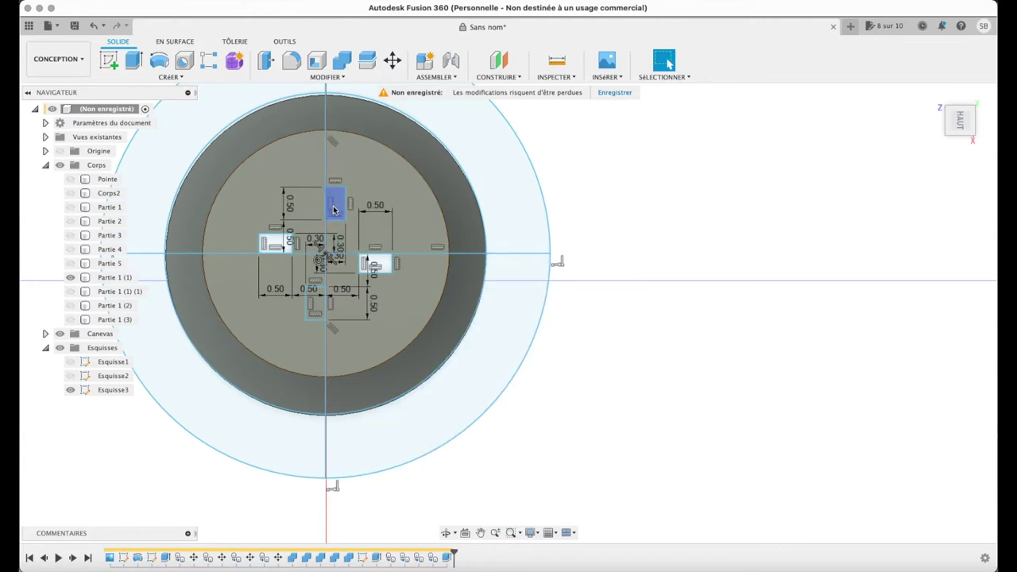
left_click(278, 246)
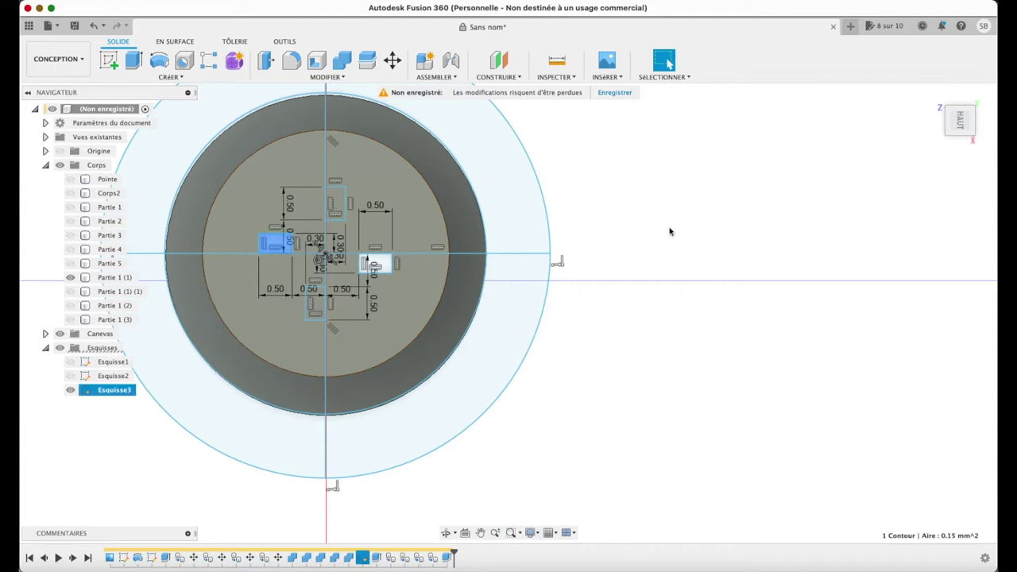
right_click(376, 268)
left_click(442, 267)
- Extrude both tab outlines about 3.1 mm downward as new bodies Corps16 and Corps17
left_click(375, 264)
key("e")
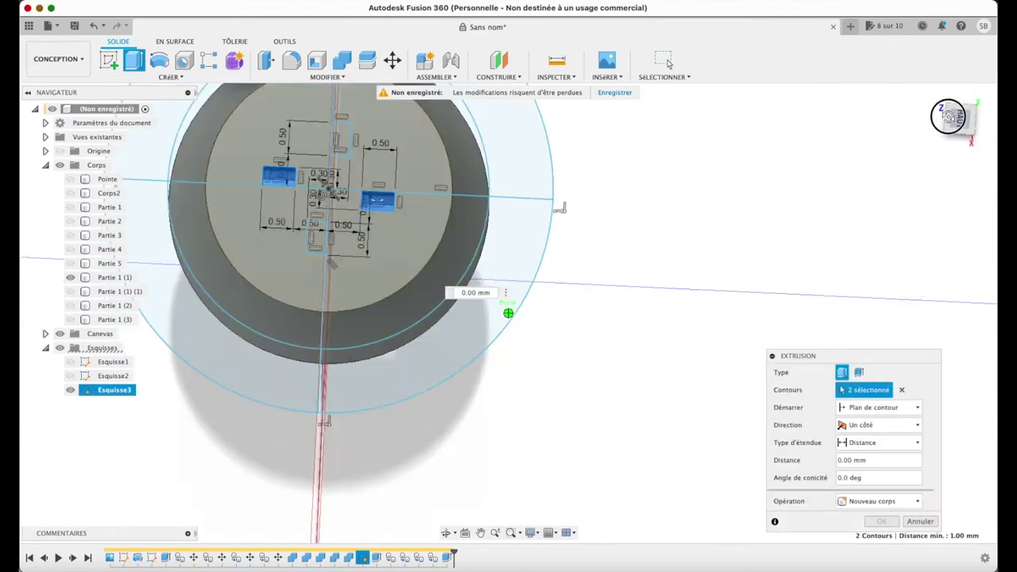
left_click(952, 131)
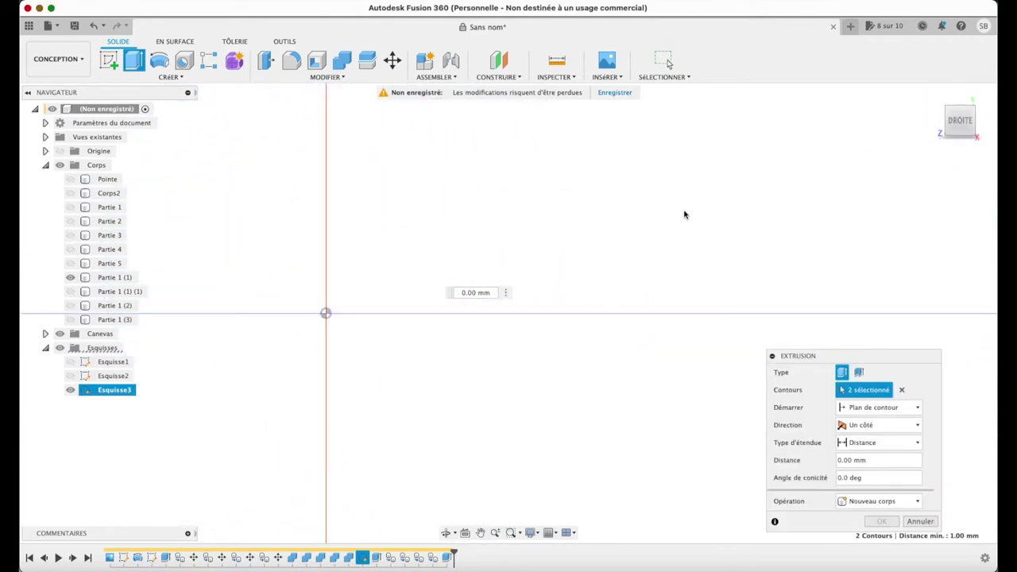
left_click(510, 532)
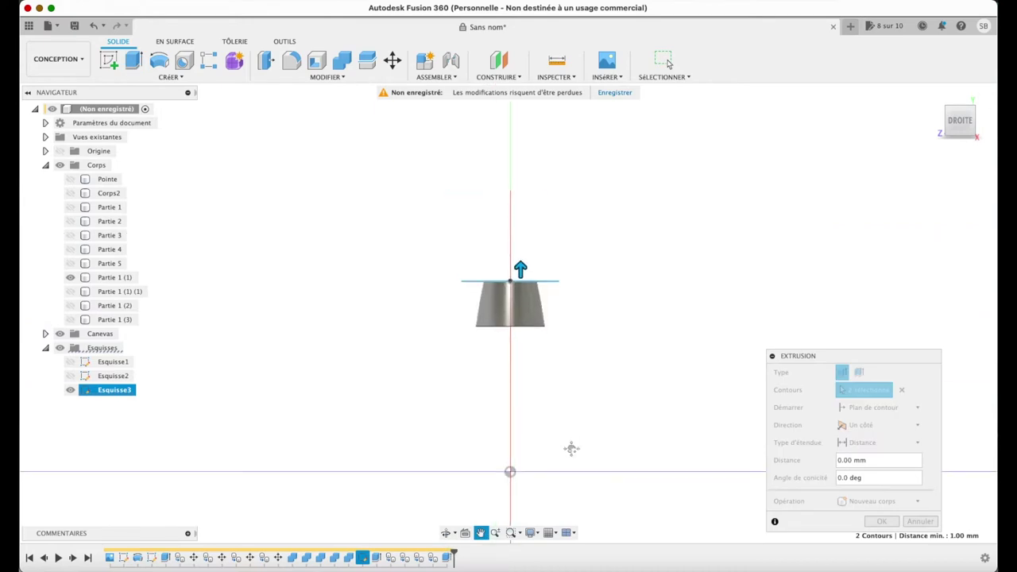
scroll(526, 329, "up", 3)
left_click_drag(453, 141, 452, 278)
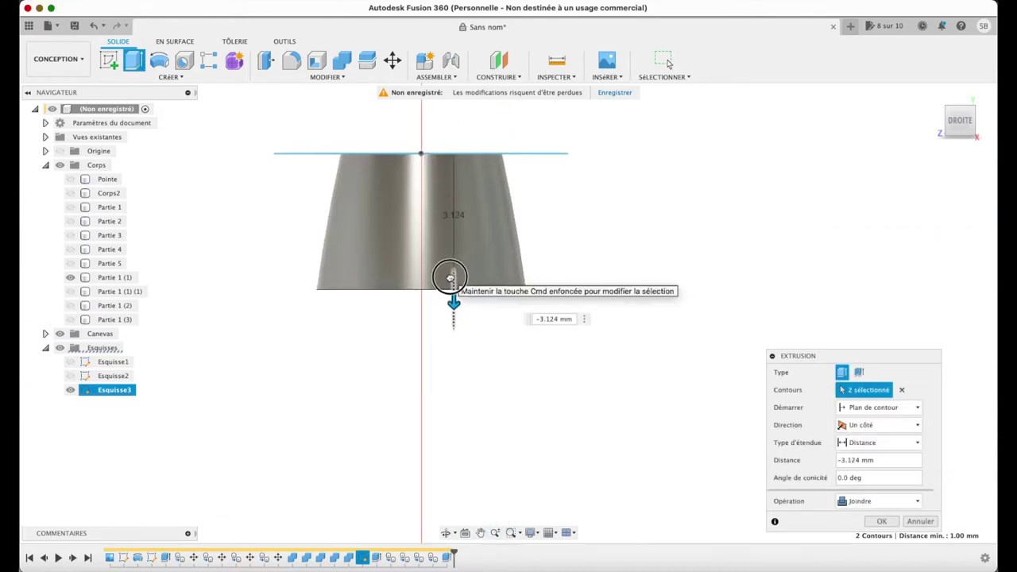
left_click(906, 501)
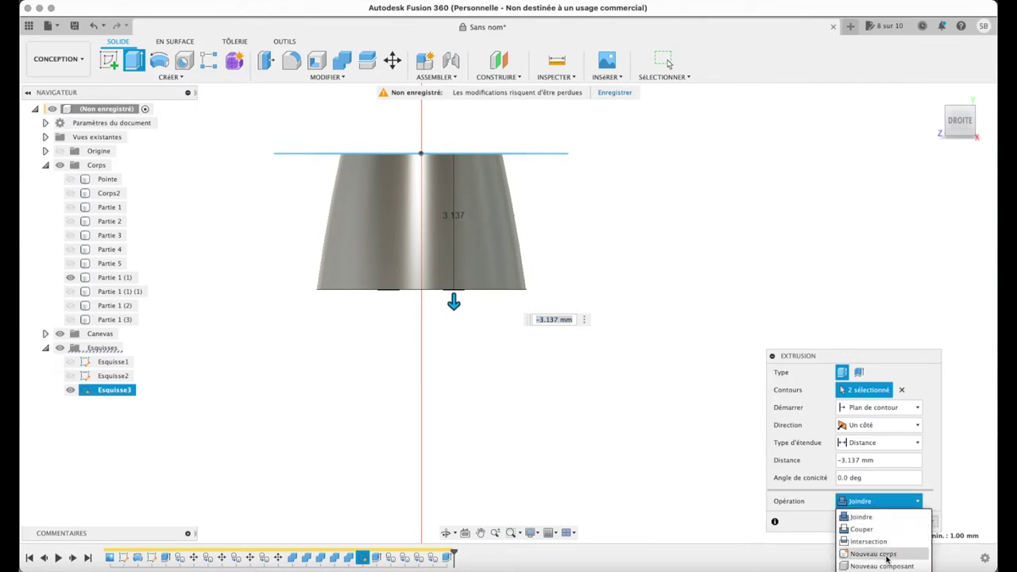
left_click(887, 553)
left_click(886, 521)
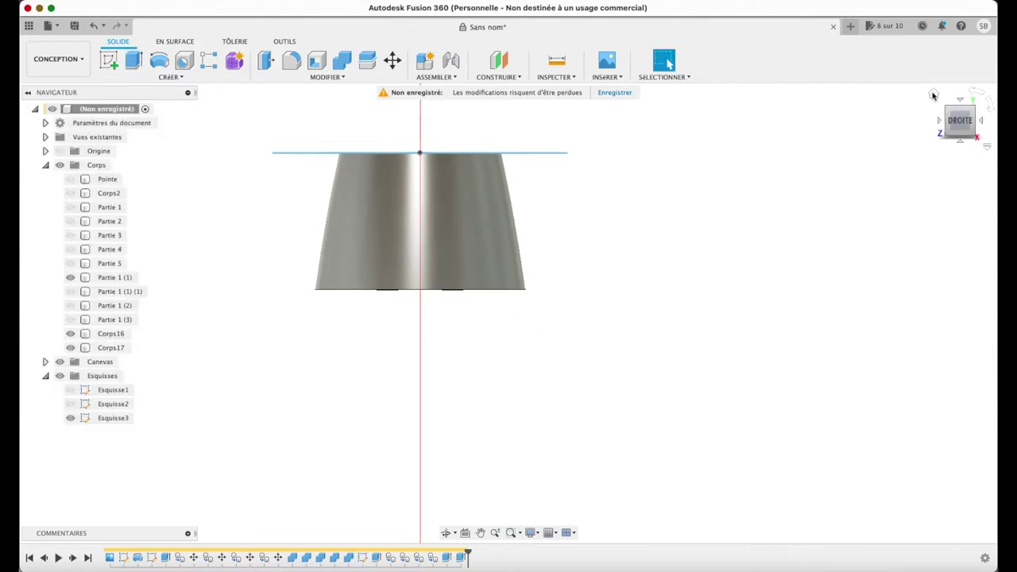
left_click(933, 96)
left_click(959, 109)
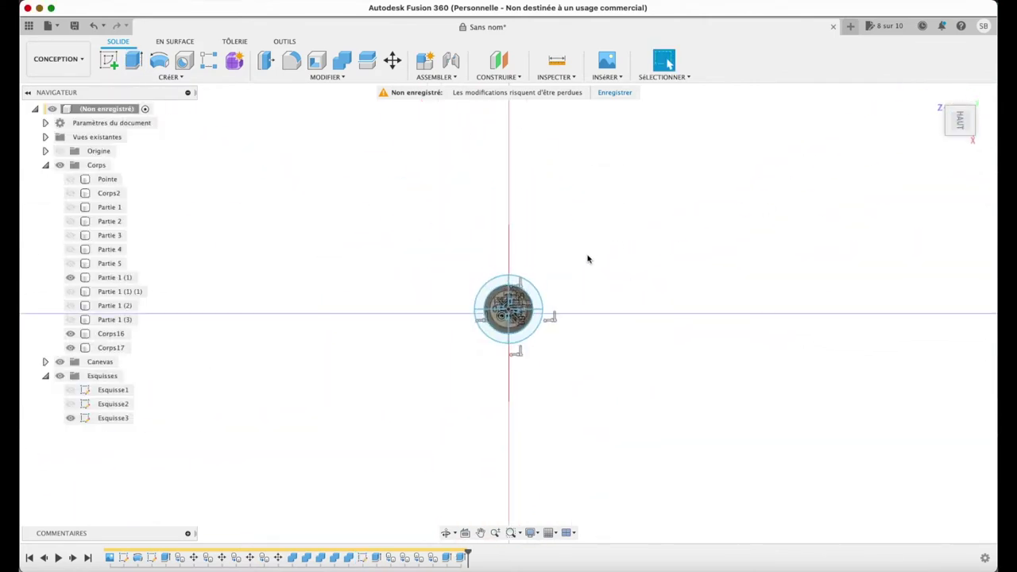
- Centre the ring cross-section in the top view and clear a trial selection of the upper-right quarter
scroll(533, 326, "up", 5)
scroll(533, 326, "up", 5)
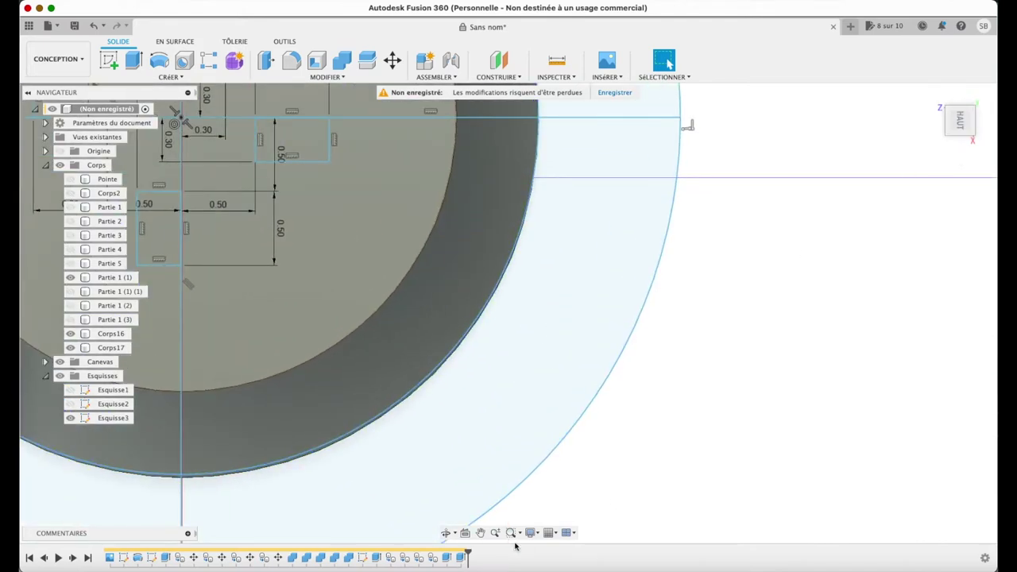
left_click(480, 532)
left_click_drag(545, 334, 845, 472)
scroll(689, 330, "down", 3)
scroll(690, 330, "down", 2)
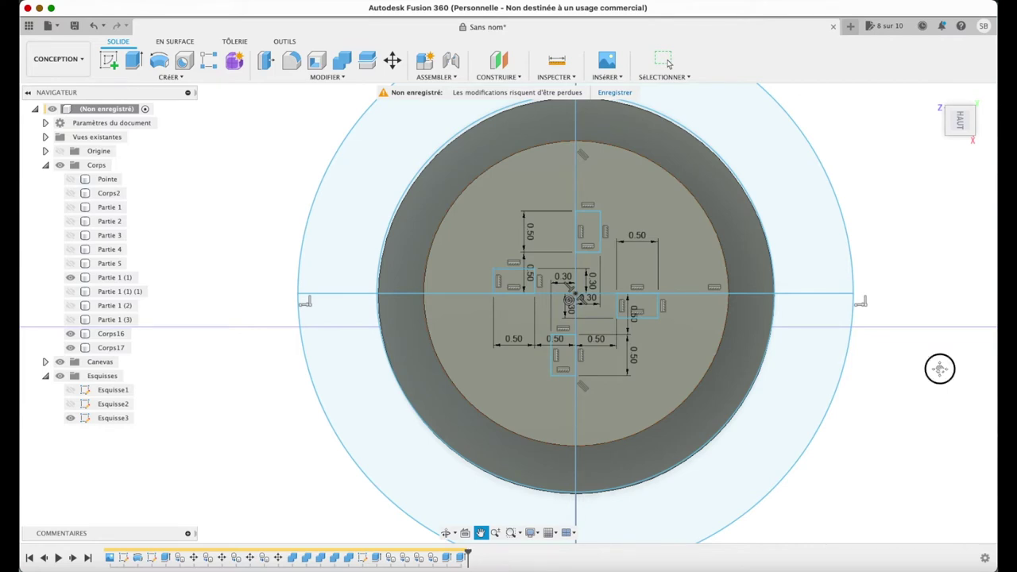
key("Escape")
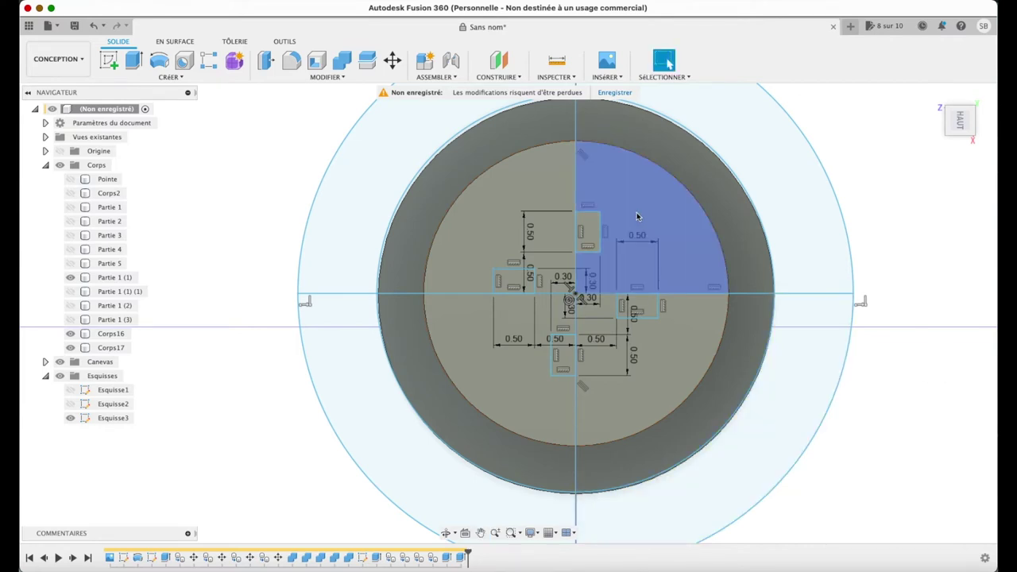
left_click(637, 216)
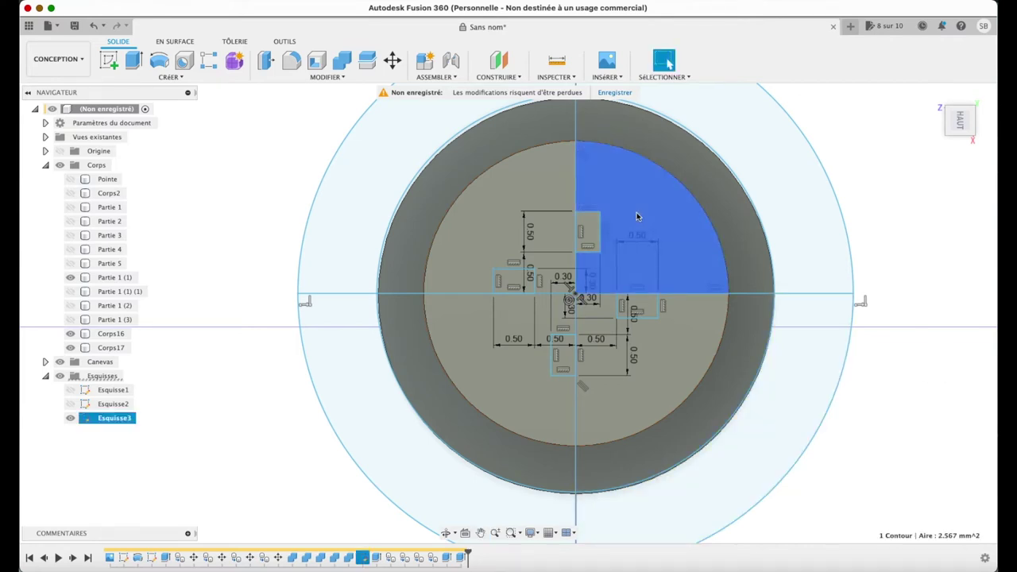
left_click(662, 321)
key("Escape")
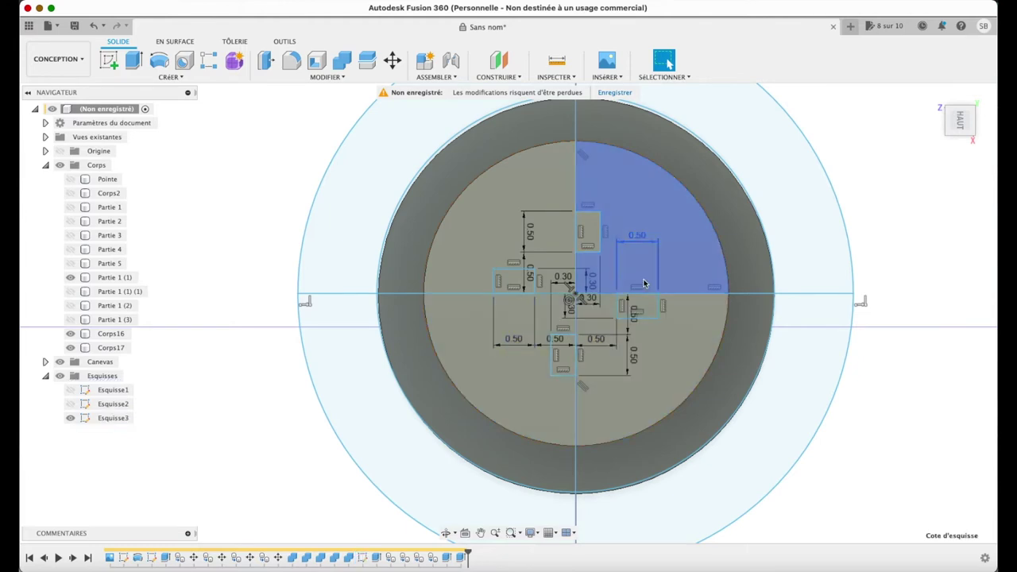
- Cut the nine profiles outside the upper-right quarter 16.812 mm deep with Couper
left_click(529, 231)
left_click(445, 175)
left_click(586, 246)
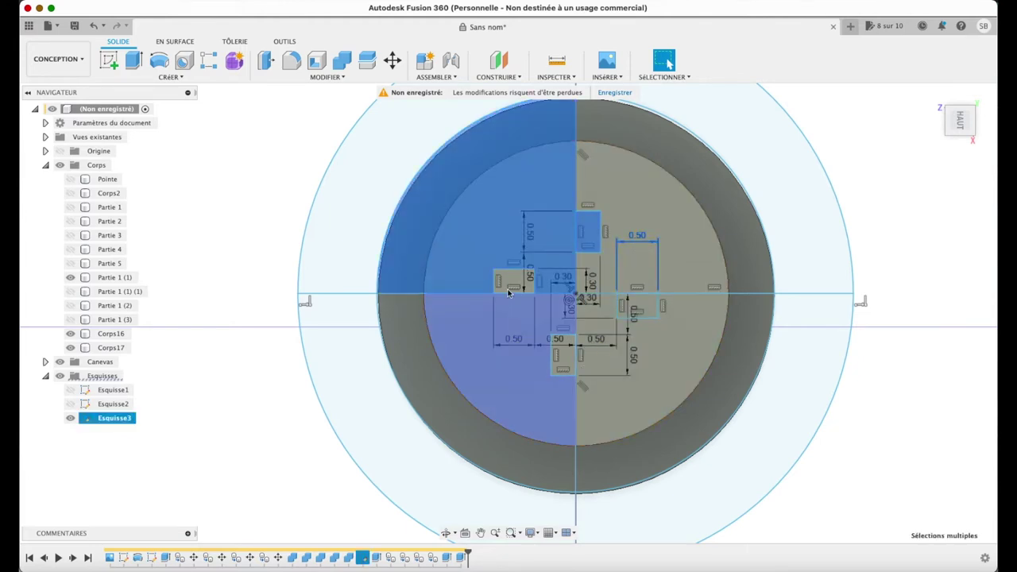
left_click(520, 322)
left_click(683, 362)
left_click(759, 346)
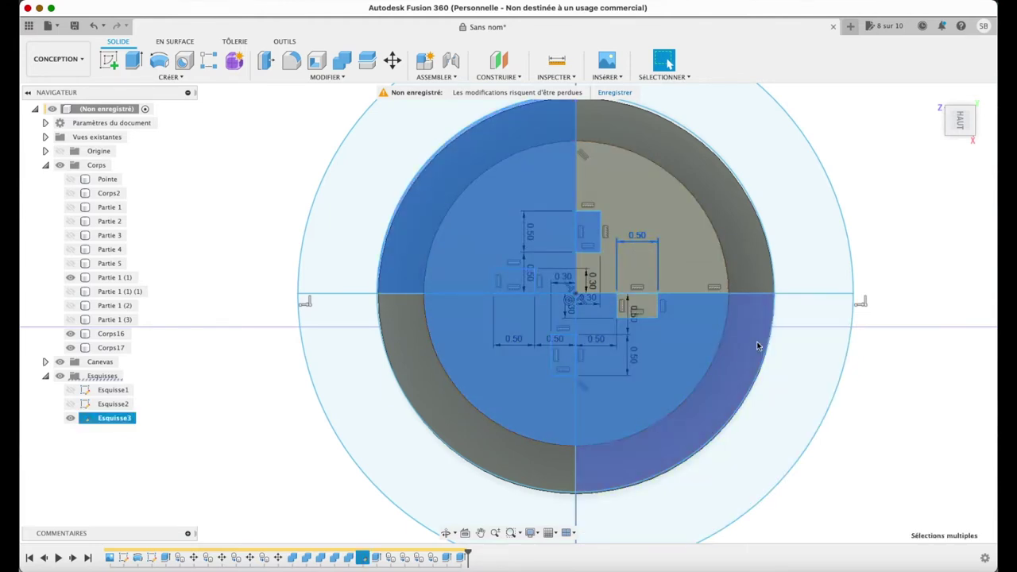
left_click(429, 406)
key("e")
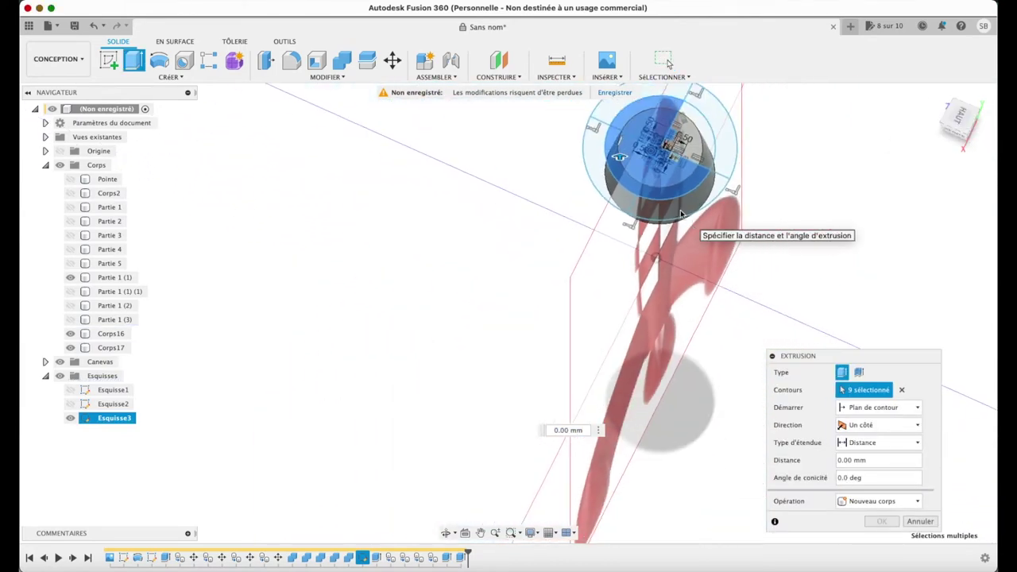
left_click_drag(619, 155, 619, 293)
key("Return")
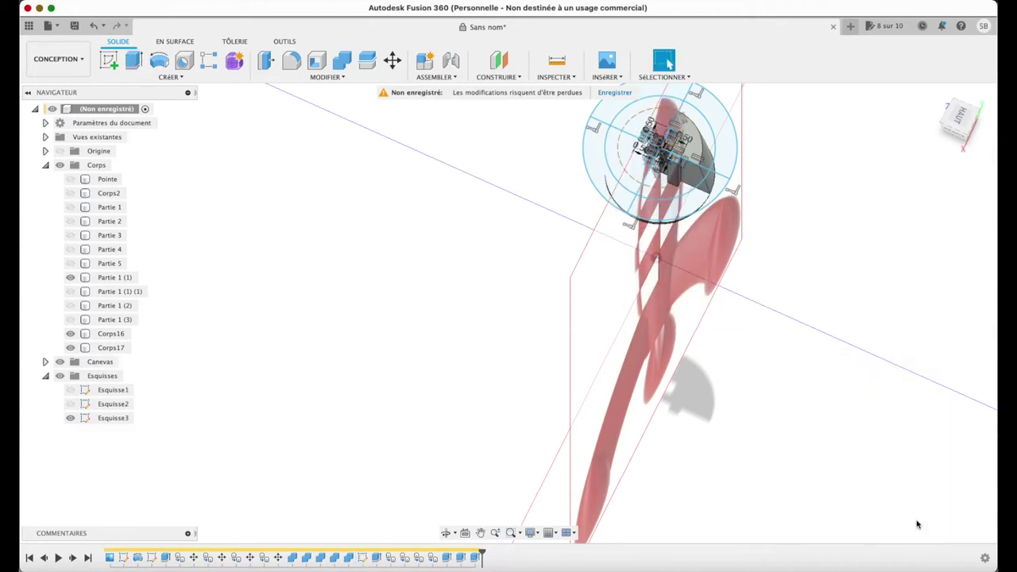
- Check Partie 2 briefly, then centre the sketch in the top view
left_click(70, 222)
left_click(70, 223)
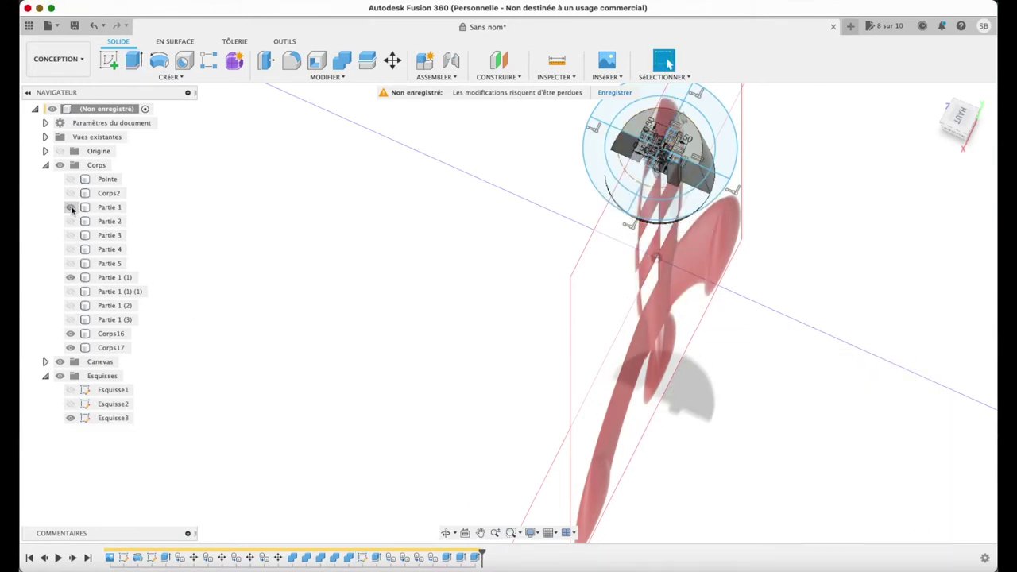
left_click(959, 116)
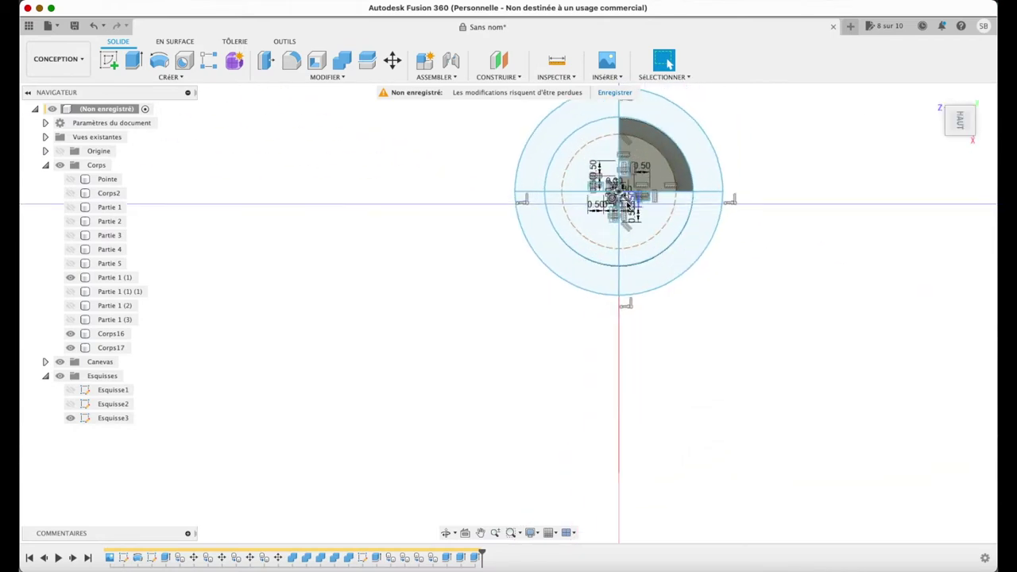
left_click(483, 535)
left_click_drag(549, 348, 503, 459)
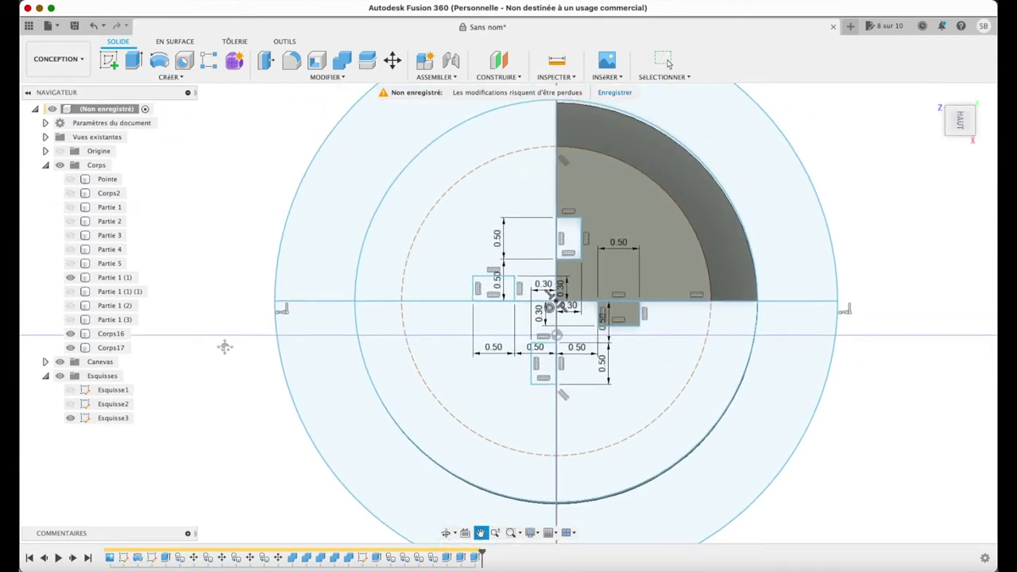
- Compare Partie 1, Partie 1 (1) (1) and Partie 1 (1) by toggling their visibility
left_click(70, 208)
left_click(71, 209)
left_click(71, 208)
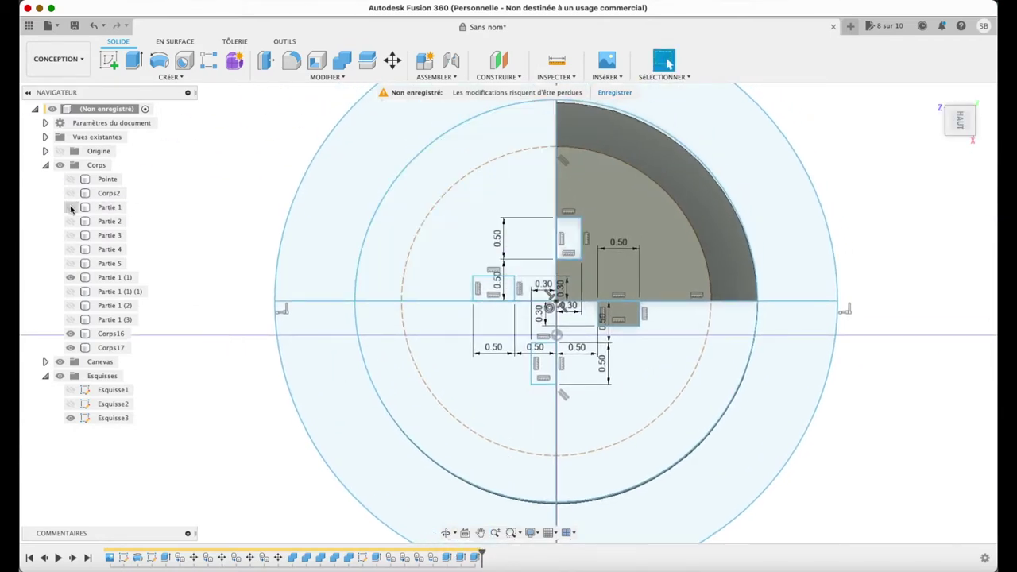
left_click(70, 291)
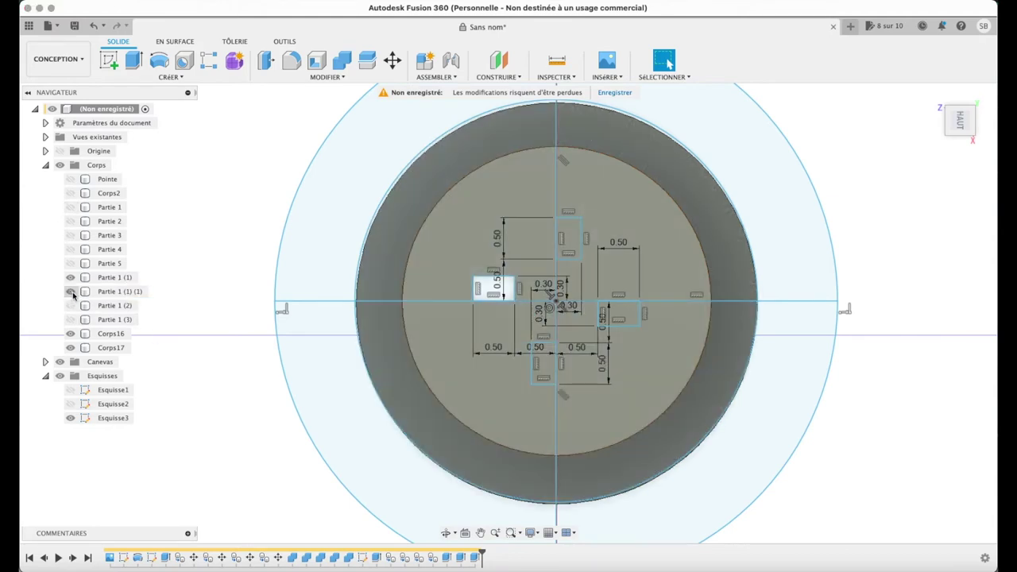
left_click(71, 277)
left_click(71, 279)
left_click(71, 280)
- Finish renaming Partie 1 (1), hide it, and show the full ring Partie 1 (1) (1)
left_click(118, 281)
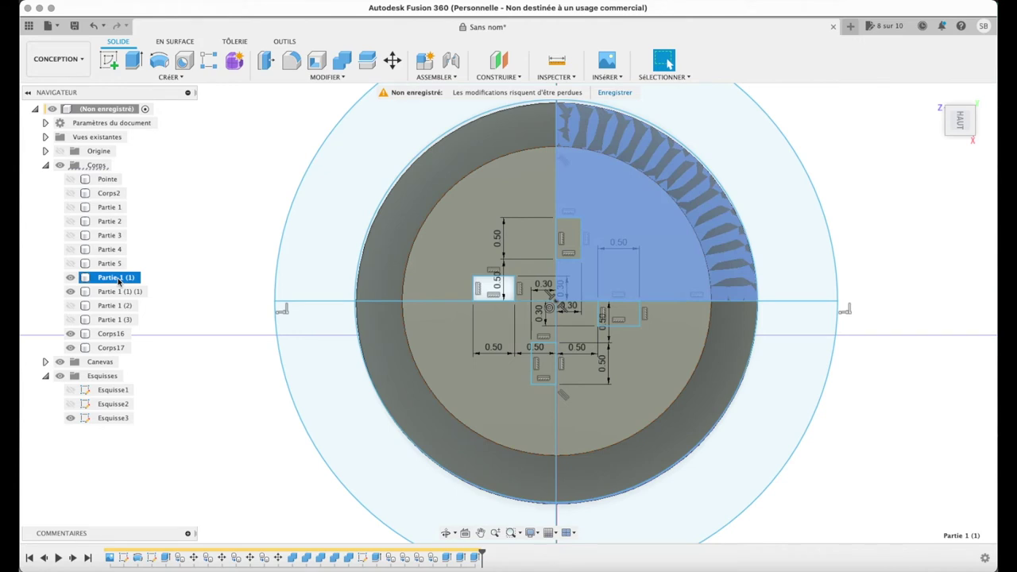
double_click(118, 279)
left_click(72, 279)
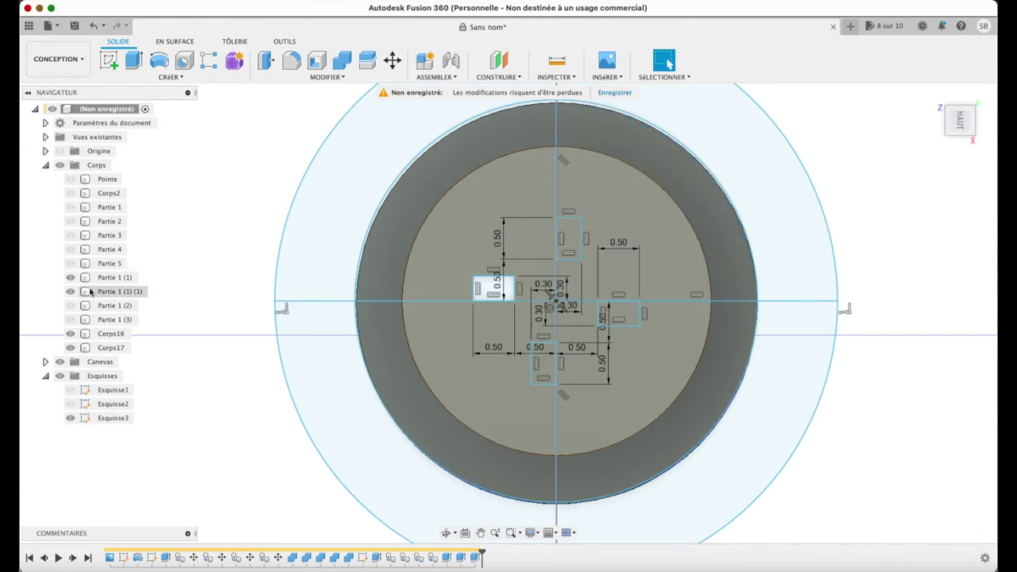
left_click(70, 279)
left_click(71, 292)
left_click(70, 294)
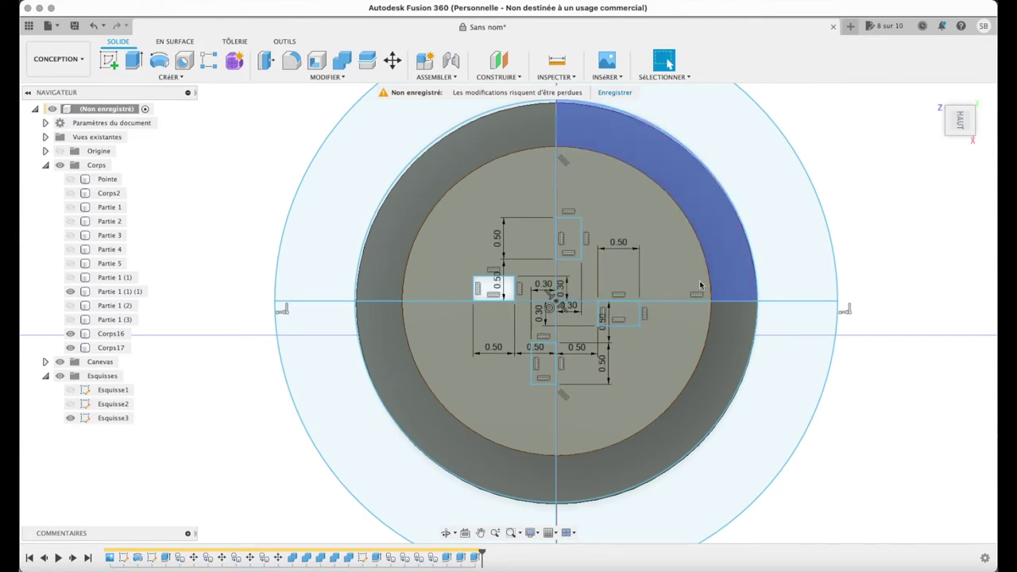
- Cut the selected ring and slot profiles 12.699 mm deep with Couper, leaving one quarter
left_click(662, 234, "shift")
left_click(509, 210, "shift")
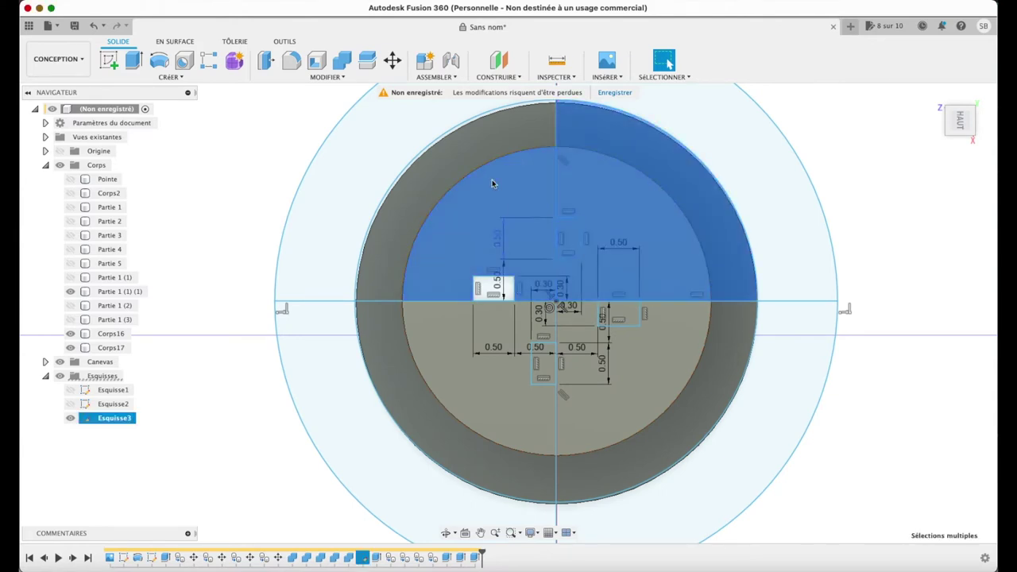
left_click(447, 167, "shift")
left_click(475, 390, "shift")
left_click(624, 318, "shift")
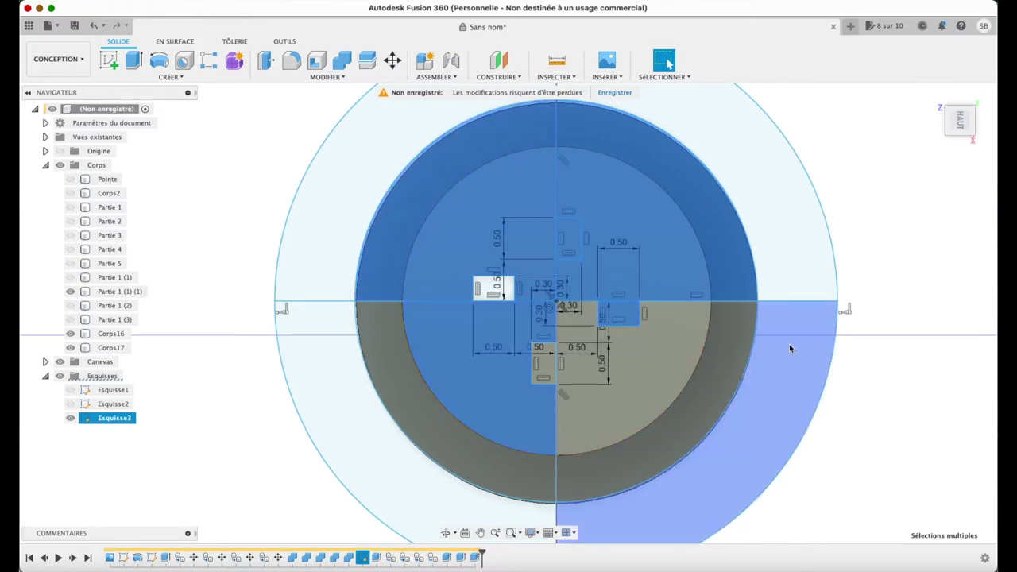
left_click(434, 447, "shift")
key("e")
left_click(942, 108)
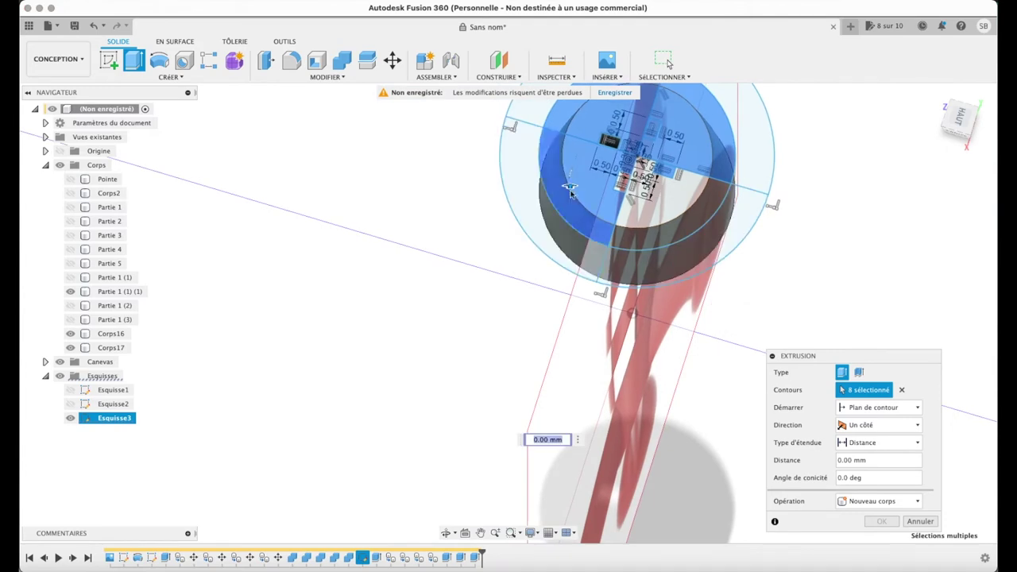
left_click_drag(567, 184, 571, 328)
left_click(878, 539)
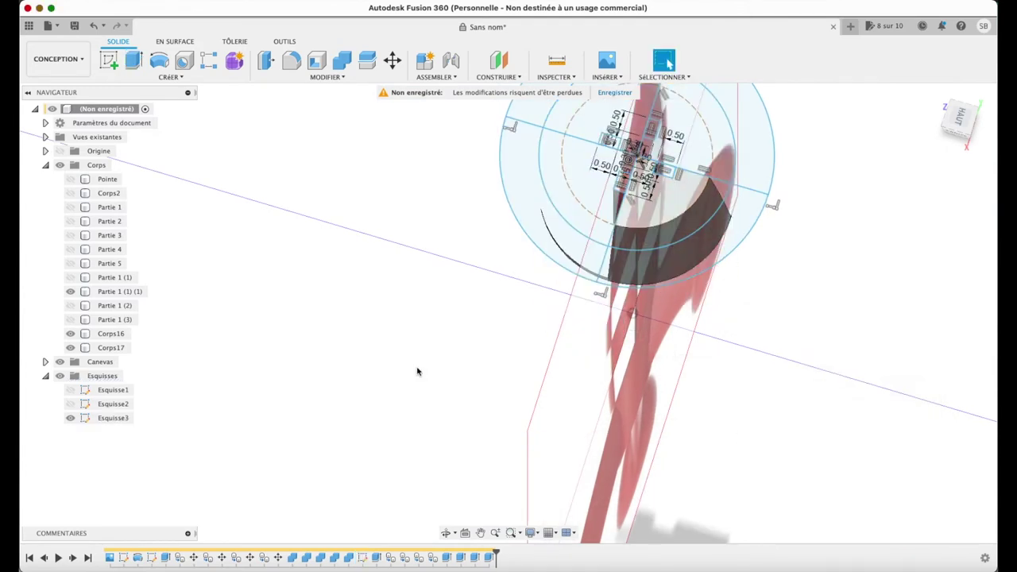
- Show Partie 1 (1) (1) and Partie 1, then return to the top view
left_click(70, 292)
left_click(70, 207)
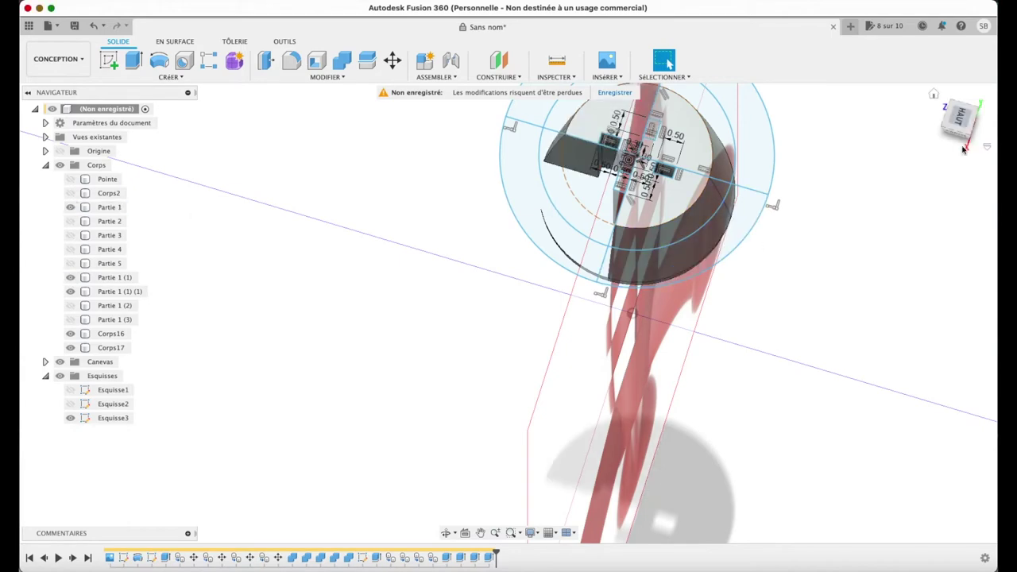
left_click(960, 118)
scroll(855, 204, "up", 5)
scroll(618, 272, "down", 2)
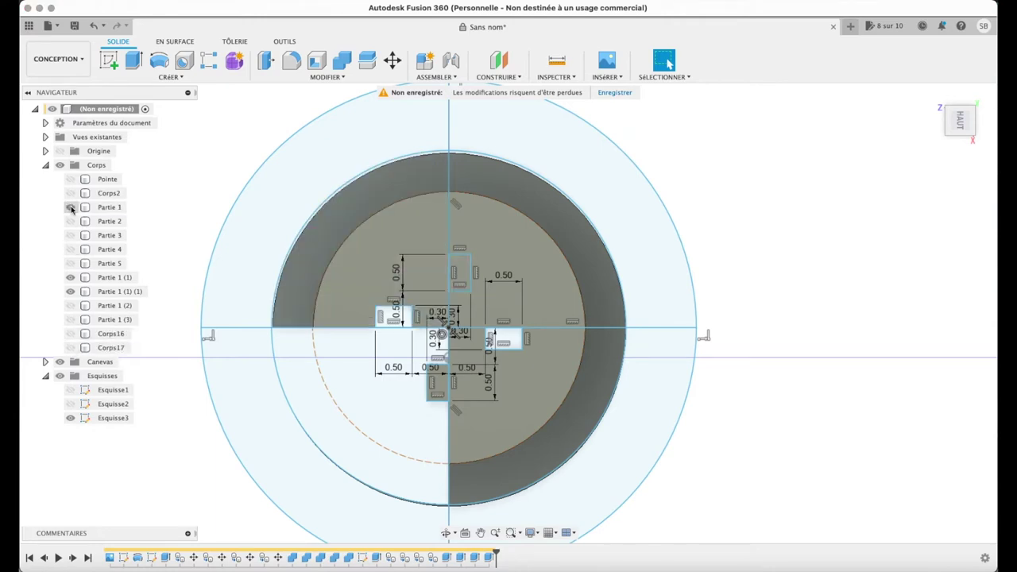
- Swap which quarter body is visible, hide Partie 1 (1) (1), and extrude the small slot profile
left_click(71, 277)
left_click(71, 292)
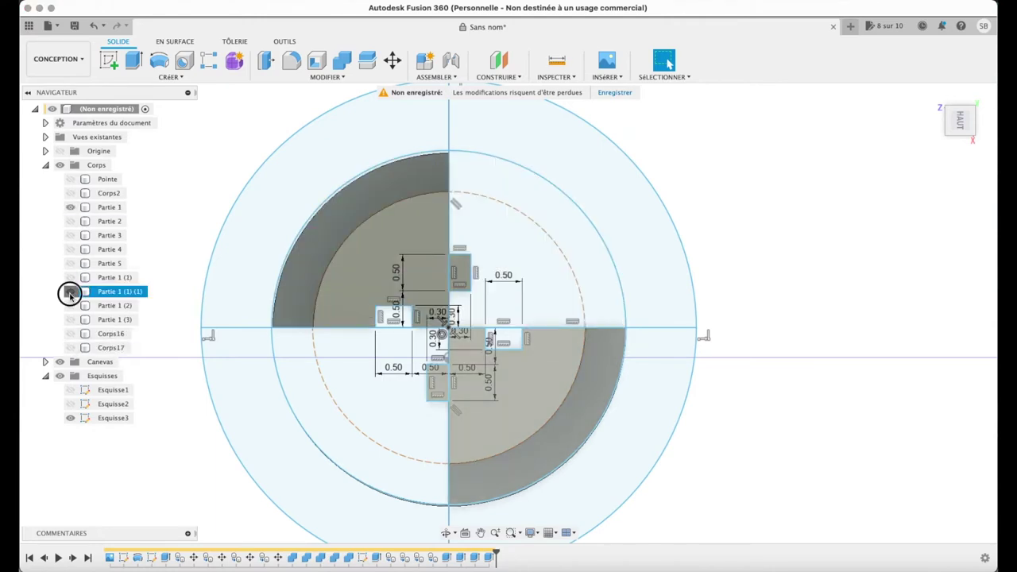
left_click(71, 277)
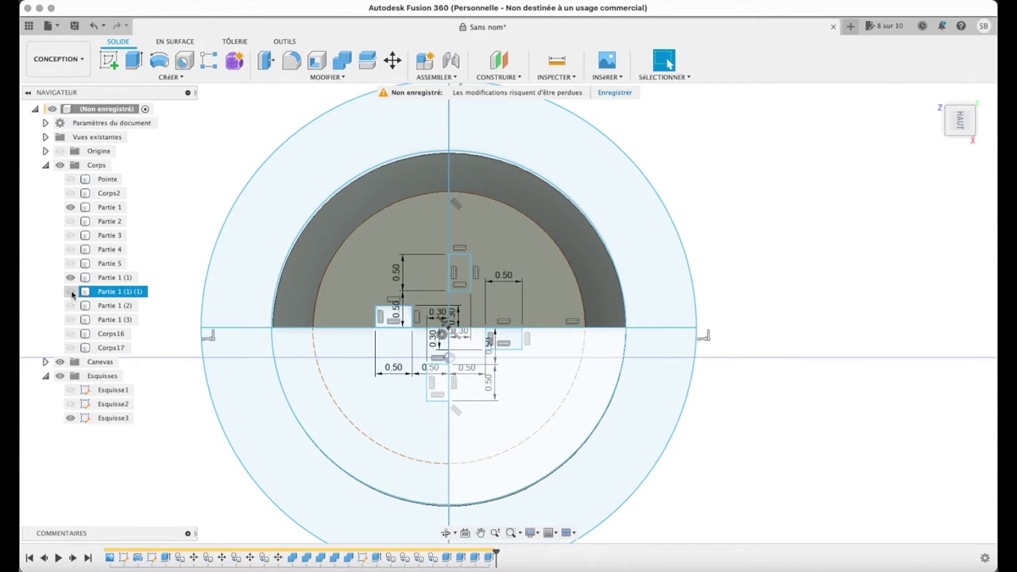
left_click(70, 292)
left_click(71, 291)
left_click(71, 291)
left_click(71, 292)
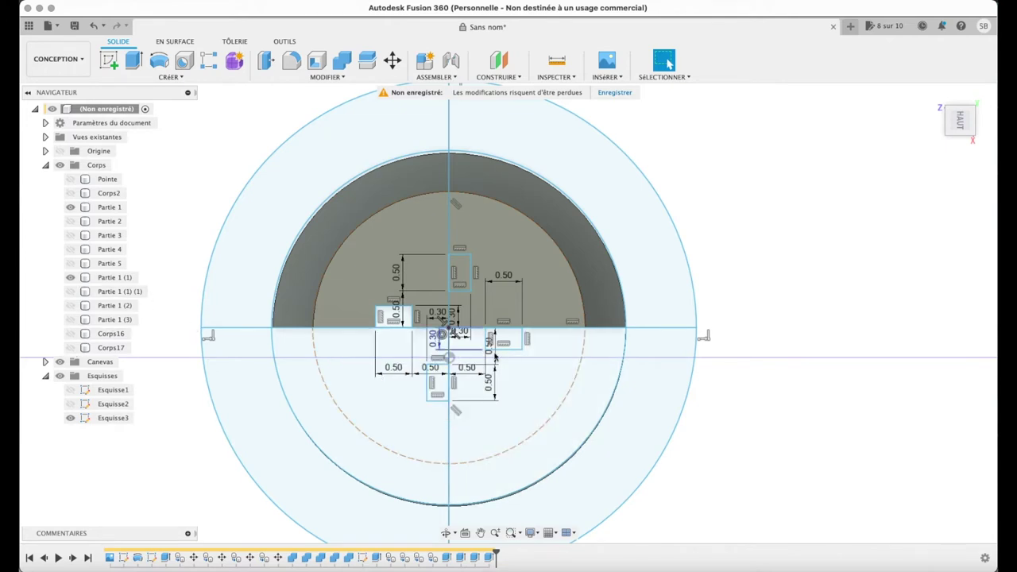
left_click(504, 340)
key("e")
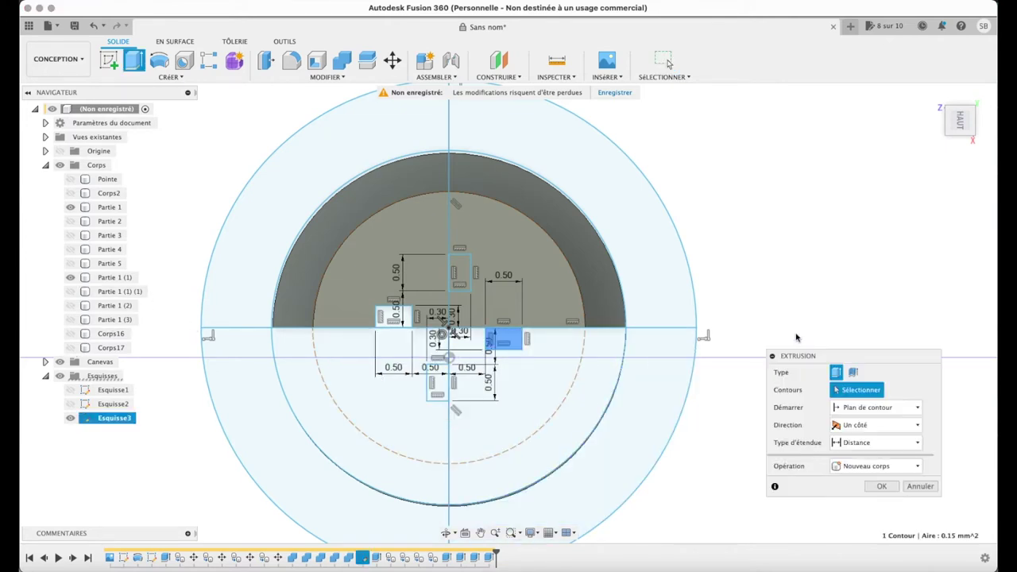
- From the side view, extrude the slot tab 3.138 mm downward as a Joindre into Partie 1 (1)
left_click(70, 207)
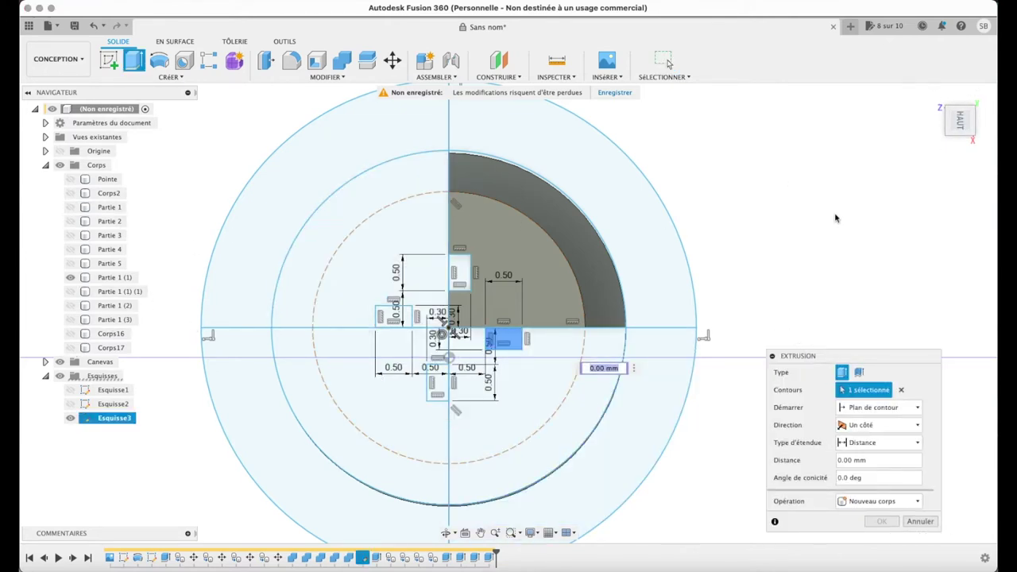
left_click_drag(960, 120, 929, 99)
left_click(952, 140)
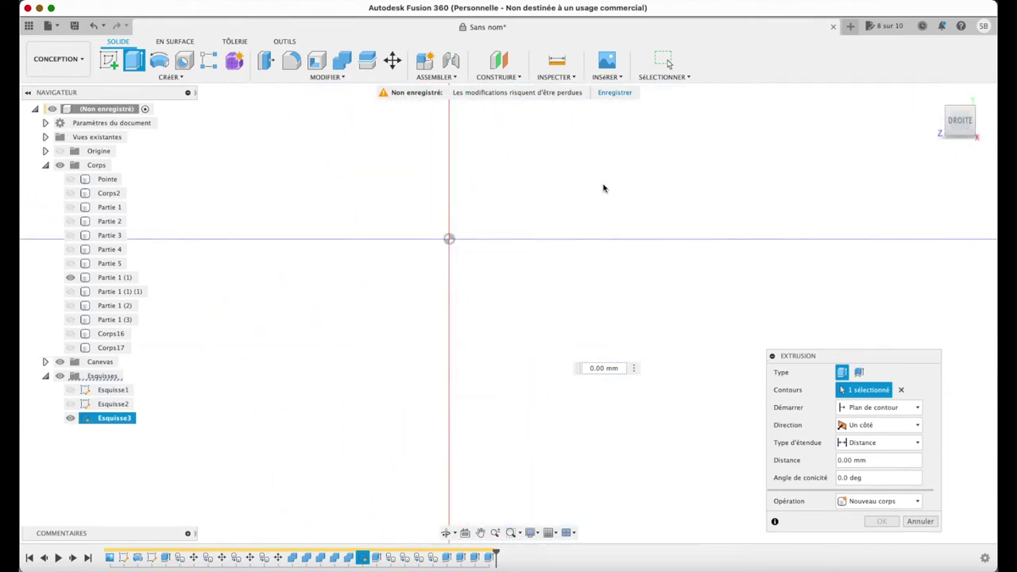
left_click(480, 533)
left_click_drag(605, 291, 625, 529)
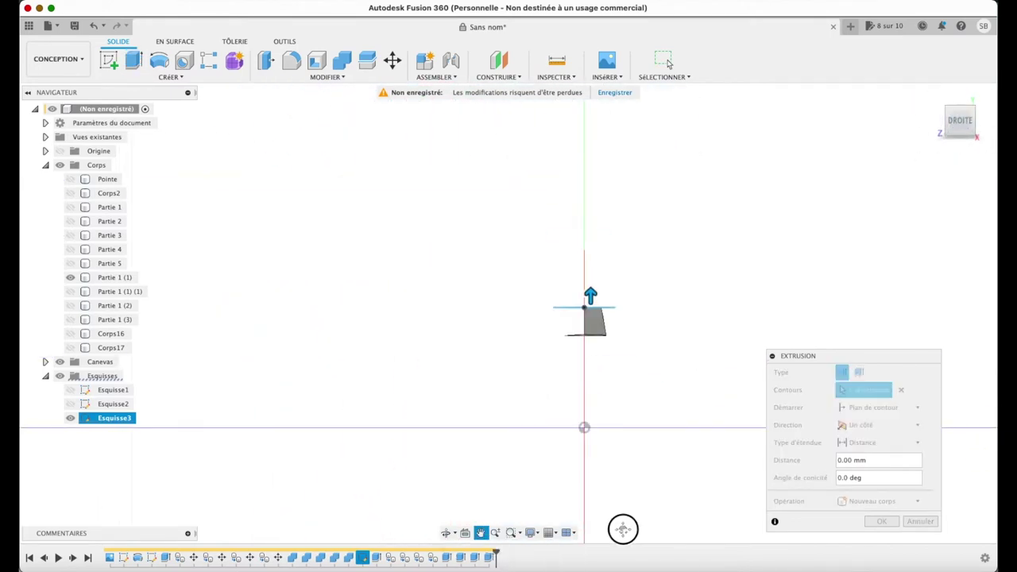
key("Escape")
scroll(601, 382, "up", 3)
left_click_drag(567, 147, 561, 219)
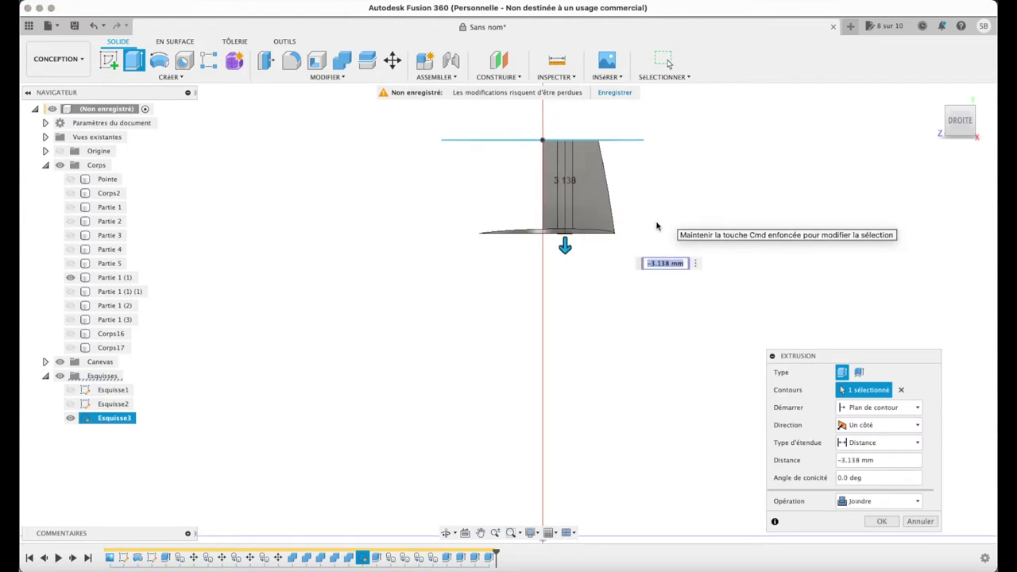
left_click(868, 518)
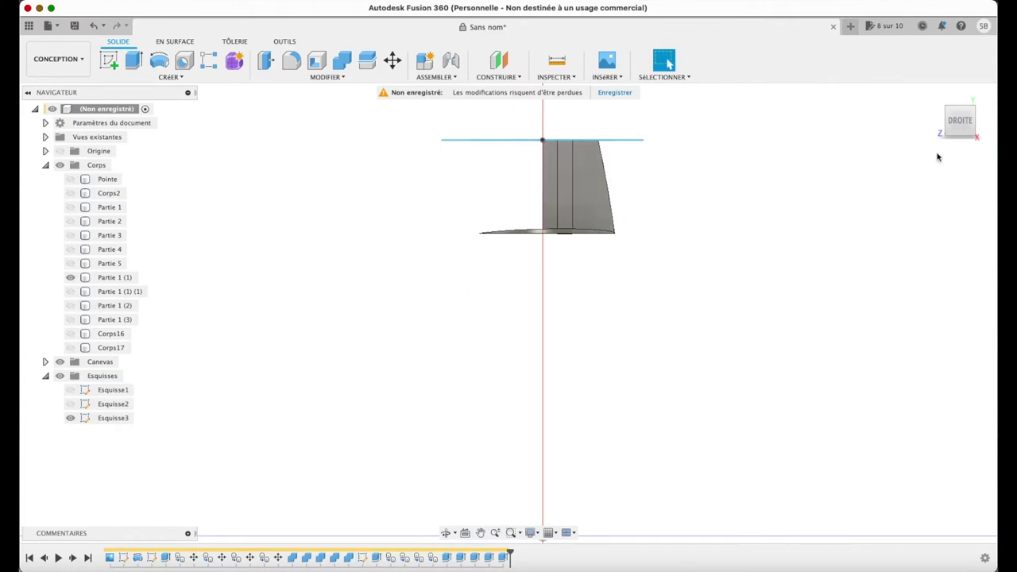
- Return to the top view, fit the whole model, and select Partie 1 (1)
left_click(934, 93)
left_click(958, 111)
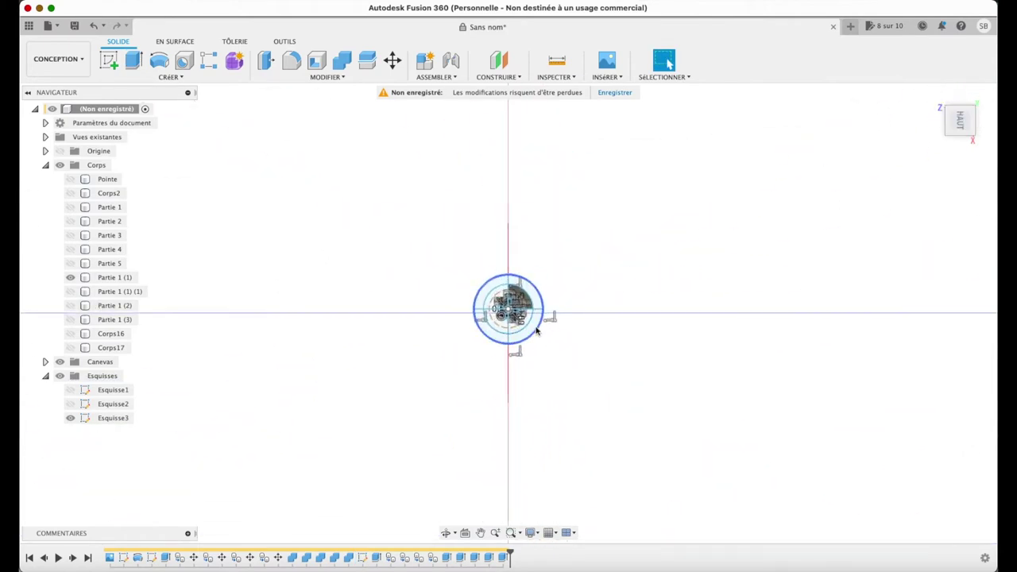
scroll(537, 331, "up", 10)
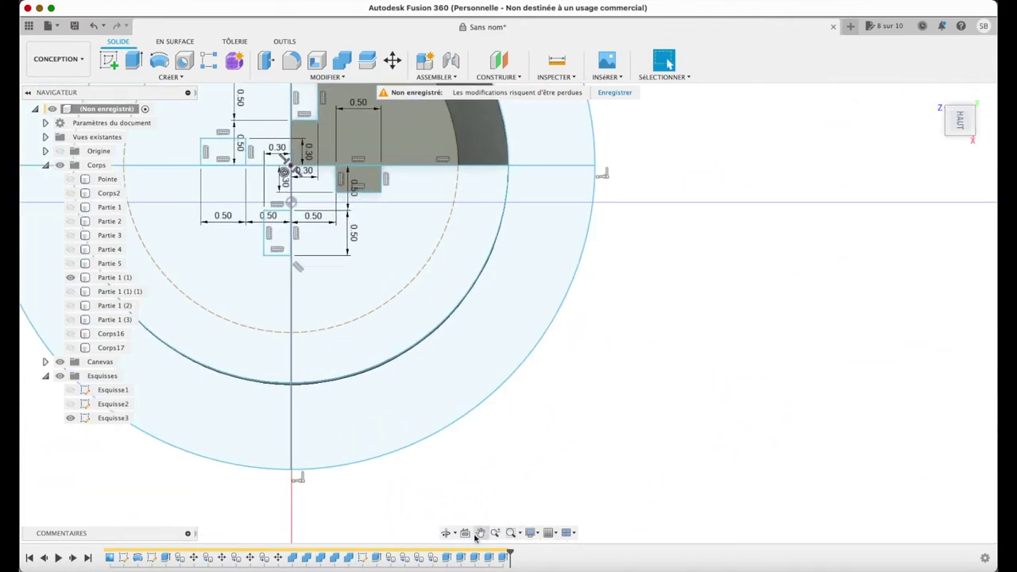
left_click(511, 532)
left_click(70, 279)
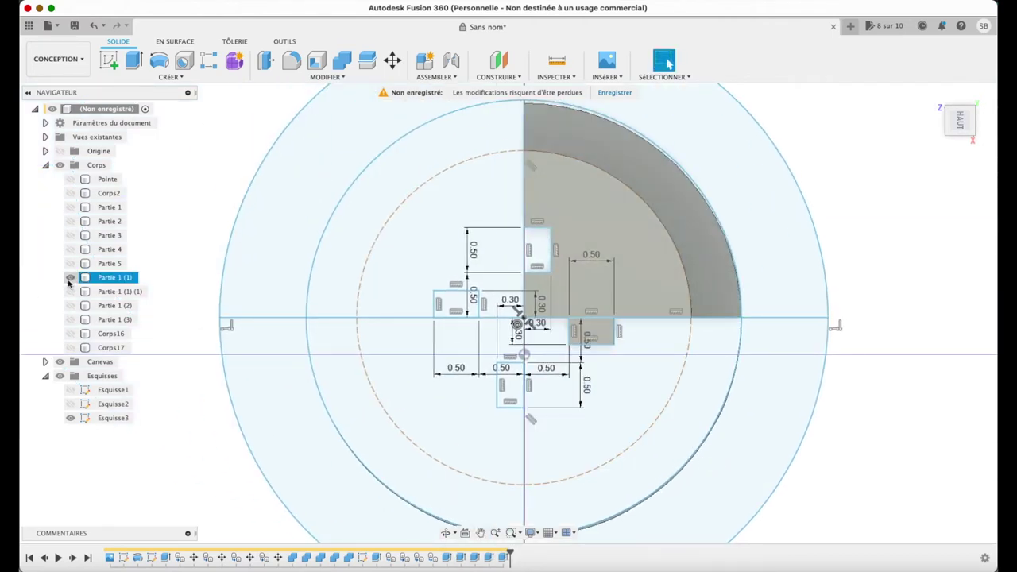
- Show Partie 1 (1) (1) and Partie 1 (2), then select the ten profiles outside the lower-left quarter
left_click(71, 292)
left_click(70, 306)
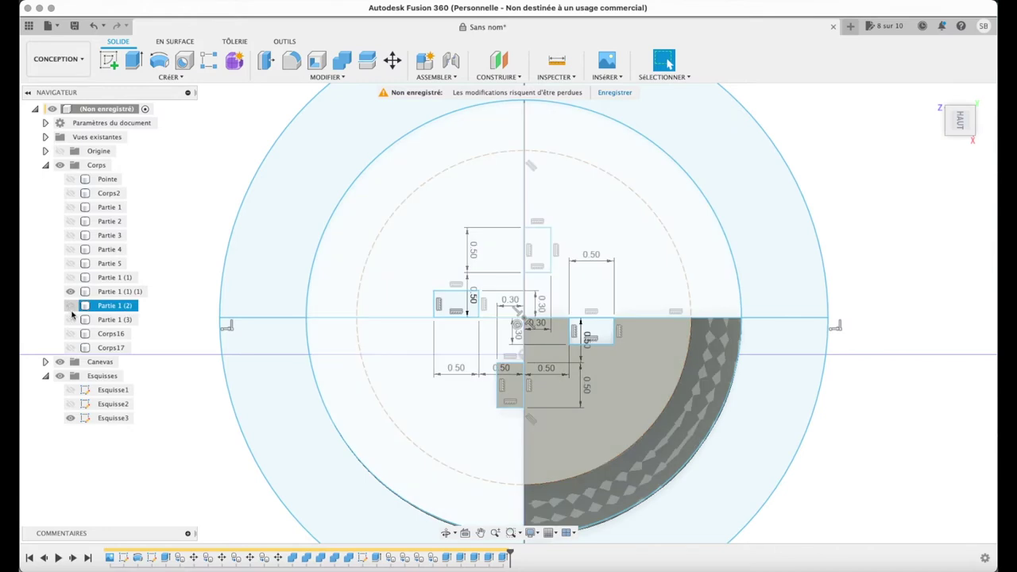
left_click(70, 306)
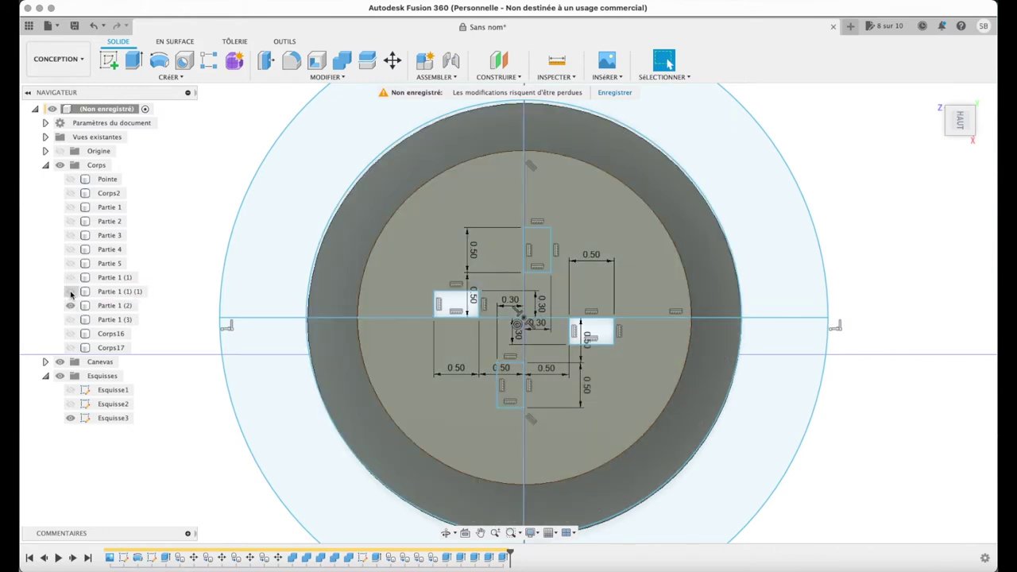
left_click(513, 390)
left_click(600, 419)
left_click(592, 332)
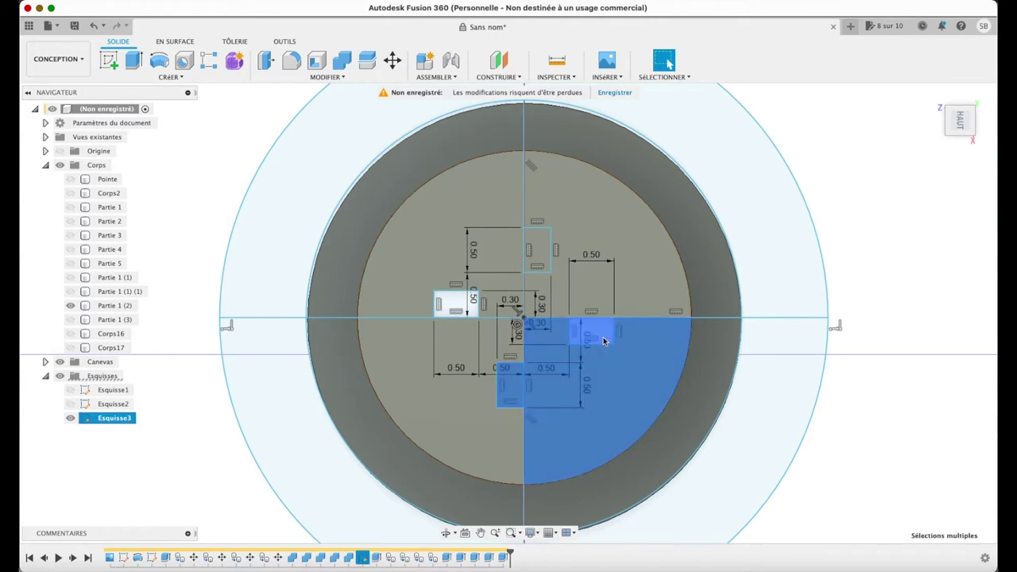
left_click(612, 238)
left_click(537, 251)
left_click(479, 267)
left_click(363, 238)
left_click(692, 229)
left_click(707, 397)
- Cut the ten selected profiles down through Partie 1 (2) and return to the top view
key("e")
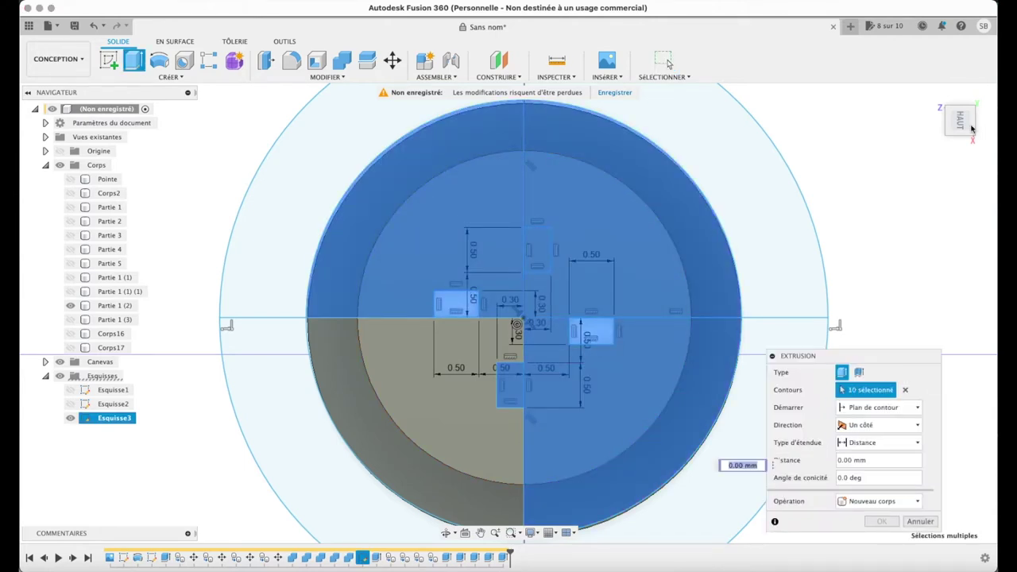
left_click(971, 129)
mouse_move(612, 167)
left_mouse_down()
mouse_move(593, 337)
mouse_move(604, 386)
left_mouse_up()
key("Return")
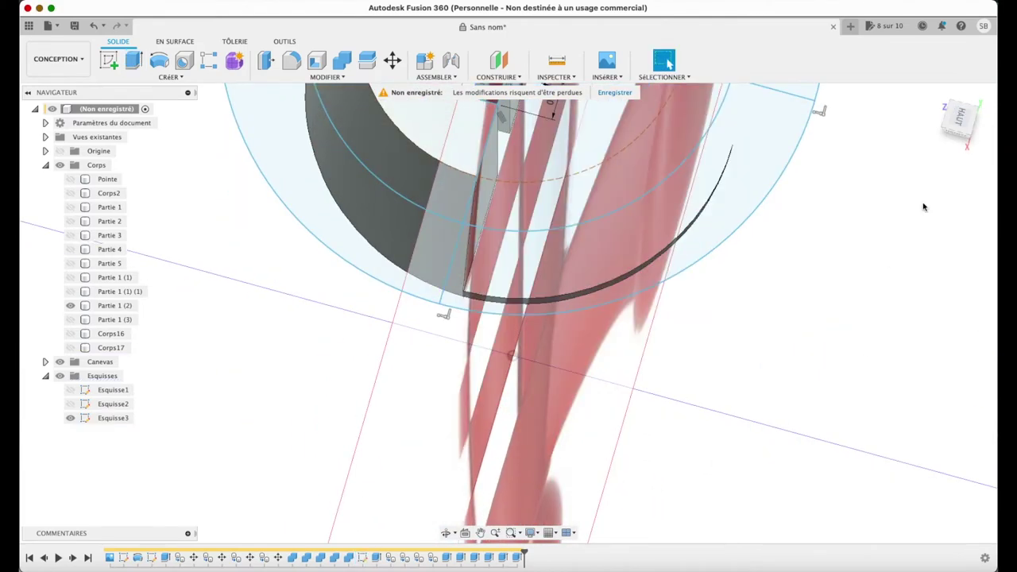
left_click(935, 94)
left_click(962, 112)
scroll(534, 311, "up", 5)
scroll(529, 331, "up", 5)
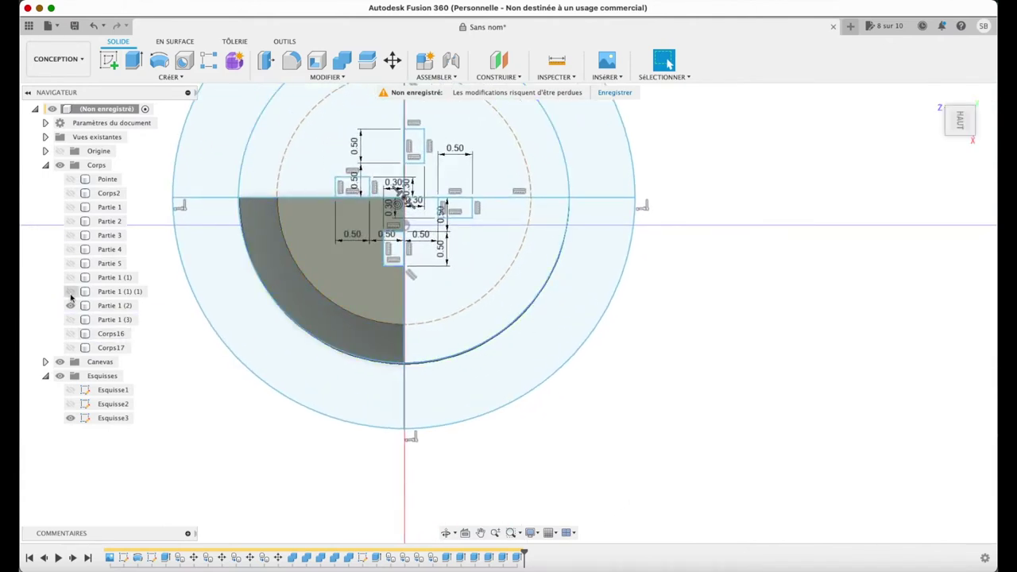
- Show the other quarter bodies to compare, hide them again, and pick the small tab profile
left_click(71, 207)
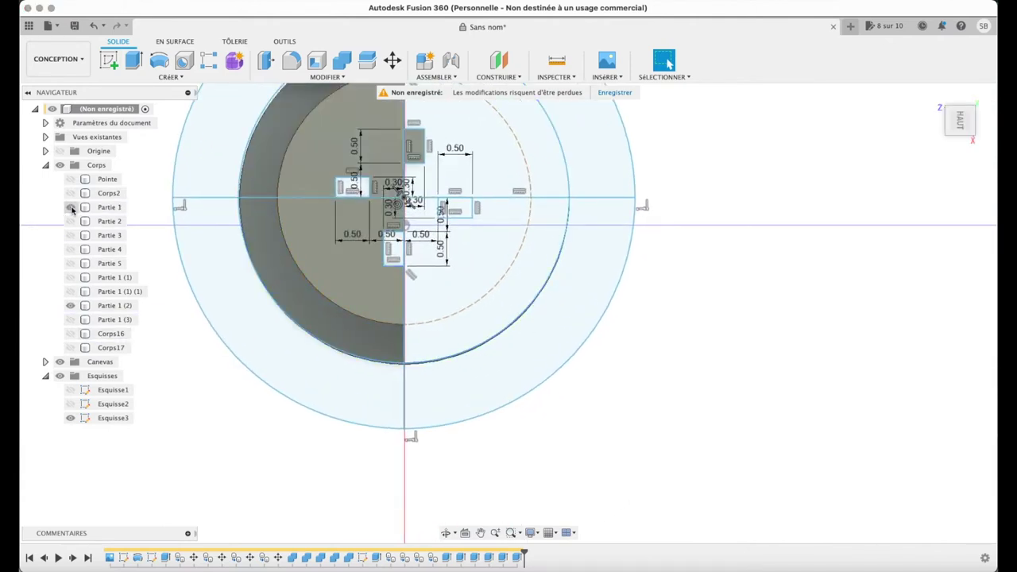
left_click(71, 278)
left_click(71, 291)
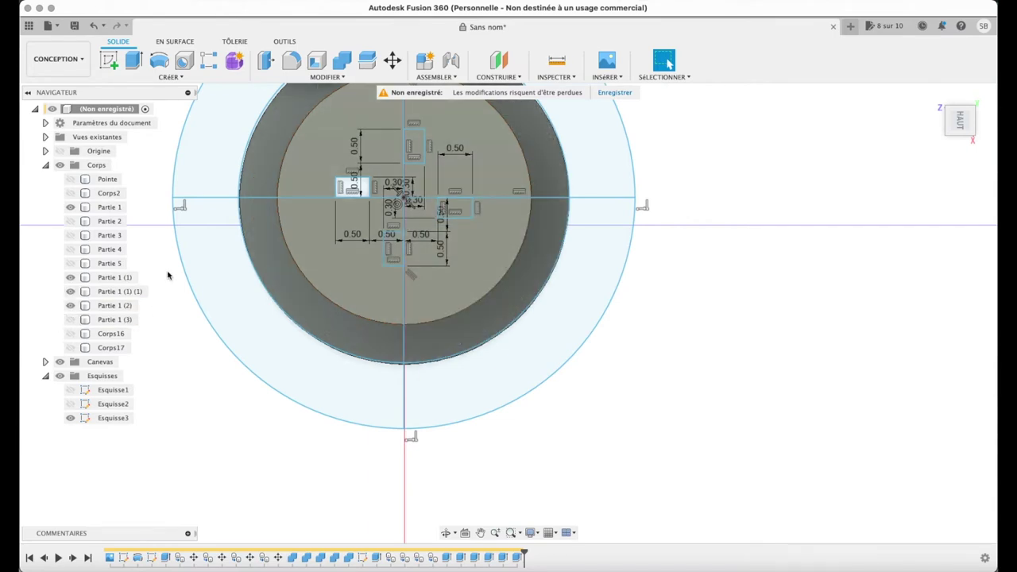
left_click(71, 208)
left_click(70, 278)
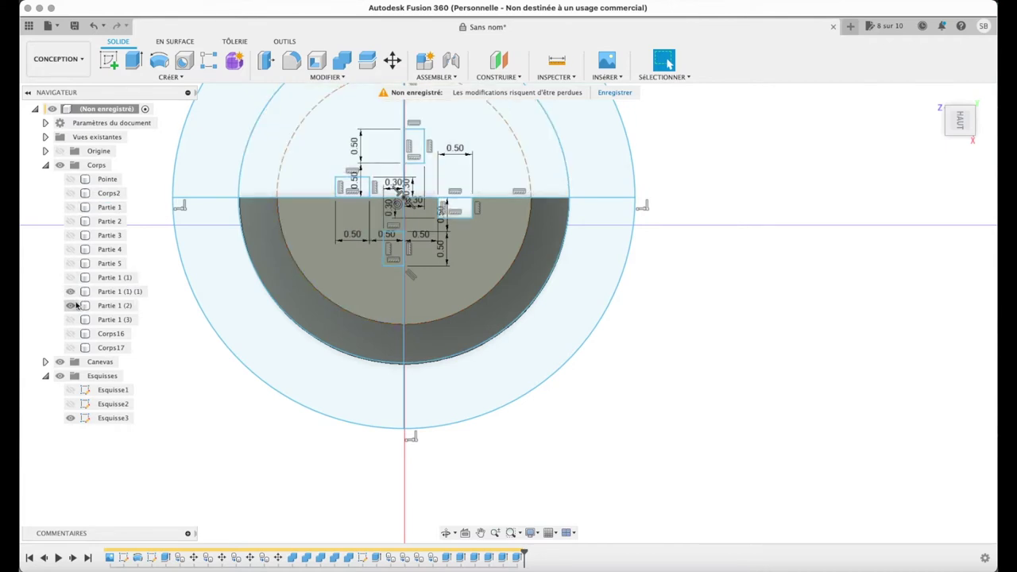
left_click(71, 292)
left_click(385, 192)
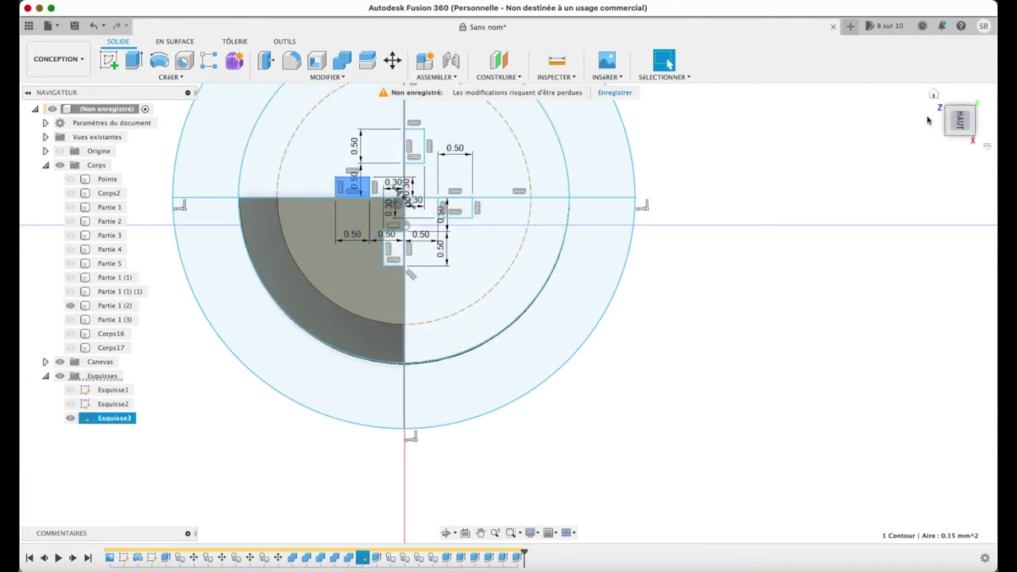
- From the left view, extrude the small tab 3.131 mm downward as a Joindre into Partie 1 (2)
left_click(934, 94)
scroll(490, 221, "up", 5)
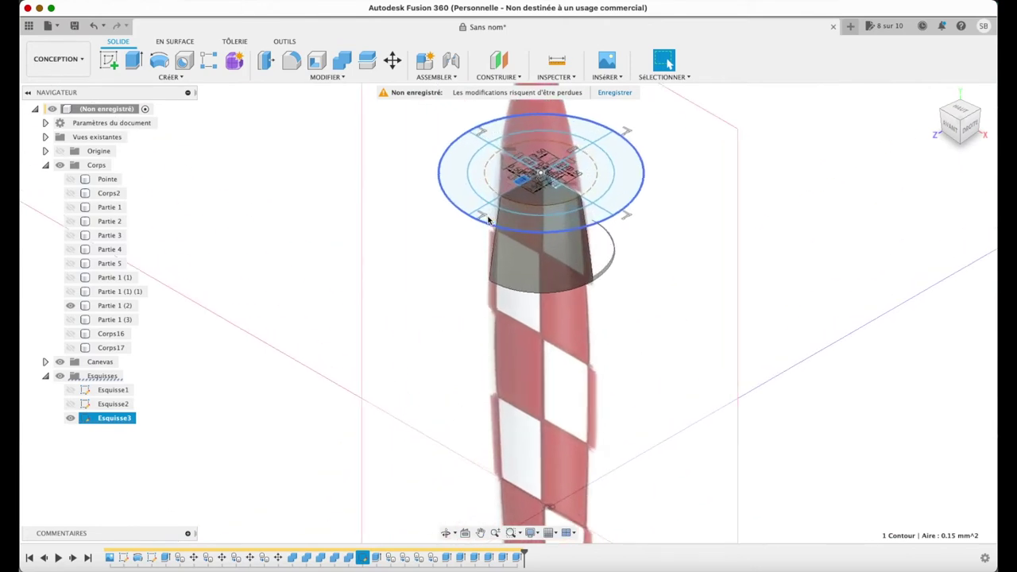
key("e")
left_click(951, 135)
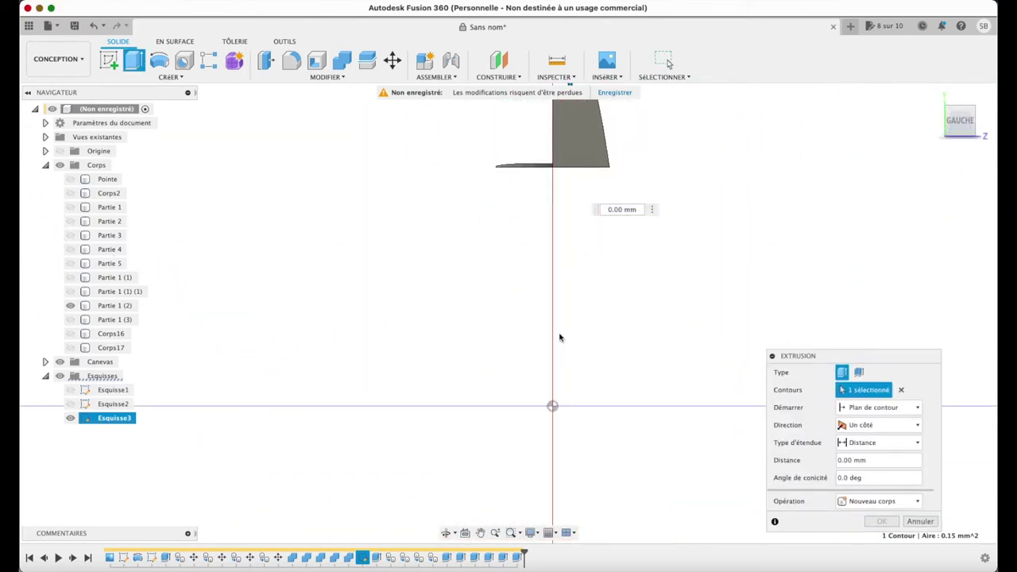
left_click(480, 533)
left_click_drag(579, 234, 574, 382)
key("Escape")
scroll(571, 353, "up", 3)
scroll(570, 352, "up", 2)
scroll(570, 352, "down", 2)
left_click_drag(562, 159, 565, 276)
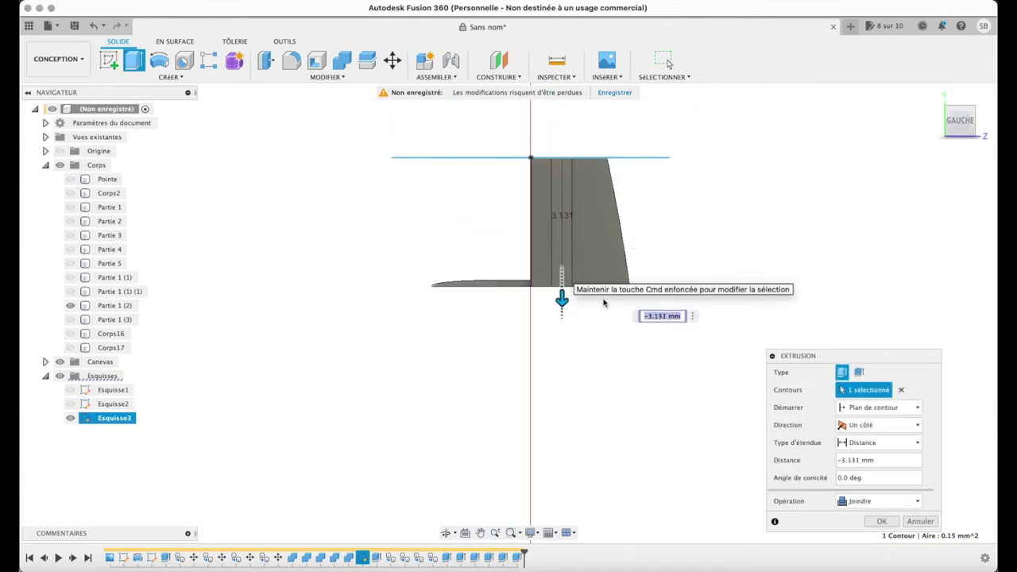
left_click(881, 521)
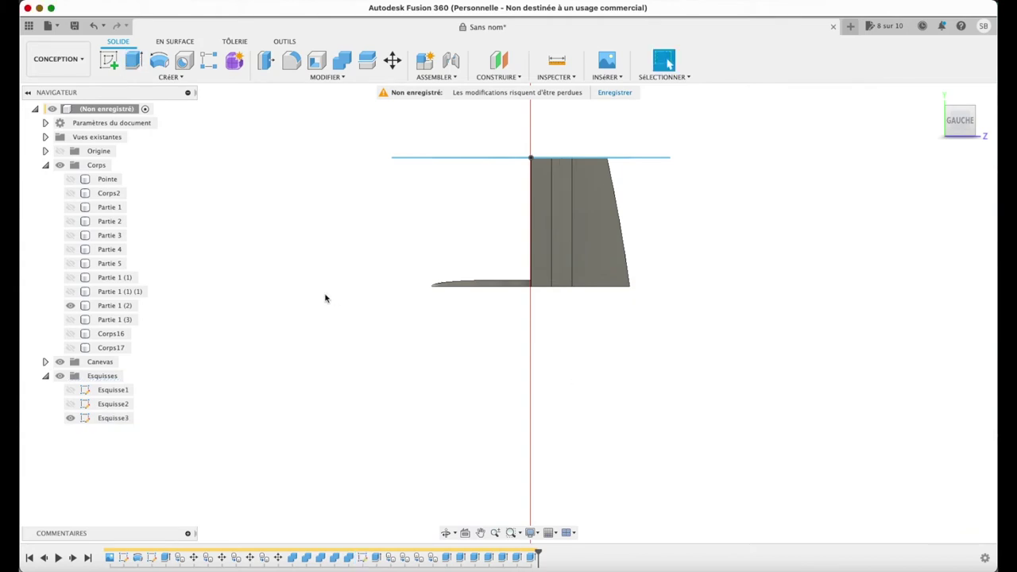
left_click(958, 105)
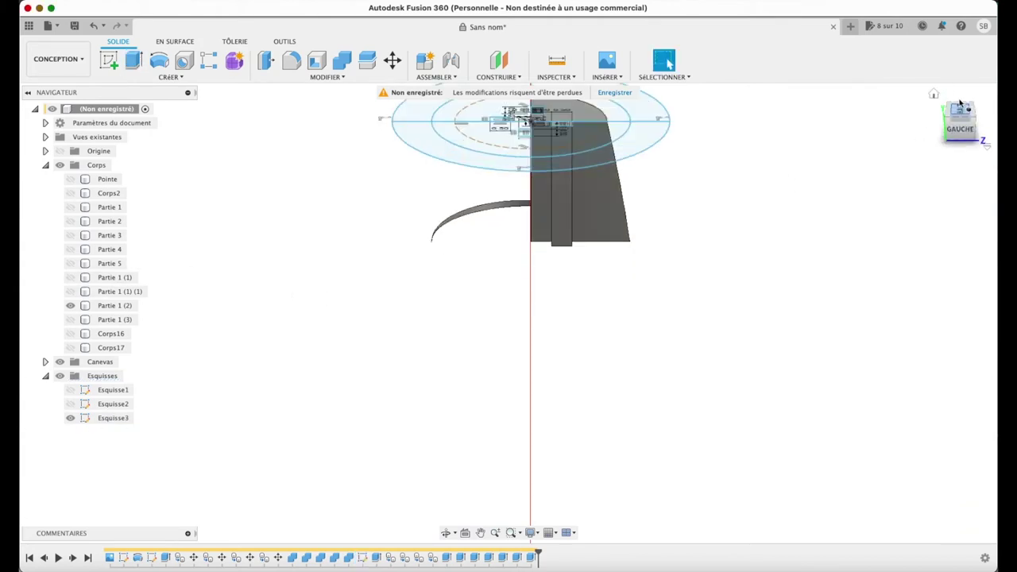
- Show all four quarters and rename three of them Partie 1A, Partie 1B and Partie 1C
left_click(70, 208)
left_click(70, 277)
left_click(74, 292)
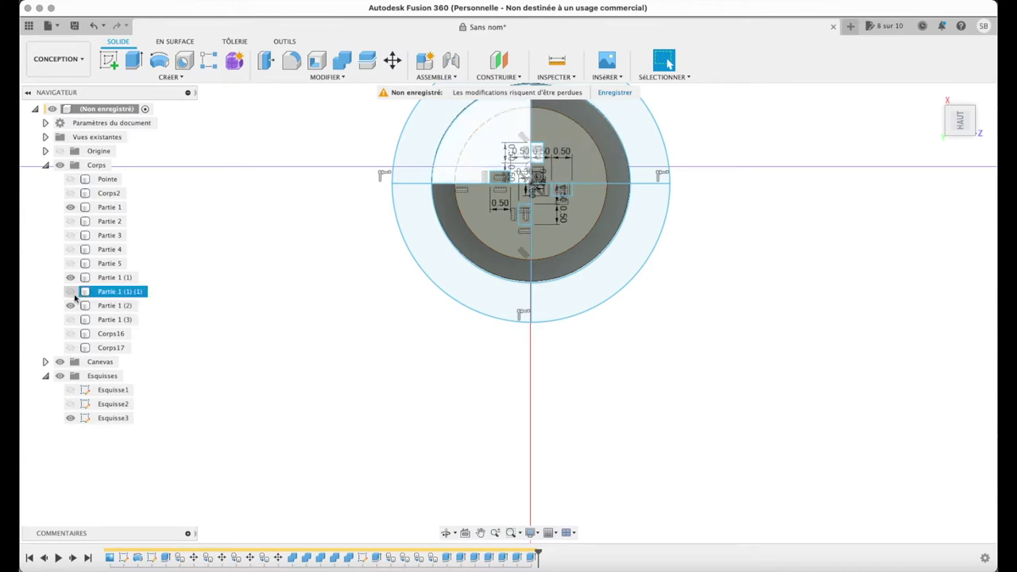
left_click(70, 305)
double_click(111, 278)
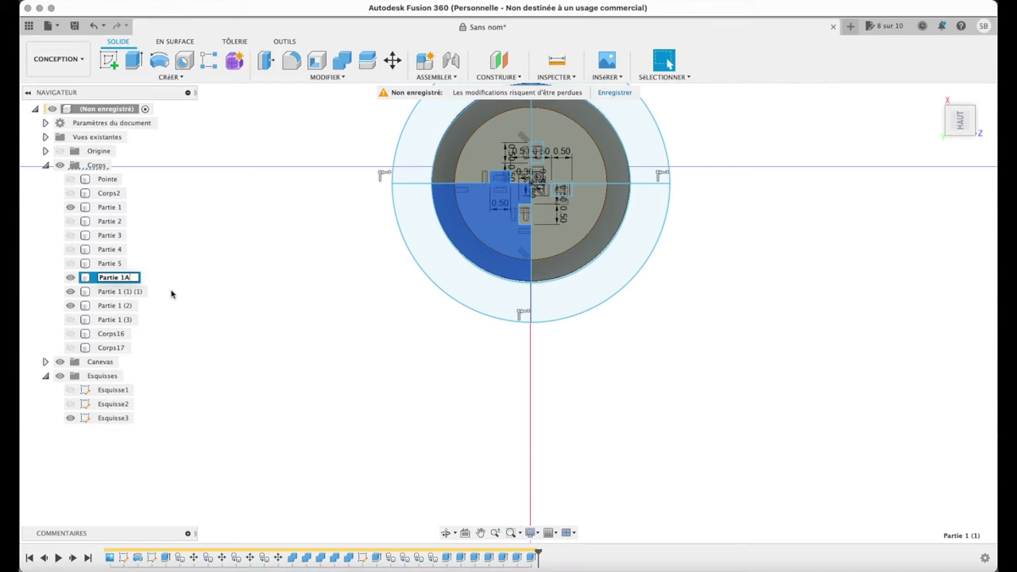
double_click(110, 206)
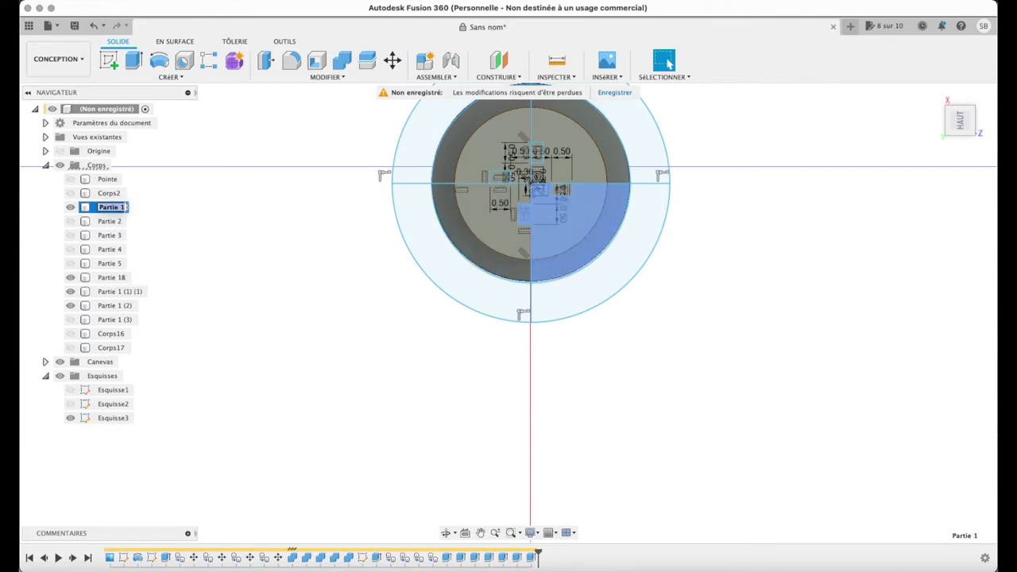
type("A")
left_click(119, 291)
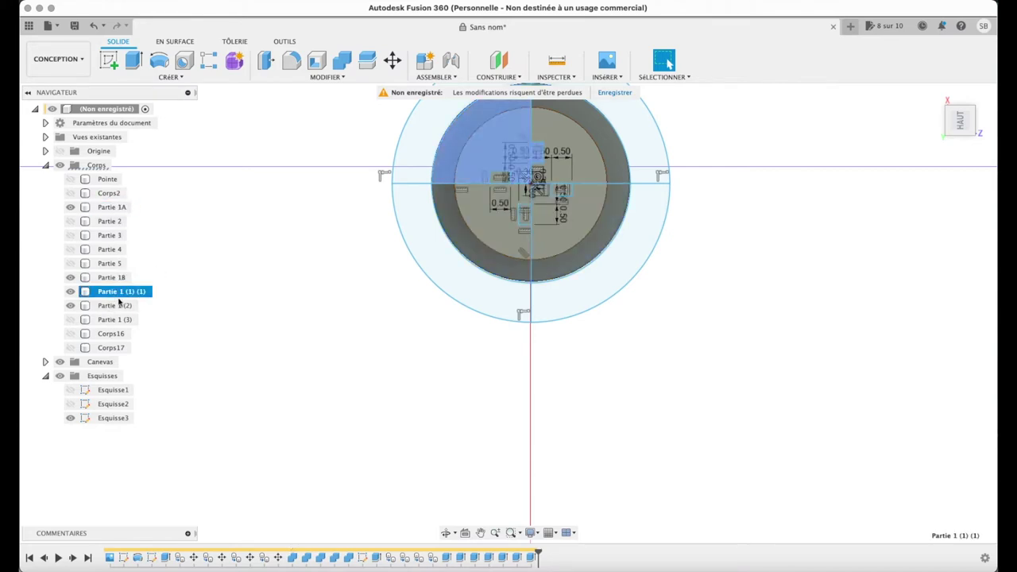
left_click(128, 292)
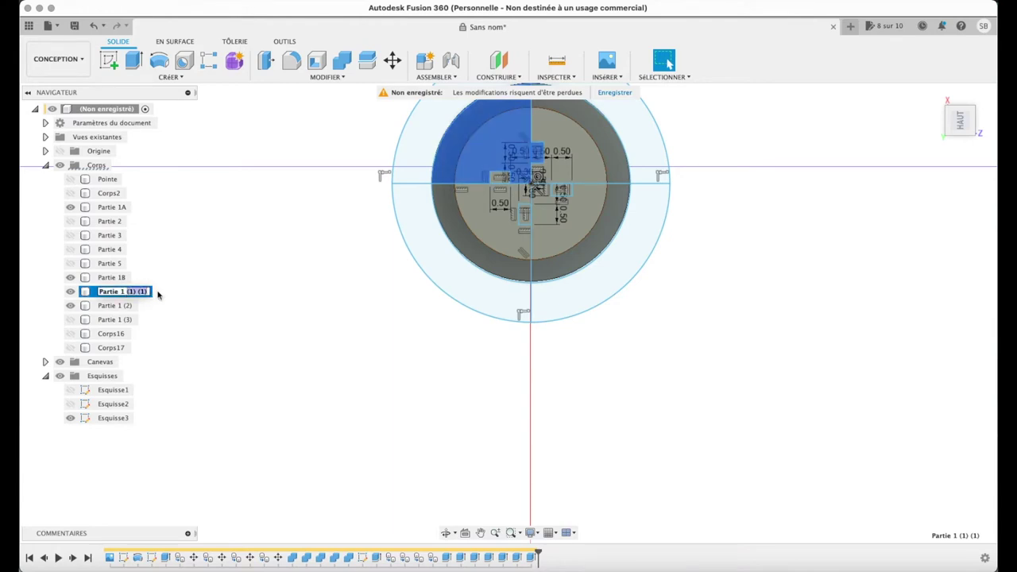
type("C")
key("Return")
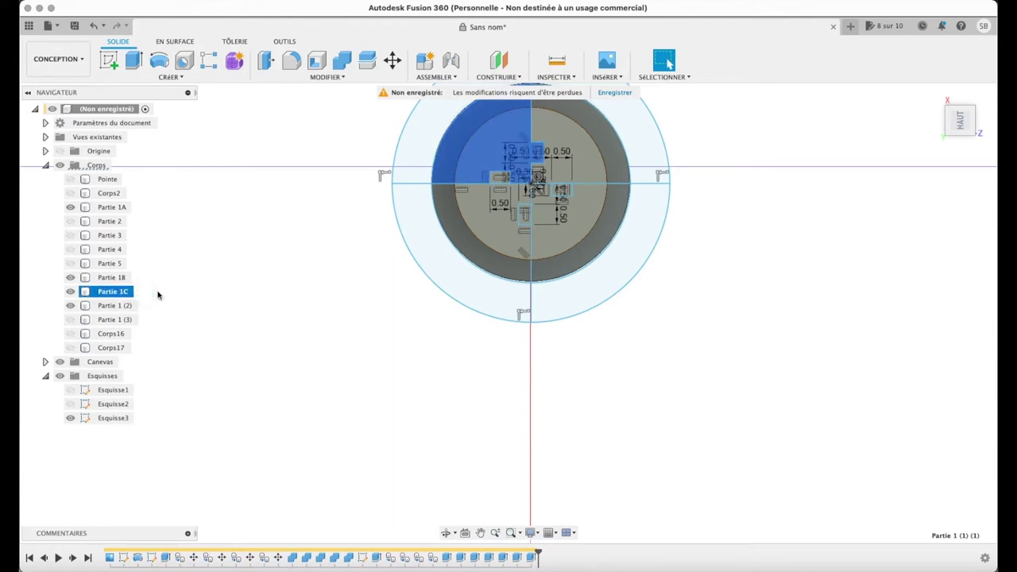
- Drag the bodies into order and rename Partie 1 (2) to Partie 1D
left_click_drag(105, 277, 107, 213)
left_click_drag(113, 308, 115, 247)
double_click(131, 249)
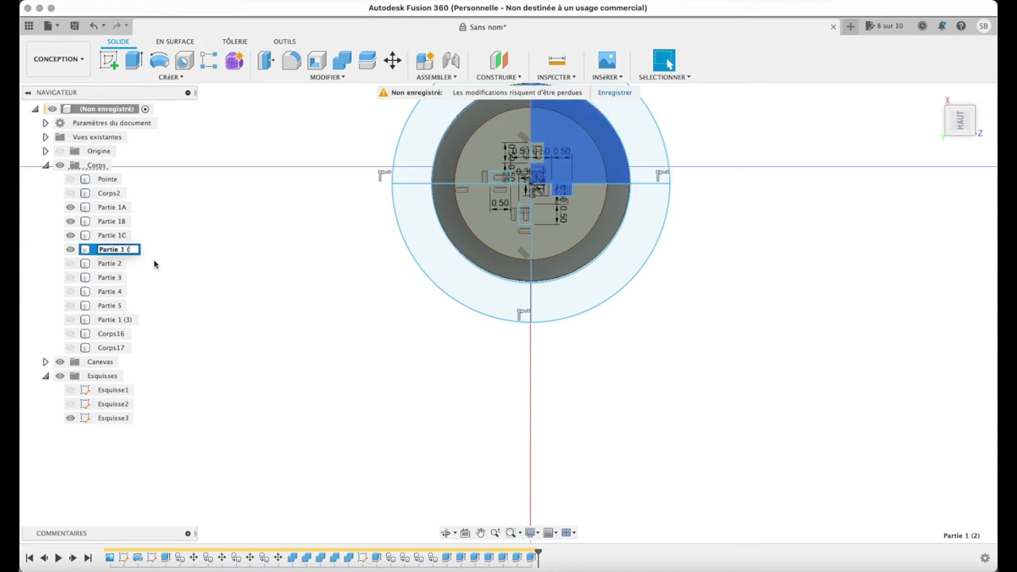
type("D")
key("Return")
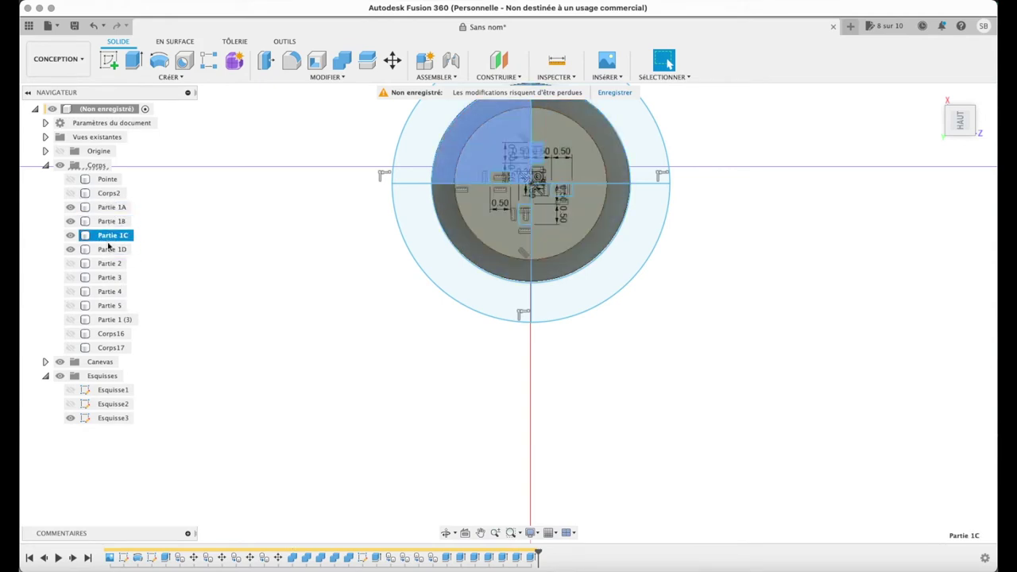
left_click(255, 241)
left_click(934, 95)
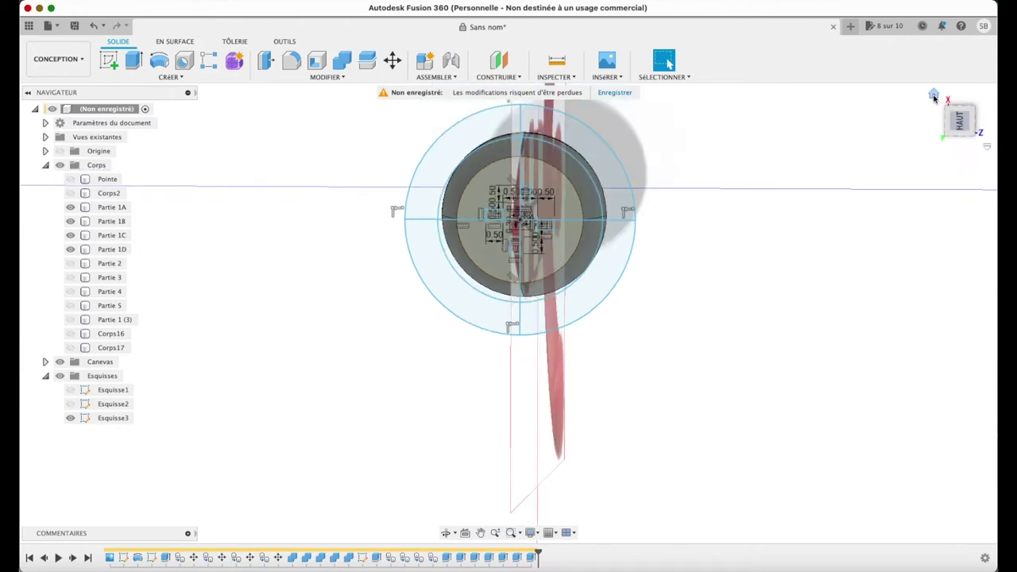
- In the RENDU workspace, hide the Canevas reference rocket image and return to the home view
left_click(58, 58)
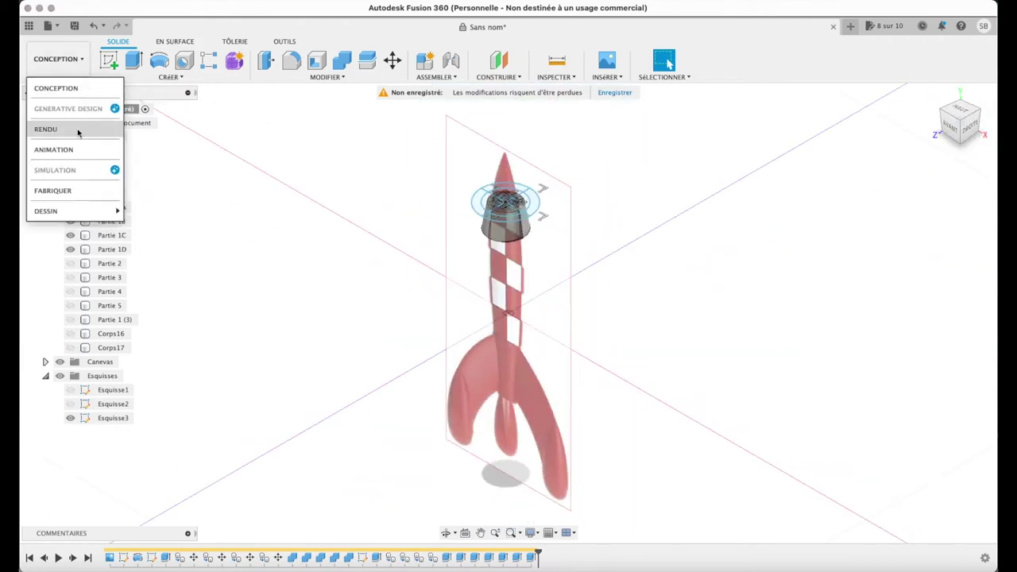
left_click(75, 130)
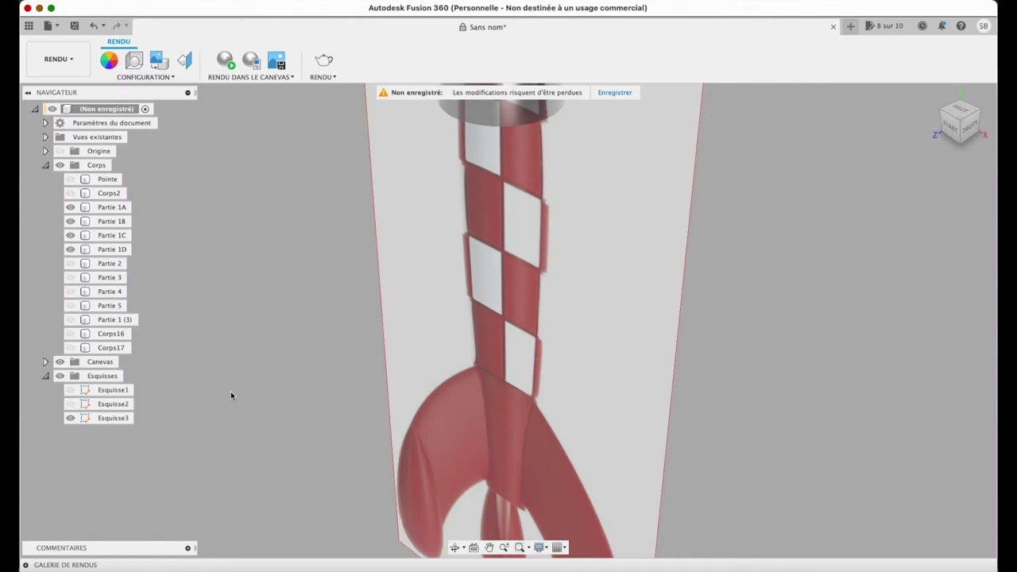
left_click(60, 363)
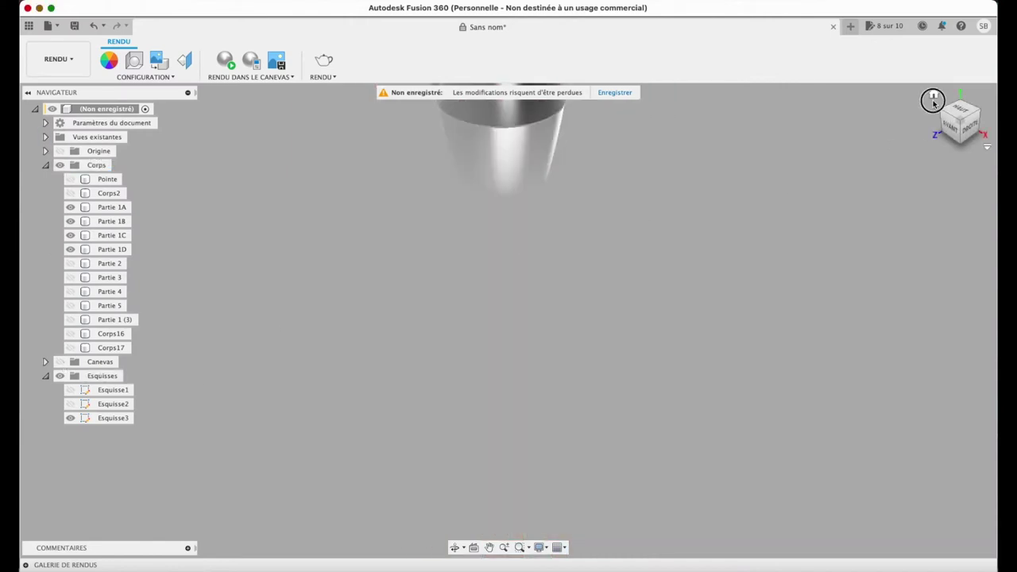
left_click(934, 94)
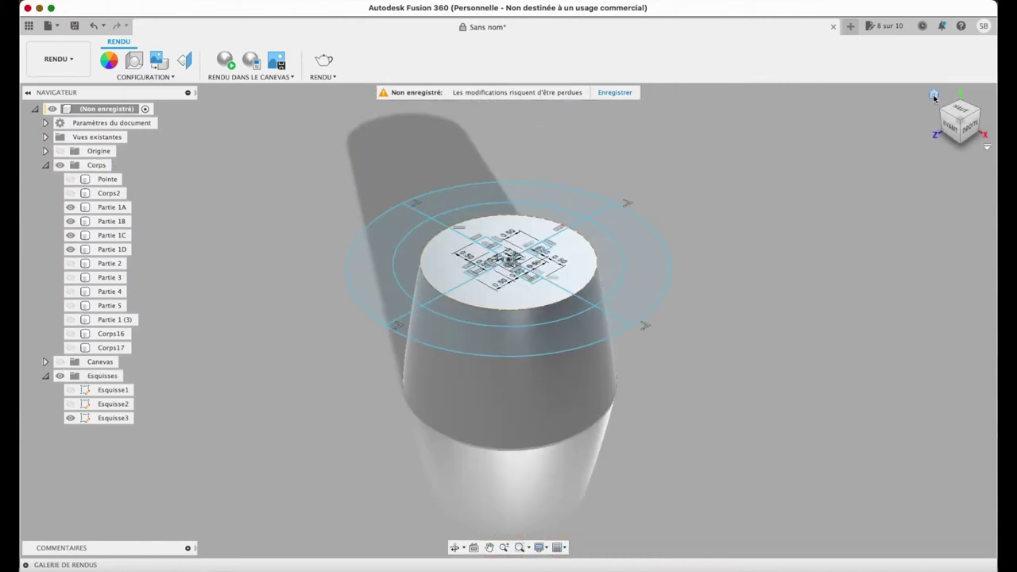
- Toggle Partie 1D off and on, return to CONCEPTION, and show Partie 2 again
left_click(70, 250)
left_click(70, 250)
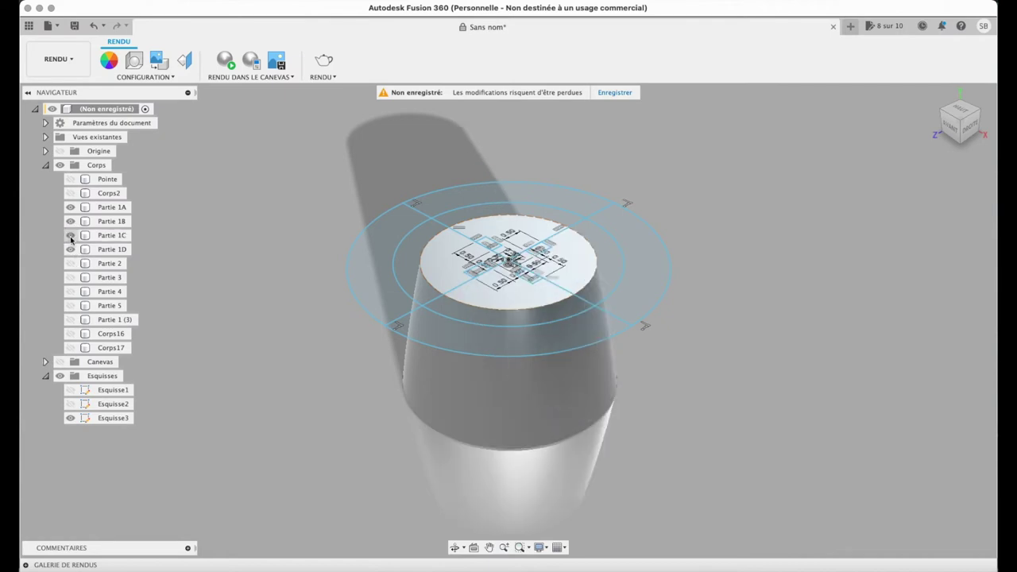
left_click(58, 59)
left_click(74, 92)
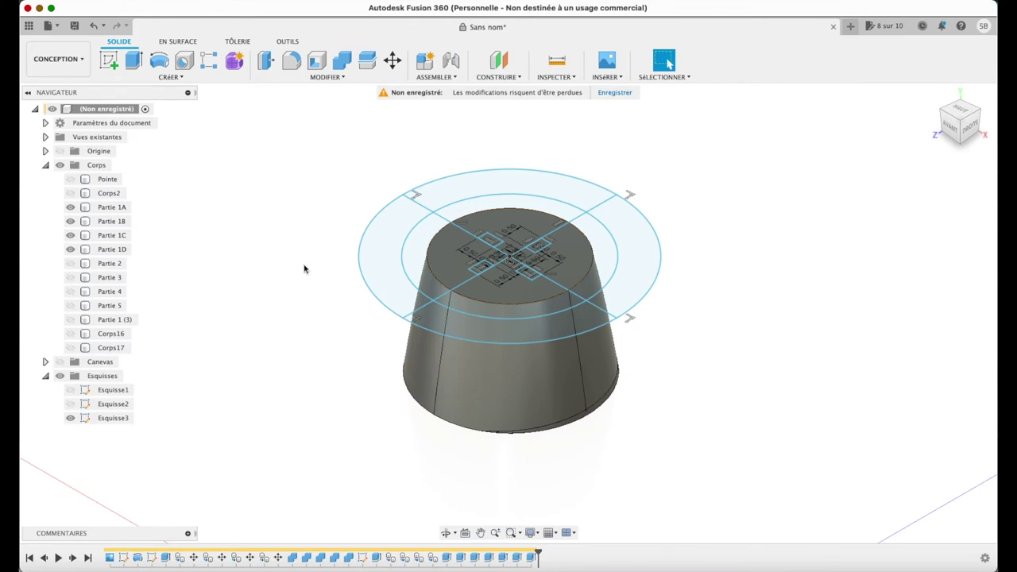
left_click(71, 264)
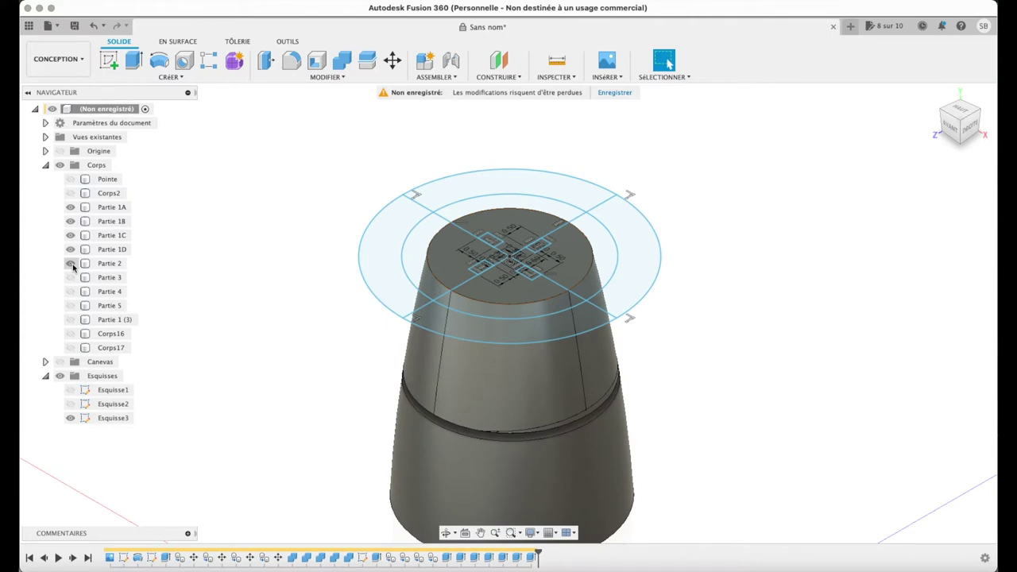
- Hide the four quarter bodies Partie 1A, 1B, 1C and 1D
left_click(70, 208)
left_click(70, 222)
left_click(70, 235)
left_click(70, 250)
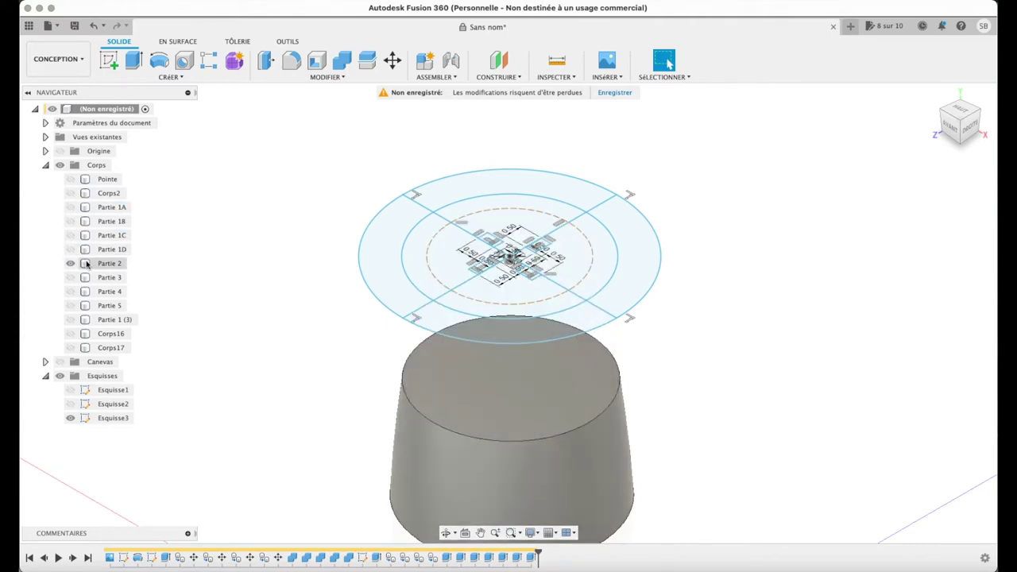
- Copy and paste the Partie 2 body twice to create two duplicates
left_click(111, 265)
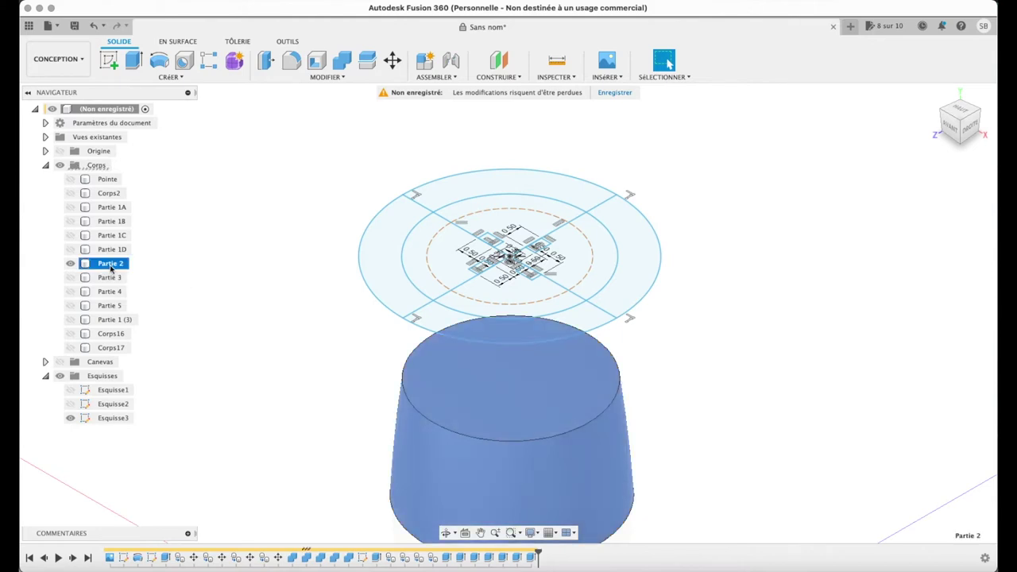
key("super+c")
key("super+v")
key("Return")
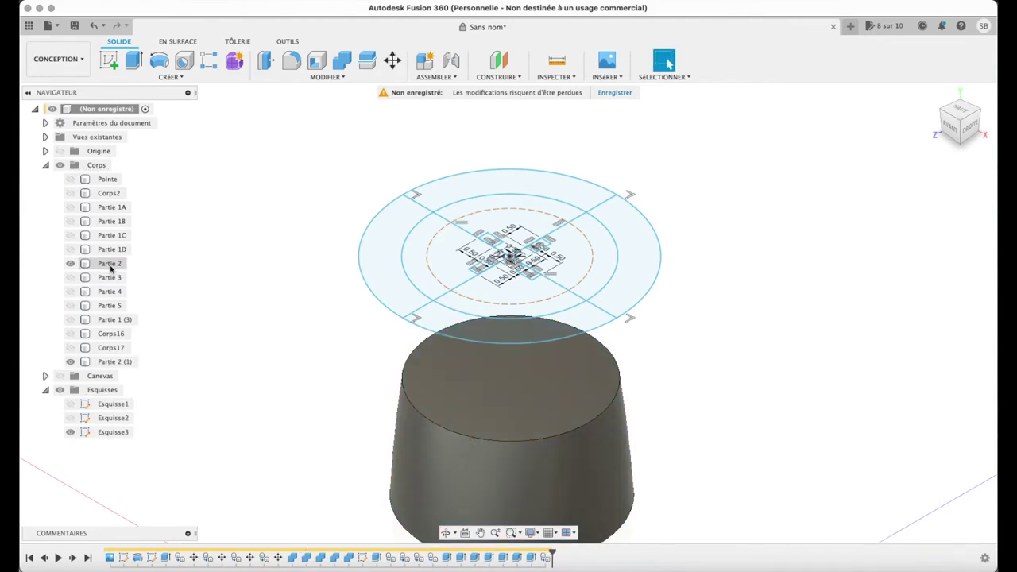
left_click(125, 270)
key("super+c")
key("super+v")
key("Return")
- Paste a third copy of Partie 2 and view the bands from the top
left_click(110, 265)
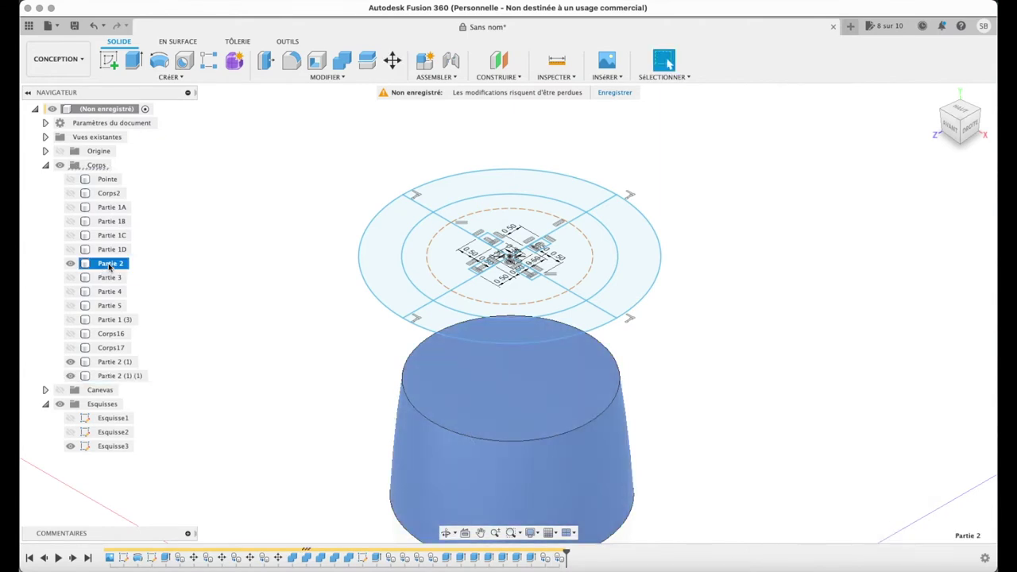
key("super+c")
key("super+v")
key("Return")
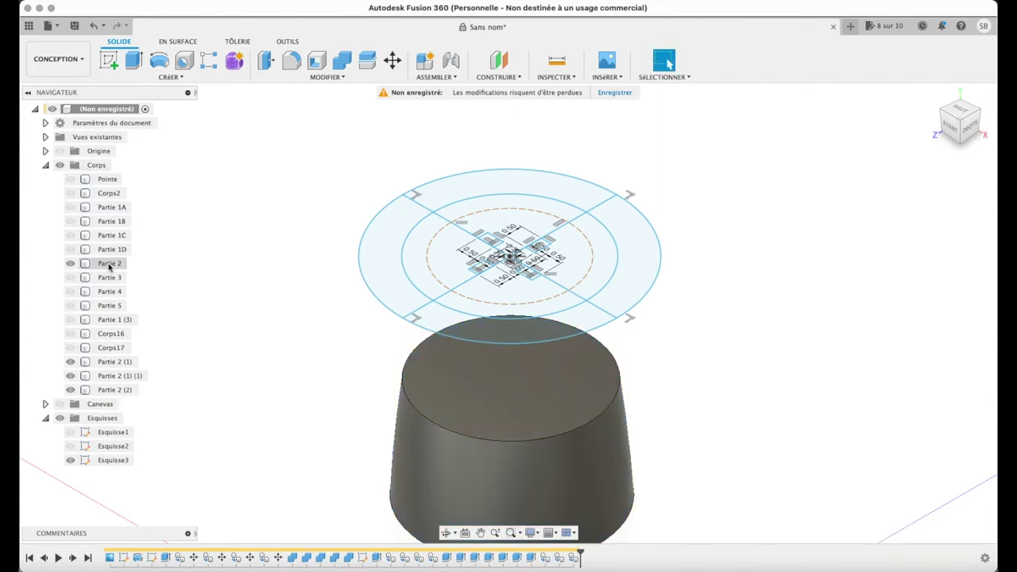
left_click(960, 112)
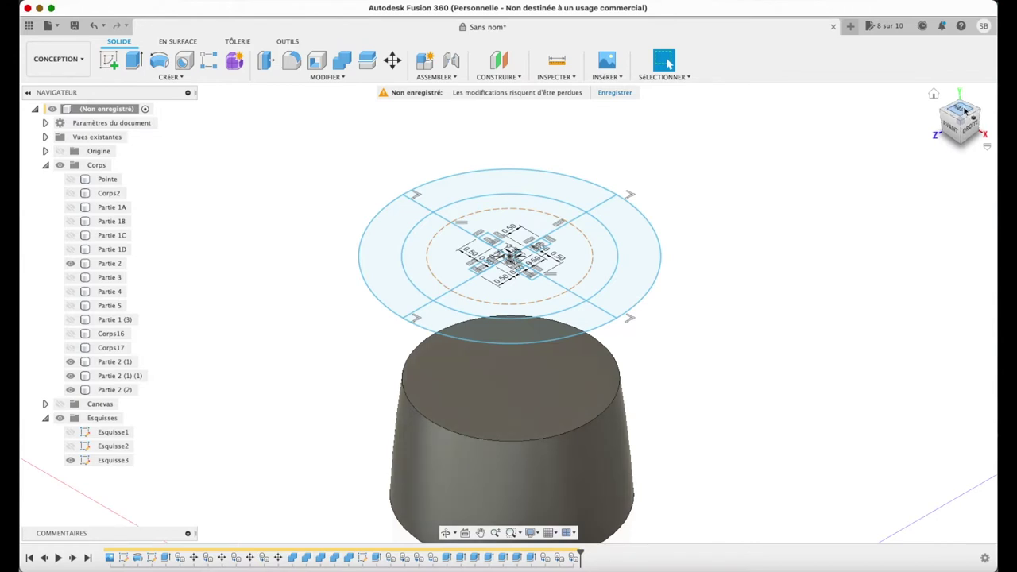
scroll(641, 189, "up", 3)
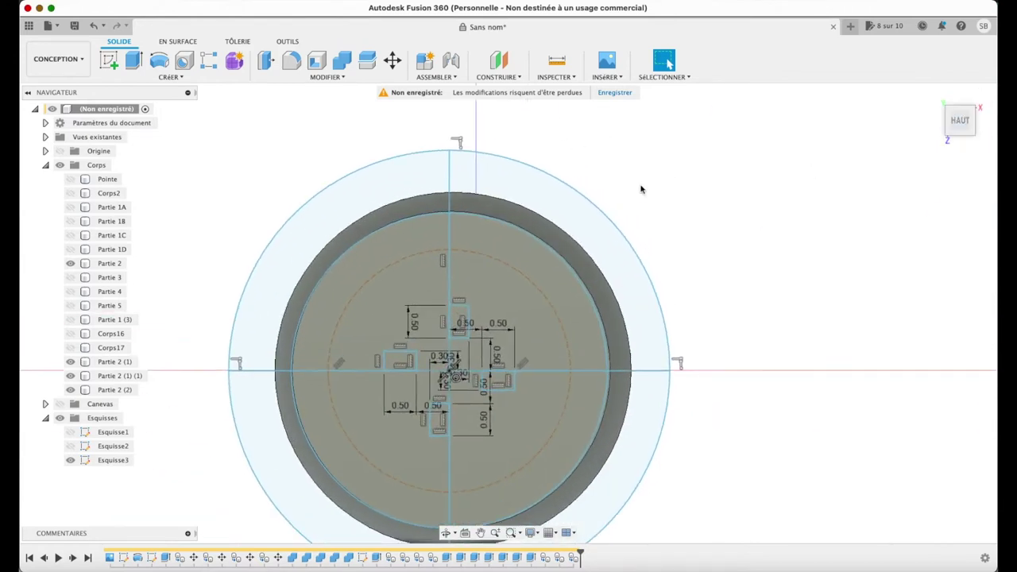
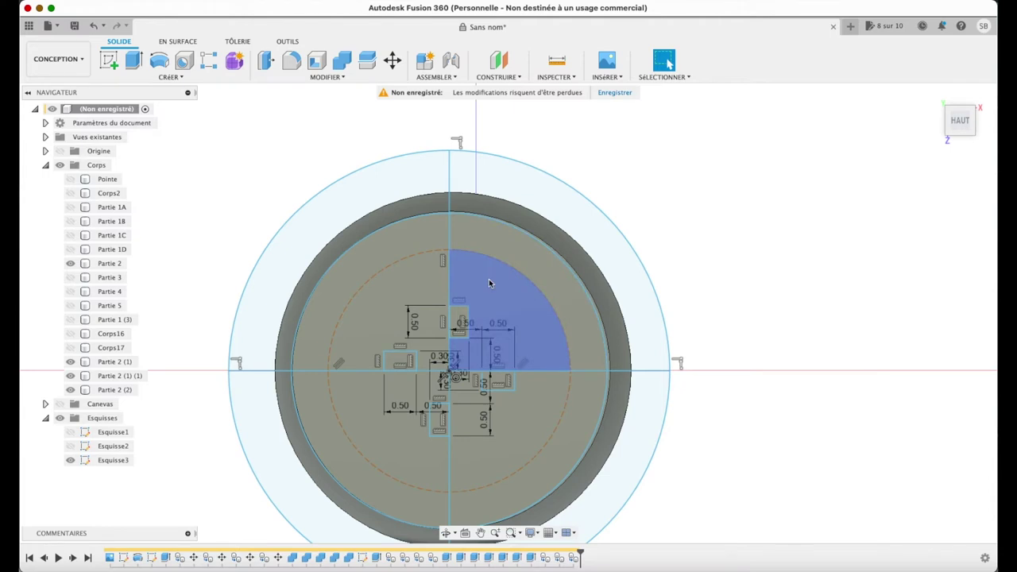
- Select the upper-right and lower-half profiles of Esquisse3 and extrude them as a -7.67 mm cut
left_click(551, 319)
left_click(576, 280, "shift")
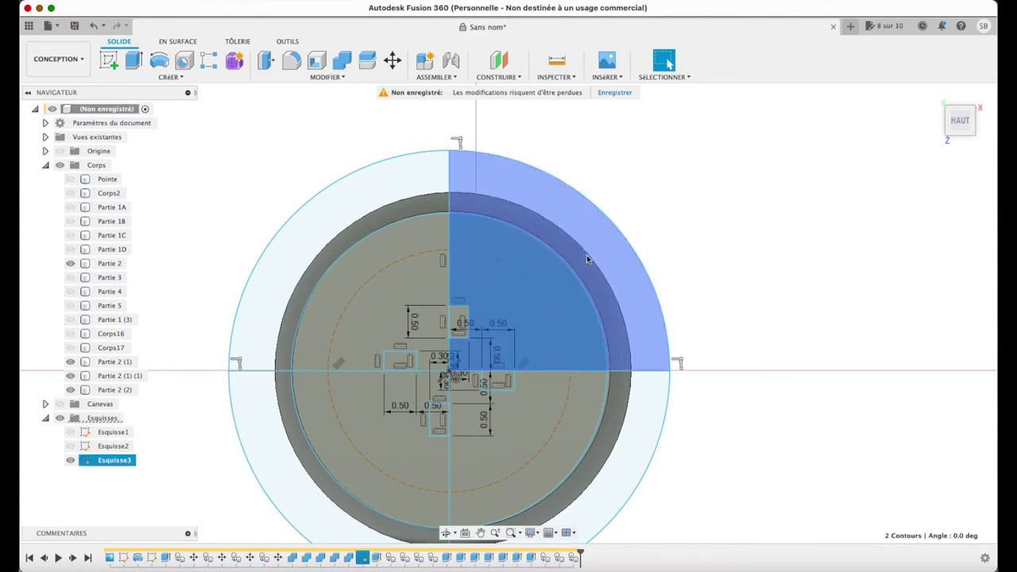
left_click(540, 389, "shift")
left_click(608, 411, "shift")
left_click(411, 484, "shift")
left_click(375, 504, "shift")
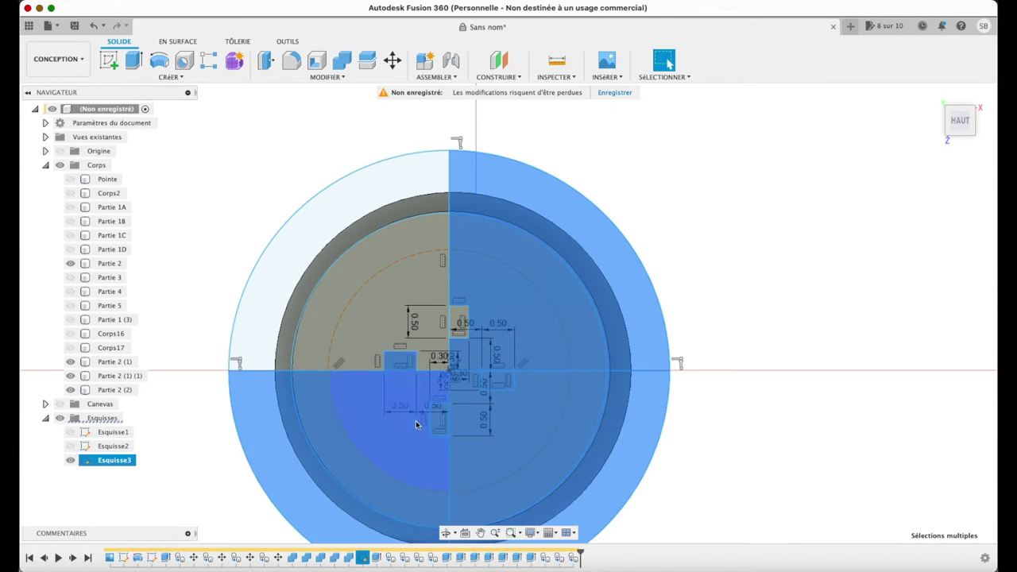
key("e")
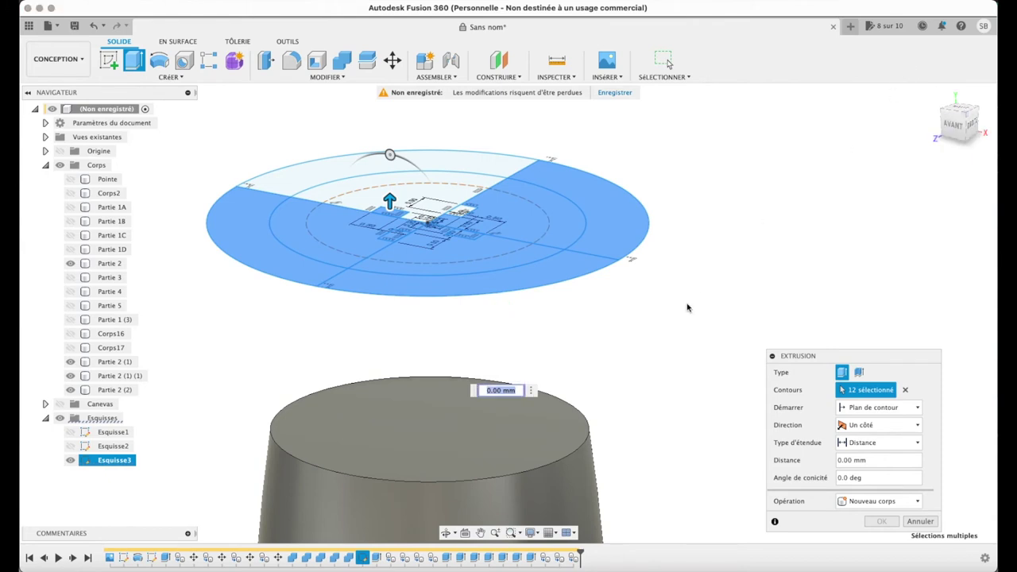
scroll(687, 307, "down", 2)
scroll(688, 308, "down", 2)
scroll(687, 307, "down", 2)
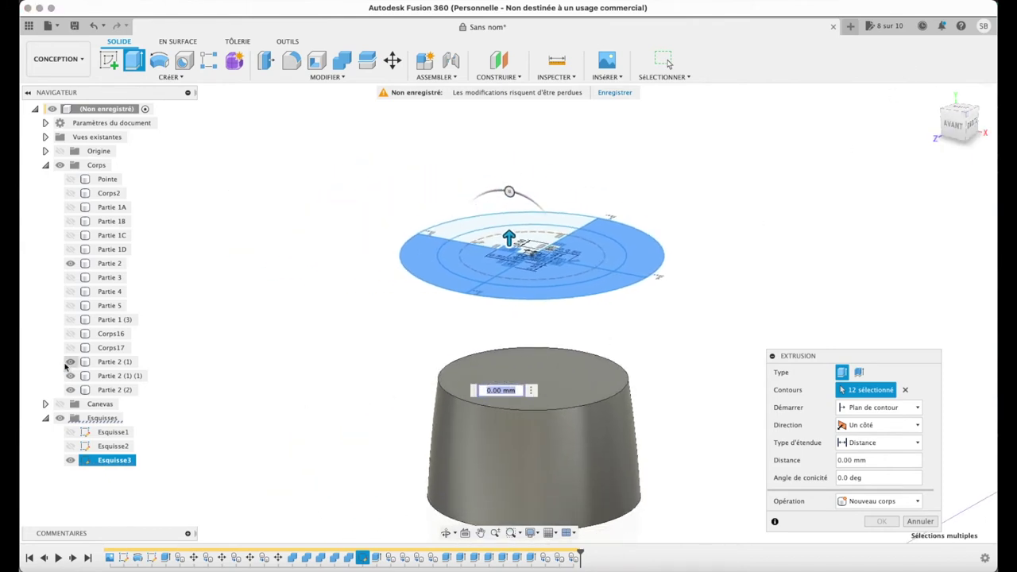
left_click_drag(510, 237, 510, 541)
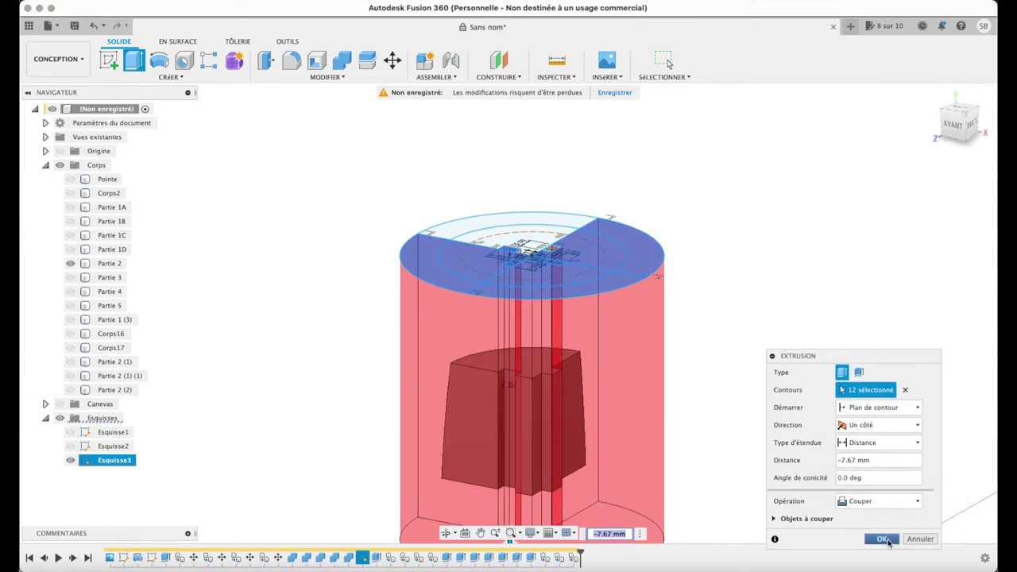
left_click(881, 539)
- Show the Partie 2 (1) body and hide Partie 2
left_click(74, 363)
left_click(70, 362)
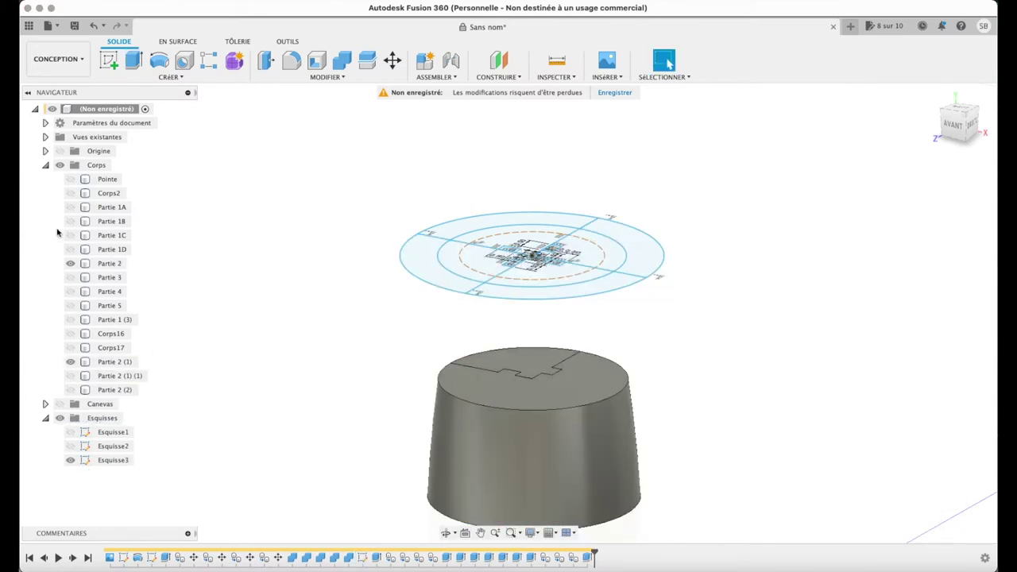
left_click(70, 263)
- From the top view, select the left-side profiles of Esquisse3, then check the Partie 2 body
left_click(960, 111)
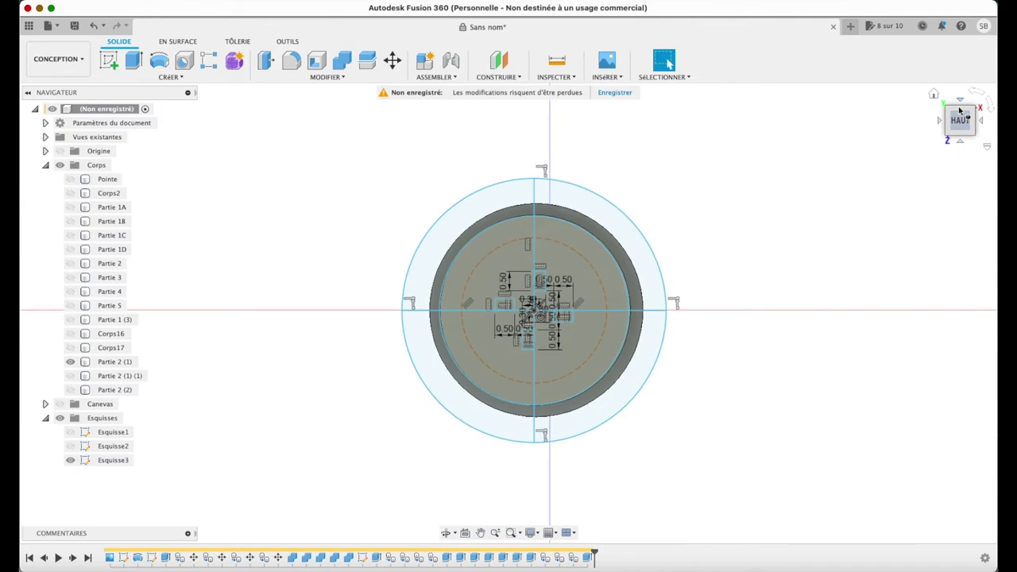
left_click(594, 287)
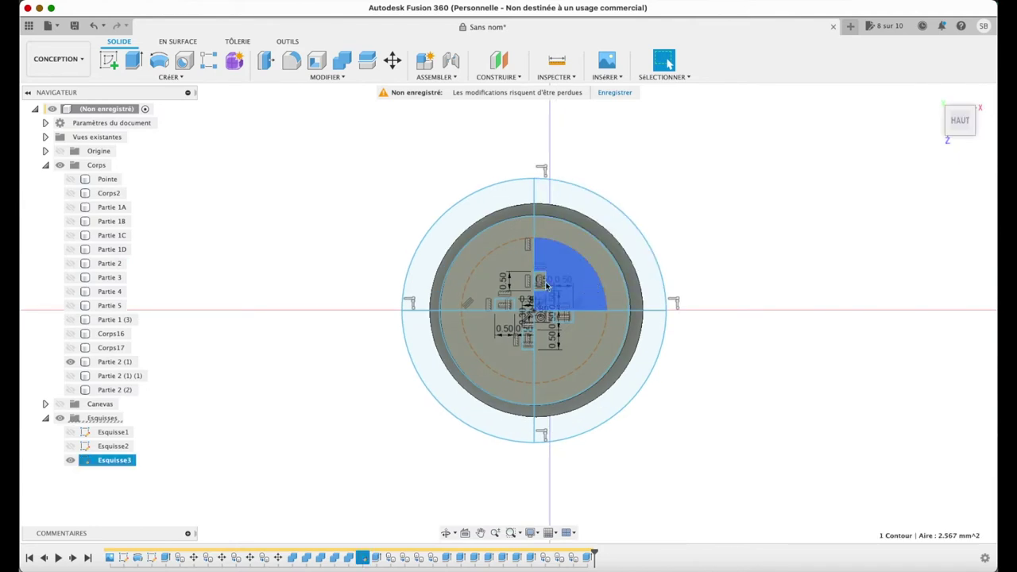
left_click(515, 230)
left_click(493, 219)
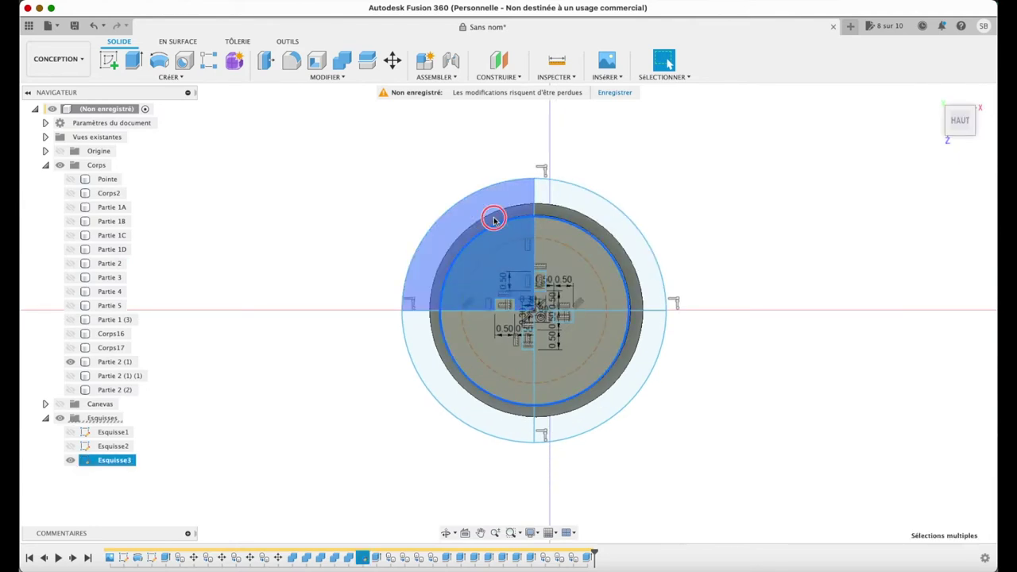
left_click(432, 357)
left_click(495, 343)
left_click(509, 302)
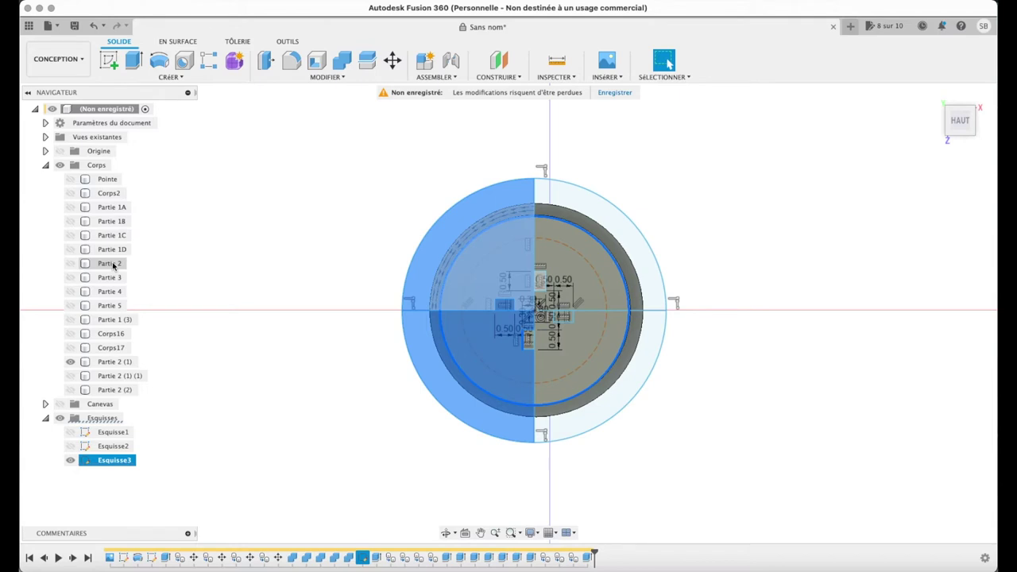
left_click(113, 264)
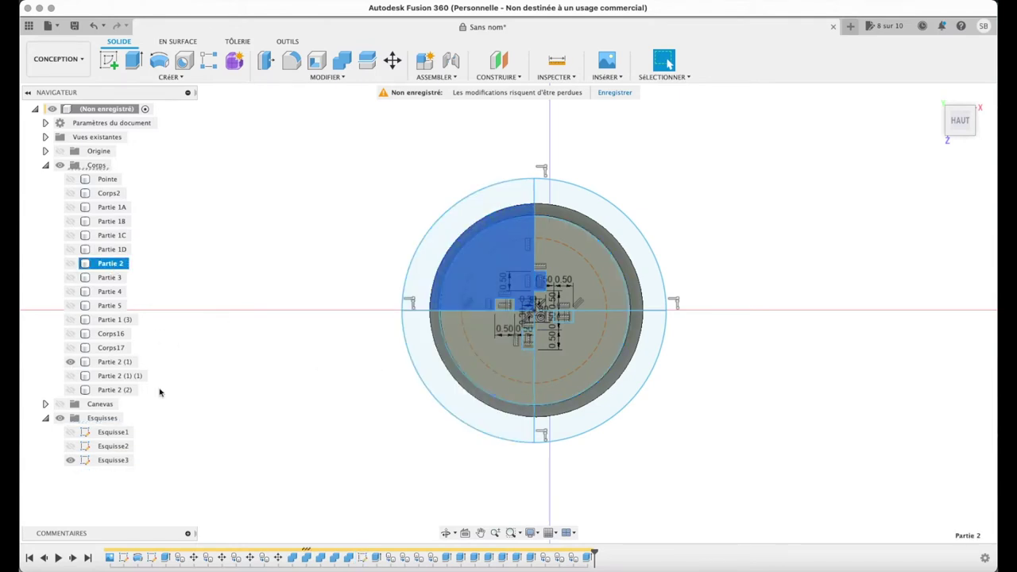
- Select the left and lower-right profiles of Esquisse3 for an extrusion, adding the missing regions
left_click(477, 349, "shift")
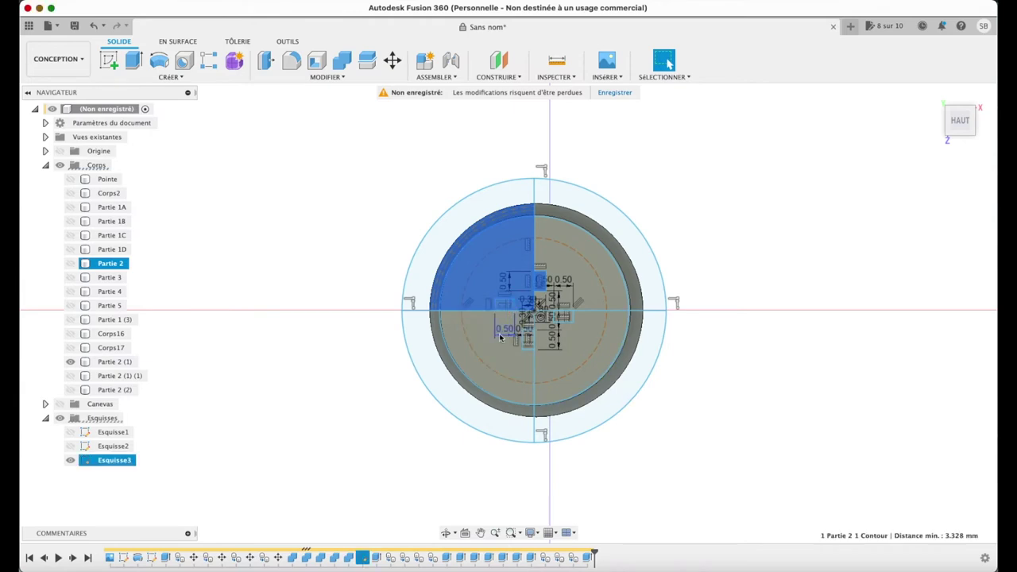
left_click(453, 382, "shift")
left_click(426, 227, "shift")
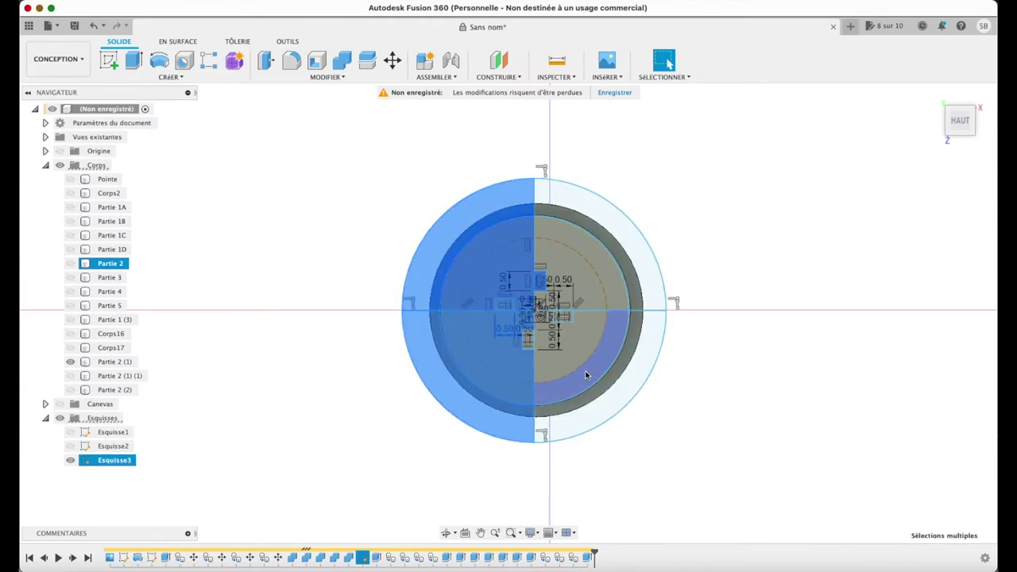
left_click(613, 341, "shift")
left_click(636, 363, "shift")
key("e")
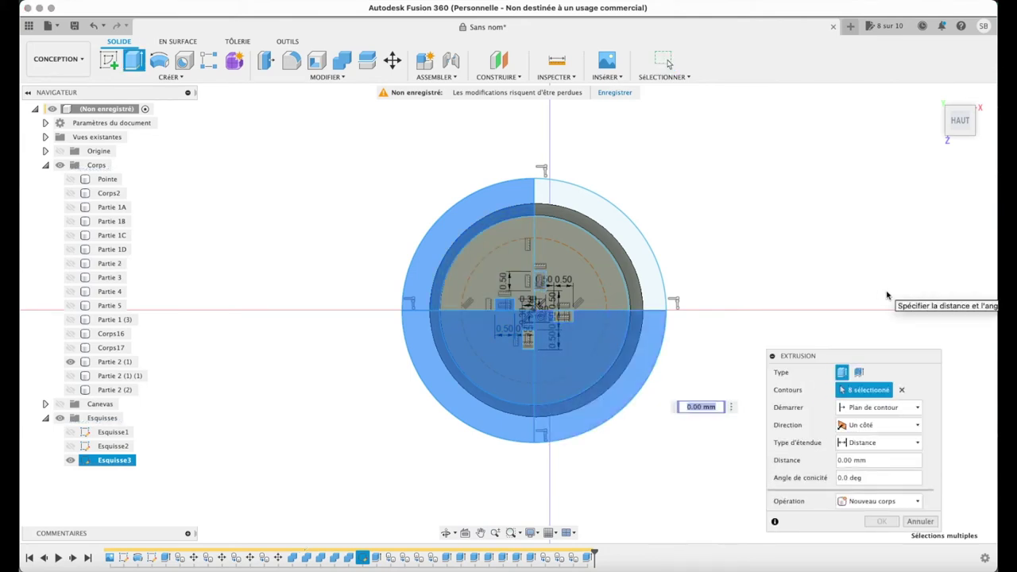
left_click(499, 250)
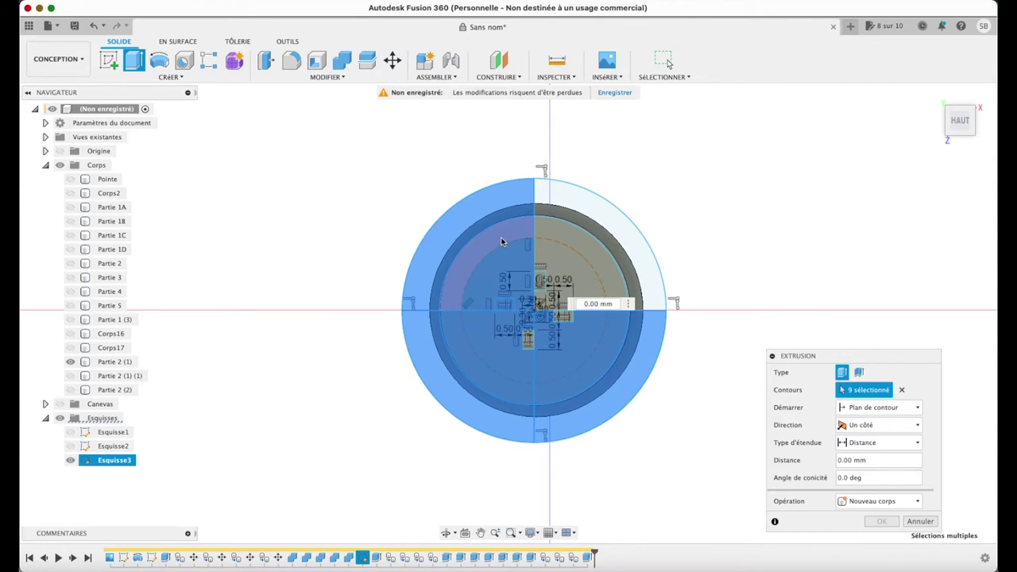
left_click(597, 316)
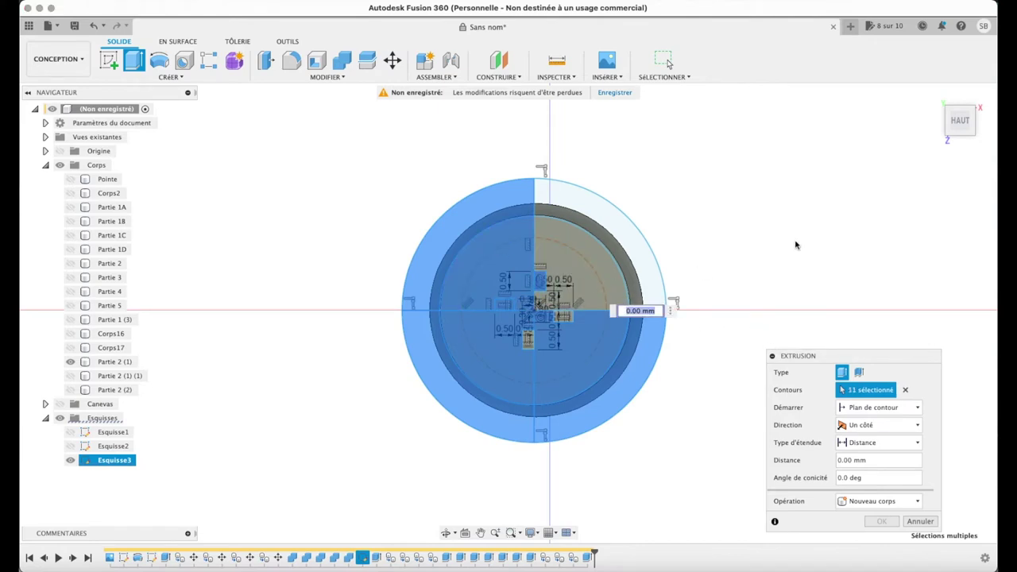
left_click(539, 343)
- Cut the extrusion down through Partie 2 (1), then show Partie 2 (1) (1) and hide Partie 2 (1)
left_click(938, 92)
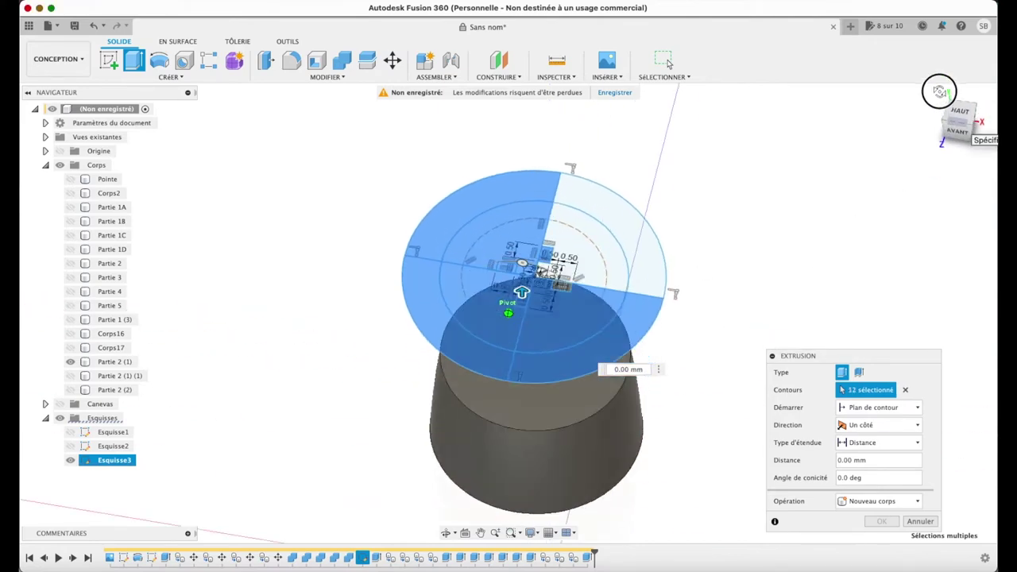
left_click_drag(522, 283, 528, 526)
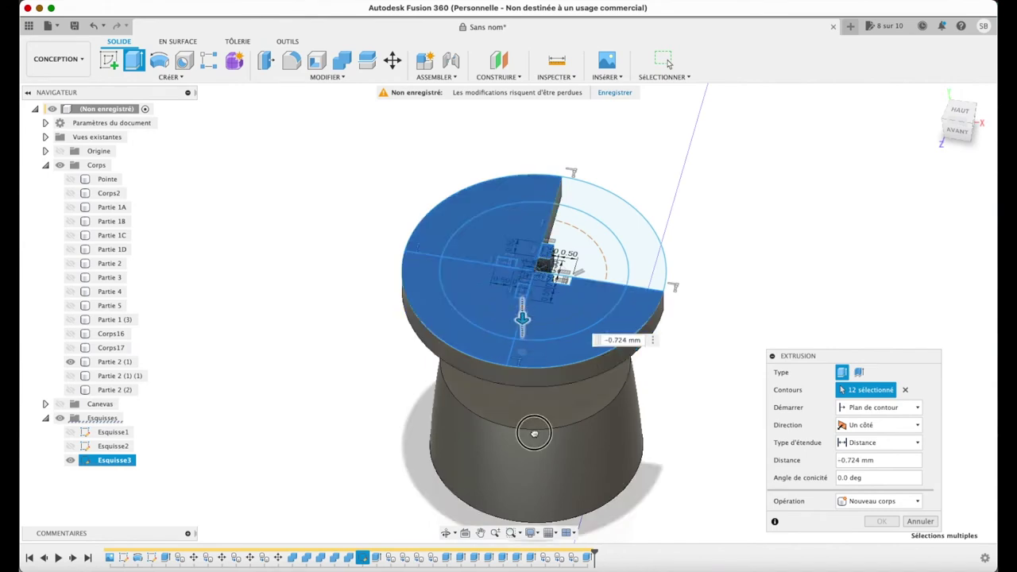
left_click(882, 539)
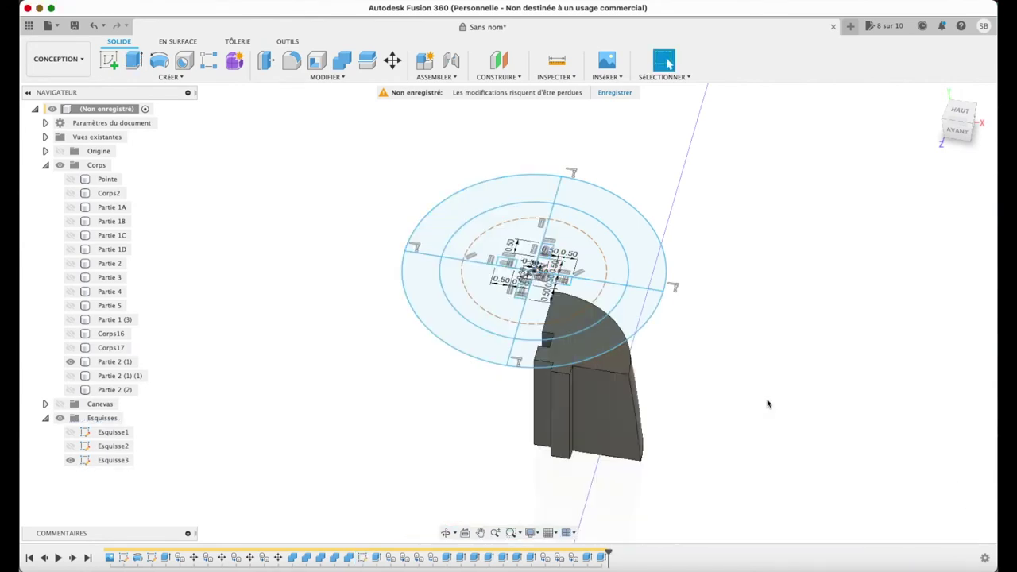
left_click(70, 376)
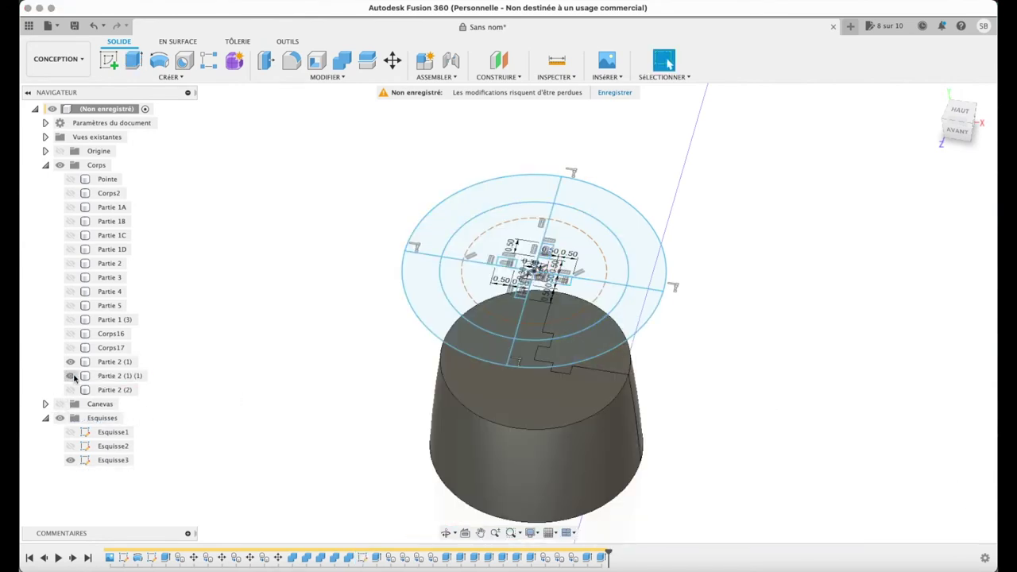
left_click(70, 361)
- Show Partie 2 (1) again and, from the top, select the upper-half and lower-left profiles
left_click(70, 361)
left_click(958, 113)
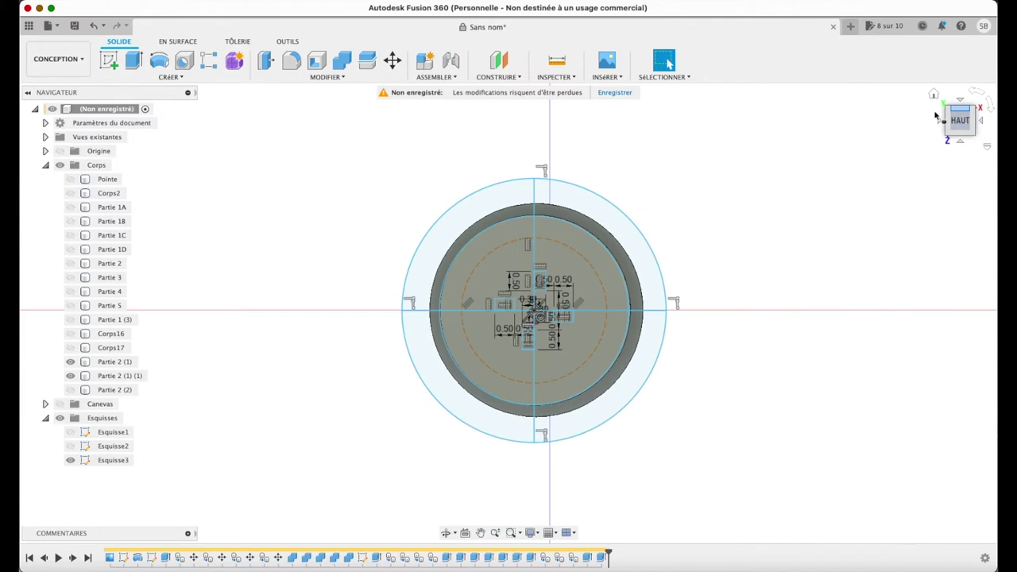
left_click(575, 276)
left_click(628, 262)
left_click(491, 205)
left_click(499, 286)
left_click(442, 354)
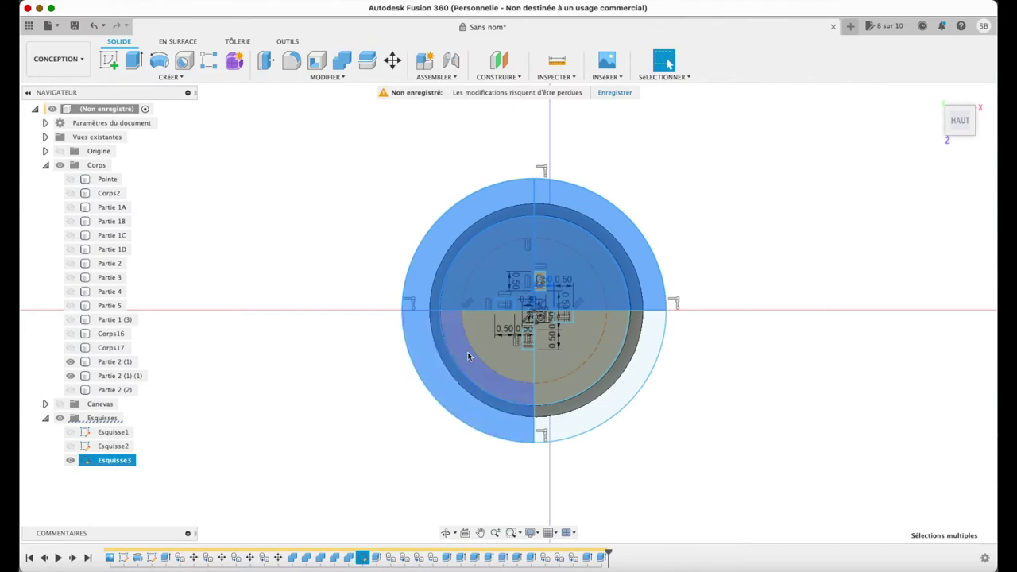
left_click(508, 354)
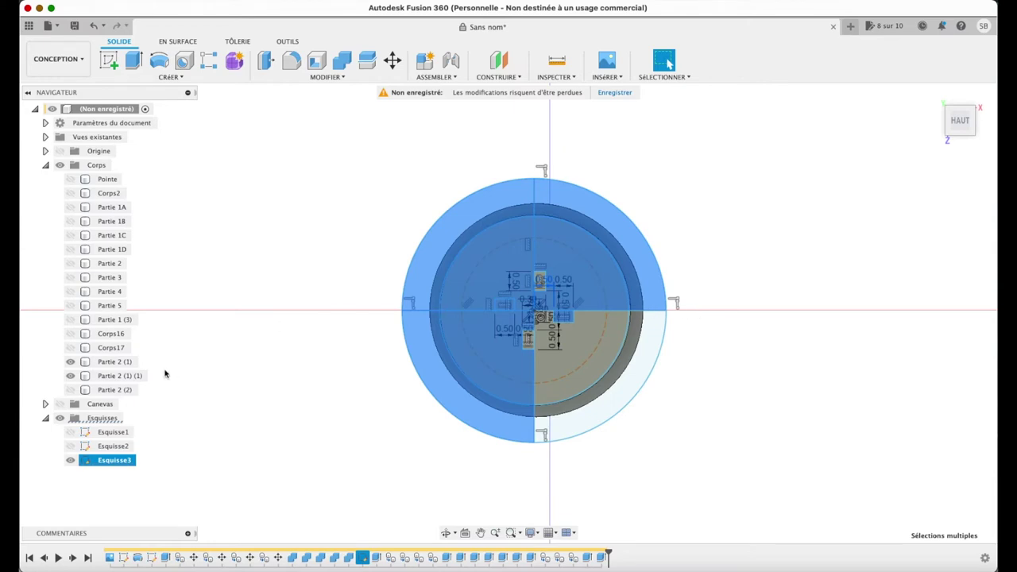
- Extrude the profiles plus the central profile as an 8.505 mm cut
key("e")
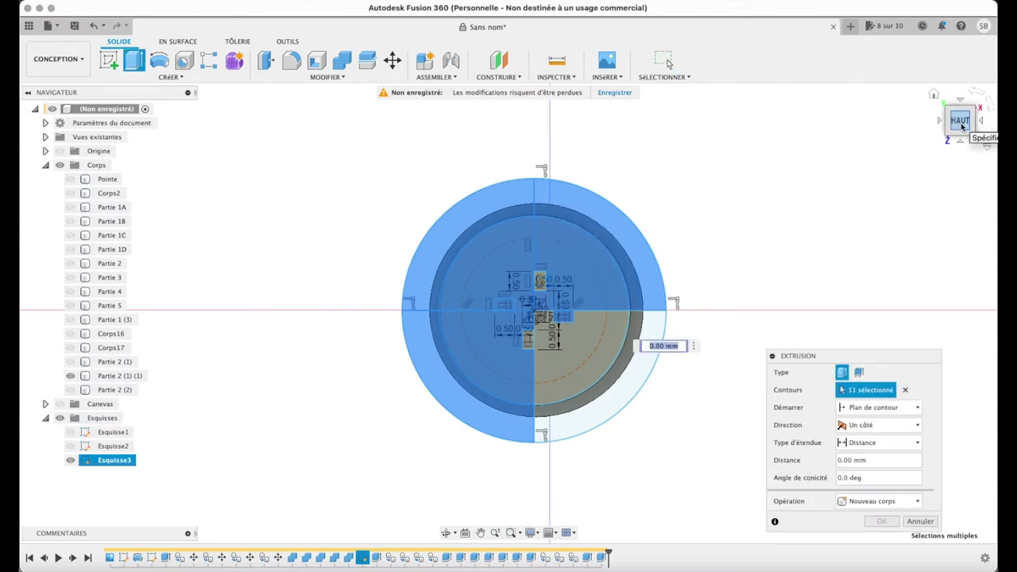
left_click(934, 95)
left_click_drag(562, 318, 604, 530)
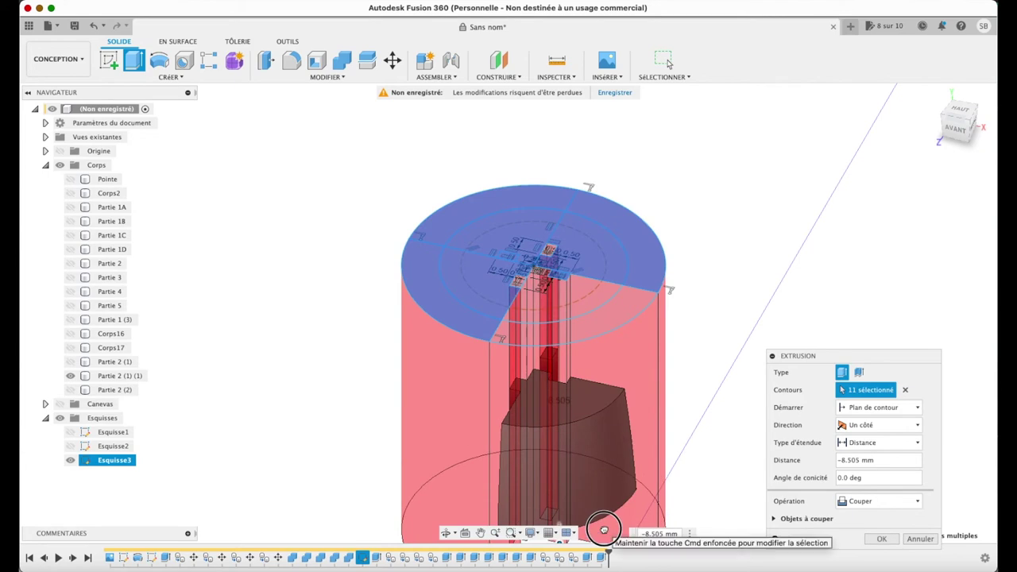
left_click(540, 272)
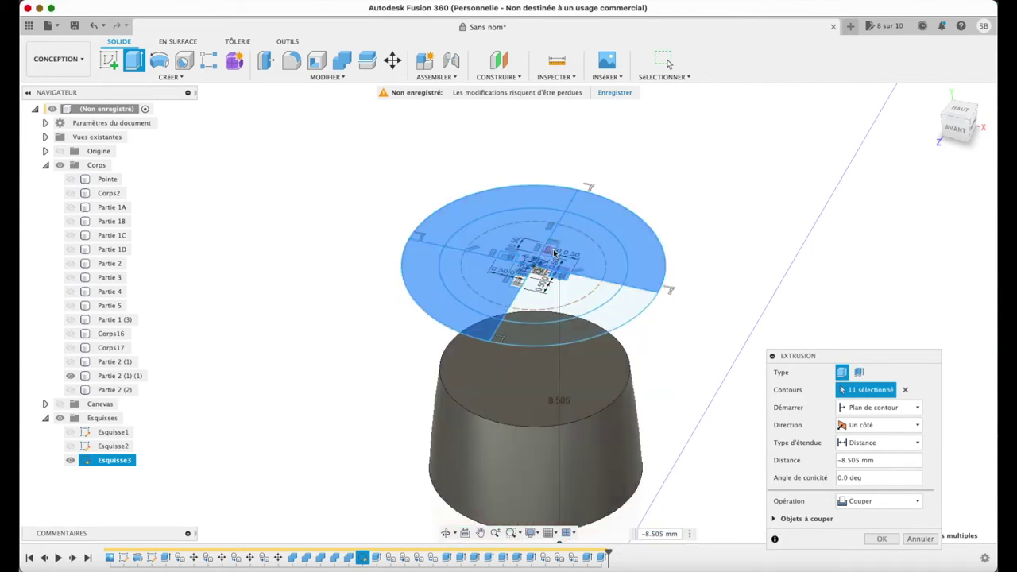
left_click(882, 539)
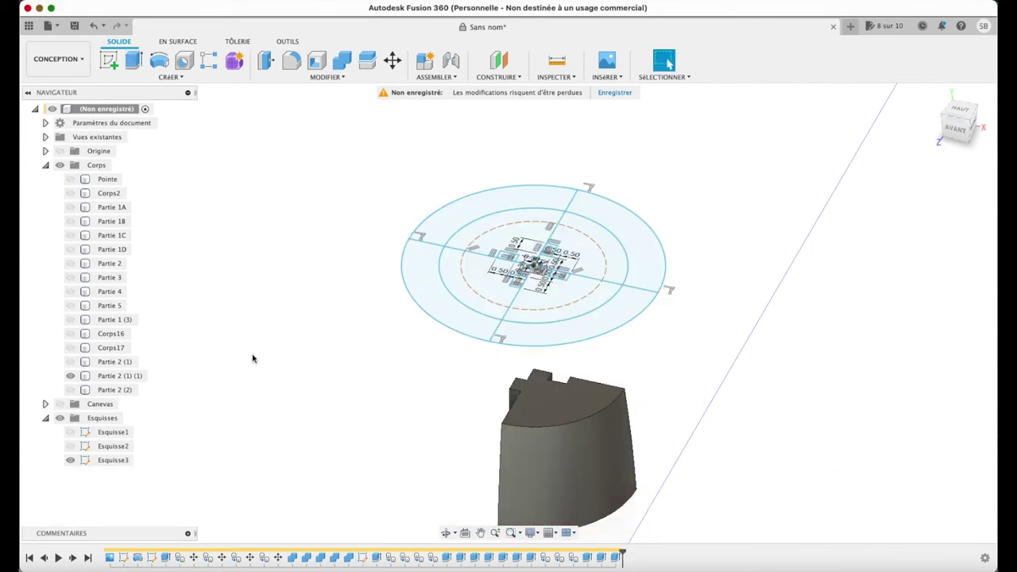
left_click(960, 112)
- Hide Partie 2 and Partie 2 (1) so that Partie 2 (2) is shown
left_click(71, 362)
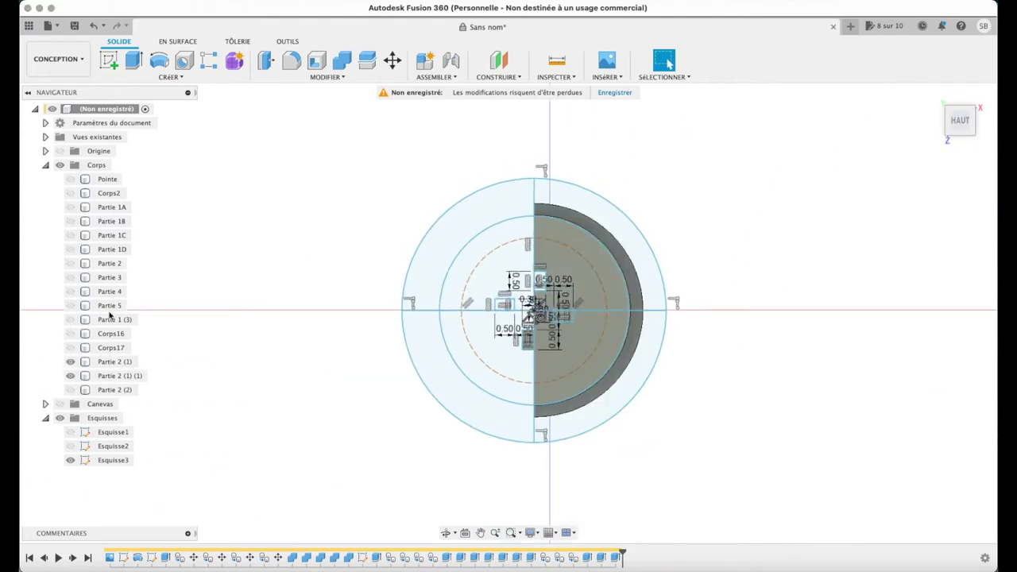
left_click(71, 263)
left_click(70, 263)
left_click(71, 361)
left_click(71, 377)
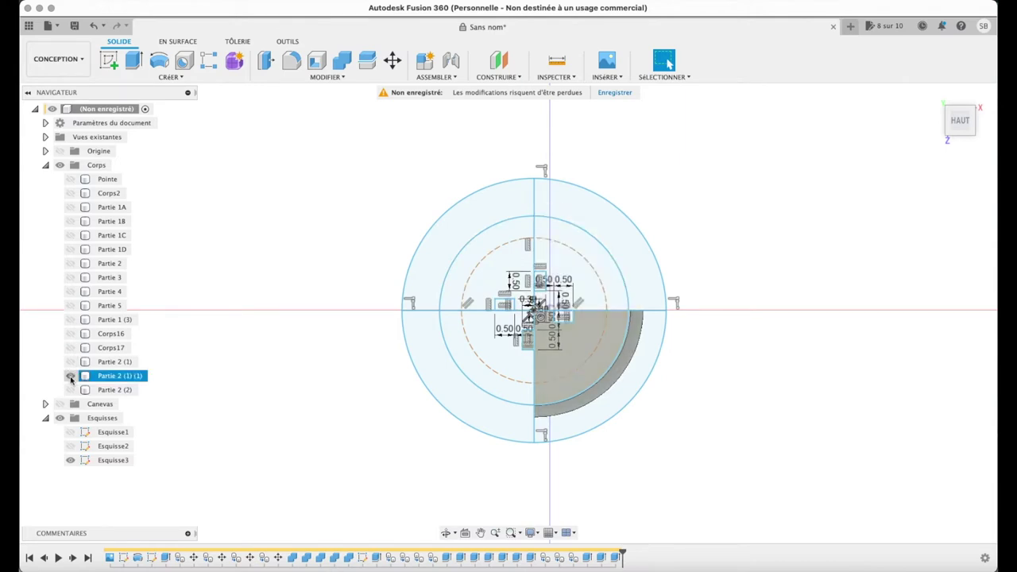
left_click(71, 390)
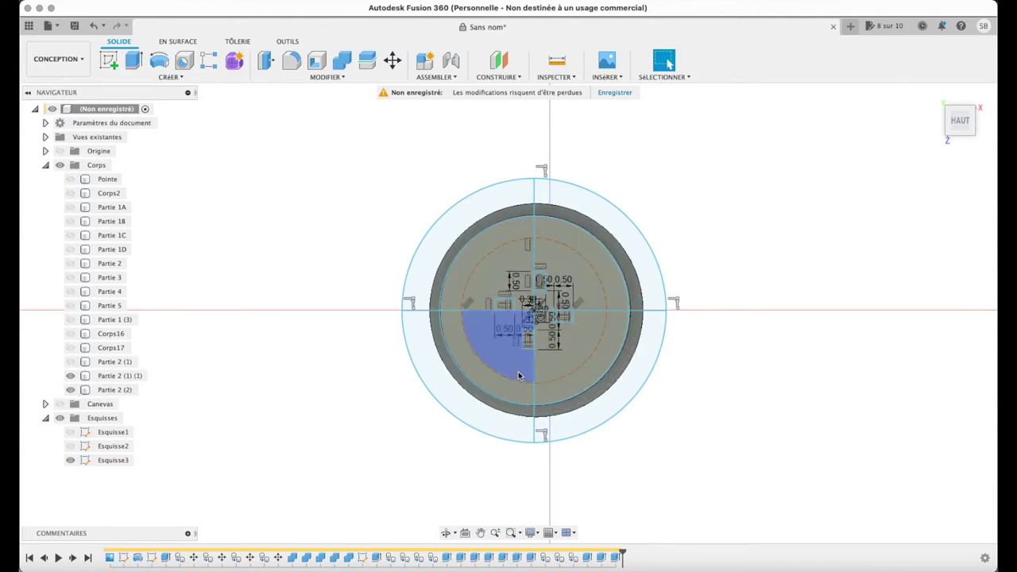
- Select the right-side and upper-left profiles of Esquisse3 plus a key profile
left_click(576, 360)
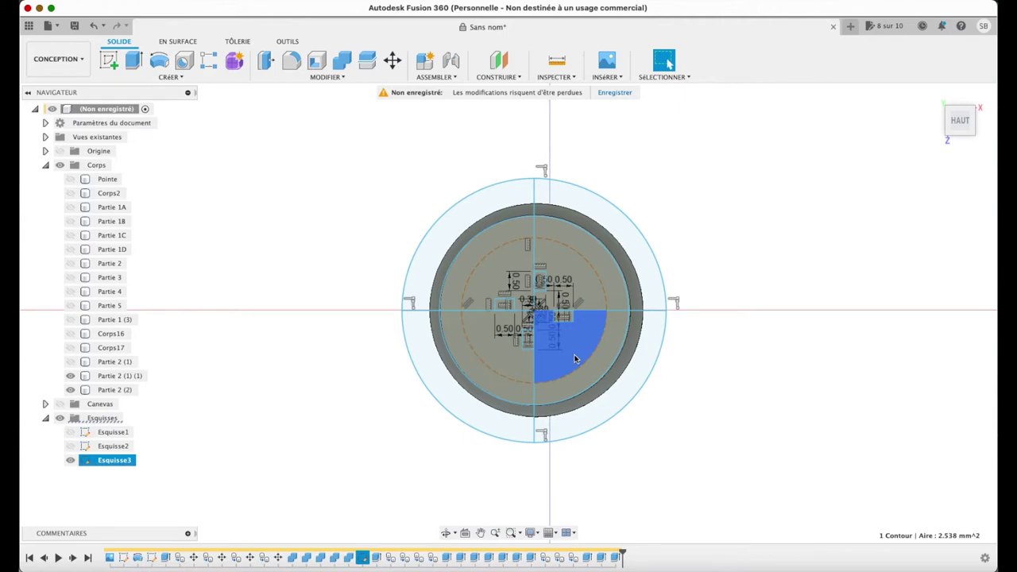
left_click(568, 394, "shift")
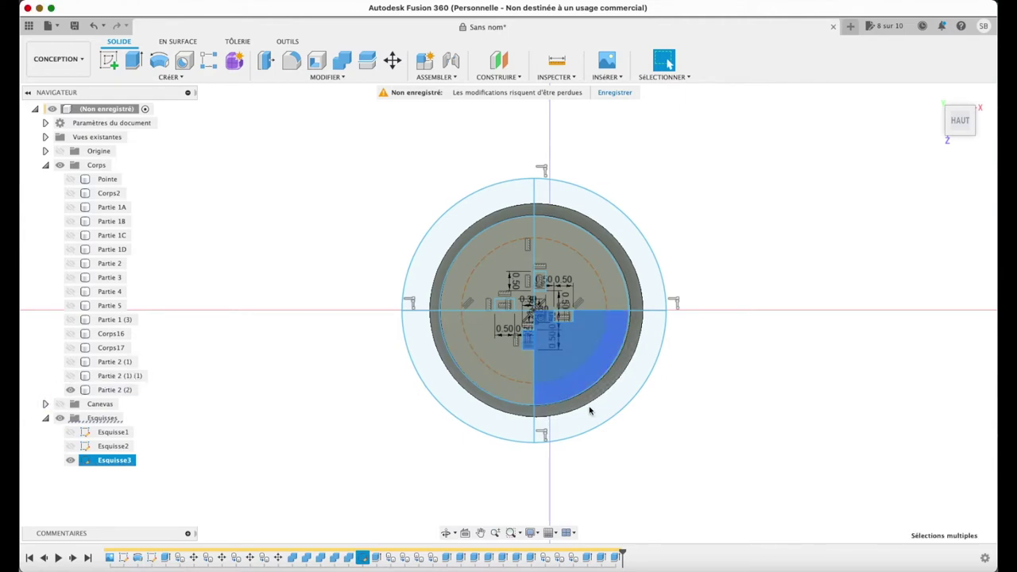
left_click(640, 258, "shift")
left_click(583, 289, "shift")
left_click(504, 262, "shift")
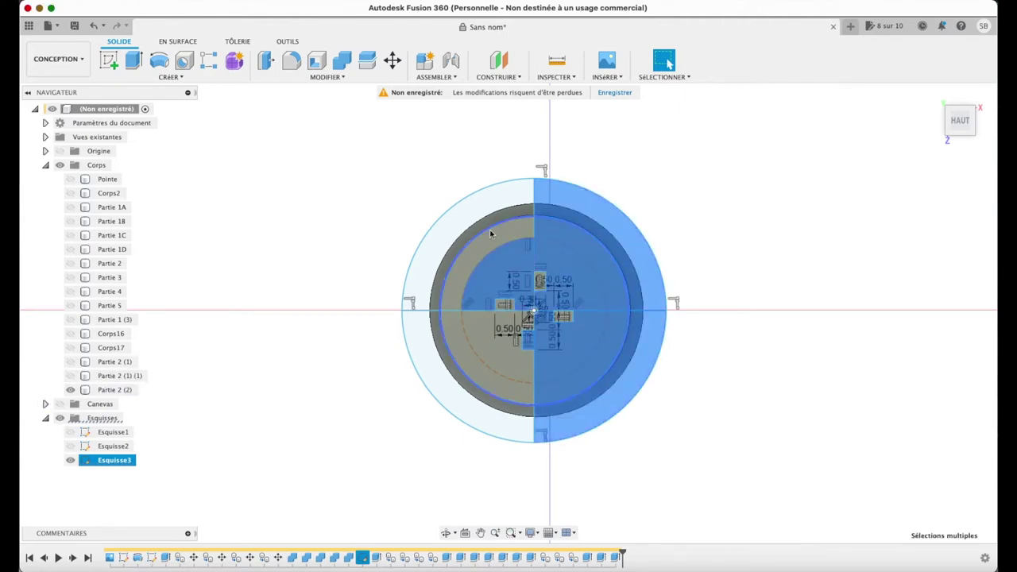
left_click(481, 202, "shift")
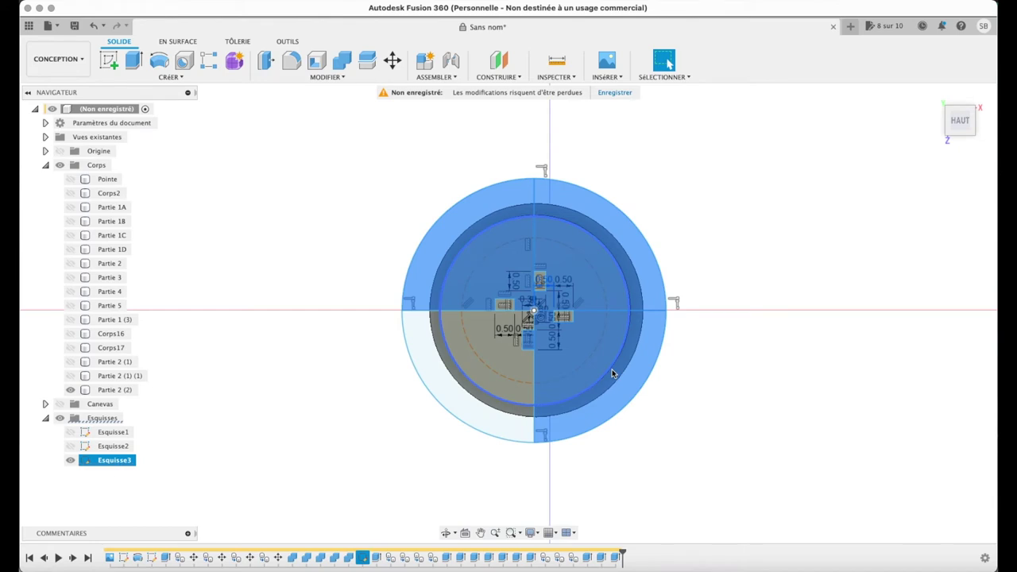
left_click(555, 320)
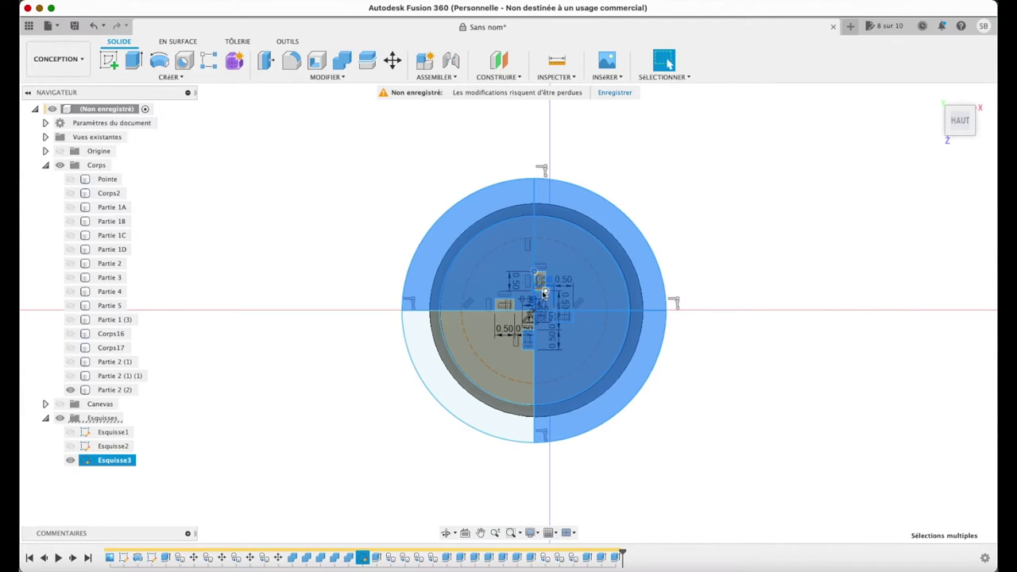
scroll(547, 278, "up", 2)
scroll(547, 278, "up", 2)
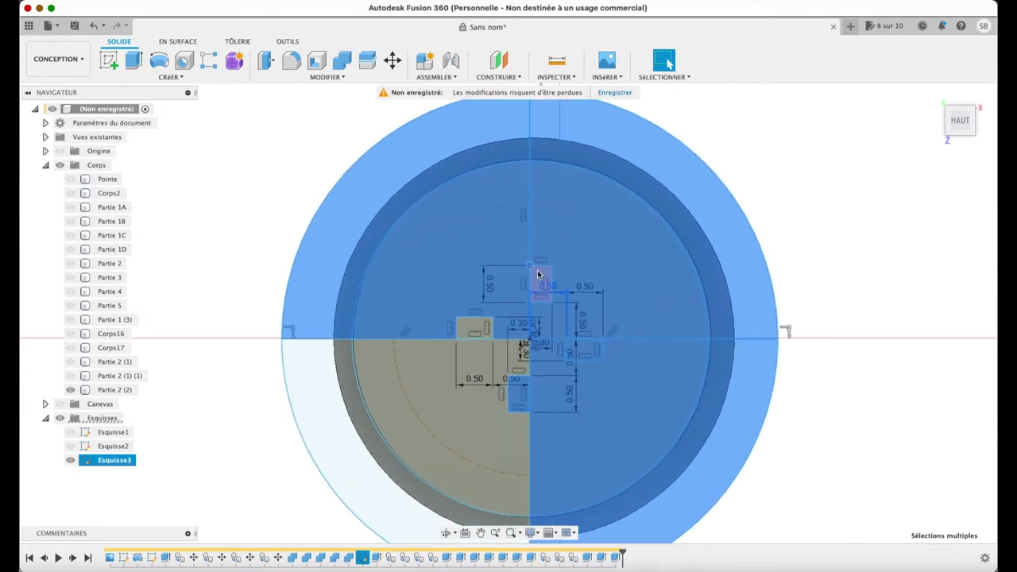
- Extrude them down as a 9.898 mm cut and show Partie 2 (1) (1) again
key("e")
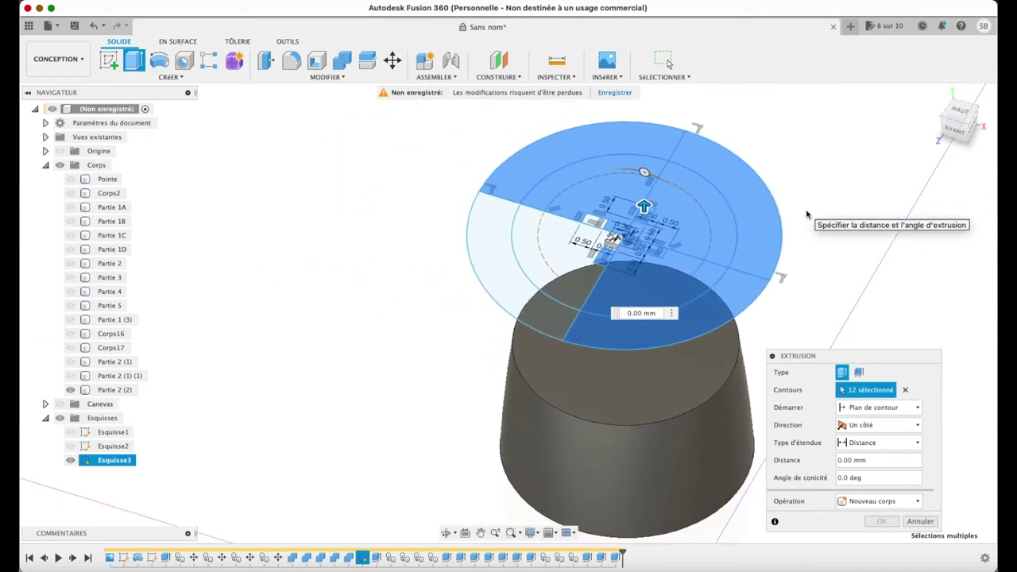
left_click_drag(651, 209, 702, 487)
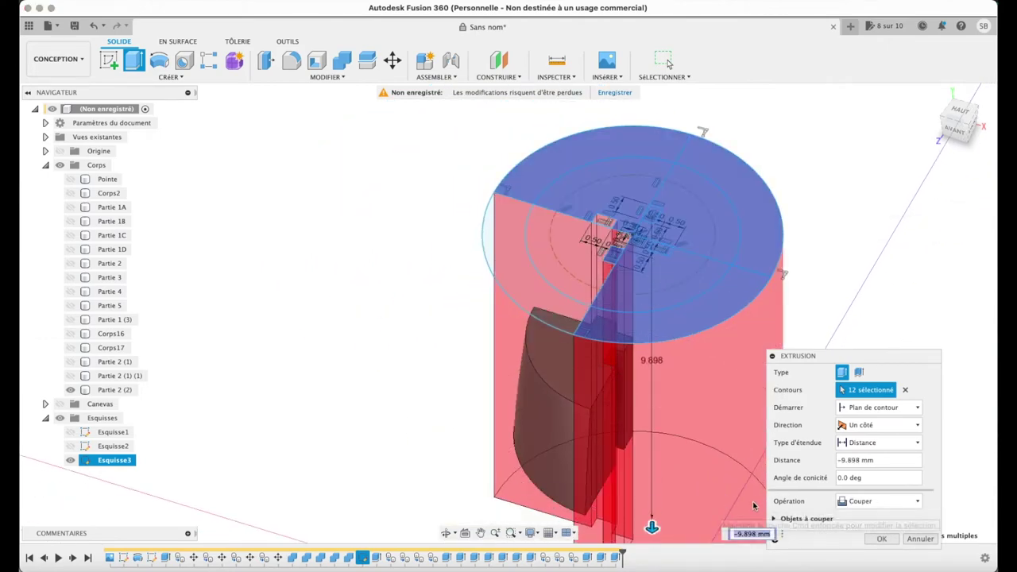
left_click(881, 539)
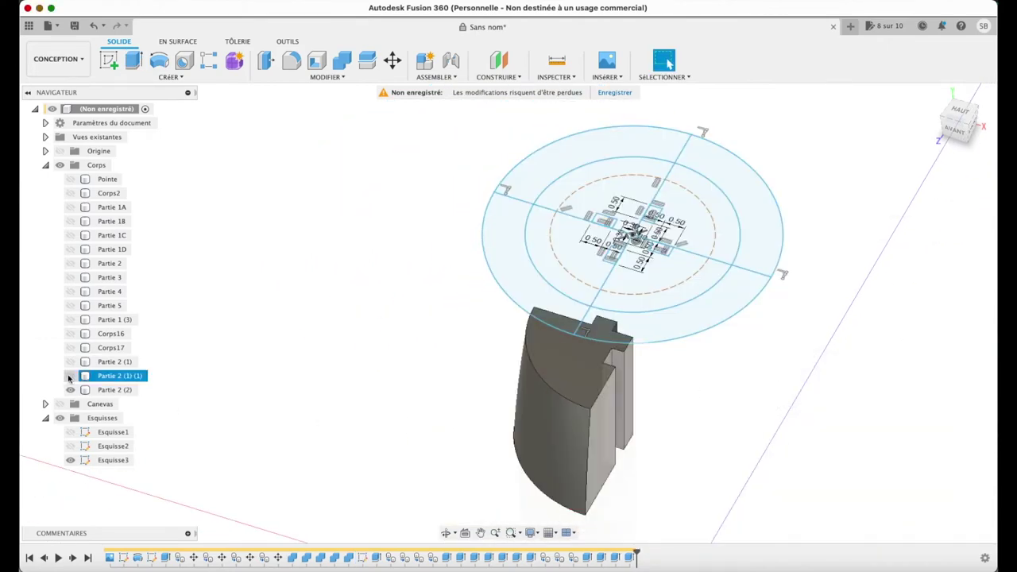
left_click(70, 375)
- Show the Partie 2 (1) and Partie 2 bodies again
left_click(71, 363)
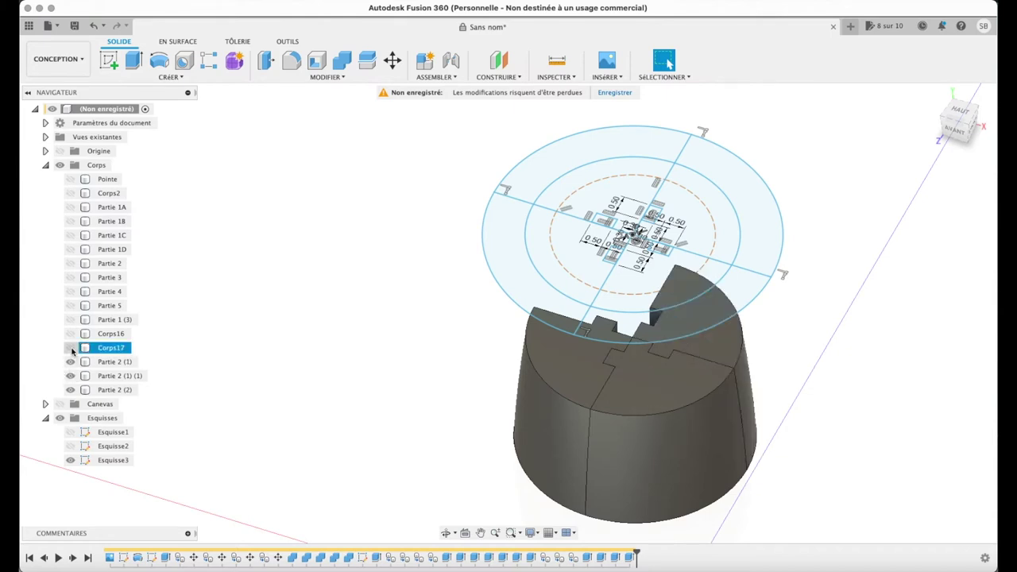
left_click(73, 267)
left_click(73, 267)
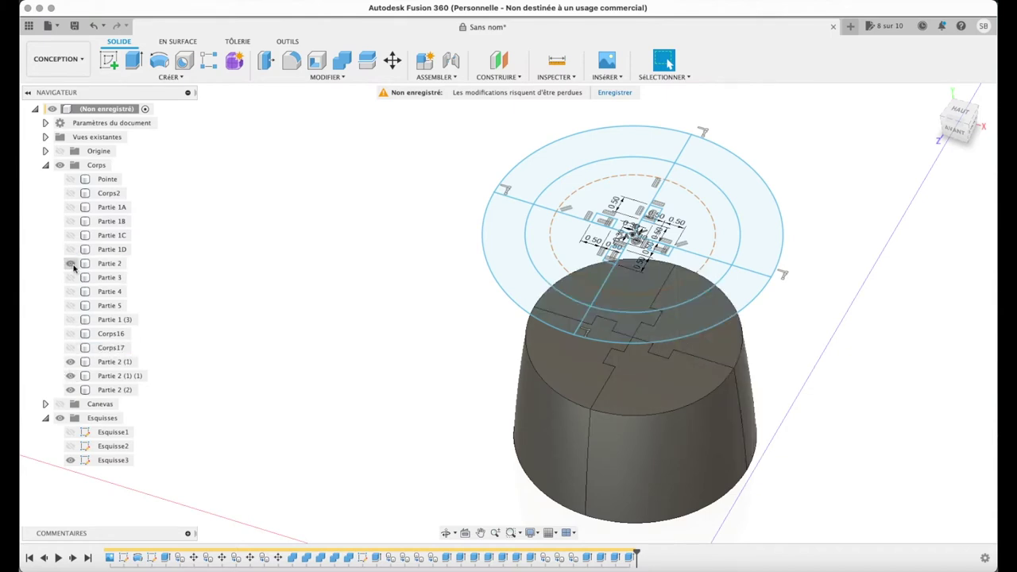
- Rename the quarters Partie 2A, 2B, 2C and 2D and reorder them in the browser
double_click(109, 263)
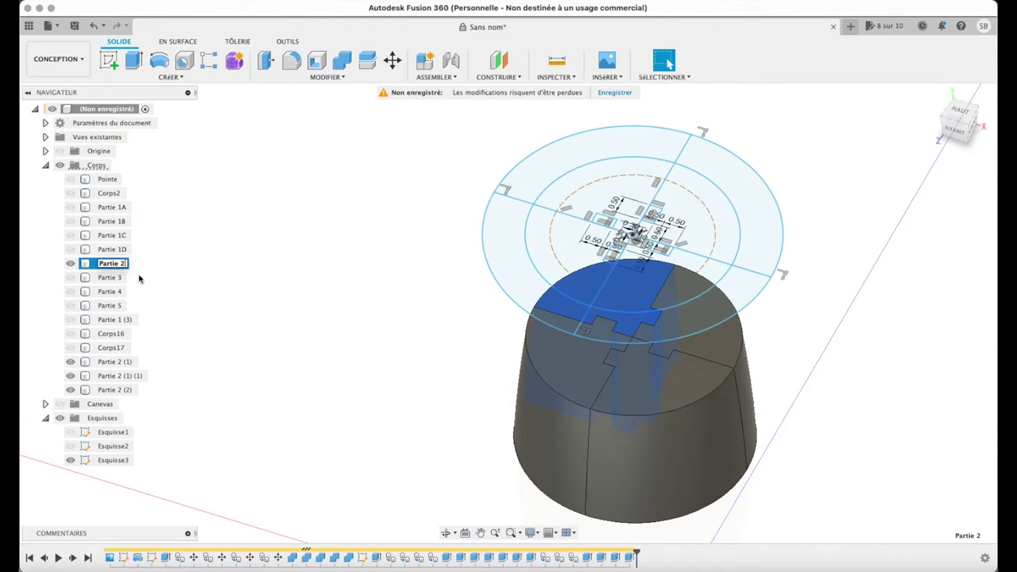
type("A")
key("Return")
double_click(137, 363)
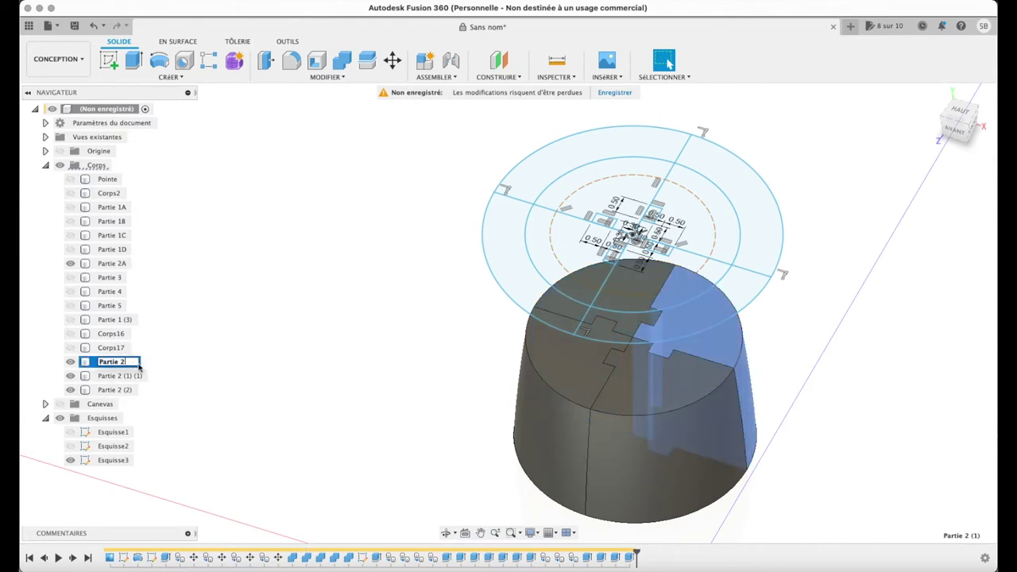
type("B")
key("Return")
double_click(134, 378)
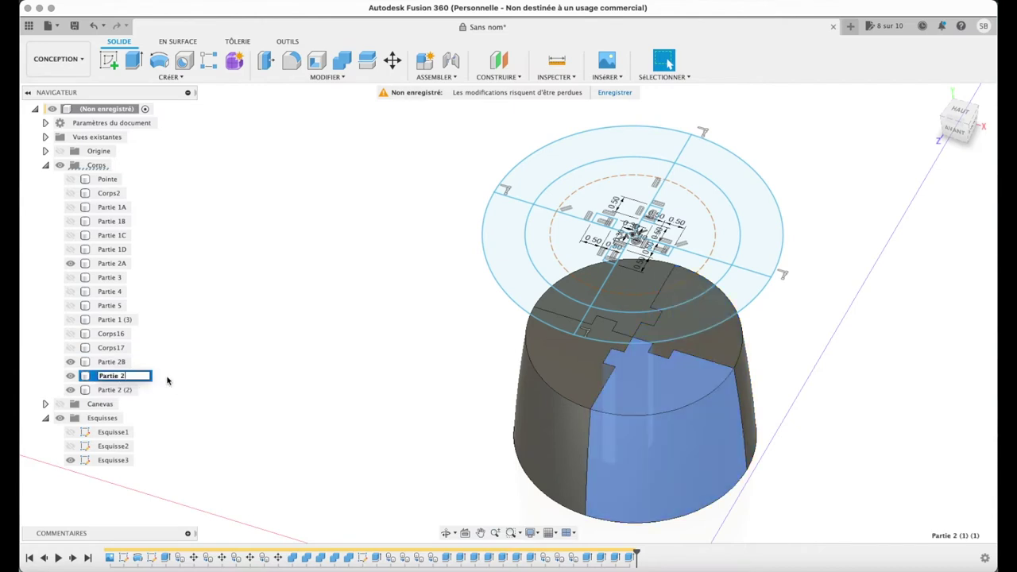
type("C")
key("Return")
double_click(130, 390)
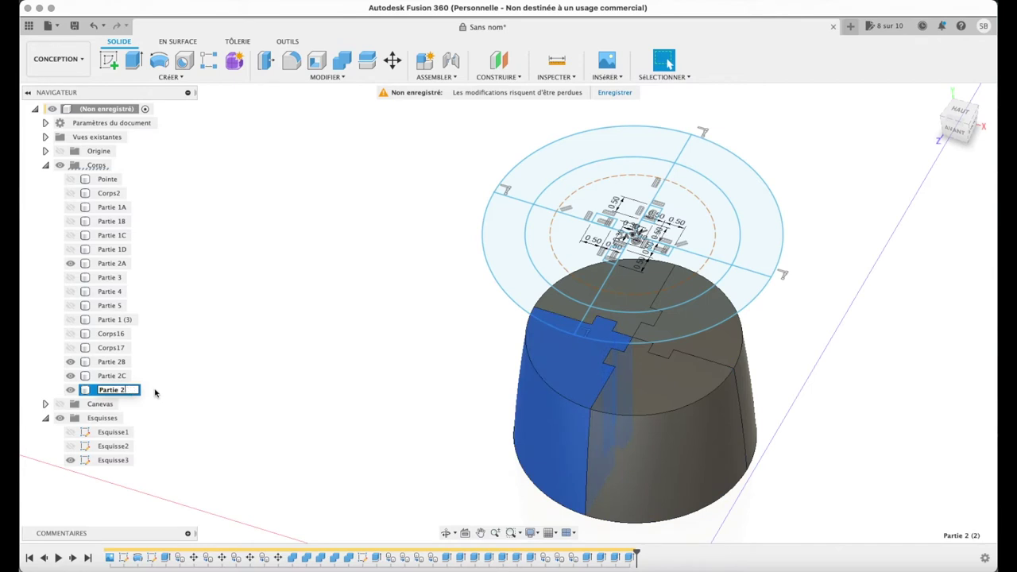
type("D")
mouse_move(127, 364)
left_mouse_down()
mouse_move(129, 277)
mouse_move(119, 274)
left_mouse_up()
left_click_drag(112, 390, 113, 299)
- Hide the four Partie 2 quarters and show the Partie 3 cylinder
left_click(70, 263)
left_click(69, 277)
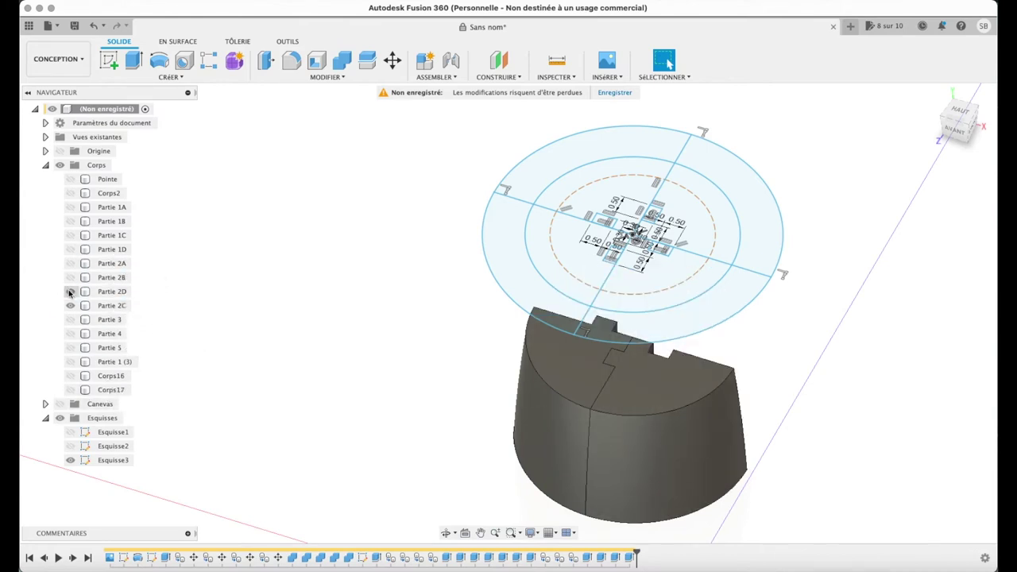
left_click(70, 292)
left_click(70, 305)
left_click(70, 319)
- Delete the leftover Partie 1 (3) body
left_click(69, 333)
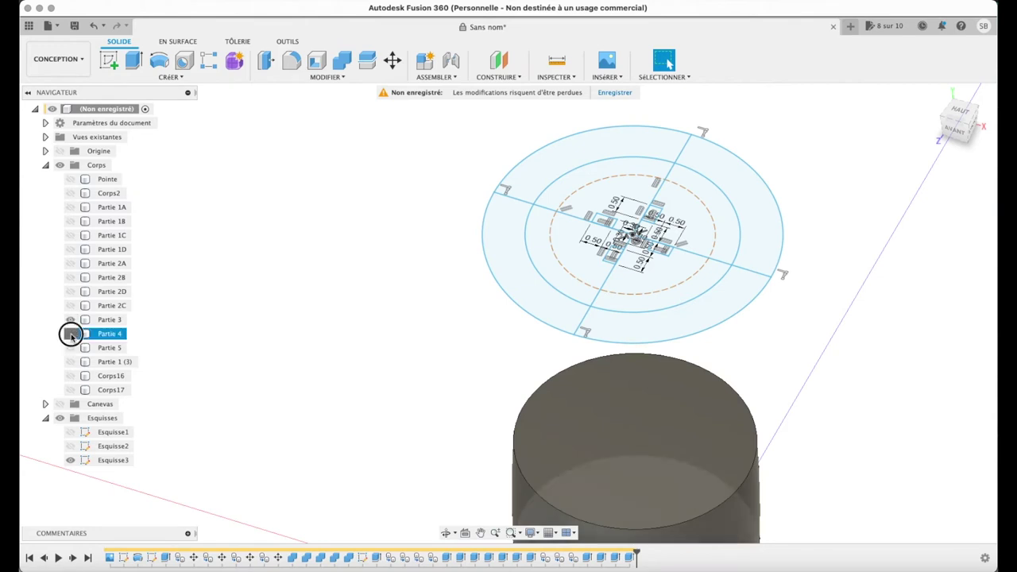
left_click(934, 93)
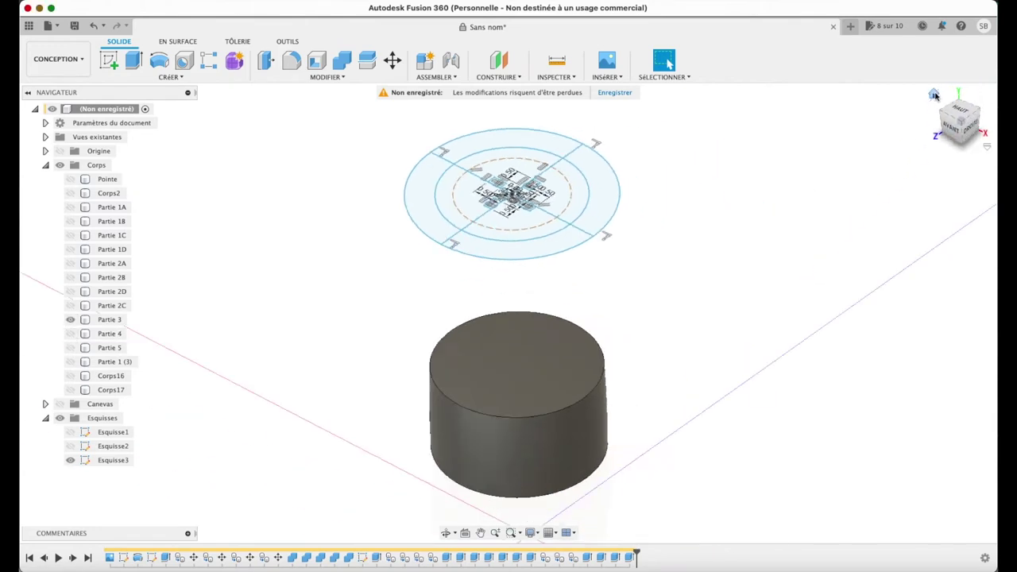
left_click(110, 319)
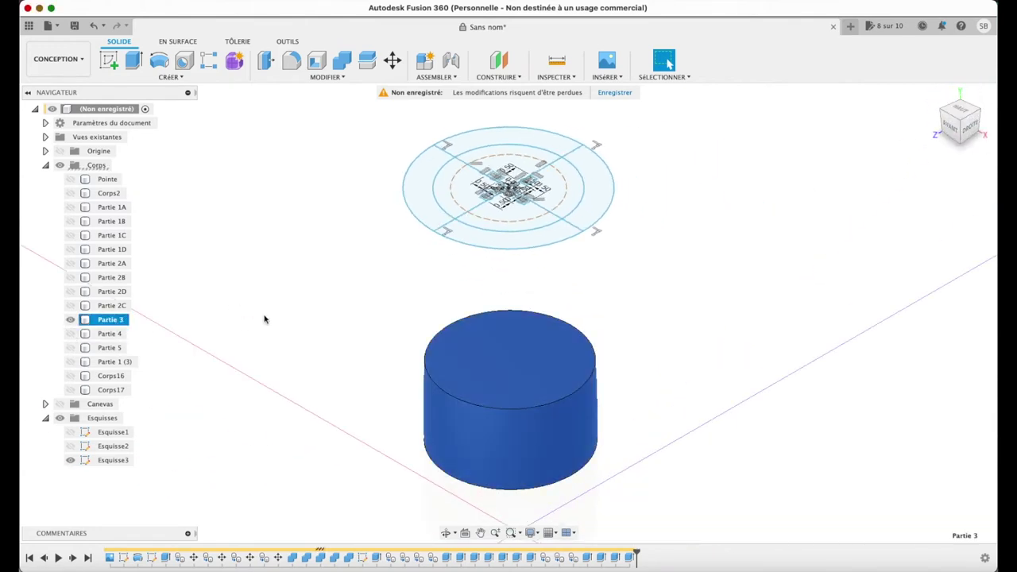
left_click(108, 362)
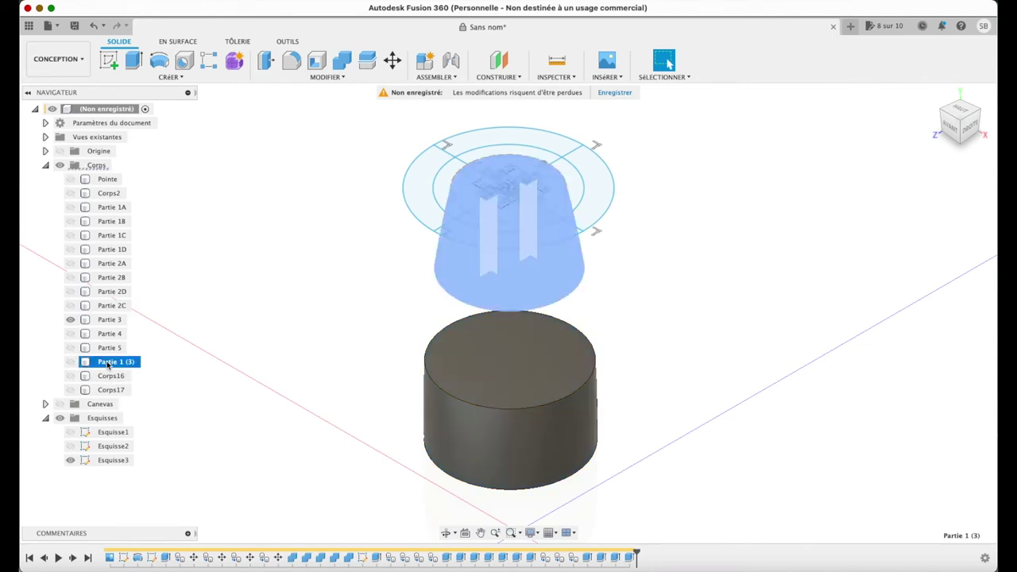
left_click(111, 207)
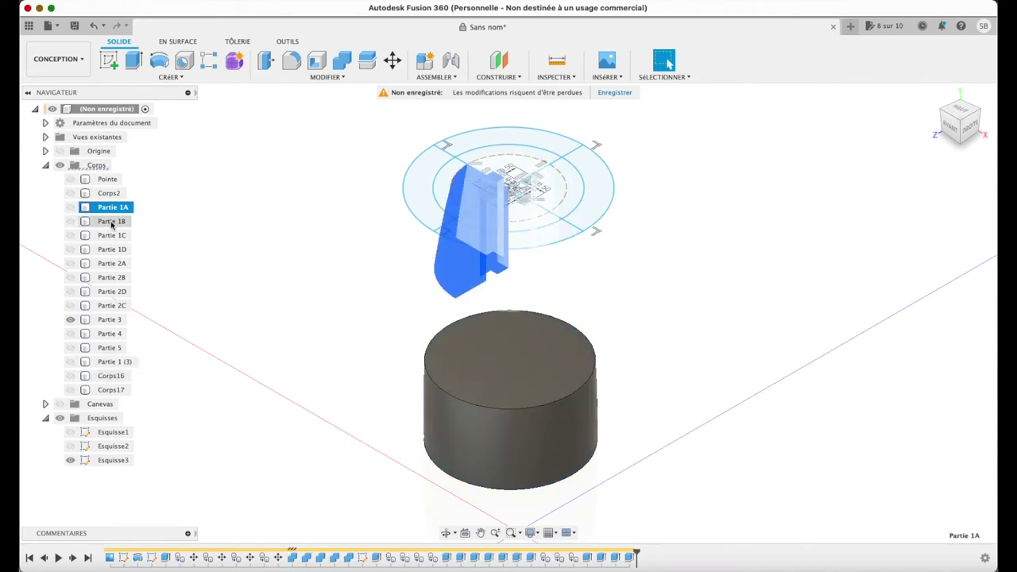
left_click(118, 362)
right_click(117, 362)
left_click(182, 259)
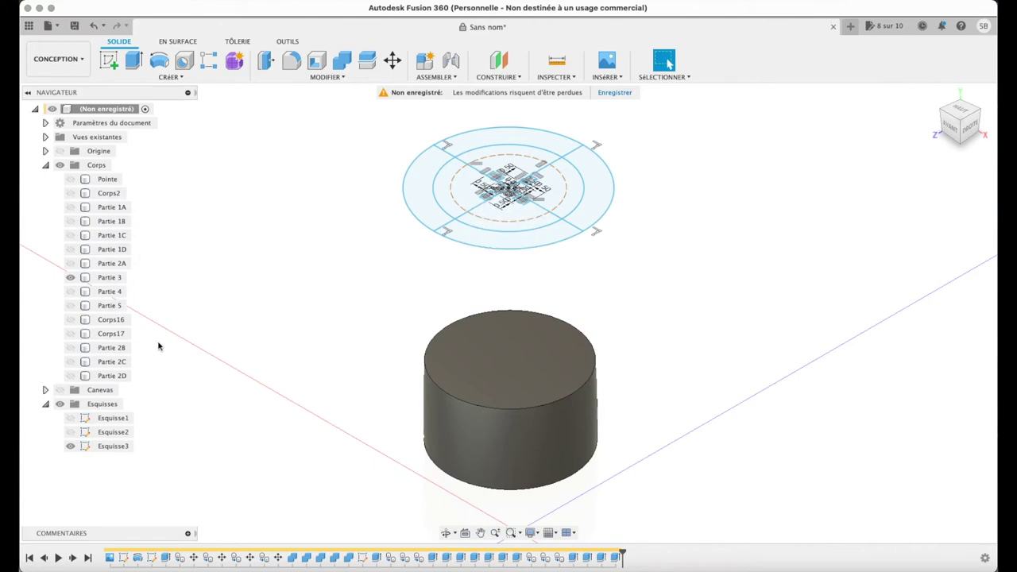
- Copy and paste Partie 3 three times, creating Partie 3 (1), Partie 3 (1) (1) and Partie 3 (2)
left_click(112, 277)
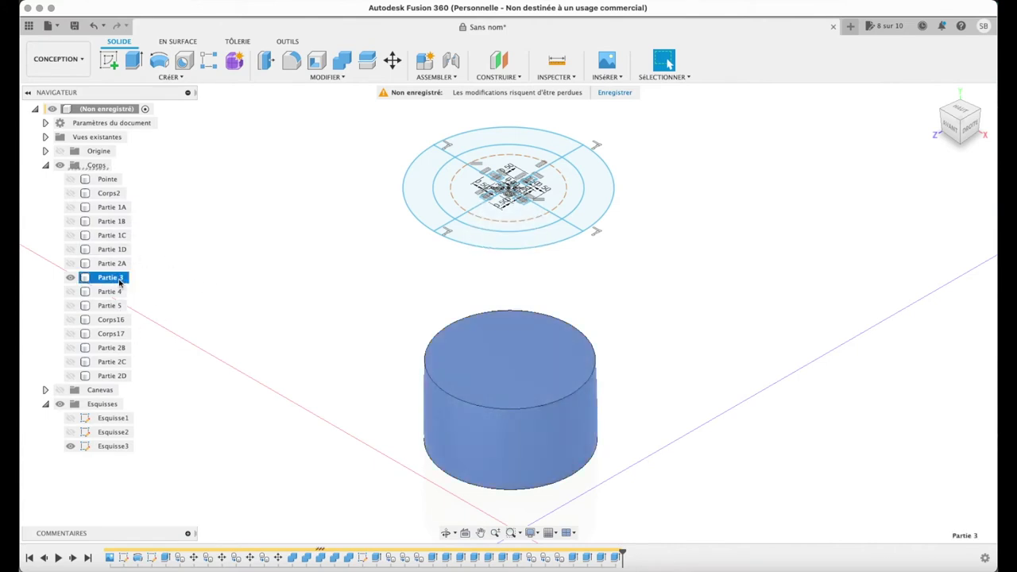
key("ctrl+v")
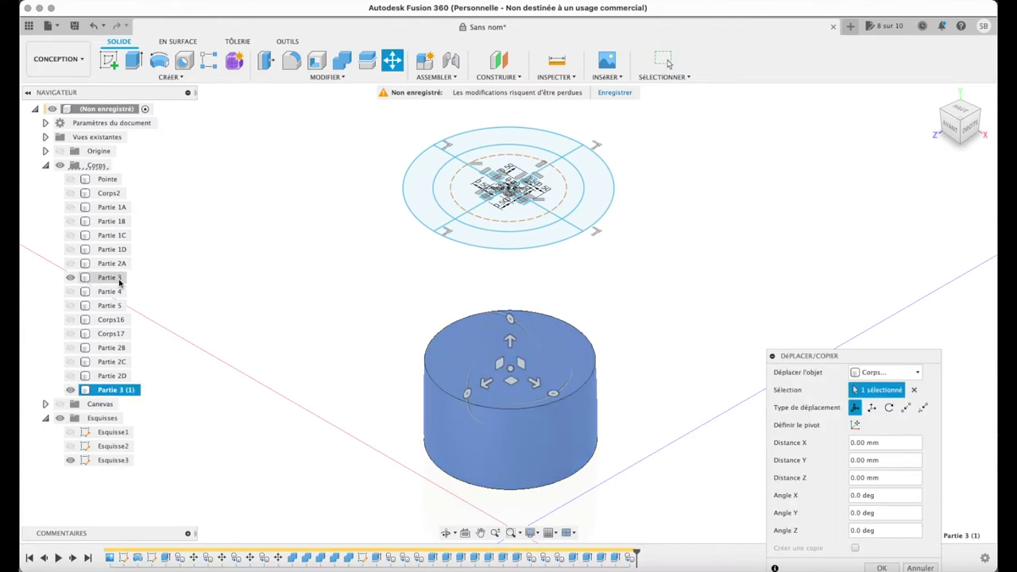
key("Return")
left_click(112, 277)
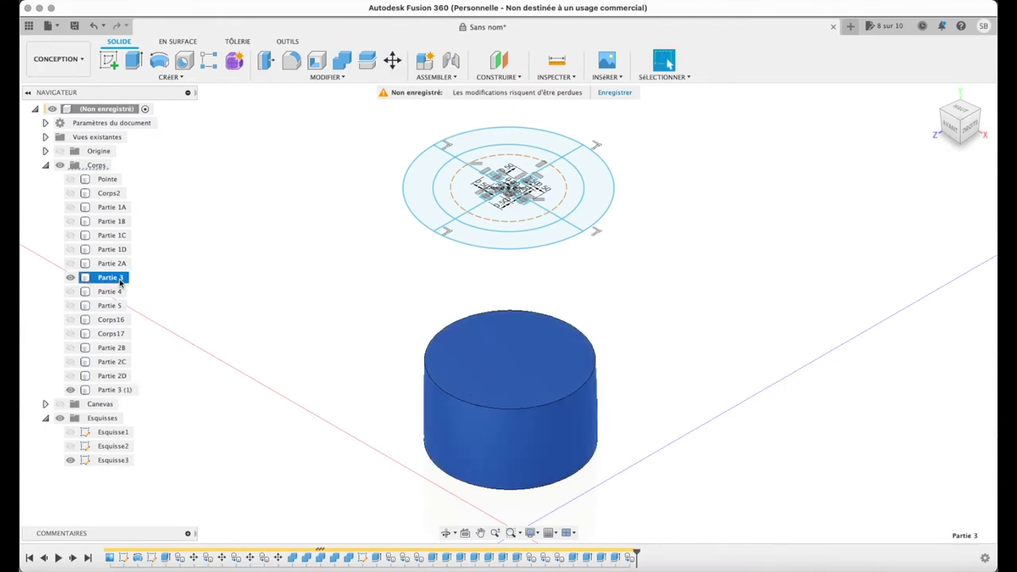
key("ctrl+v")
key("Return")
left_click(120, 282)
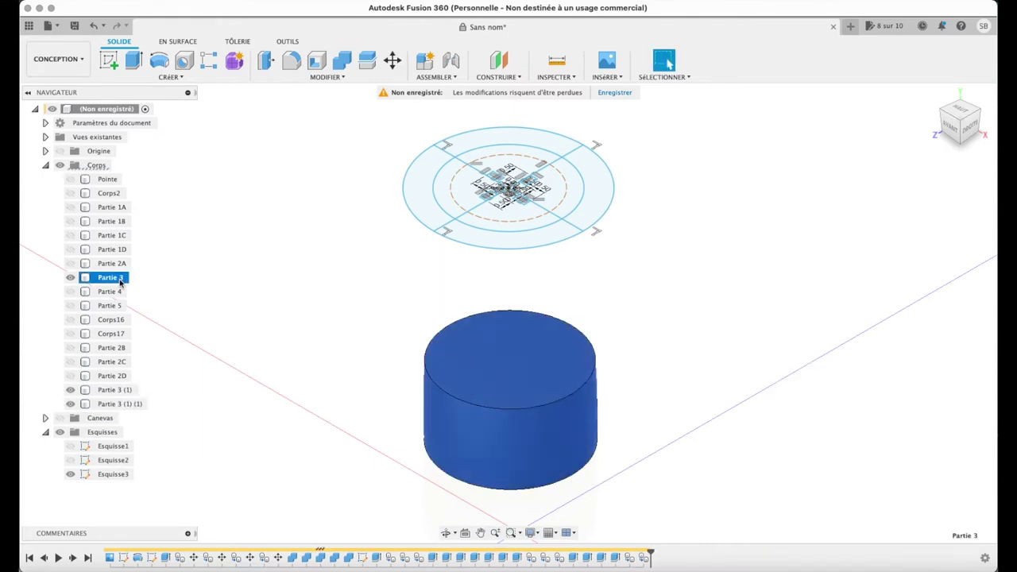
key("ctrl+v")
key("Return")
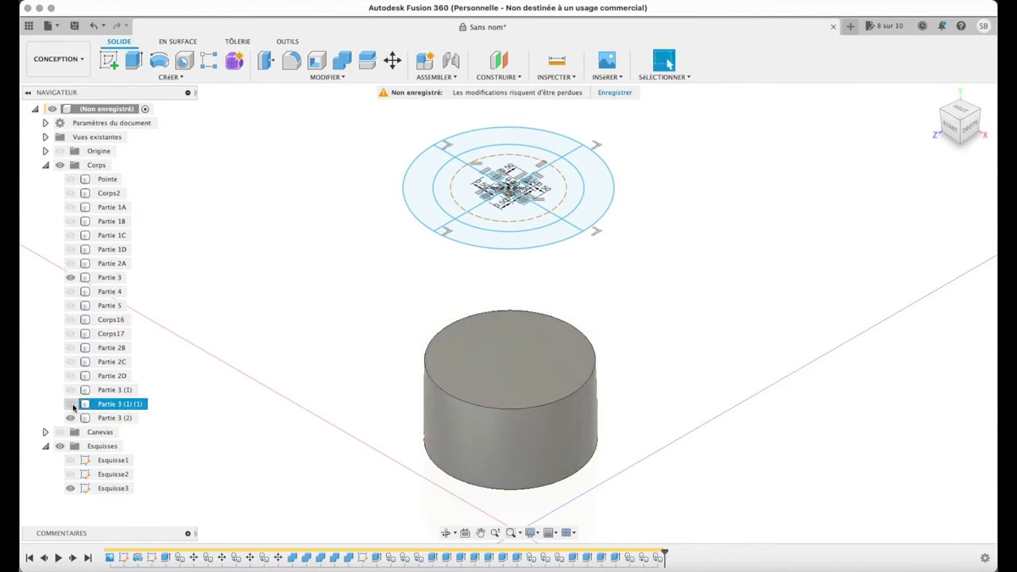
left_click(959, 110)
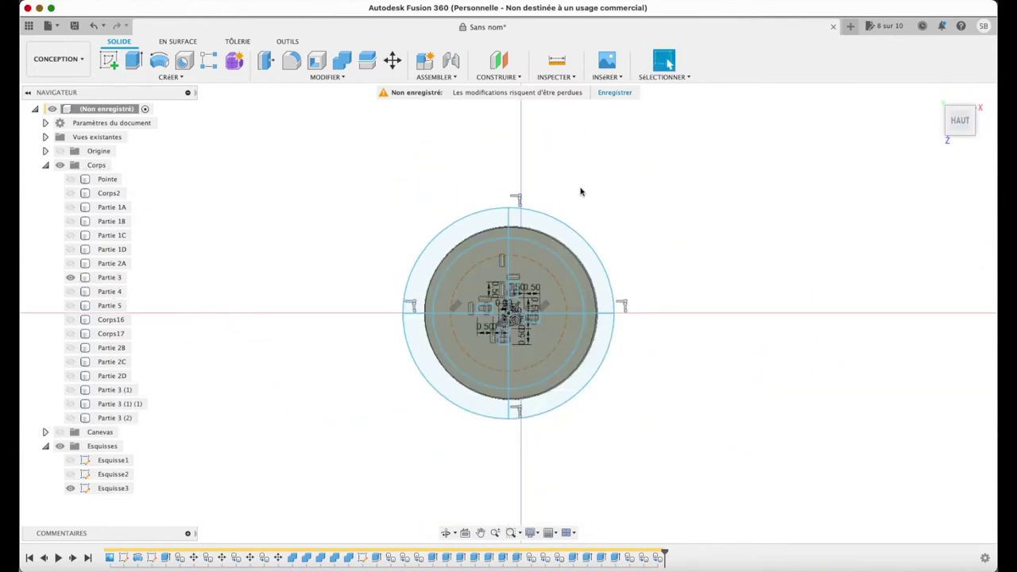
- Select the key, lower and upper-right profiles and cut Partie 3 down to one keyed quarter
scroll(540, 273, "up", 5)
scroll(539, 273, "down", 3)
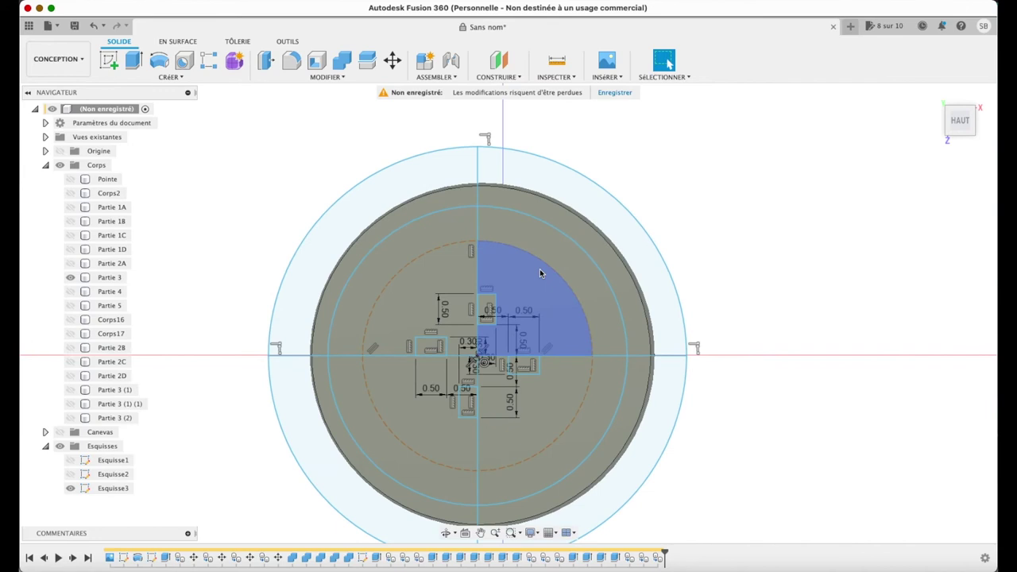
left_click(430, 347)
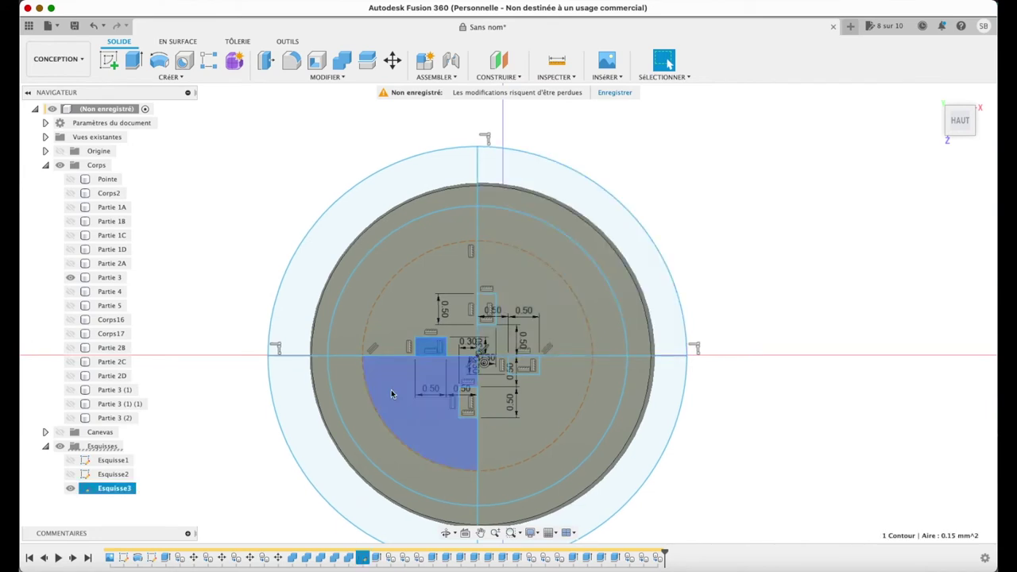
left_click(347, 422)
left_click(329, 424)
left_click(604, 504)
left_click(540, 440)
left_click(630, 314)
left_click(549, 334)
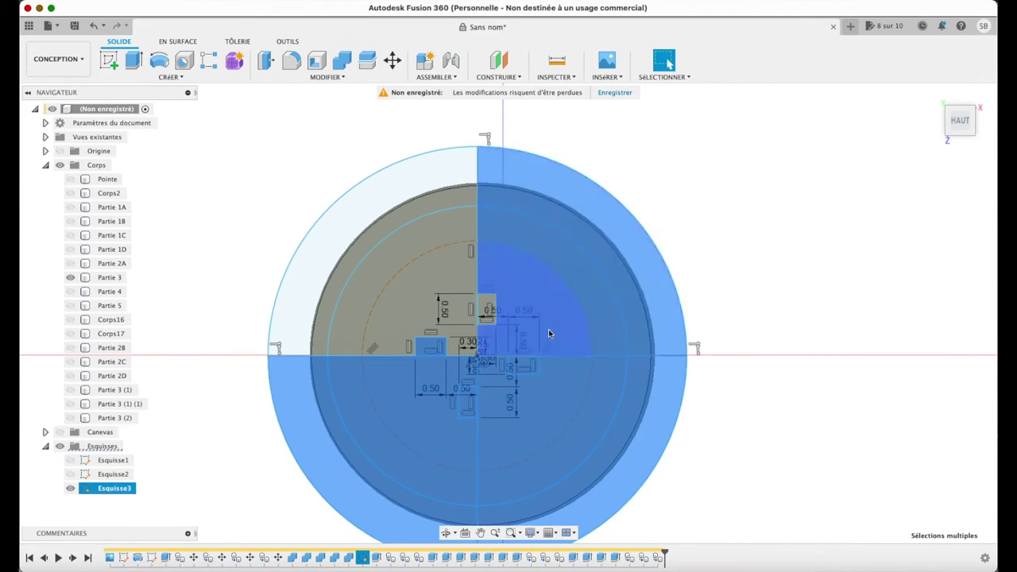
key("e")
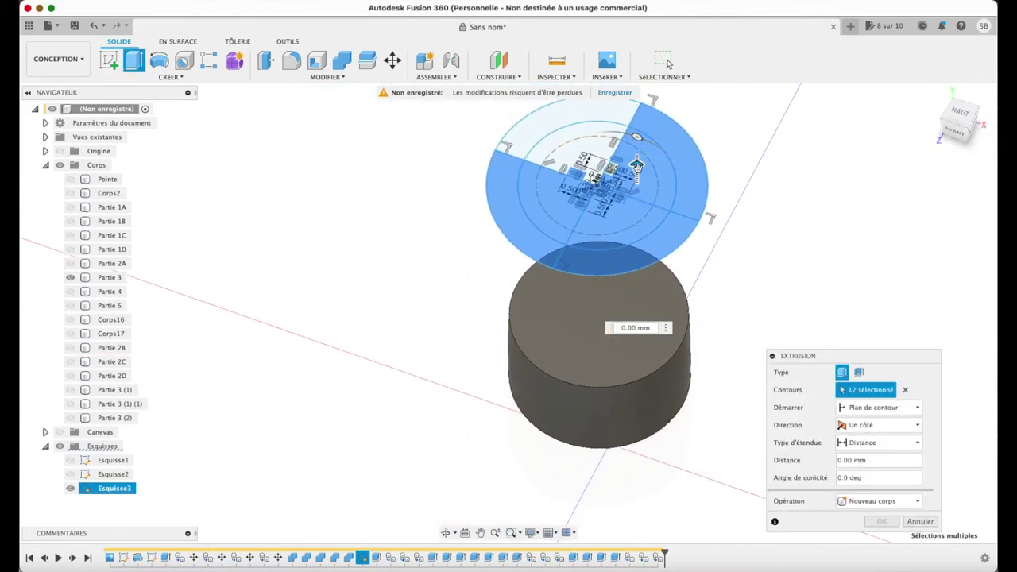
left_click_drag(597, 151, 805, 459)
key("Return")
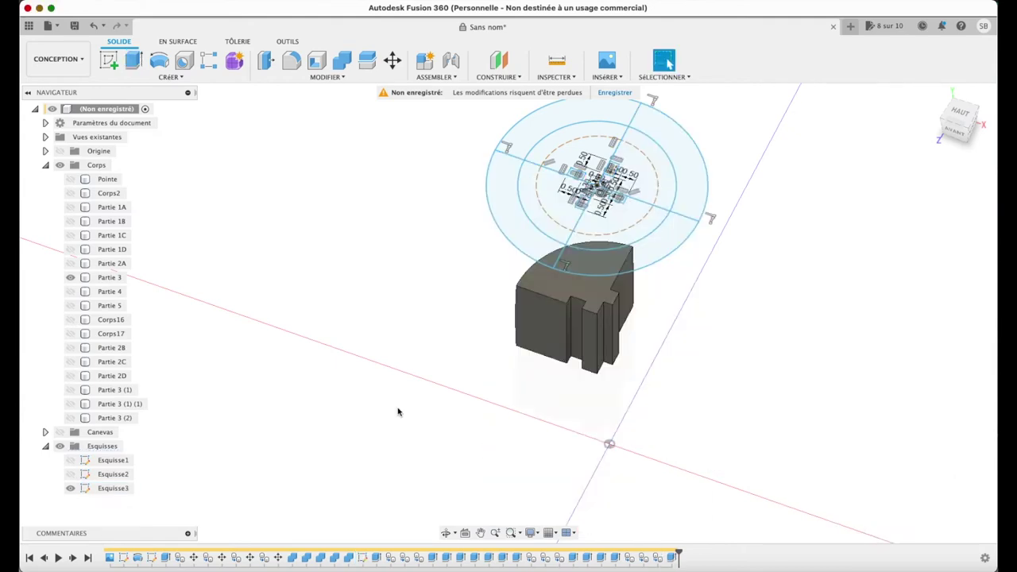
- Show the copied body Partie 3 (1) and view it from the top
left_click(114, 391)
left_click(70, 390)
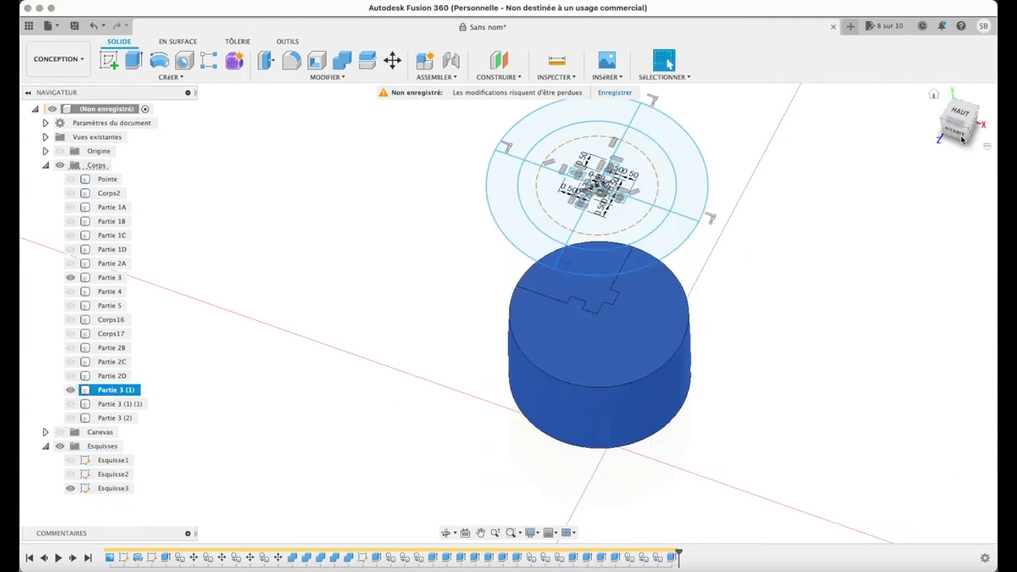
left_click(960, 115)
- Select all profiles except the upper-right quarter and cut Partie 3 (1) down -11.389 mm
scroll(645, 213, "up", 5)
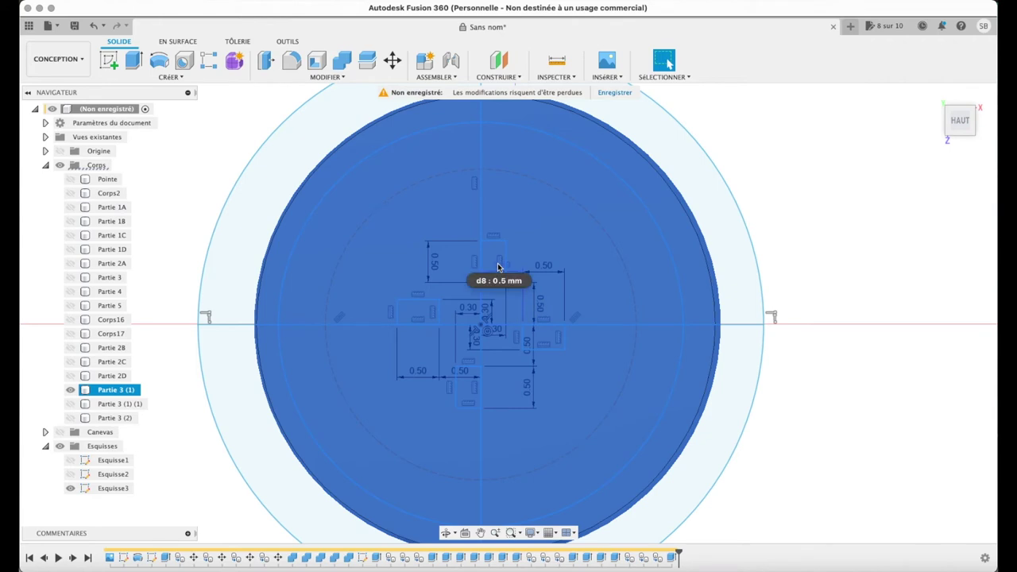
left_click(856, 246)
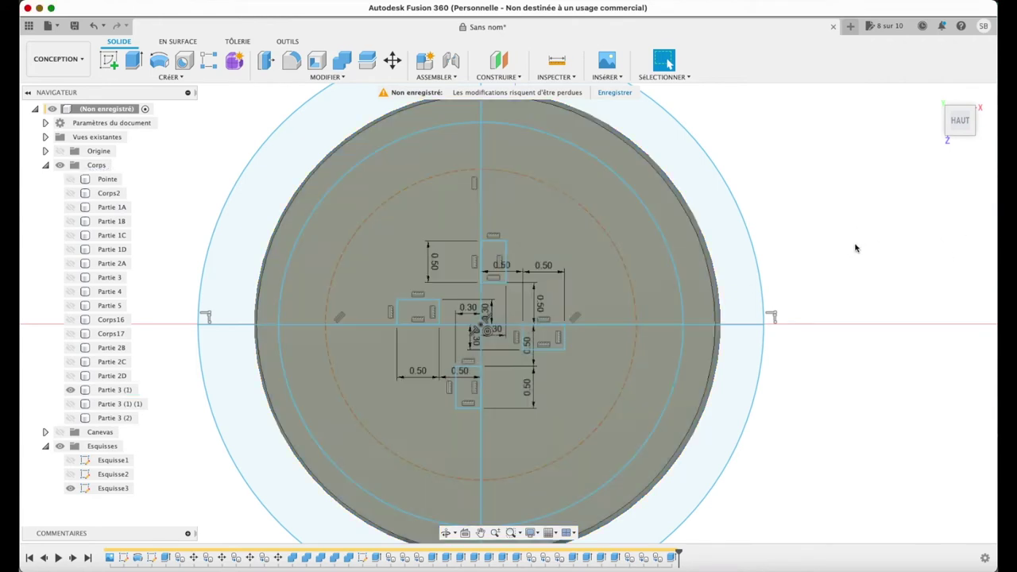
left_click(494, 266)
left_click(321, 200, "shift")
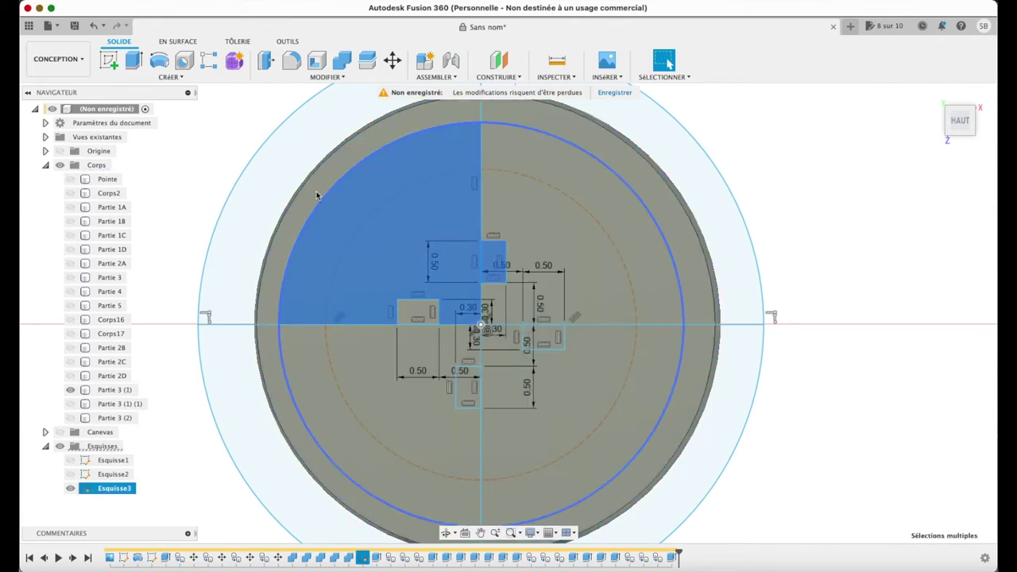
left_click(279, 334, "shift")
left_click(323, 385, "shift")
left_click(374, 353, "shift")
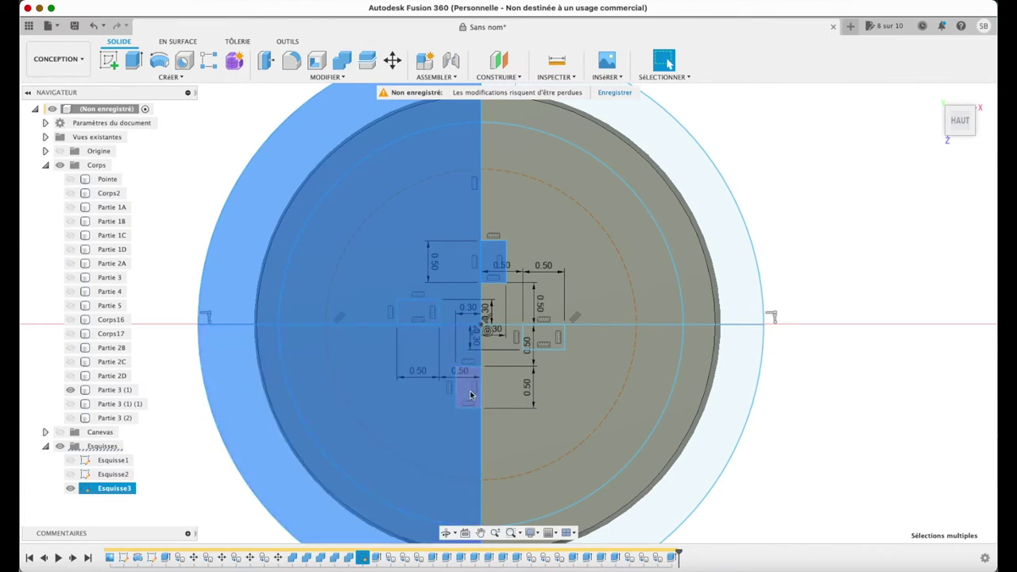
left_click(584, 413, "shift")
left_click(699, 405, "shift")
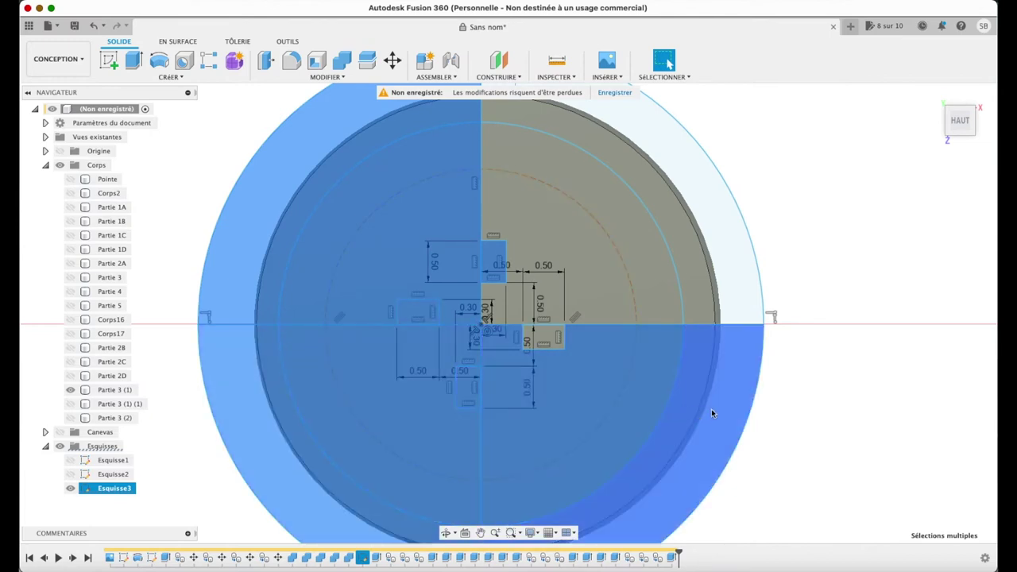
key("e")
left_click(944, 103)
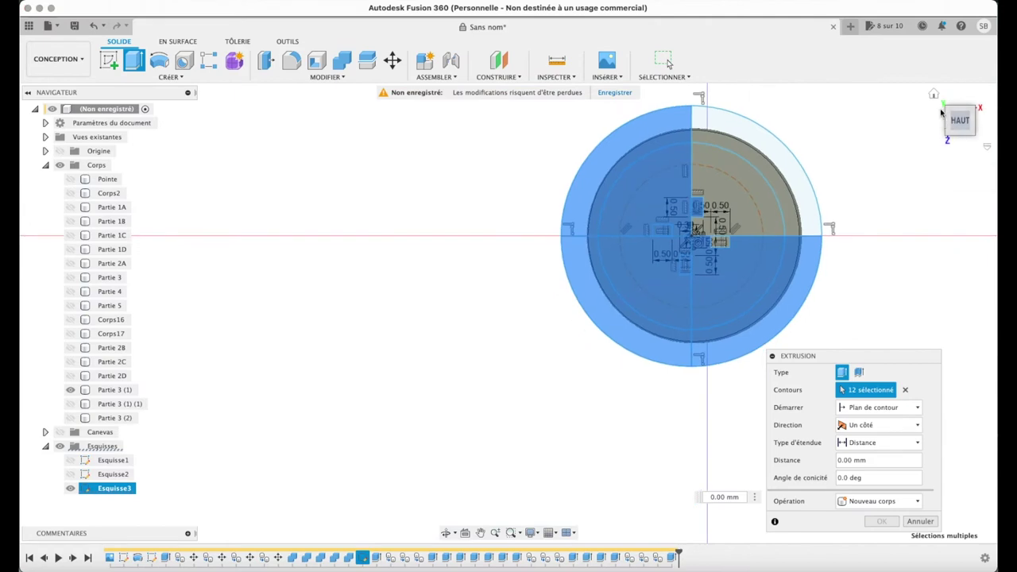
left_click_drag(738, 236, 738, 534)
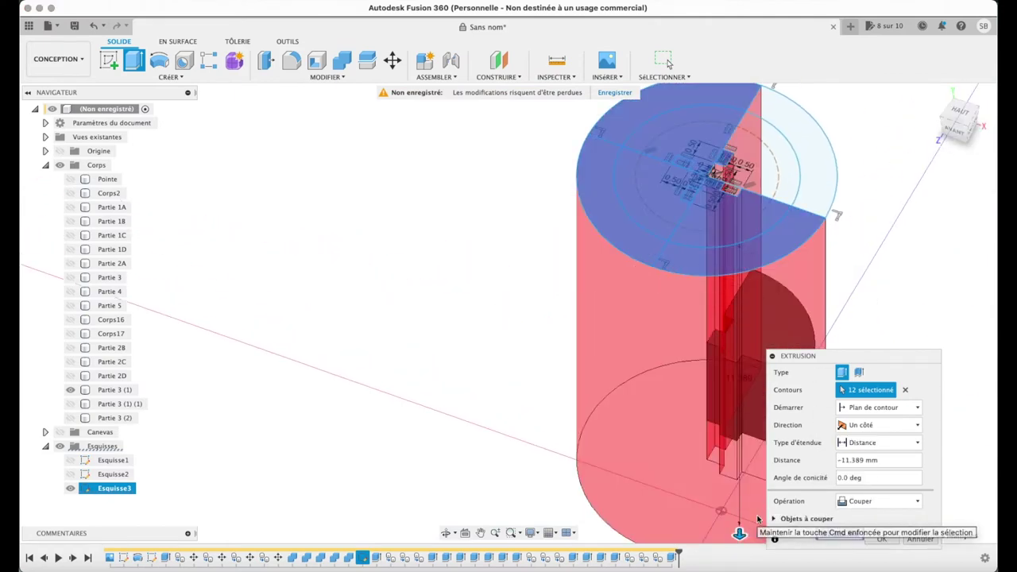
left_click(882, 521)
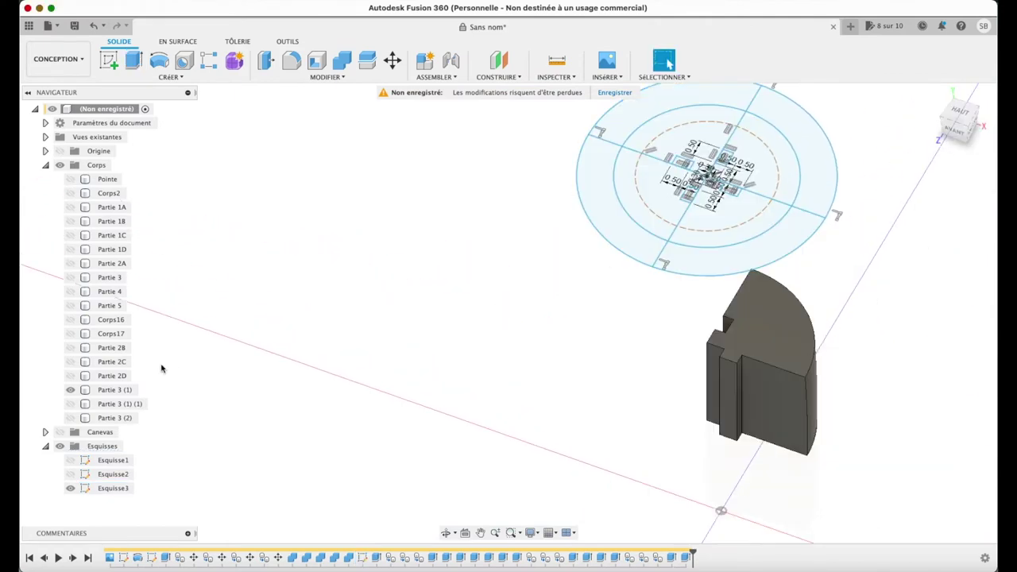
- Show Partie 3 (1) (1), hide Partie 3 (1), and select every profile except the lower-right quarter
left_click(71, 404)
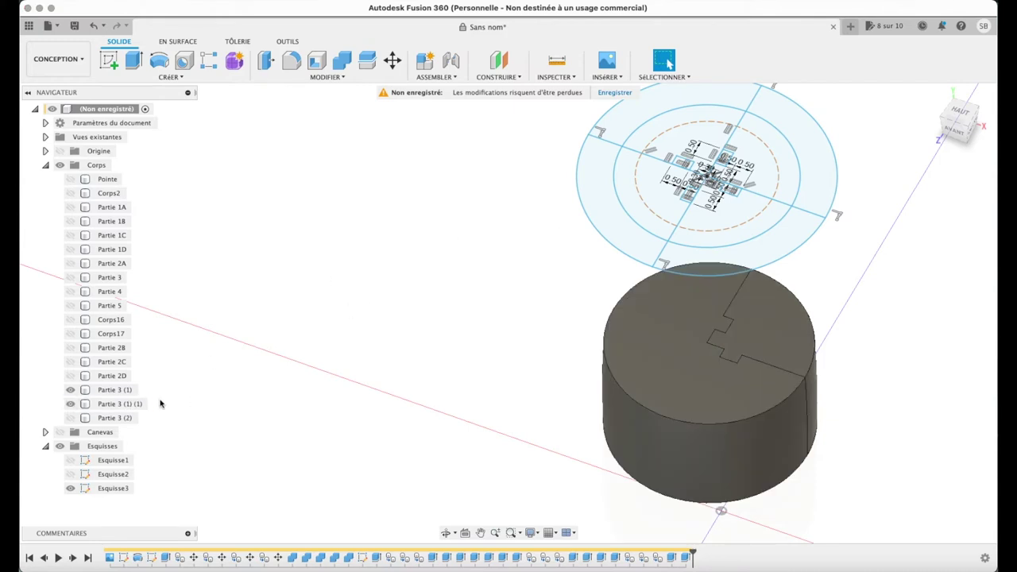
left_click(70, 389)
left_click(958, 111)
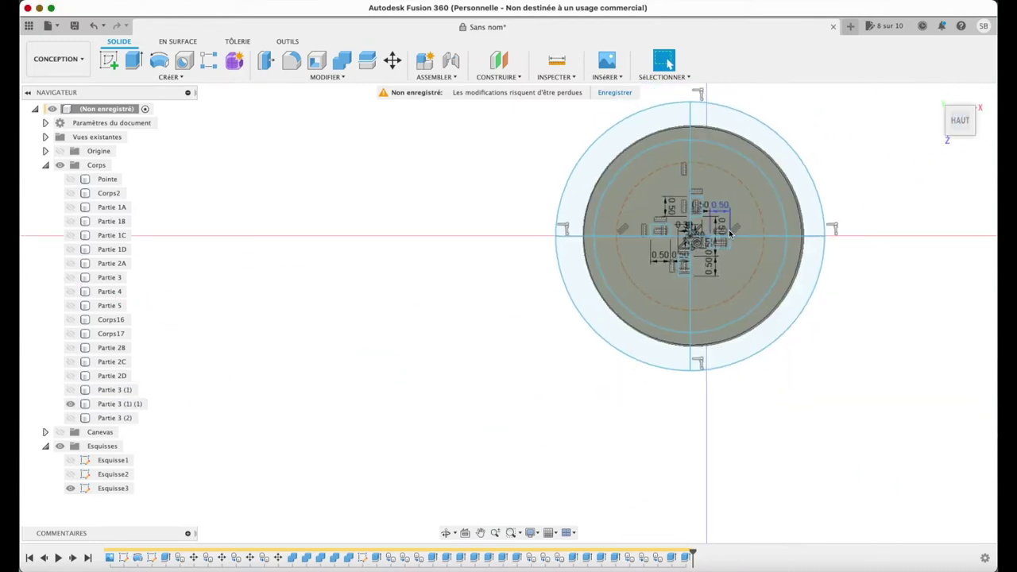
scroll(730, 233, "up", 5)
scroll(730, 233, "down", 4)
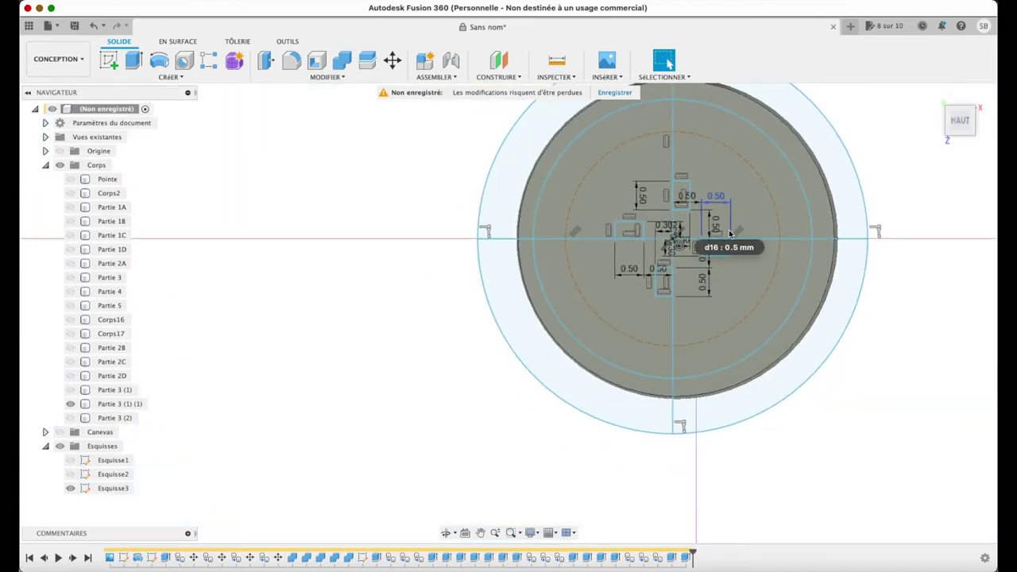
left_click(784, 216)
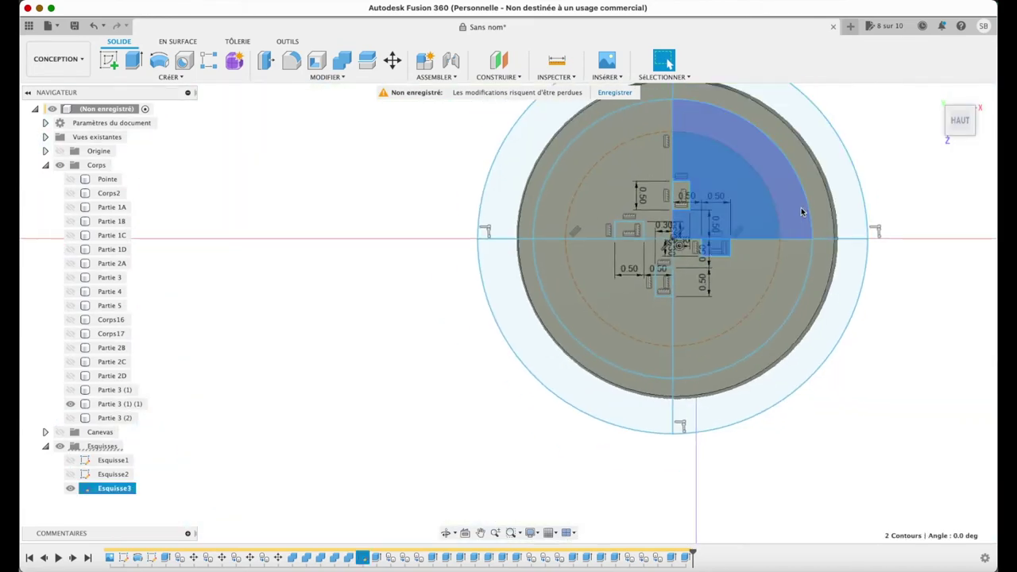
left_click(802, 211)
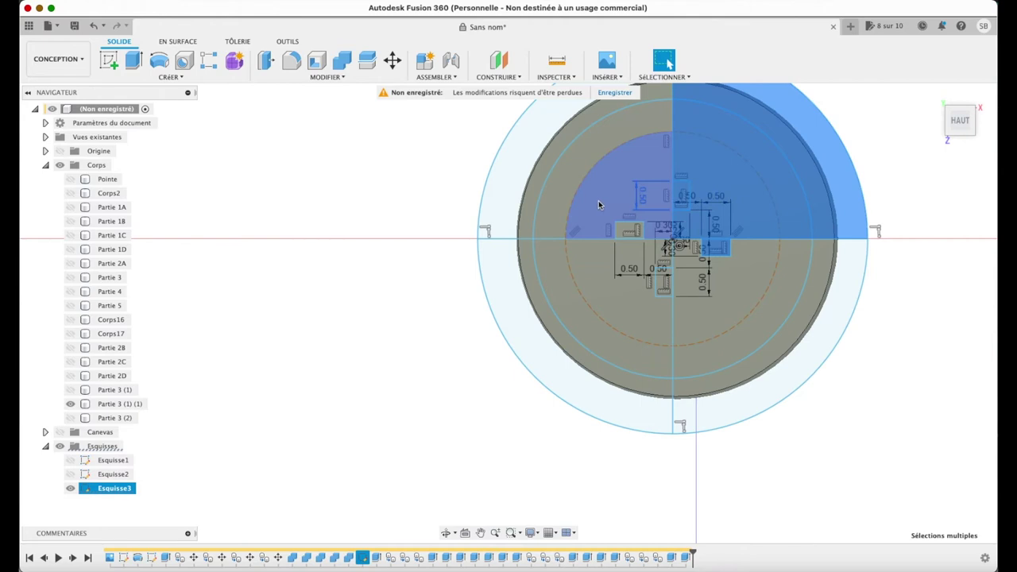
left_click(562, 210)
left_click(499, 227)
left_click(509, 272)
left_click(564, 301)
left_click(610, 298)
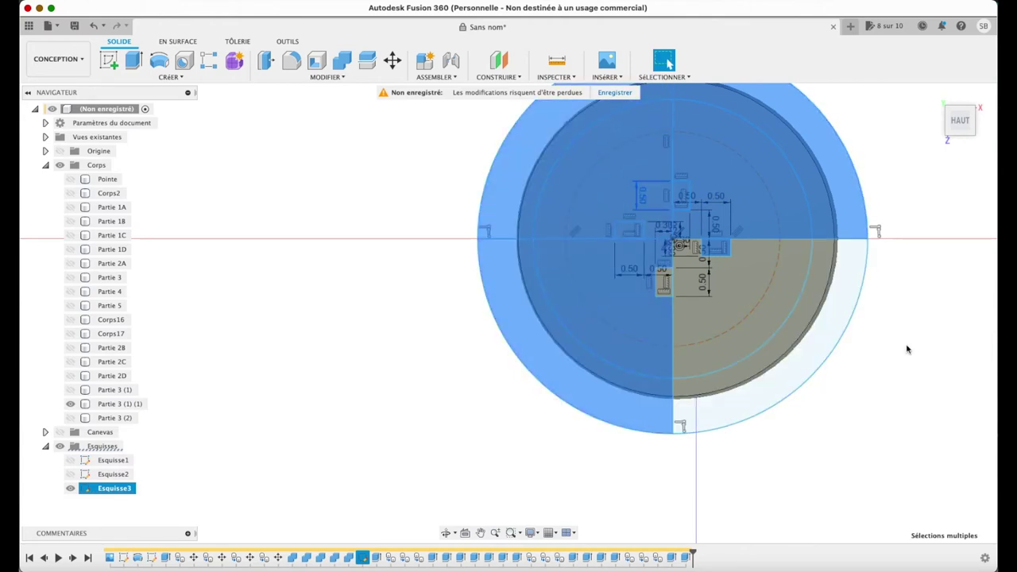
- Extrude-cut the selected profiles down through Partie 3 (1) (1), then show Partie 3 (2)
key("e")
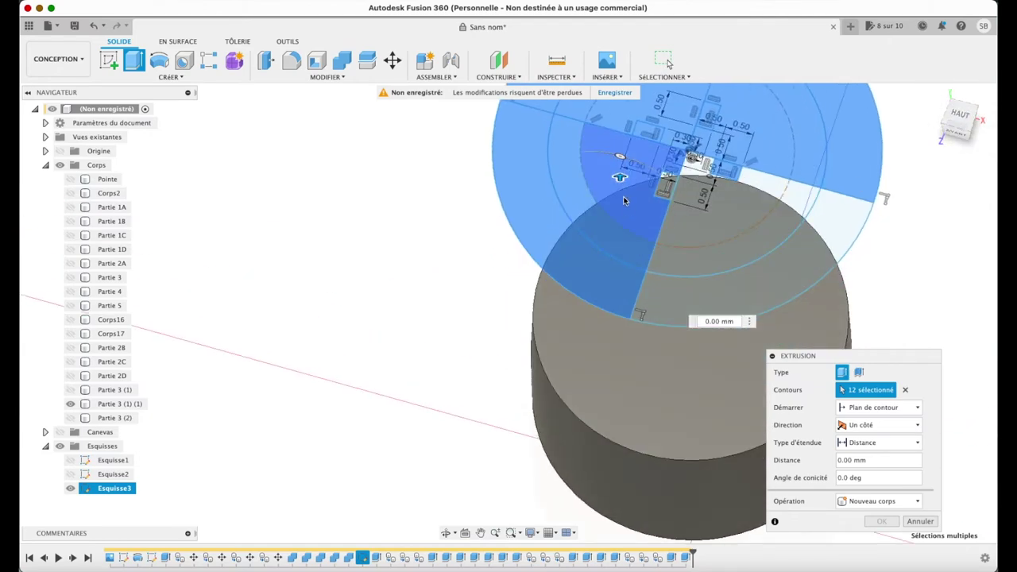
left_click_drag(620, 175, 620, 516)
left_click(881, 539)
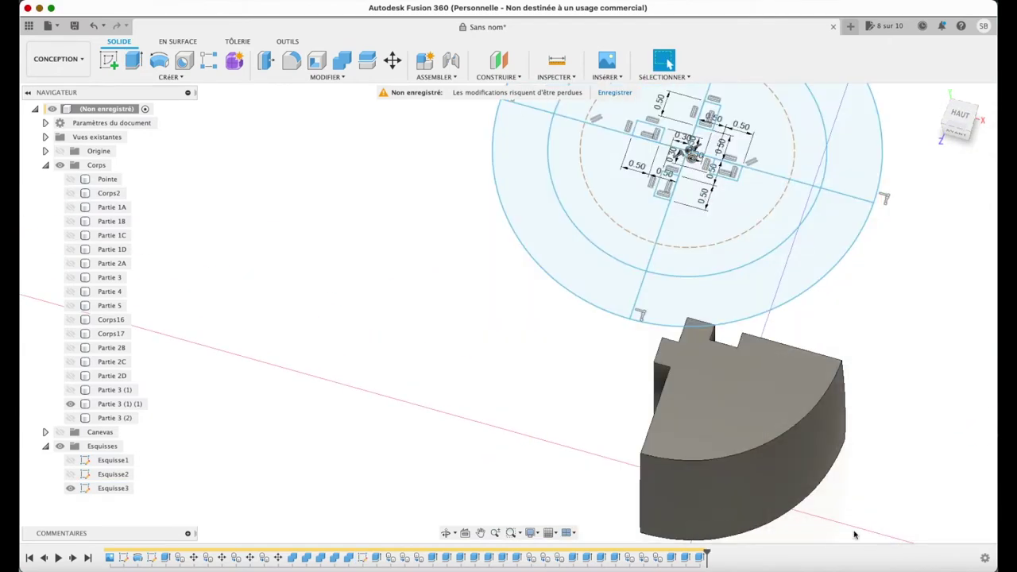
left_click(135, 406)
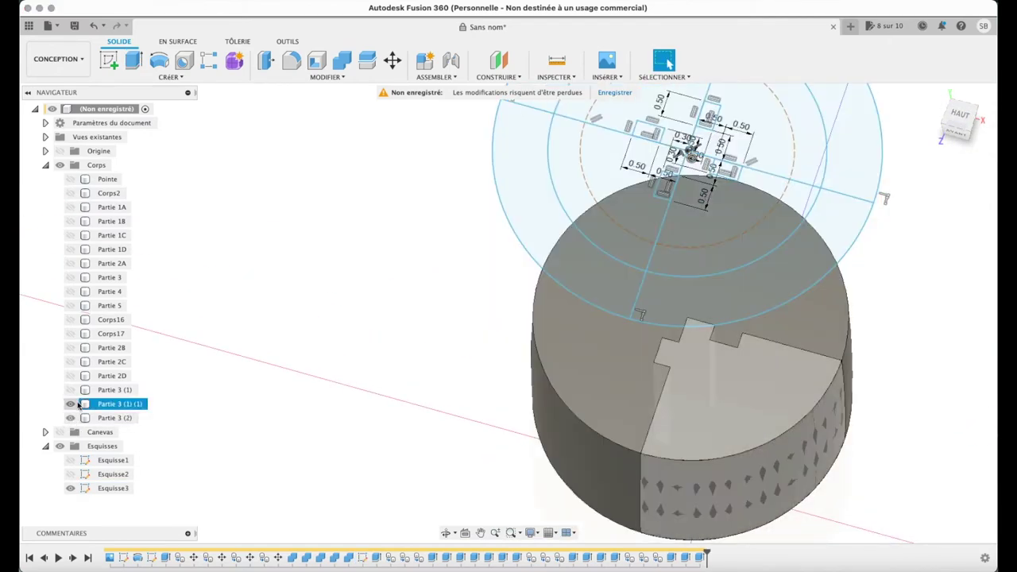
- Hide Partie 3 (1) (1) and select all sketch profiles except the lower-left quarter
left_click(70, 404)
left_click(960, 115)
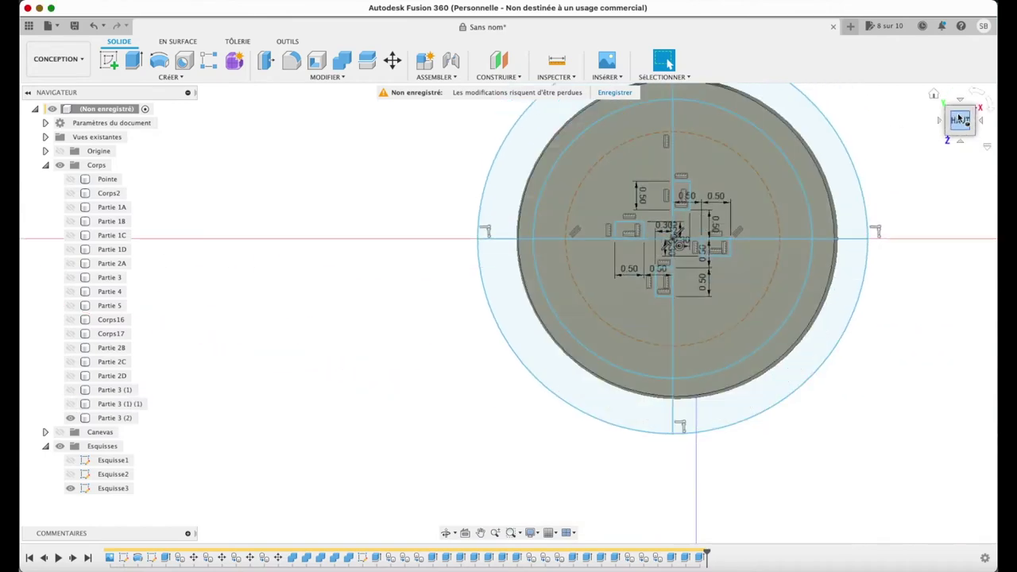
left_click(666, 283)
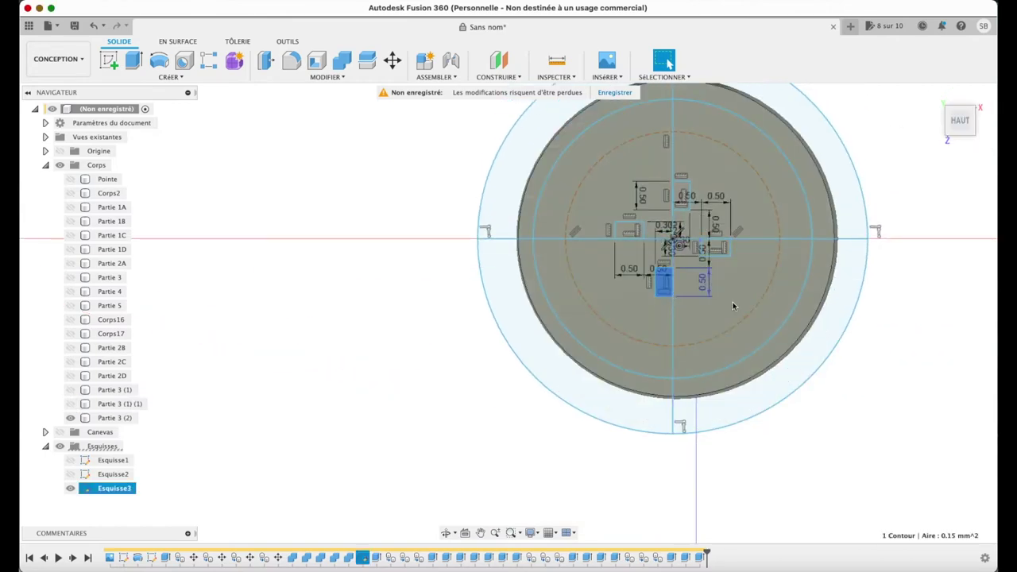
left_click(755, 318, "shift")
left_click(842, 212, "shift")
left_click(745, 222, "shift")
left_click(625, 189, "shift")
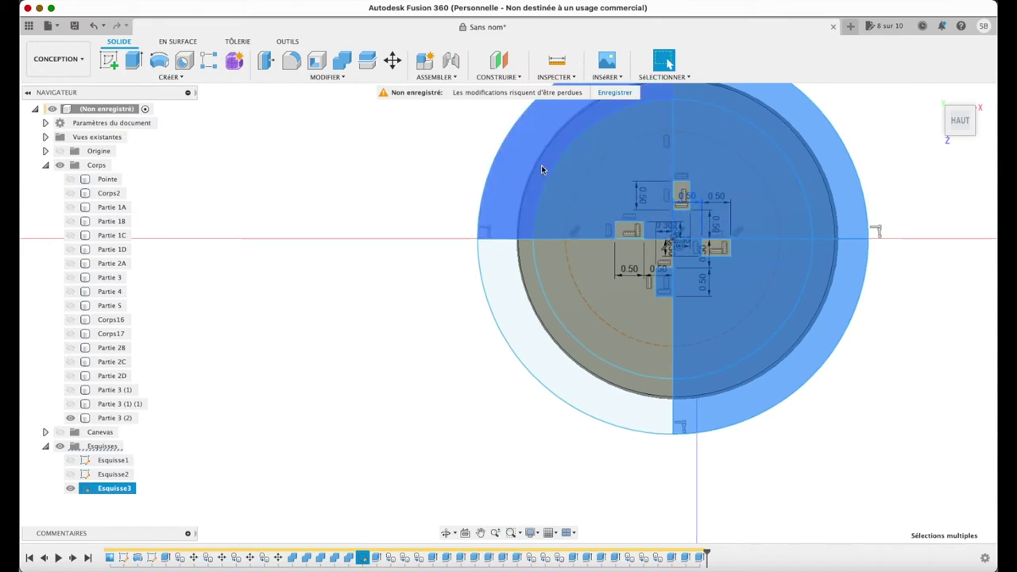
left_click(541, 165, "shift")
- Extrude-cut the selected profiles -10.03 mm through Partie 3 (2)
key("e")
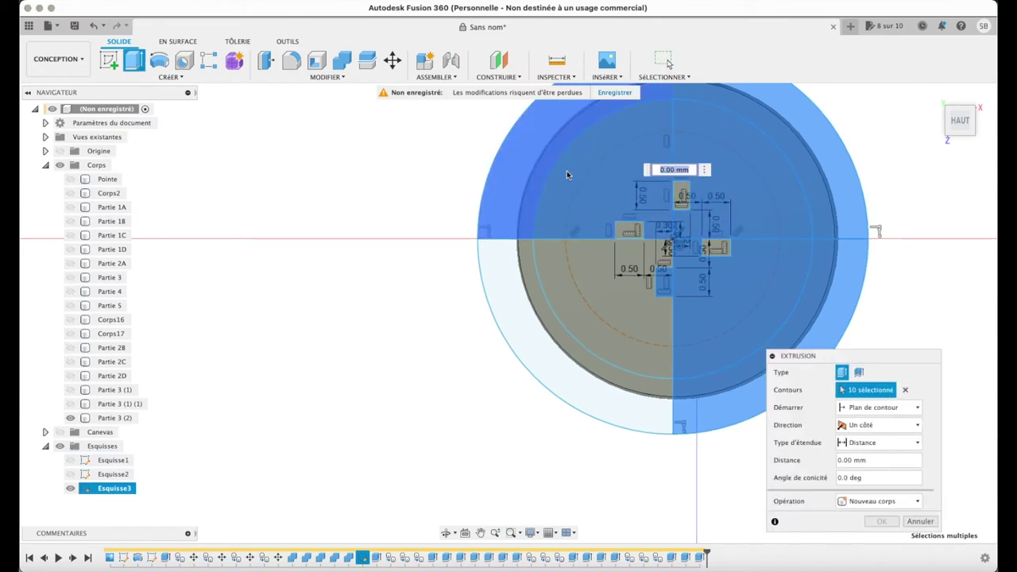
left_click(717, 248, "shift")
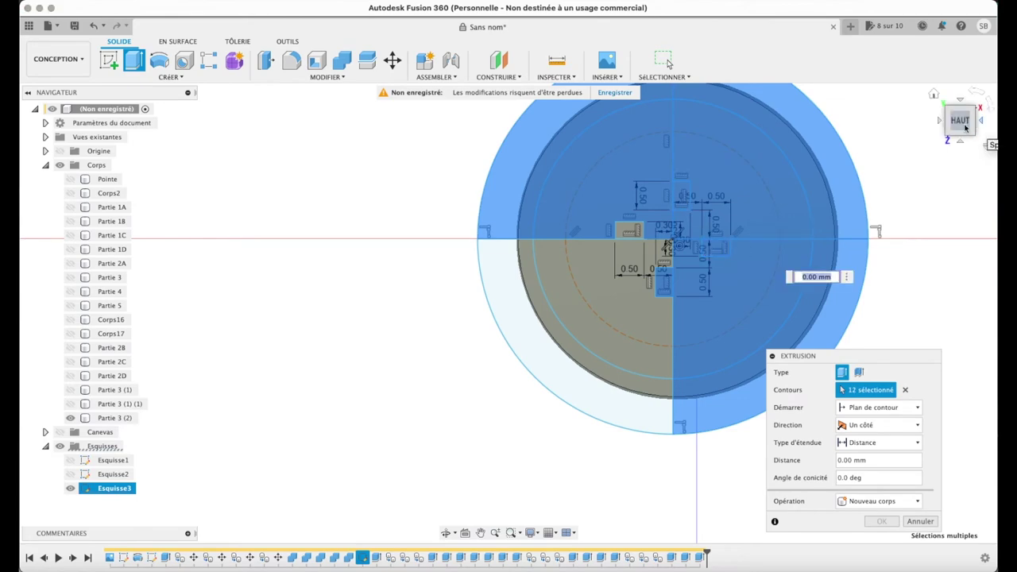
middle_click_drag(718, 248, 701, 236, "shift")
left_click_drag(724, 123, 724, 558)
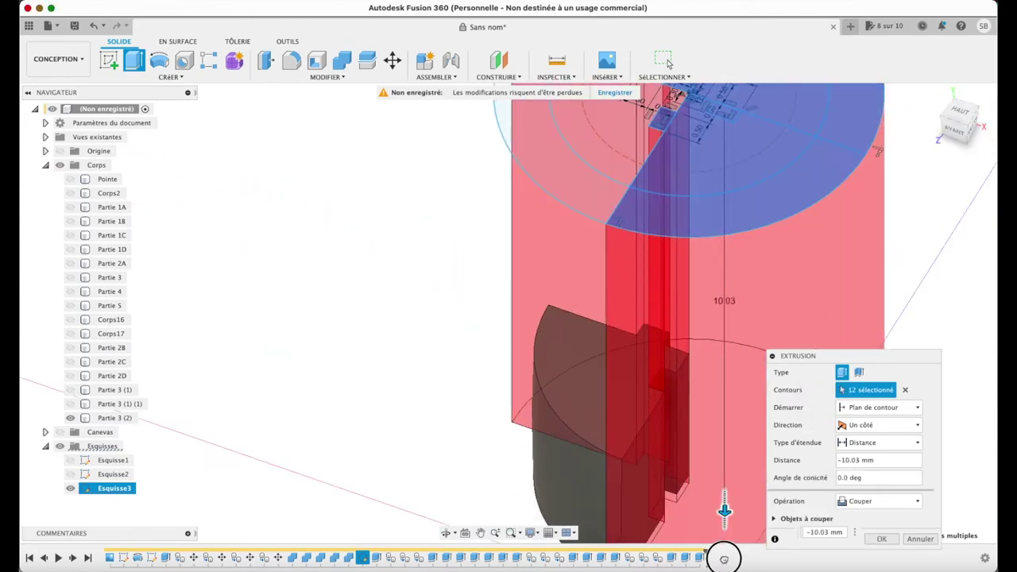
left_click(882, 539)
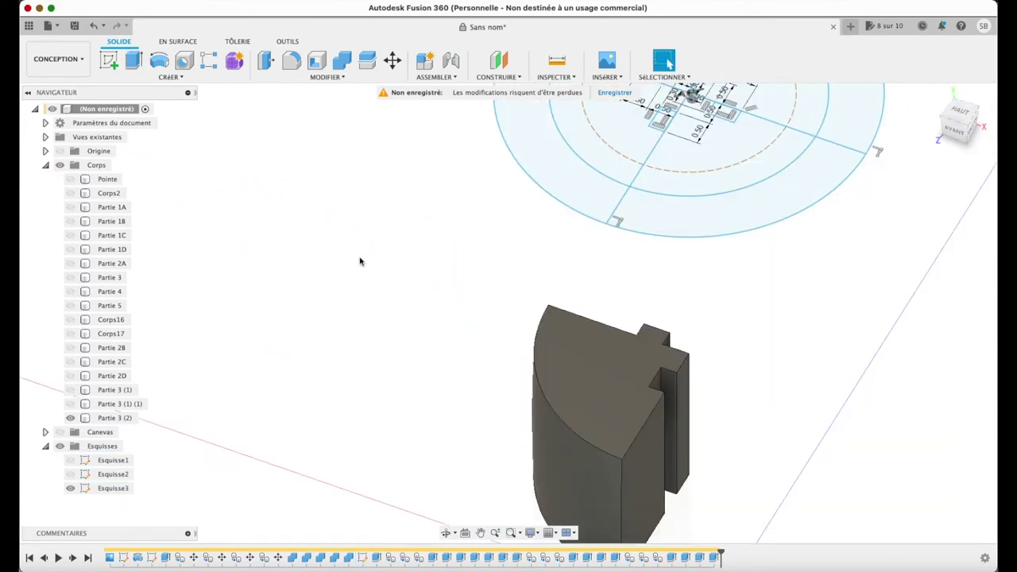
- Show Partie 3 (1) (1), Partie 3 (1) and Partie 2D again
scroll(263, 334, "down", 3)
left_click(70, 404)
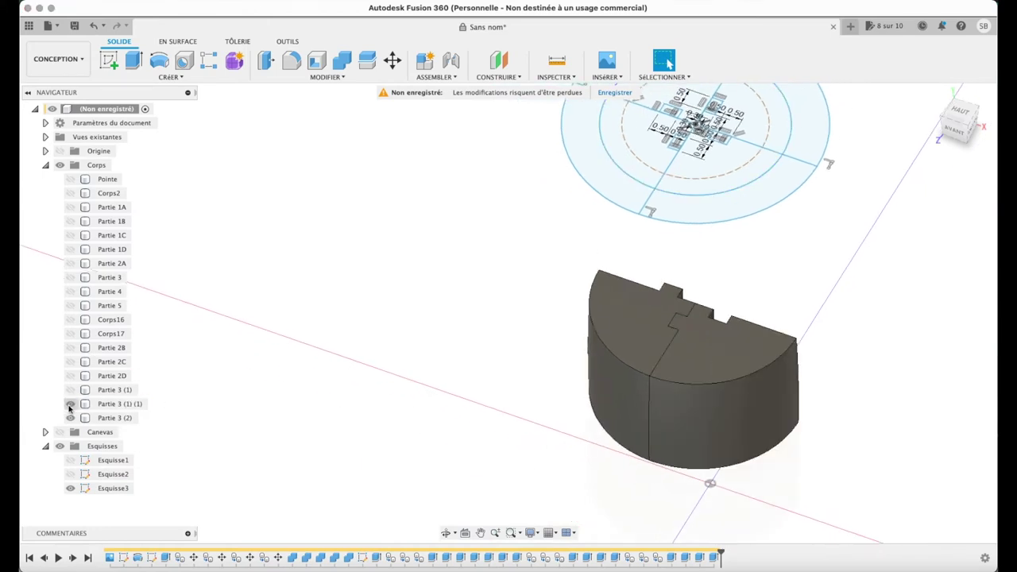
left_click(70, 389)
left_click(70, 376)
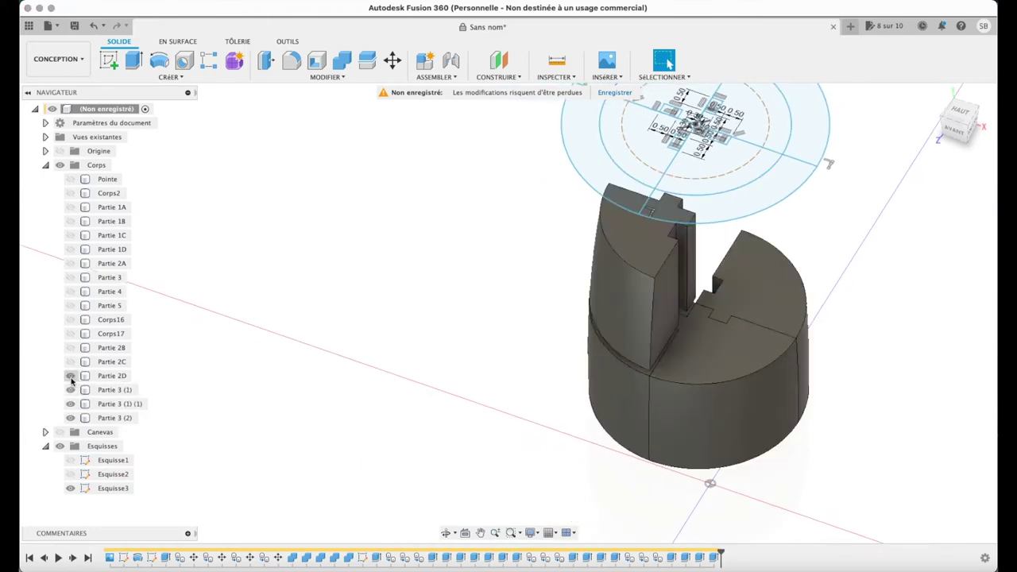
- Hide Partie 2D, show Partie 3, and rename Partie 3 (1) to Partie 3B
left_click(70, 376)
left_click(70, 277)
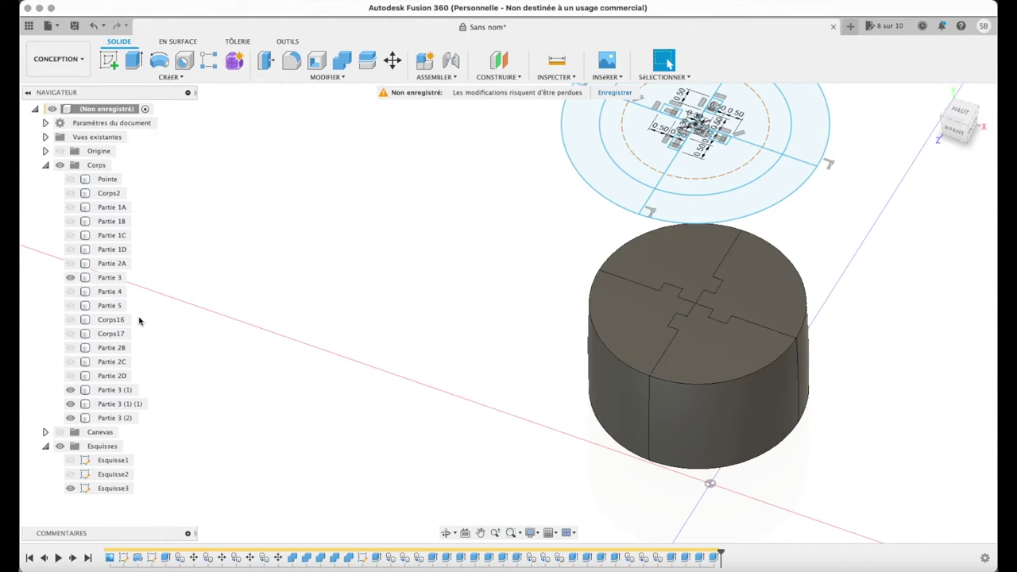
left_click(125, 278)
type("A")
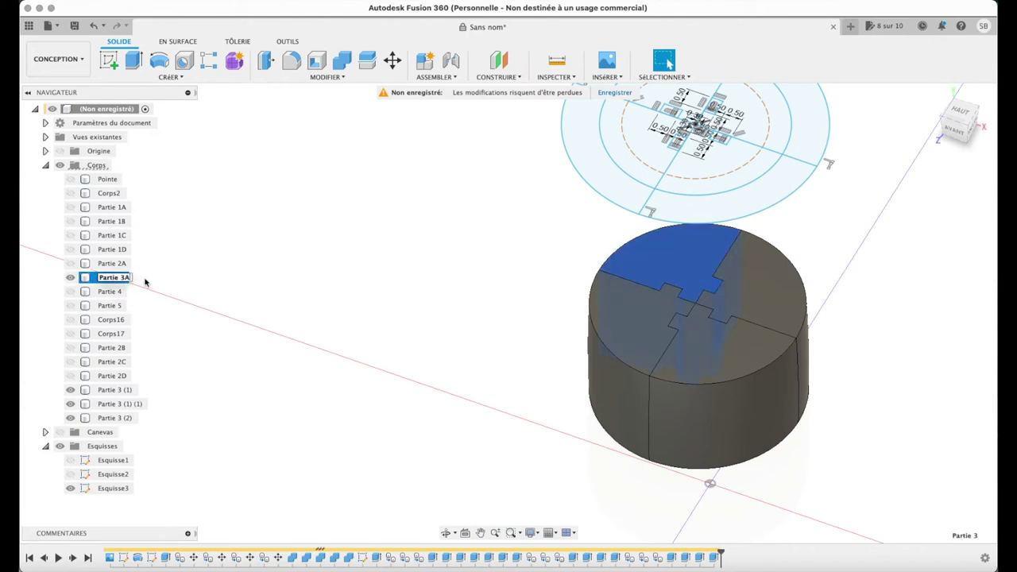
double_click(127, 390)
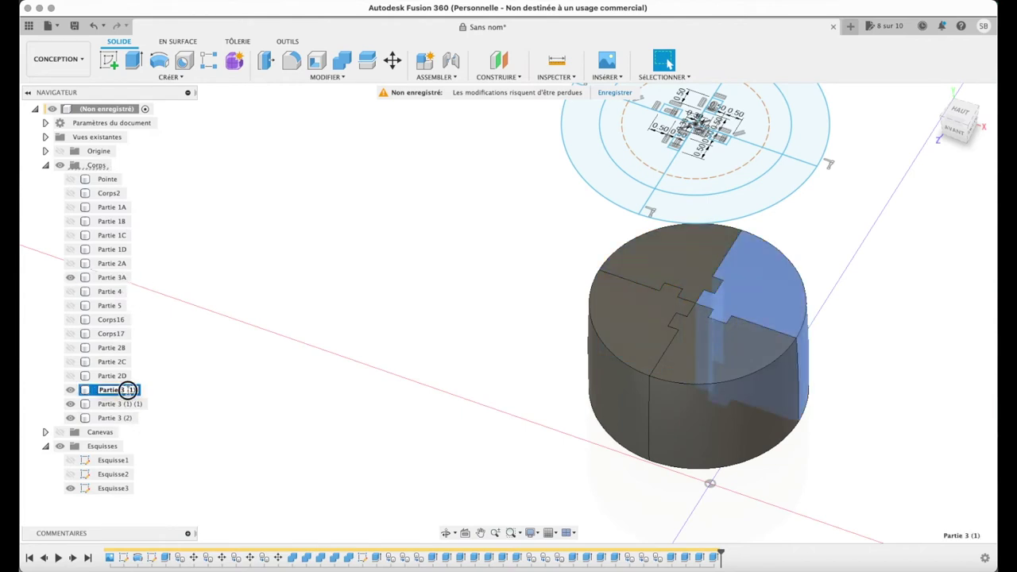
type("B")
key("Return")
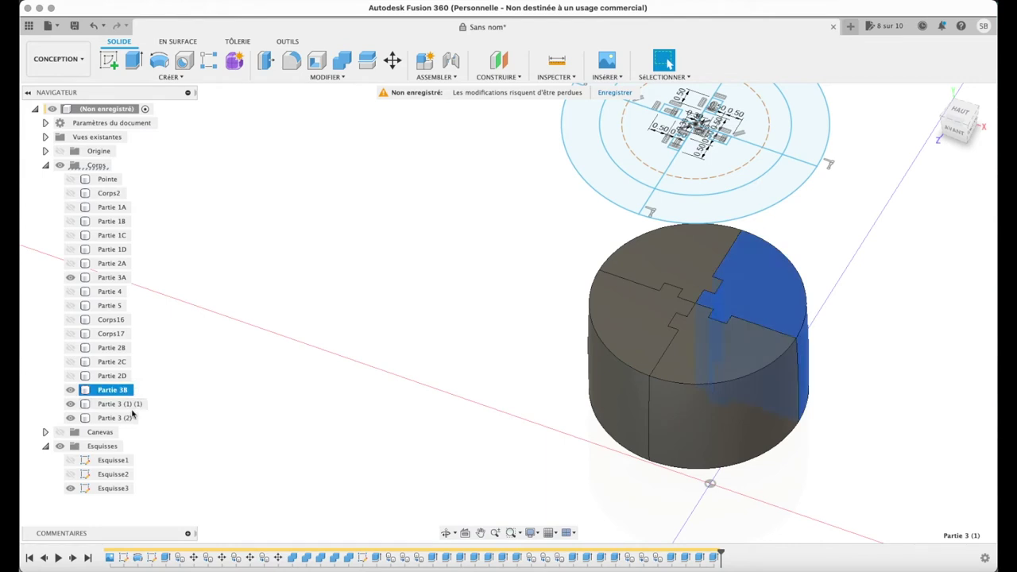
- Rename Partie 3 (1) (1) to Partie 3C and Partie 3 (2) to Partie 3D
left_click(139, 405)
double_click(171, 407)
key("Right")
key("BackSpace")
key("BackSpace")
key("BackSpace")
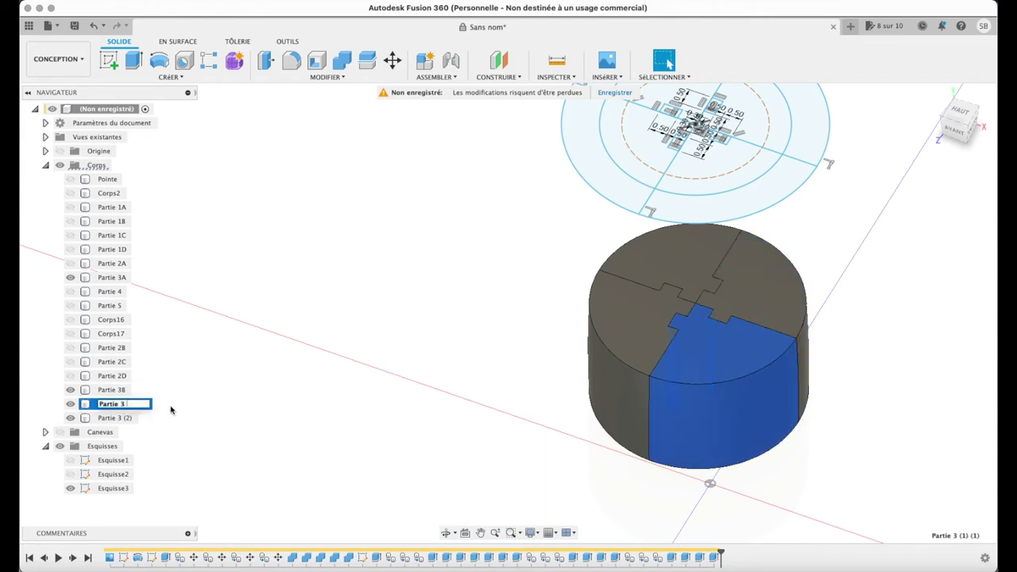
left_click(119, 418)
double_click(128, 419)
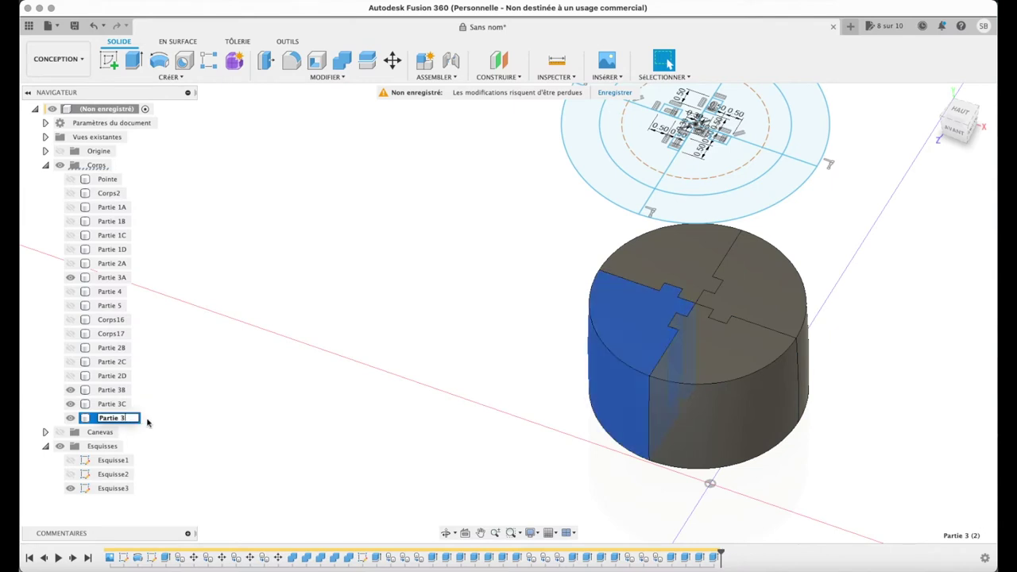
type("D")
- Move Partie 3D and Partie 3C up under Partie 3A in the browser, then hide two quarters
left_click_drag(131, 418, 105, 290)
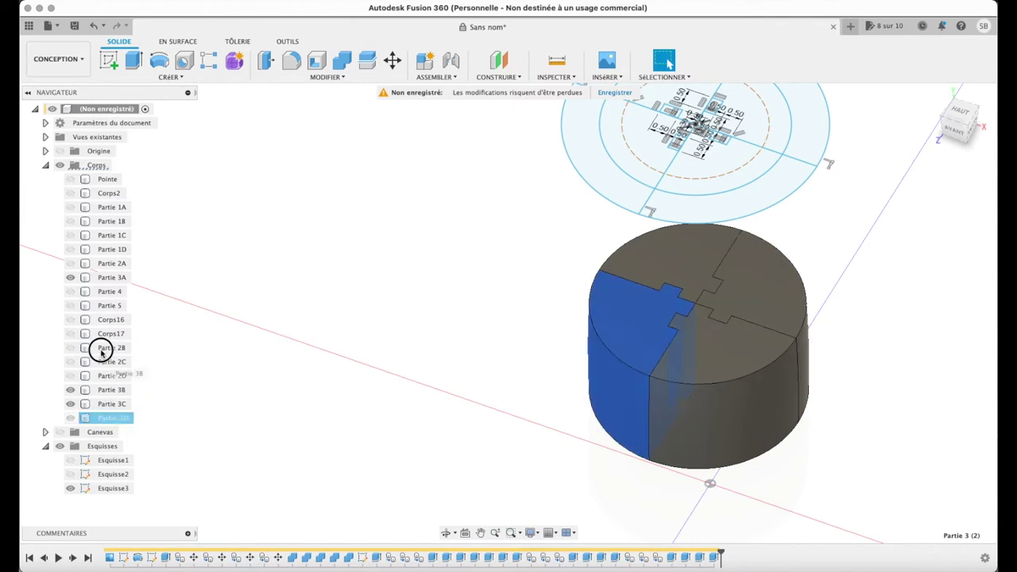
mouse_move(131, 419)
left_mouse_down()
mouse_move(137, 308)
mouse_move(111, 287)
mouse_move(133, 326)
left_mouse_up()
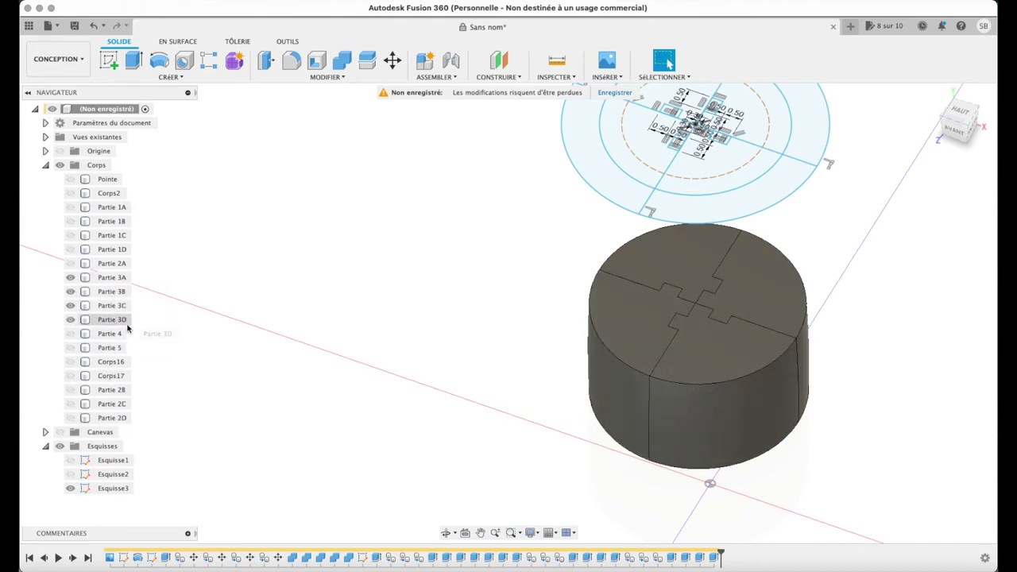
left_click(70, 291)
left_click(70, 277)
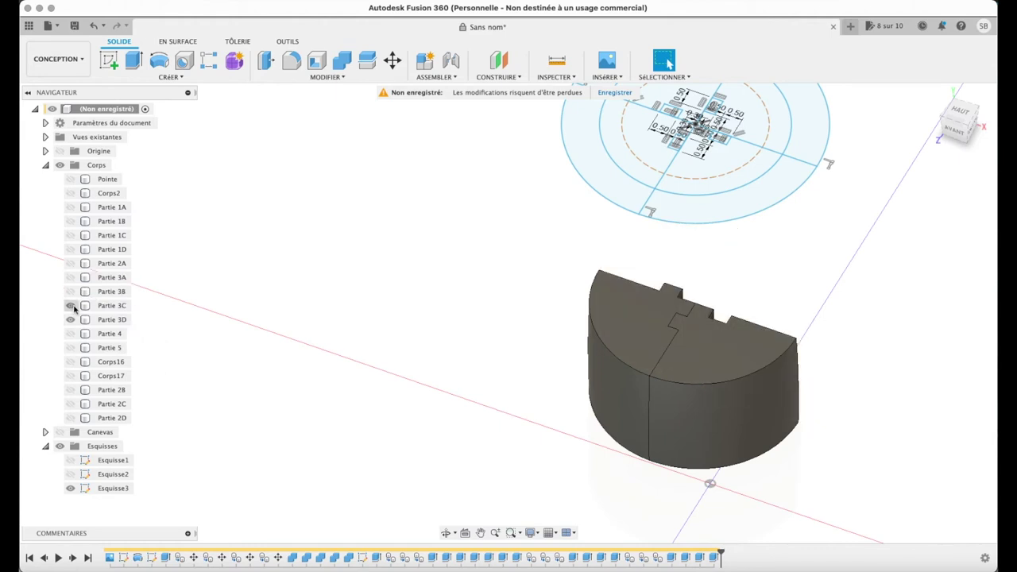
- Hide the remaining Partie 3 quarters and show the Partie 4 cylinder from the top
left_click(70, 305)
left_click(70, 320)
left_click(70, 334)
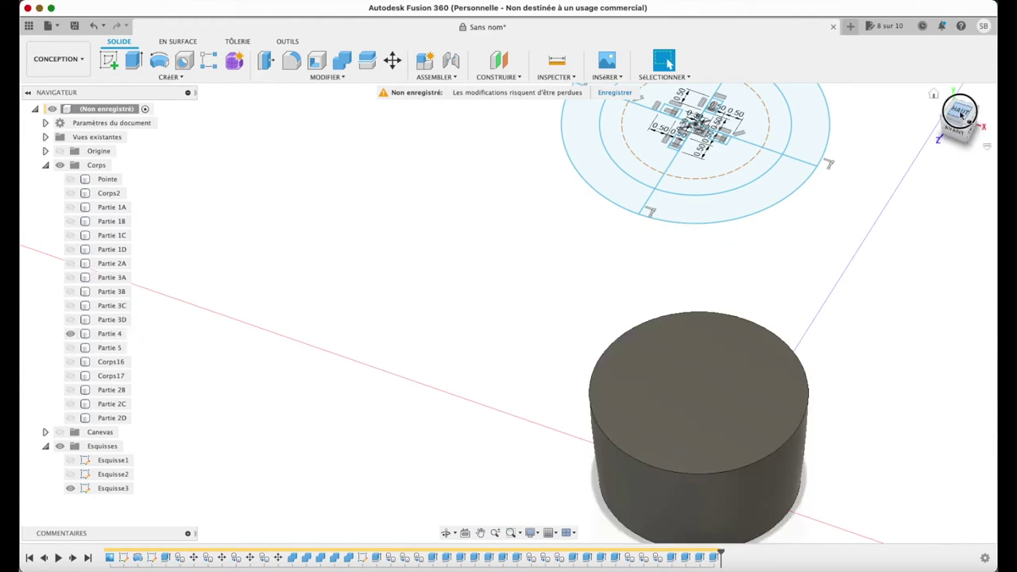
left_click(960, 111)
scroll(681, 156, "up", 3)
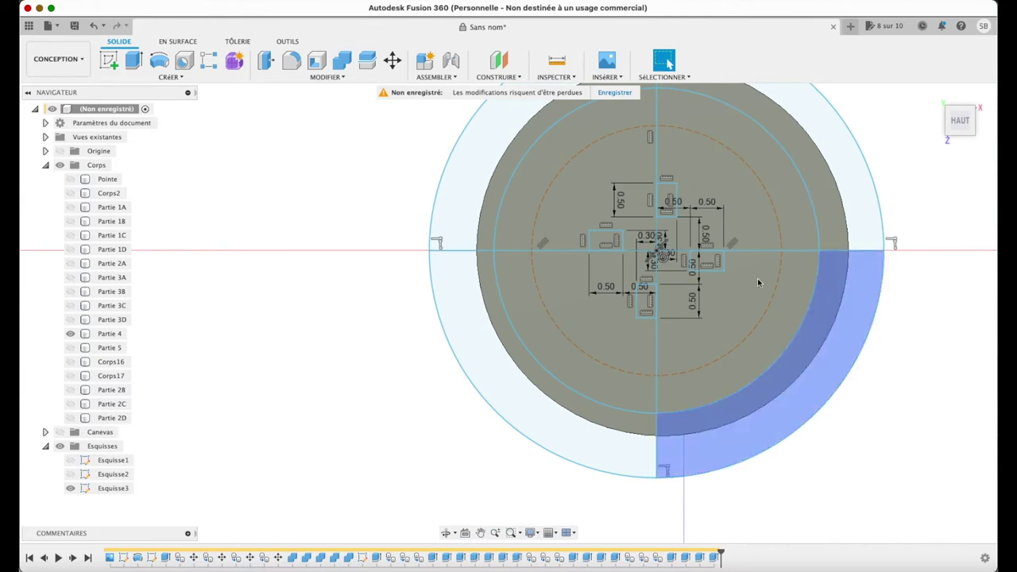
- Select the key, lower-left and right-hand quarter profiles of the Partie 4 sketch
left_click(603, 244)
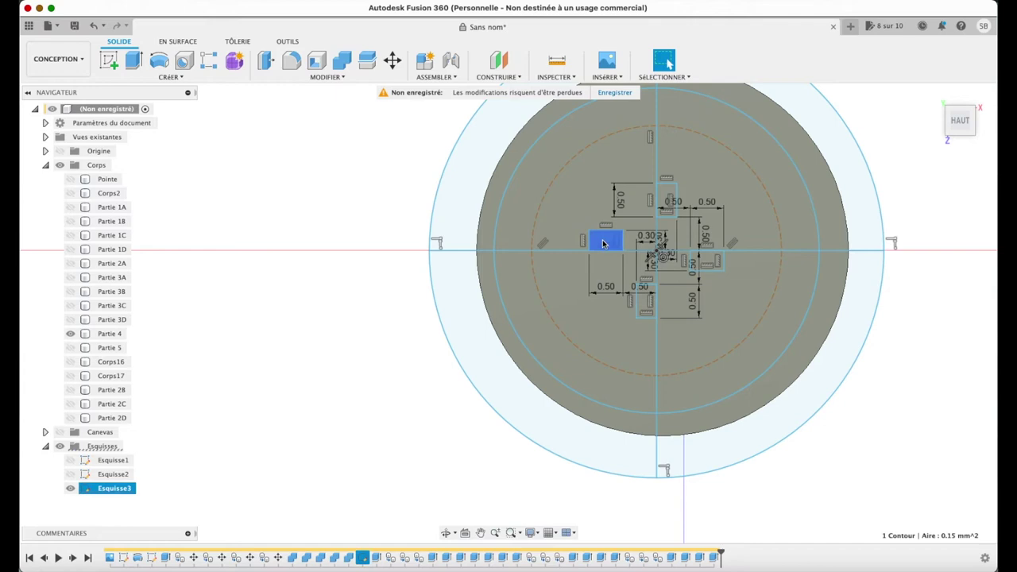
left_click(567, 307)
left_click(511, 347)
left_click(682, 303)
left_click(716, 176)
left_click(791, 170)
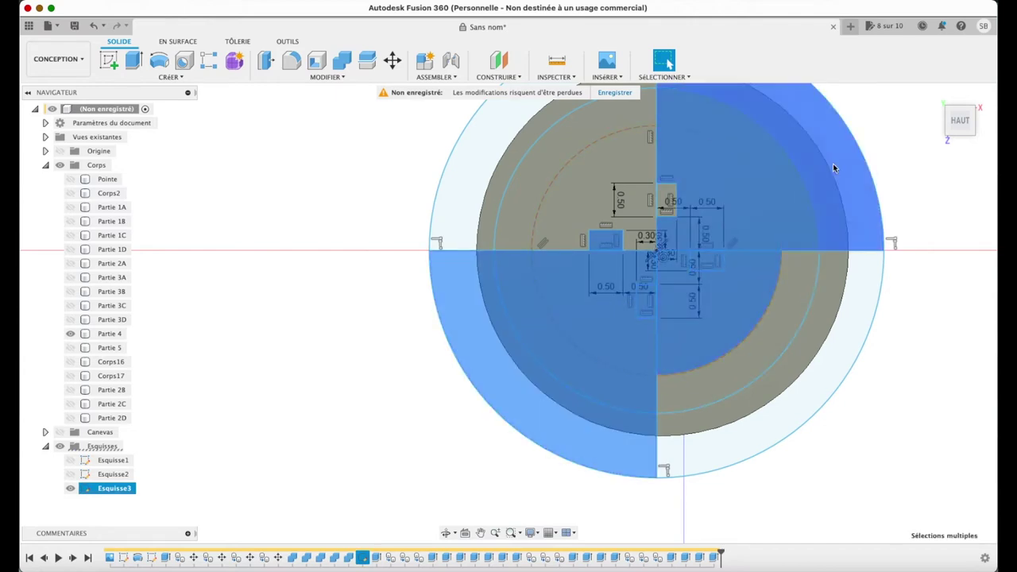
left_click(831, 321)
left_click(798, 354)
- Extrude-cut the selected profiles through Partie 4, then undo the cut
key("e")
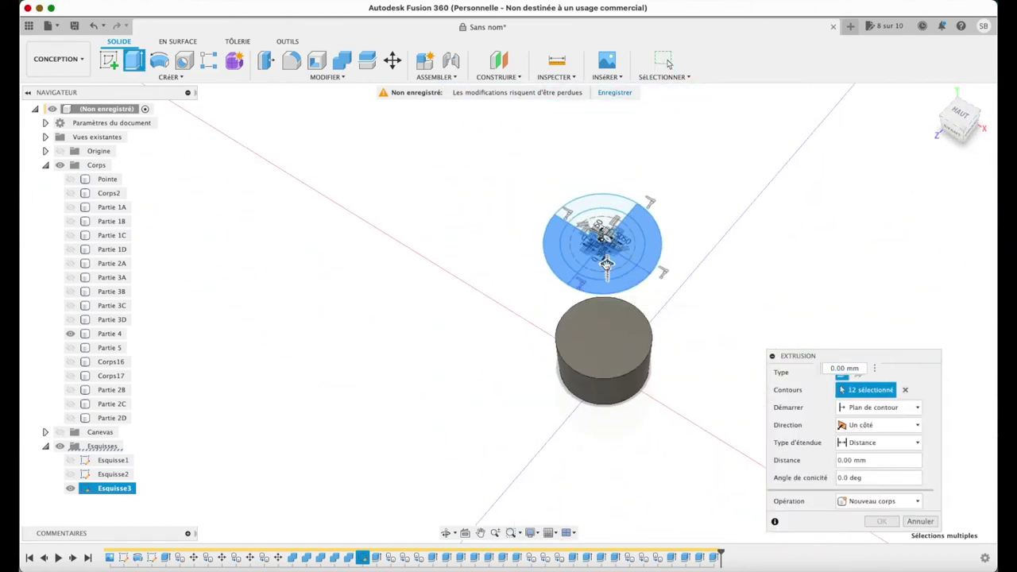
left_click_drag(610, 262, 735, 467)
left_click(883, 539)
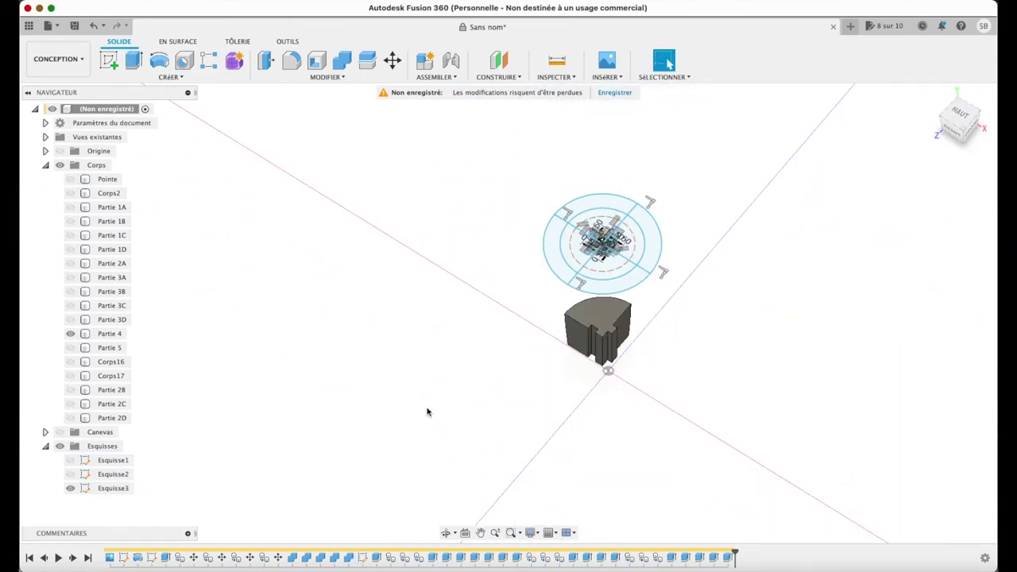
left_click(93, 25)
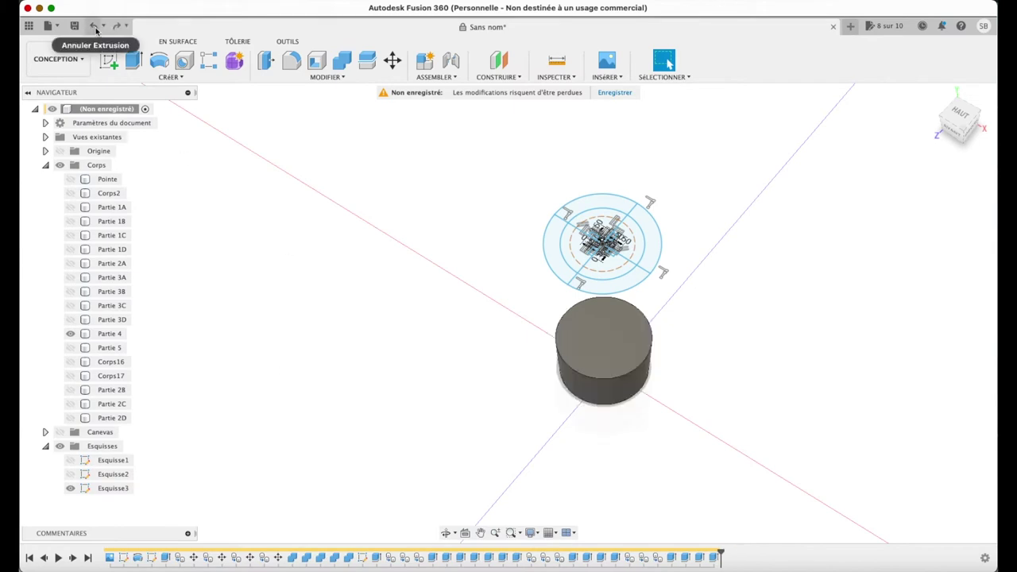
- Copy and paste the Partie 4 body
left_click(112, 334)
key("ctrl+c")
key("ctrl+v")
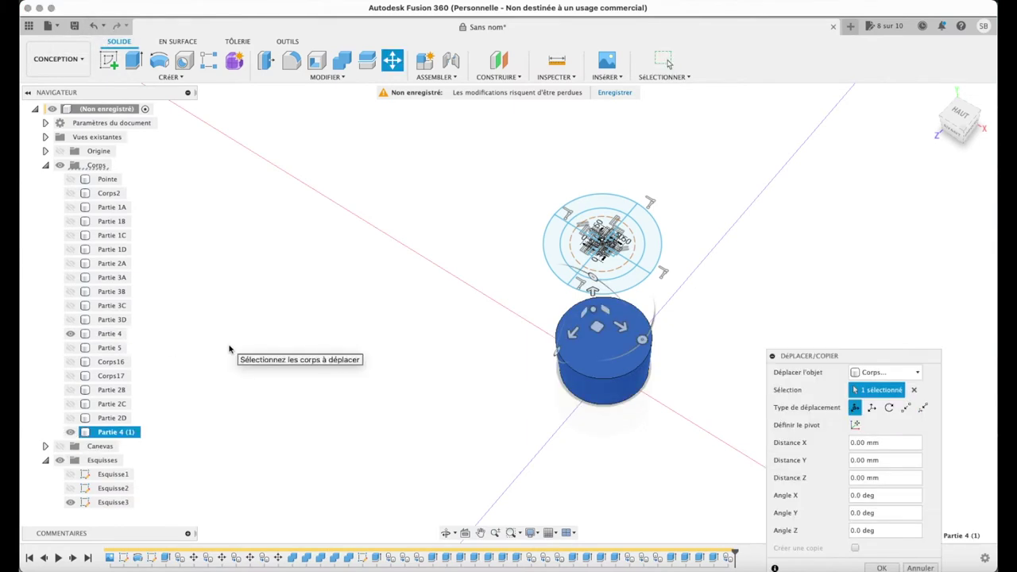
- Keep Partie 4 (1) in place and paste two more in-place copies, Partie 4 (1) (1) and Partie 4 (2)
key("Return")
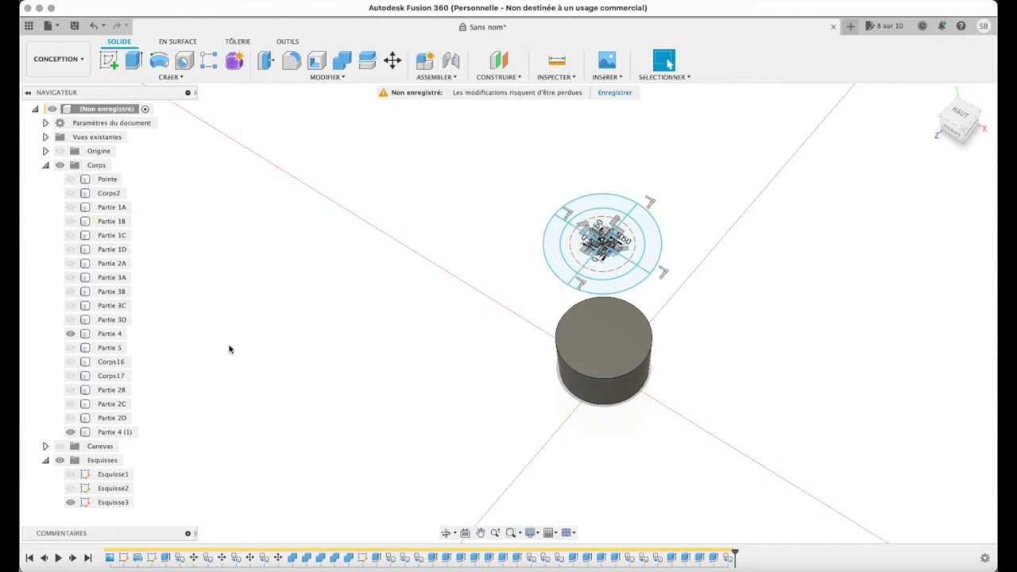
left_click(110, 334)
key("ctrl+c")
key("ctrl+v")
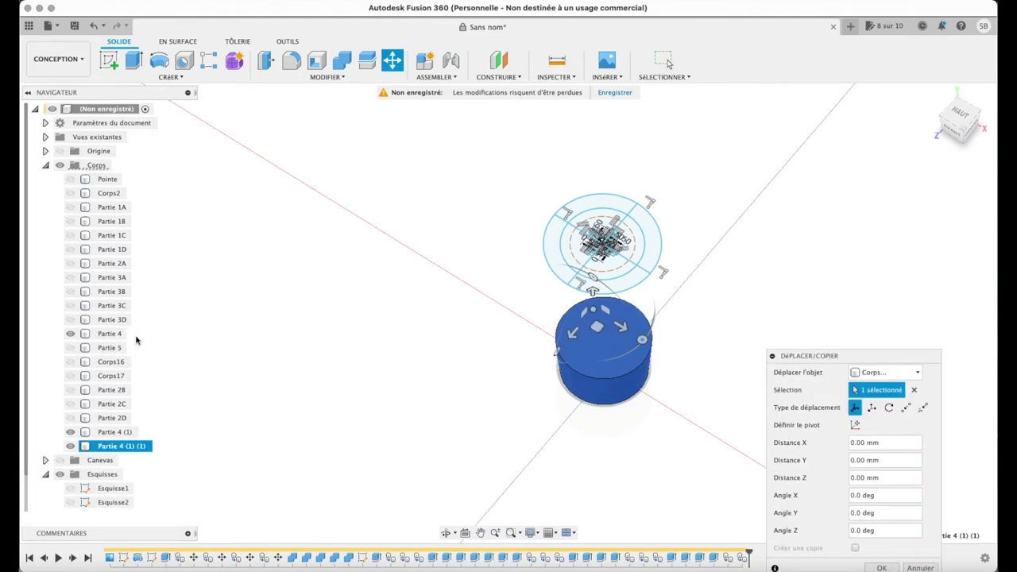
left_click(147, 334)
key("Return")
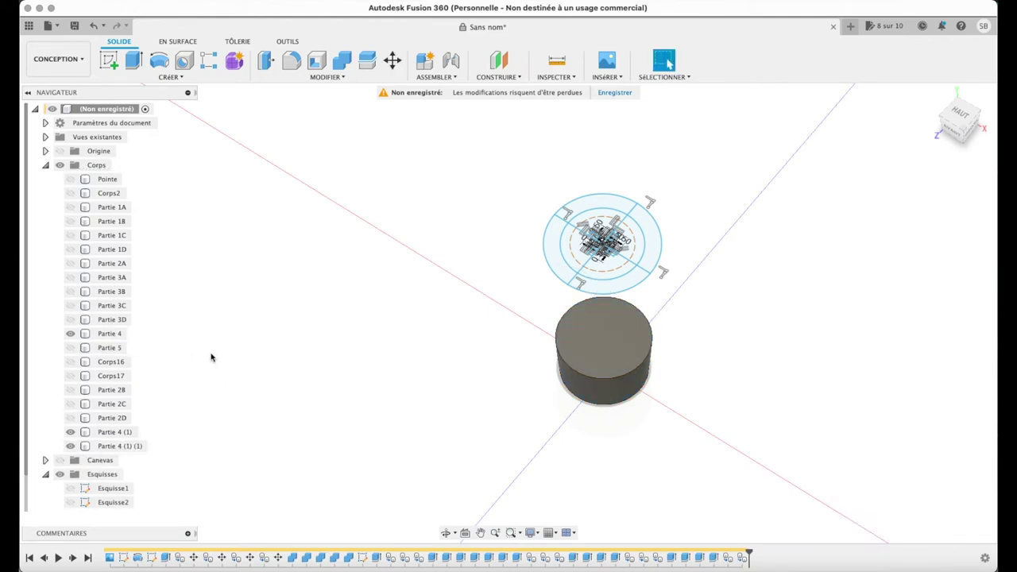
left_click(115, 335)
key("ctrl+c")
key("ctrl+v")
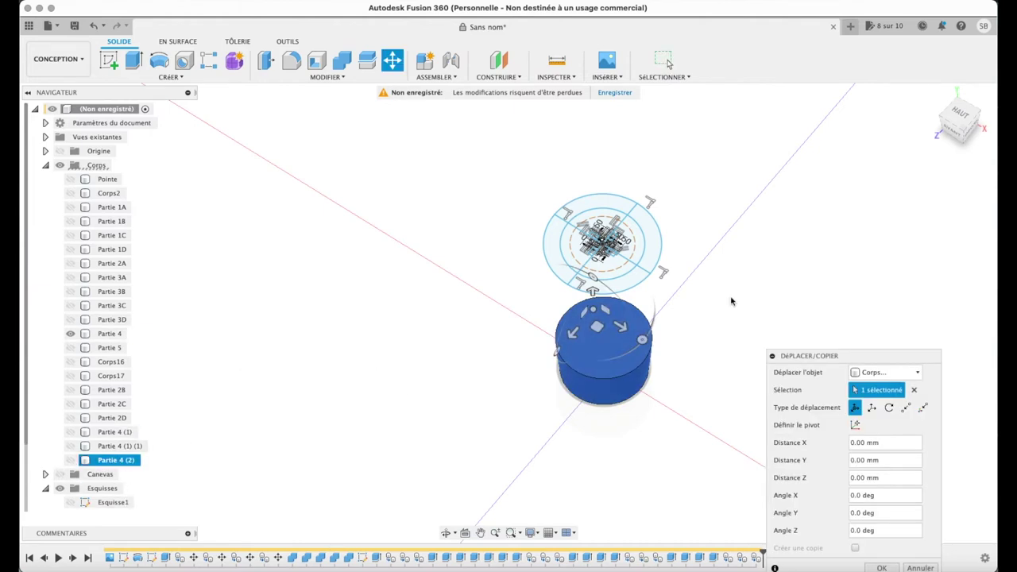
left_click(960, 115)
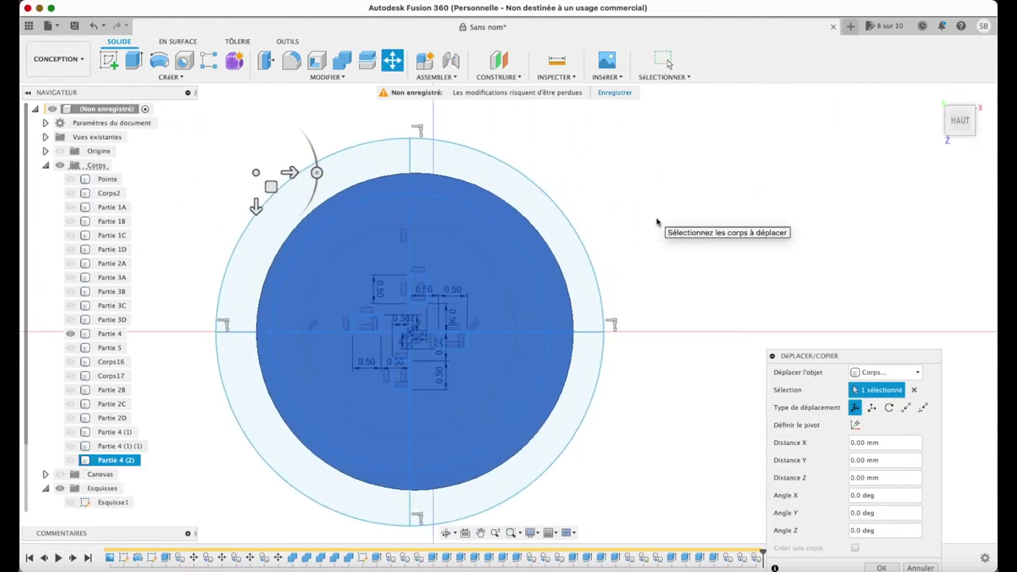
key("Return")
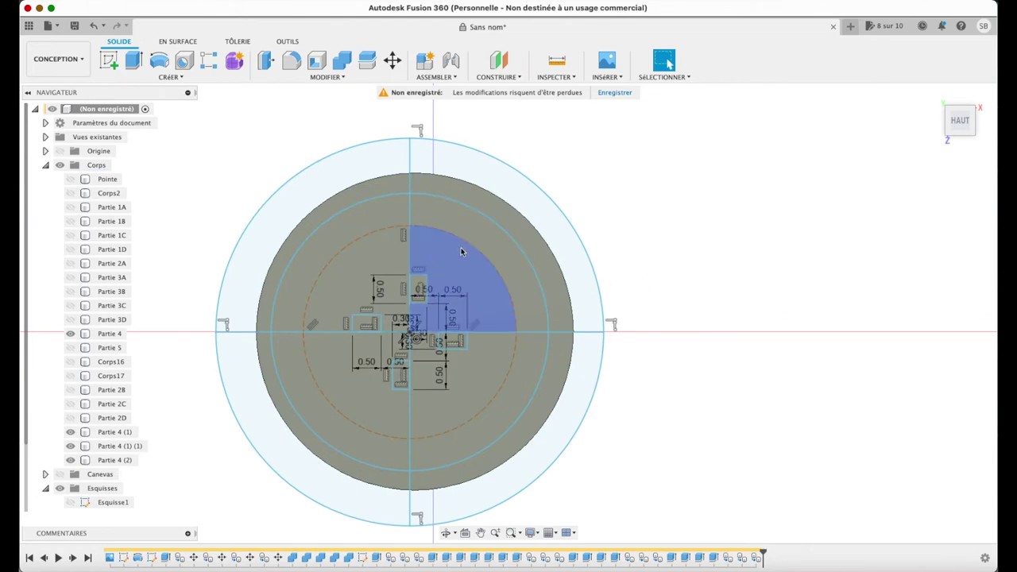
left_click(466, 249)
left_click(500, 246)
left_click(577, 395)
left_click(485, 382)
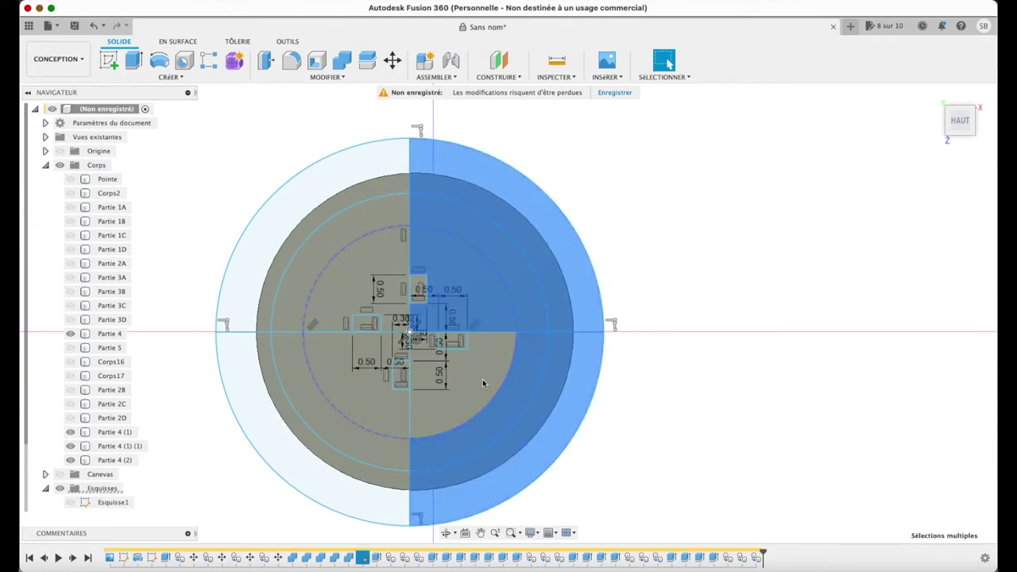
left_click(457, 358)
left_click(385, 410)
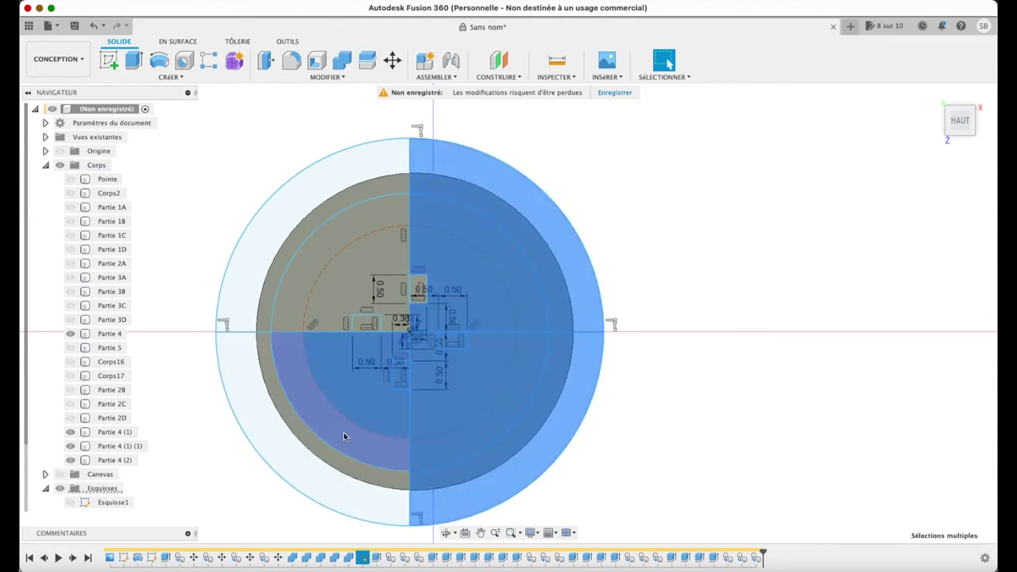
left_click(343, 432)
key("e")
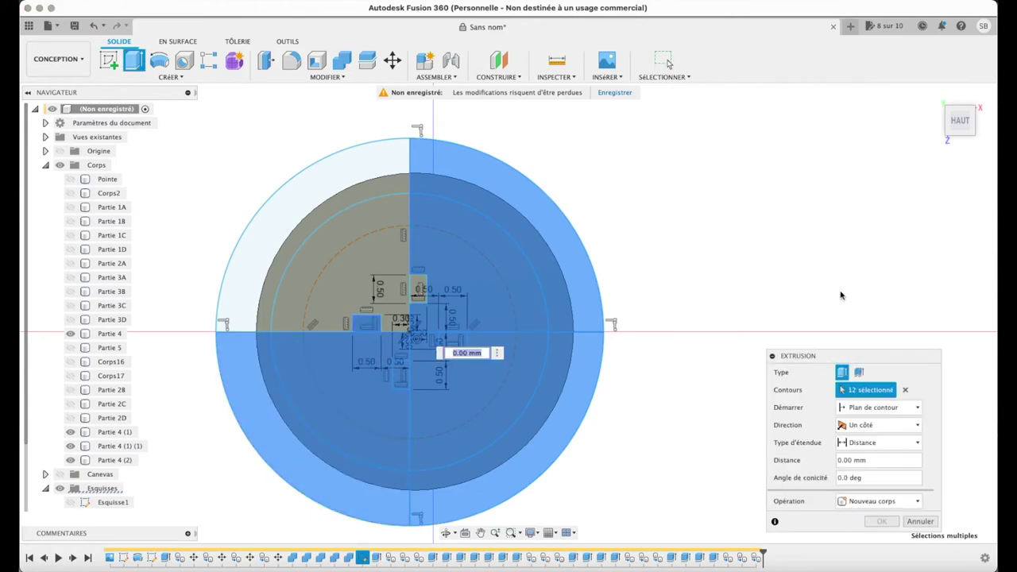
left_click(960, 133)
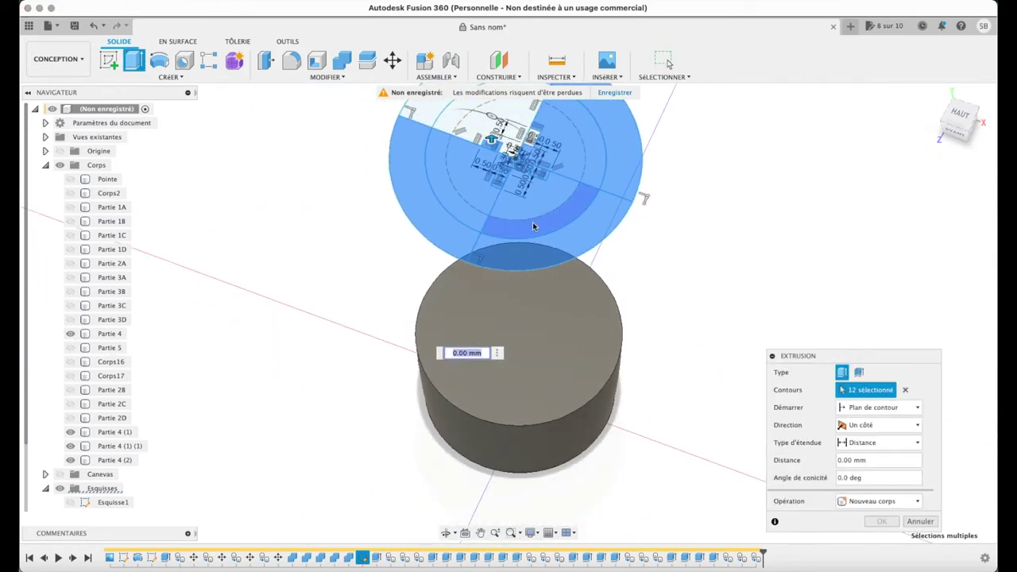
left_click_drag(484, 158, 493, 476)
left_click(879, 538)
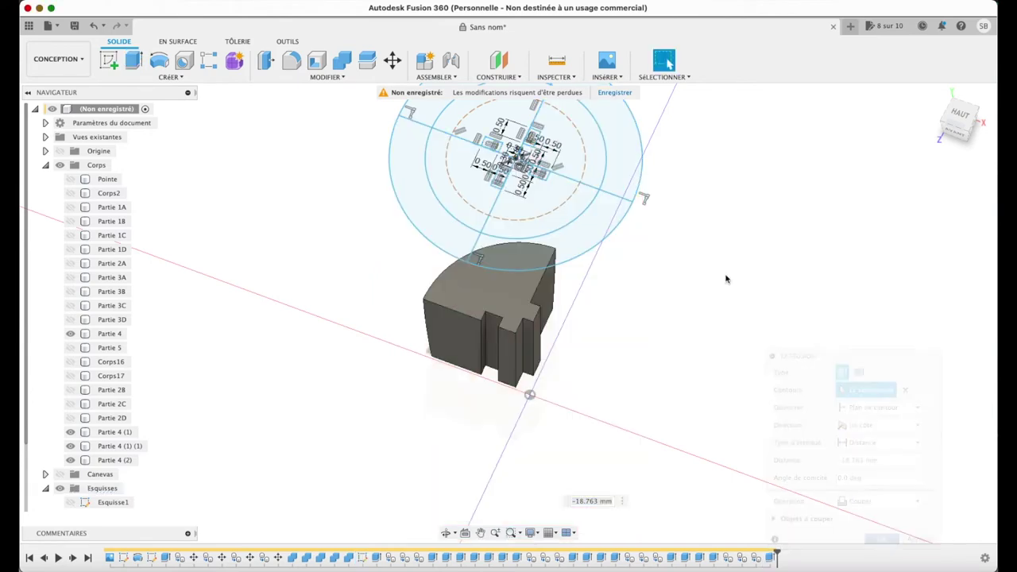
left_click(71, 433)
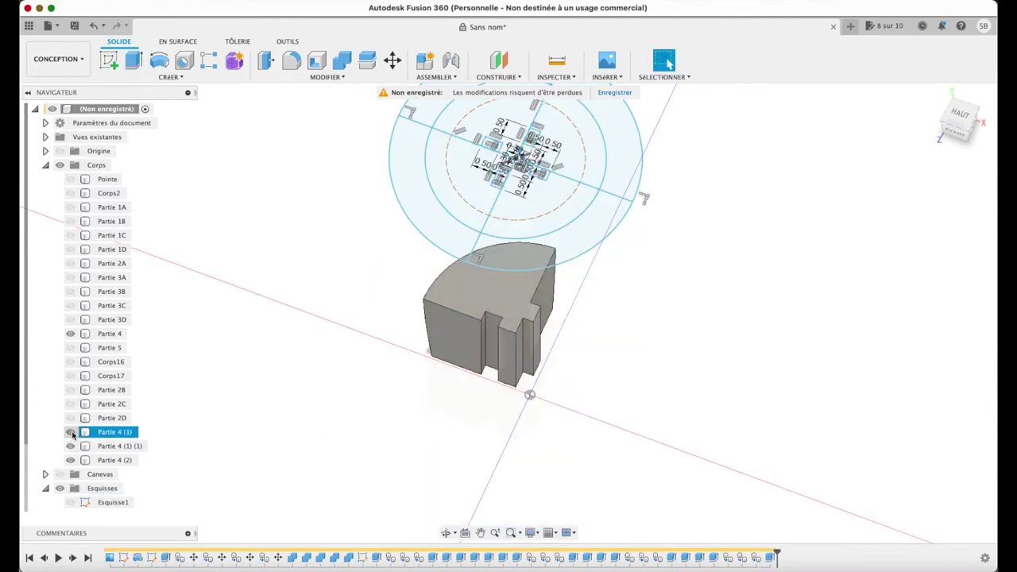
left_click(93, 26)
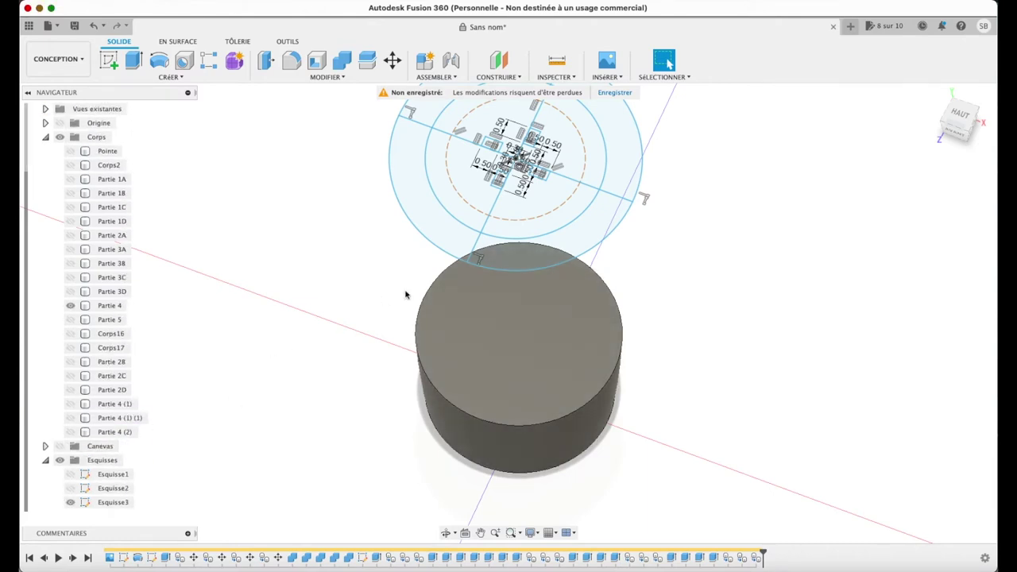
- Select the sketch profiles of the three quarters to remove from Partie 4
left_click(567, 136)
left_click(626, 139)
left_click(592, 231)
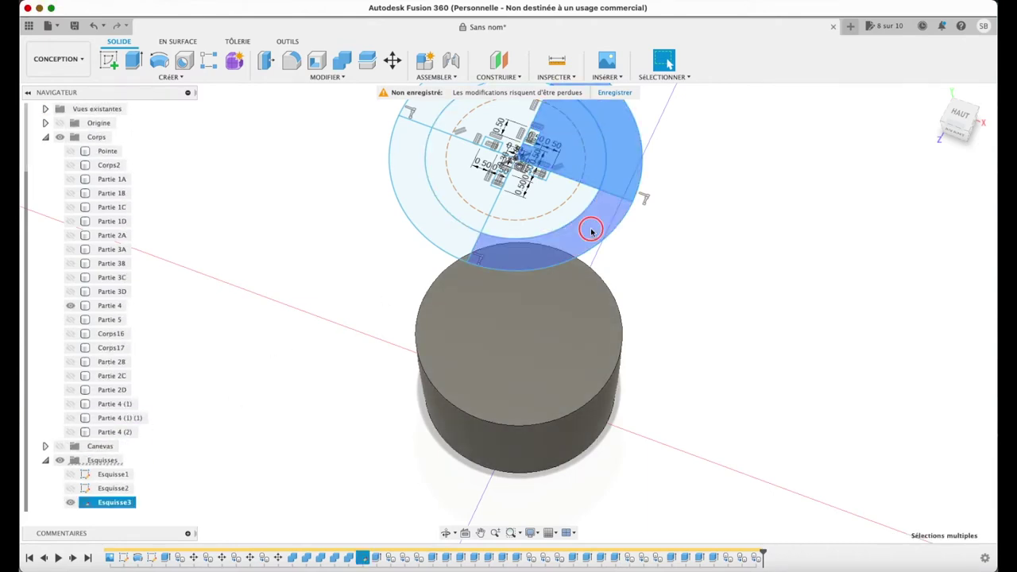
left_click(499, 170)
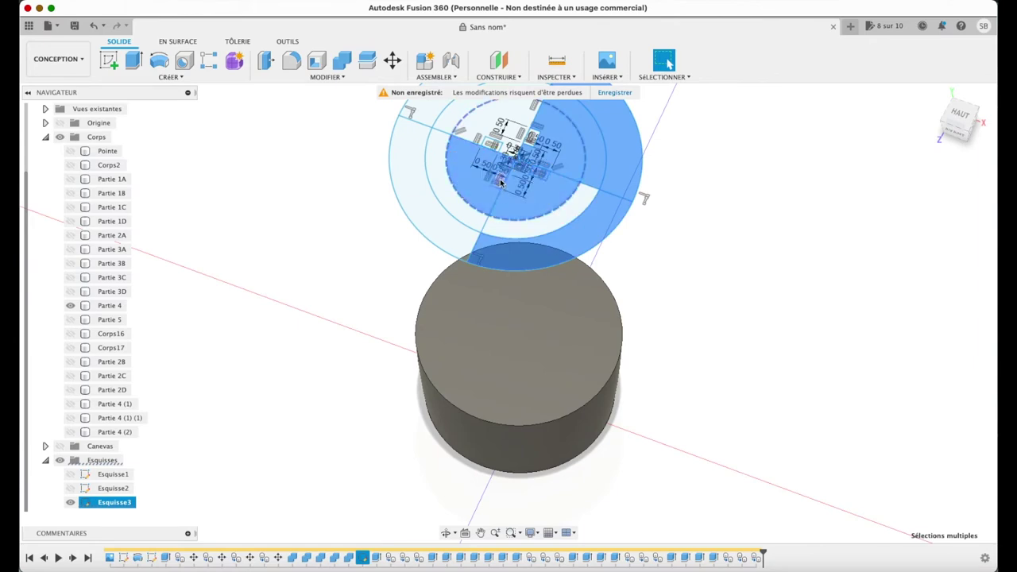
left_click(452, 196)
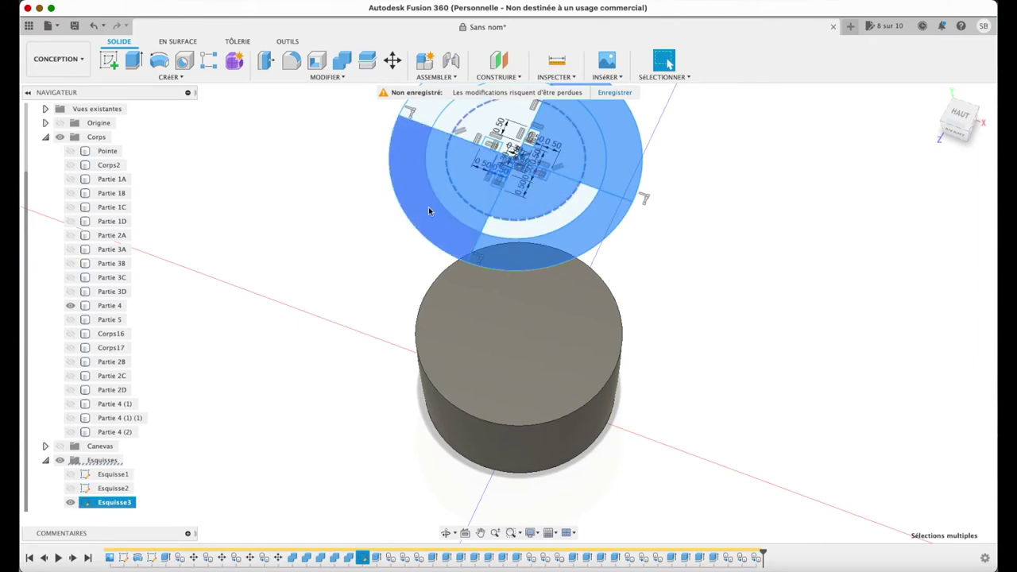
left_click(427, 203)
- Extrude-cut Partie 4 down 19.434 mm to one keyed quarter, then show Partie 4 (1)
key("e")
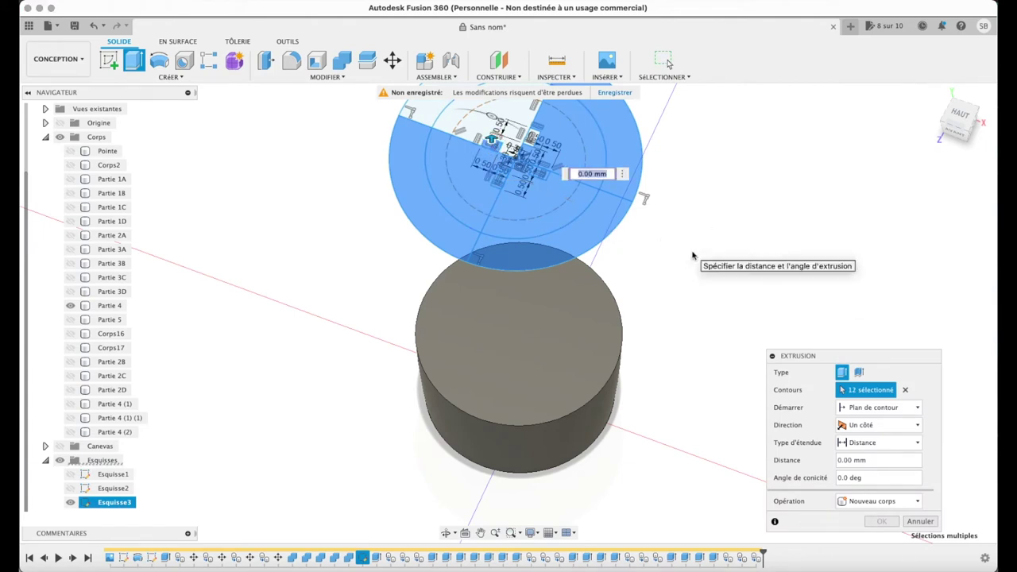
left_click_drag(491, 141, 499, 465)
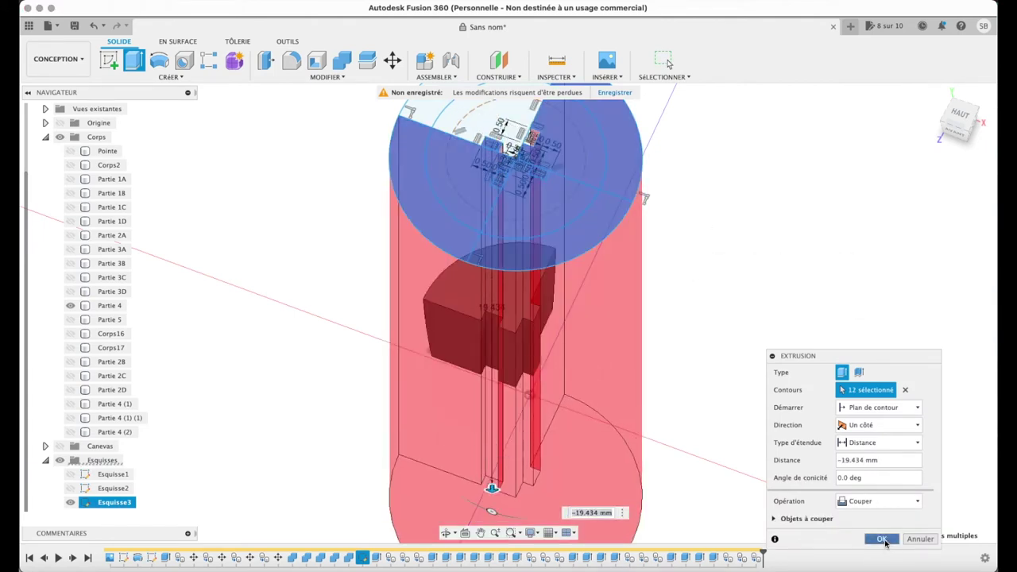
left_click(881, 539)
left_click(70, 405)
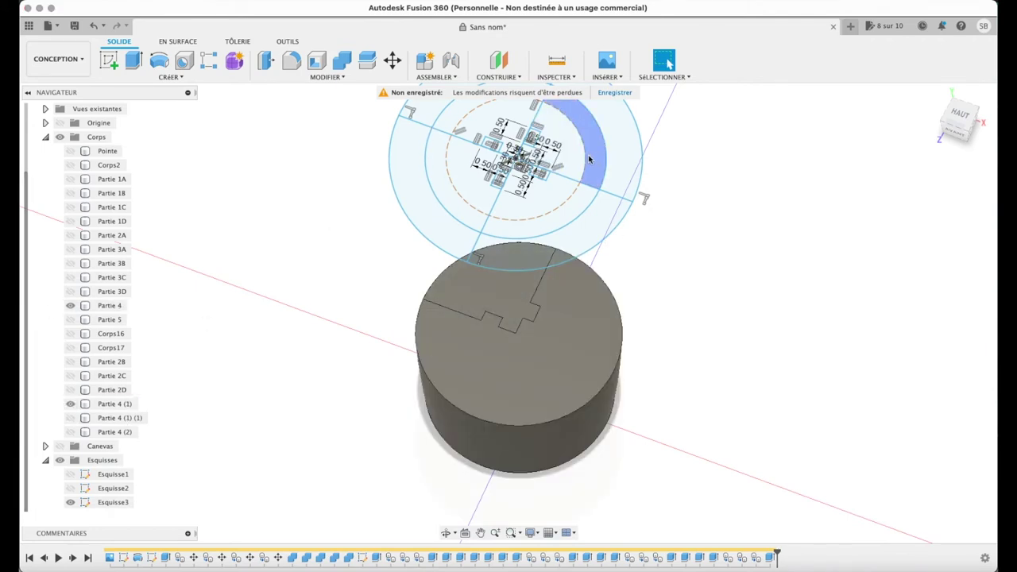
left_click(509, 116)
- Select the upper, left ring and lower-right inner profiles and start an extrude
left_click(453, 117, "shift")
left_click(416, 153, "shift")
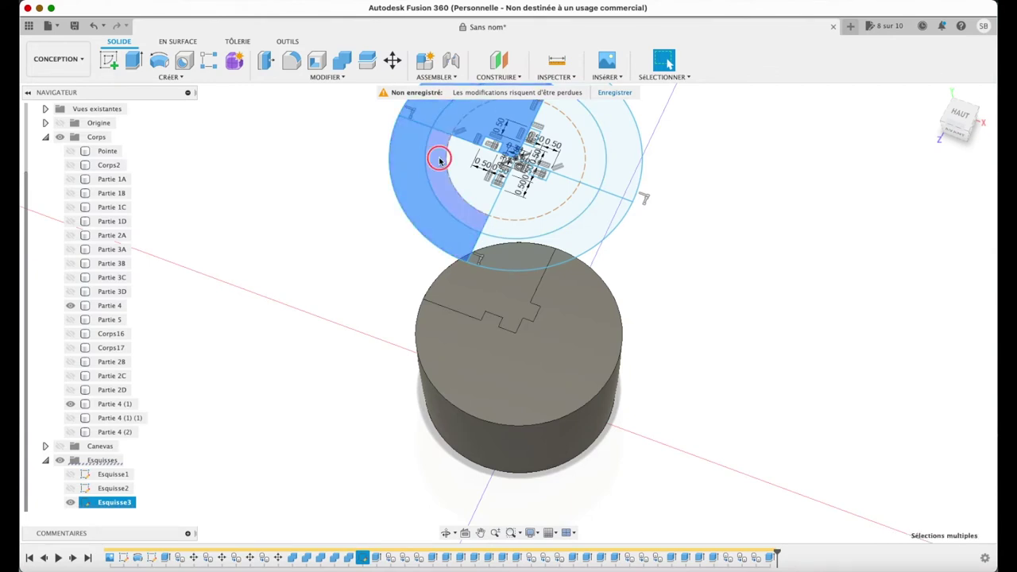
left_click(439, 160, "shift")
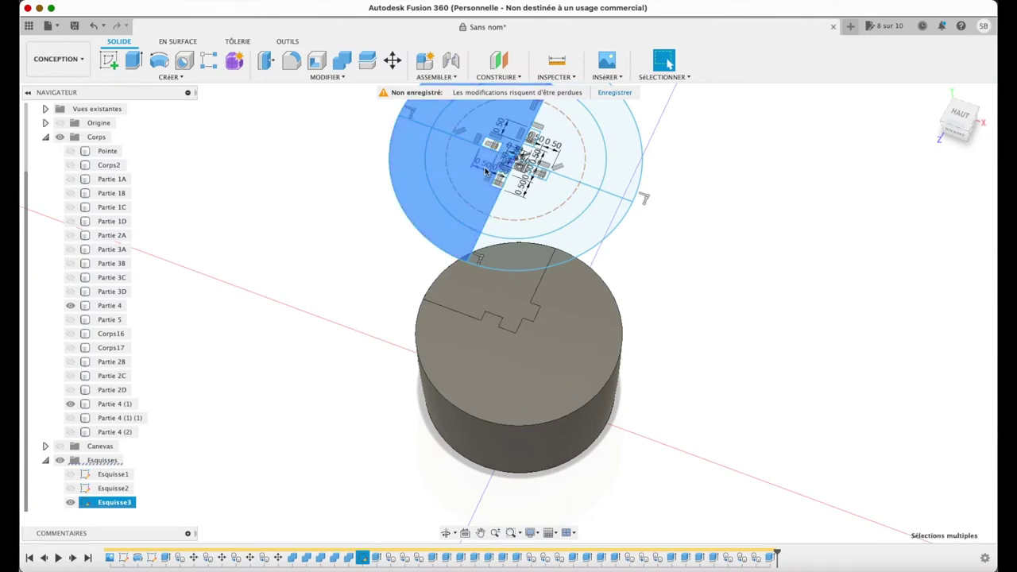
left_click(507, 202, "shift")
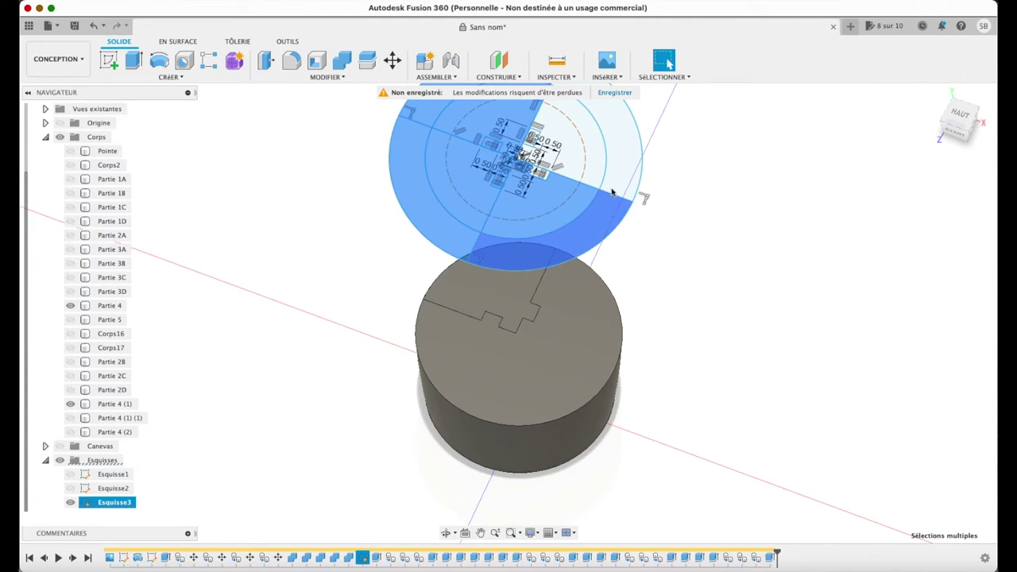
scroll(534, 139, "up", 3)
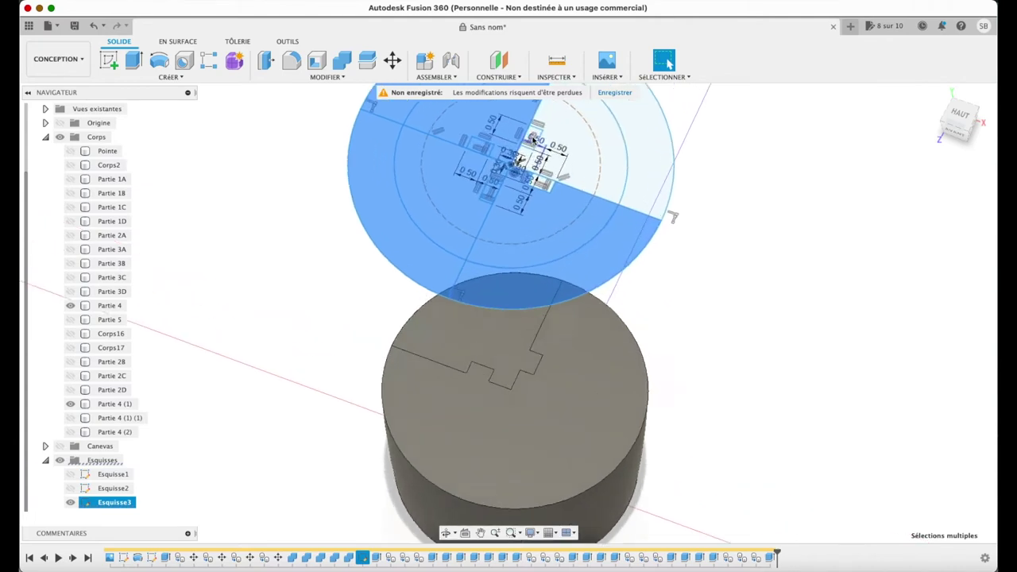
key("e")
scroll(708, 229, "down", 2)
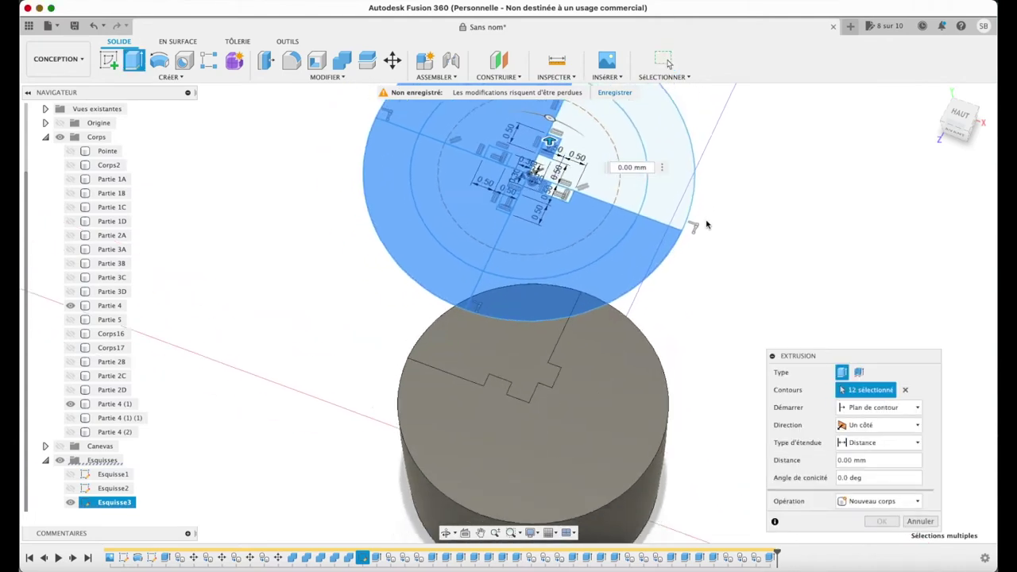
scroll(708, 230, "down", 2)
- Show only Partie 4 (1), hiding Partie 4 (2) and the already cut Partie 4
left_click(70, 406)
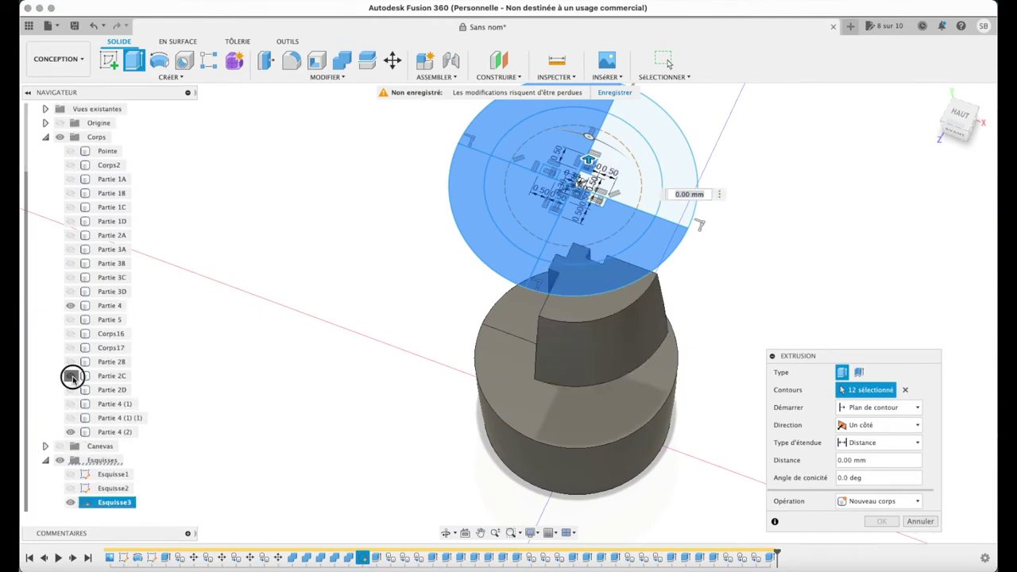
left_click(70, 376)
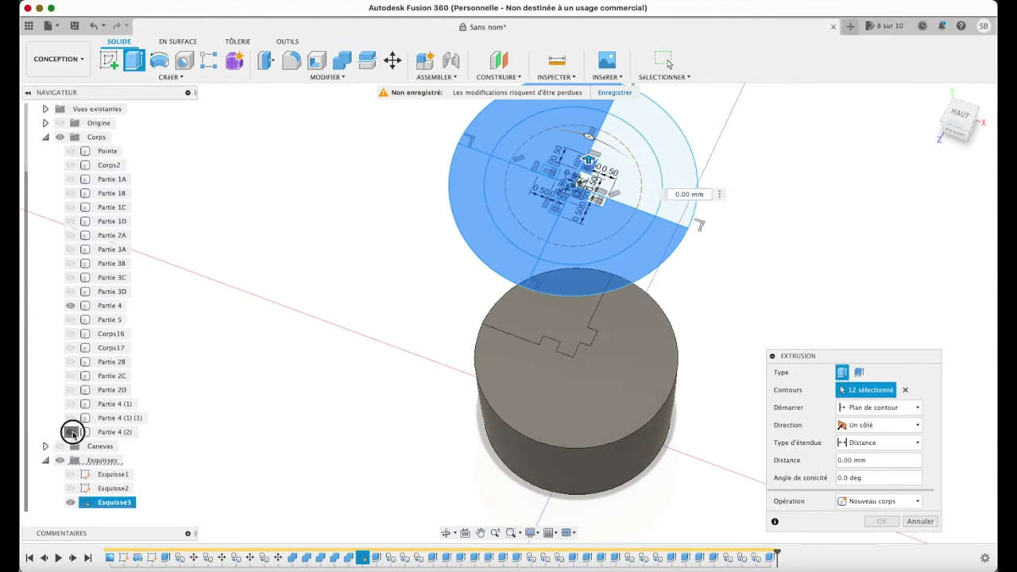
left_click(70, 431)
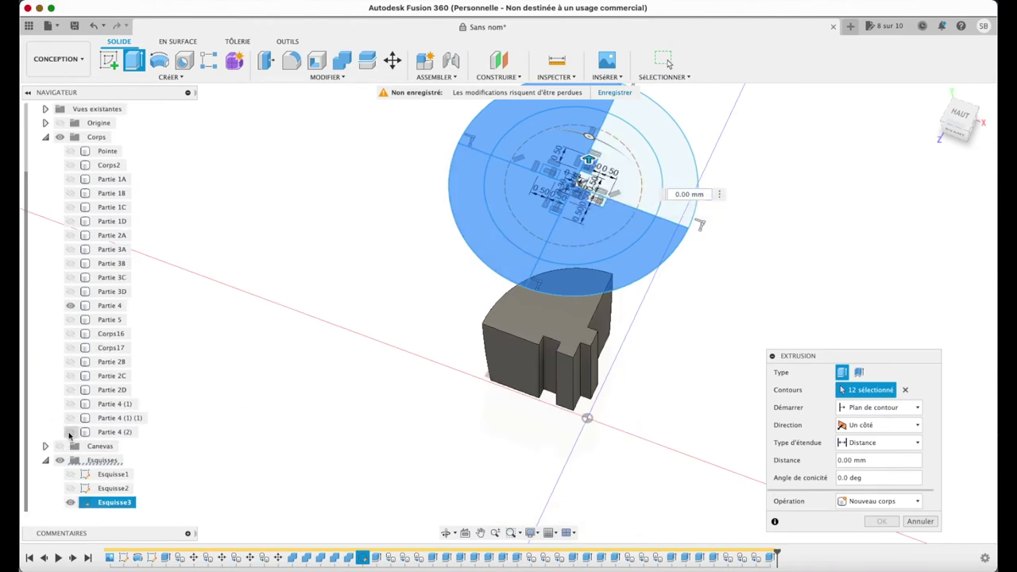
left_click(70, 404)
left_click(70, 305)
- Cut Partie 4 (1) down 18.275 mm to one keyed quarter, then show Partie 4 (1) (1)
mouse_move(588, 161)
left_mouse_down()
mouse_move(642, 475)
mouse_move(586, 469)
left_mouse_up()
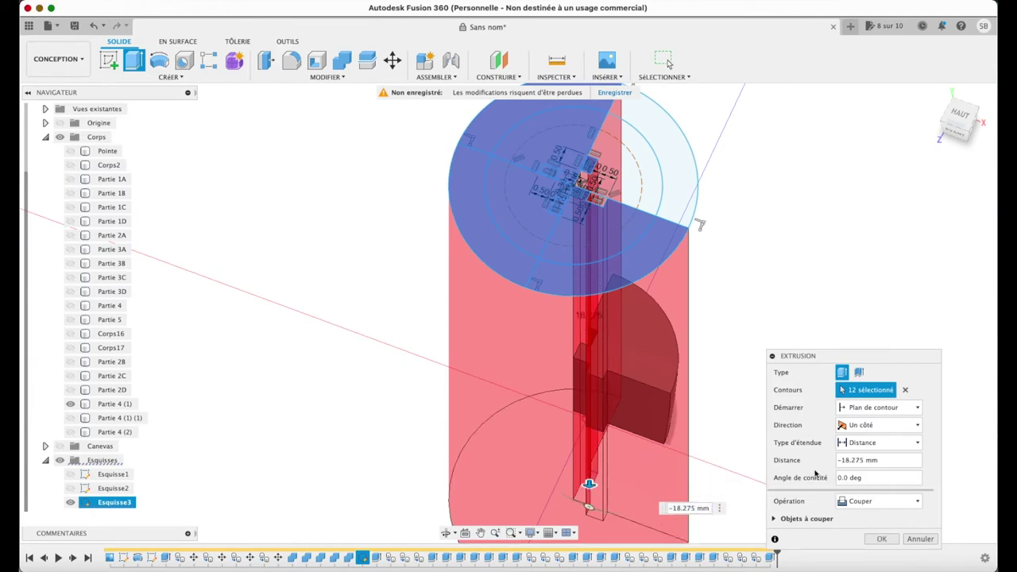
key("Return")
left_click(70, 417)
left_click(613, 225)
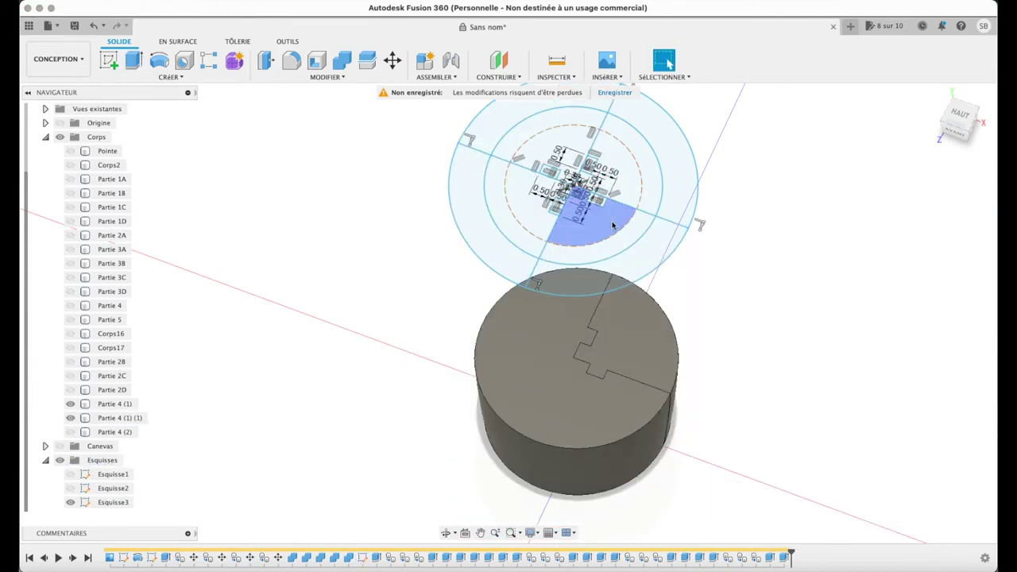
- Select the Esquisse3 profiles of three quadrants, including the left ring arc and inner left profile
left_click(601, 180)
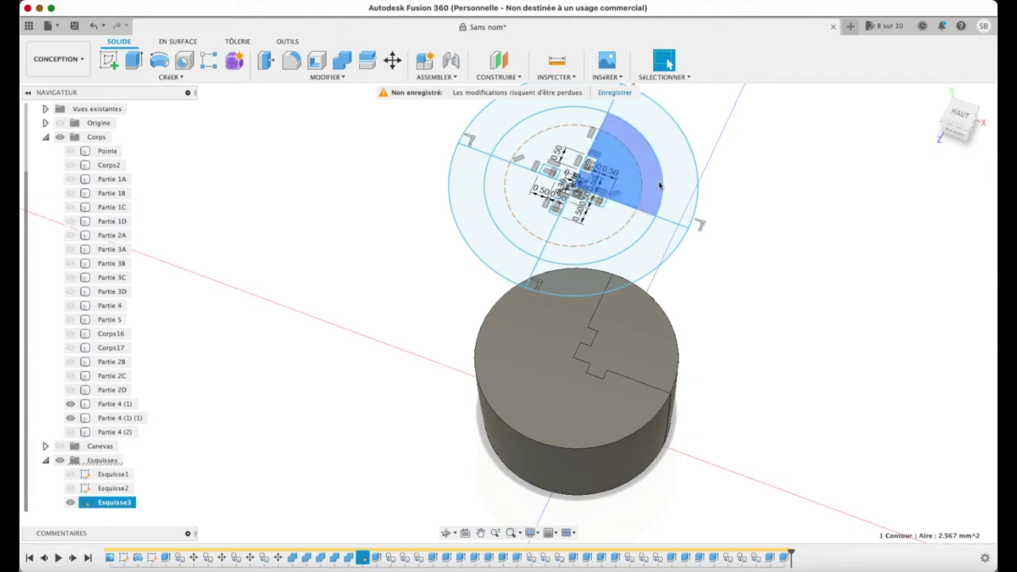
left_click(552, 156)
left_click(508, 117)
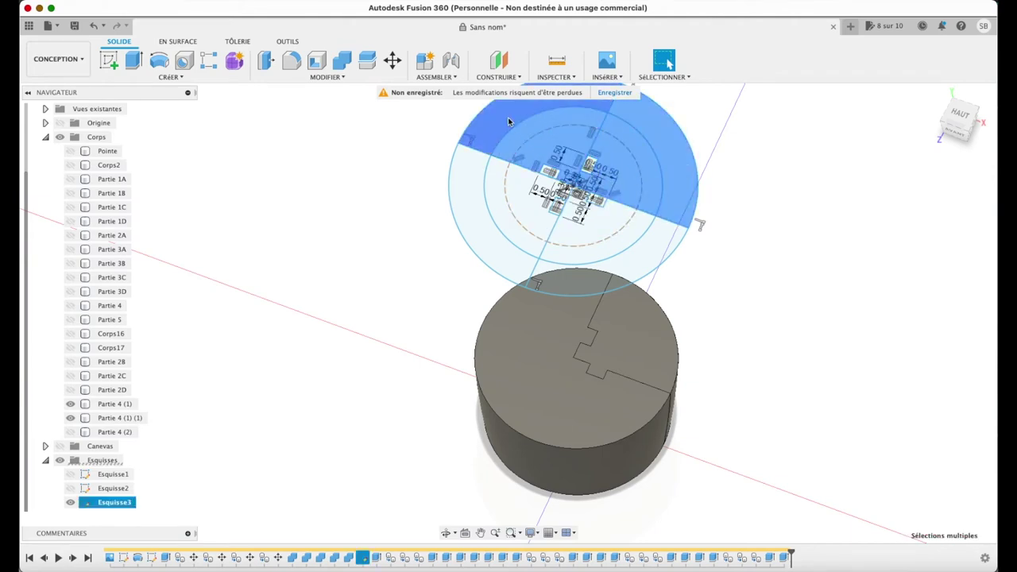
left_click(473, 193)
left_click(522, 199)
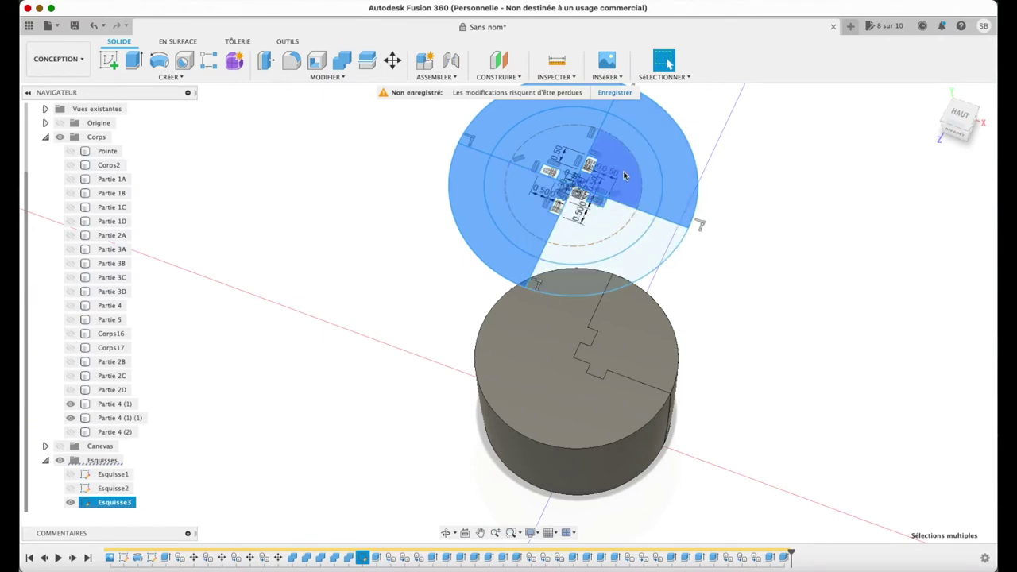
scroll(592, 165, "up", 3)
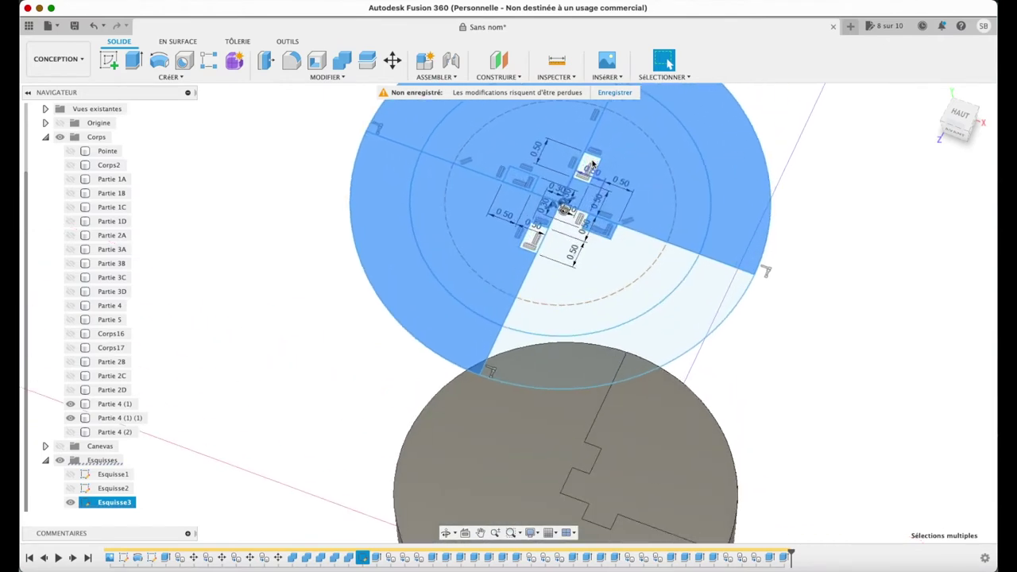
- Extrude-cut Partie 4 (1) (1) down 17.563 mm to one keyed quarter, then show Partie 4 (2)
key("e")
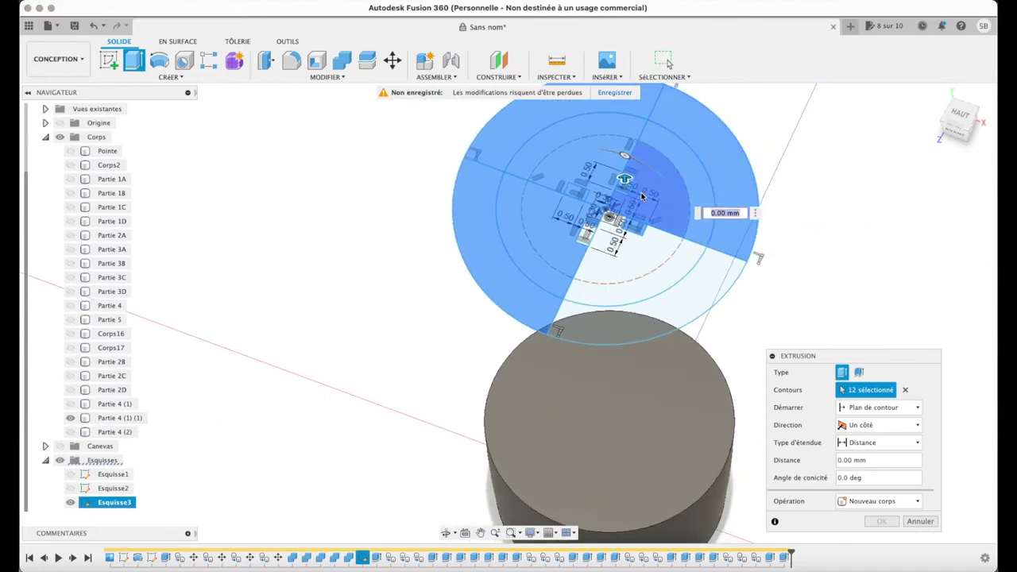
middle_click_drag(220, 386, 620, 200, "shift")
mouse_move(623, 179)
left_mouse_down()
mouse_move(660, 398)
mouse_move(715, 467)
left_mouse_up()
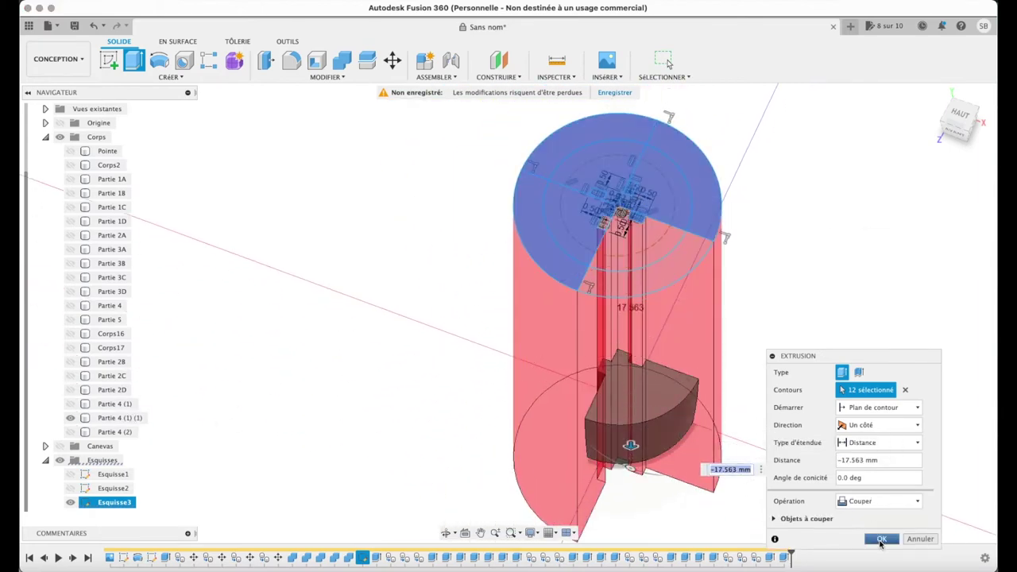
key("Return")
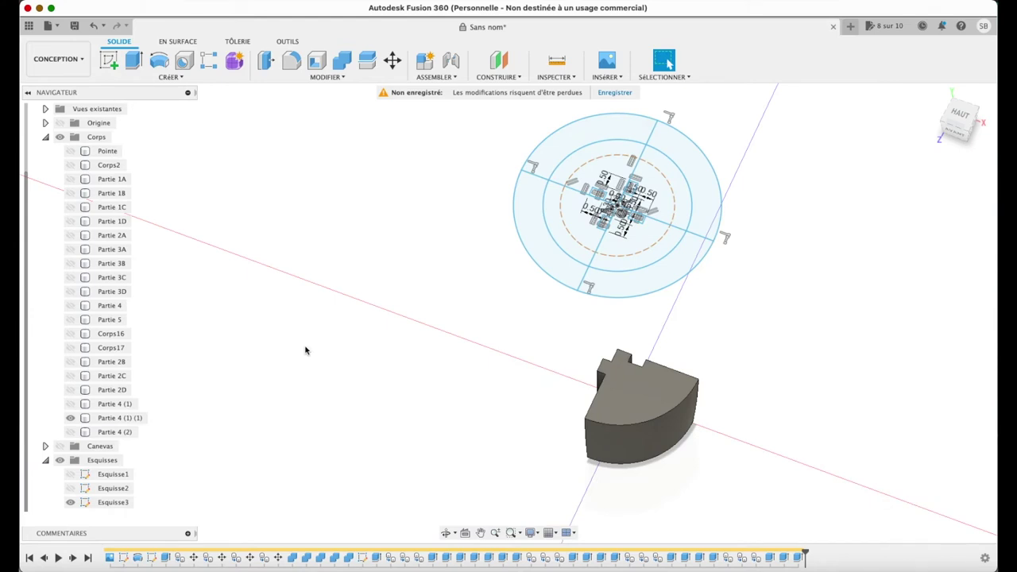
key("v")
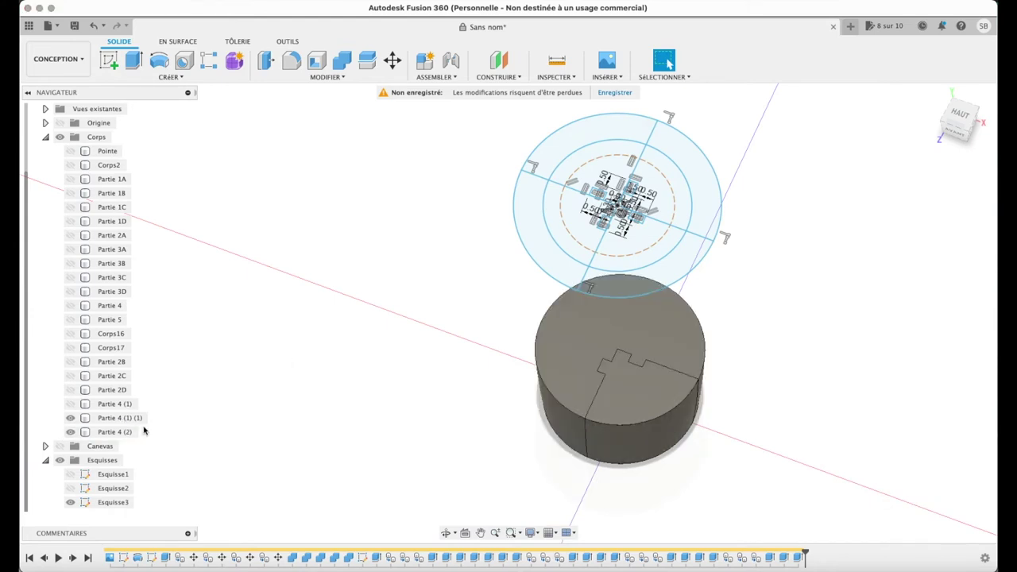
- Select the lower-right, inner, upper-right and upper-left sector profiles of the sketch
left_click(621, 265)
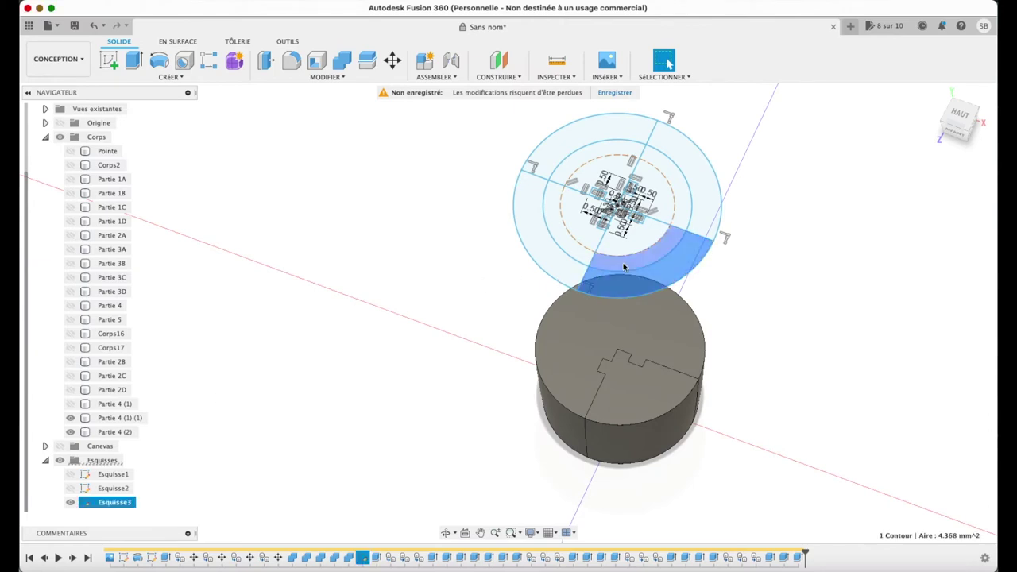
left_click(645, 241, "shift")
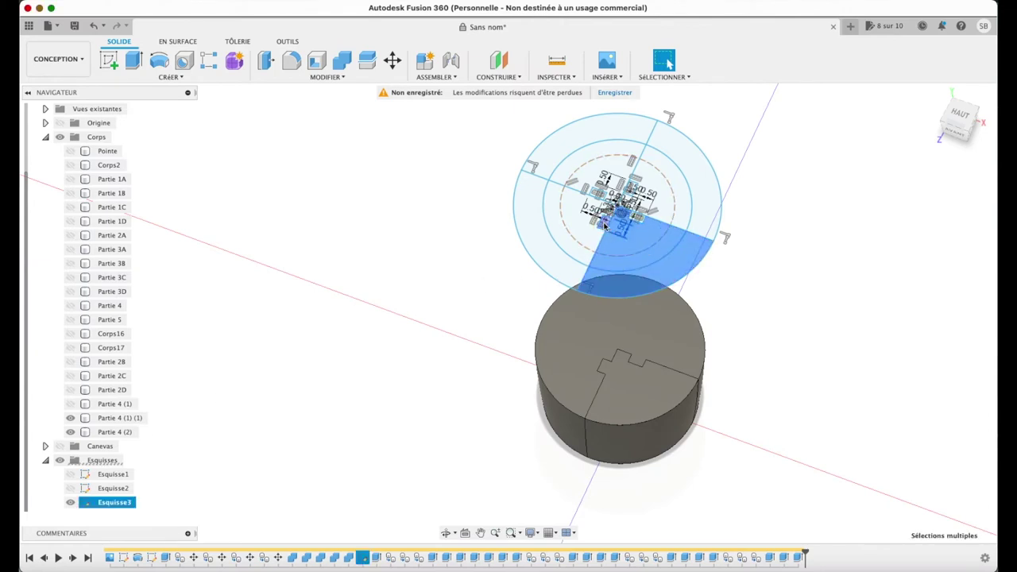
left_click(682, 198, "shift")
scroll(620, 183, "up", 5)
left_click(556, 159, "shift")
left_click(449, 131, "shift")
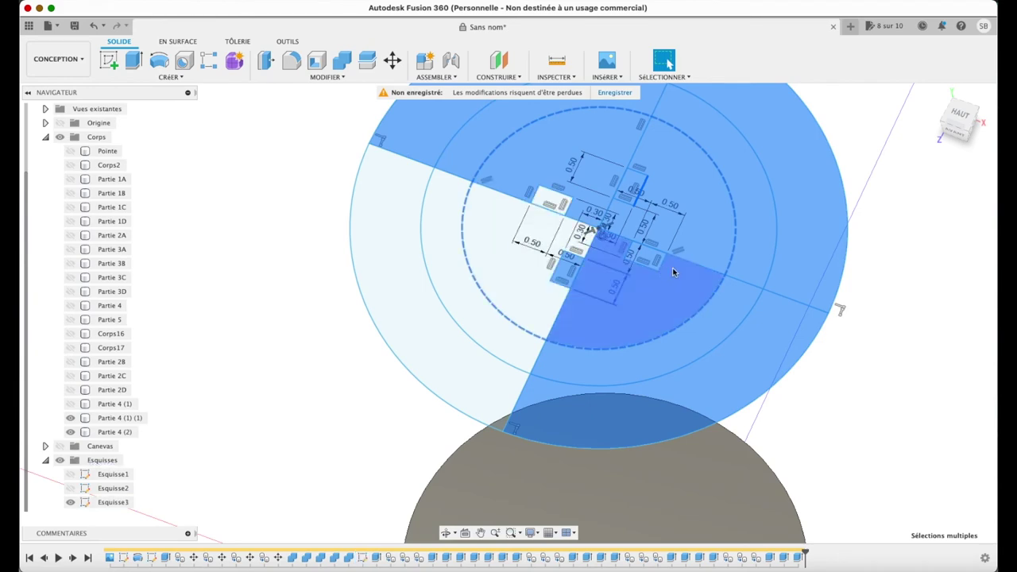
scroll(673, 273, "down", 3)
scroll(673, 272, "down", 2)
- Extrude-cut Partie 4 (2) down 19.769 mm to the last keyed quarter
key("e")
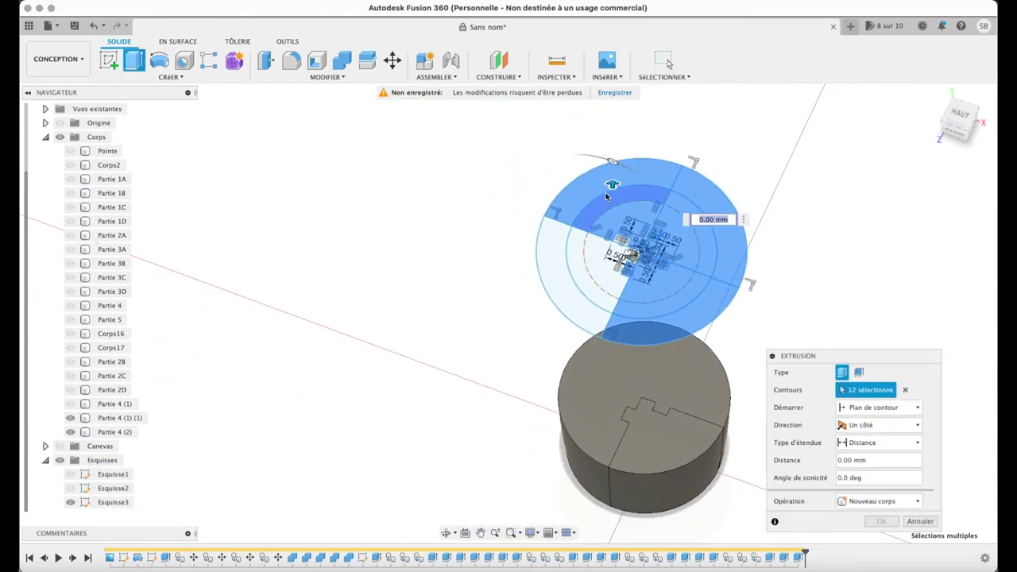
left_click_drag(616, 409, 580, 256)
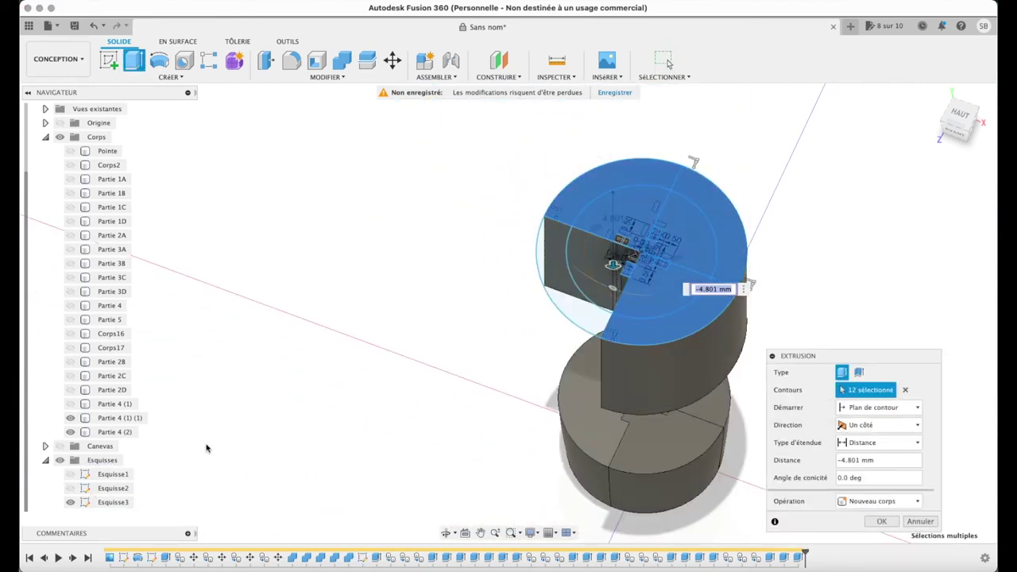
left_click_drag(613, 265, 613, 481)
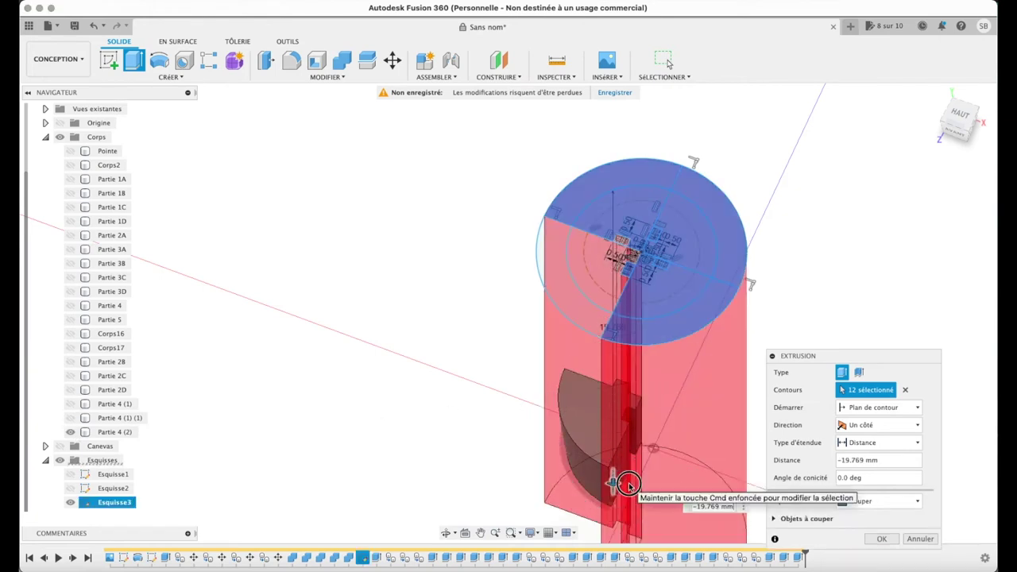
left_click(882, 539)
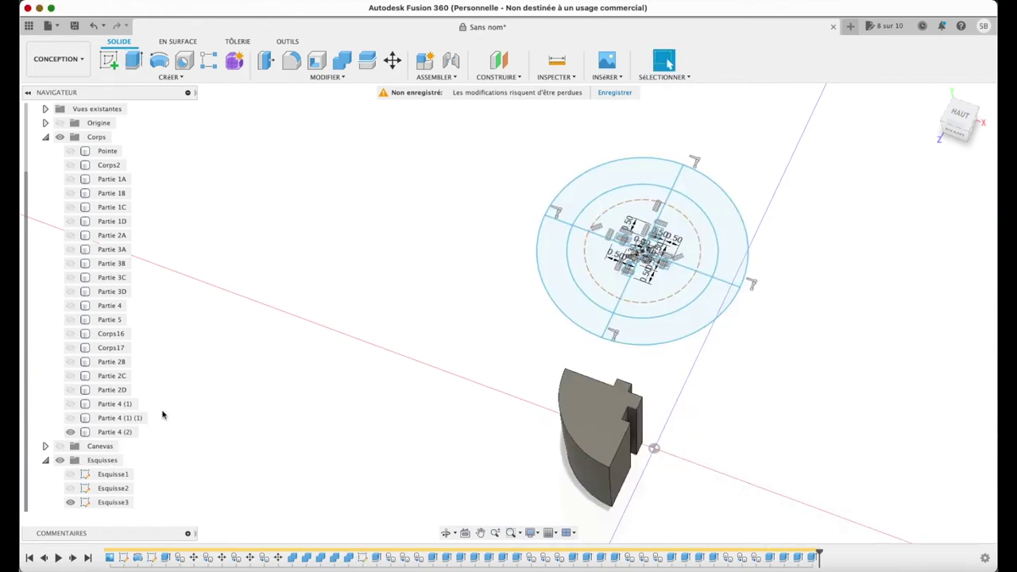
left_click(127, 320)
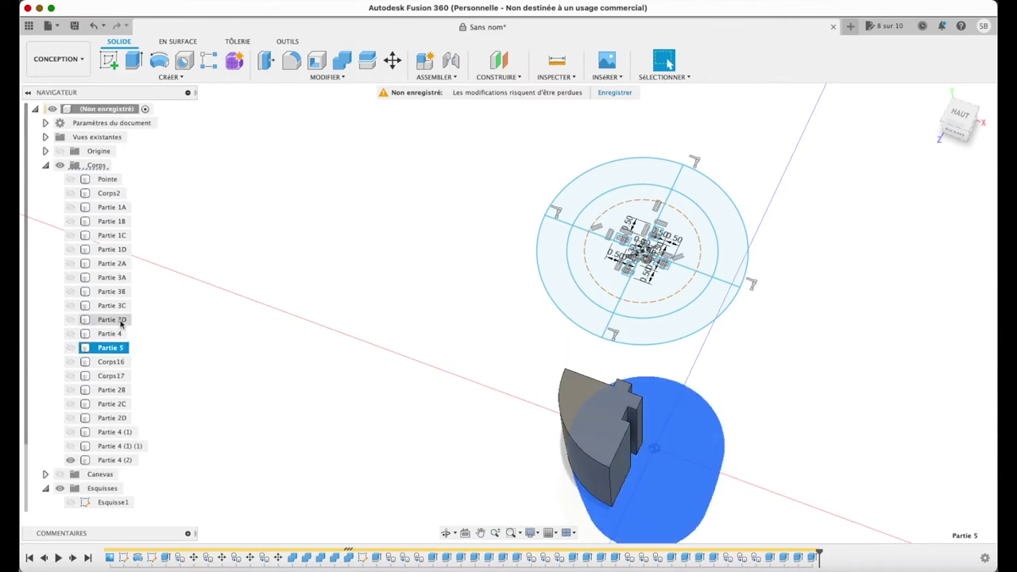
- Rename the Partie 4 copies to Partie 4A, Partie 4B, Partie 4C and Partie 4D
key("Up")
key("Return")
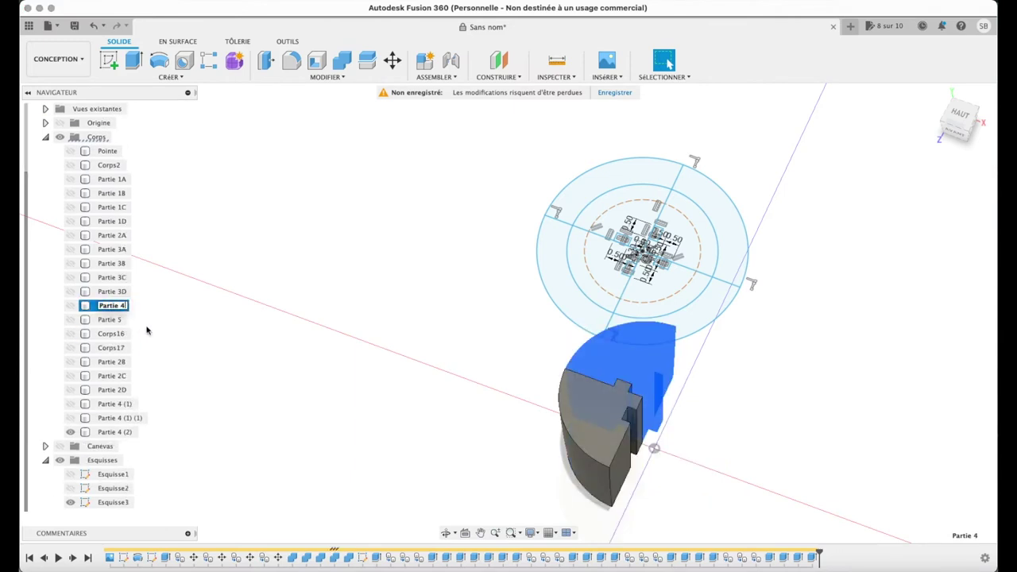
left_click(126, 405)
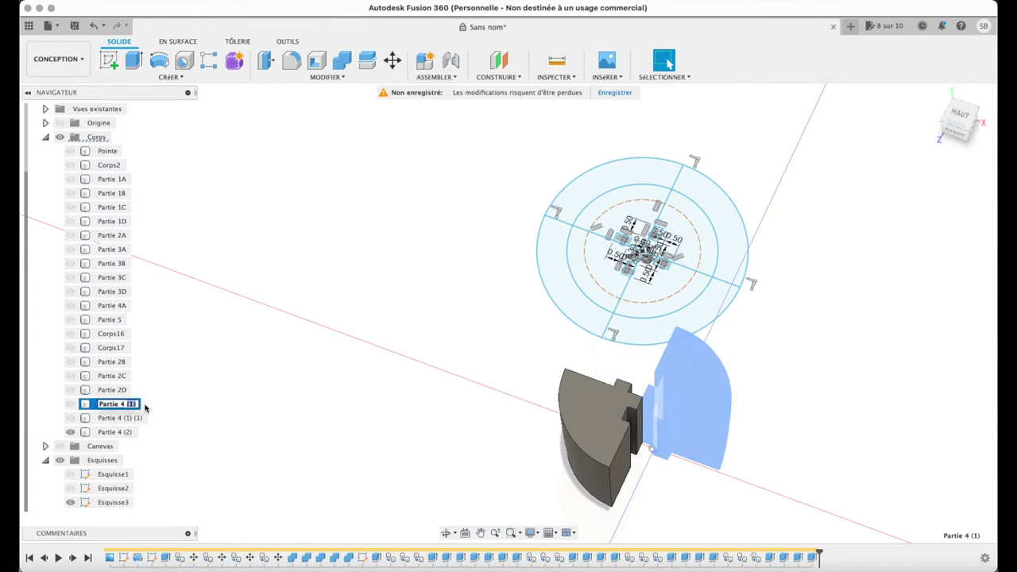
type("B")
key("Return")
left_click(149, 418)
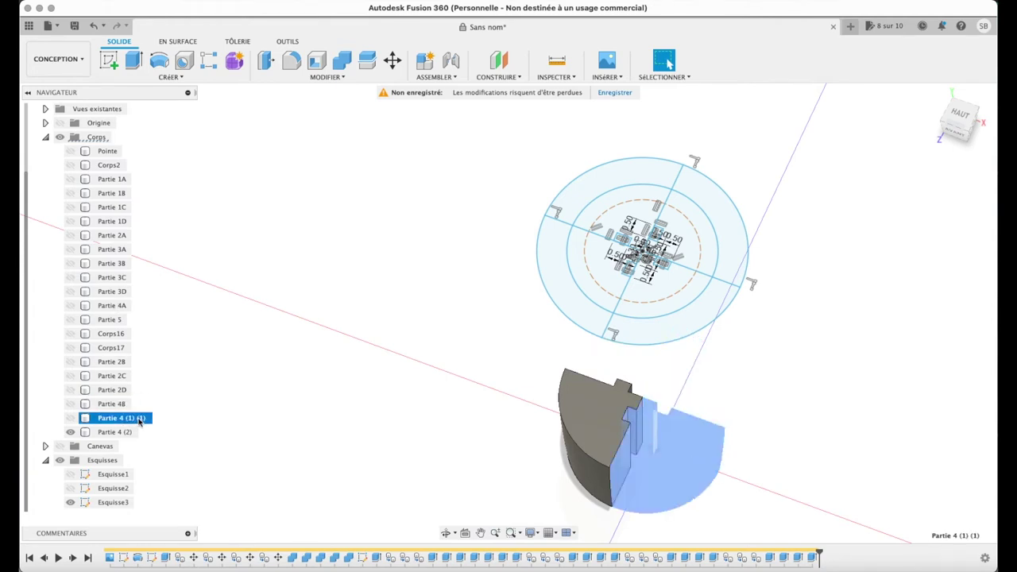
key("Return")
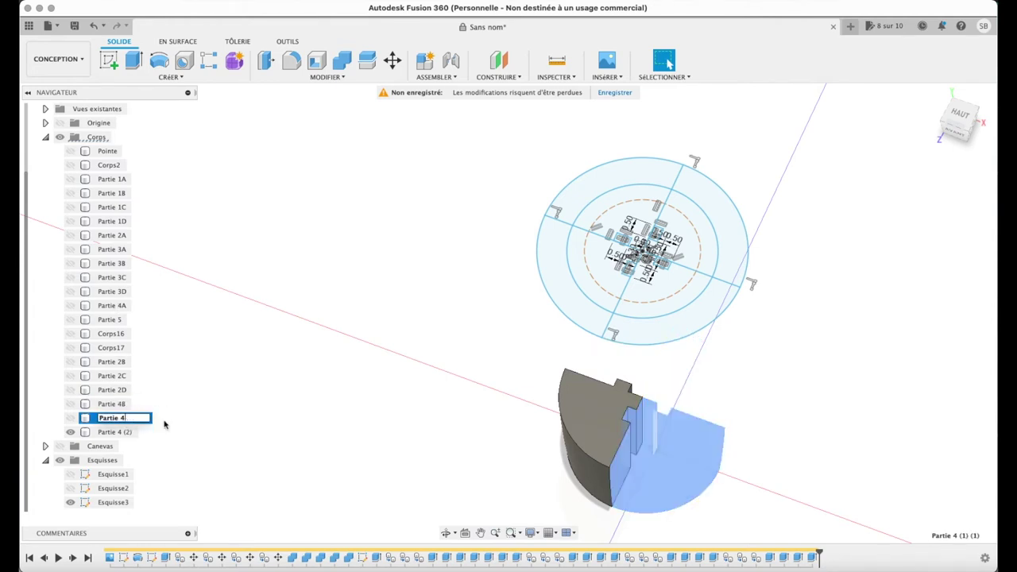
type("C")
key("Return")
left_click(130, 431)
left_click(129, 432)
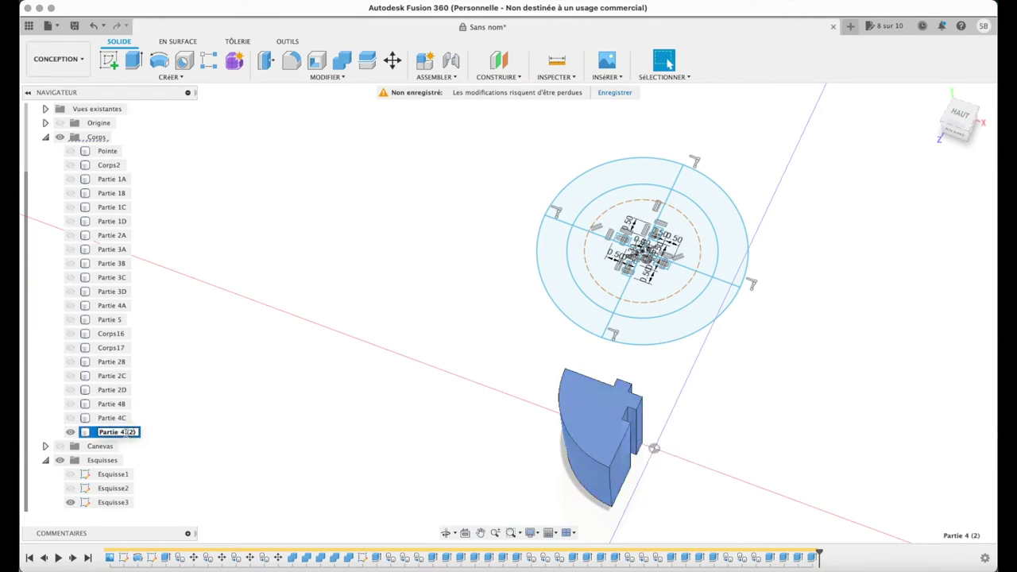
type("D")
left_click(125, 397)
- Drag the Partie 4 quarter bodies into A–D order and hide Partie 4D
left_click_drag(117, 431, 123, 318)
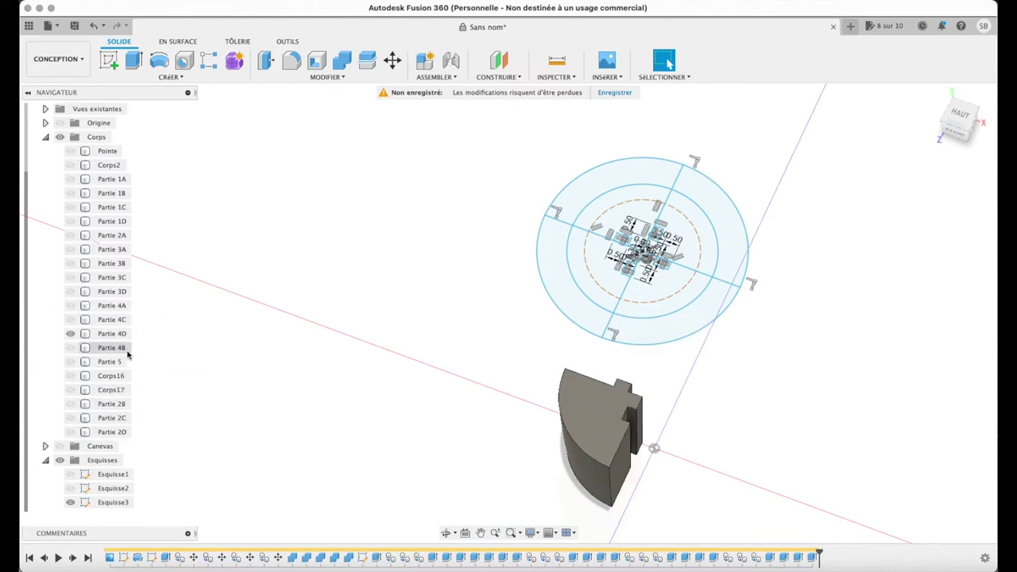
left_click_drag(124, 316, 127, 340)
left_click(70, 348)
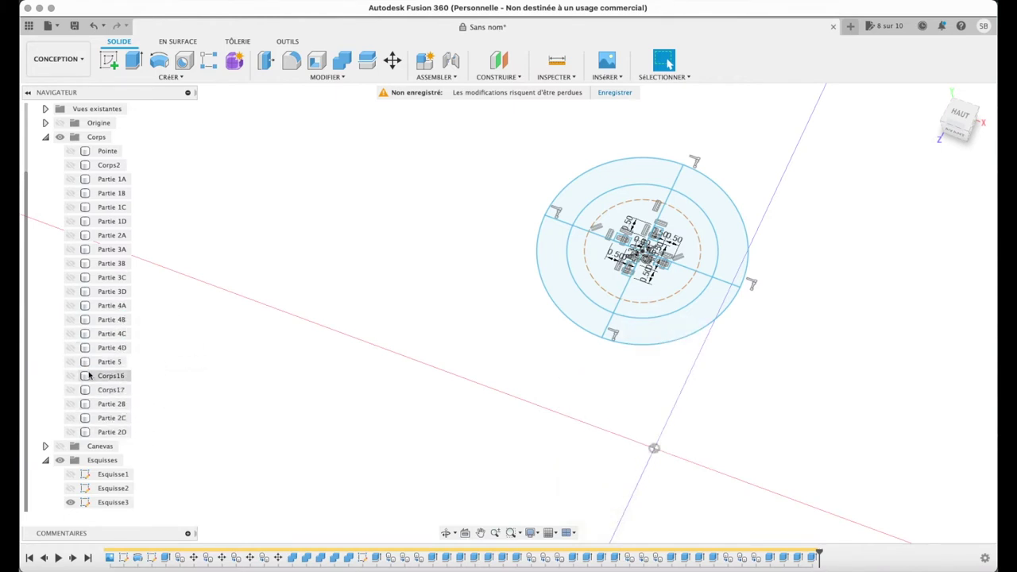
- Show the Partie 5 cylinder and view it straight down from the top
left_click(70, 362)
left_click(960, 118)
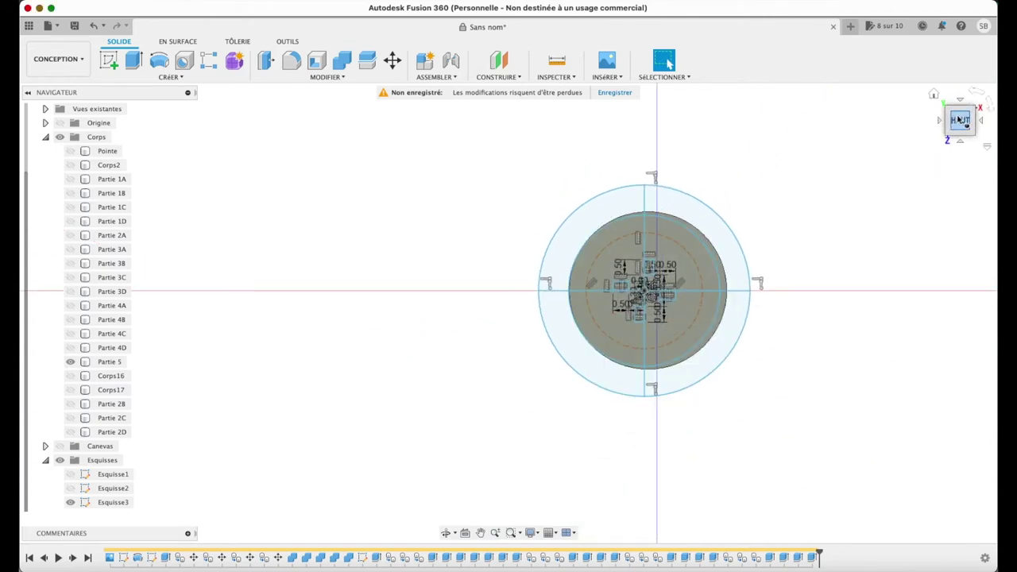
scroll(709, 220, "up", 5)
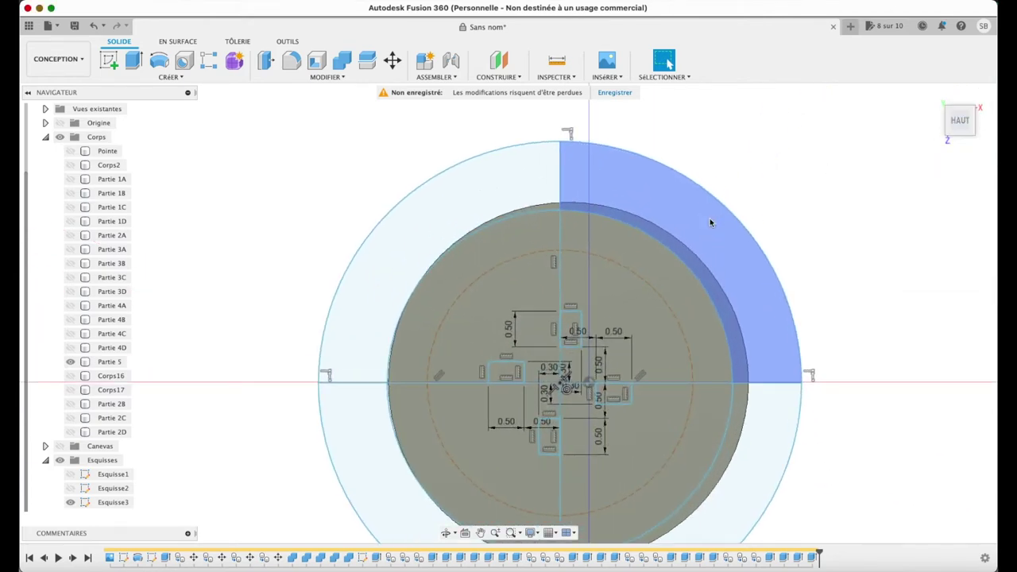
scroll(710, 221, "down", 2)
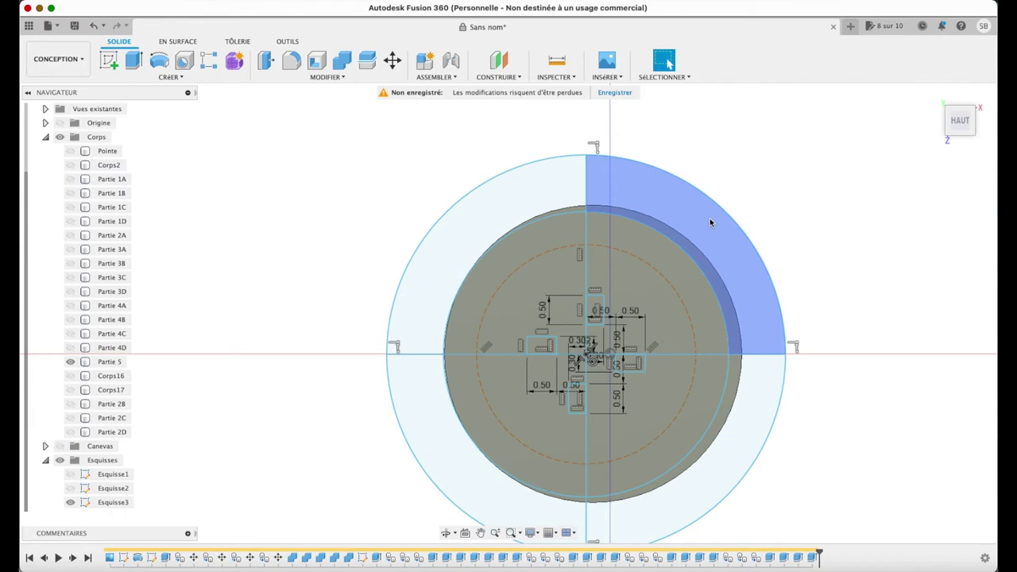
- Start a new sketch on the top face of the Partie 5 cylinder
left_click(711, 294)
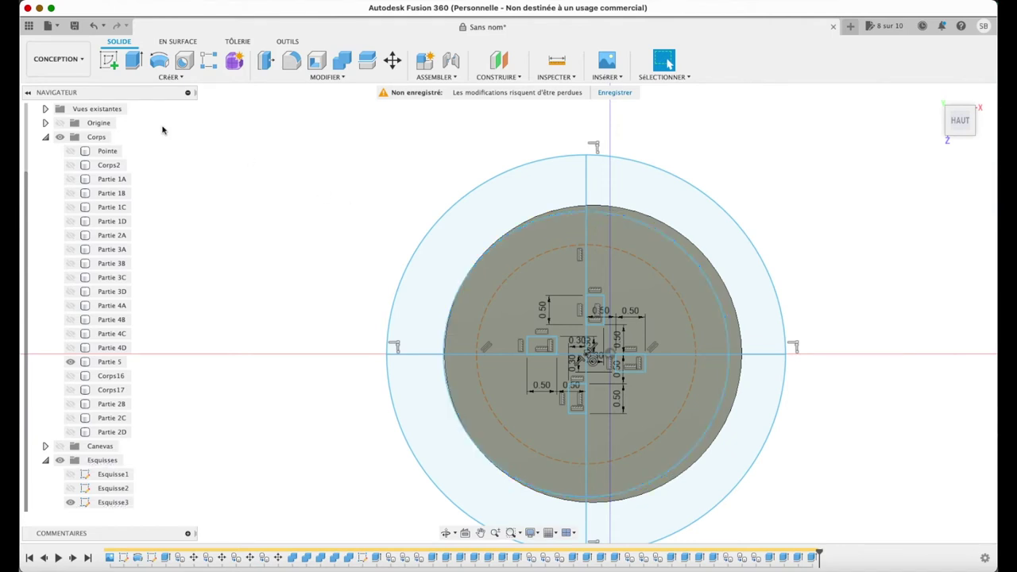
left_click(109, 60)
left_click(662, 397)
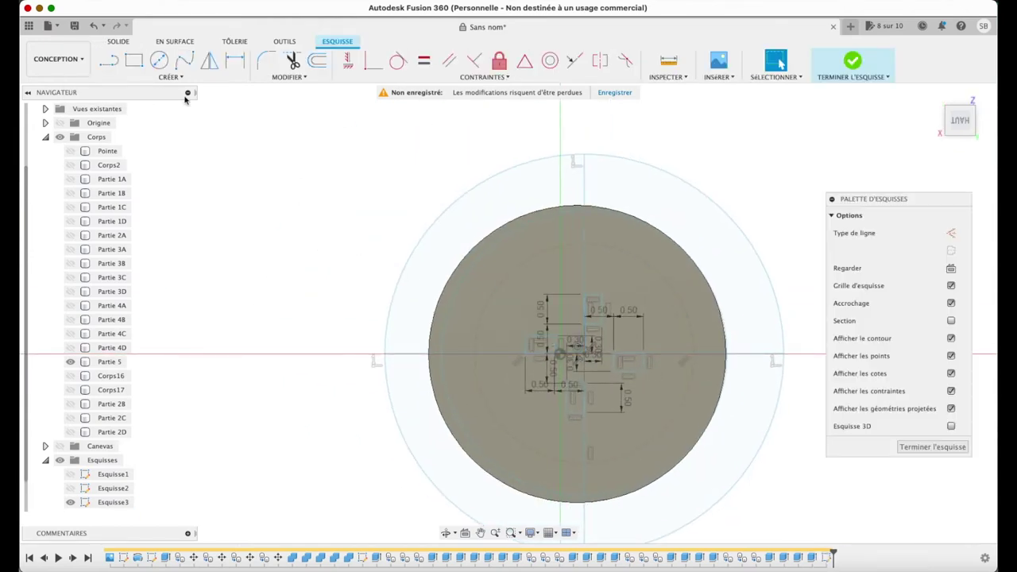
- Draw a center-diameter circle from the cylinder's centre to its outer edge, then finish the sketch
left_click(169, 77)
left_click(318, 115)
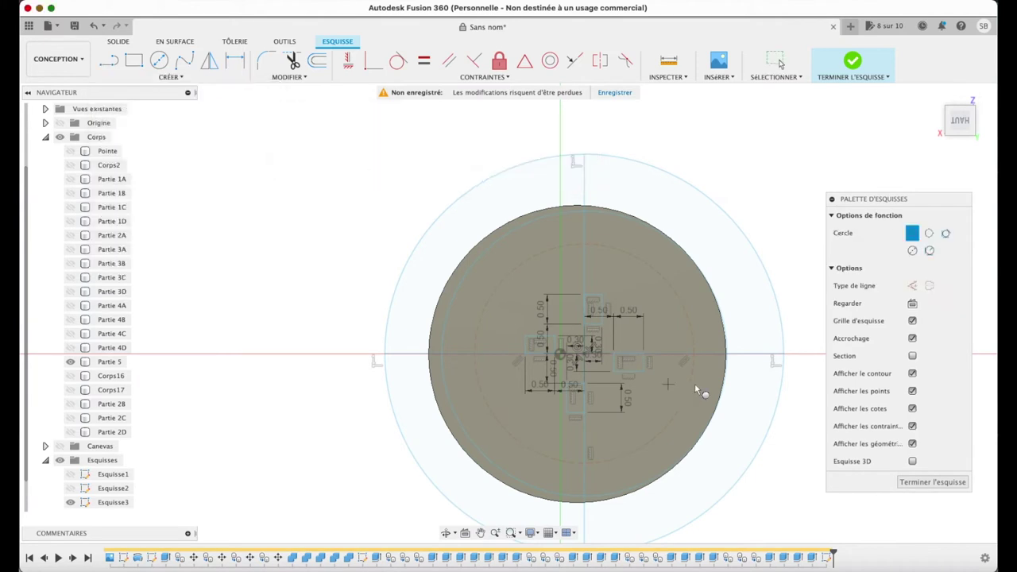
left_click(576, 354)
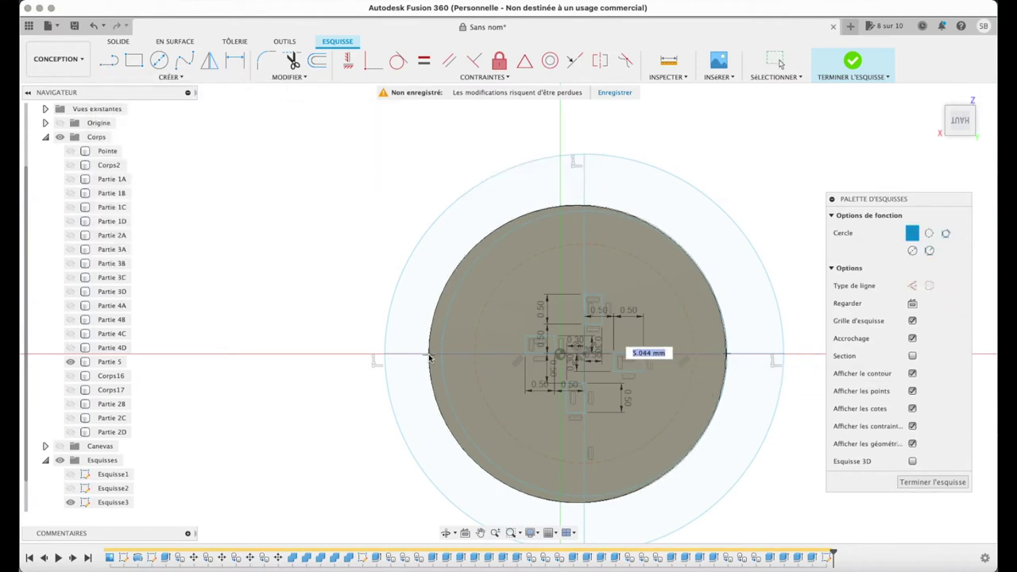
left_click(430, 355)
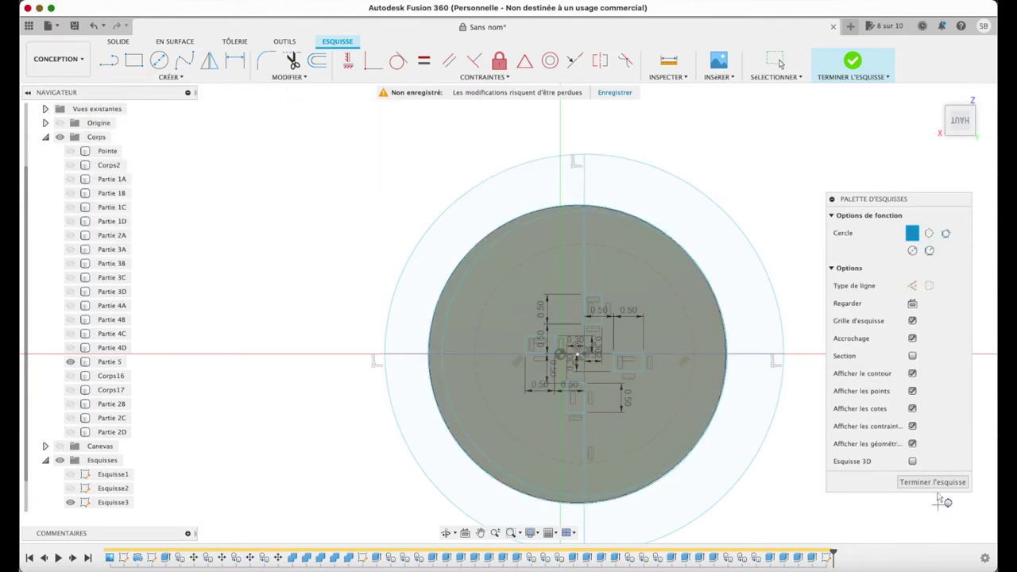
left_click(933, 482)
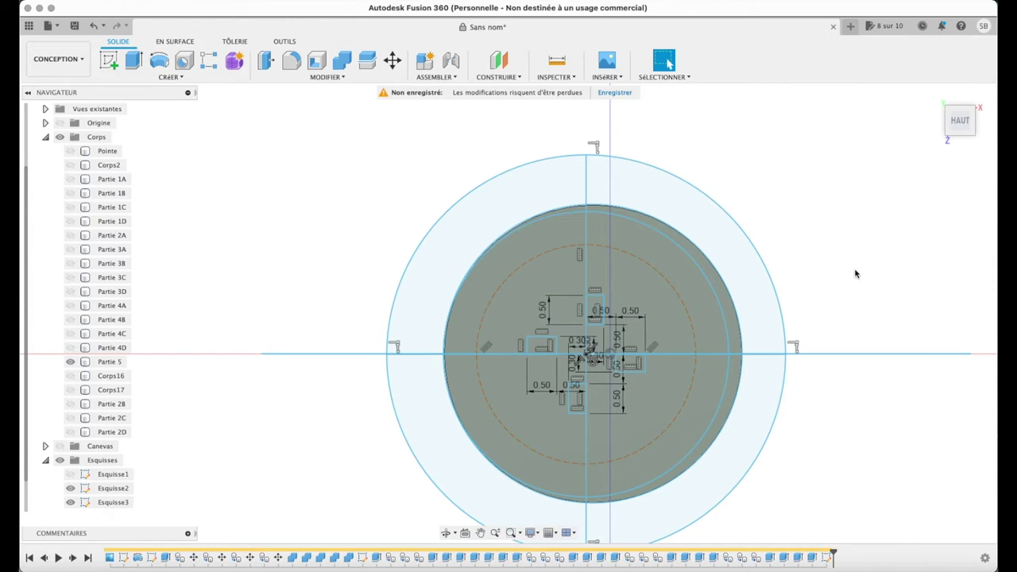
left_click(680, 310)
left_click(724, 259)
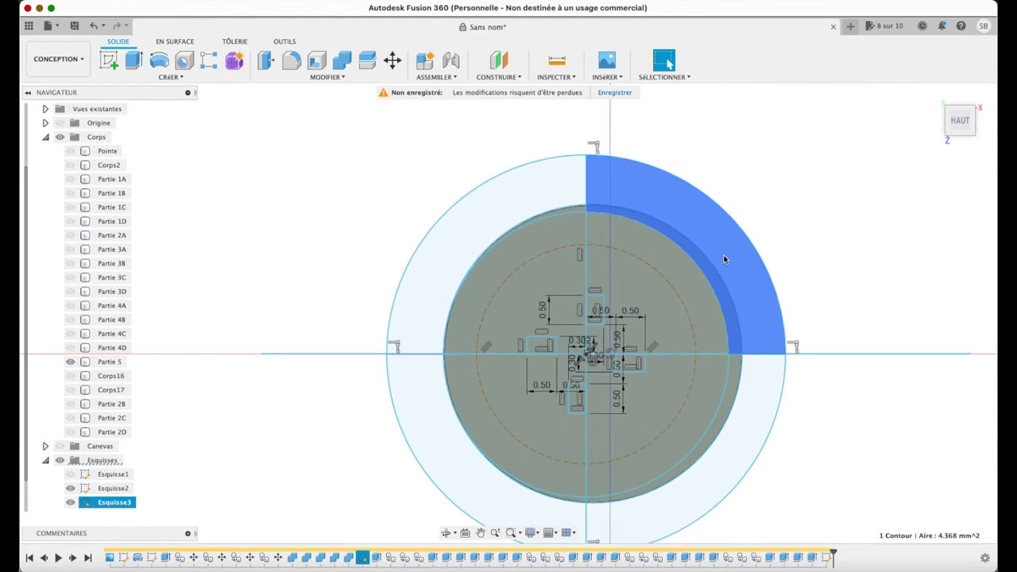
left_click(745, 387)
left_click(709, 400)
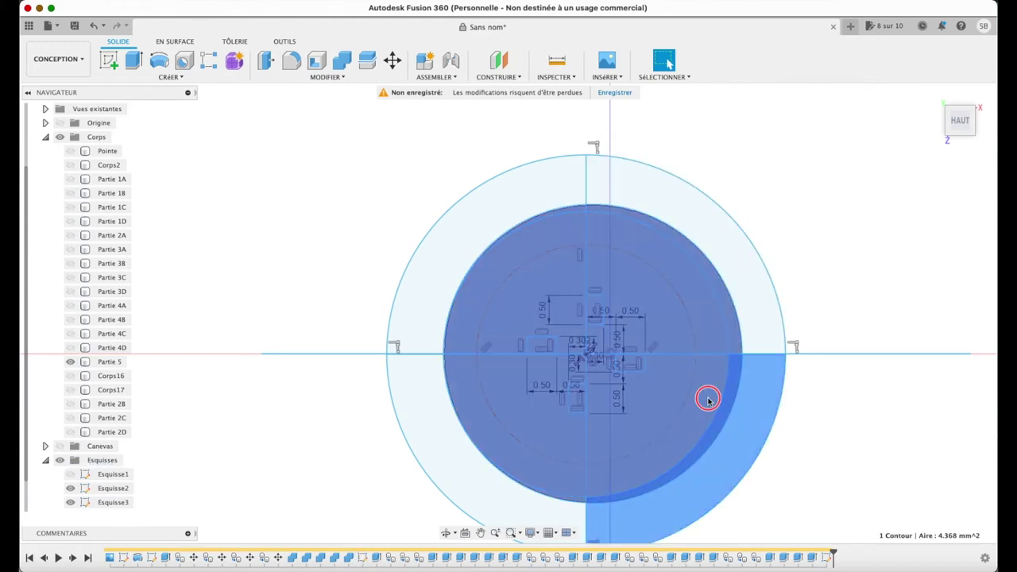
left_click(834, 312)
left_click(70, 502)
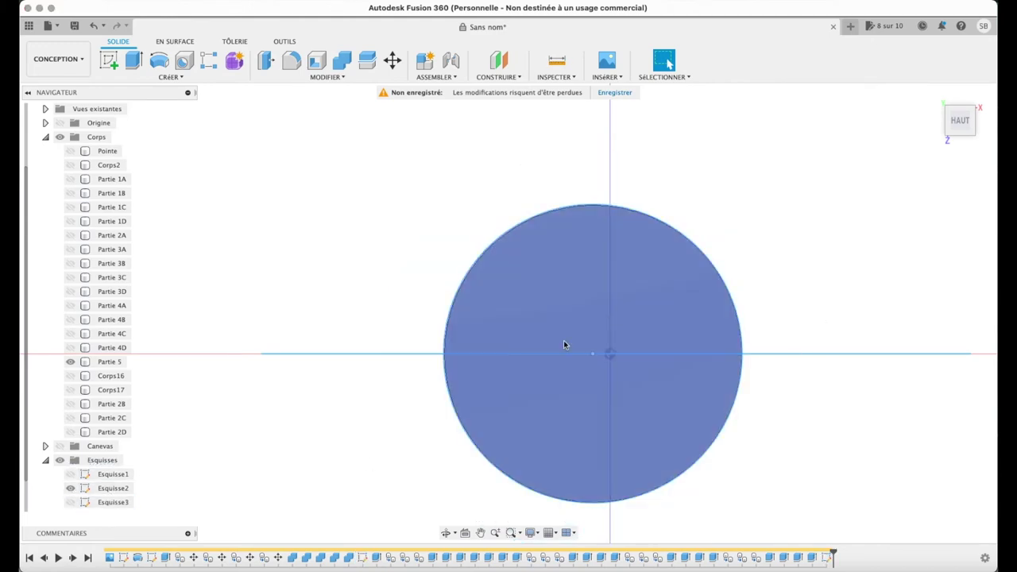
left_click(70, 488)
left_click(70, 502)
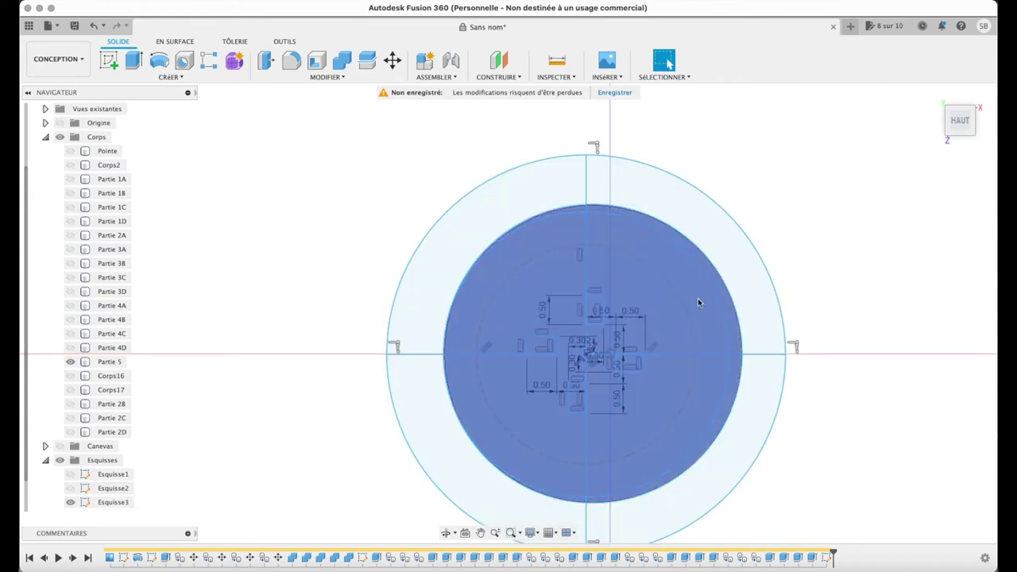
left_click(709, 299)
left_click(760, 397)
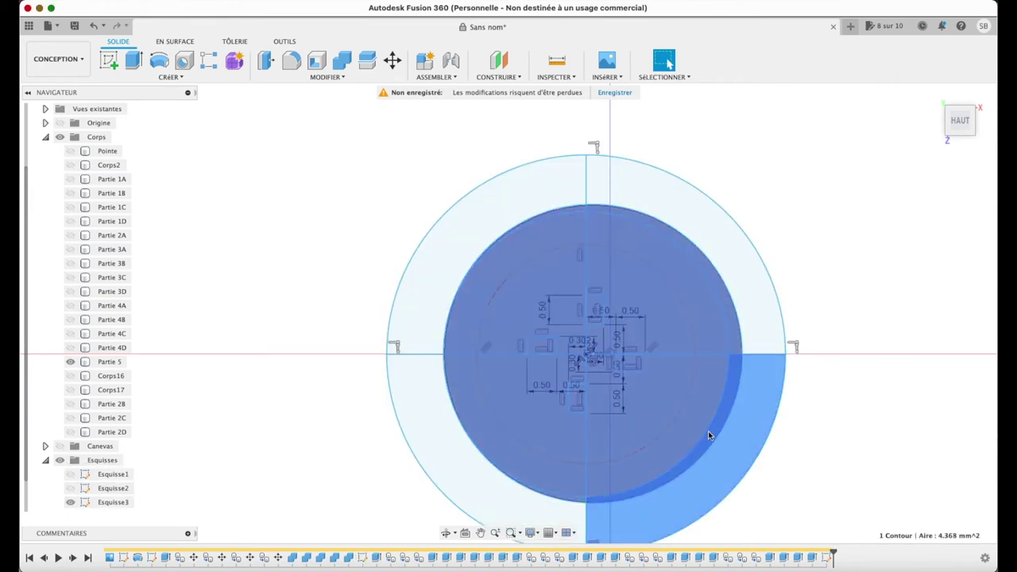
left_click(638, 367, "shift")
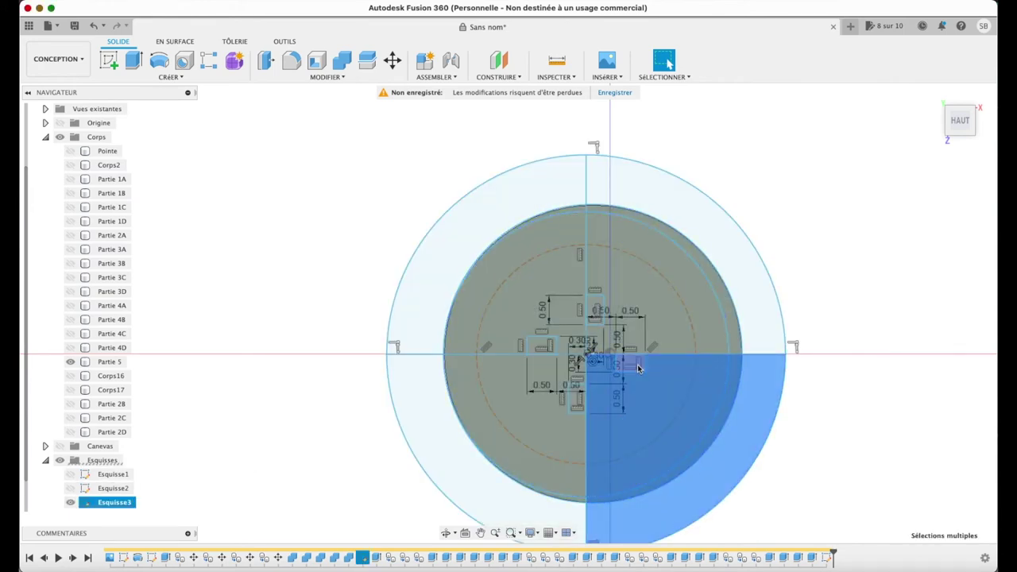
left_click(639, 350, "shift")
left_click(757, 310, "shift")
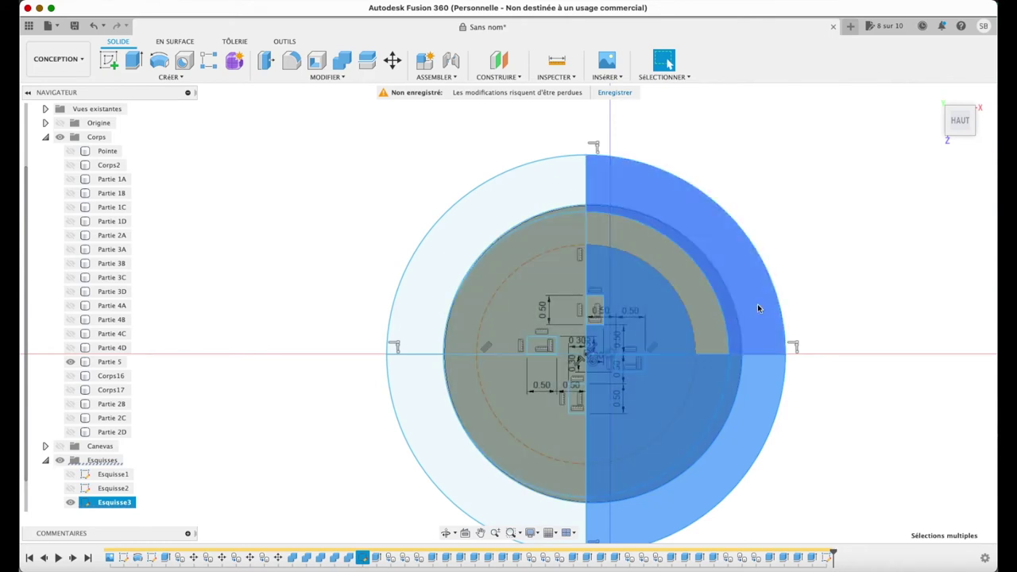
left_click(767, 403, "shift")
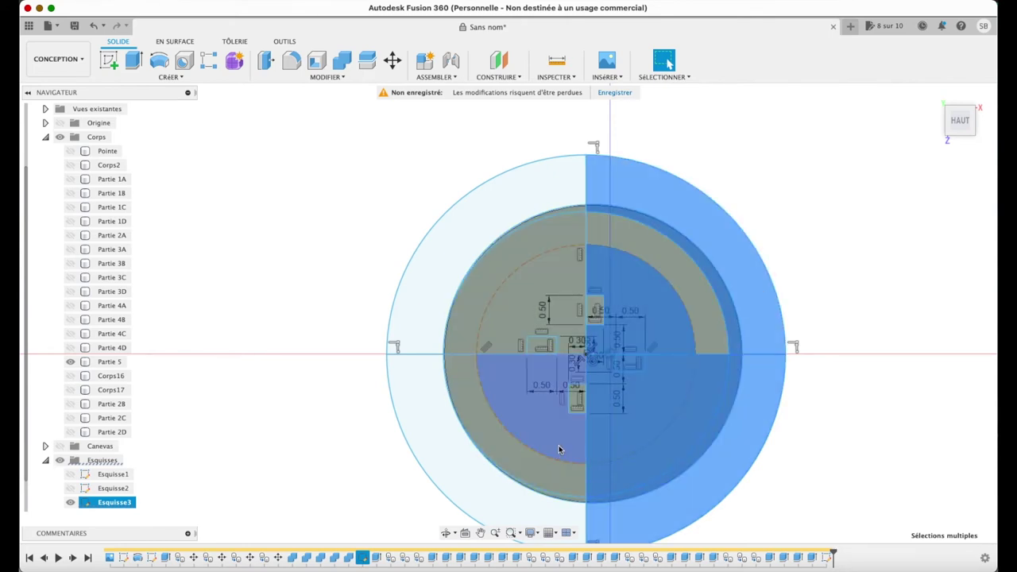
left_click(532, 364, "shift")
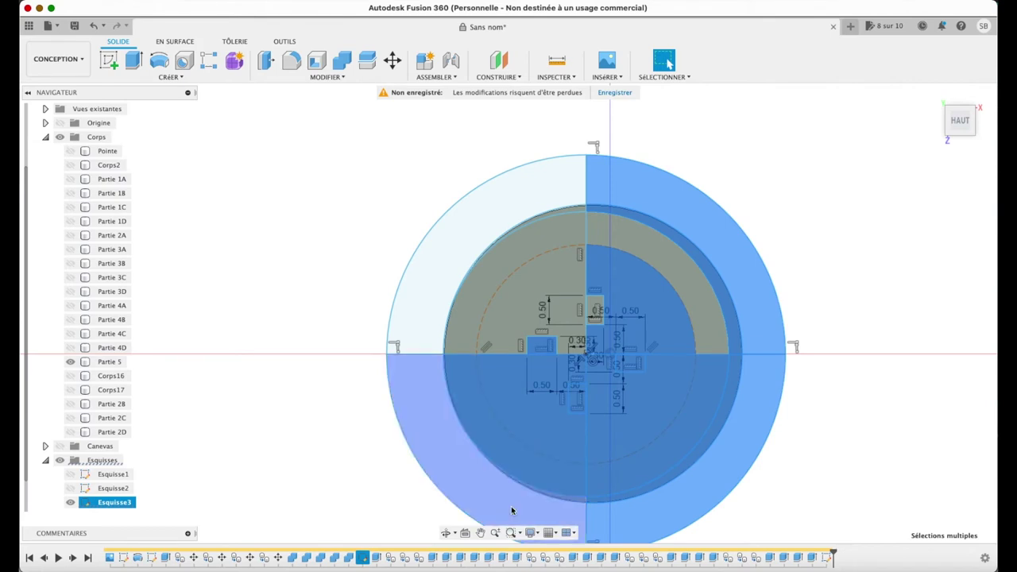
left_click(566, 511, "shift")
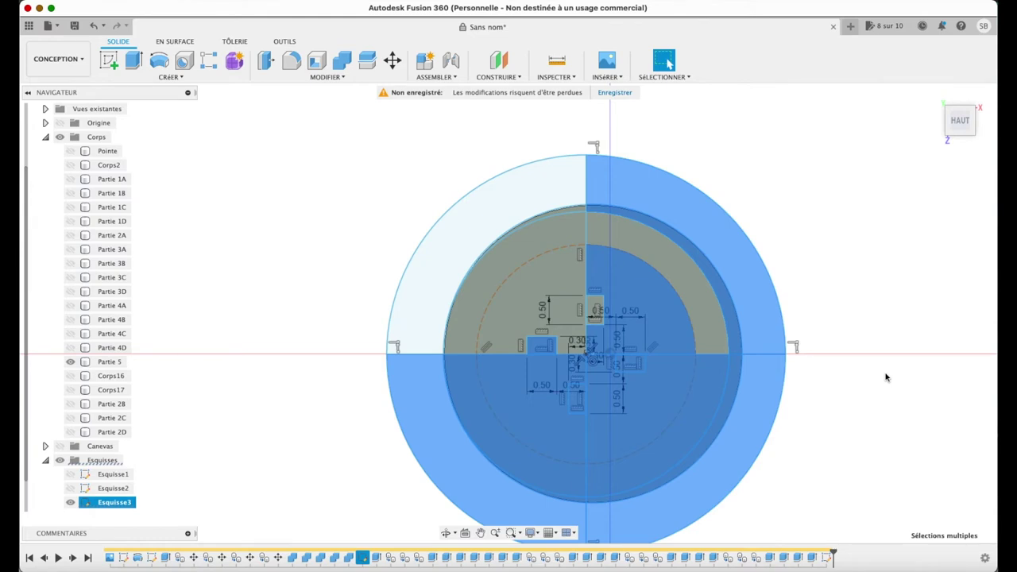
key("e")
left_click(945, 105)
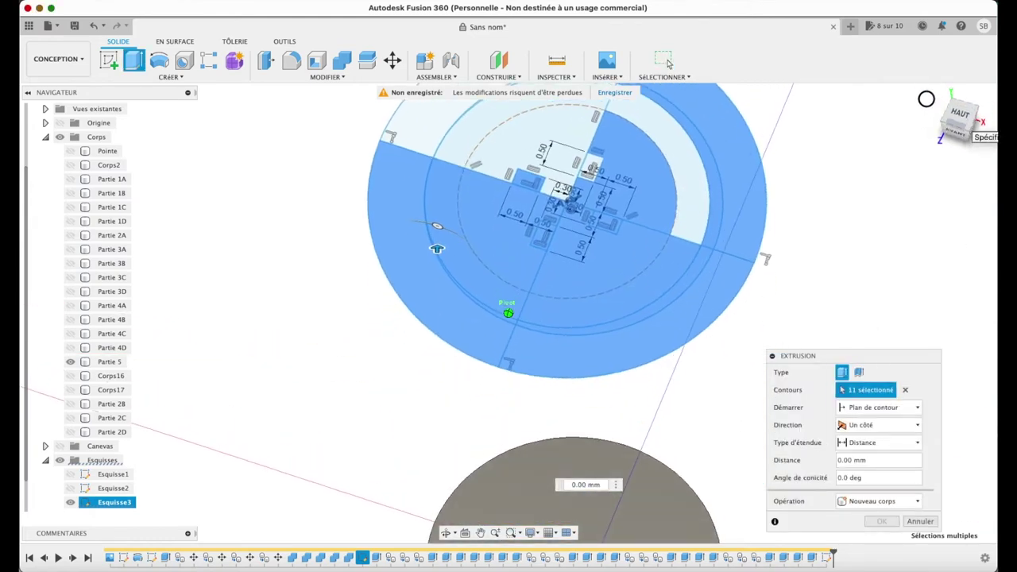
left_click(691, 211)
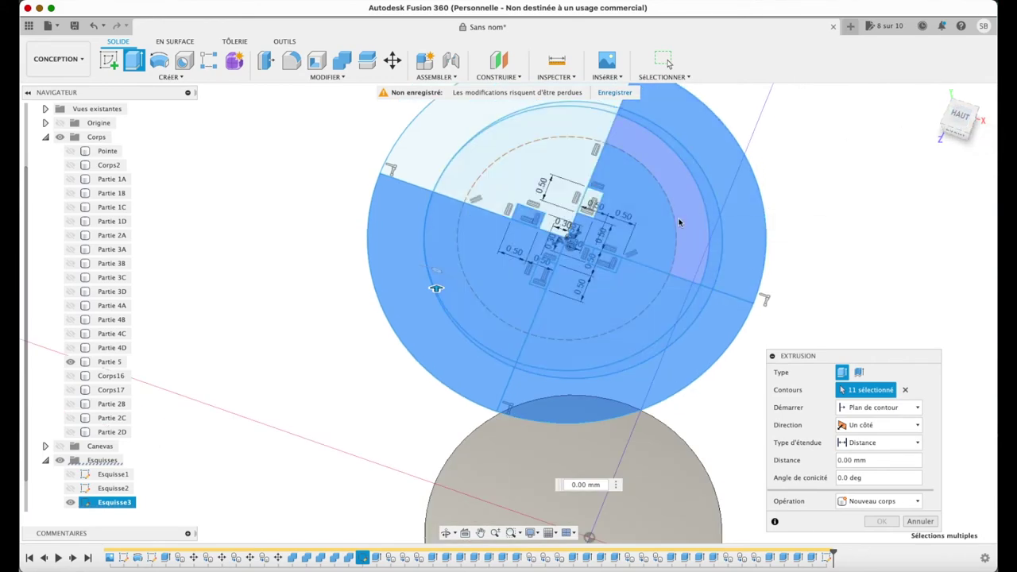
scroll(699, 218, "down", 6)
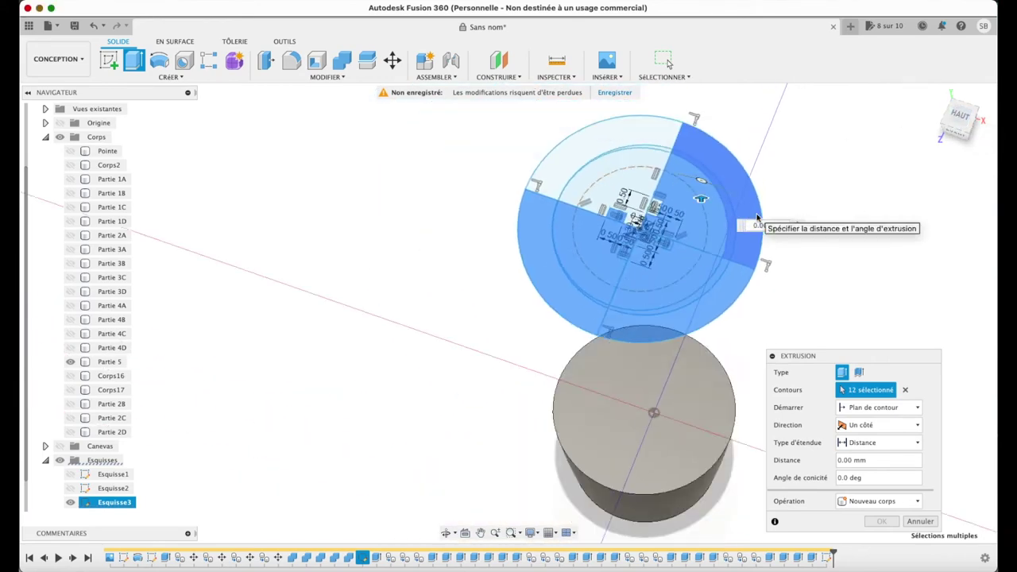
left_click_drag(732, 207, 732, 433)
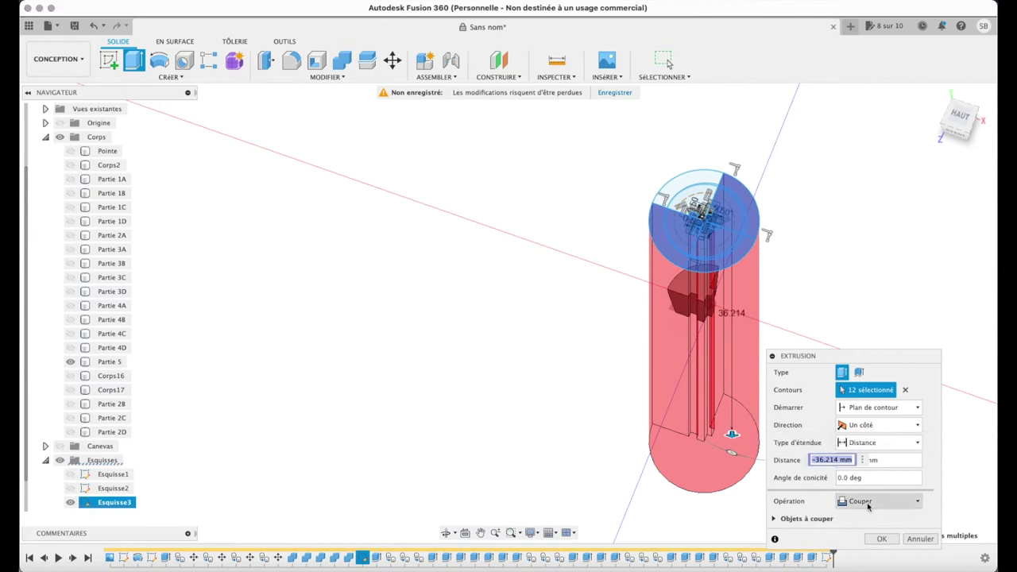
left_click(883, 540)
left_click(93, 25)
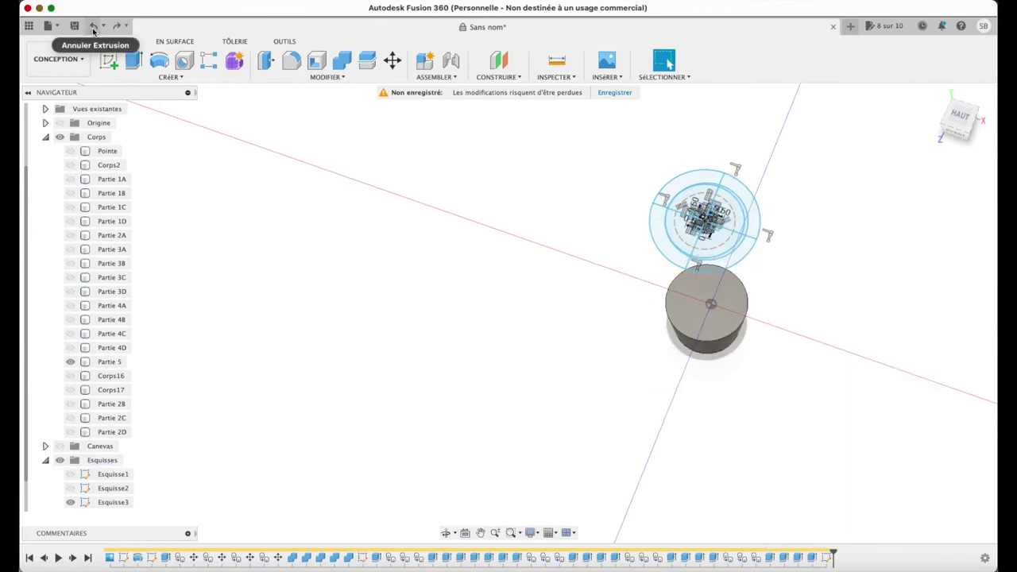
left_click(119, 375)
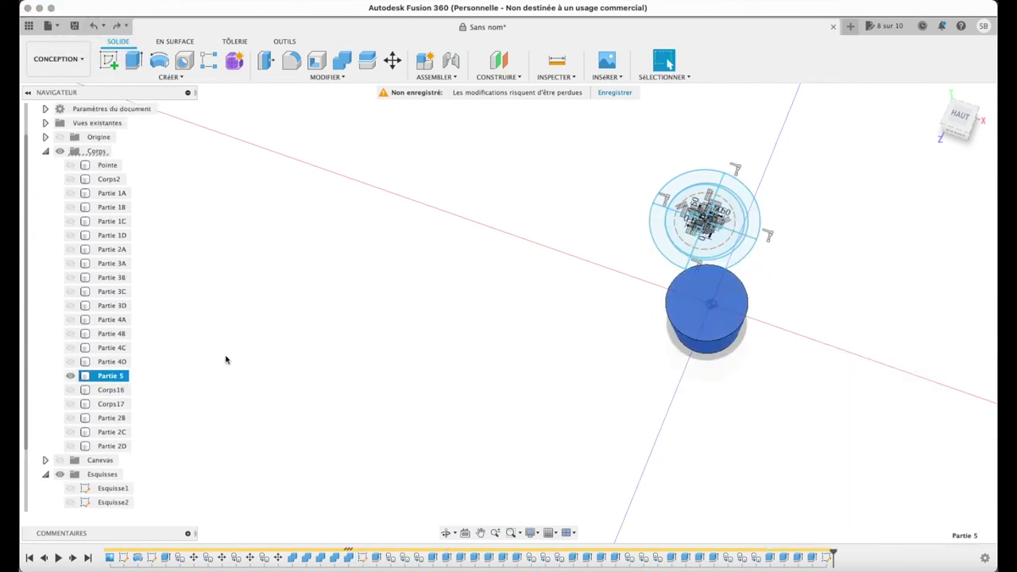
- Copy Partie 5 and paste copies in place as Partie 5 (1), Partie 5 (1) (1) and Partie 5 (2)
key("ctrl+c")
key("ctrl+v")
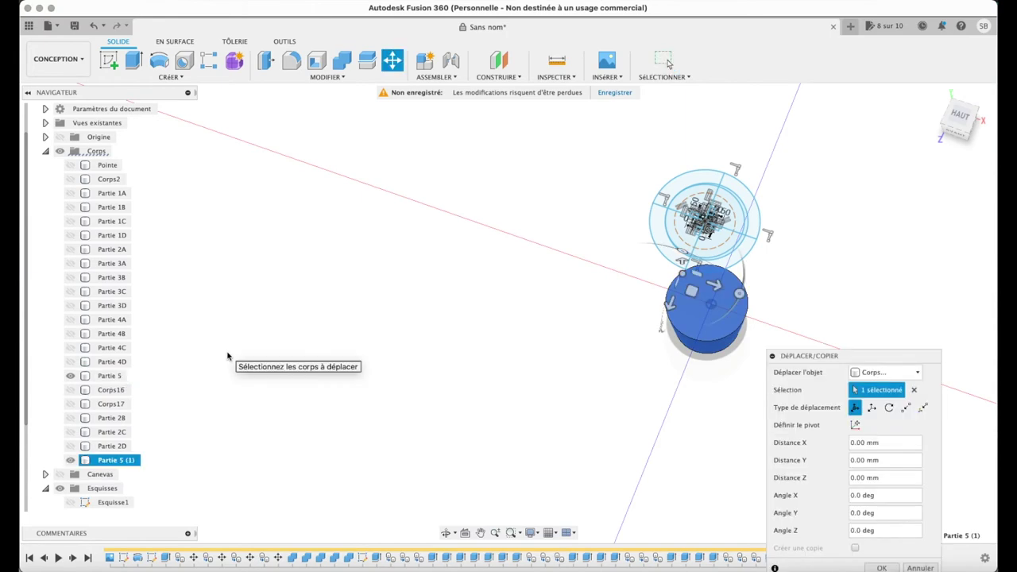
key("Return")
left_click(108, 376)
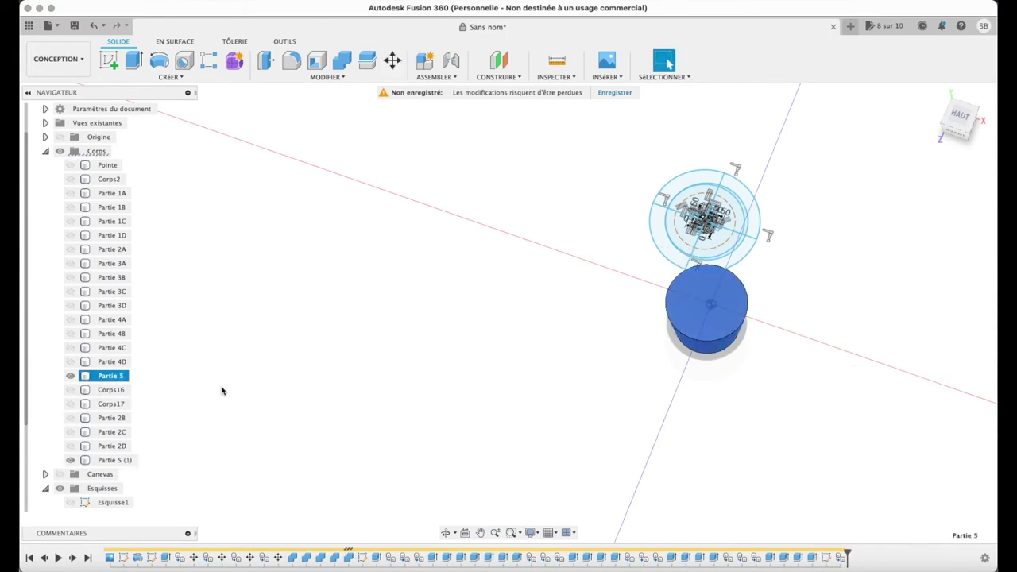
key("ctrl+v")
left_click(120, 376)
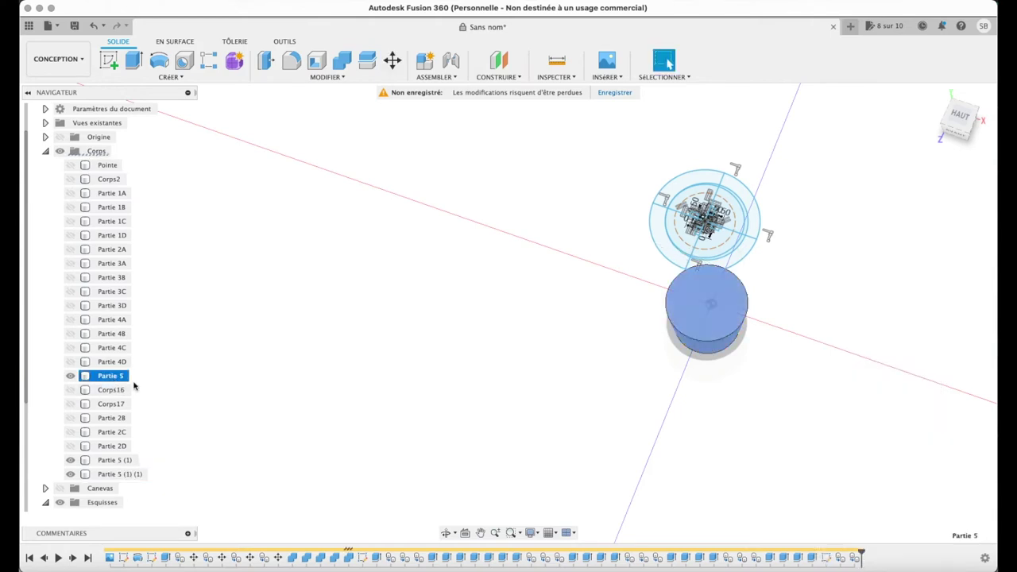
key("ctrl+v")
key("Return")
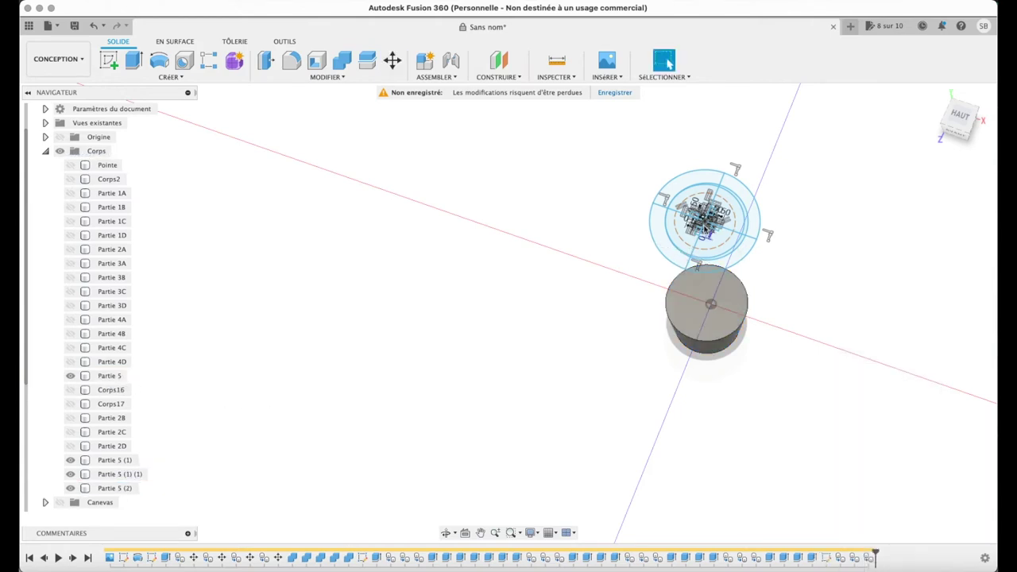
scroll(800, 240, "up", 5)
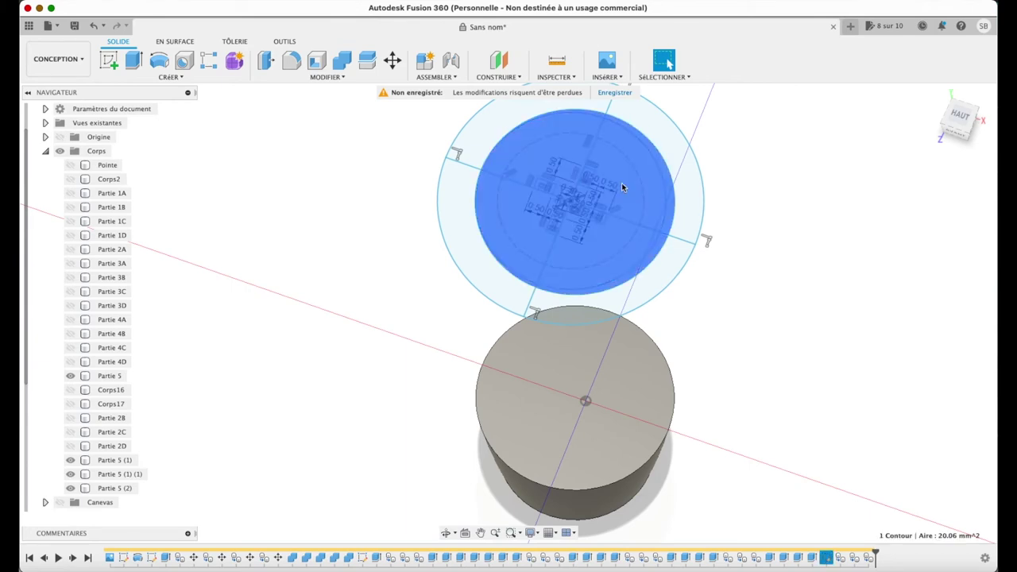
left_click(695, 206)
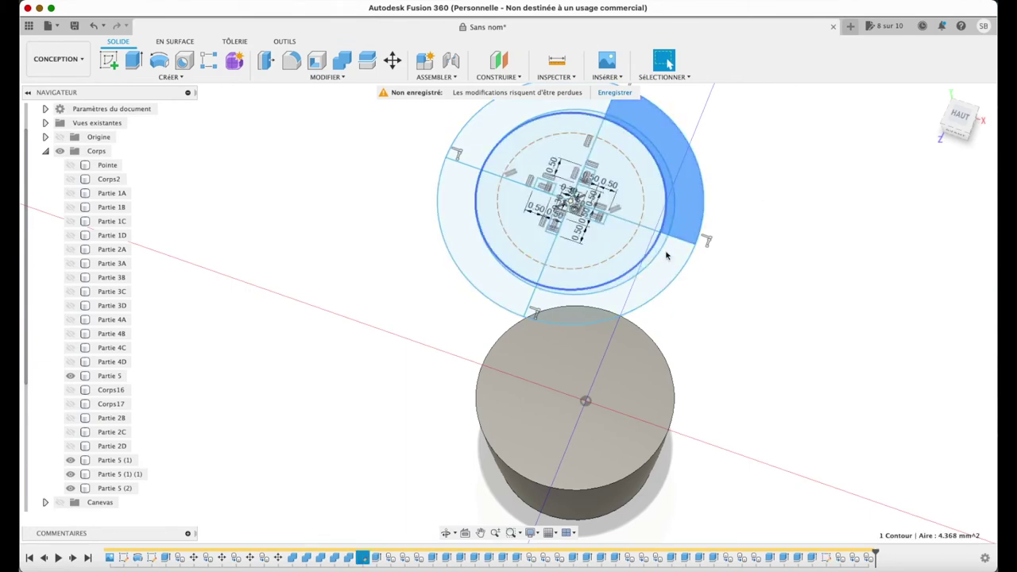
left_click(628, 290, "shift")
left_click(477, 247, "shift")
left_click(545, 186, "shift")
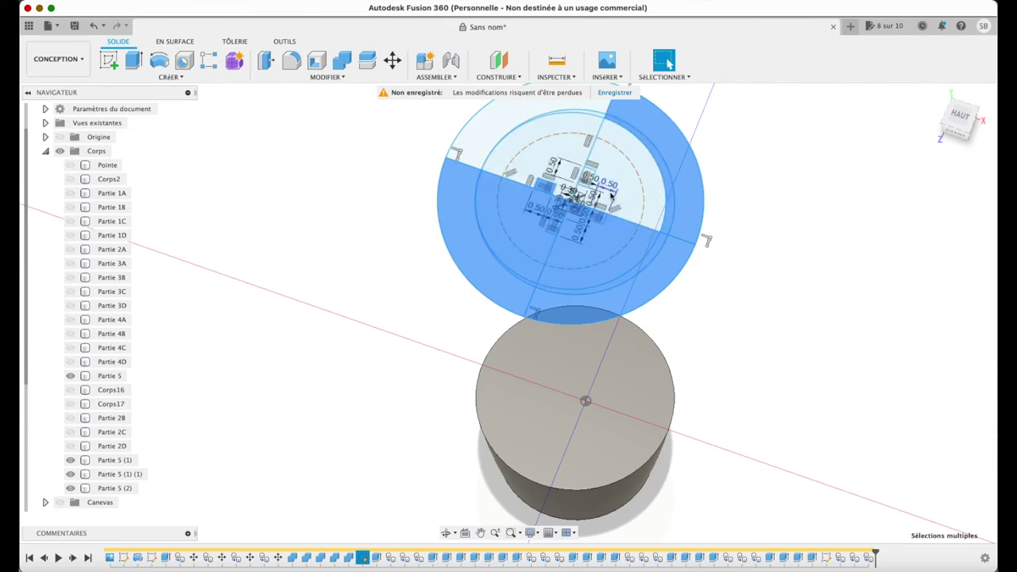
scroll(614, 202, "up", 5)
left_click(715, 205, "shift")
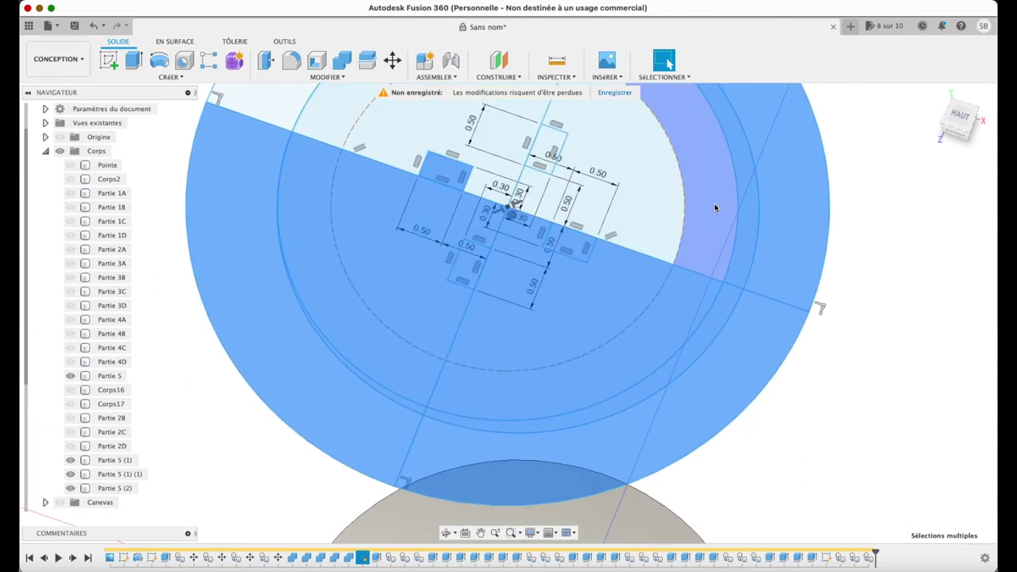
left_click(663, 224, "shift")
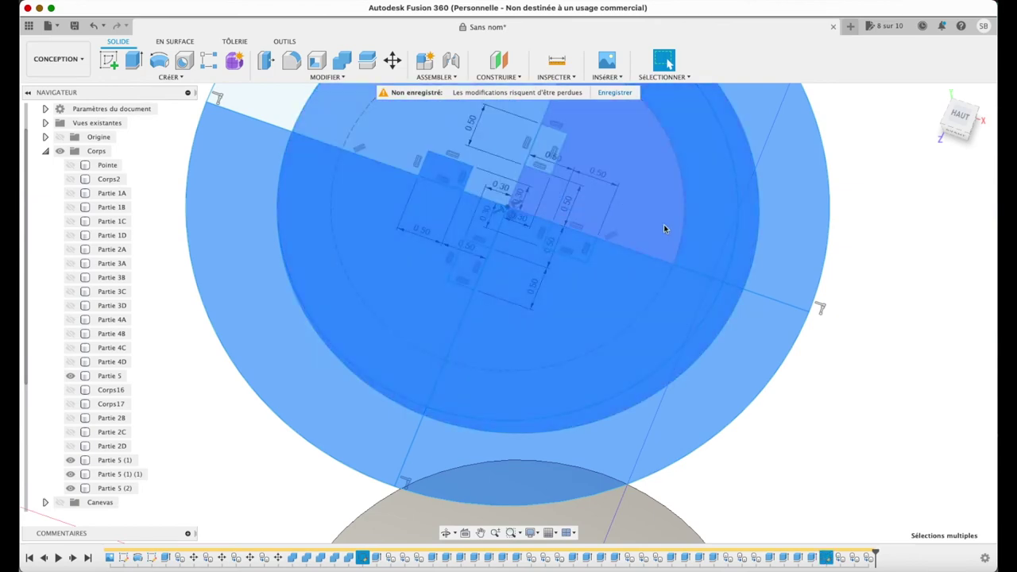
scroll(636, 221, "down", 2)
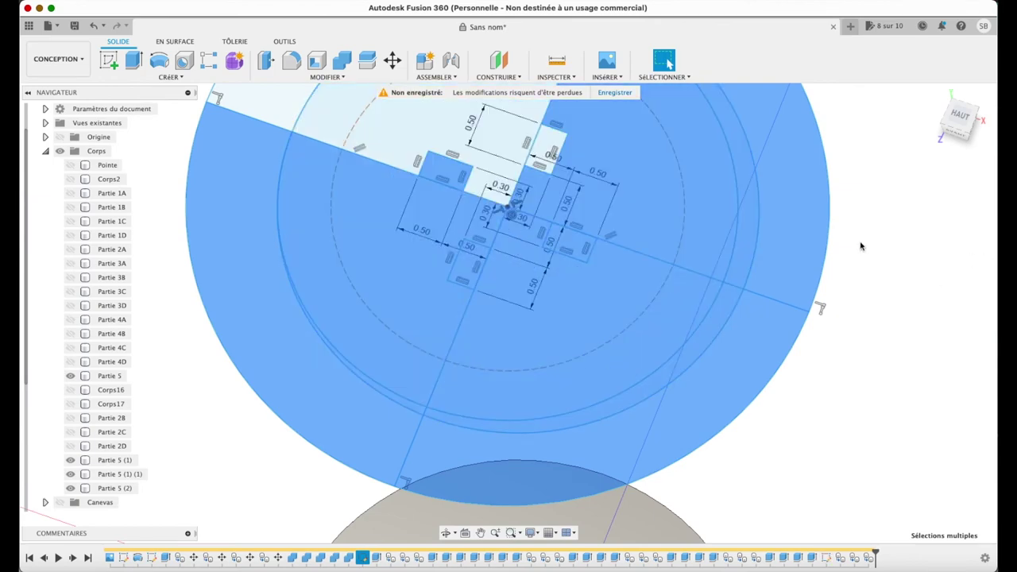
scroll(862, 246, "down", 4)
scroll(861, 247, "down", 3)
key("e")
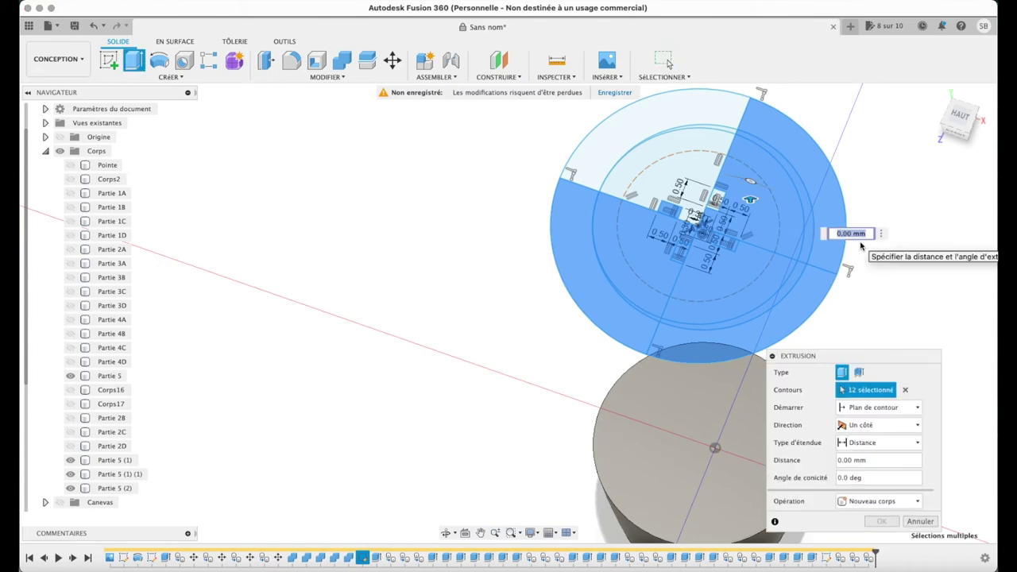
scroll(750, 203, "down", 2)
left_click_drag(741, 203, 751, 403)
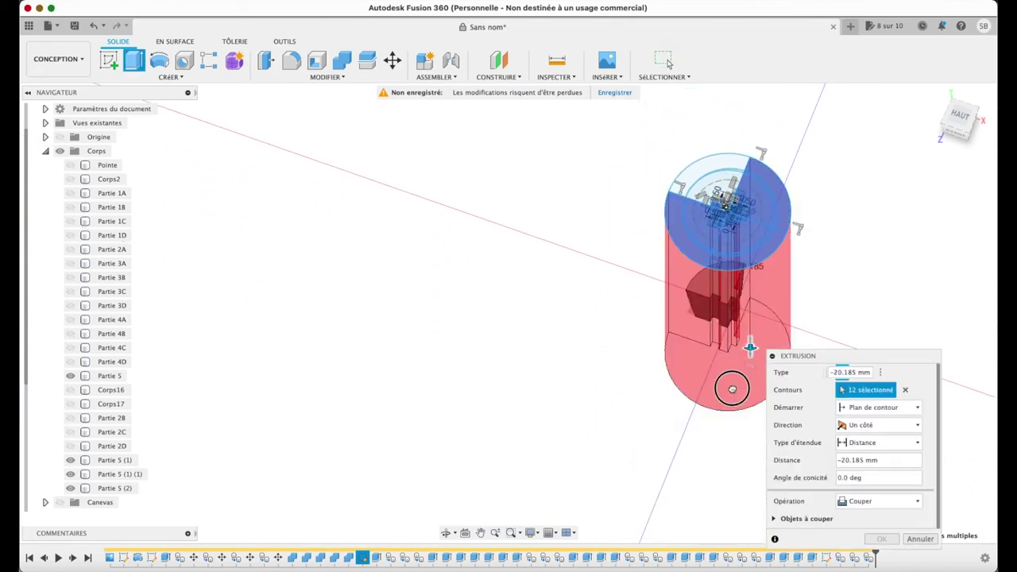
left_click(880, 539)
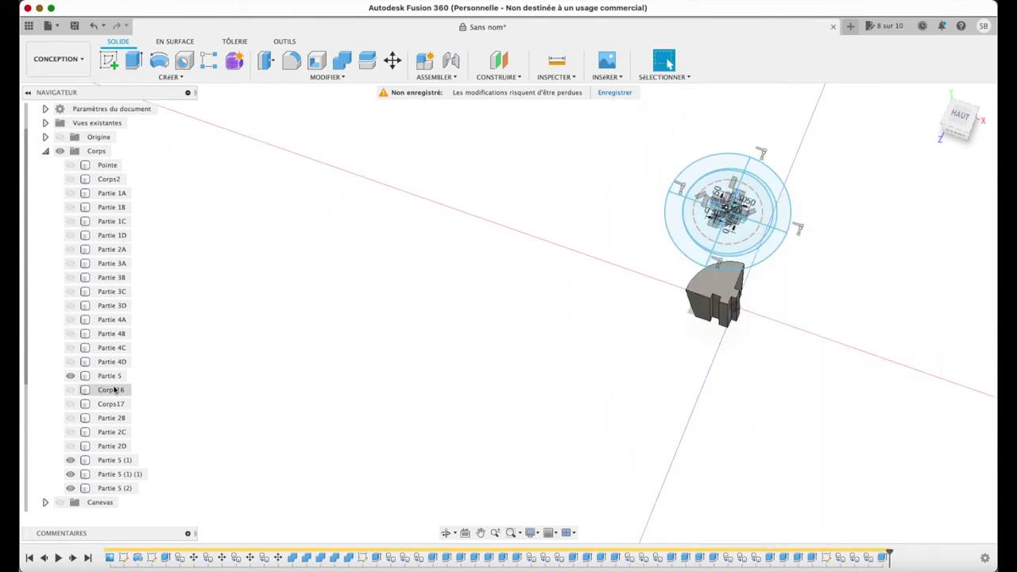
left_click(94, 26)
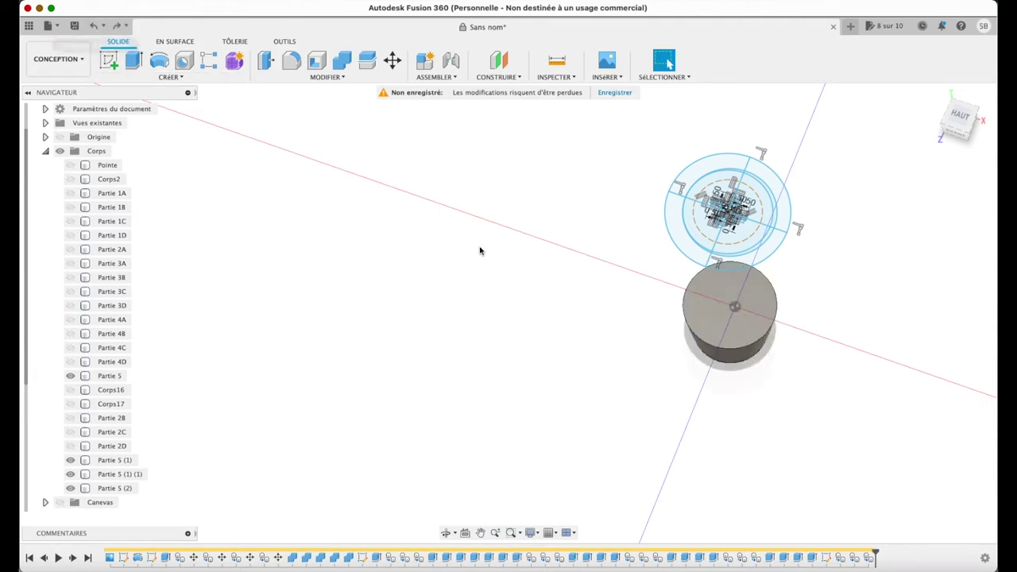
- Pick outer and inner ring sectors and a lower-left disc quadrant in the Partie 5 sketch
scroll(842, 316, "up", 3)
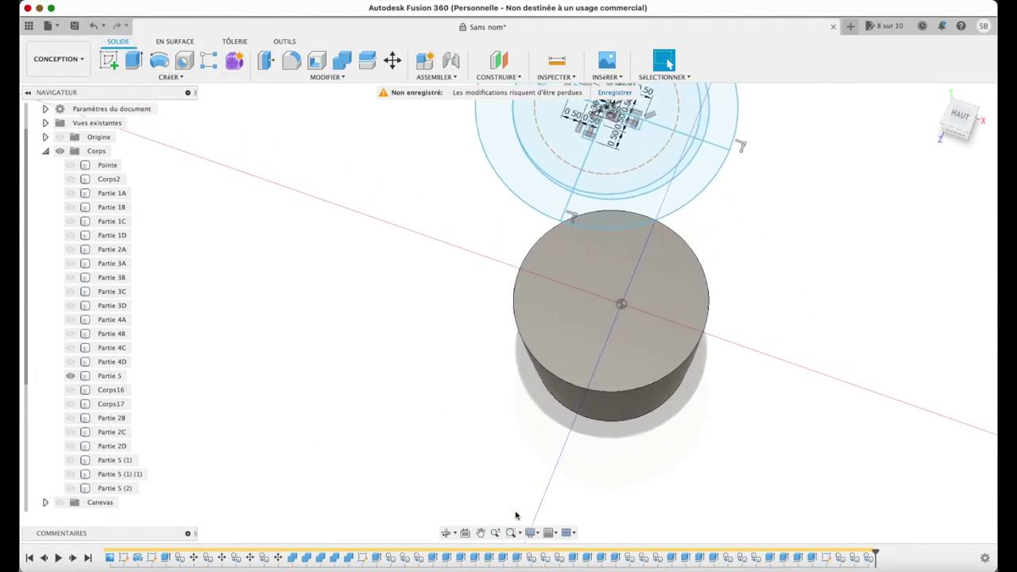
left_click_drag(486, 471, 439, 352)
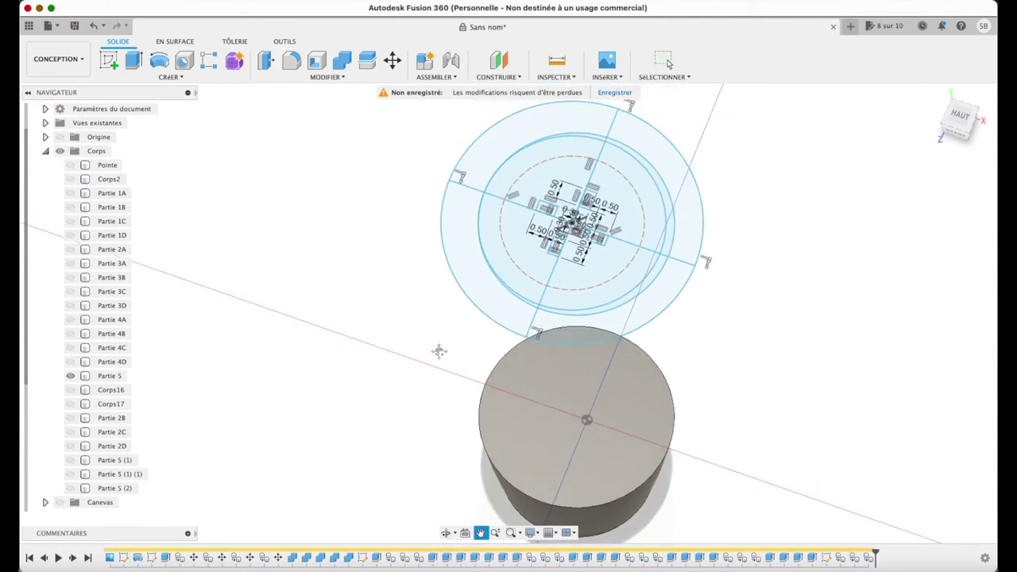
left_click(682, 225)
left_click(660, 240, "shift")
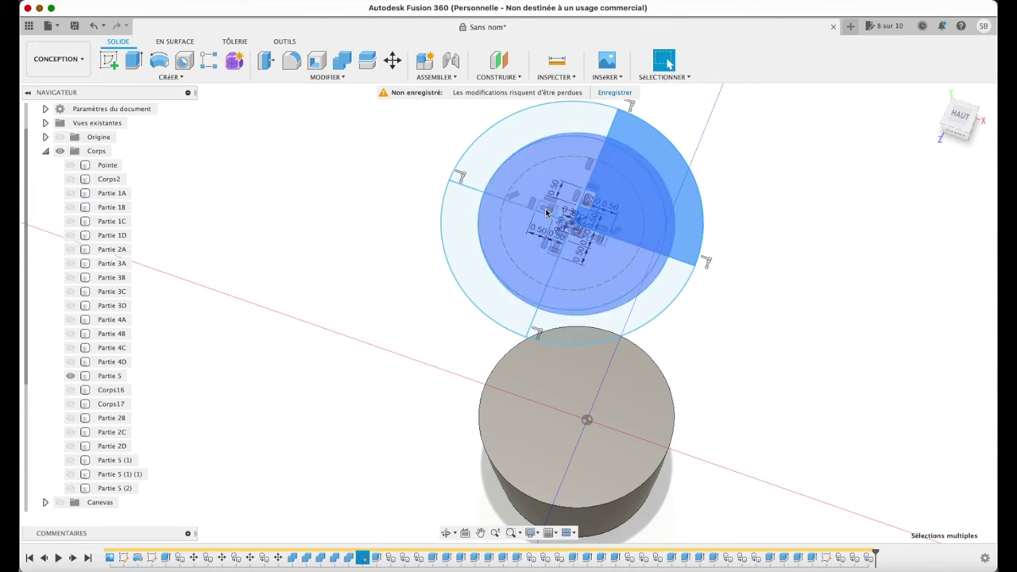
left_click(486, 295, "shift")
left_click(599, 315, "shift")
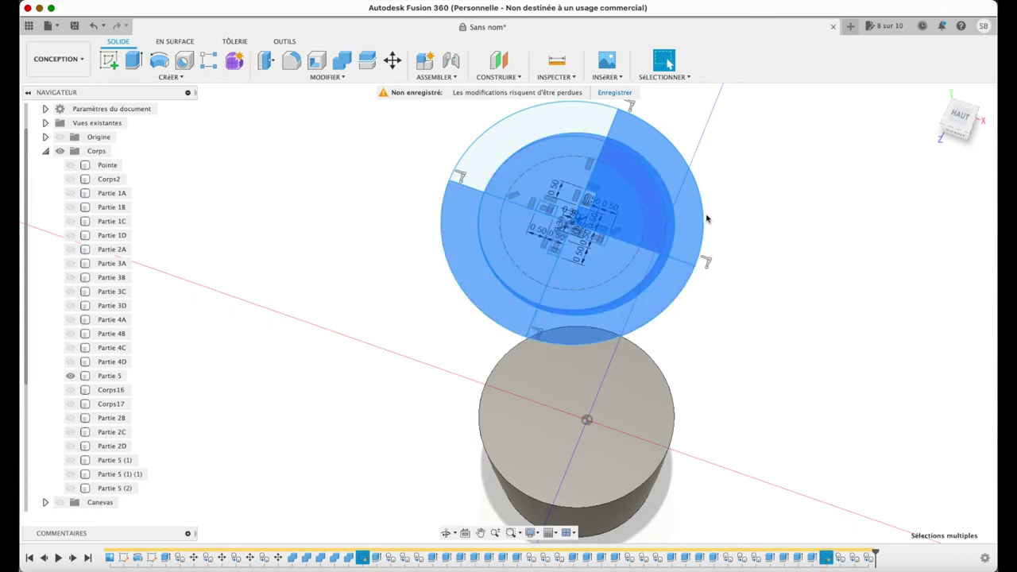
scroll(566, 167, "up", 5)
left_click(413, 183, "shift")
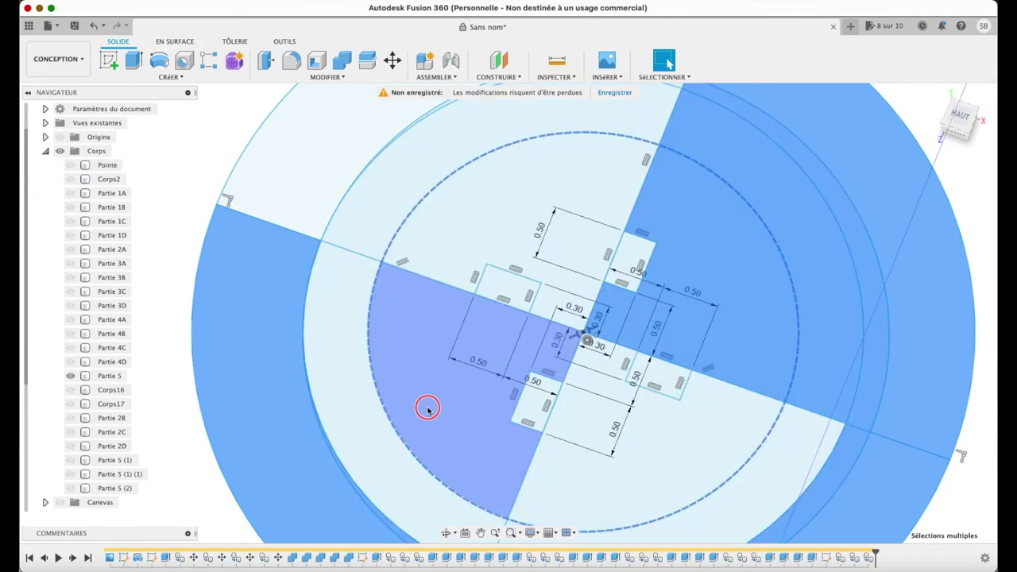
left_click(376, 422, "shift")
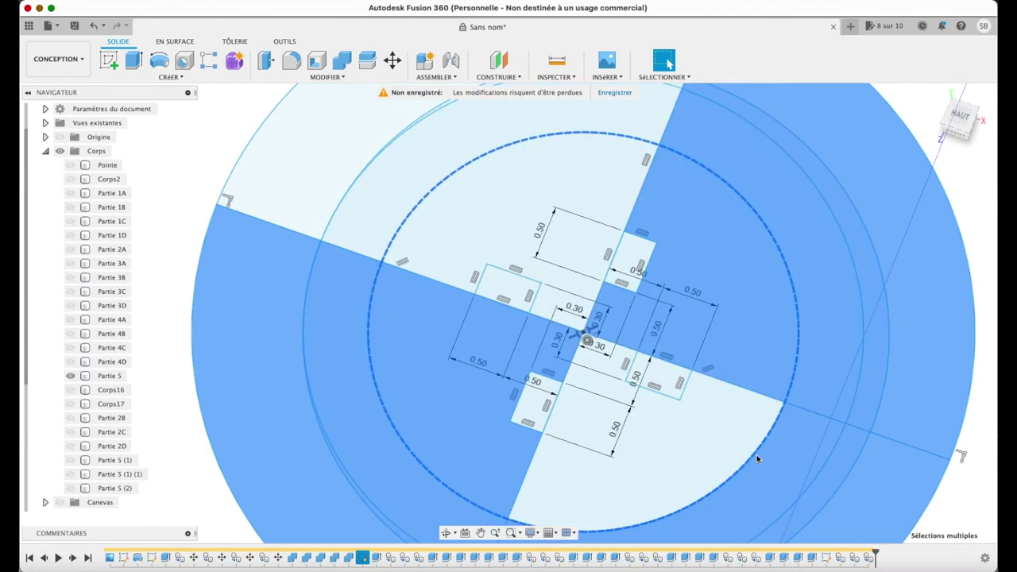
scroll(749, 459, "down", 3)
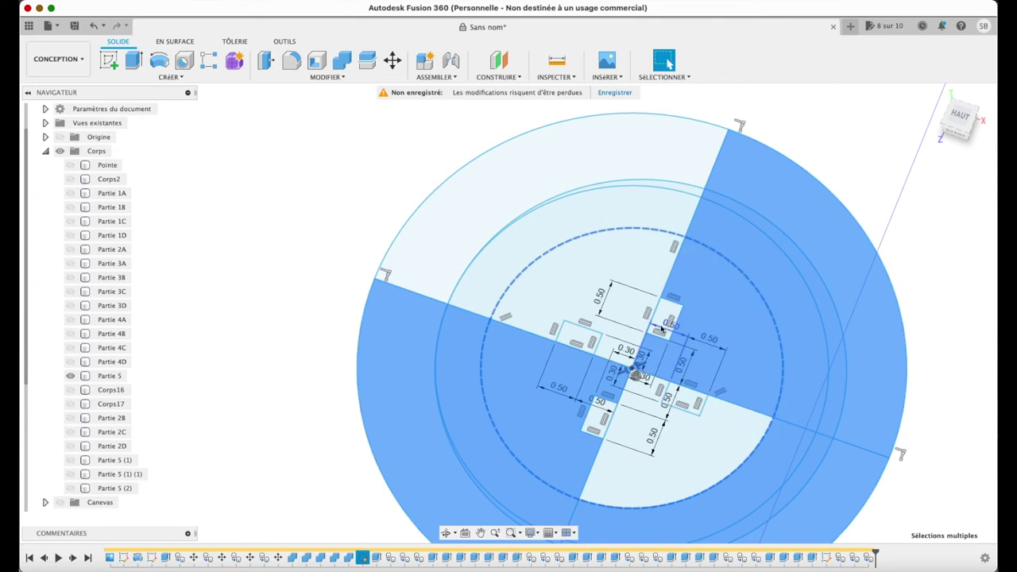
- Reselect the quarter's profiles: the key rectangle, inner disc regions and outer ring regions
left_click(589, 337)
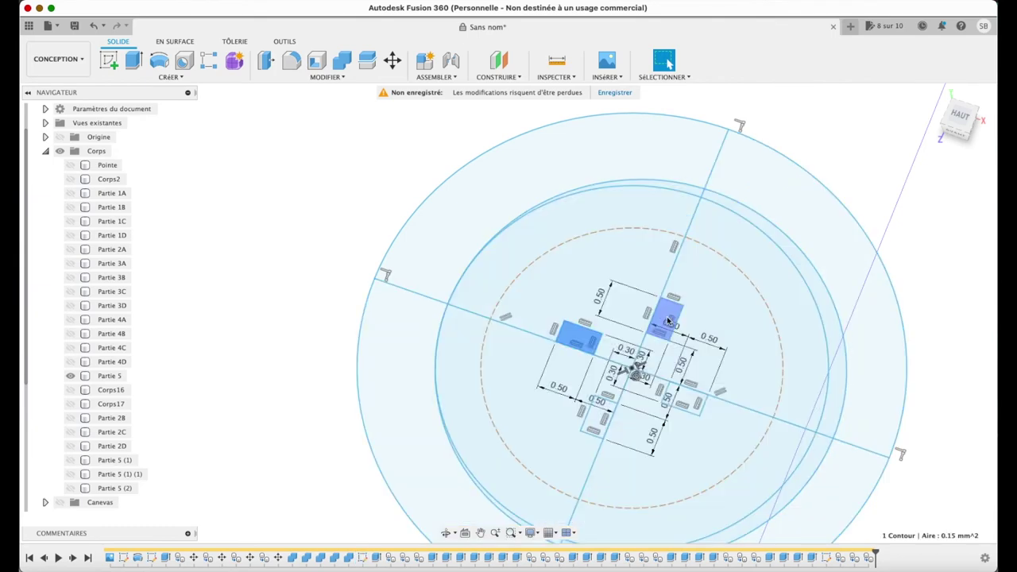
left_click(786, 316, "shift")
left_click(834, 349, "shift")
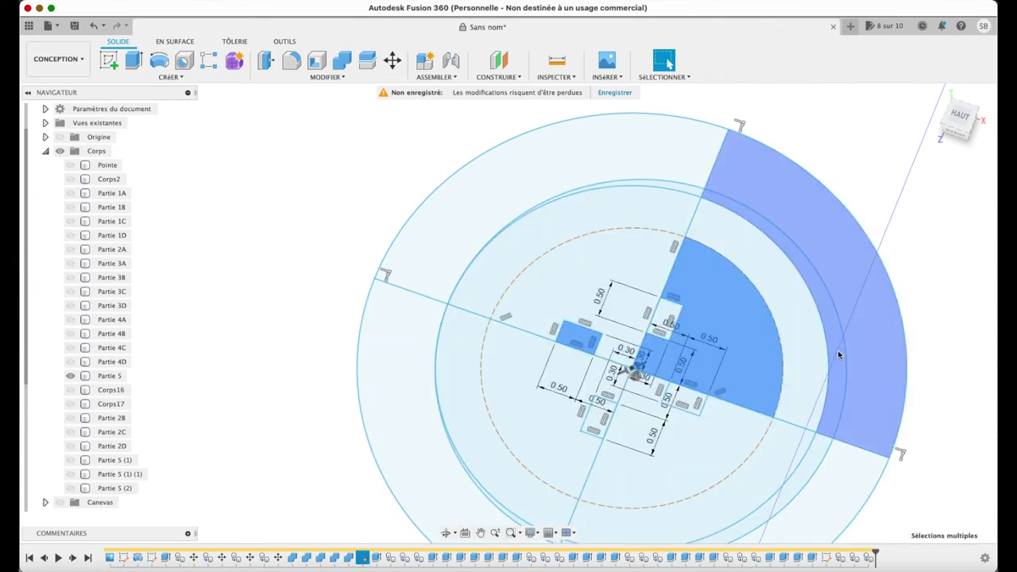
left_click(750, 495, "shift")
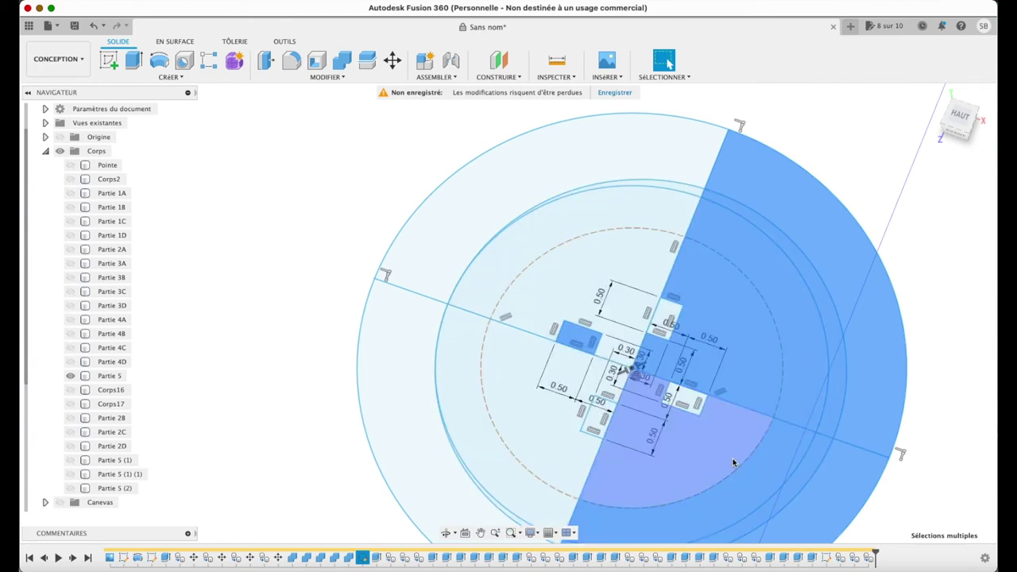
left_click(685, 445, "shift")
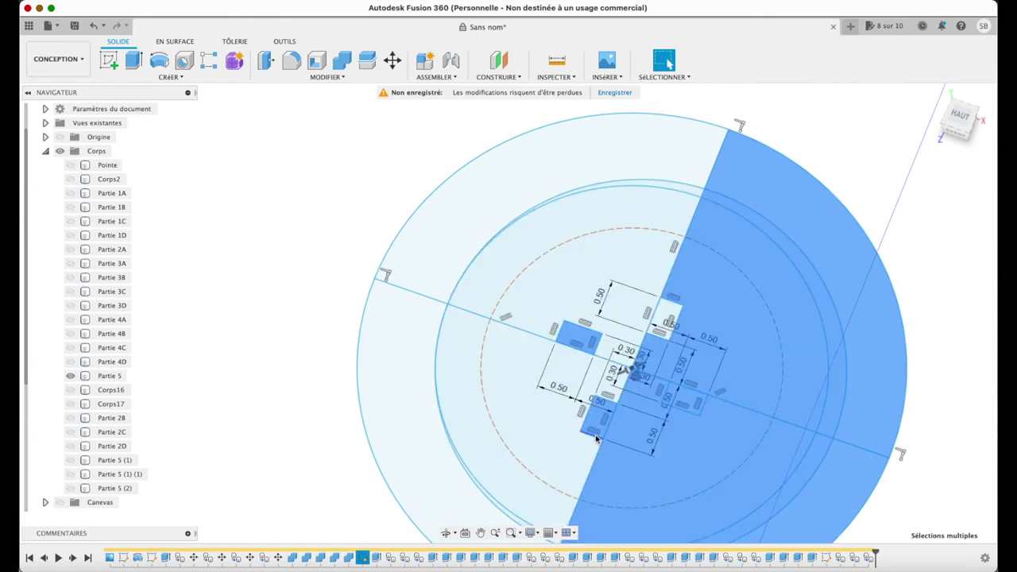
left_click(588, 442, "shift")
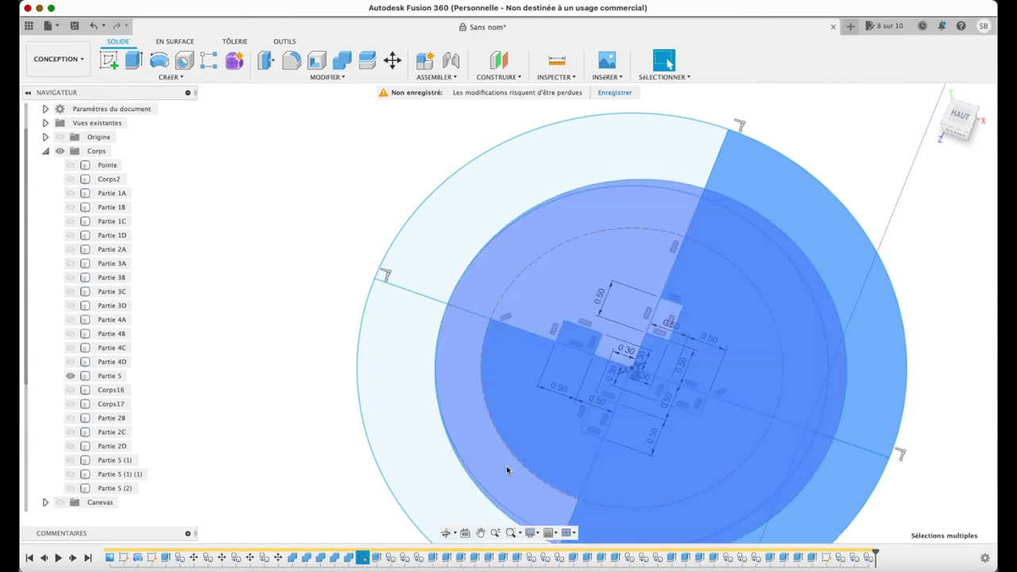
left_click(398, 444, "shift")
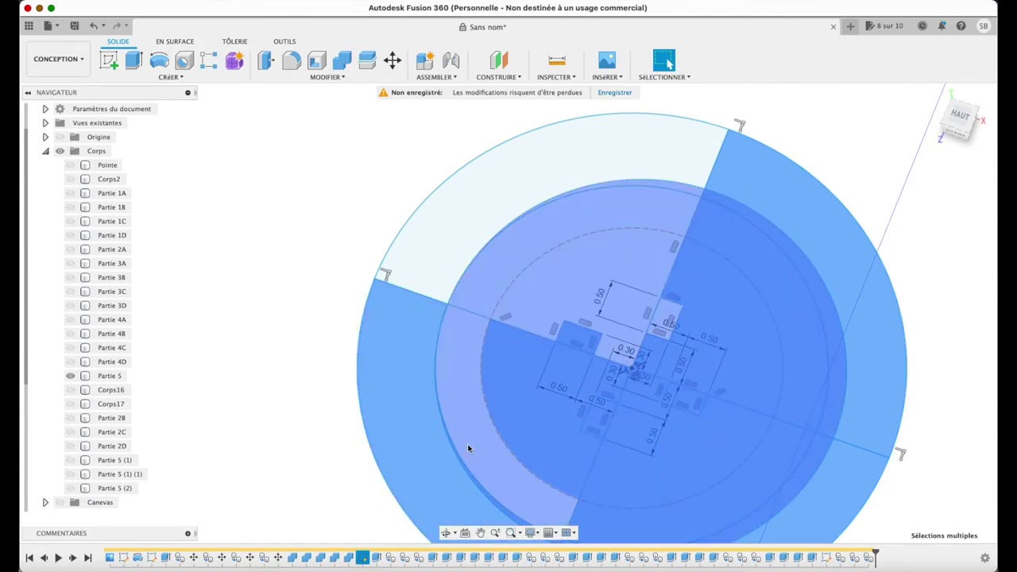
left_click(470, 441, "shift")
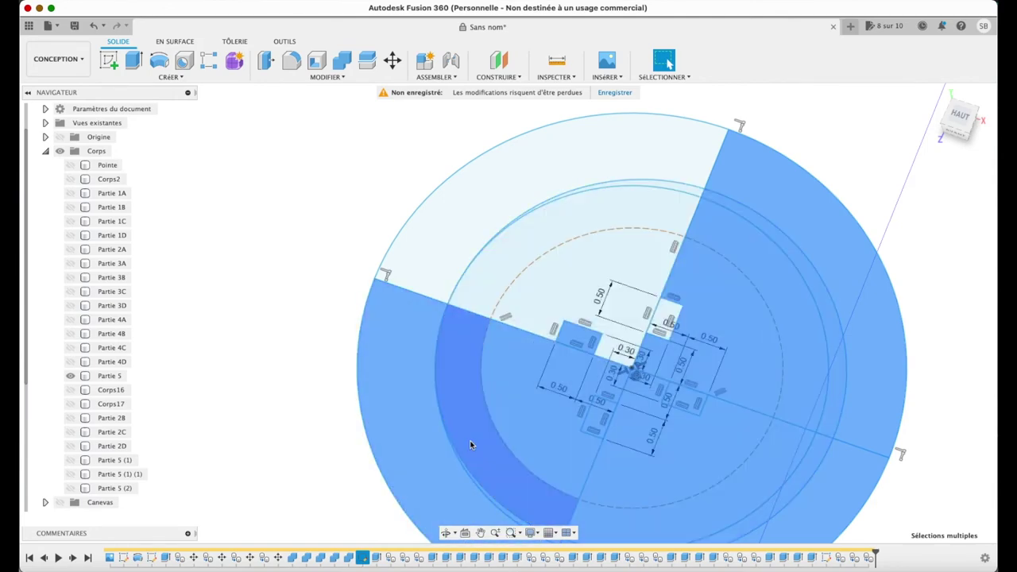
- Extrude the 12 profiles as a -16.626 mm cut, then show Partie 5 (1) again
key("e")
middle_click_drag(957, 199, 768, 356, "shift")
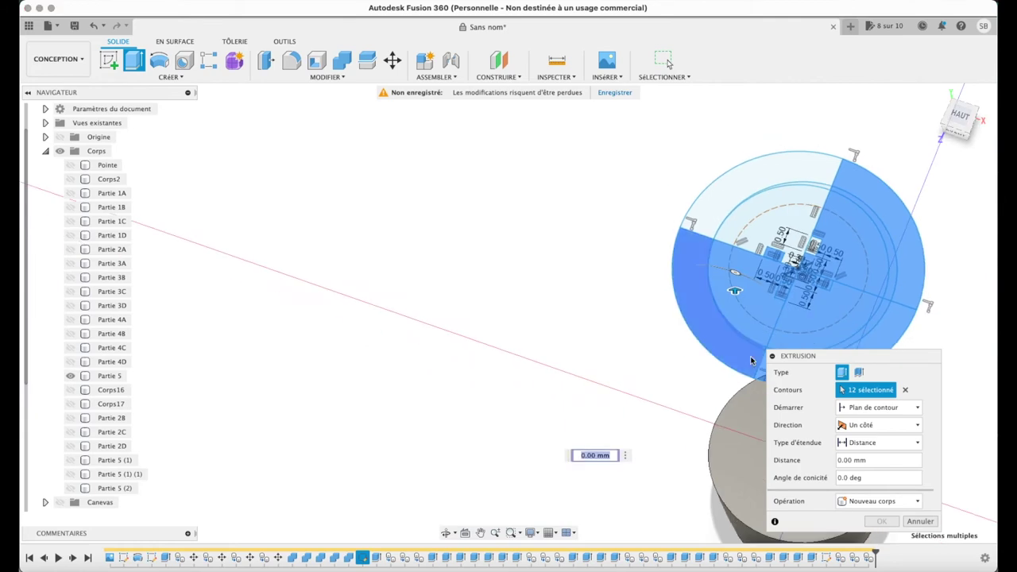
mouse_move(736, 298)
left_mouse_down()
mouse_move(714, 506)
mouse_move(733, 522)
left_mouse_up()
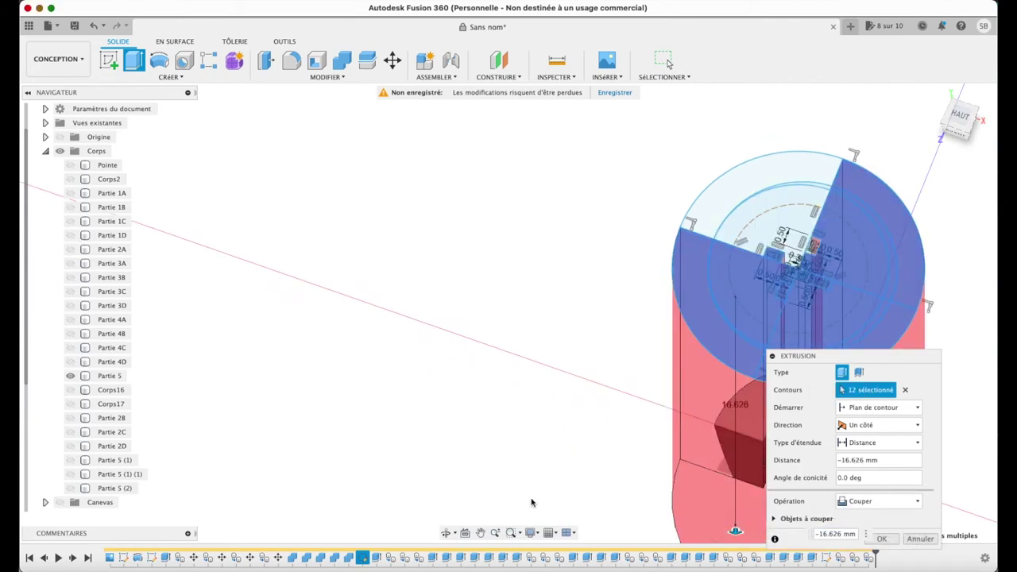
middle_click_drag(596, 404, 365, 334)
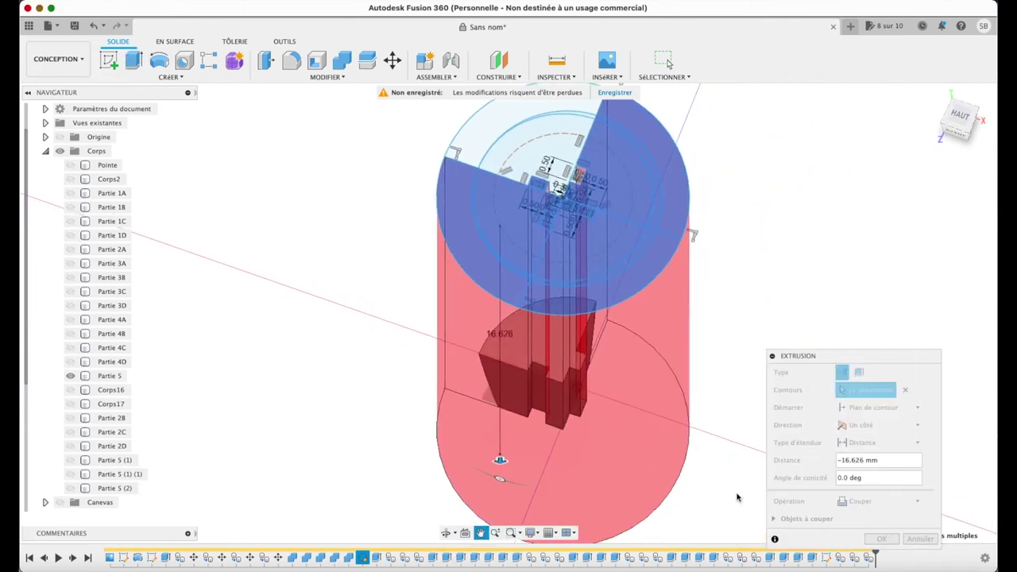
key("Return")
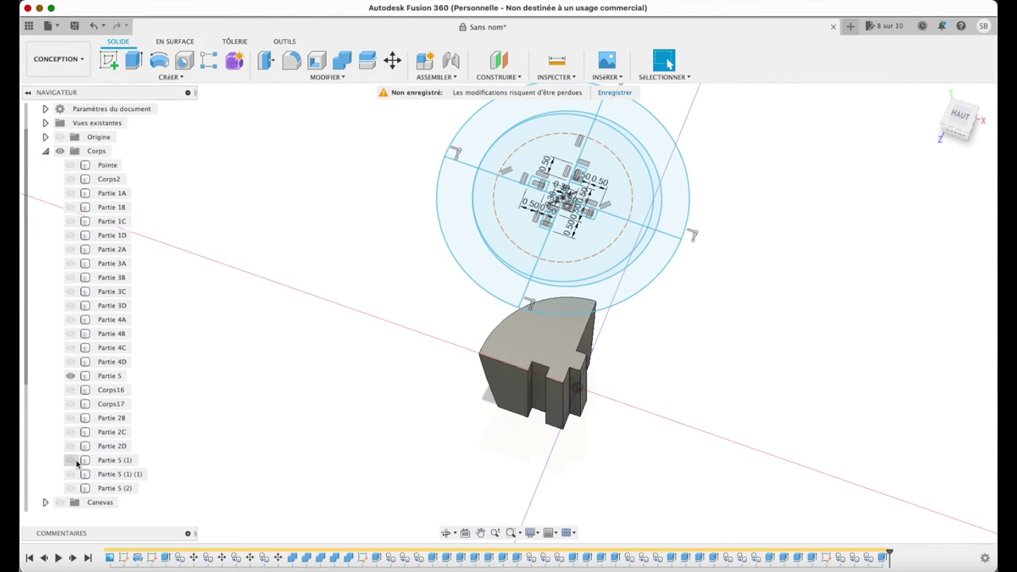
left_click(71, 461)
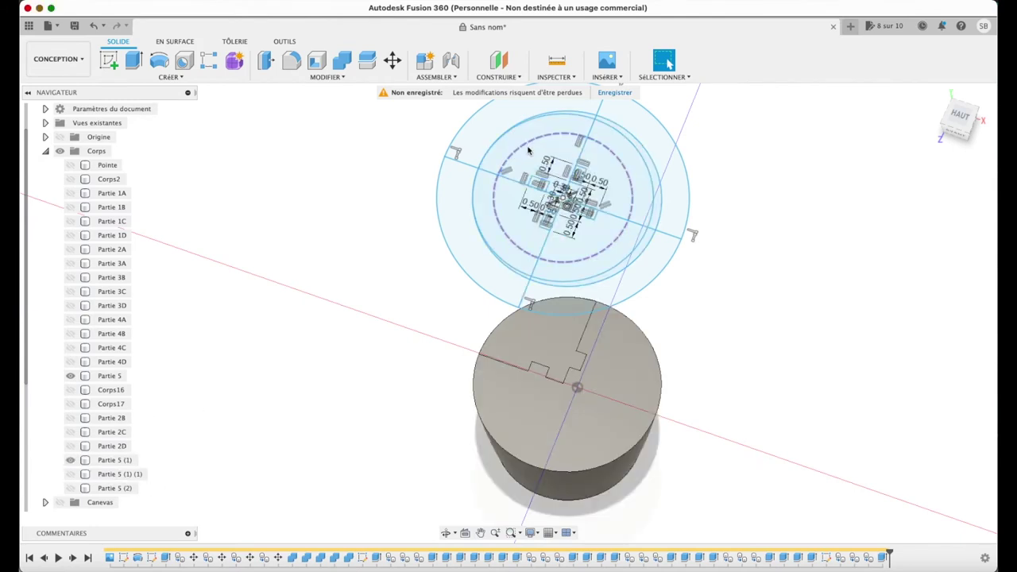
- Select the next quarter's ring, inner-disc and circular profiles on Partie 5 (1) and start an extrusion
scroll(507, 129, "down", 2)
left_click(507, 128)
left_click(468, 238, "shift")
left_click(614, 282, "shift")
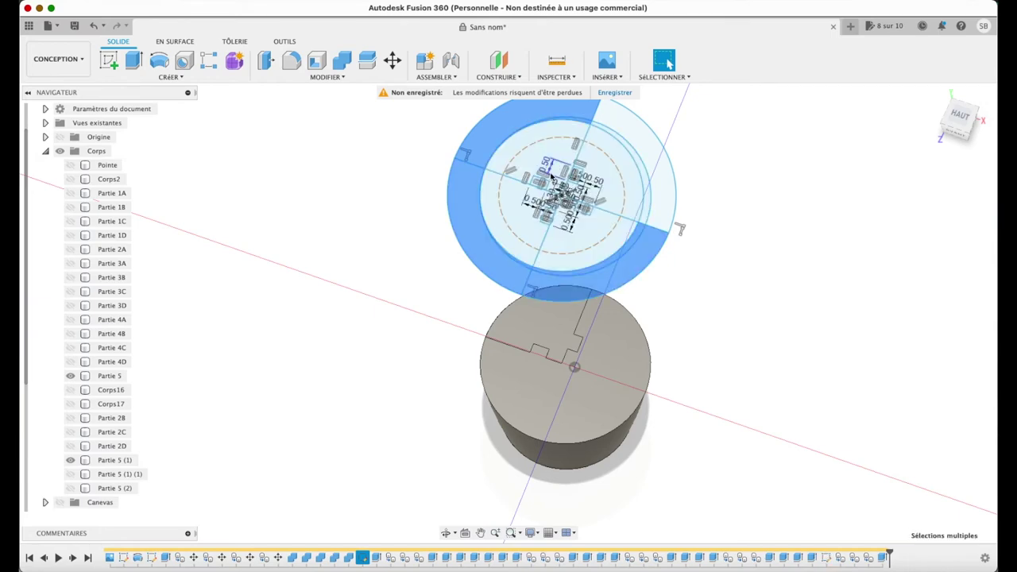
scroll(552, 172, "up", 3)
left_click(506, 172, "shift")
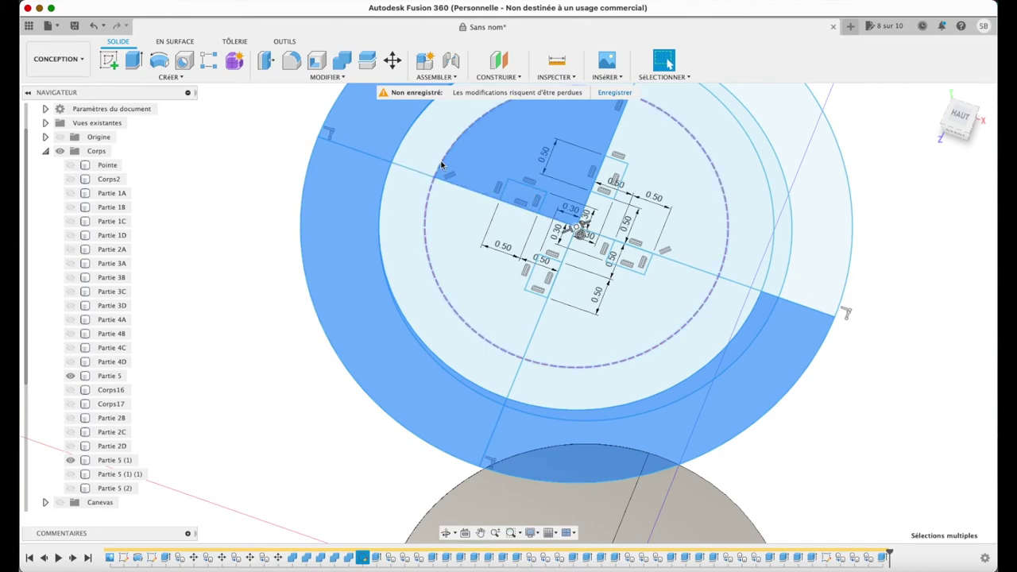
left_click(477, 270, "shift")
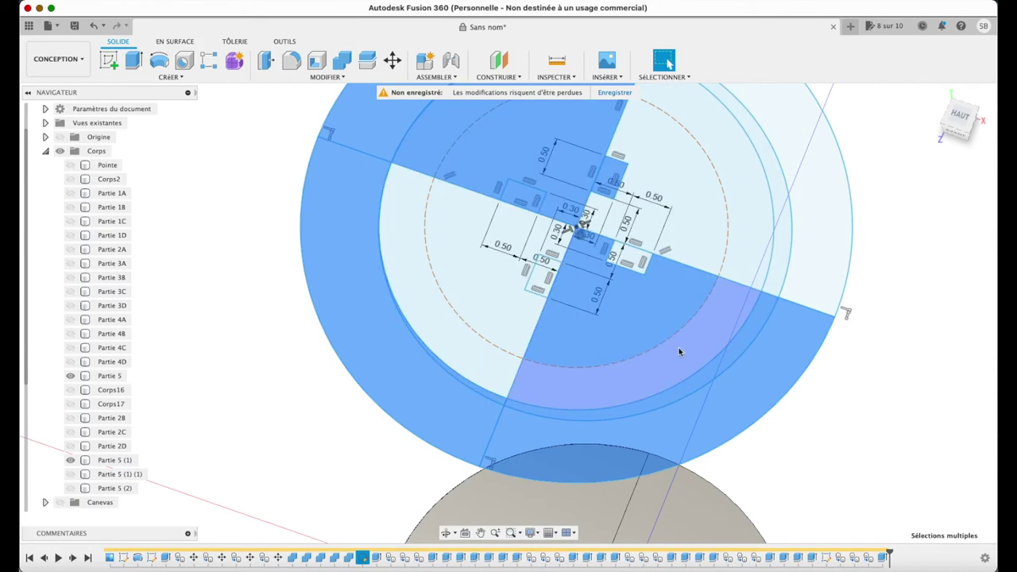
left_click(512, 336)
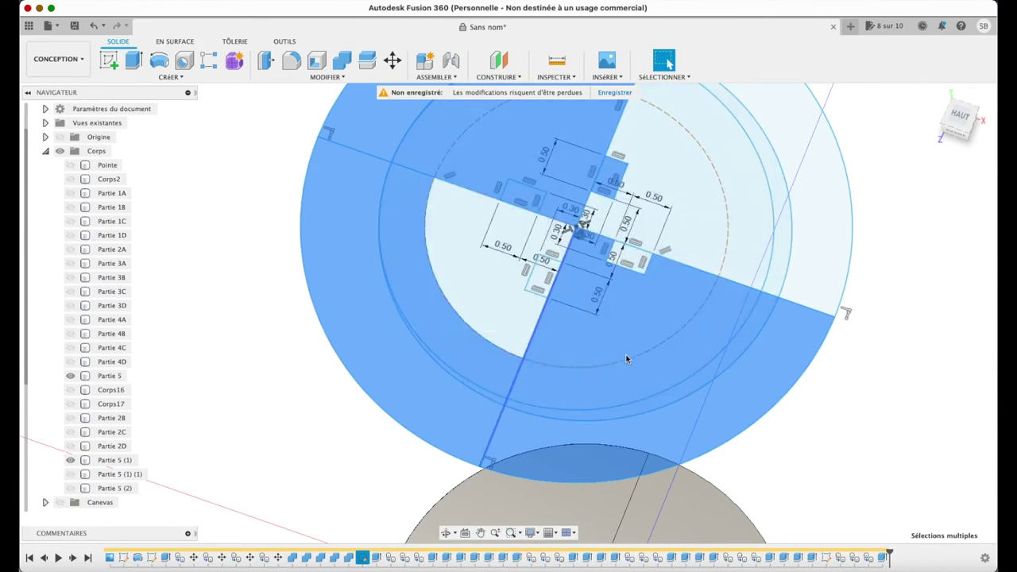
left_click(545, 278)
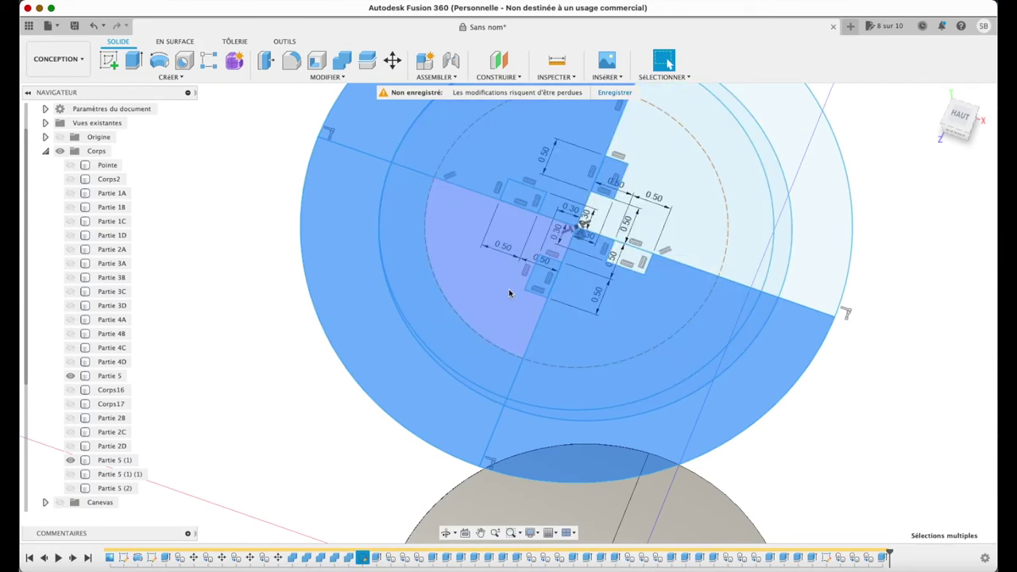
left_click(510, 307)
left_click(470, 228)
key("e")
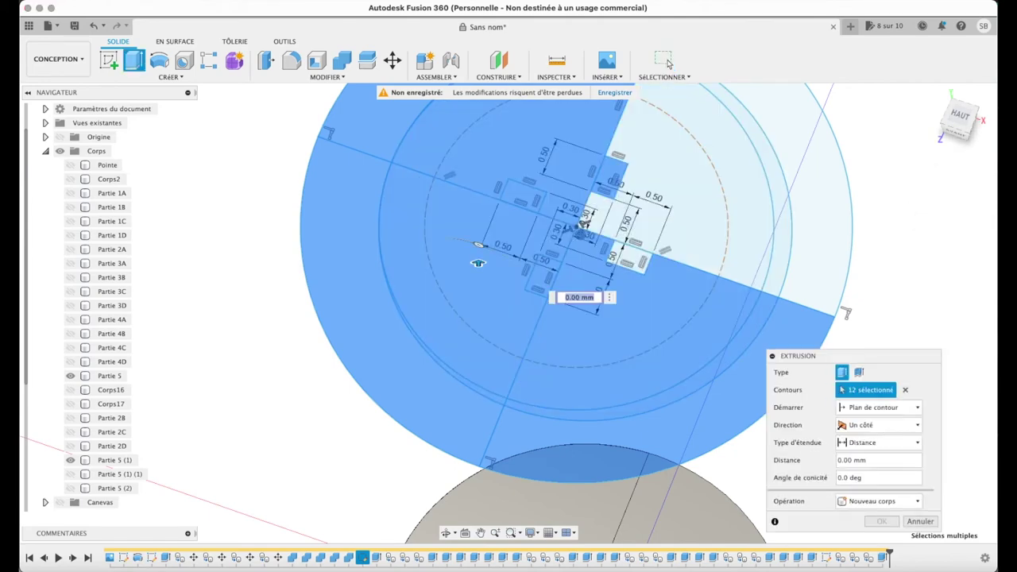
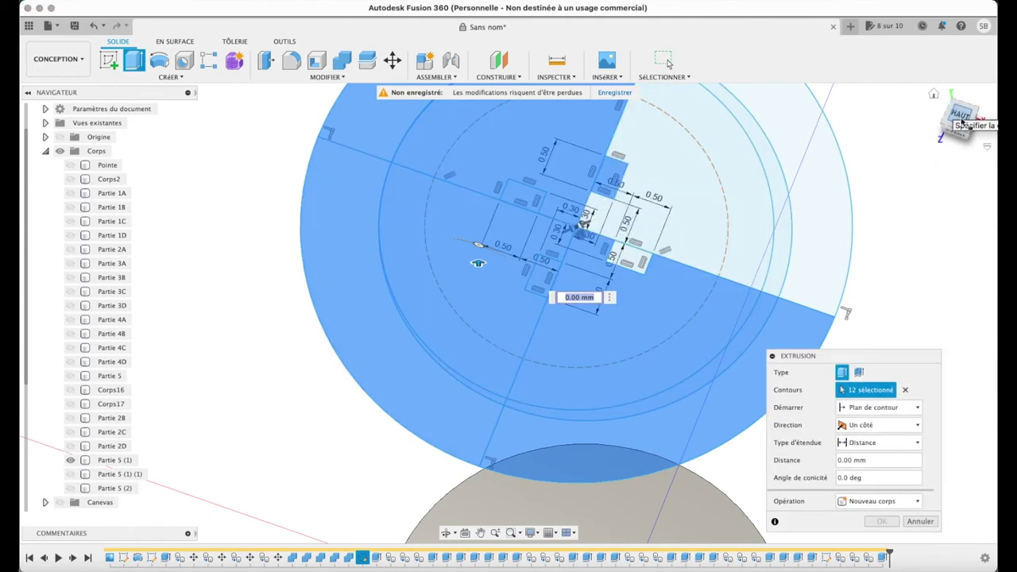
- Cut the Partie 5 (1) extrusion down about 22 mm, leaving one fin-shaped piece
left_click(926, 97)
left_click_drag(574, 216, 581, 507)
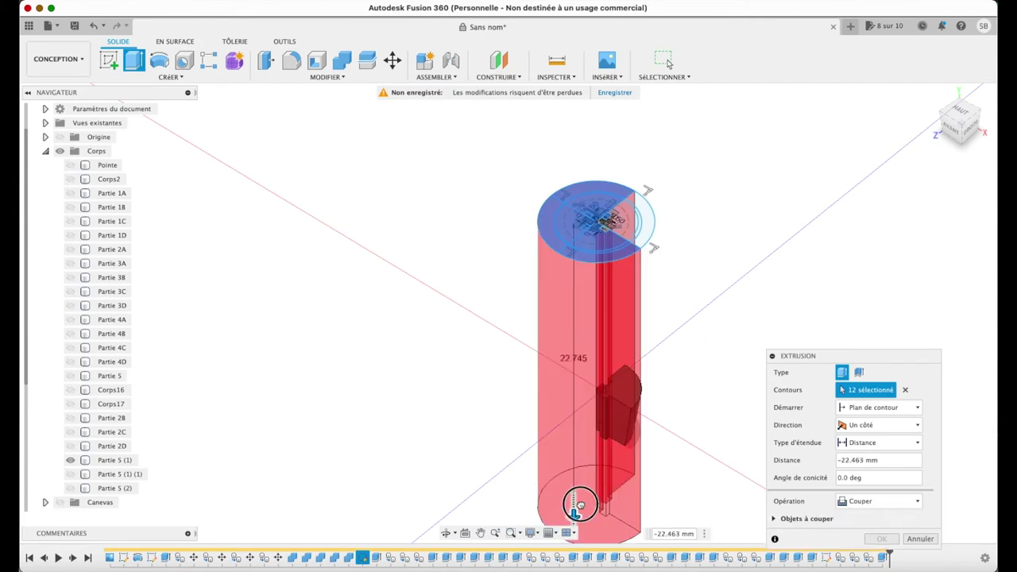
left_click(879, 540)
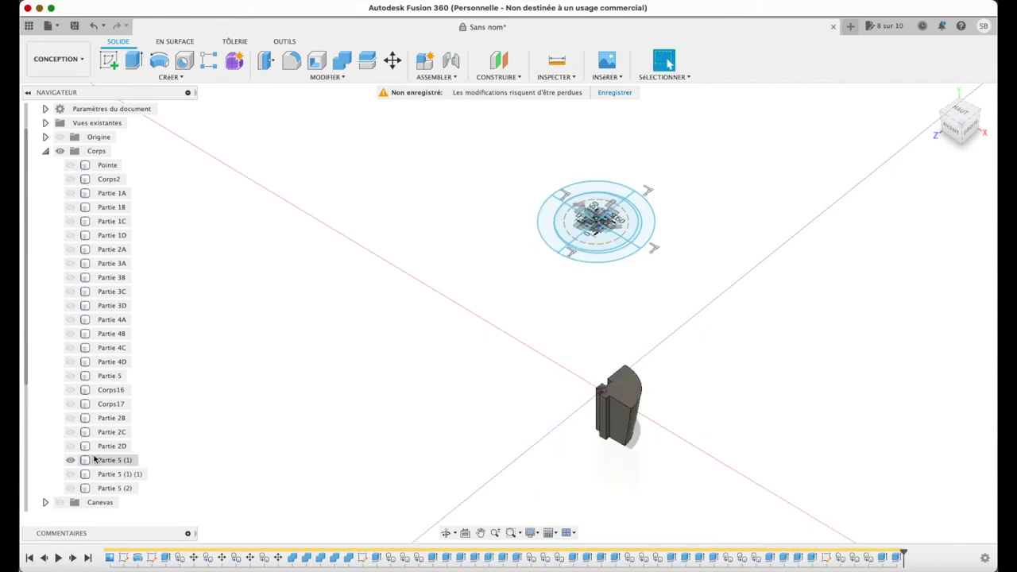
- Show the Partie 5 (1) (1) cylinder and select its 12 sketch profiles
left_click(71, 474)
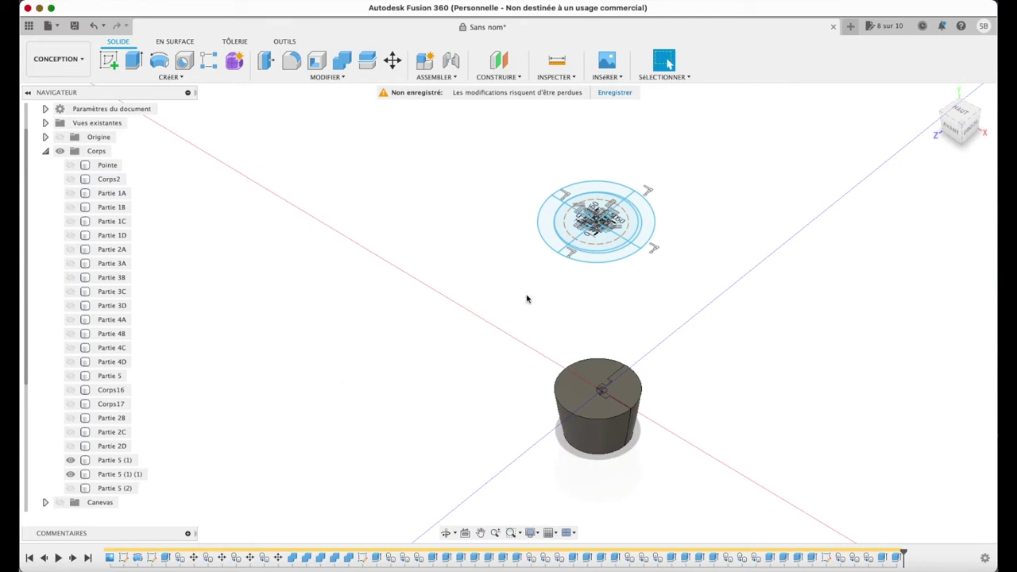
scroll(529, 298, "up", 3)
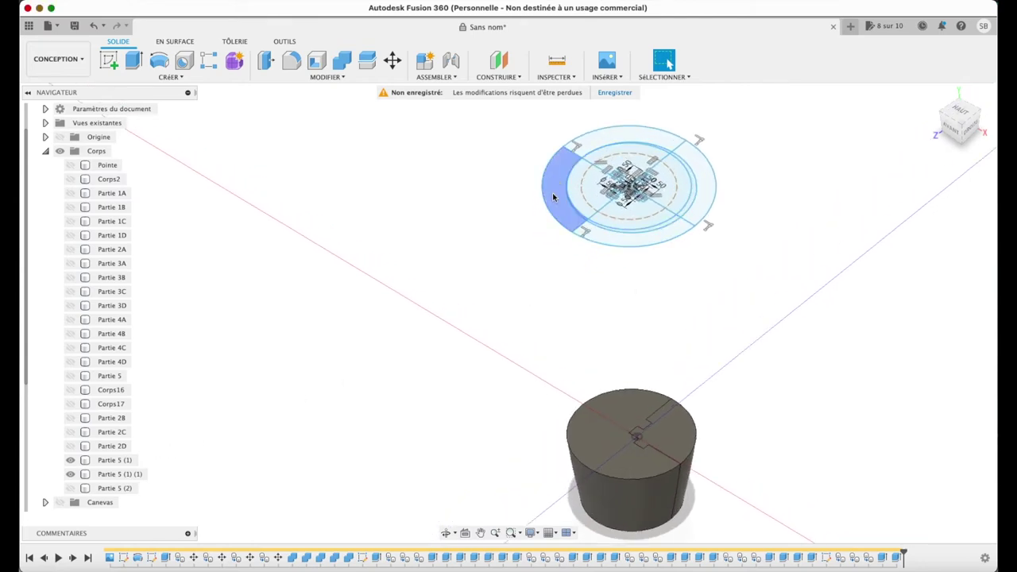
scroll(715, 206, "up", 5)
scroll(632, 198, "up", 3)
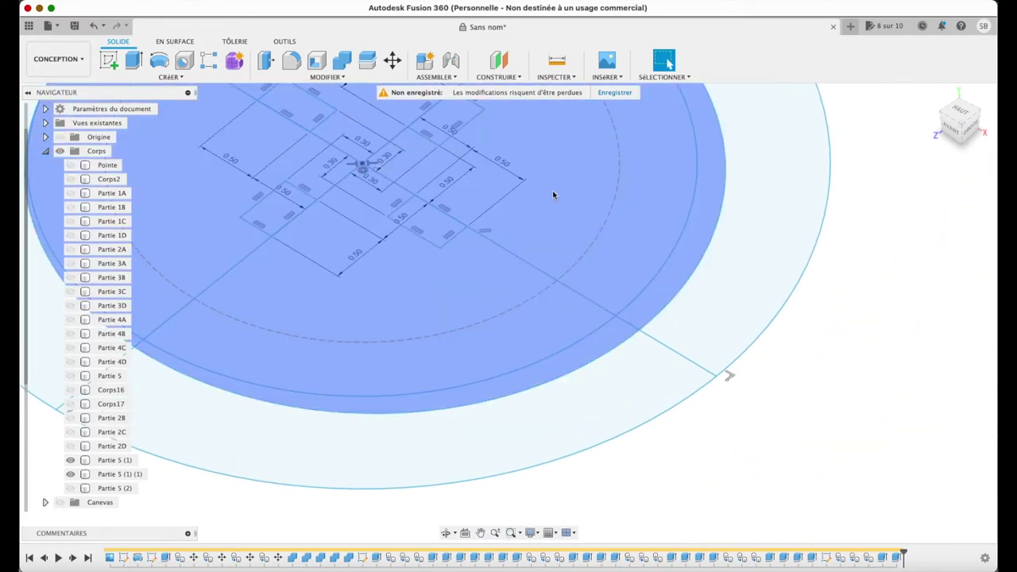
left_click(719, 226)
left_click(679, 214)
left_click(608, 208)
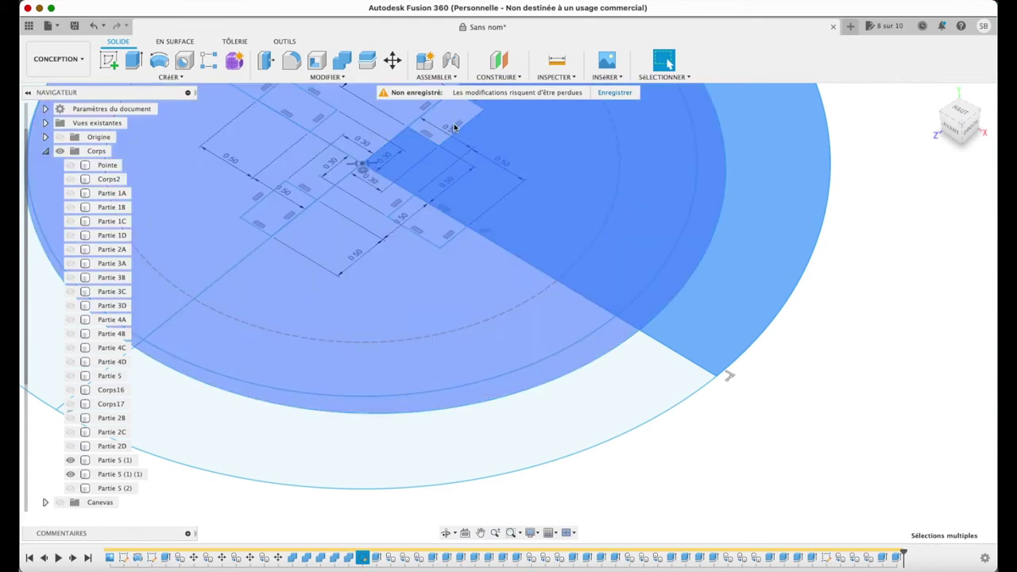
left_click(449, 121)
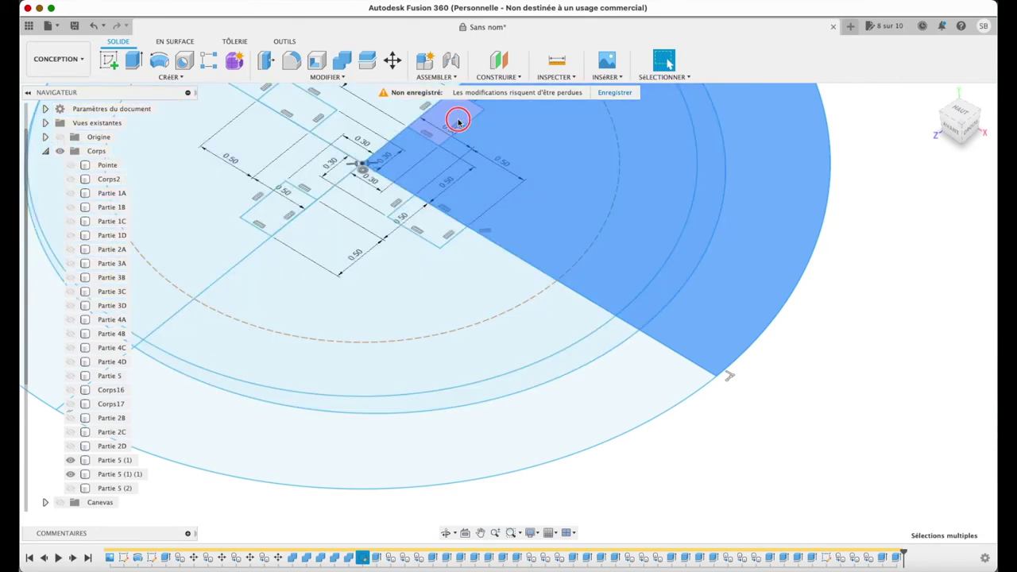
left_click(312, 115)
left_click(259, 147)
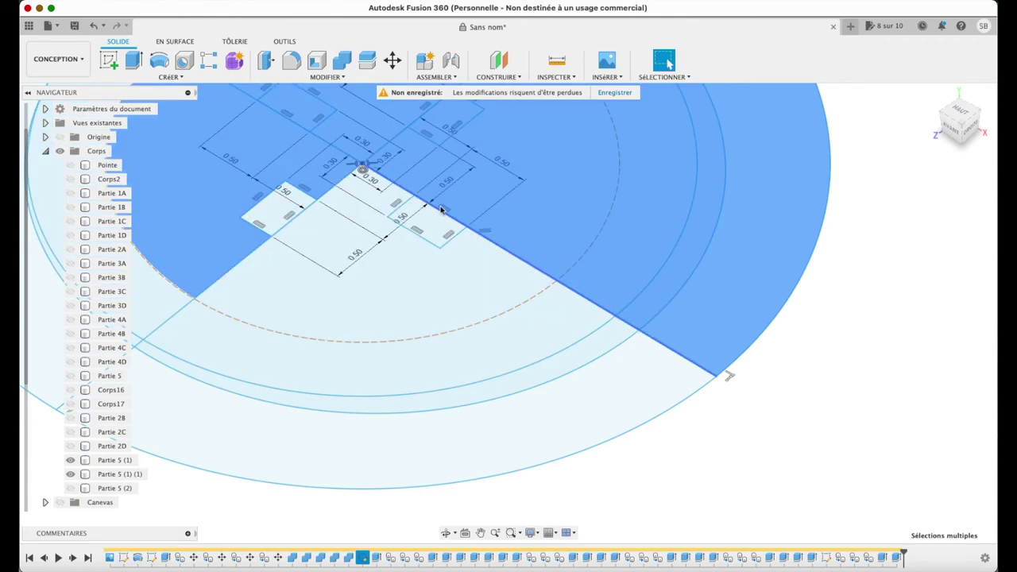
left_click(479, 241)
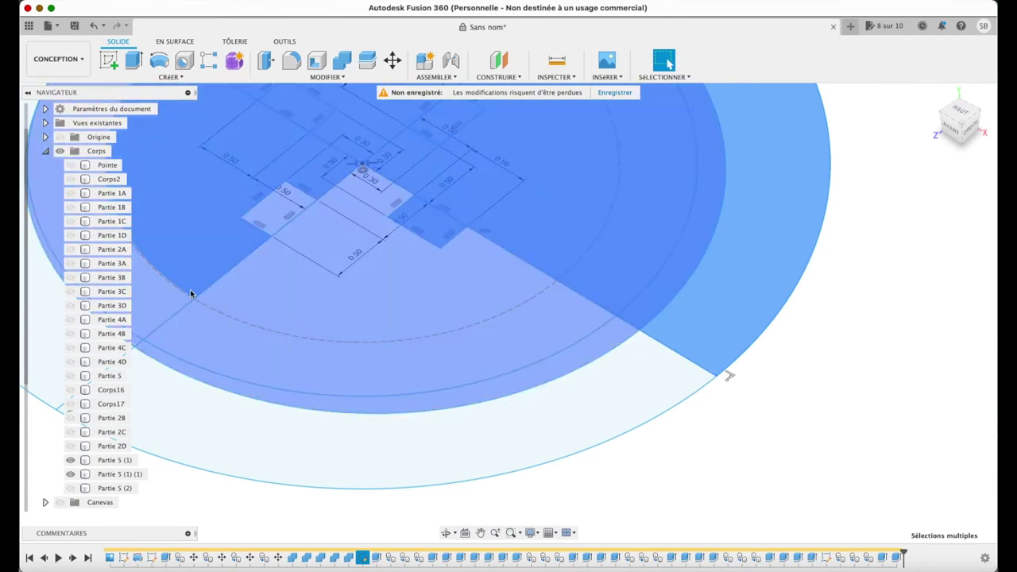
scroll(152, 294, "up", 1)
scroll(218, 273, "down", 2)
scroll(215, 266, "down", 3)
left_click(142, 169)
- Extrude the selected profiles as a -21.362 mm cut
key("e")
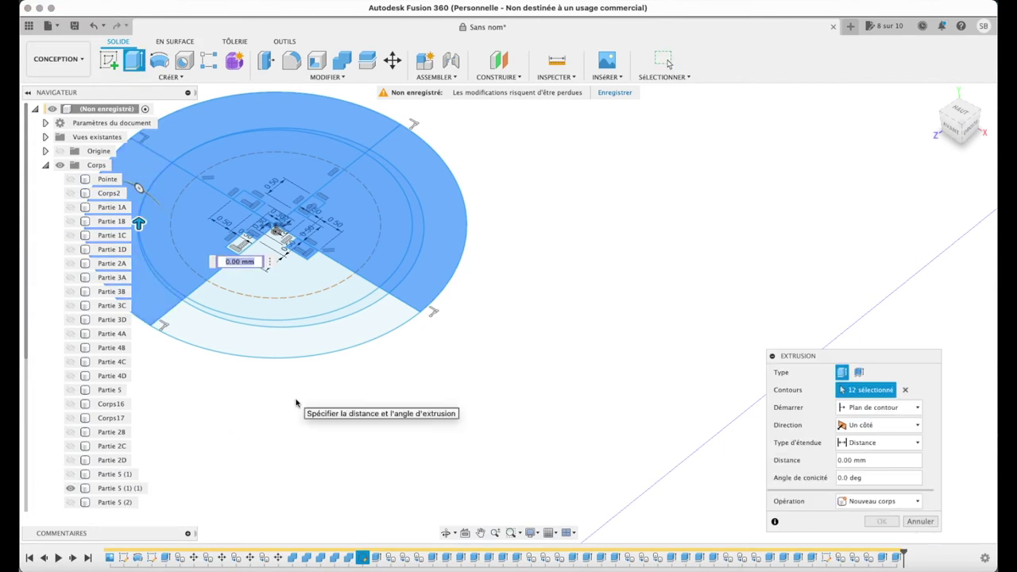
left_click(480, 532)
left_click_drag(446, 436, 609, 310)
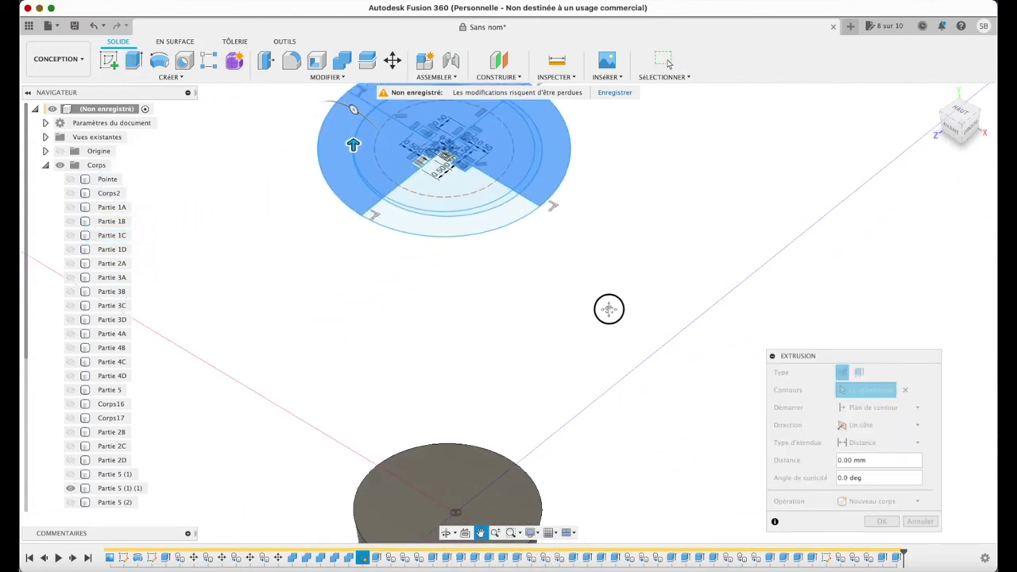
scroll(609, 310, "down", 5)
left_click_drag(480, 238, 500, 531)
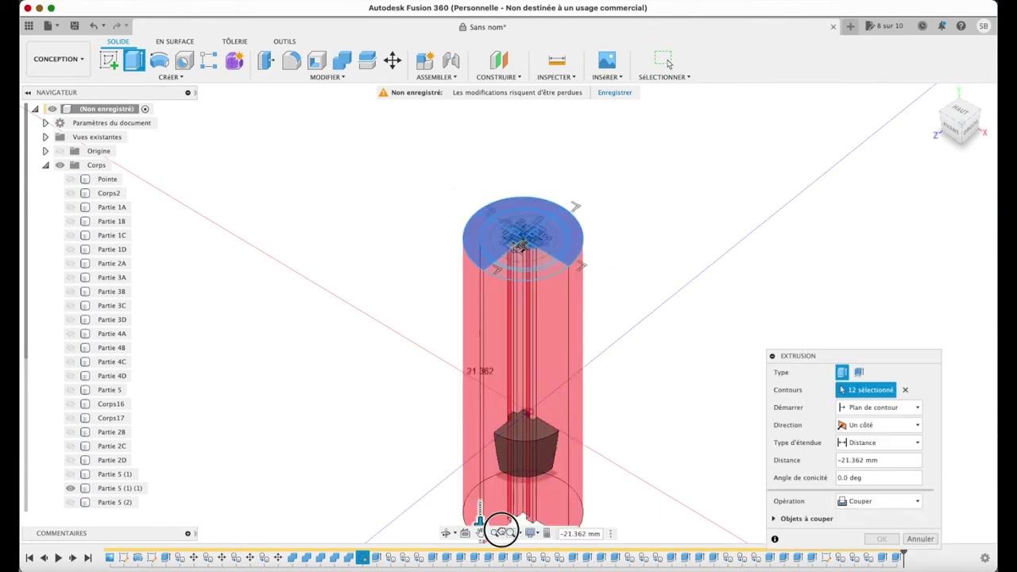
left_click(882, 539)
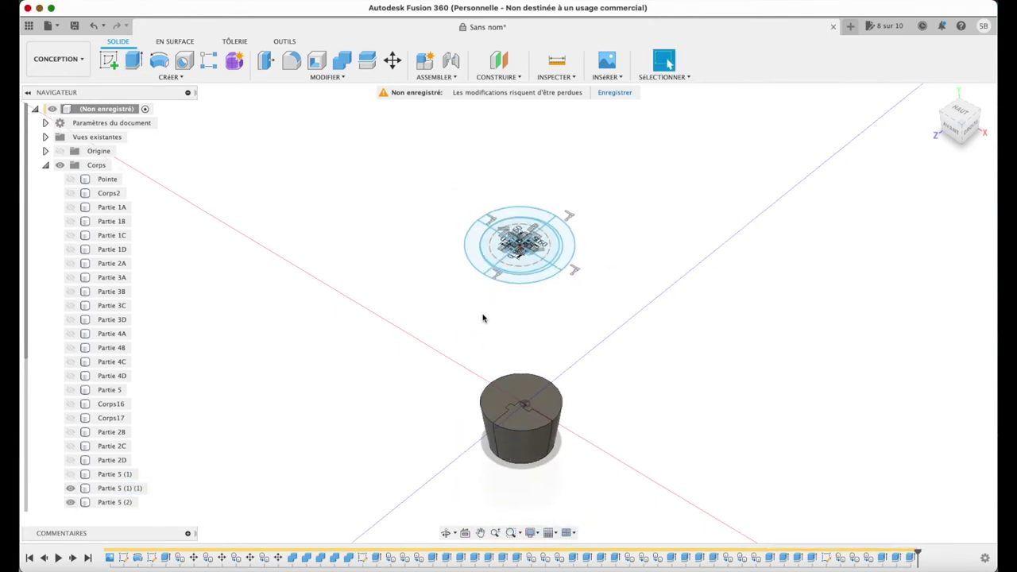
- Select the twelve ring, wedge and square sketch profiles over Partie 5 (2)
scroll(483, 319, "up", 3)
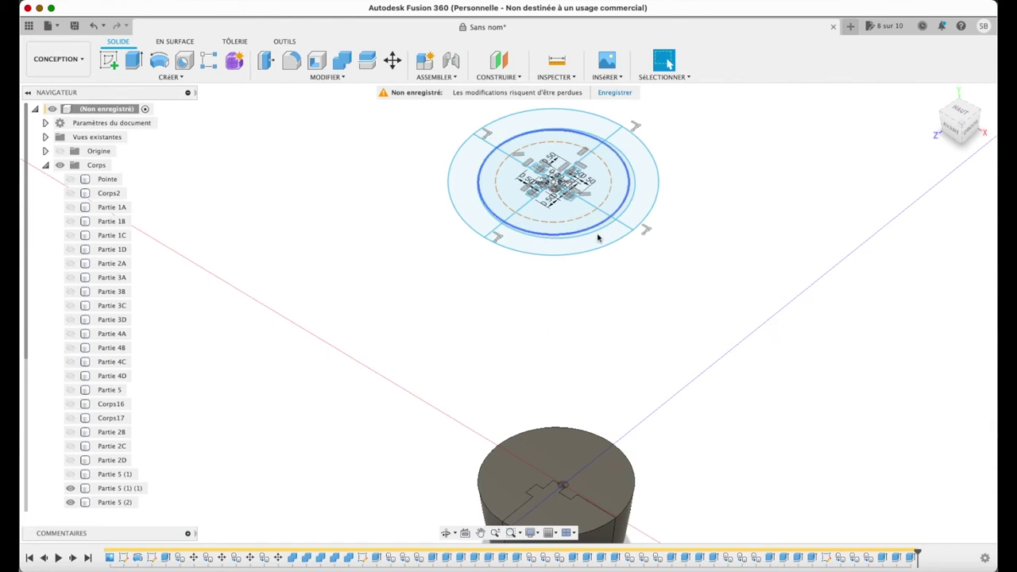
left_click(568, 225)
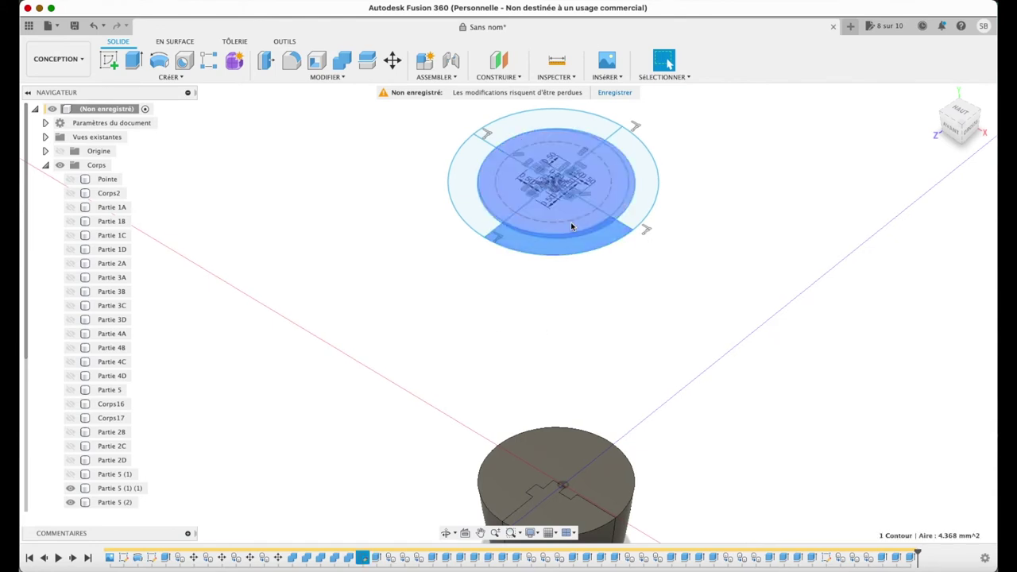
left_click(641, 215)
left_click(581, 127, "shift")
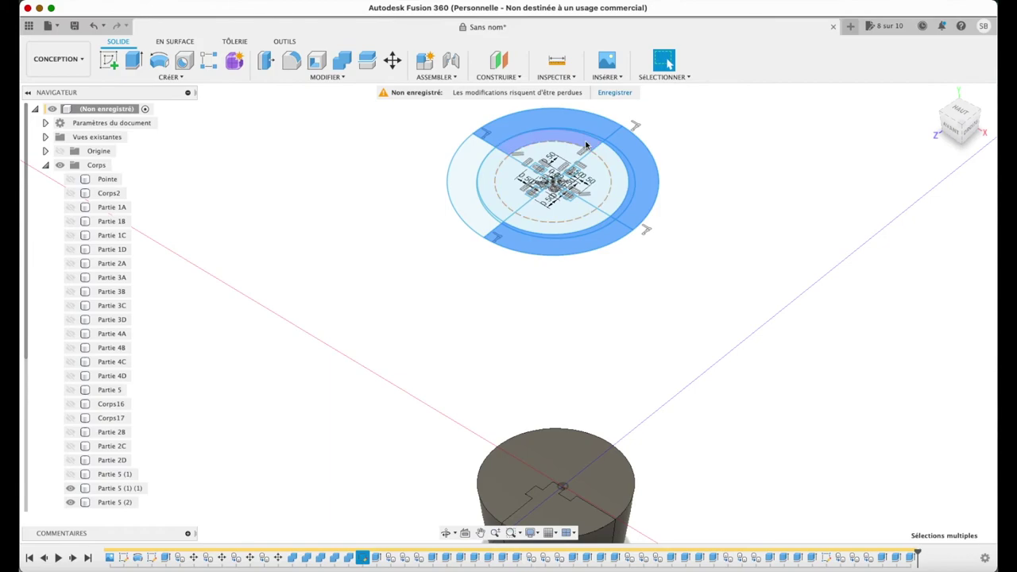
scroll(615, 169, "up", 5)
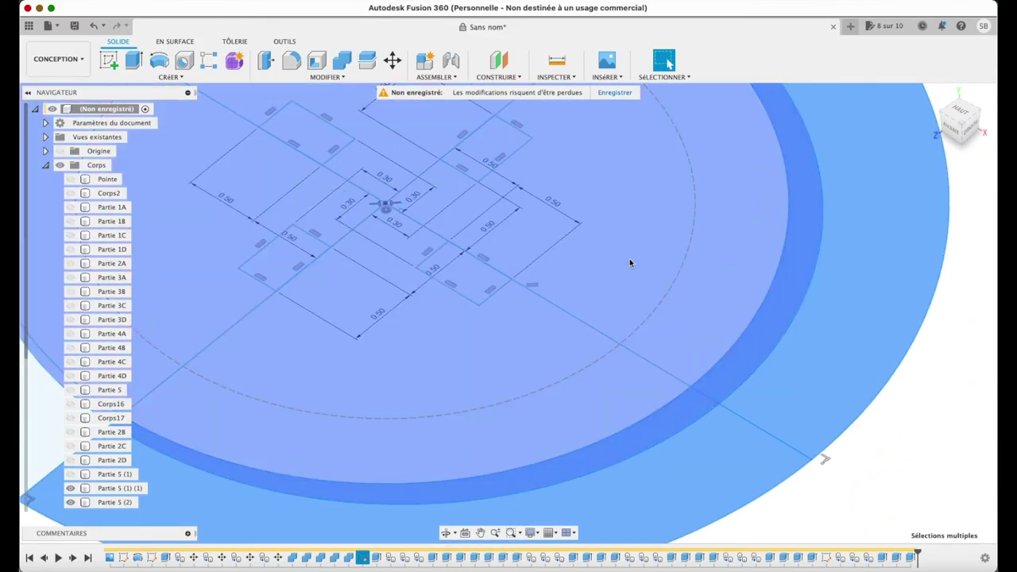
left_click(630, 258)
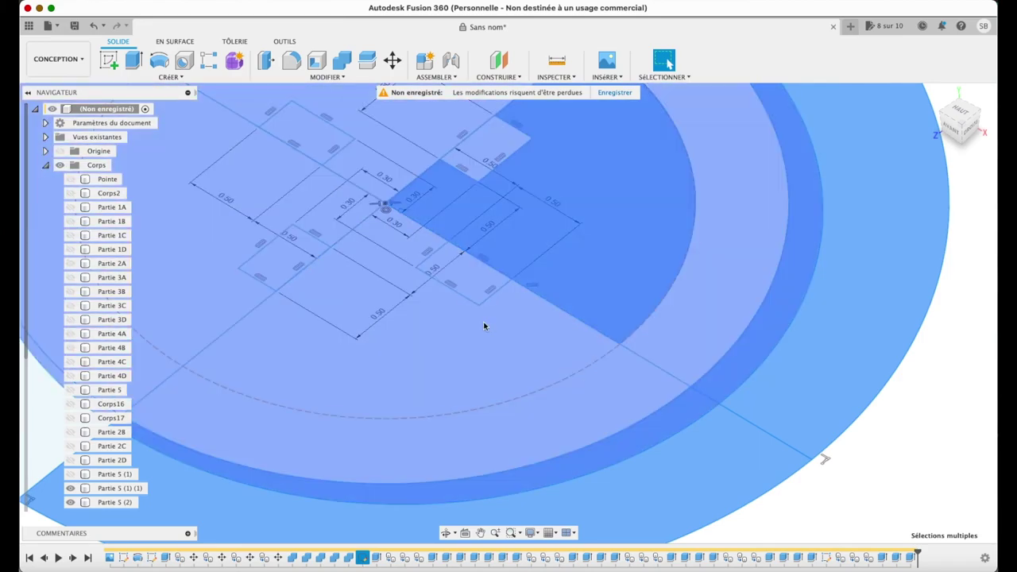
left_click(484, 325)
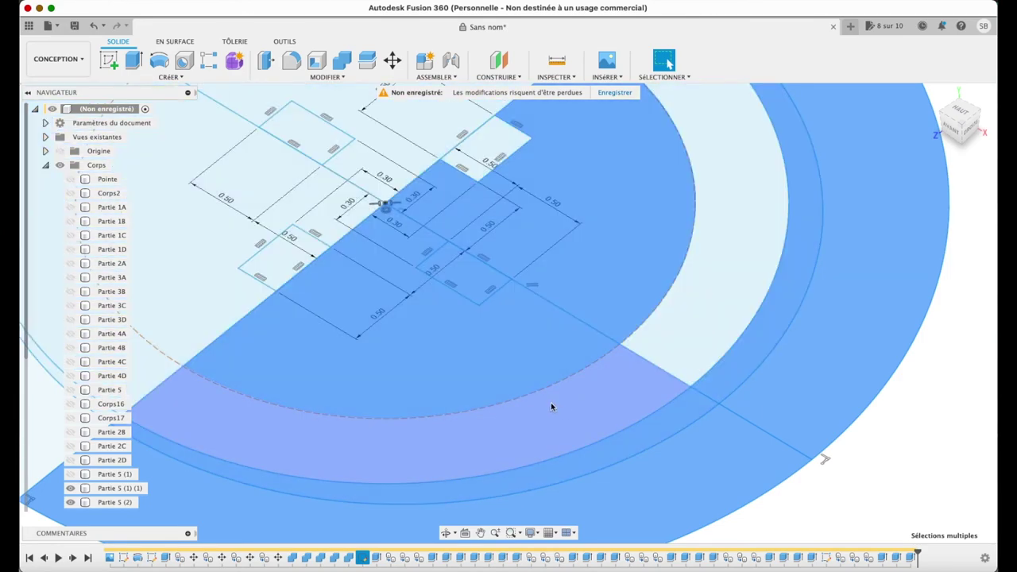
left_click(551, 403)
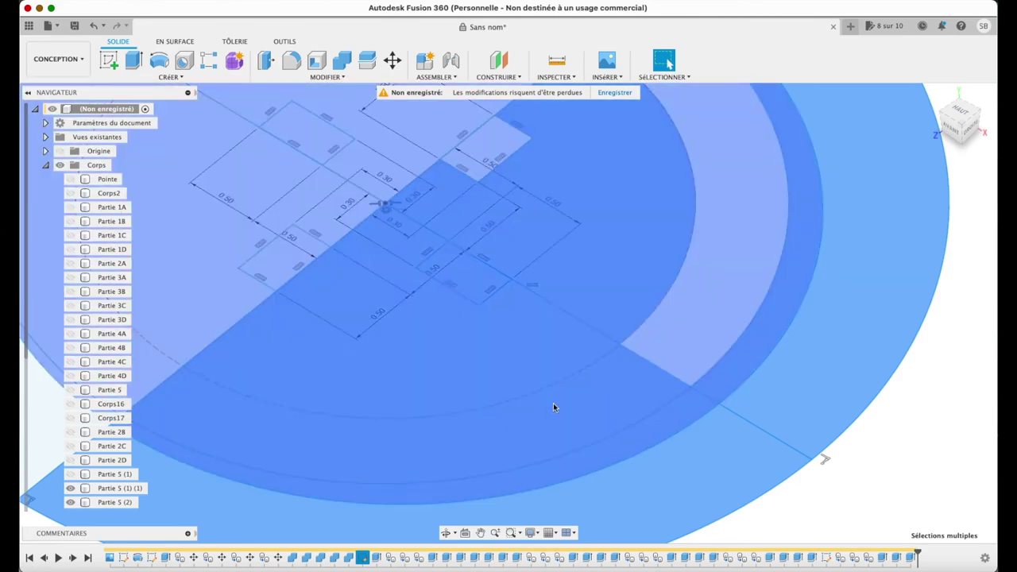
left_click(682, 306)
scroll(504, 139, "down", 5)
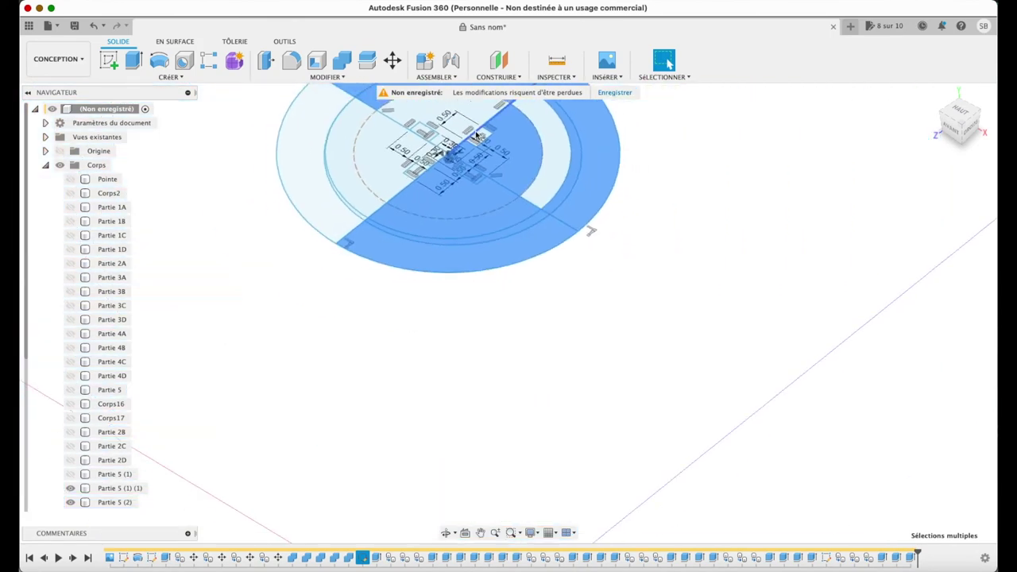
left_click(554, 155)
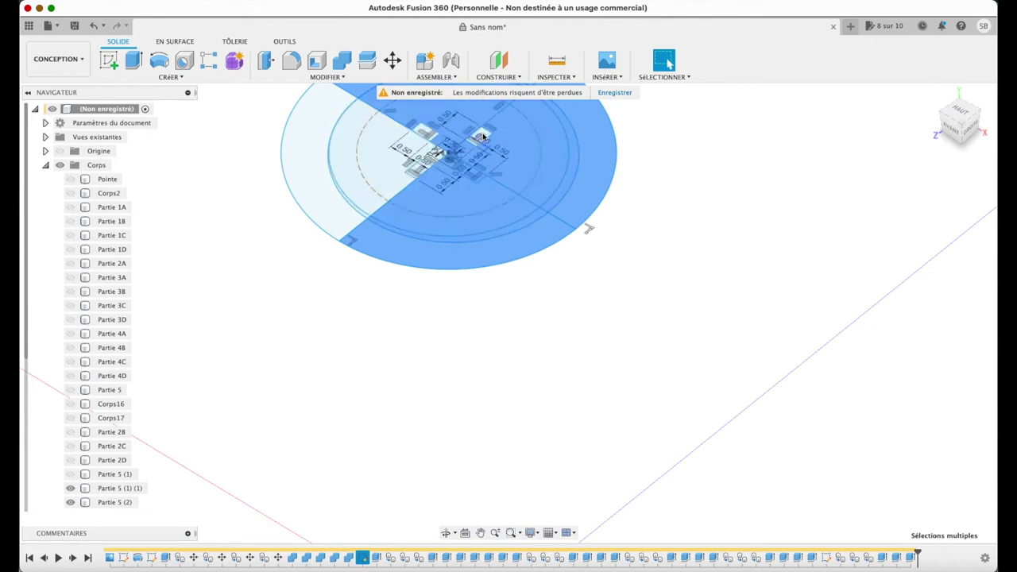
scroll(481, 136, "up", 5)
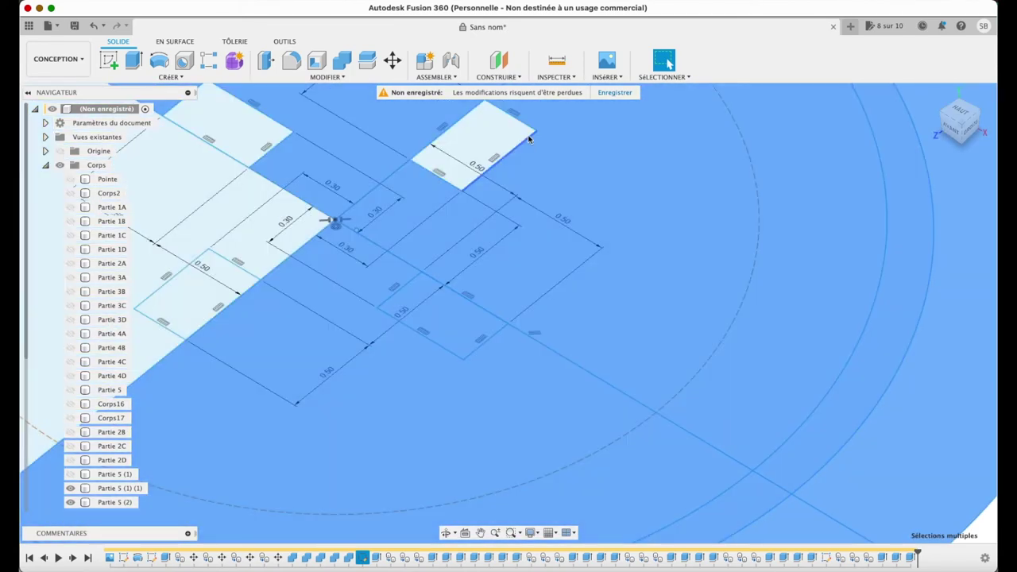
left_click(523, 136)
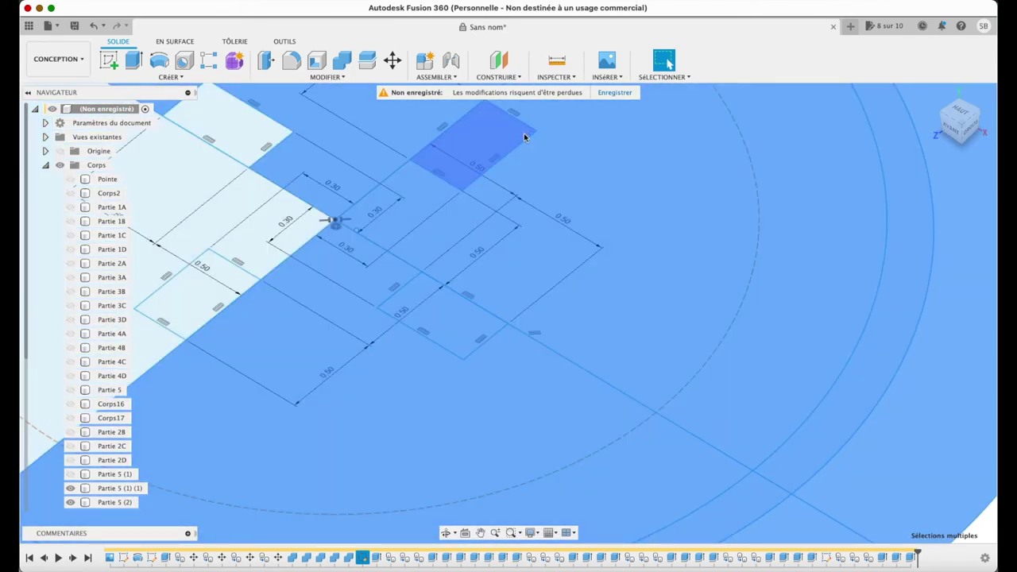
scroll(523, 137, "down", 3)
scroll(524, 137, "down", 3)
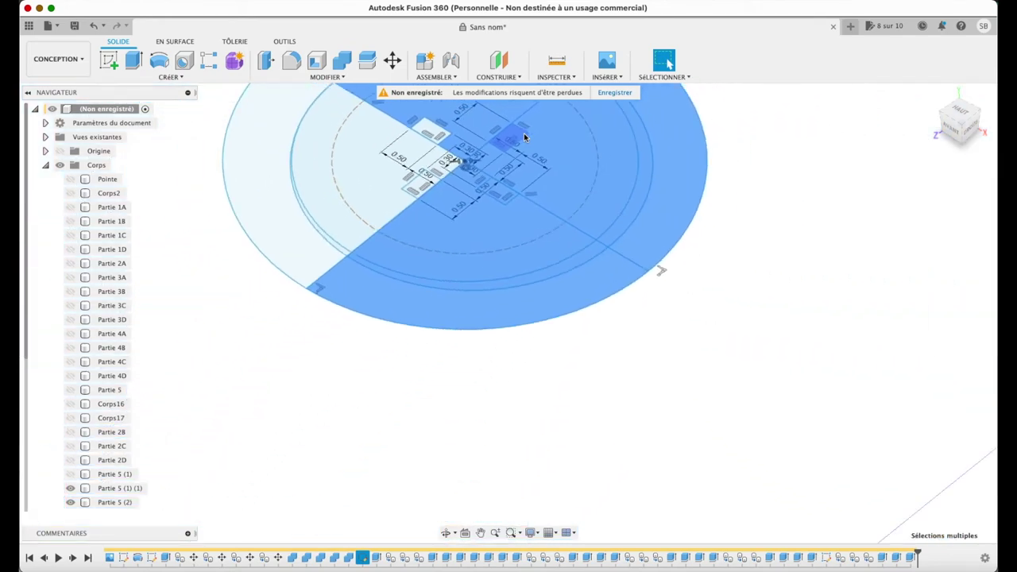
scroll(524, 137, "down", 3)
scroll(524, 135, "up", 3)
scroll(524, 135, "up", 2)
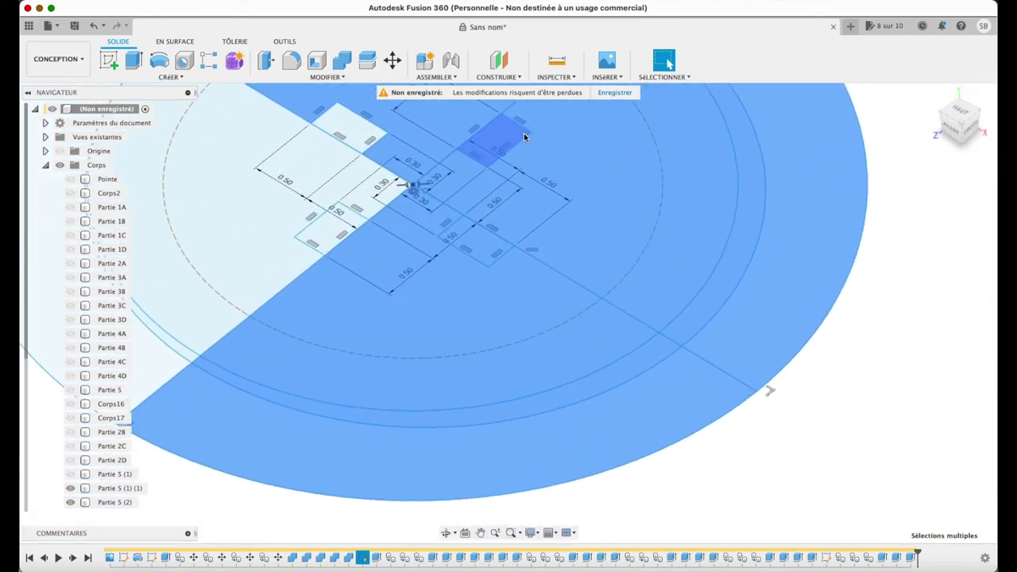
scroll(341, 230, "down", 2)
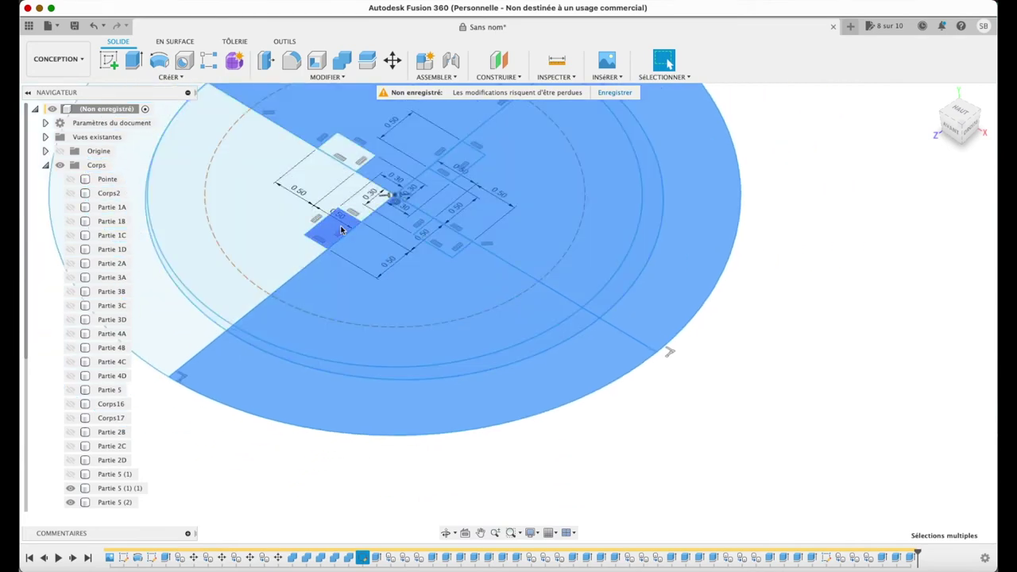
- Extrude the selected profiles as a -18.887 mm cut
key("e")
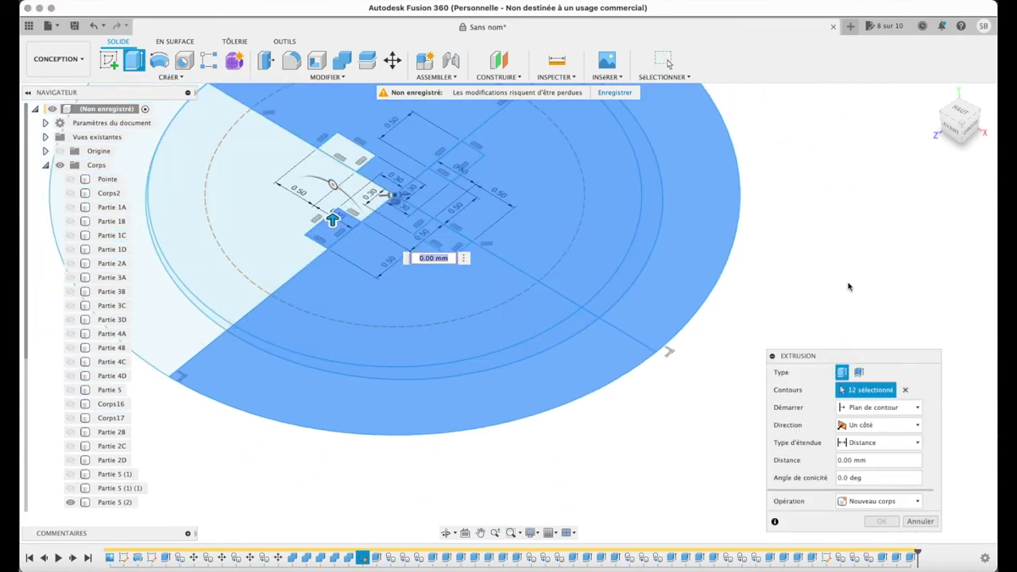
scroll(500, 282, "down", 10)
left_click_drag(497, 270, 513, 540)
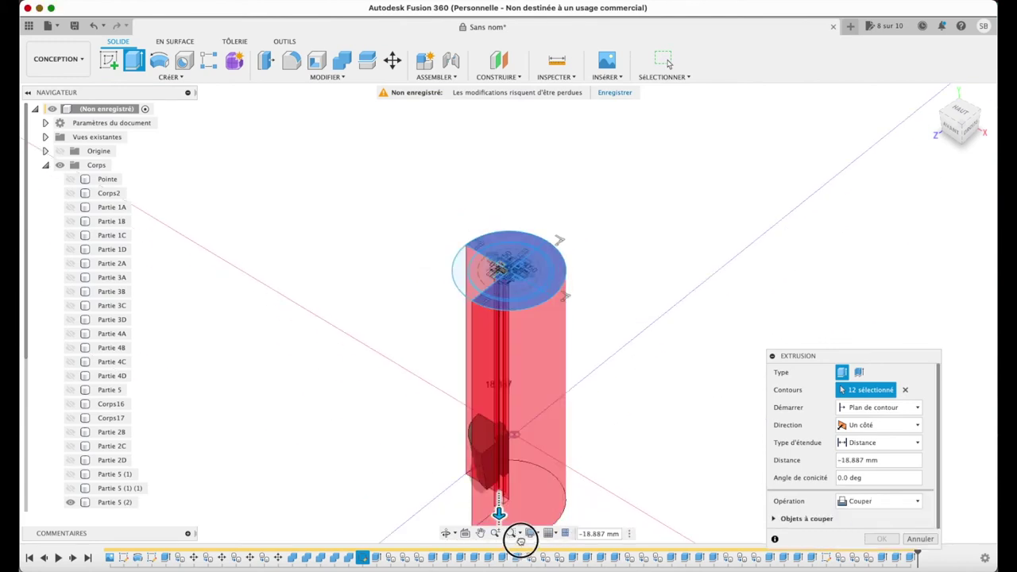
key("Return")
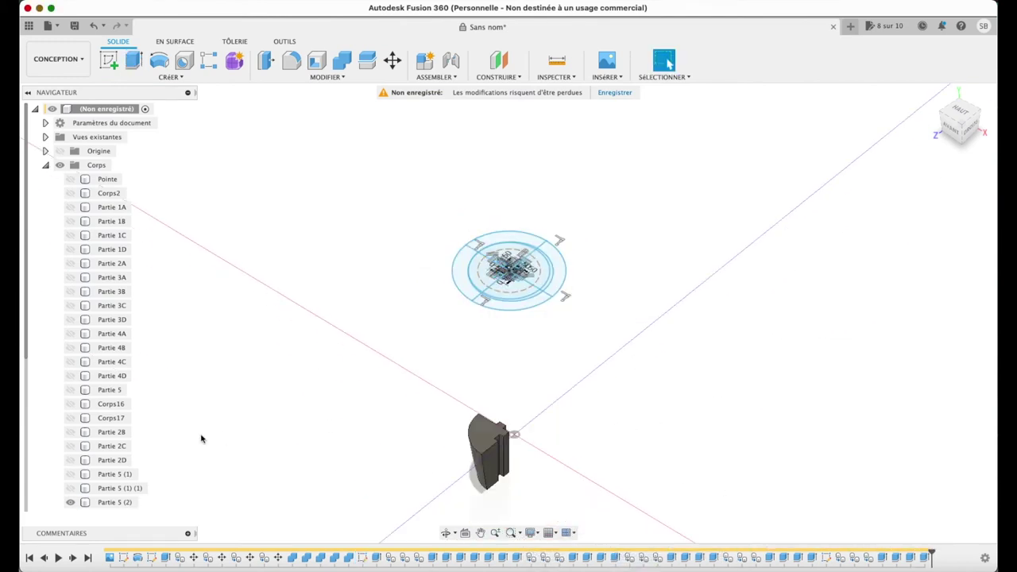
- Show the four Partie 5 quarters and rename them Partie 5A, 5B, 5C and 5D
left_click(69, 389)
left_click(71, 474)
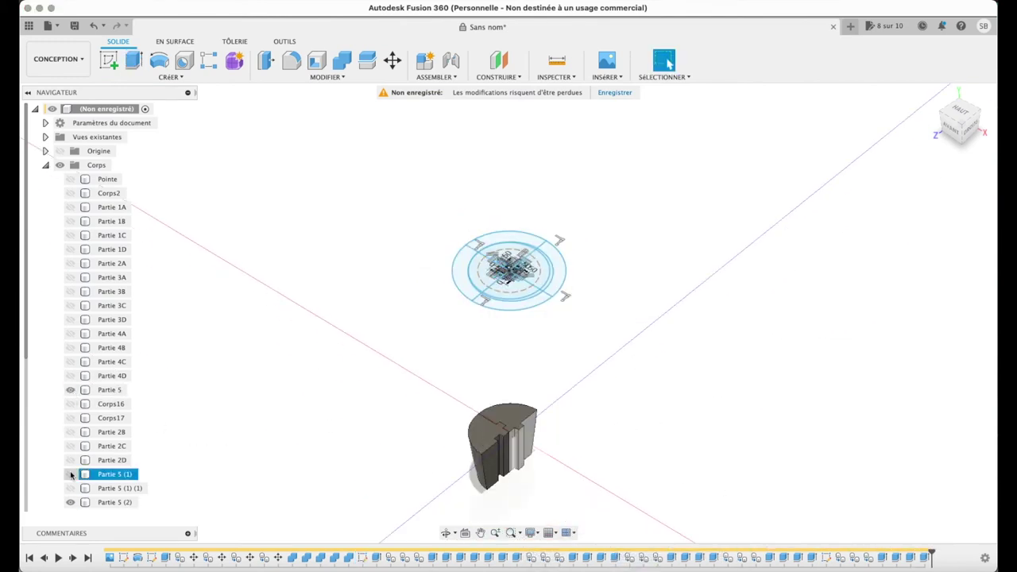
left_click(70, 488)
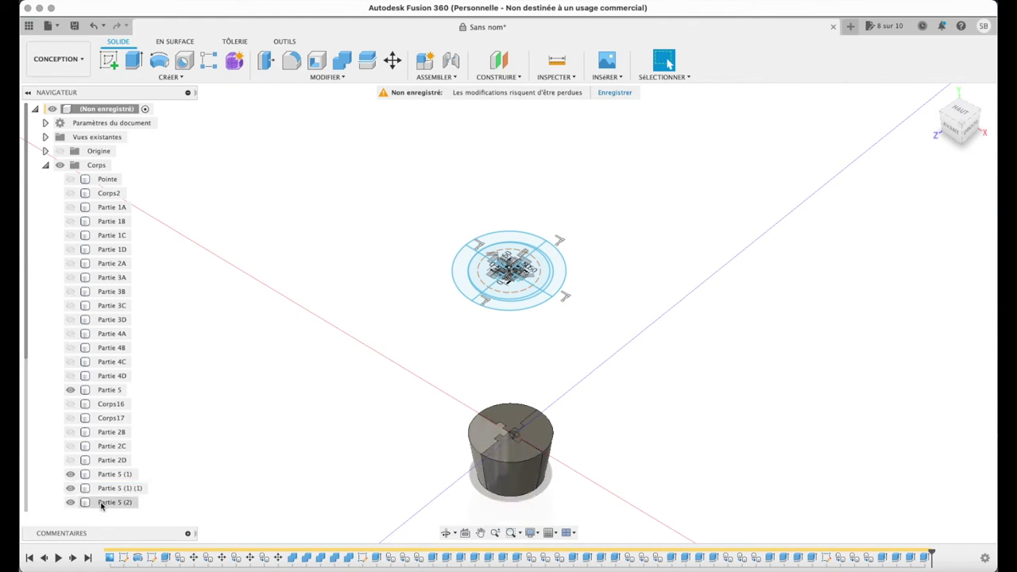
left_click(121, 391)
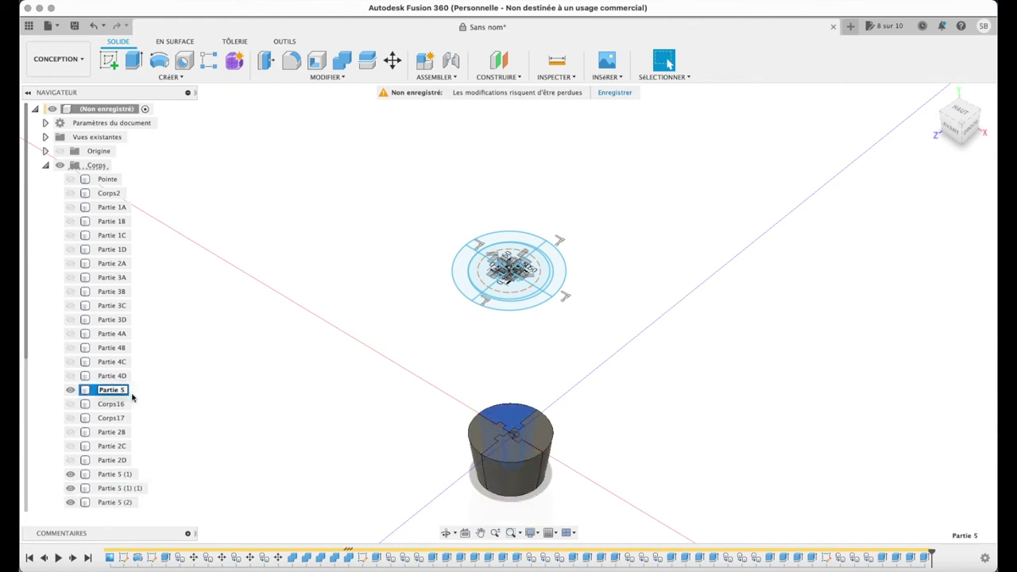
type("A")
left_click(128, 475)
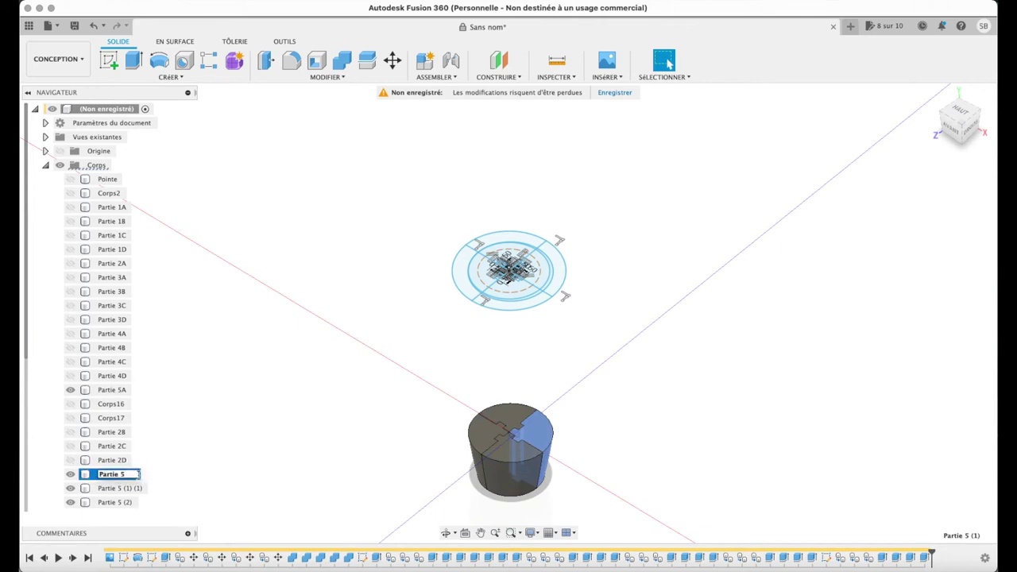
type("B")
key("Return")
left_click(136, 489)
type("C")
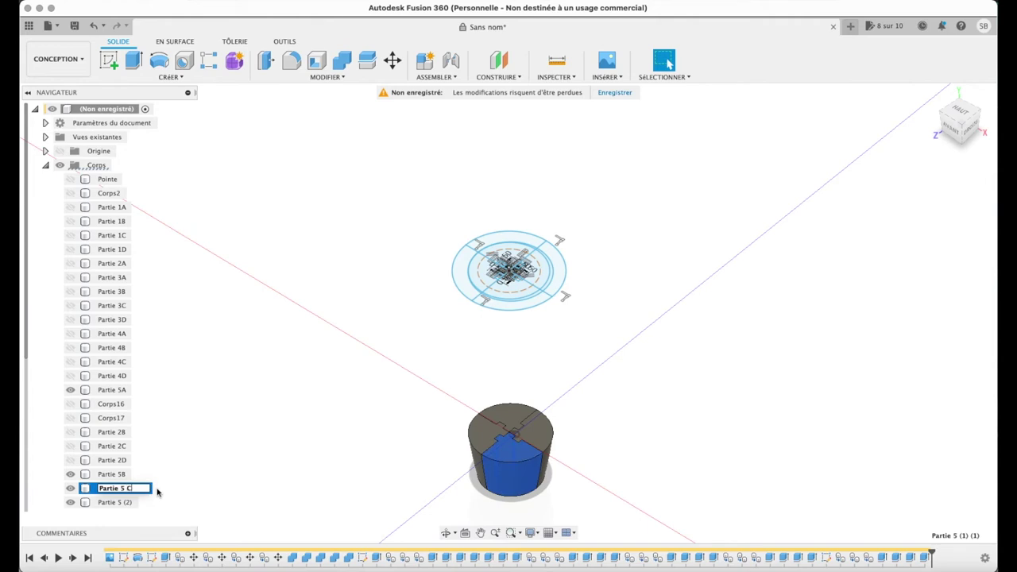
key("Return")
double_click(134, 503)
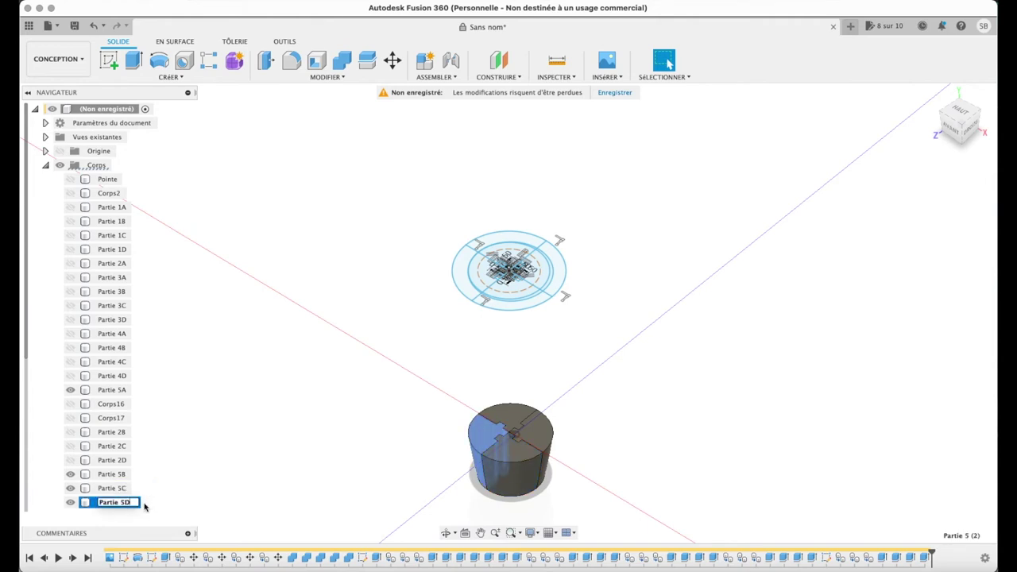
key("Return")
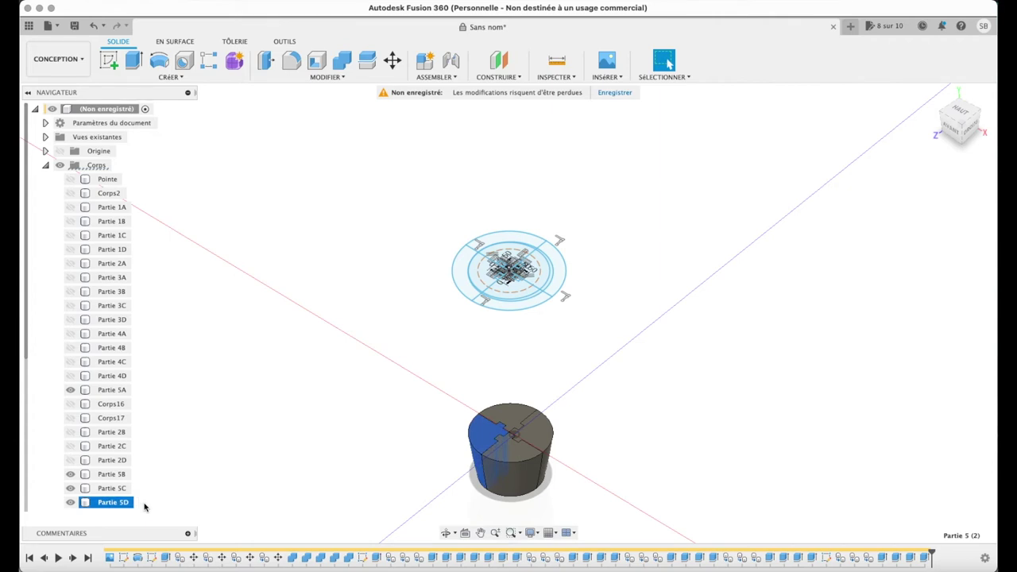
- Reorder Partie 5B, 5C and 5D directly under Partie 5A in the browser
left_click(112, 474)
left_click_drag(111, 474, 143, 401)
left_click_drag(126, 488, 118, 411)
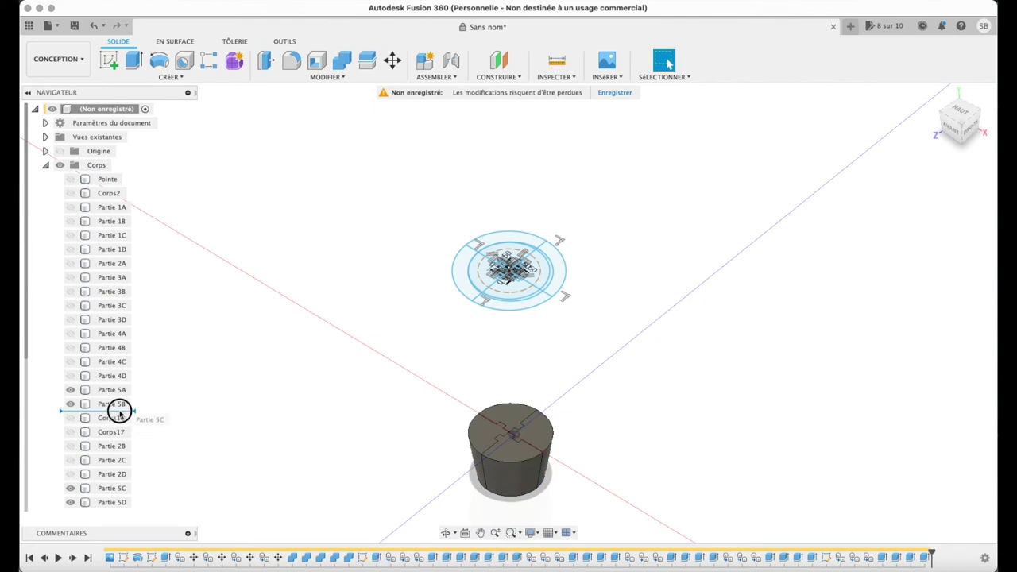
left_click_drag(123, 502, 119, 432)
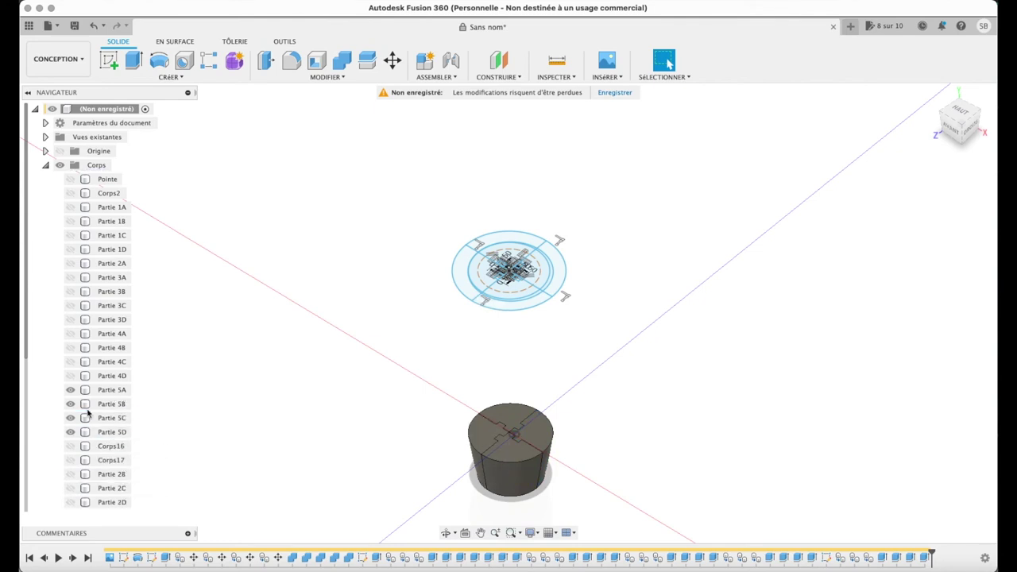
- Hide Partie 5A–5D and show Corps16 and Corps17
left_click(70, 390)
left_click(70, 404)
left_click(70, 418)
left_click(70, 432)
left_click(69, 445)
left_click(70, 460)
left_click(934, 95)
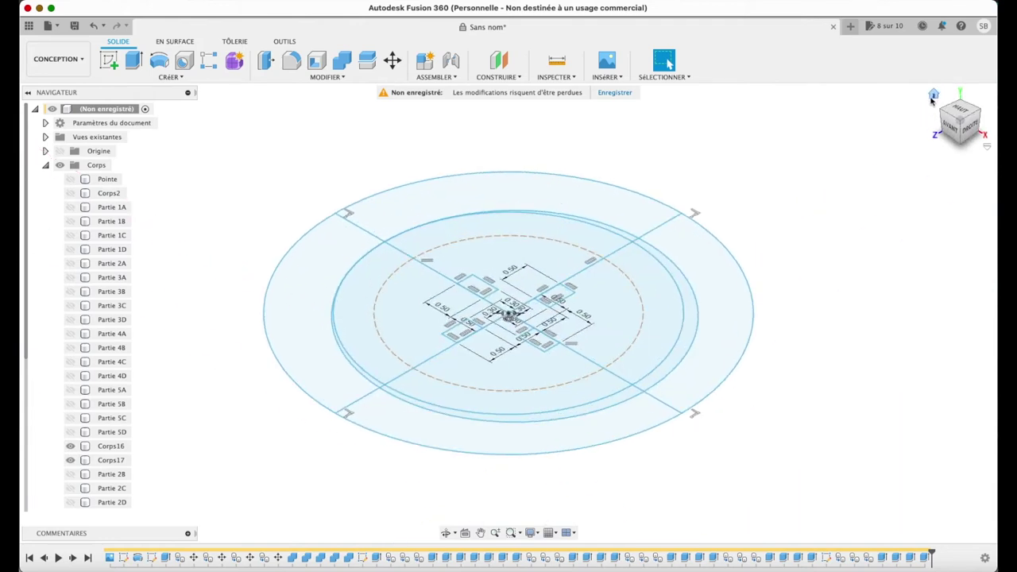
- Fit the model in view and hide Corps16 and Corps17
scroll(118, 433, "down", 2)
left_click(111, 431)
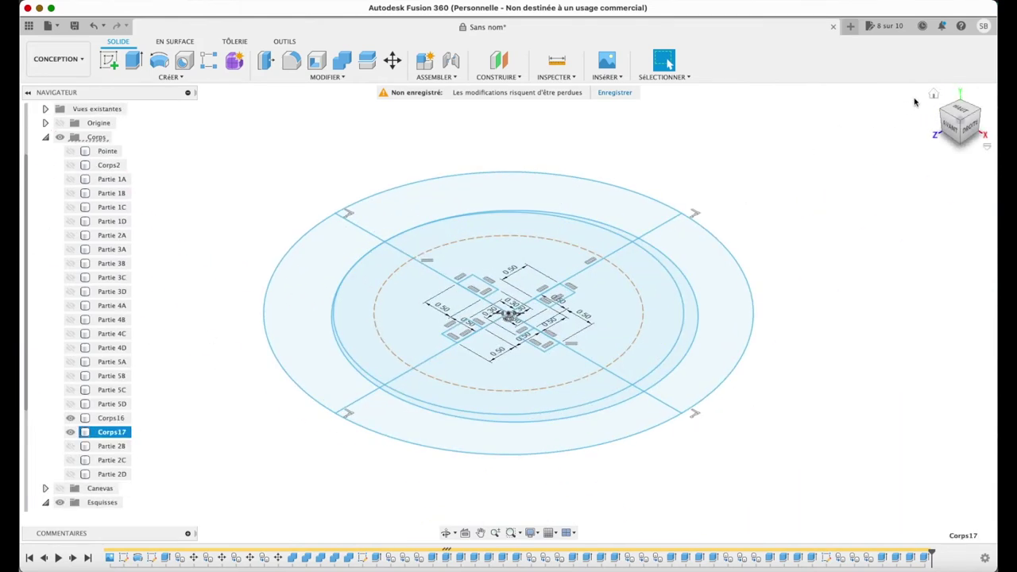
scroll(199, 365, "down", 5)
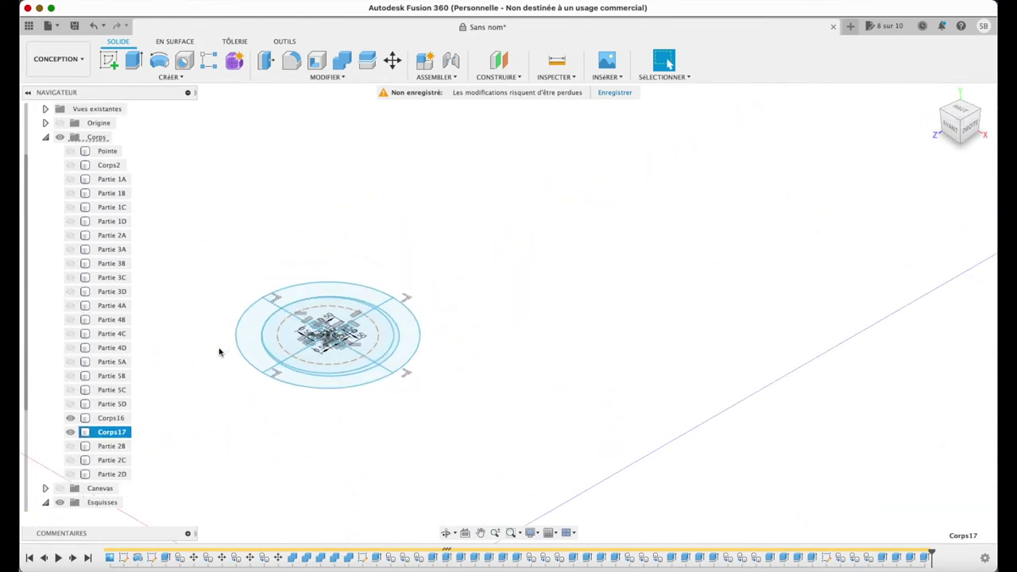
key("F6")
left_click(70, 418)
left_click(70, 431)
scroll(63, 500, "up", 1)
scroll(64, 497, "down", 4)
scroll(180, 311, "down", 2)
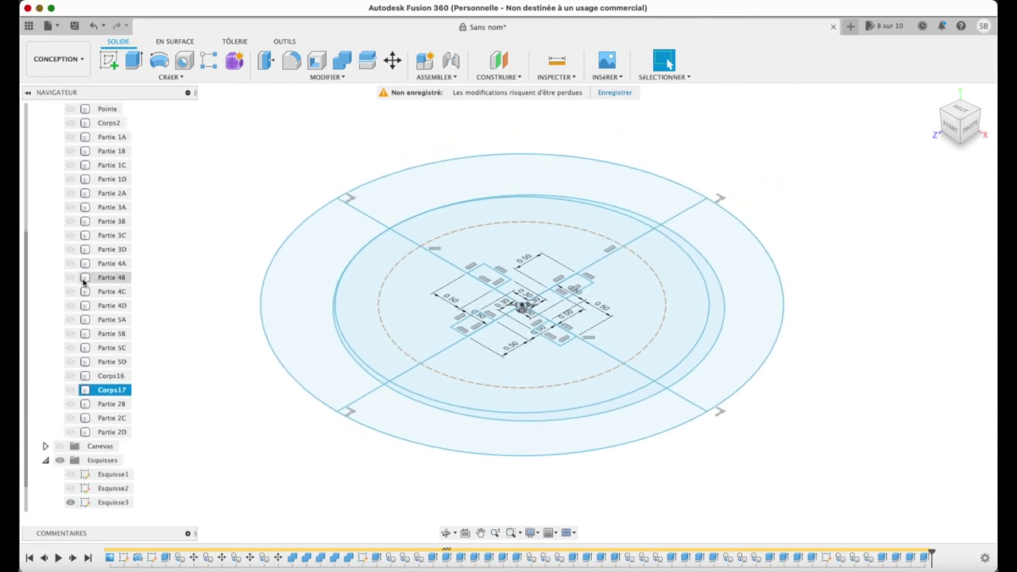
scroll(84, 283, "up", 3)
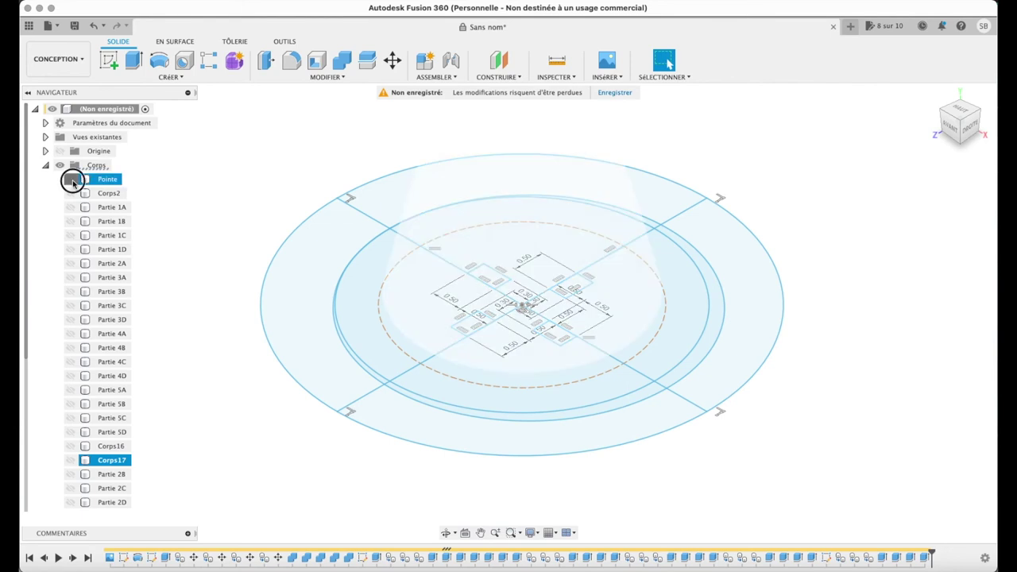
- Show the Pointe nose cone and every Partie body from 1A through 5D
left_click(70, 179)
left_click(70, 207)
left_click(70, 220)
left_click(70, 235)
left_click(70, 249)
left_click(69, 263)
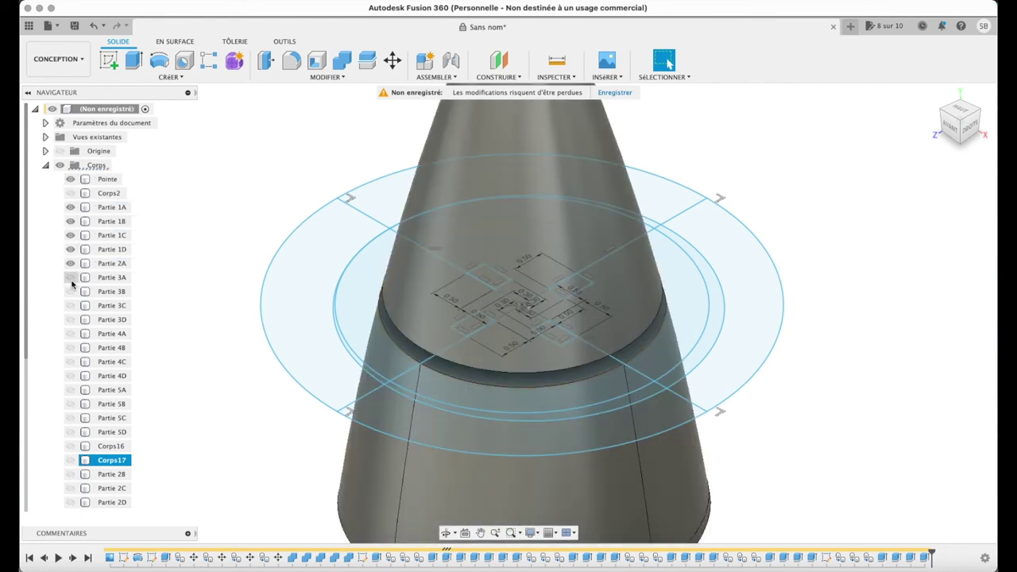
left_click(70, 291)
left_click(69, 305)
left_click(70, 319)
left_click(70, 334)
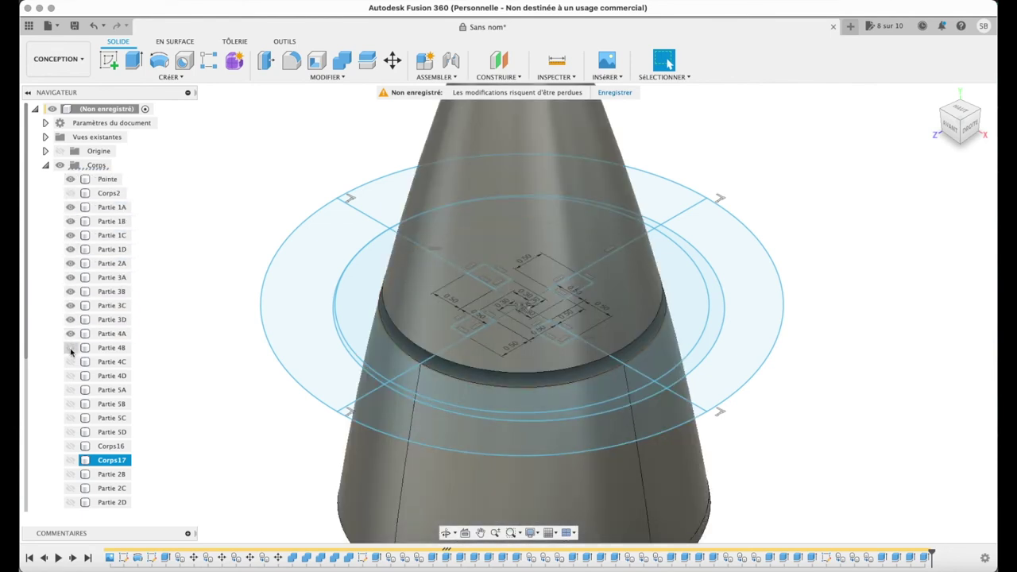
left_click(70, 347)
left_click(70, 362)
left_click(70, 376)
left_click(70, 389)
left_click(70, 403)
left_click(70, 418)
left_click(70, 431)
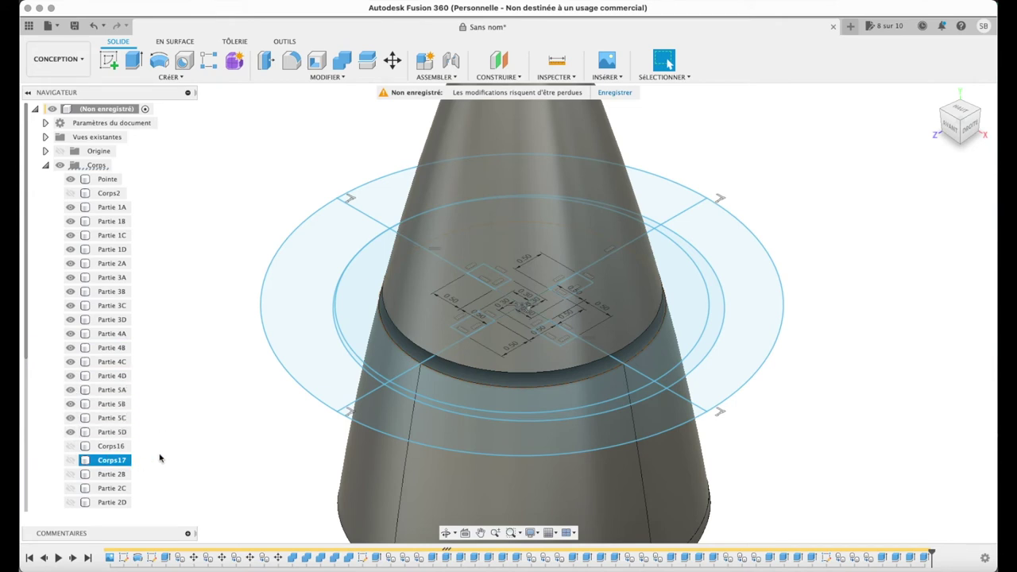
- Move Partie 2B, 2C and 2D to sit in order under Partie 2A
left_click(112, 474, "shift")
left_click_drag(127, 460, 124, 270)
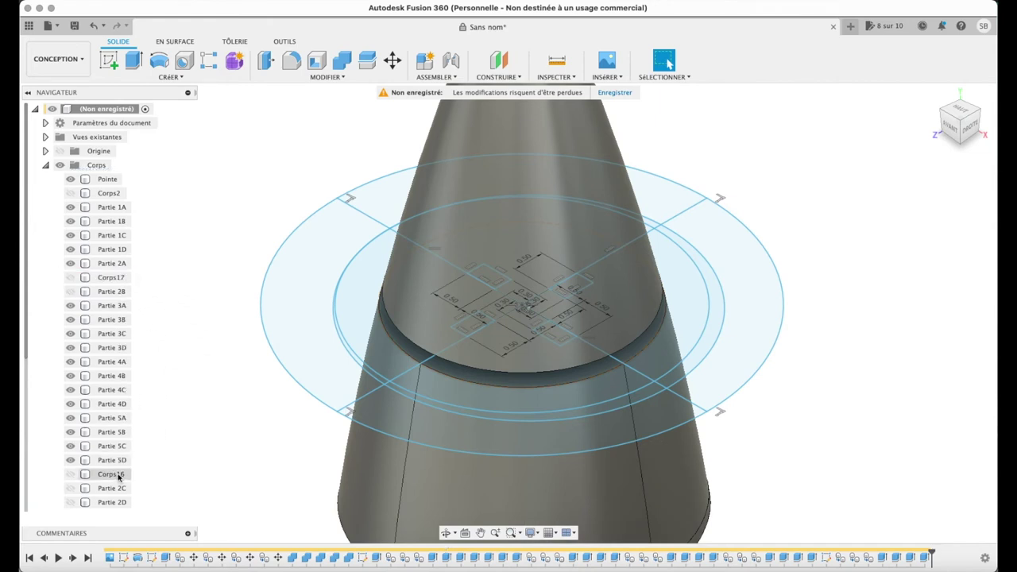
left_click_drag(115, 488, 119, 271)
left_click(117, 503)
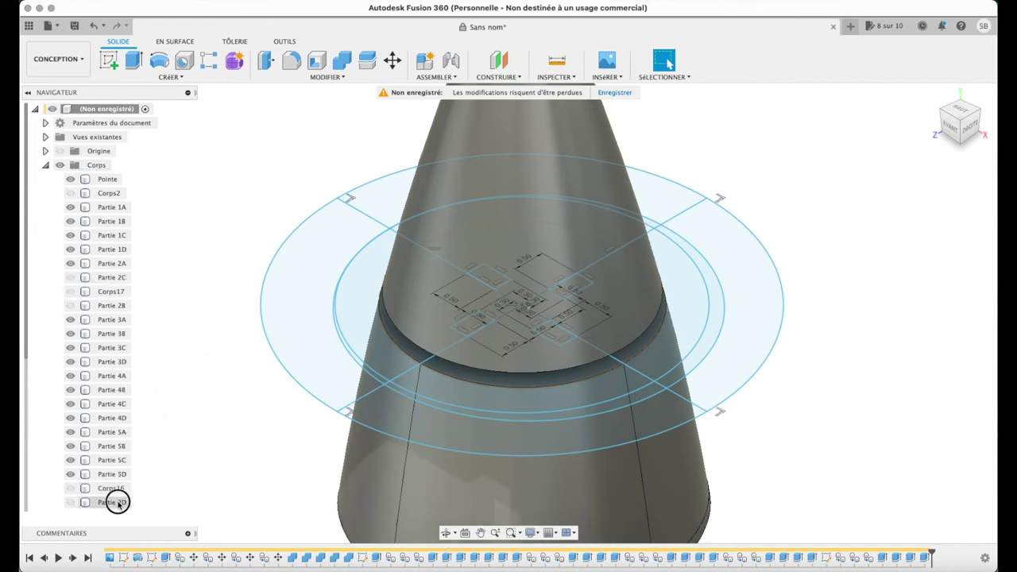
left_click_drag(117, 503, 91, 286)
left_click_drag(131, 323, 125, 270)
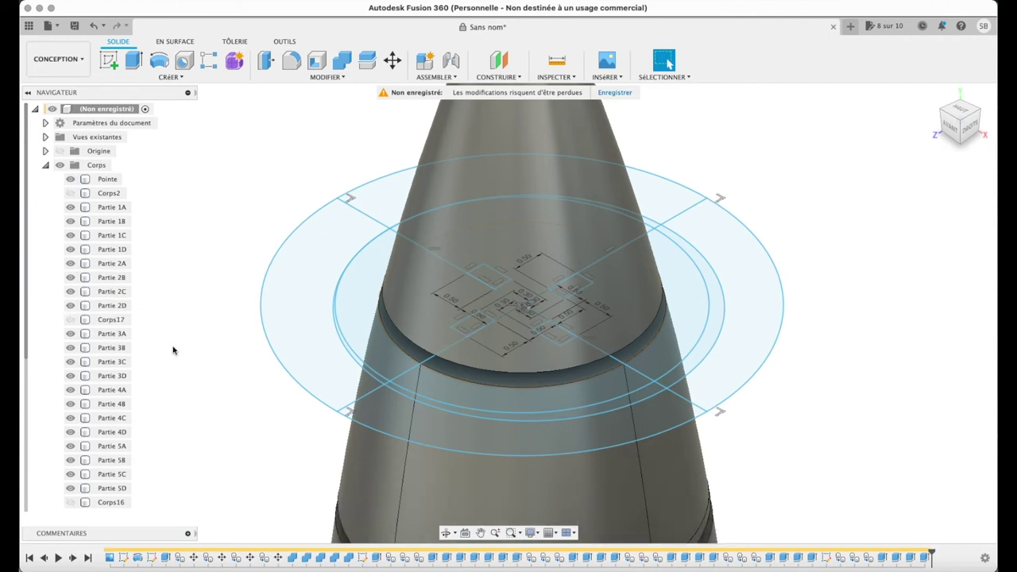
scroll(172, 348, "down", 4)
left_click(934, 96)
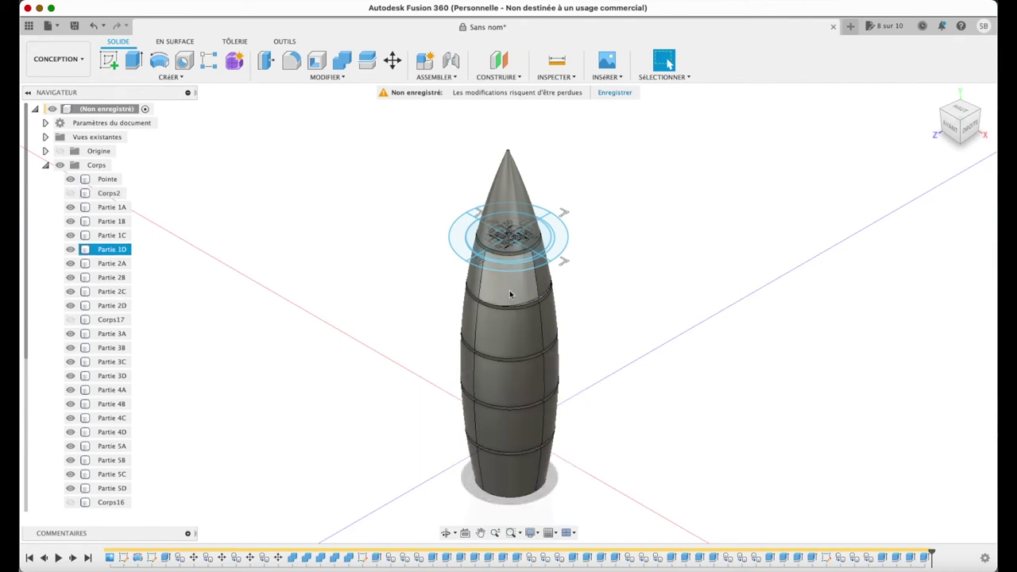
- Load the ABS (blanc) appearance from the Plastique category into the design
right_click(101, 253)
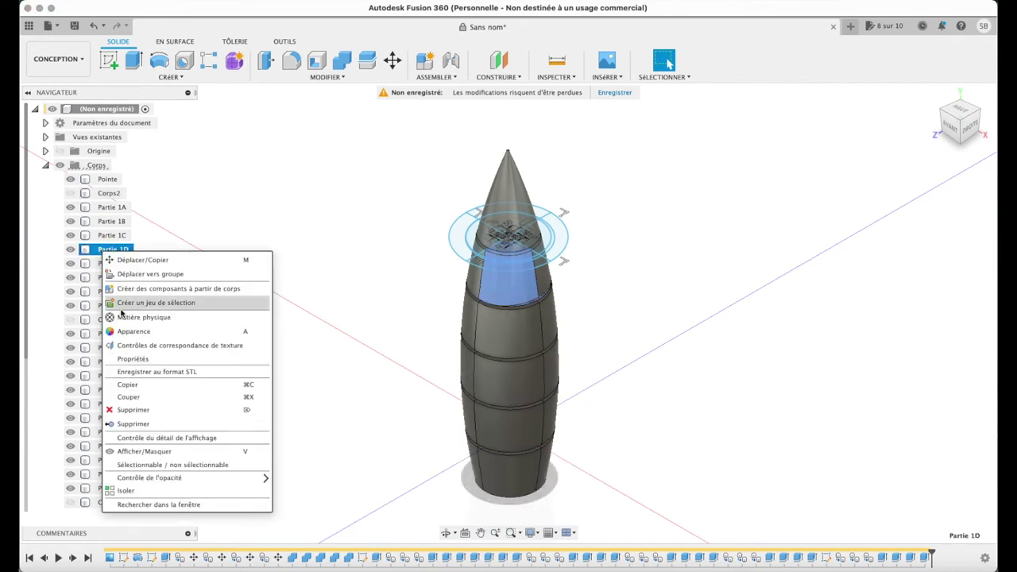
left_click(182, 332)
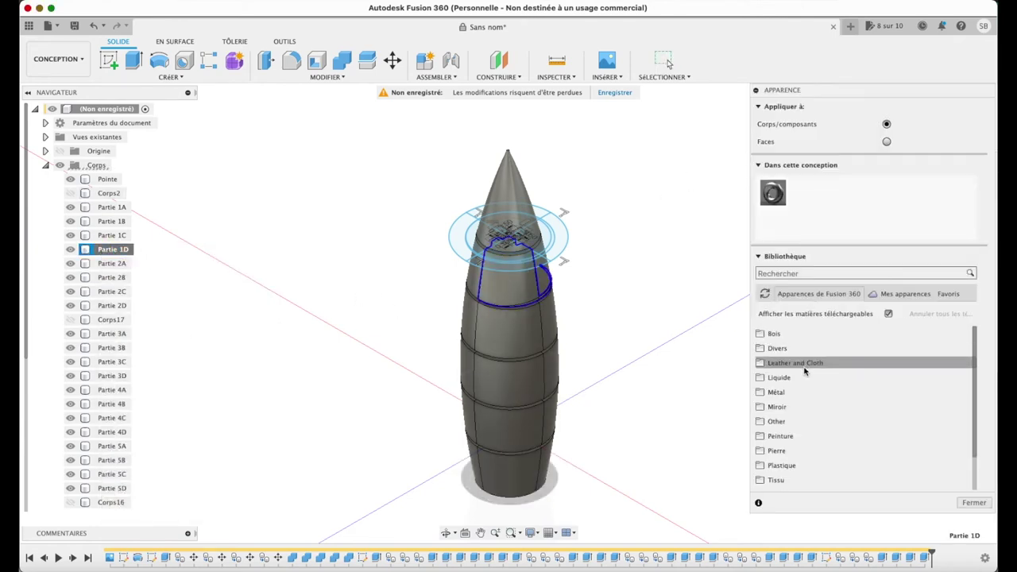
left_click(784, 466)
scroll(784, 469, "down", 2)
scroll(815, 411, "down", 2)
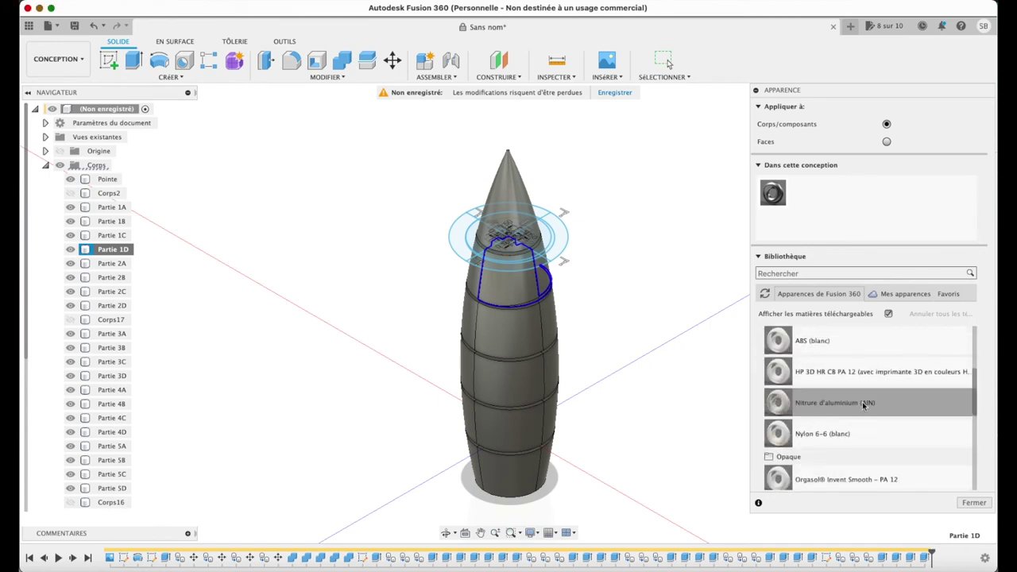
left_click_drag(781, 343, 832, 218)
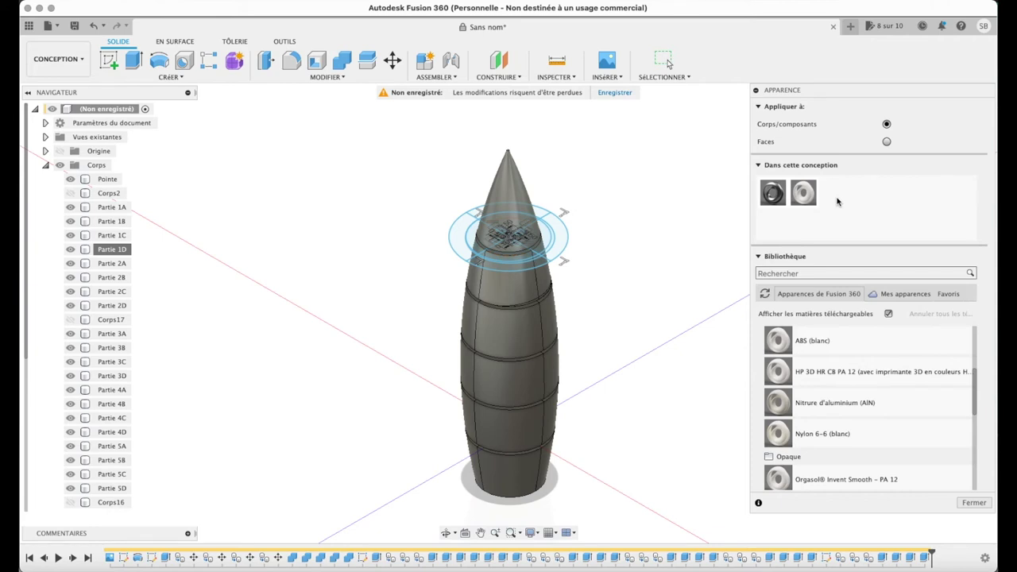
- Apply ABS (blanc) to Partie 1D, a side panel, a middle band and the bottom band
left_click_drag(803, 192, 115, 250)
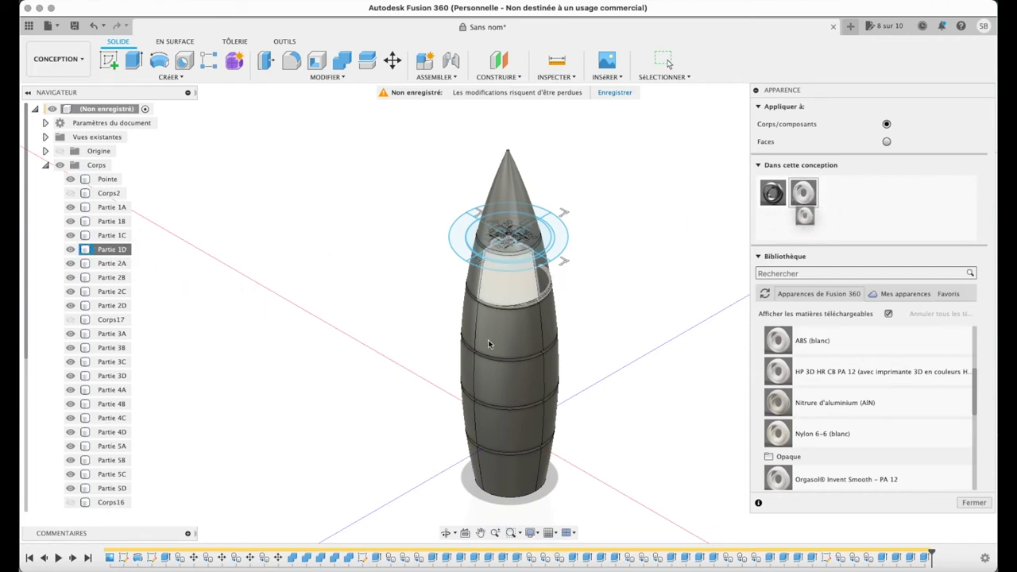
left_click_drag(803, 192, 550, 357)
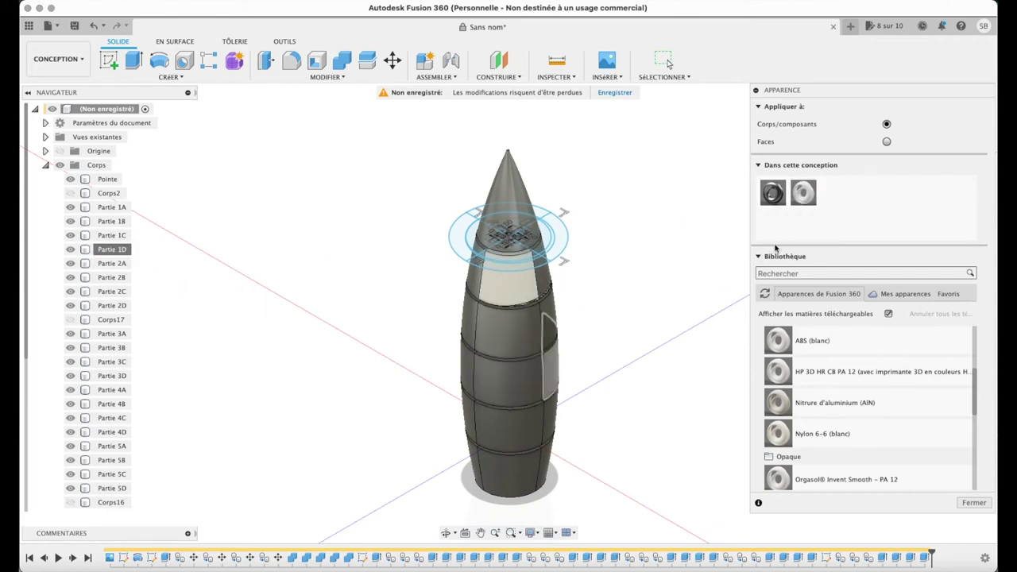
left_click_drag(803, 192, 111, 362)
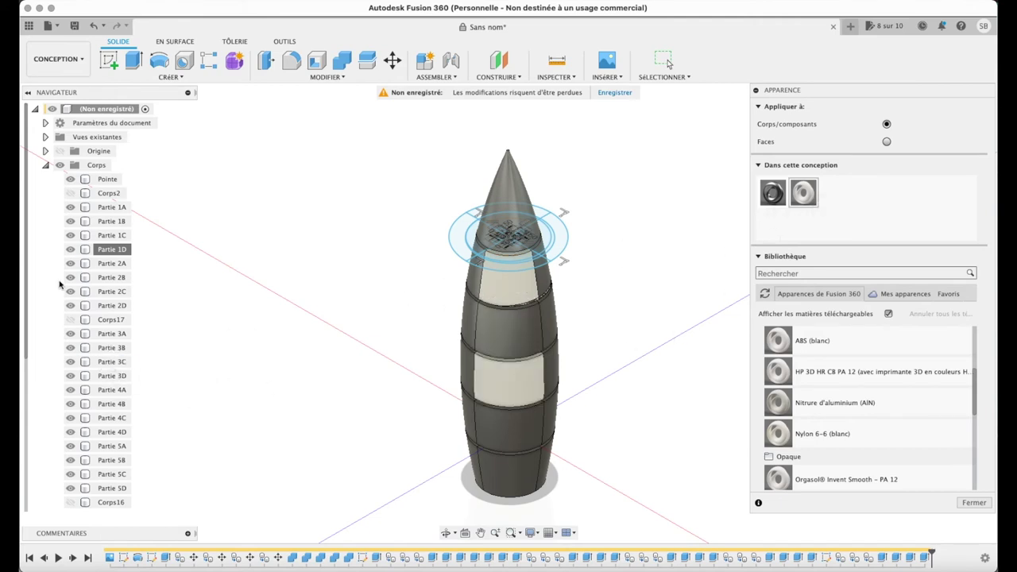
left_click(46, 165)
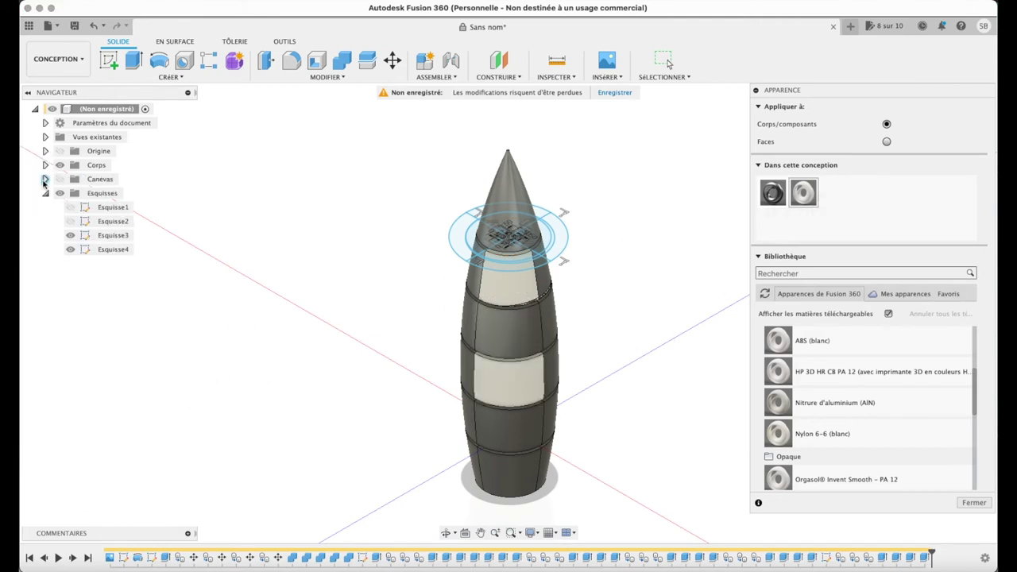
left_click(59, 180)
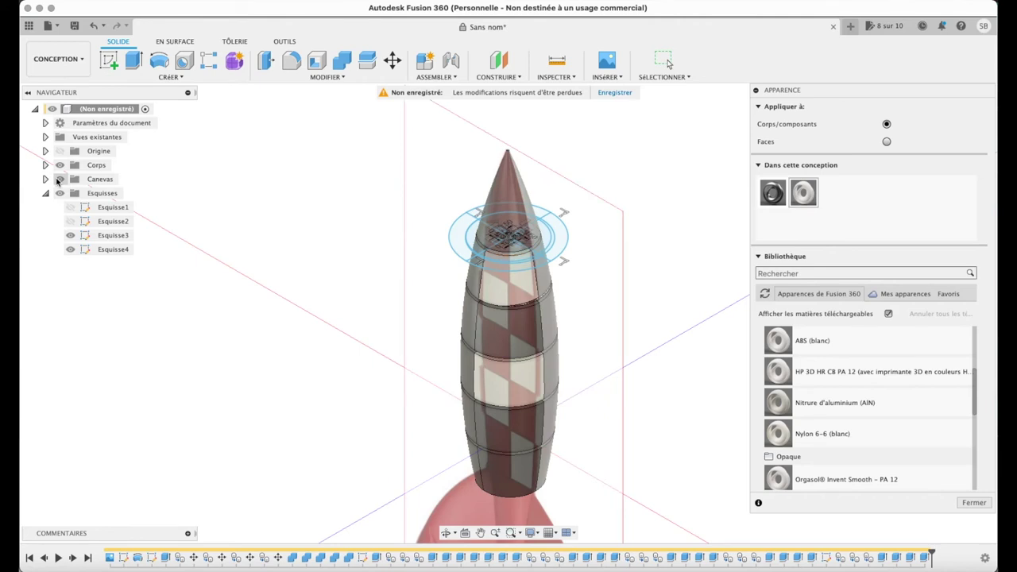
left_click(58, 180)
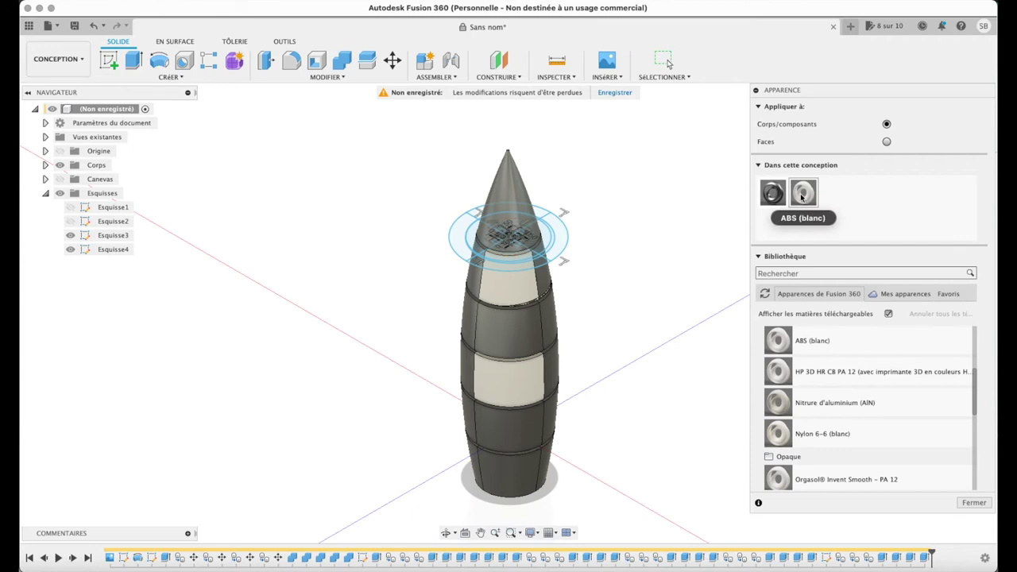
left_click(45, 165)
left_click_drag(803, 192, 510, 473)
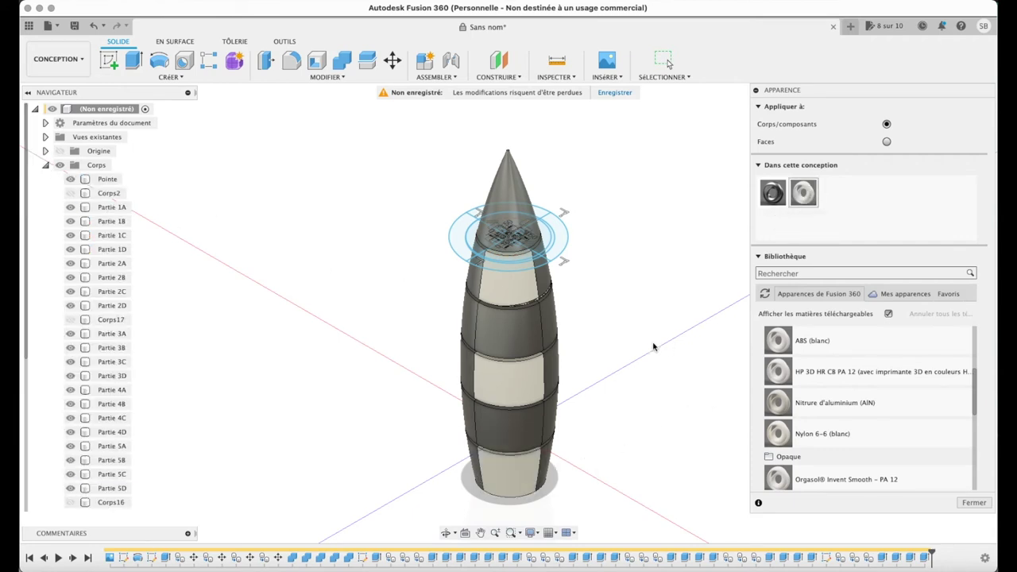
left_click_drag(829, 91, 747, 92)
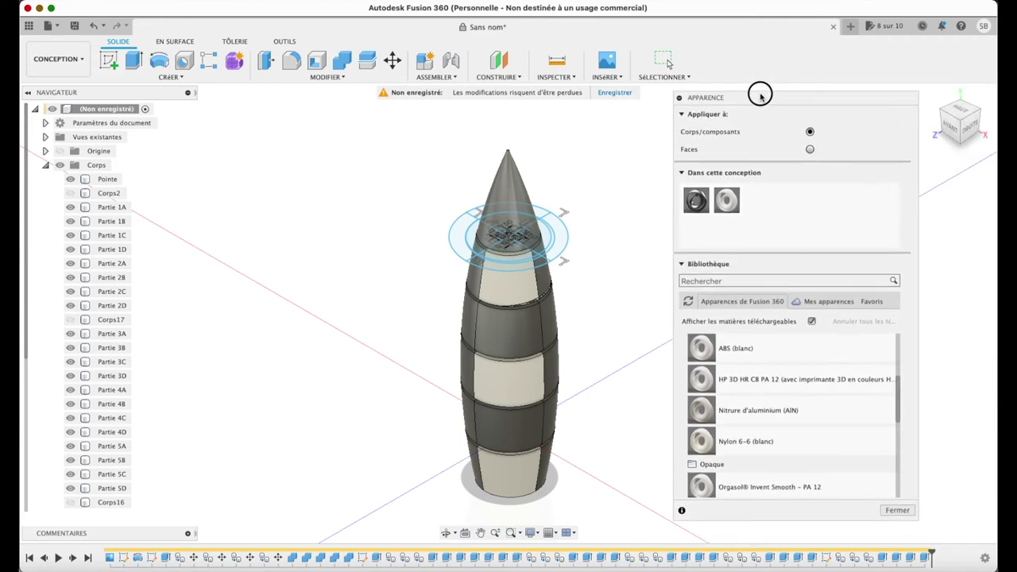
- From the Droite, Arrière, Gauche and Avant views, apply ABS (blanc) to four more band halves
left_click(968, 127)
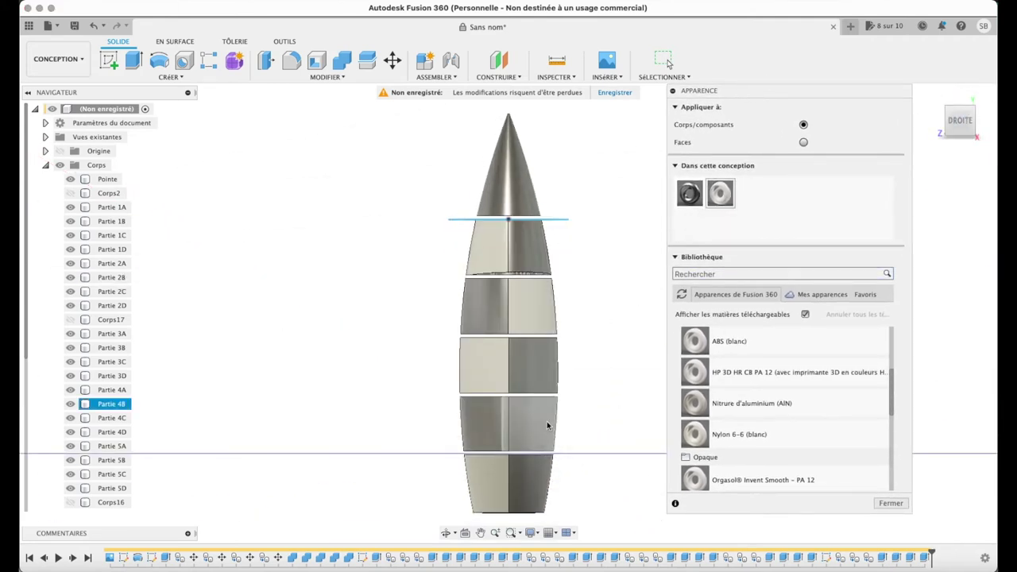
left_click(987, 122)
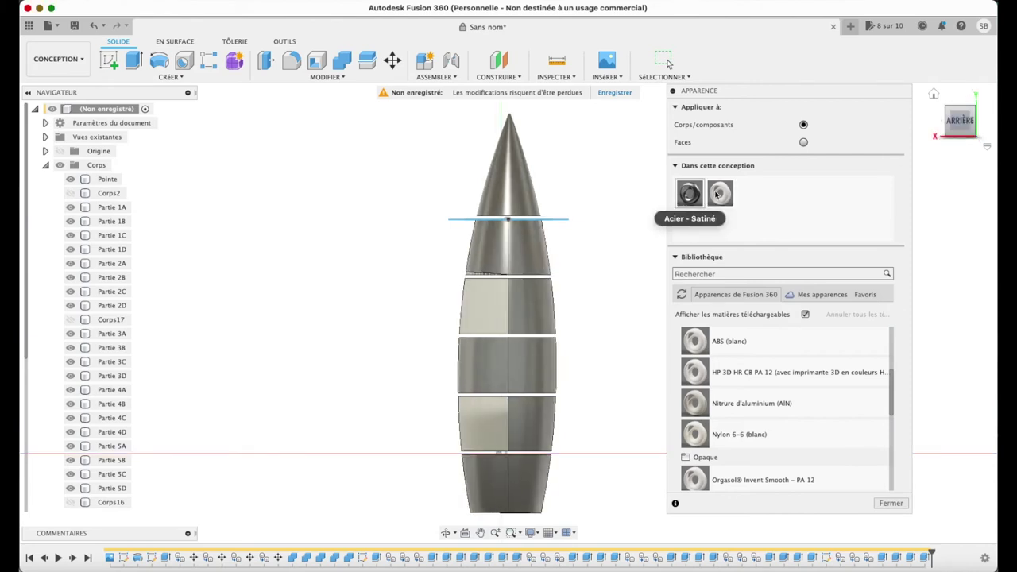
left_click_drag(720, 193, 546, 352)
left_click_drag(720, 193, 545, 466)
left_click(980, 127)
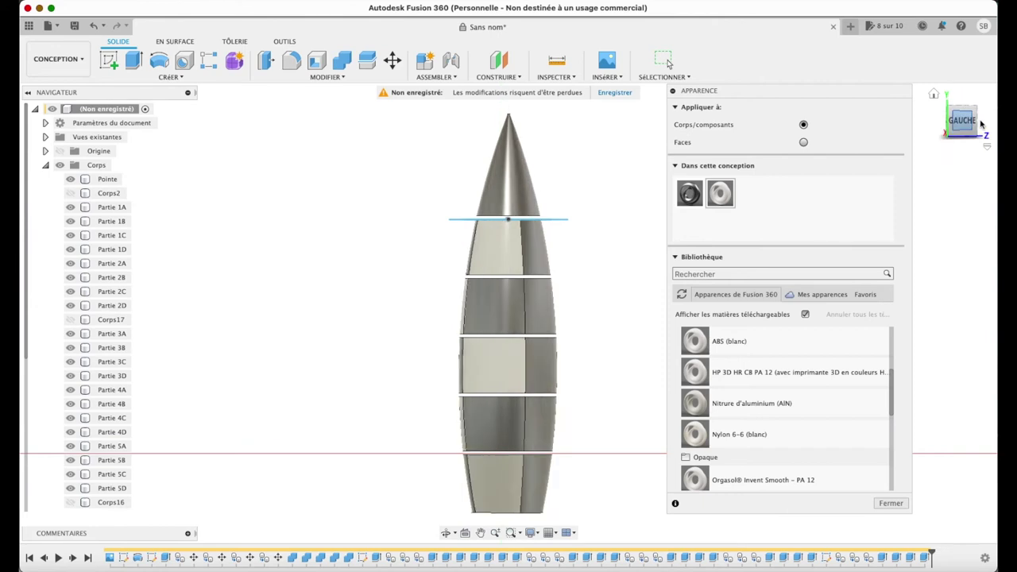
left_click_drag(720, 194, 538, 303)
left_click_drag(720, 193, 545, 411)
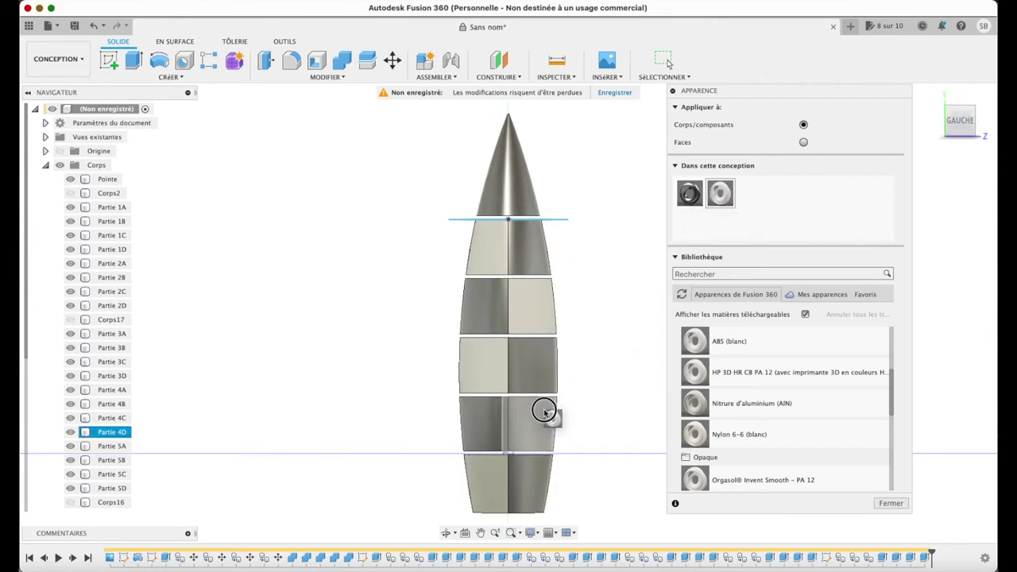
left_click(983, 123)
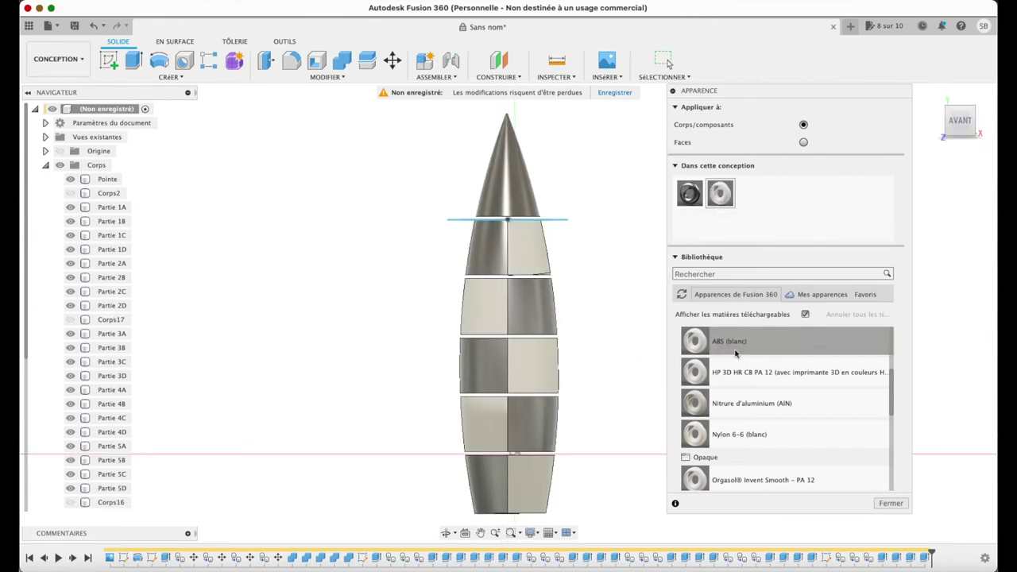
scroll(775, 345, "up", 1)
right_click(720, 194)
- Duplicate the ABS (blanc) appearance and shift the copy's hue to red
left_click(729, 211)
double_click(755, 195)
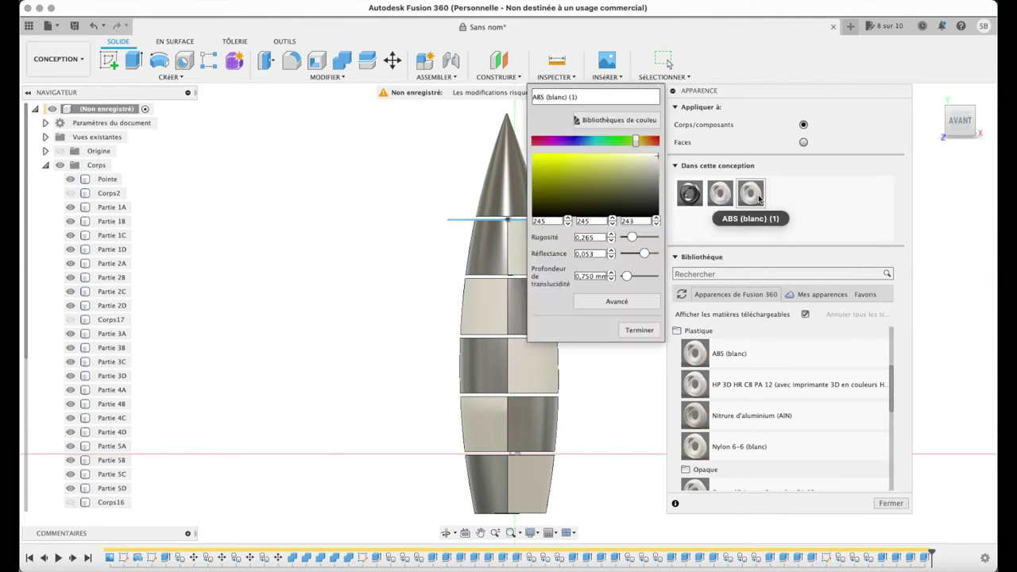
left_click_drag(639, 143, 668, 142)
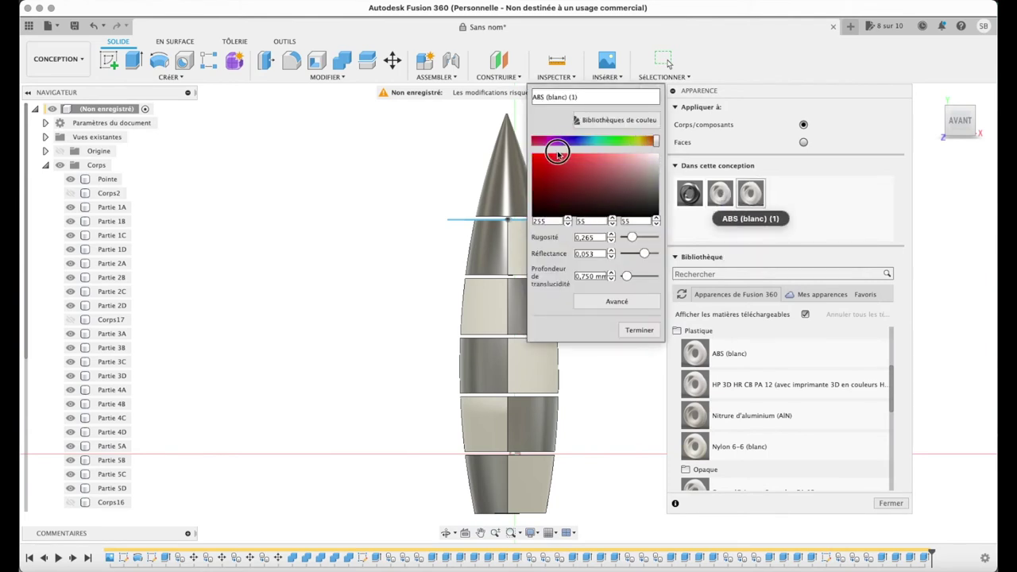
left_click(640, 331)
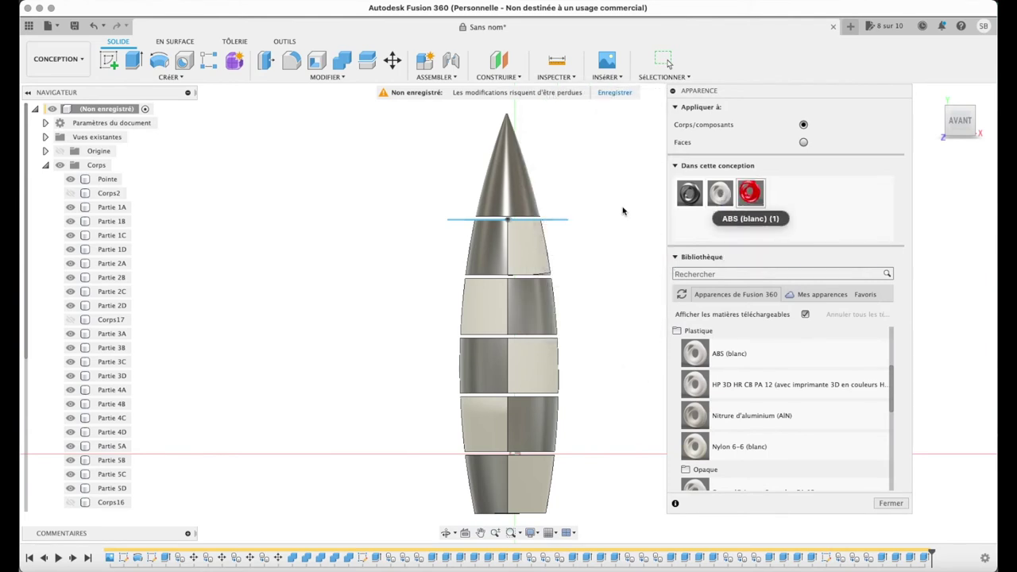
- Paint the nose cone and the front alternating band halves, including Partie 3A and 3D, red
mouse_move(751, 192)
left_mouse_down()
mouse_move(475, 242)
mouse_move(532, 306)
left_mouse_up()
mouse_move(751, 192)
left_mouse_down()
mouse_move(721, 228)
mouse_move(483, 365)
left_mouse_up()
left_click_drag(751, 192, 485, 481)
- Paint the remaining band halves on the right side and back red to complete the checker pattern
left_click(987, 124)
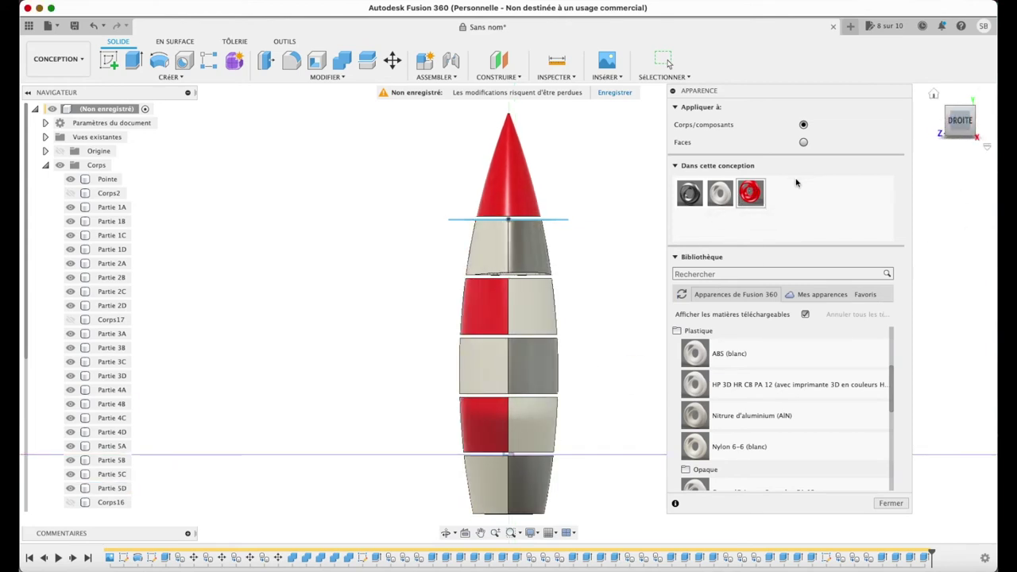
left_click_drag(751, 193, 533, 247)
left_click_drag(751, 193, 533, 366)
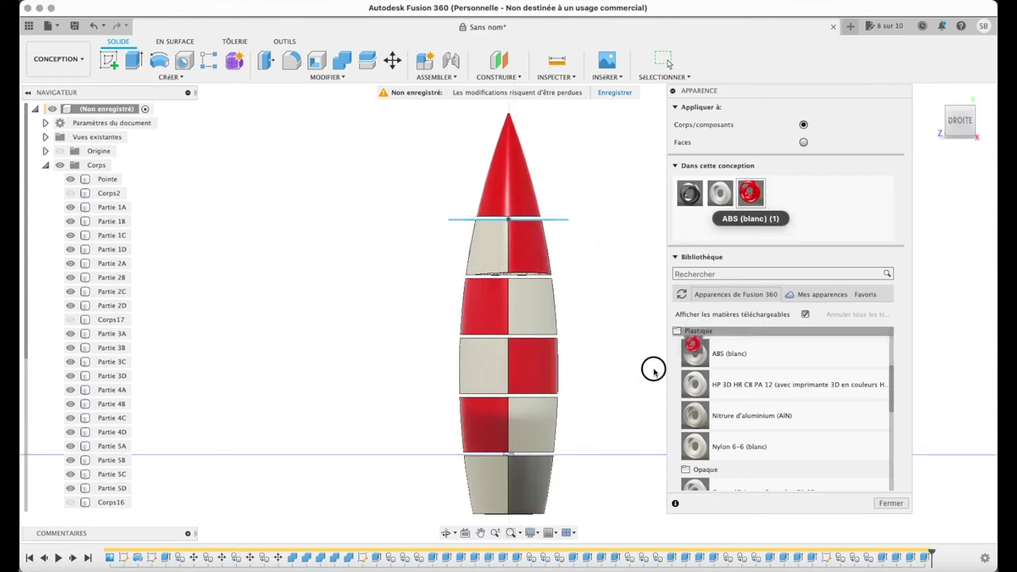
left_click(987, 124)
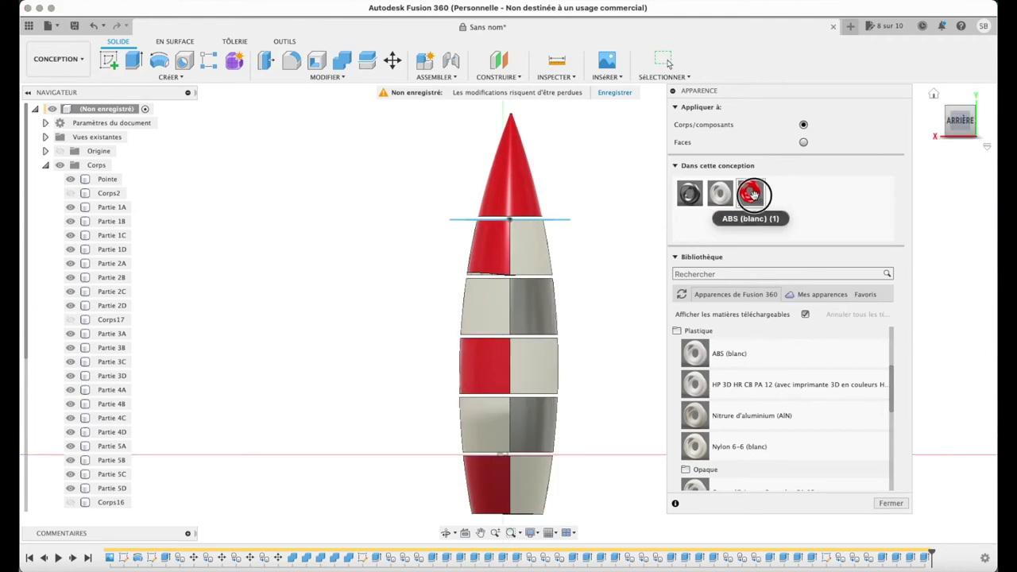
left_click_drag(751, 195, 533, 306)
left_click_drag(747, 198, 540, 408)
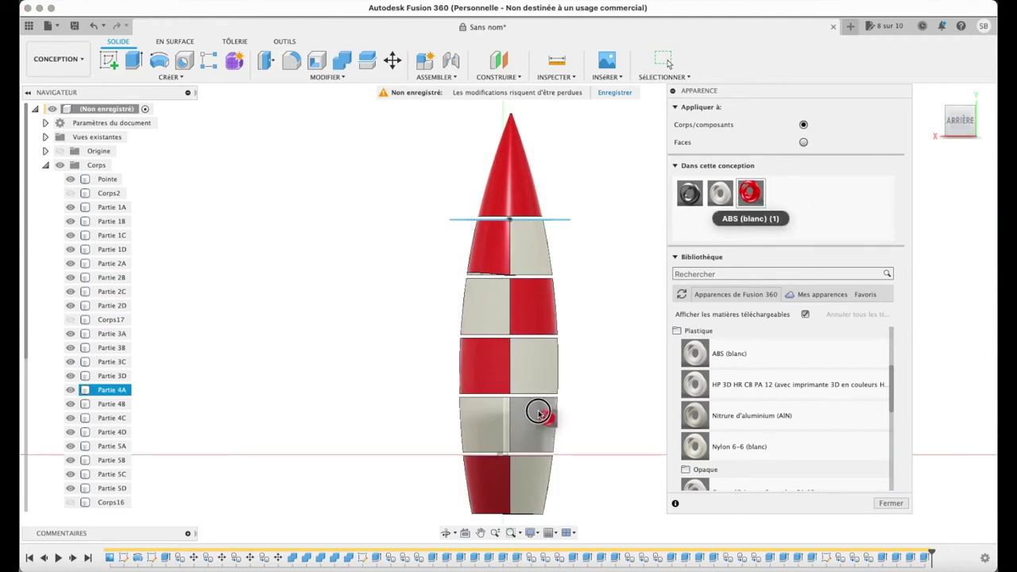
left_click(983, 124)
left_click(891, 503)
left_click(934, 95)
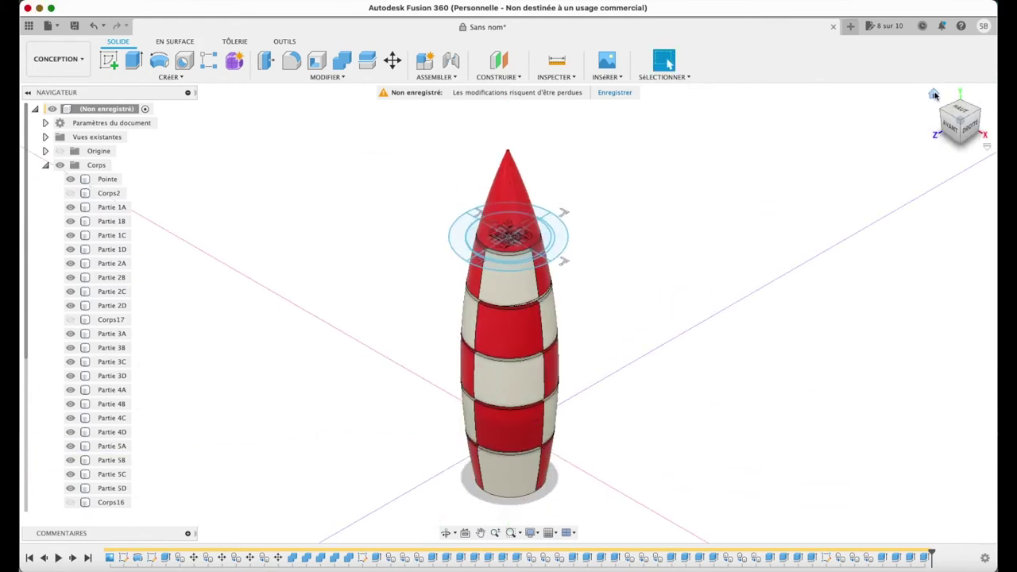
- In the RENDU workspace, hide the Esquisses folder so no sketches show
left_click(58, 59)
left_click(70, 134)
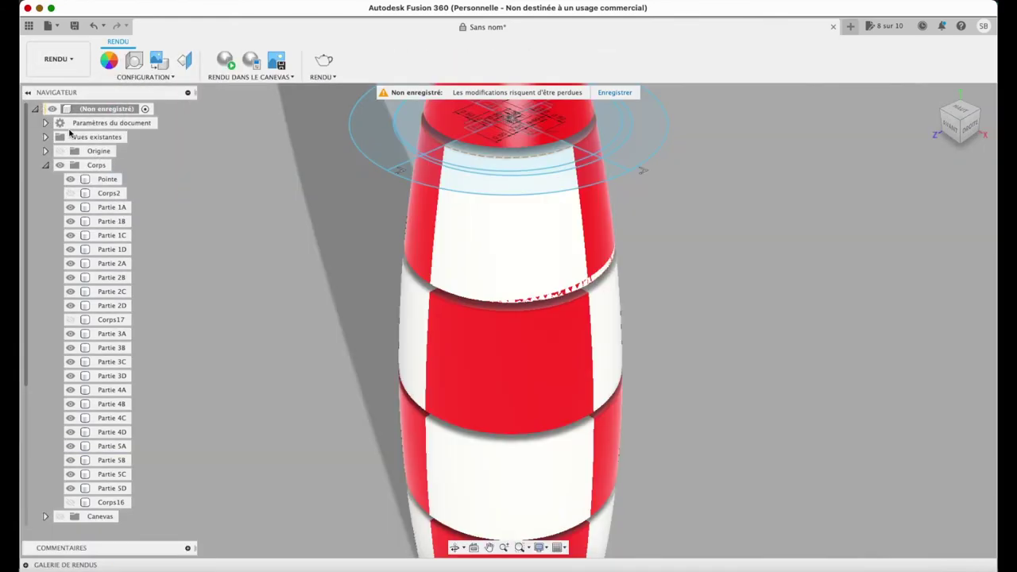
left_click(935, 96)
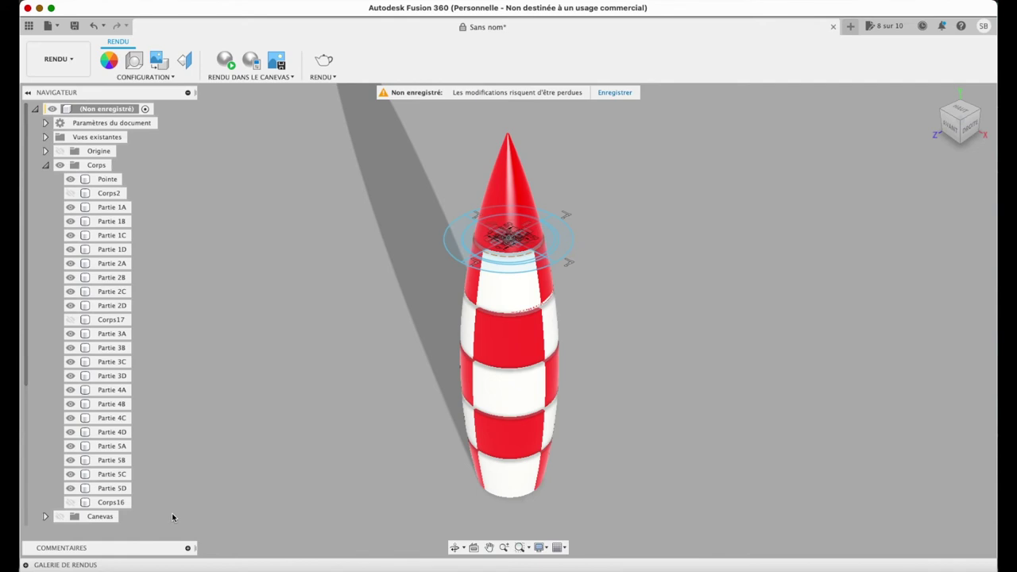
scroll(48, 508, "down", 1)
scroll(47, 517, "up", 1)
scroll(117, 459, "down", 1)
left_click(46, 516)
scroll(45, 521, "down", 1)
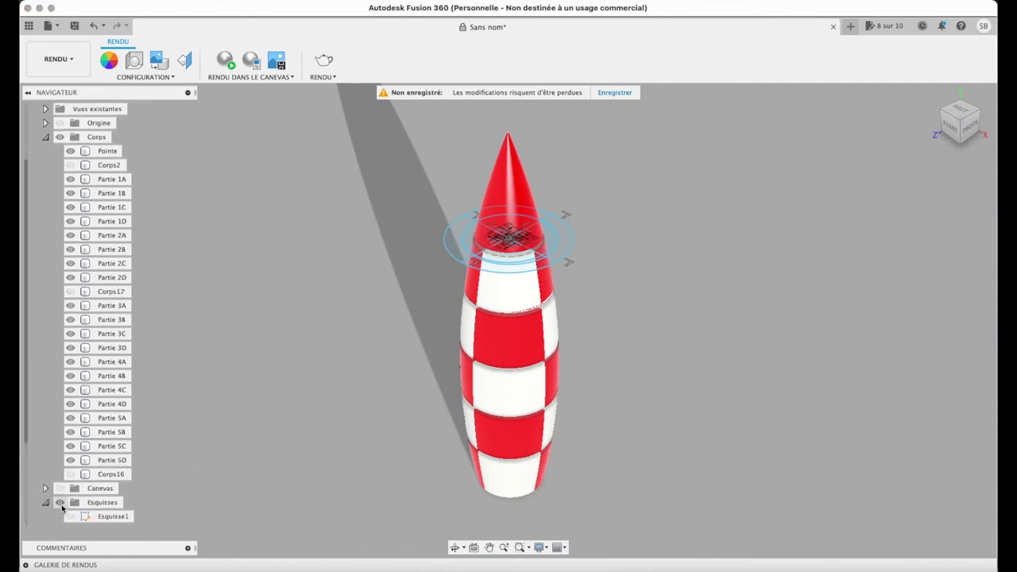
left_click(60, 503)
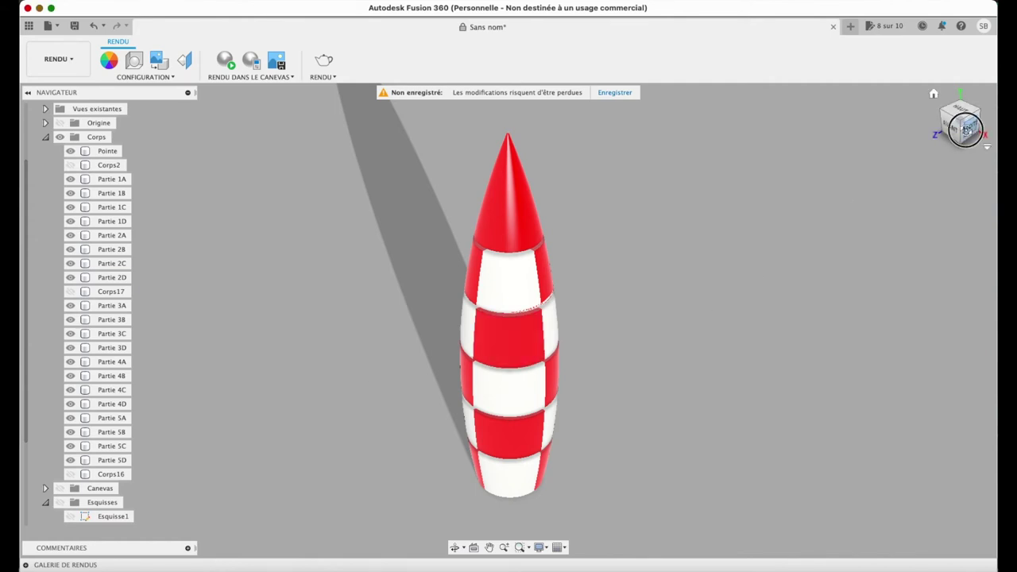
- Orbit to inspect the checkered rocket from above, then return to the CONCEPTION workspace
left_click(970, 128)
mouse_move(962, 120)
left_mouse_down()
mouse_move(987, 109)
mouse_move(943, 122)
left_mouse_up()
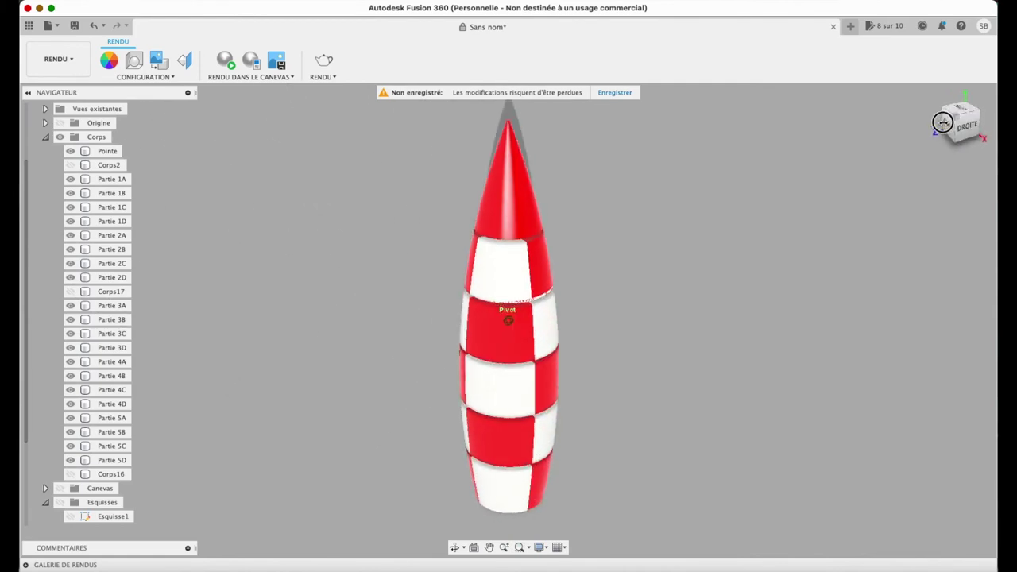
left_click_drag(943, 122, 950, 147)
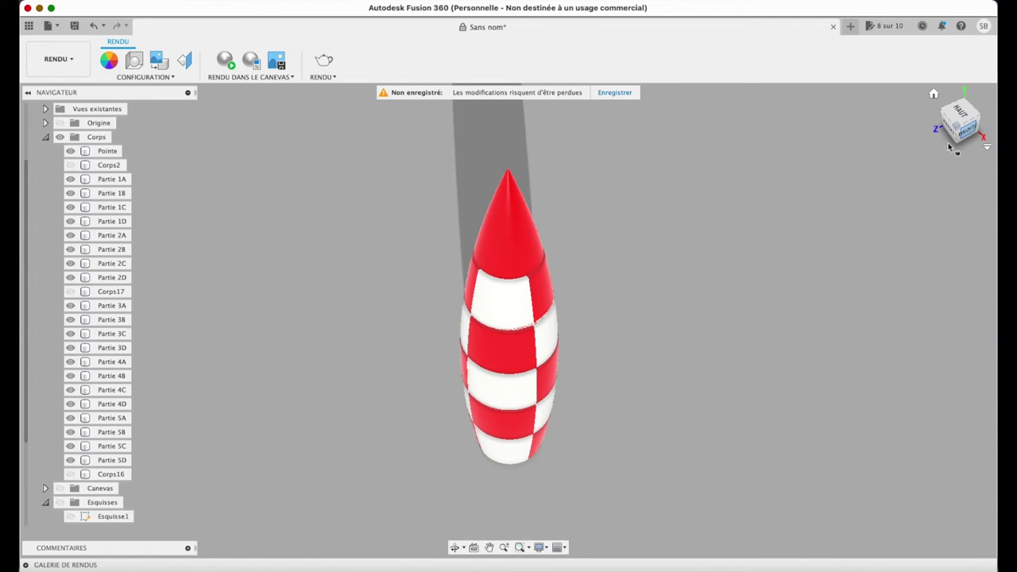
left_click(49, 60)
left_click(71, 104)
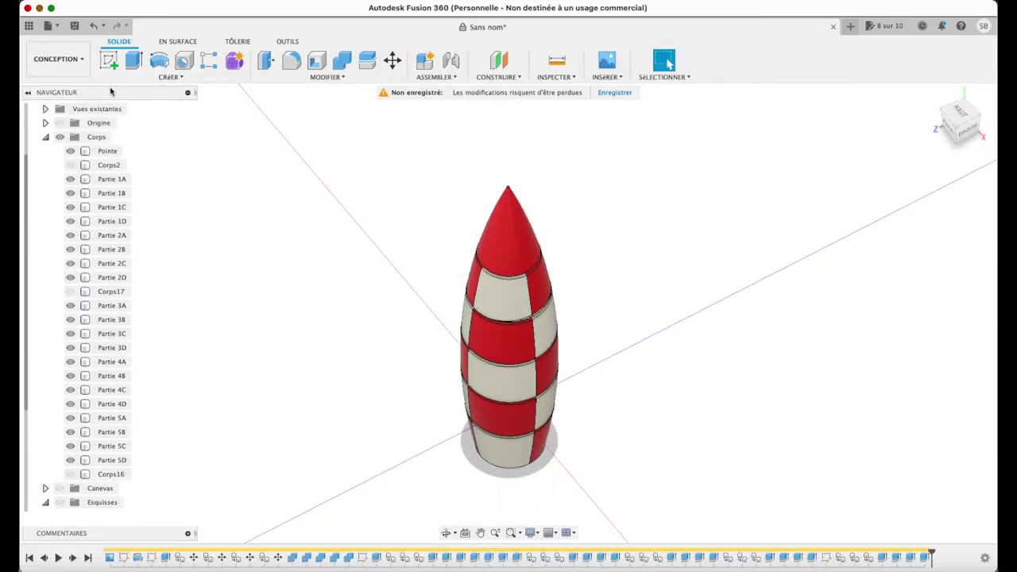
- Save the design as 'Fusée Tintin' in the Fusée Tintin folder
key("super+s")
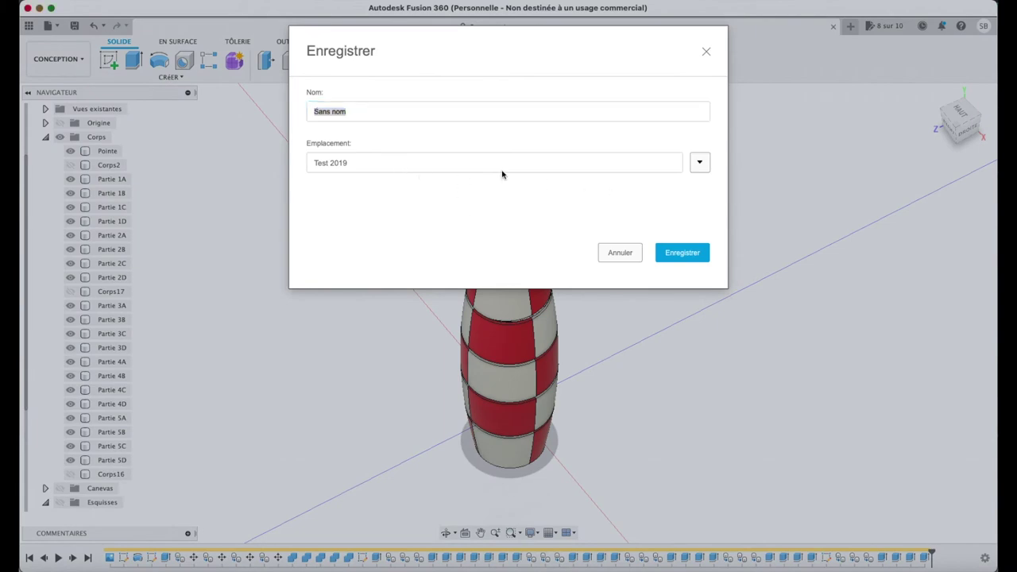
left_click(700, 163)
scroll(531, 369, "down", 3)
scroll(531, 369, "down", 2)
double_click(513, 367)
left_click(357, 112)
type("Fusée Tintin")
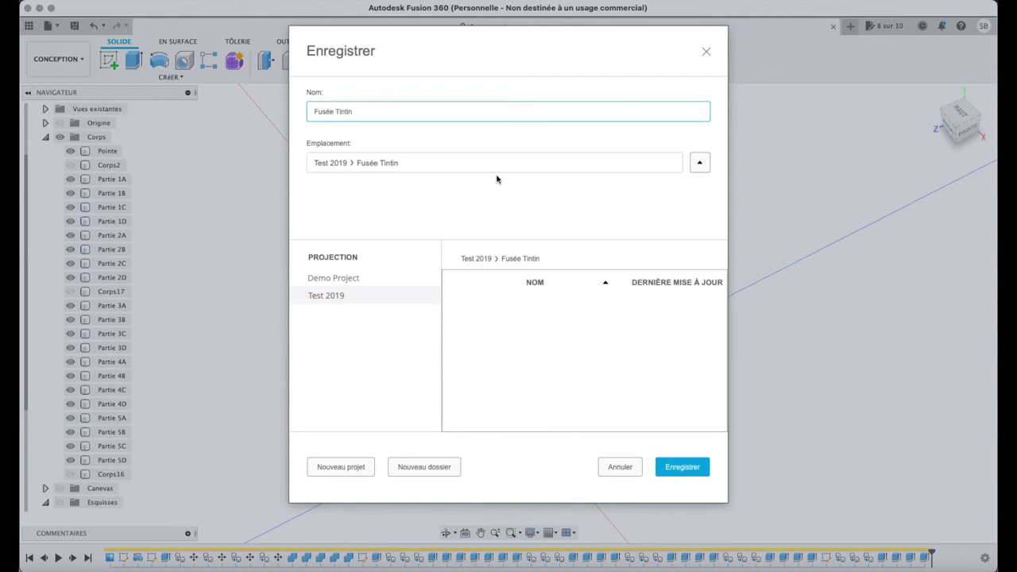
key("Return")
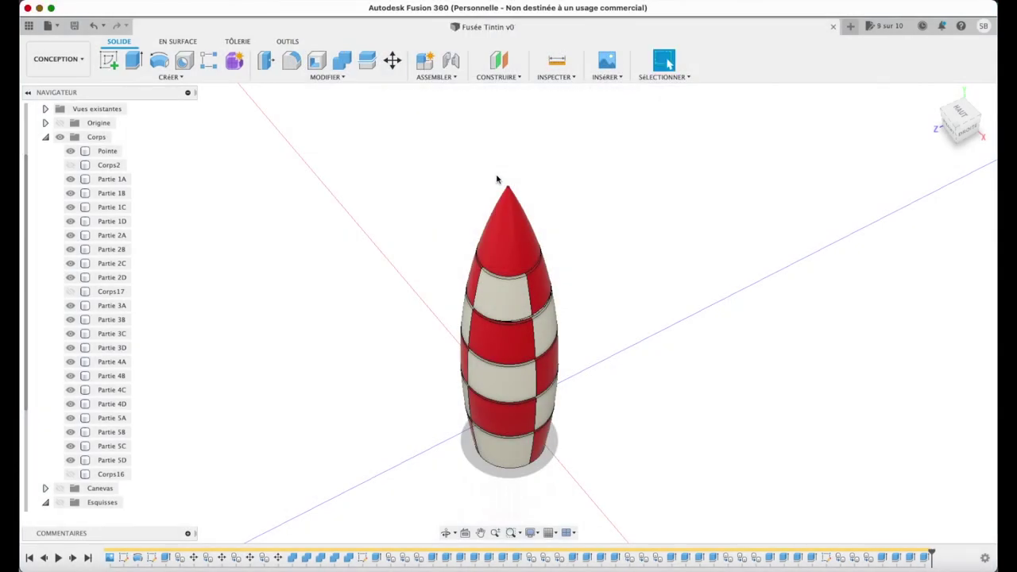
- Show the Canevas reference image, view the rocket from the front, and start a sketch on that plane
left_click(61, 487)
left_click(951, 129)
scroll(607, 295, "down", 5)
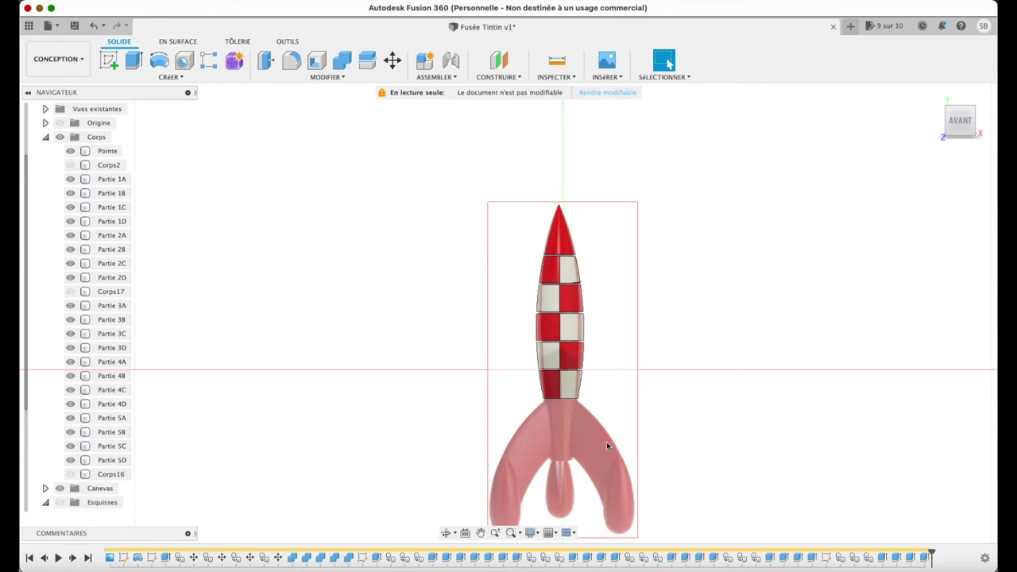
scroll(589, 442, "up", 1)
scroll(588, 442, "up", 4)
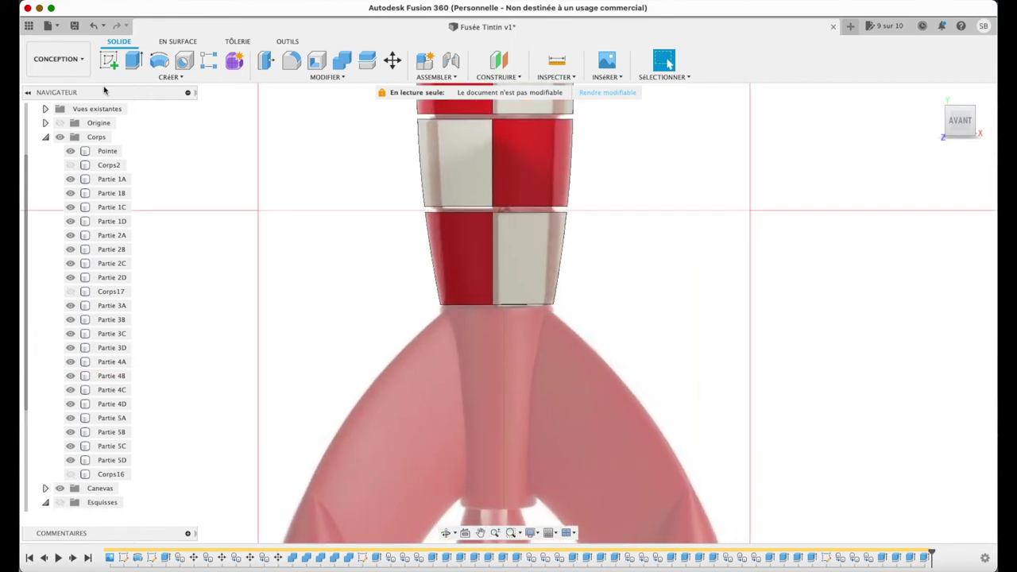
left_click(109, 59)
left_click(514, 430)
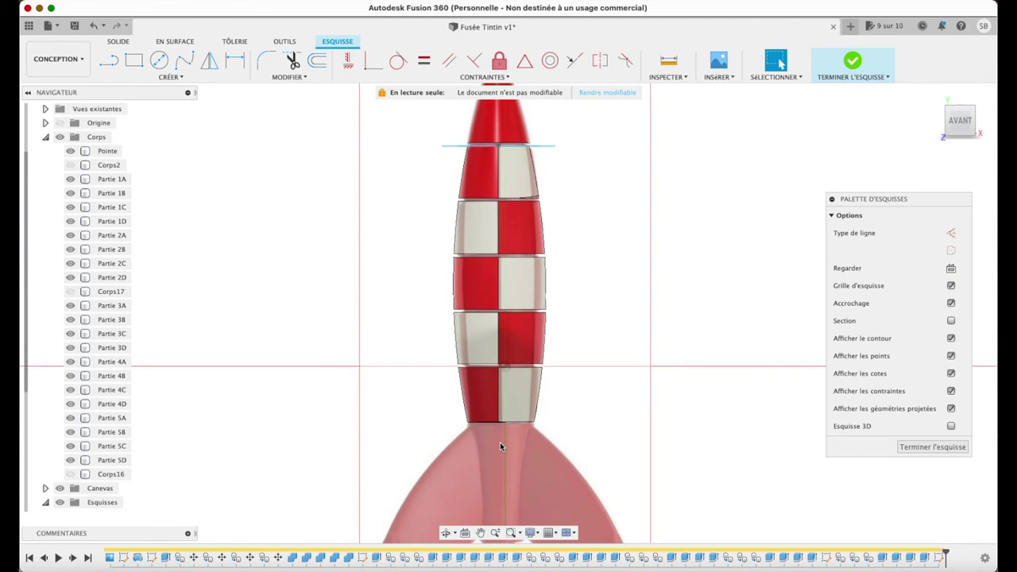
- Draw lines along the body's base edge and down to the nozzle top
middle_click_drag(519, 393, 539, 284)
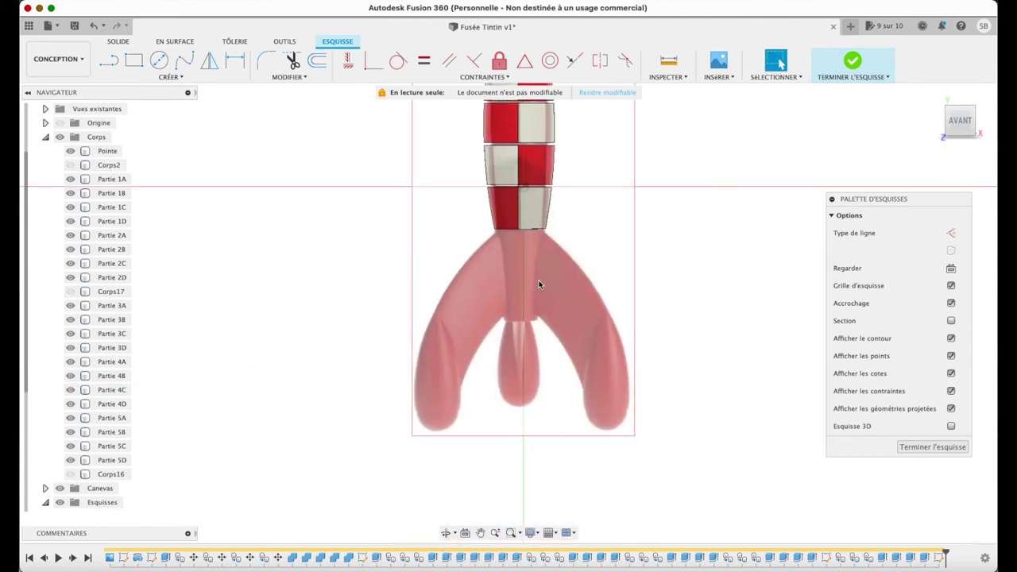
scroll(538, 279, "up", 3)
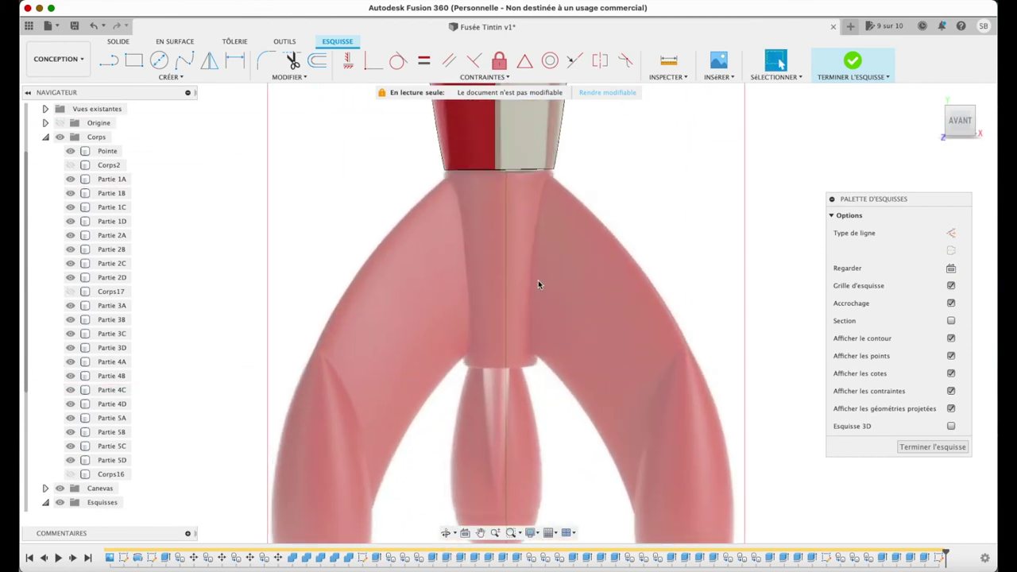
left_click(109, 60)
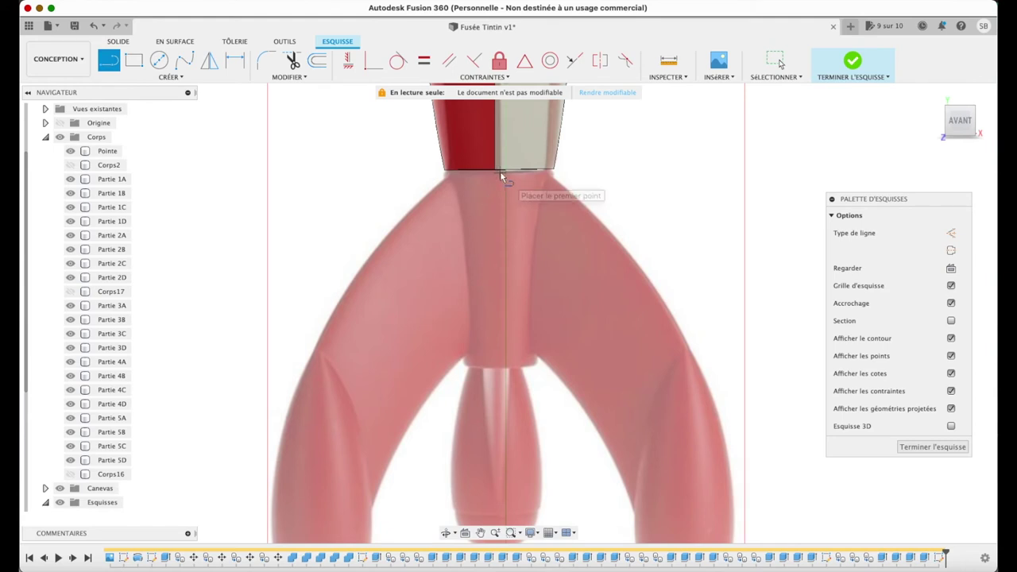
left_click(500, 172)
left_click(550, 174)
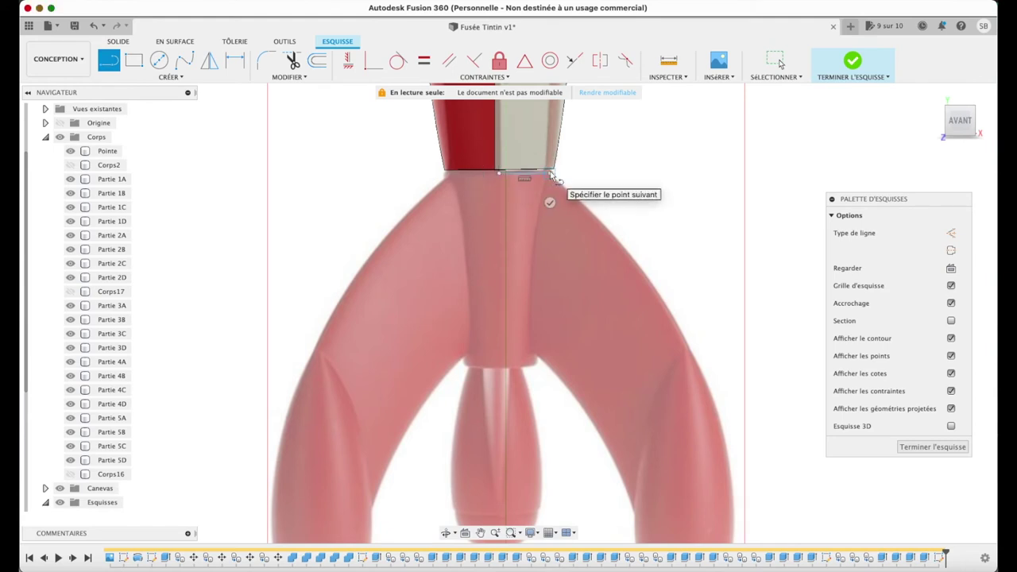
left_click(537, 366)
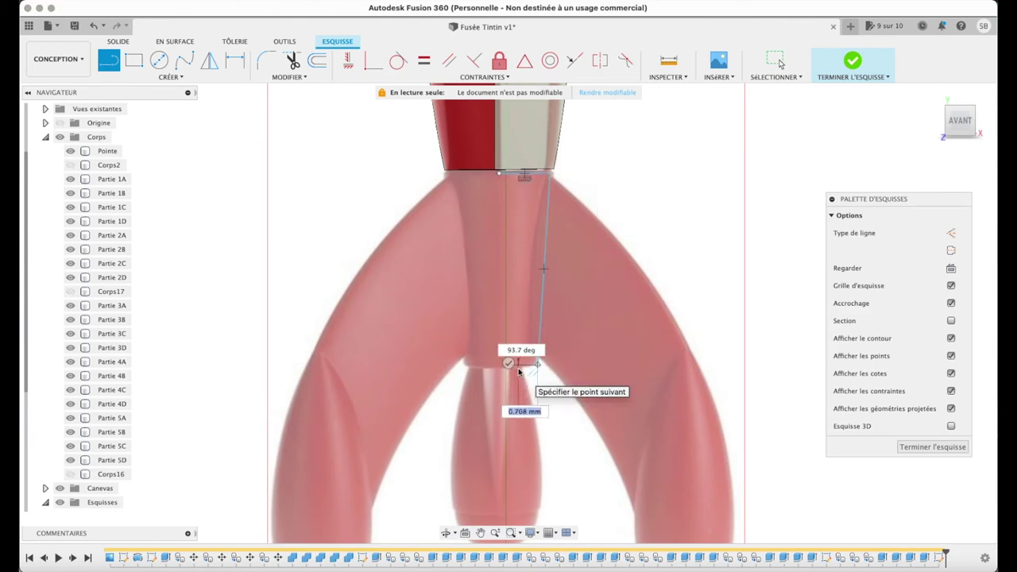
key("Escape")
- Add a three-point arc from the line's bottom end across to the centre axis
left_click(127, 81)
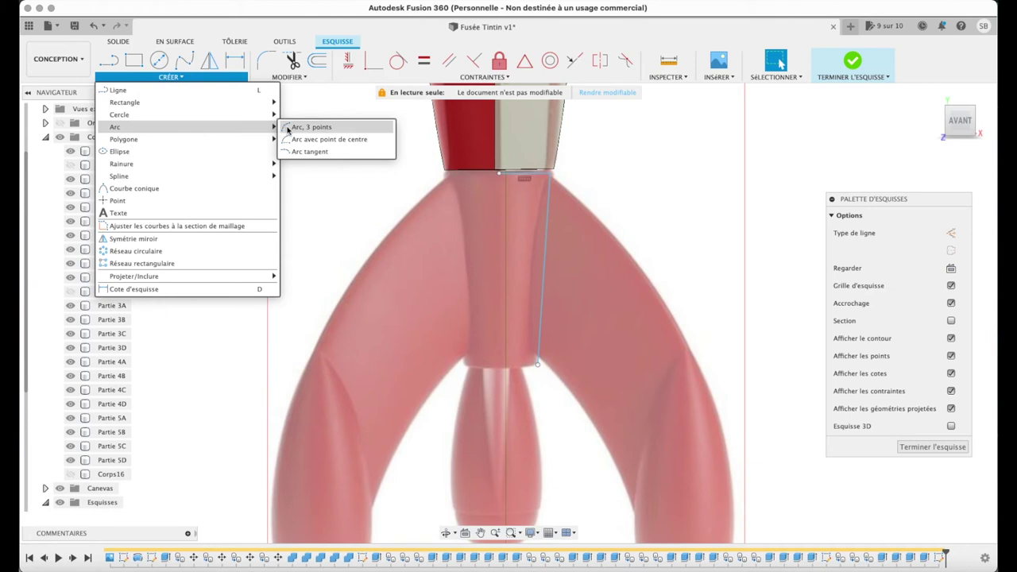
left_click(318, 127)
left_click(538, 366)
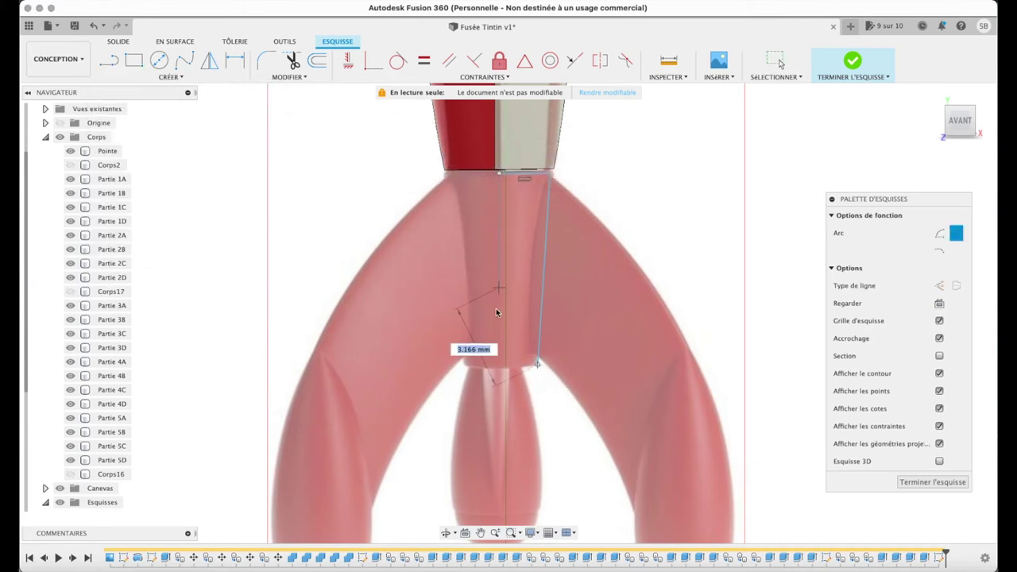
scroll(500, 372, "up", 3)
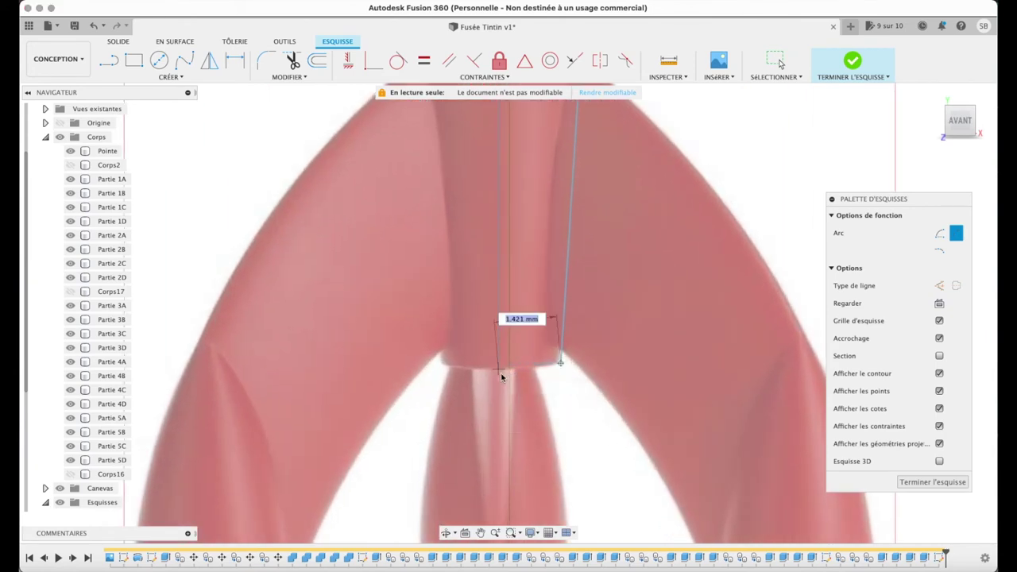
left_click(503, 371)
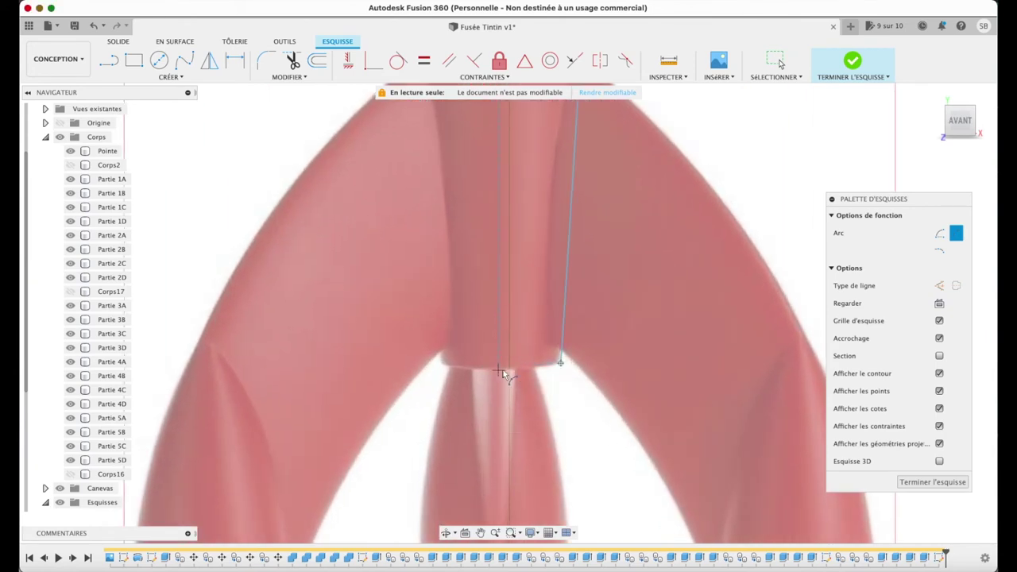
left_click(510, 374)
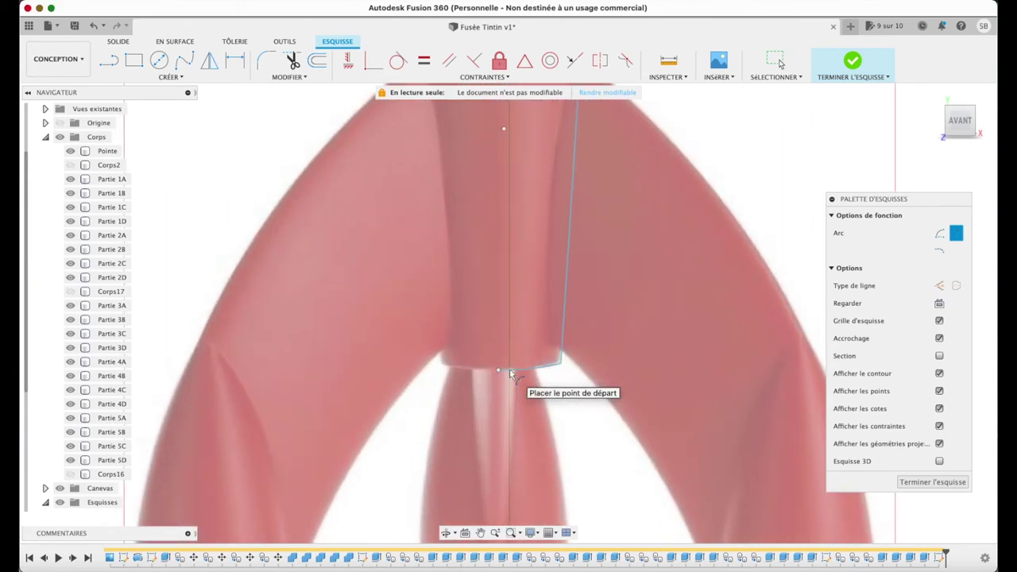
scroll(510, 373, "down", 5)
scroll(510, 374, "up", 2)
- Close the profile with a vertical line on the centre axis and finish the sketch
key("l")
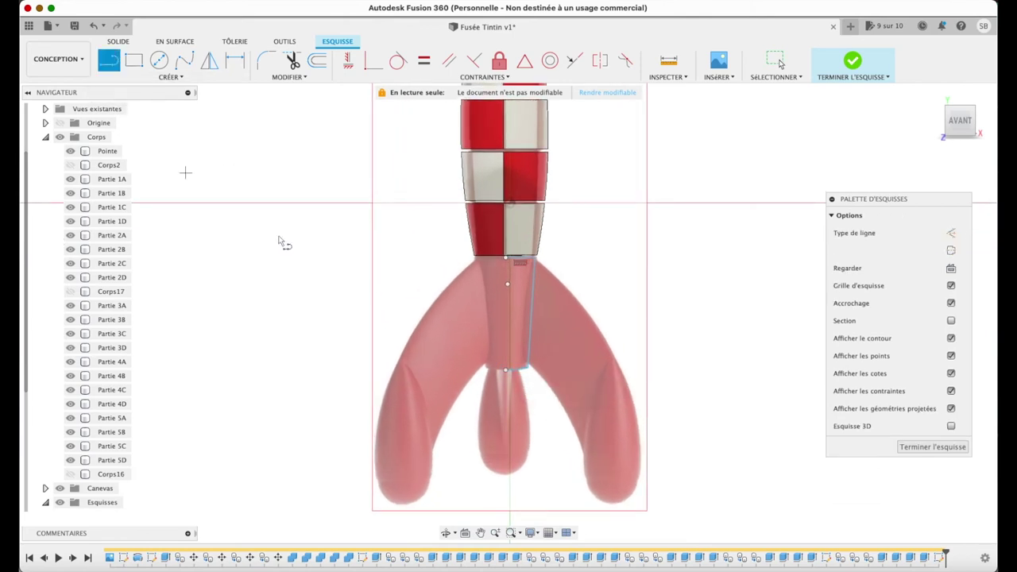
left_click(507, 260)
left_click(507, 371)
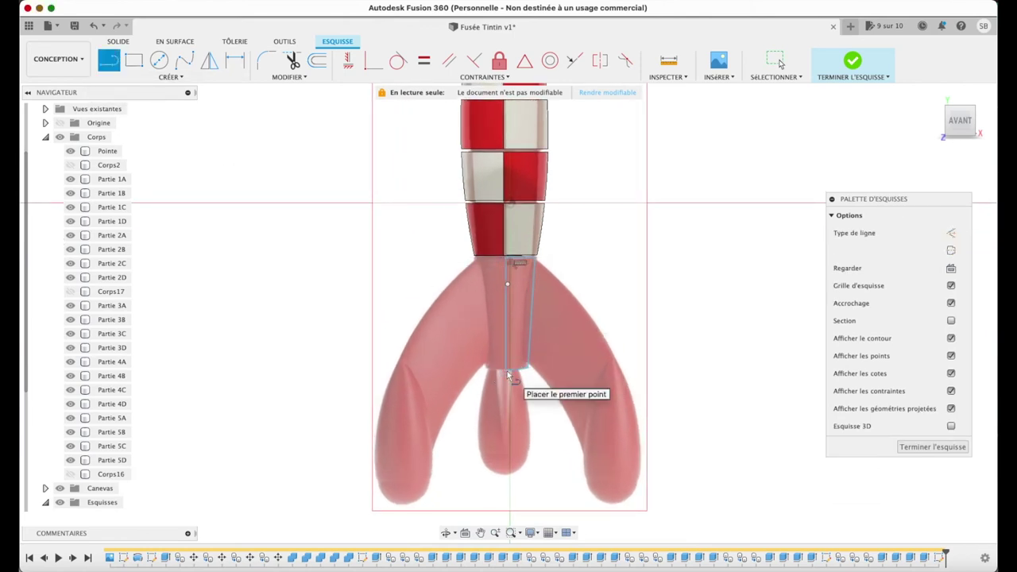
left_click(933, 446)
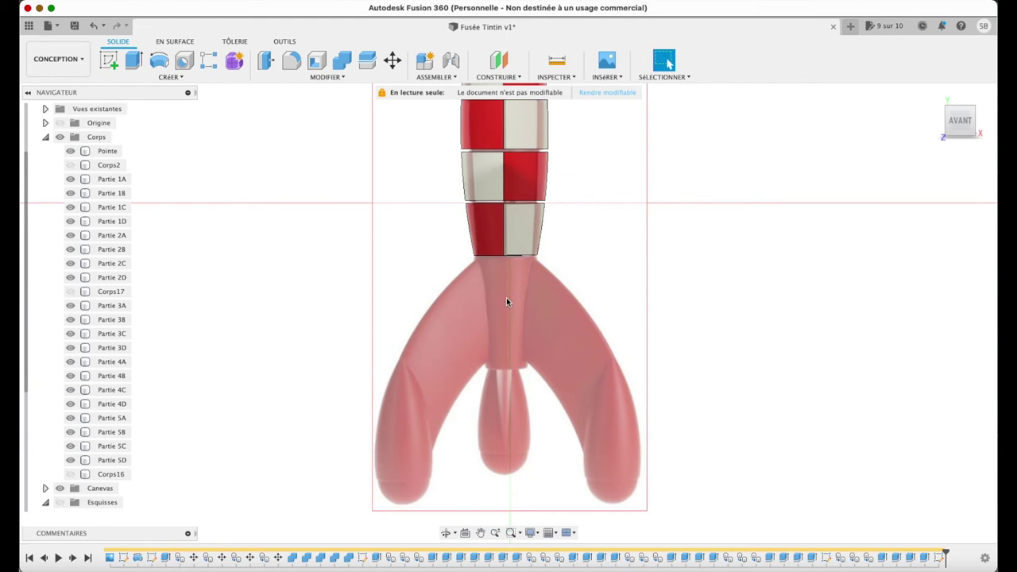
- Revolve the closed tail profile 360° around the centre line into a new body
left_click(521, 340)
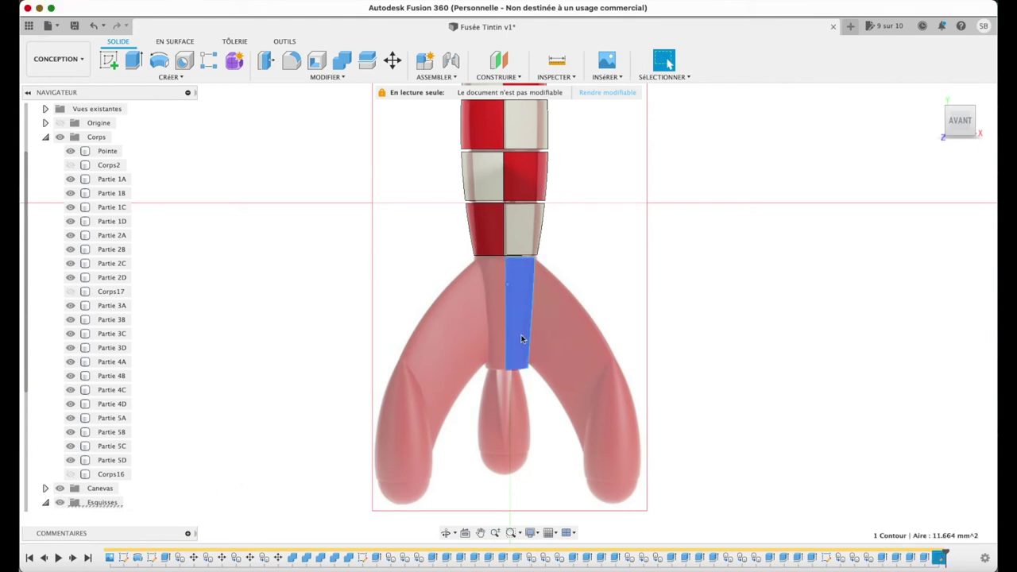
left_click(169, 77)
left_click(127, 163)
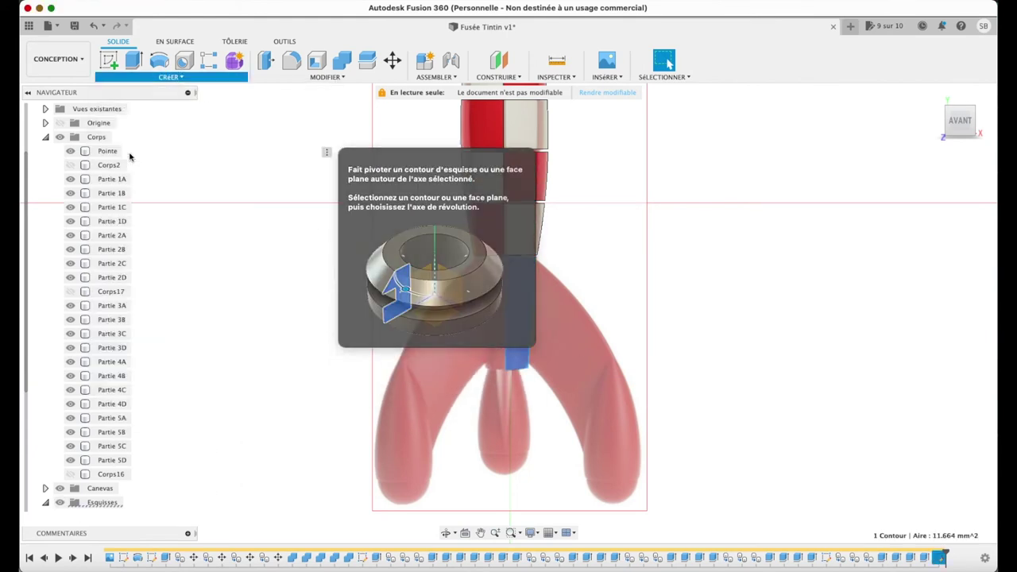
left_click(508, 324)
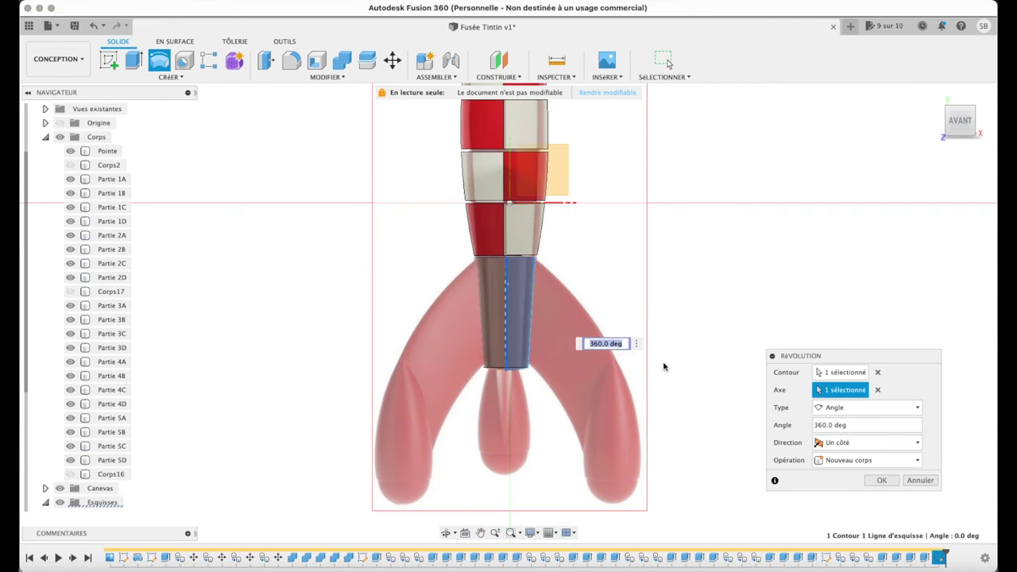
left_click(882, 480)
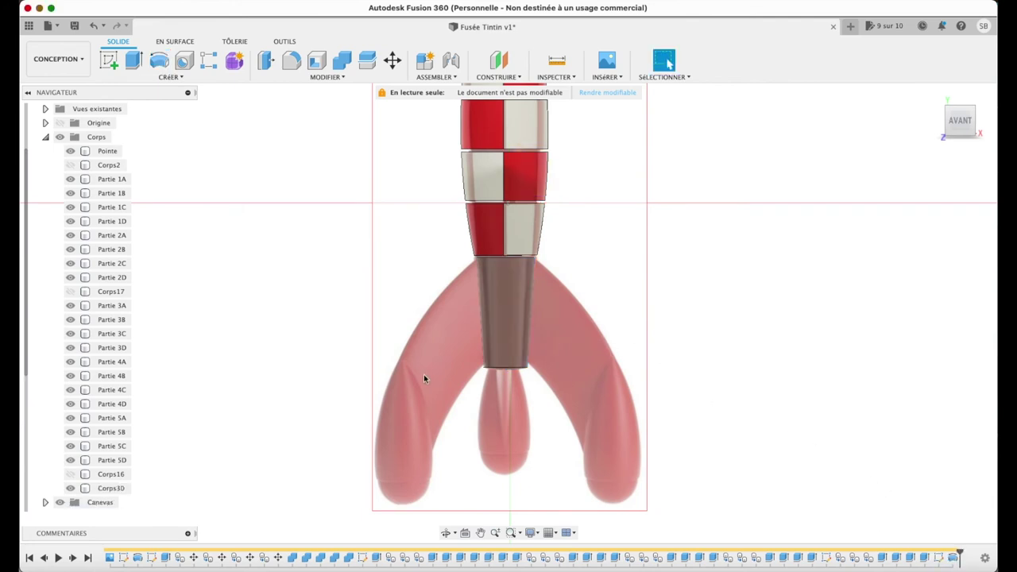
- Apply the red appearance to the new body Corps30
left_click(118, 488)
right_click(117, 488)
left_click(167, 304)
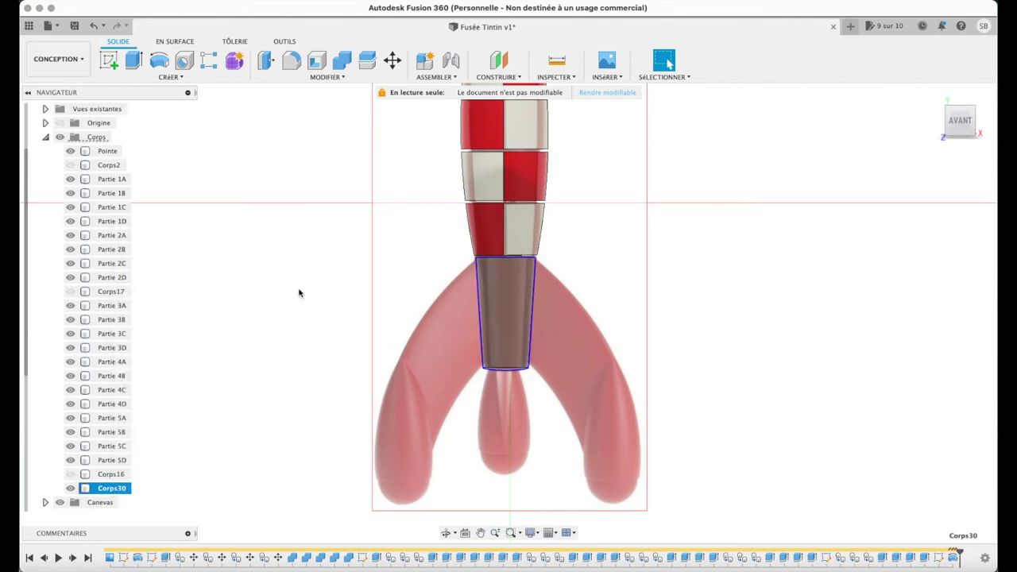
left_click_drag(720, 192, 506, 318)
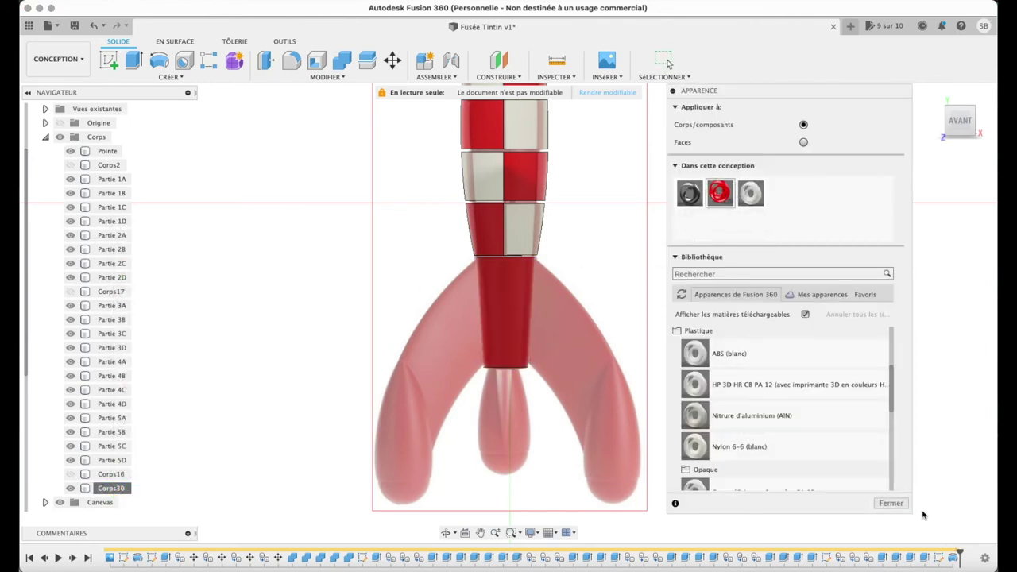
key("Escape")
- Return to the front view and hide the Esquisse4 sketch in the browser
mouse_move(953, 121)
left_mouse_down()
mouse_move(838, 94)
mouse_move(895, 125)
mouse_move(991, 98)
left_mouse_up()
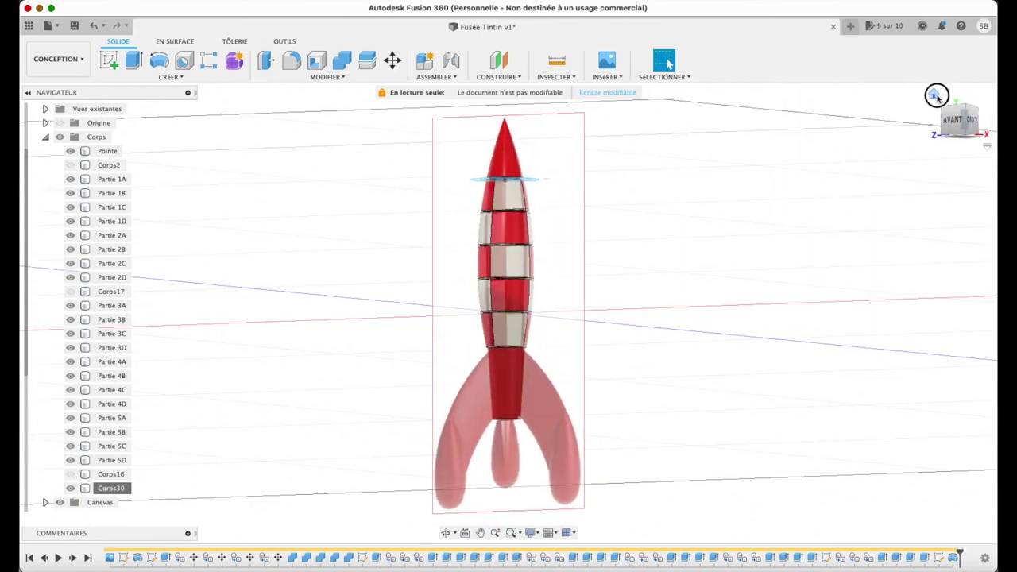
left_click(934, 94)
left_click(950, 129)
left_click(46, 503)
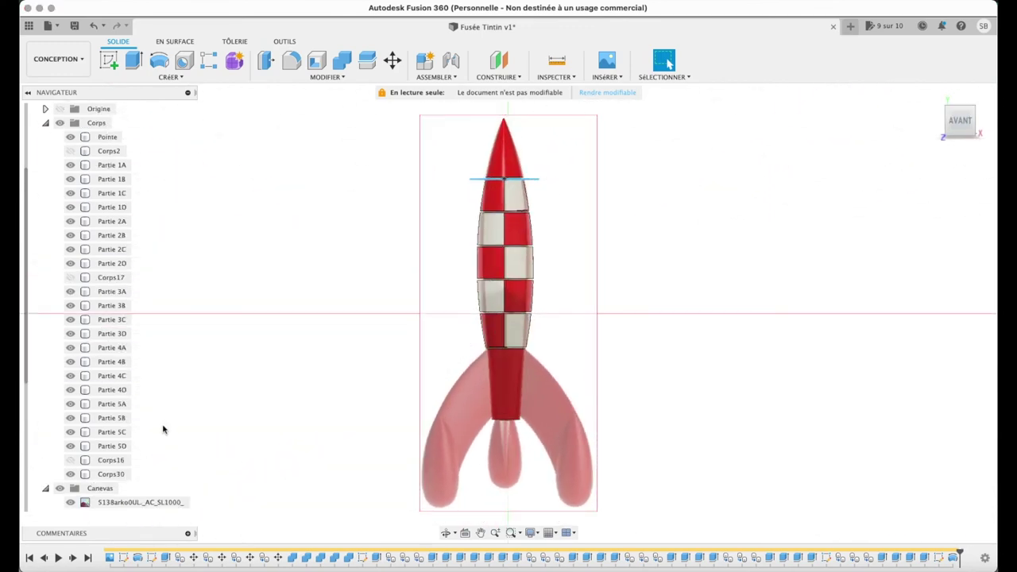
scroll(163, 429, "down", 3)
left_click(71, 487)
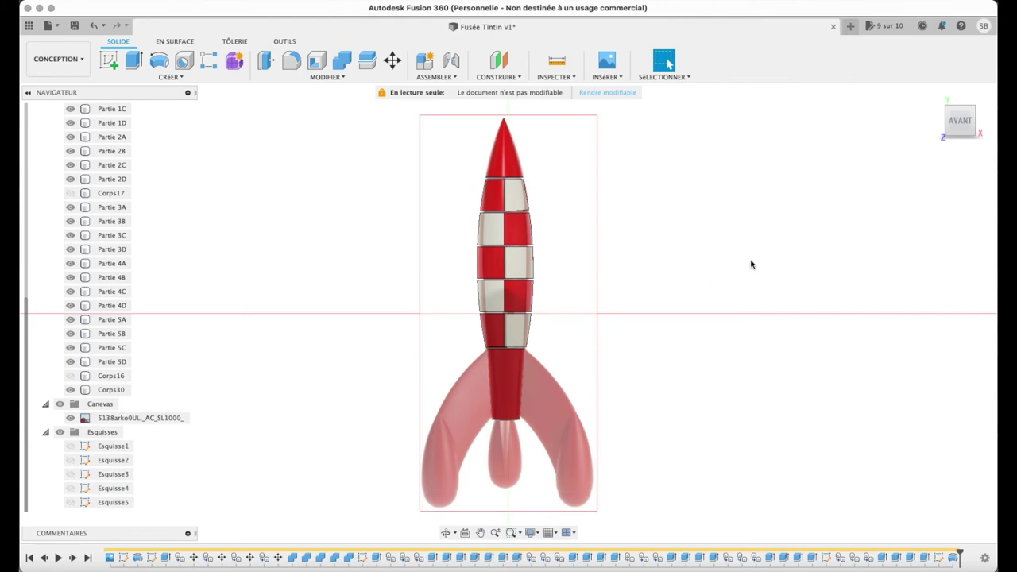
- Rename Corps30 to 'Bas fusée' and move it above Corps16 in the browser
double_click(132, 390)
type("Bas fusée")
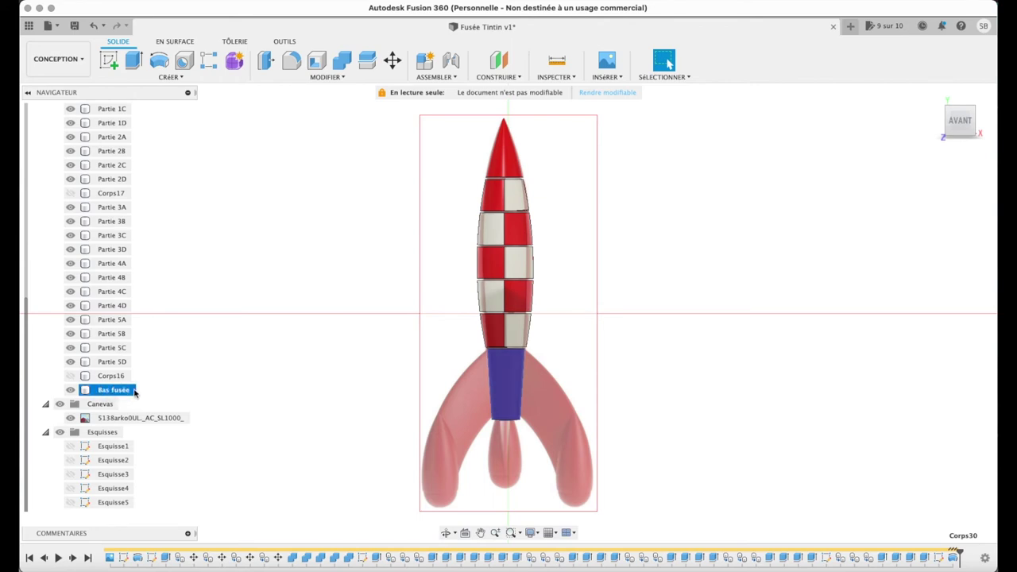
key("Return")
left_click_drag(124, 391, 119, 374)
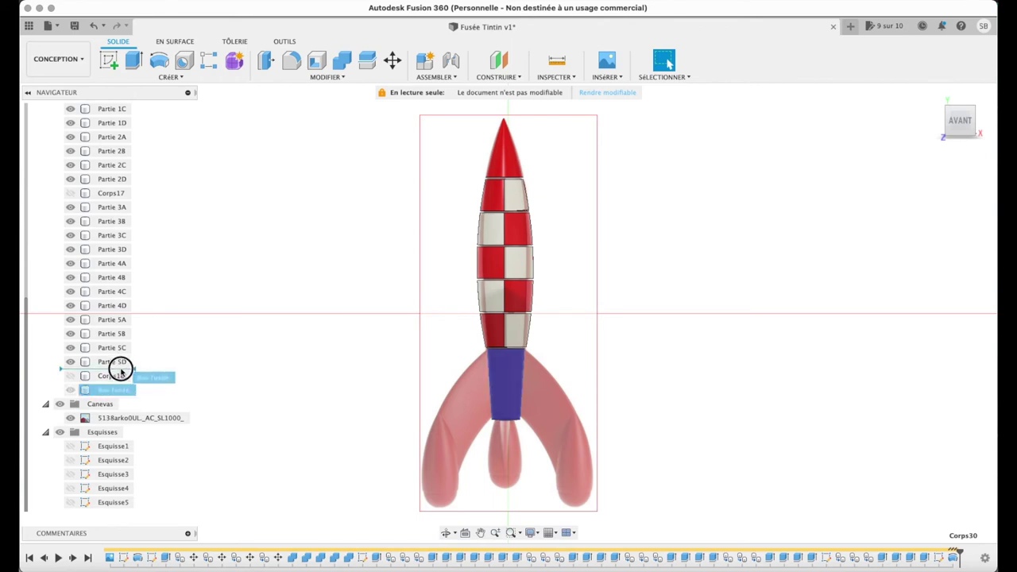
- Hide the Bas fusée body and Partie 5A, 5B, 5C and 5D
left_click(70, 376)
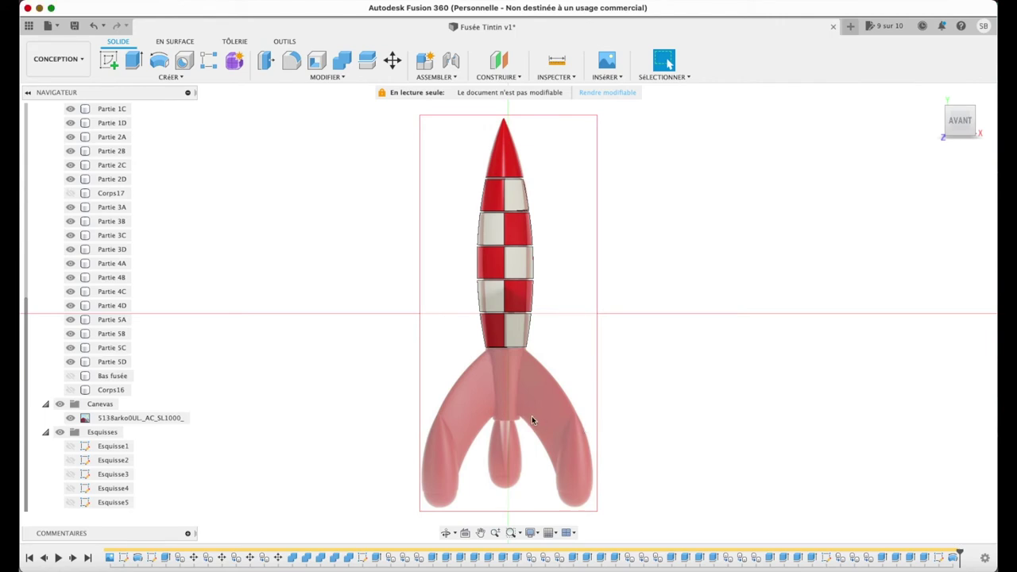
left_click(71, 361)
left_click(71, 349)
left_click(71, 333)
left_click(71, 320)
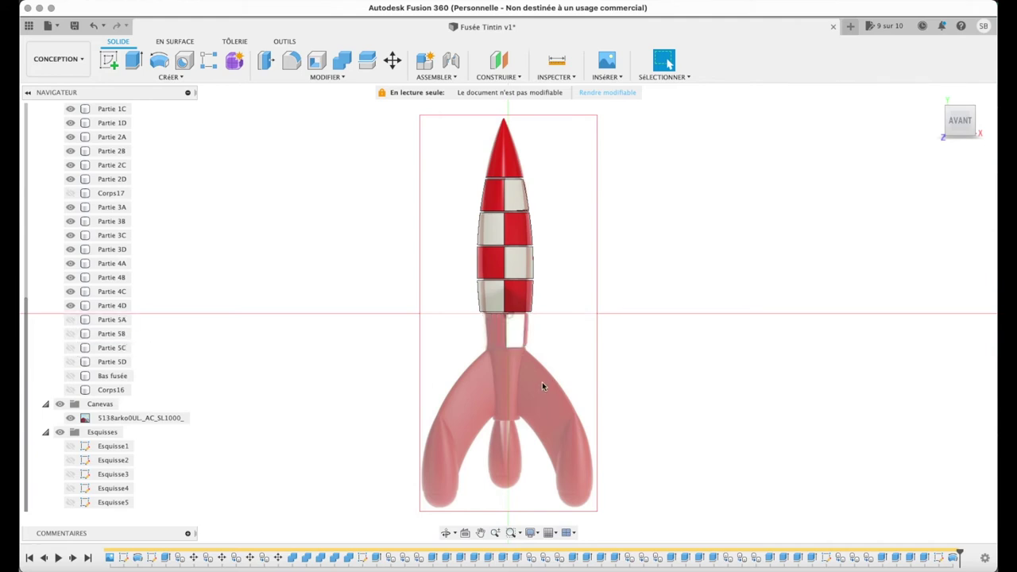
- Zoom in on the fin area and start a new sketch on the front plane
scroll(506, 402, "up", 2)
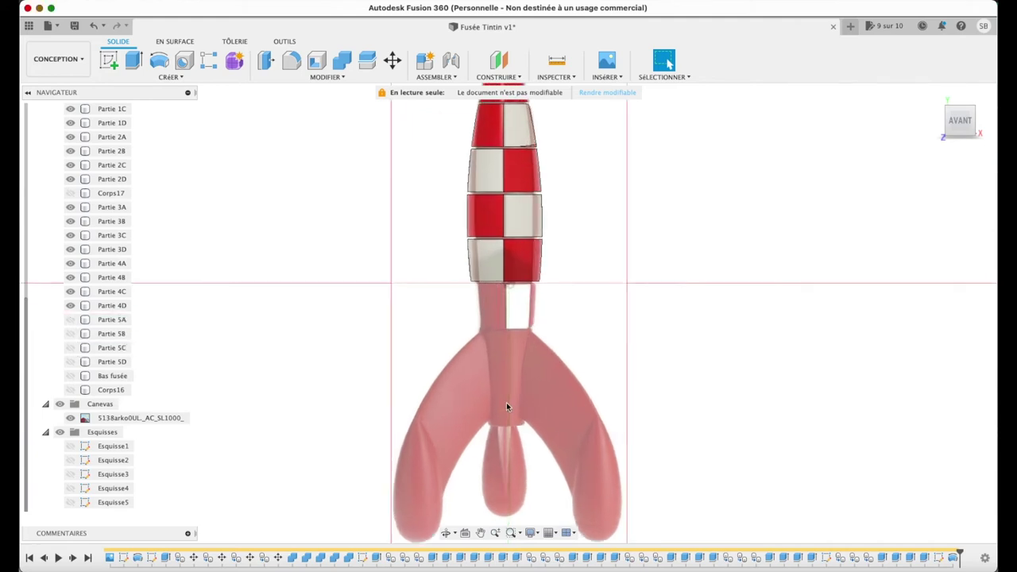
scroll(506, 402, "up", 2)
left_click(480, 532)
left_click_drag(513, 422, 523, 398)
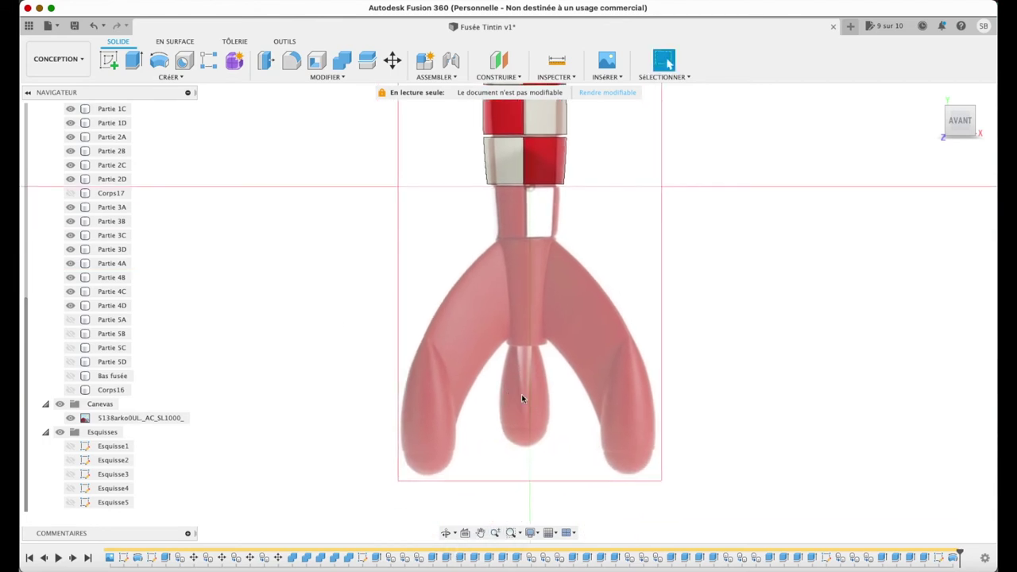
left_click(534, 324)
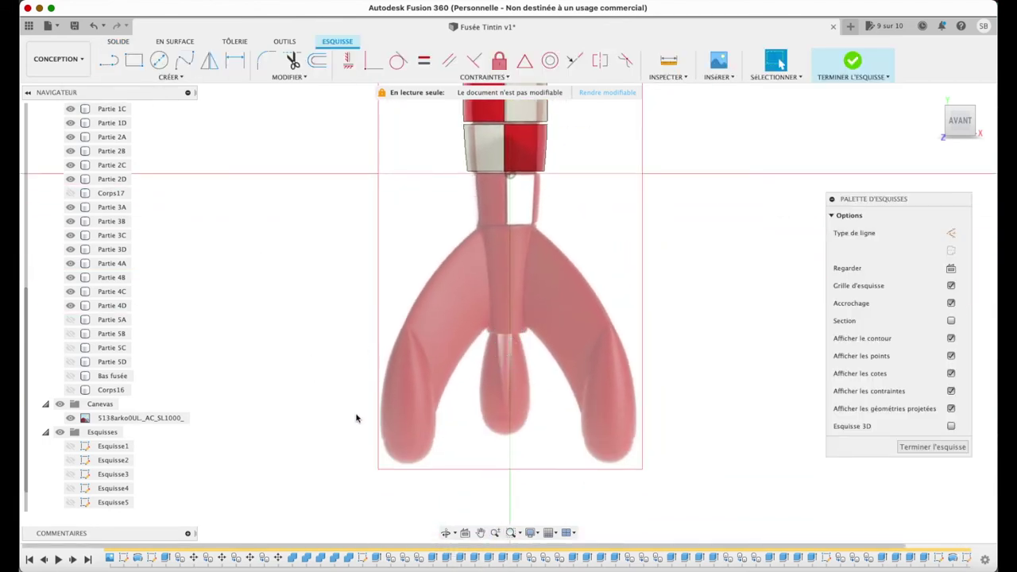
- Draw the left fin's outer three-point arc from the nozzle along the fin edge
left_click(139, 77)
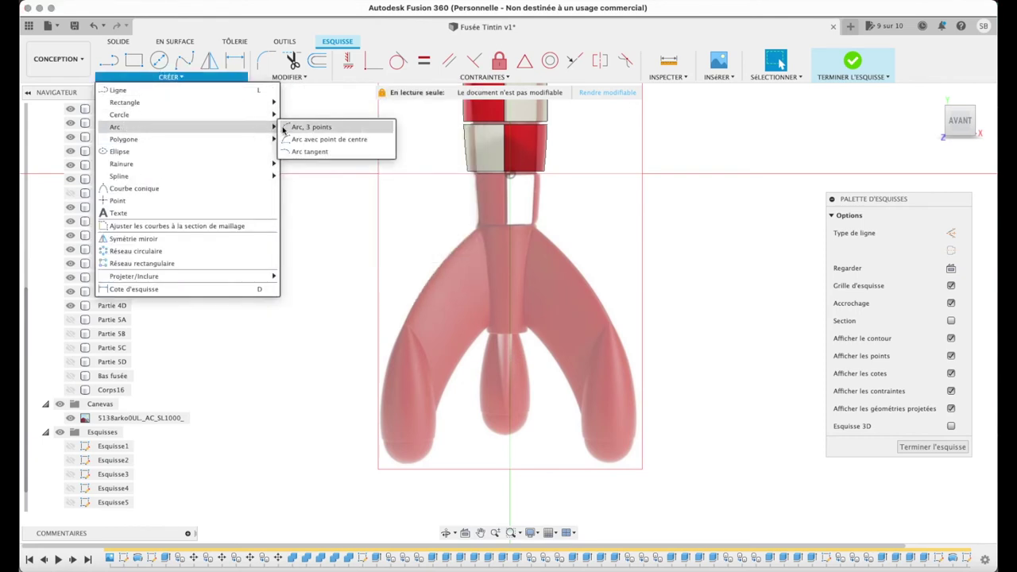
mouse_move(115, 127)
left_click(302, 127)
left_click(507, 213)
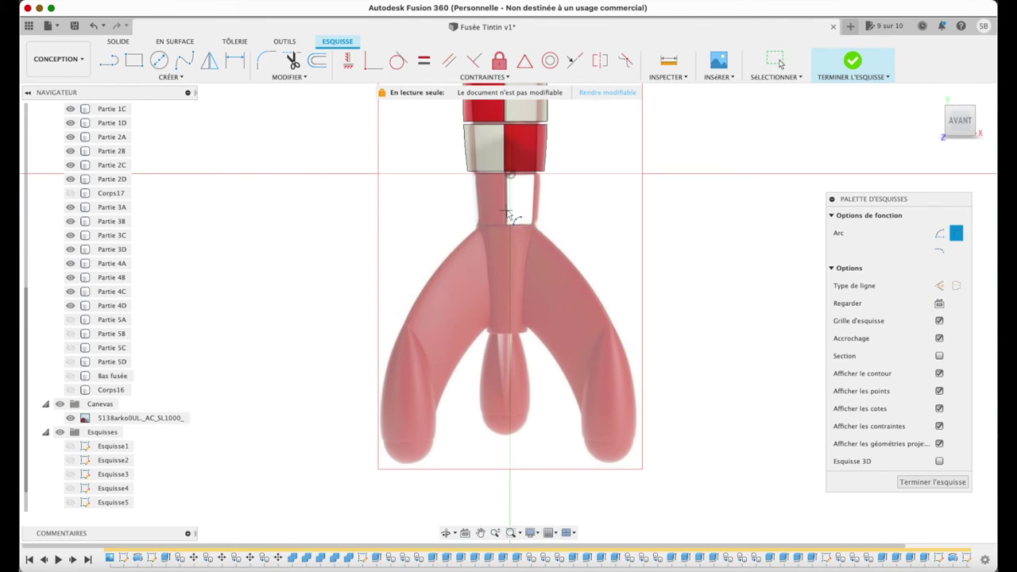
left_click(382, 429)
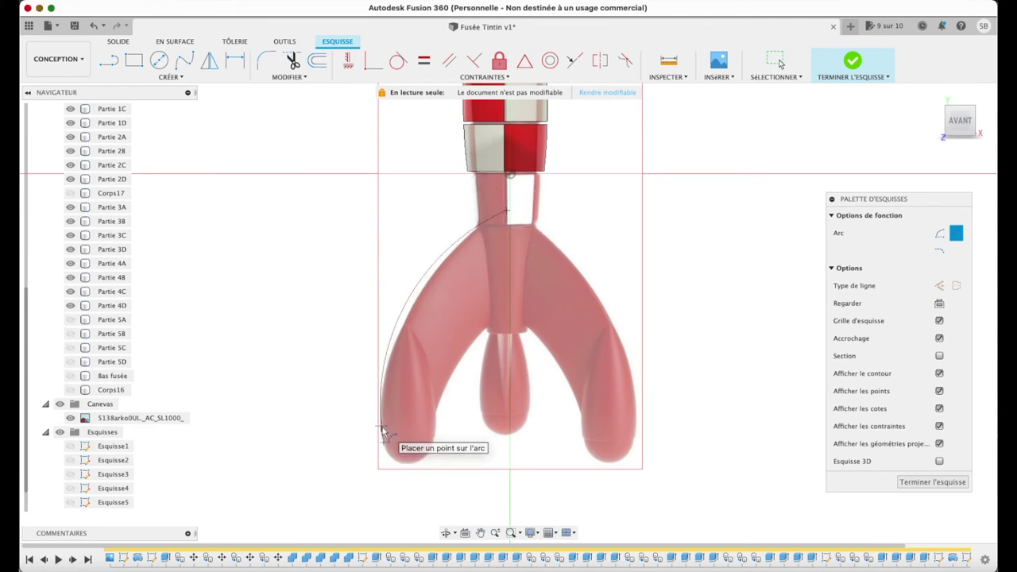
left_click(413, 305)
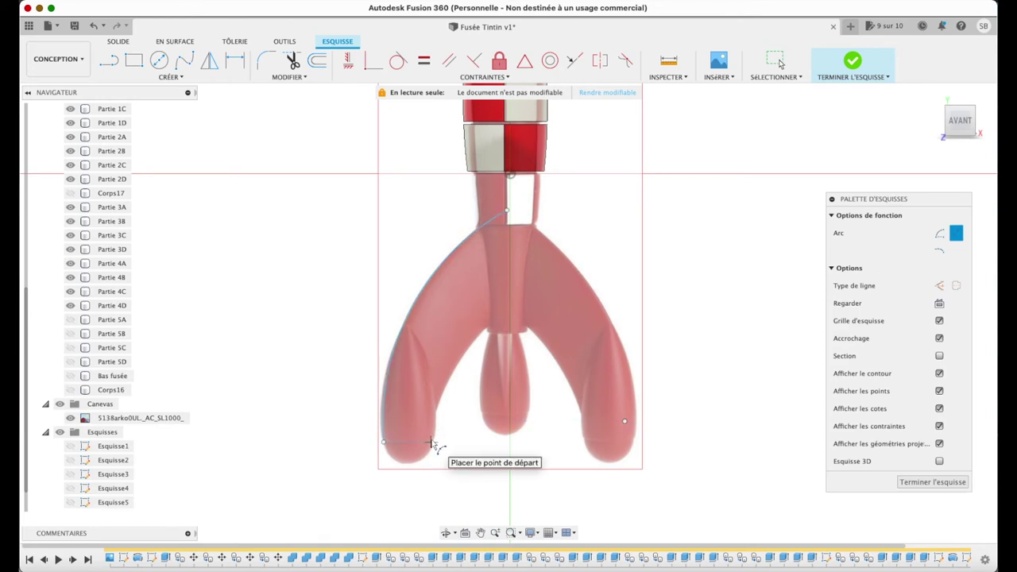
left_click(488, 328)
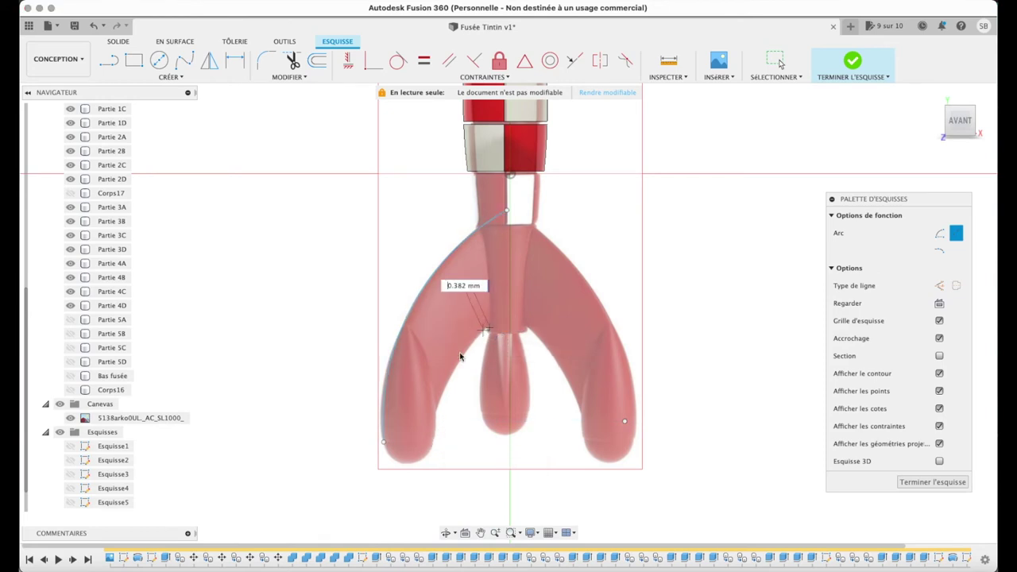
left_click(434, 443)
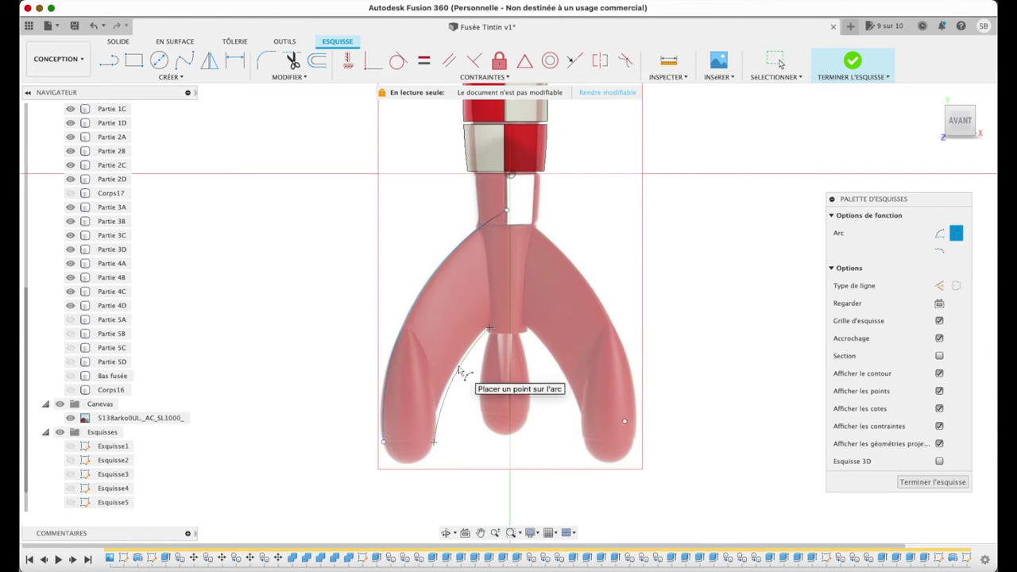
key("Escape")
- Draw the fin's inner arc along its inner edge and a short arc across the fin tip
left_click(169, 77)
mouse_move(115, 127)
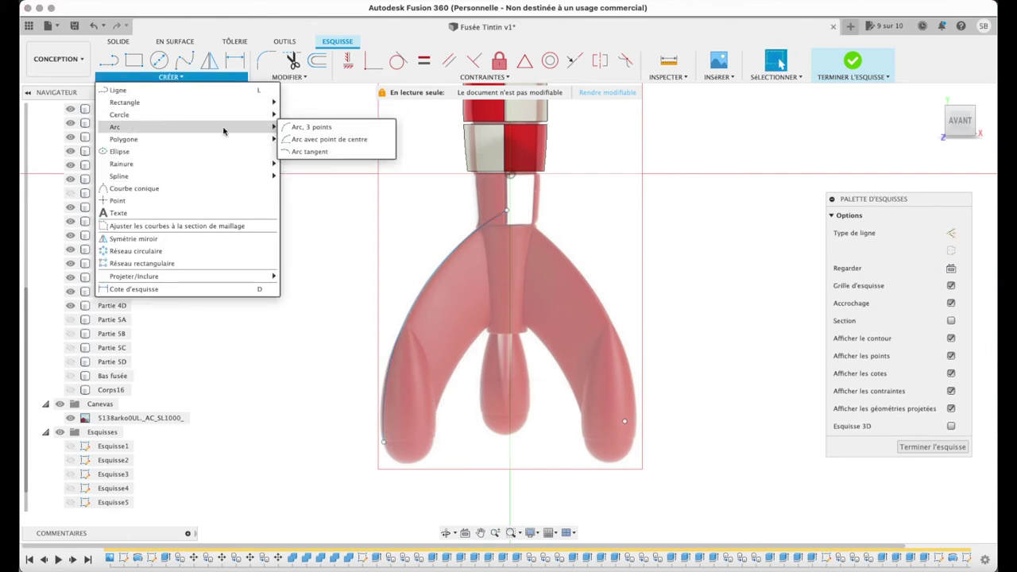
left_click(326, 128)
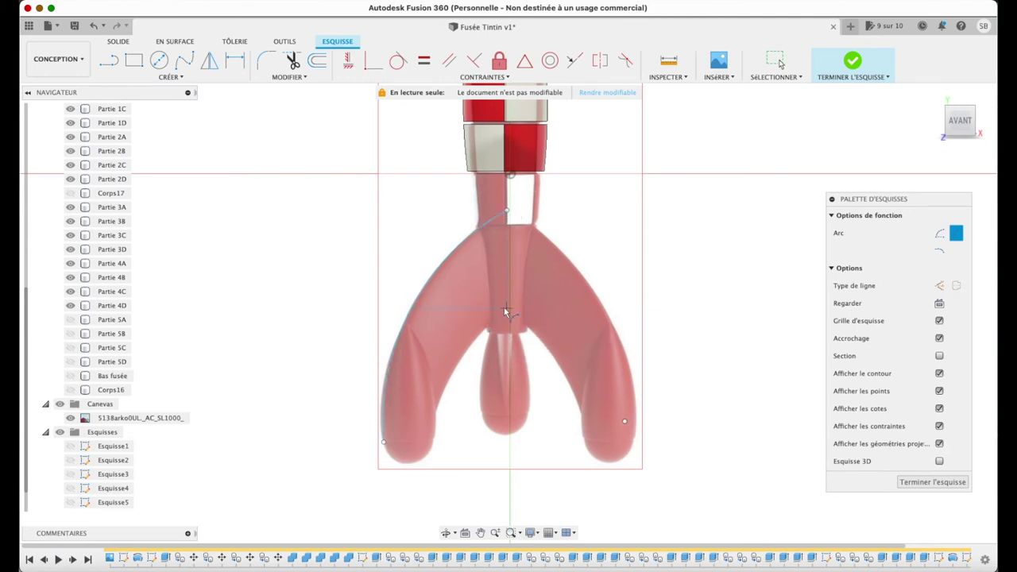
left_click(506, 316)
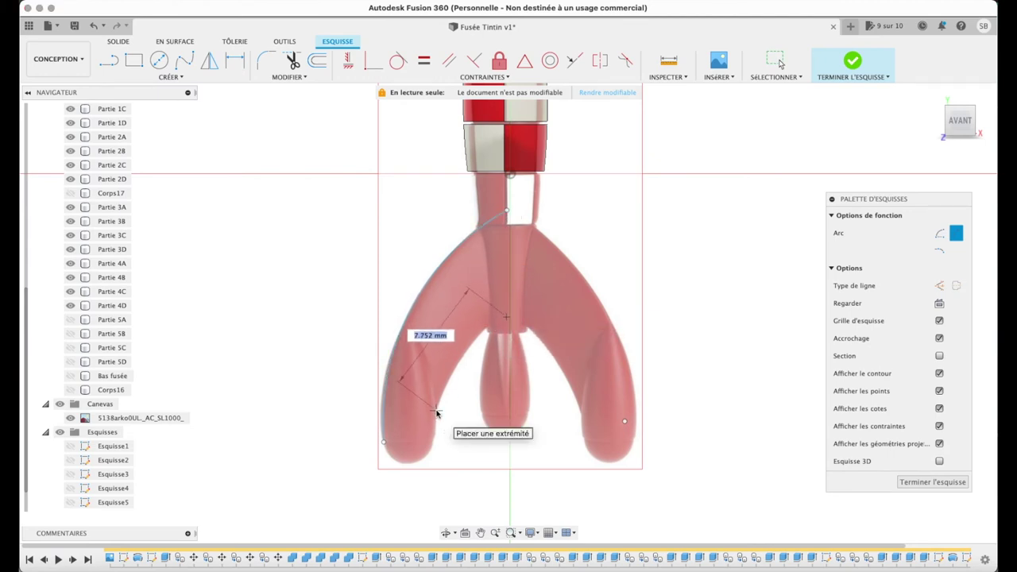
left_click(436, 411)
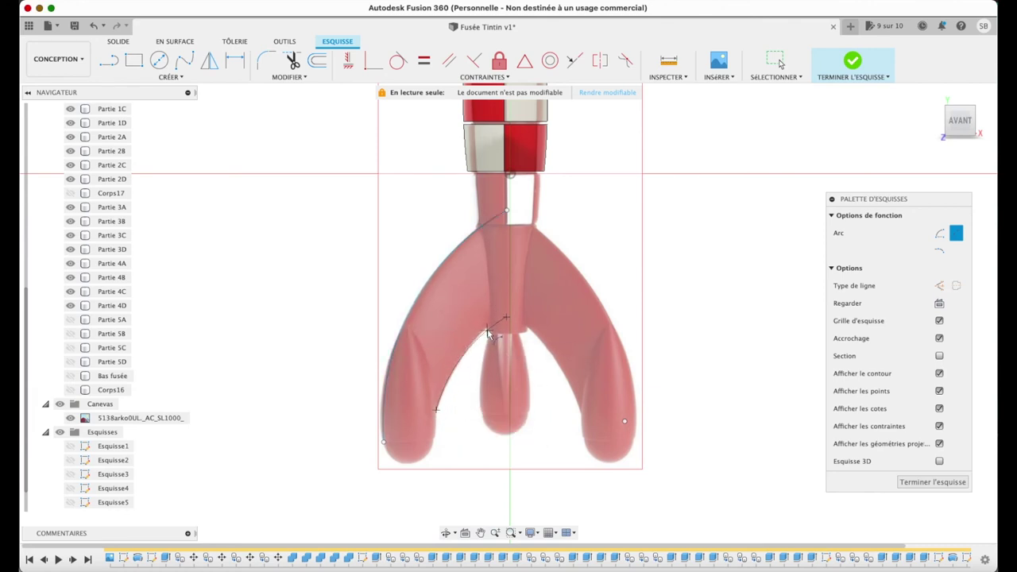
left_click(489, 329)
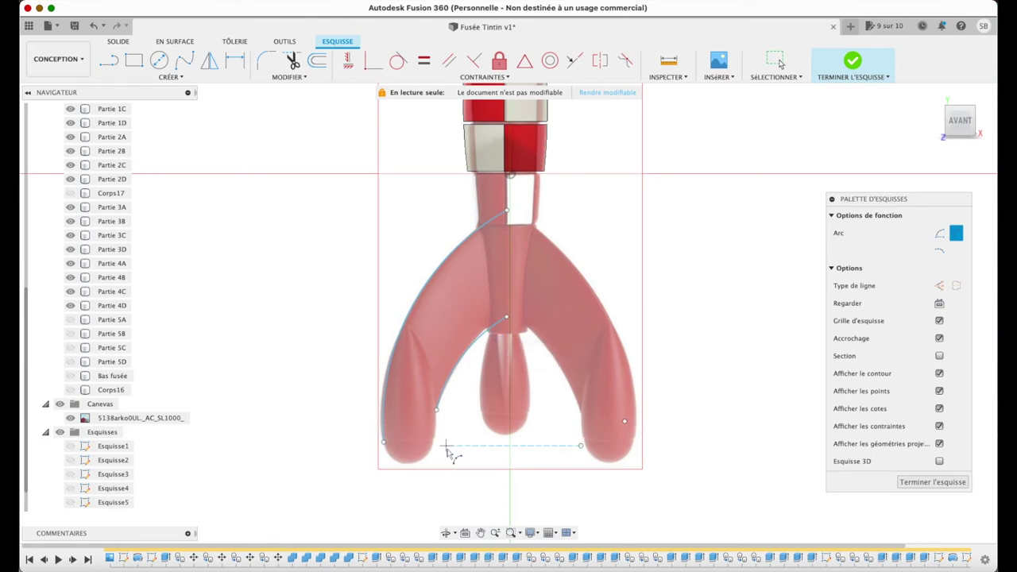
left_click(436, 410)
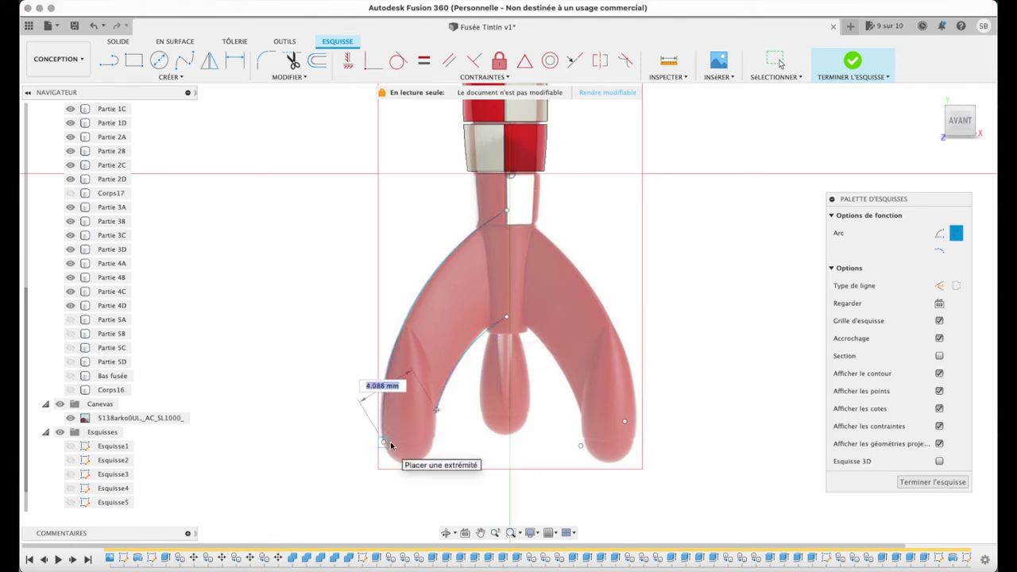
left_click(430, 445)
left_click(434, 431)
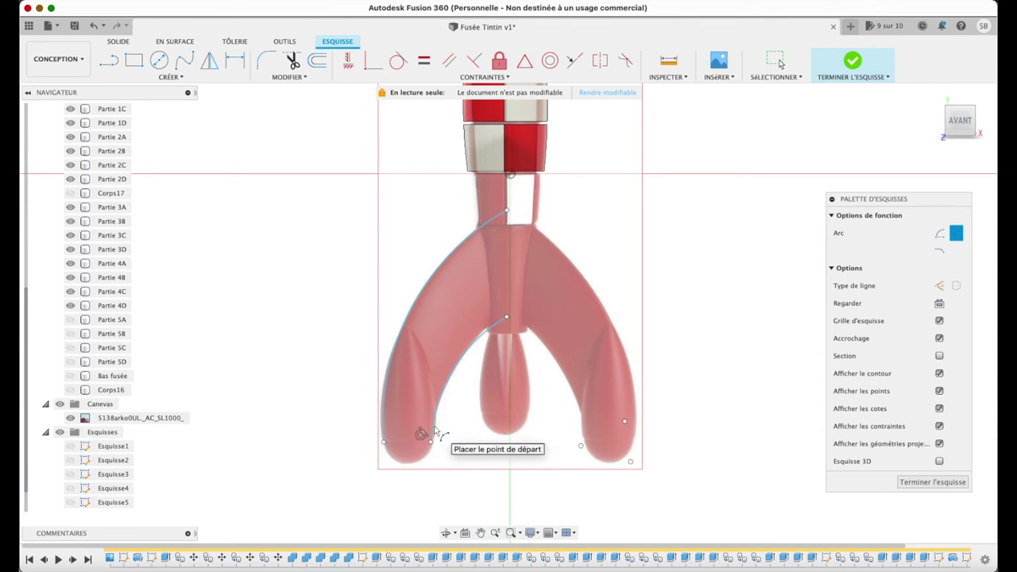
- Close the fin outline with a centre-axis line and a bottom line, then select the profile
left_click(109, 61)
left_click(506, 211)
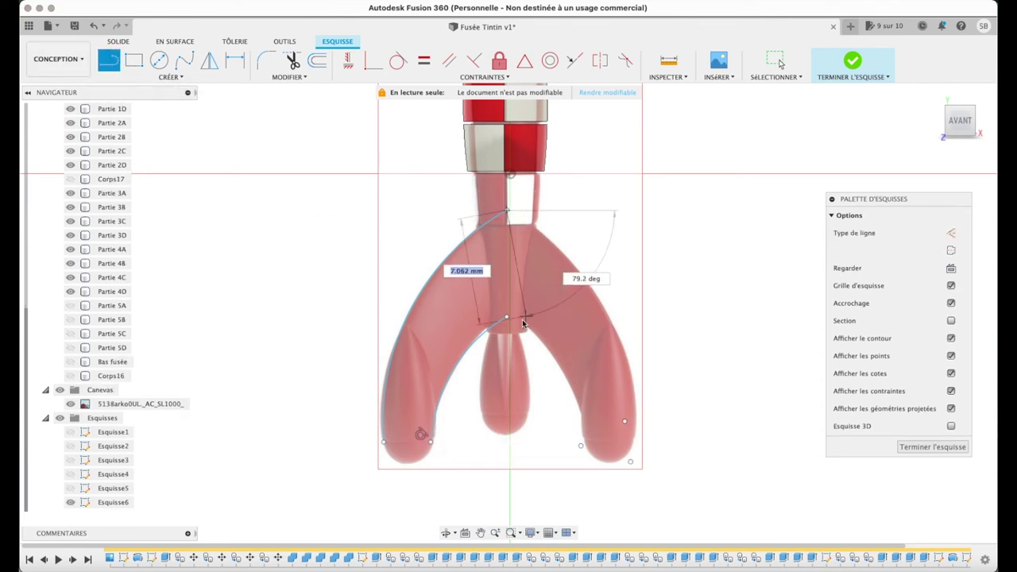
left_click(509, 320)
left_click(431, 442)
left_click(384, 442)
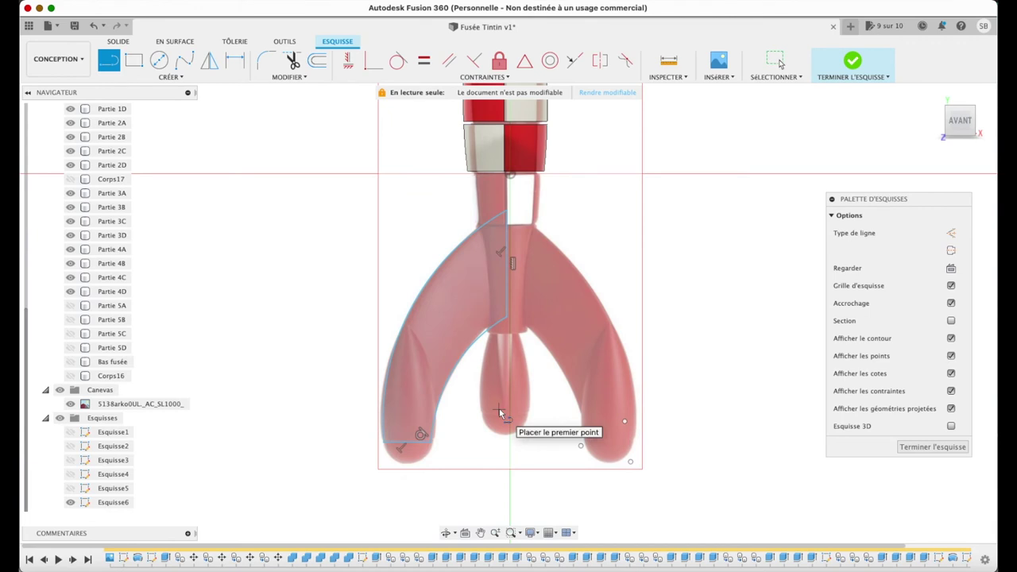
key("Escape")
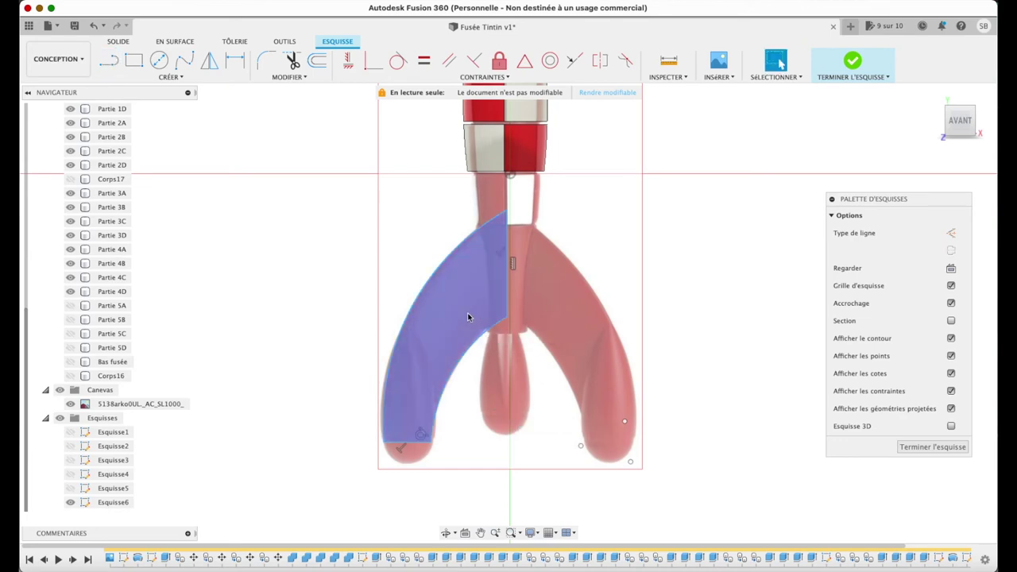
left_click(468, 316)
- Extrude the fin profile 1 mm into a new body
key("e")
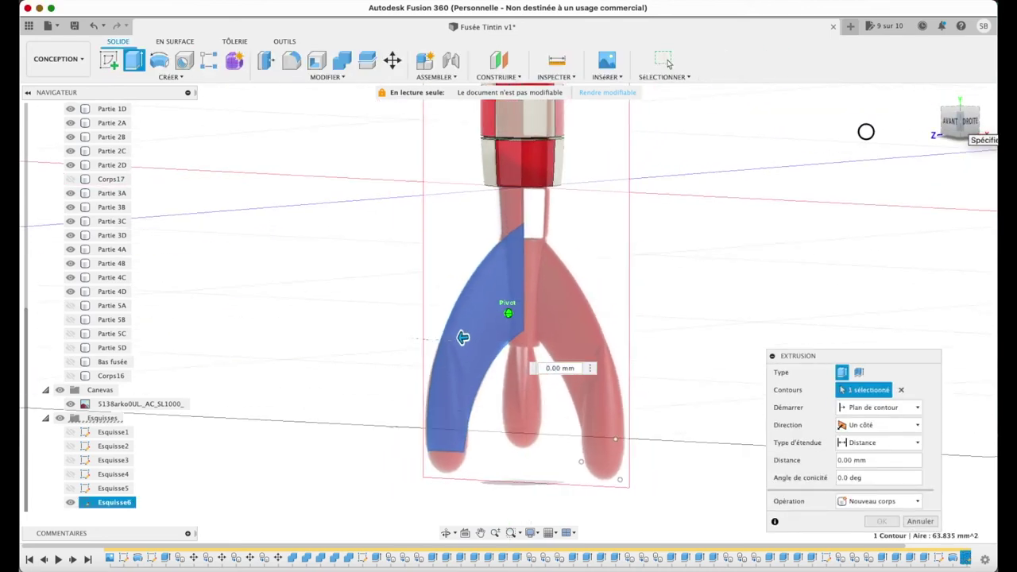
middle_click_drag(866, 131, 848, 132, "shift")
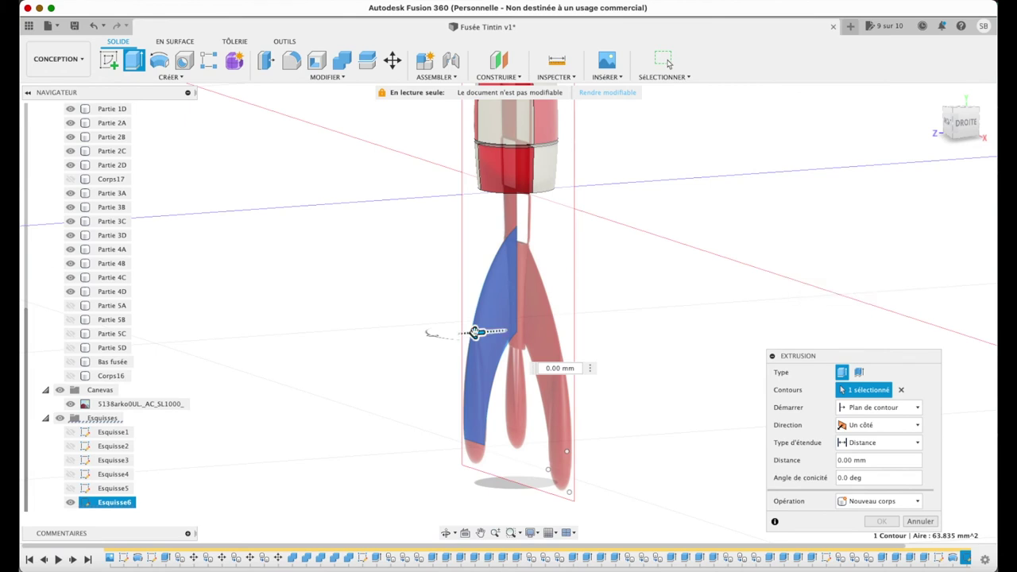
left_click_drag(475, 332, 467, 334)
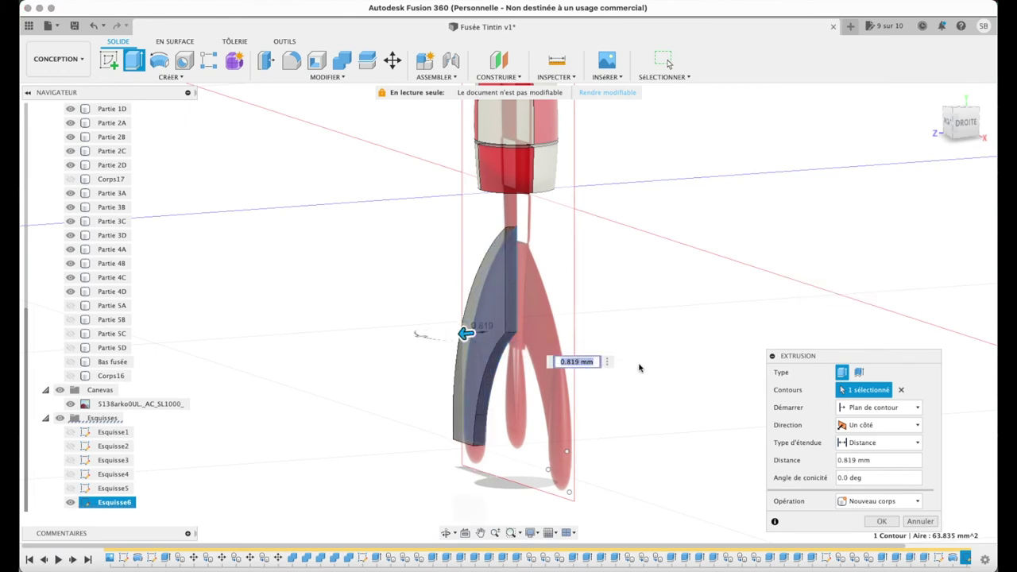
type("1")
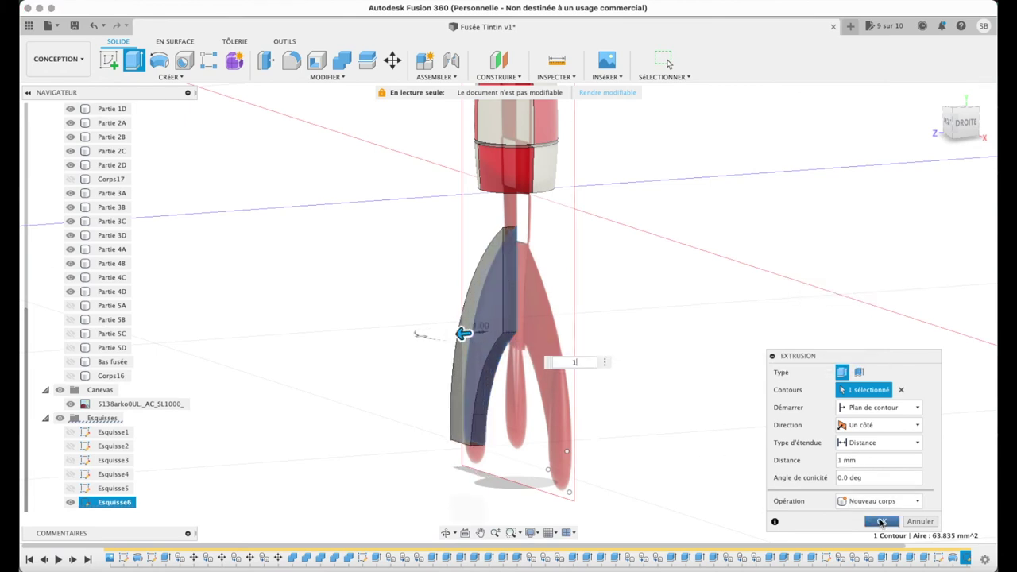
left_click(881, 522)
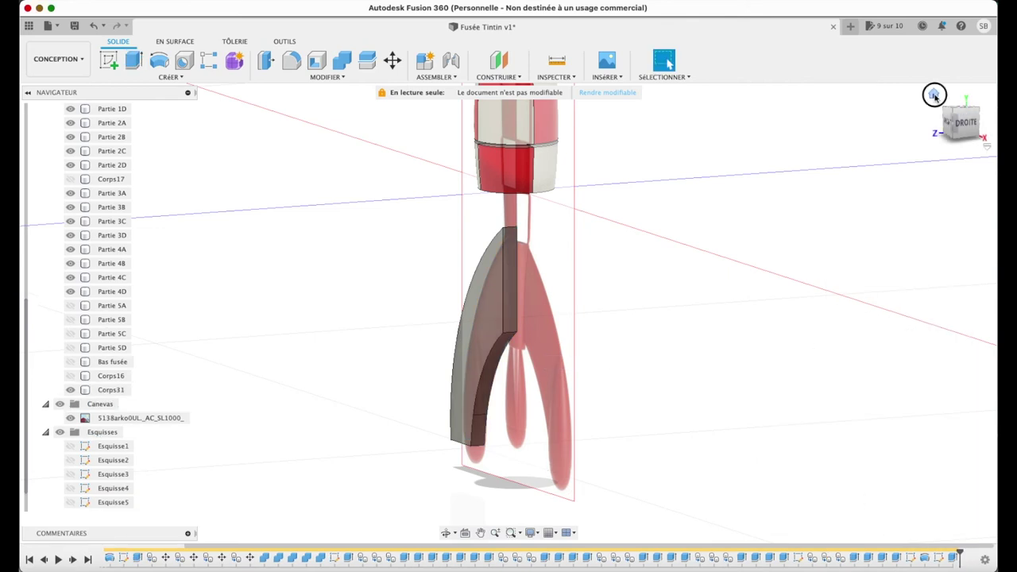
- Switch to the top (HAUT) view and begin renaming the new Corps31 body
left_click(935, 94)
left_click(960, 114)
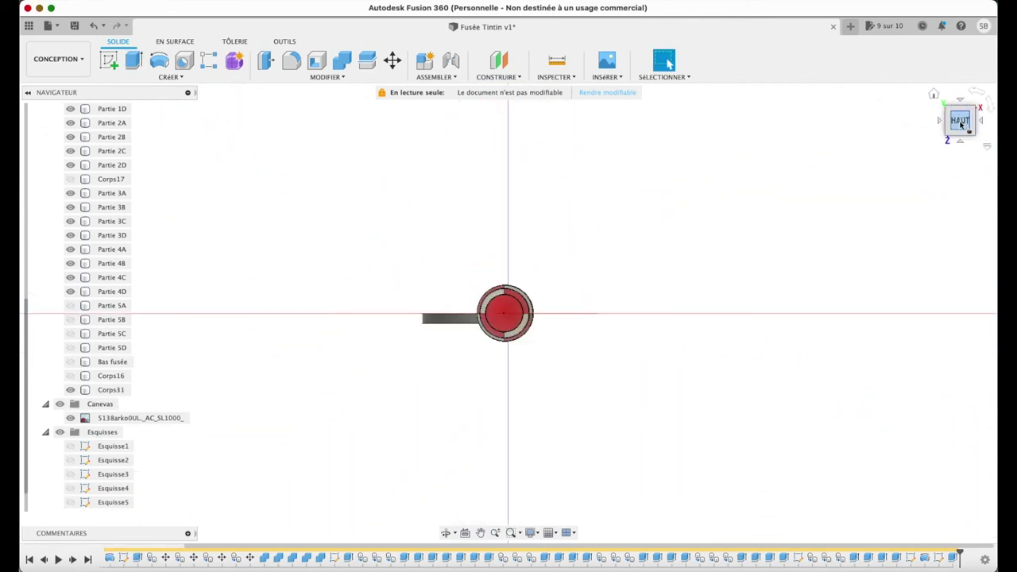
left_click(934, 95)
left_click(959, 119)
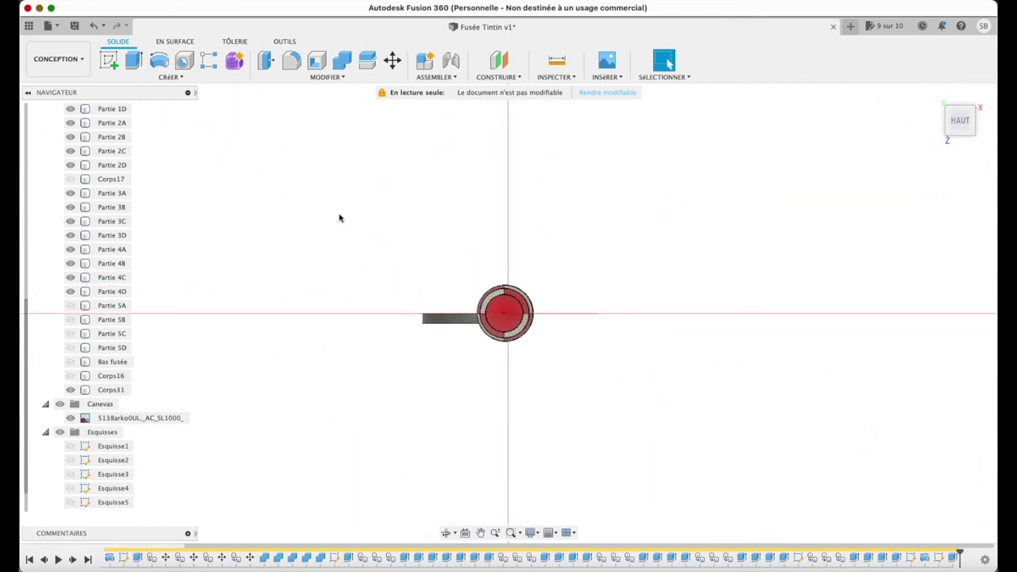
double_click(119, 390)
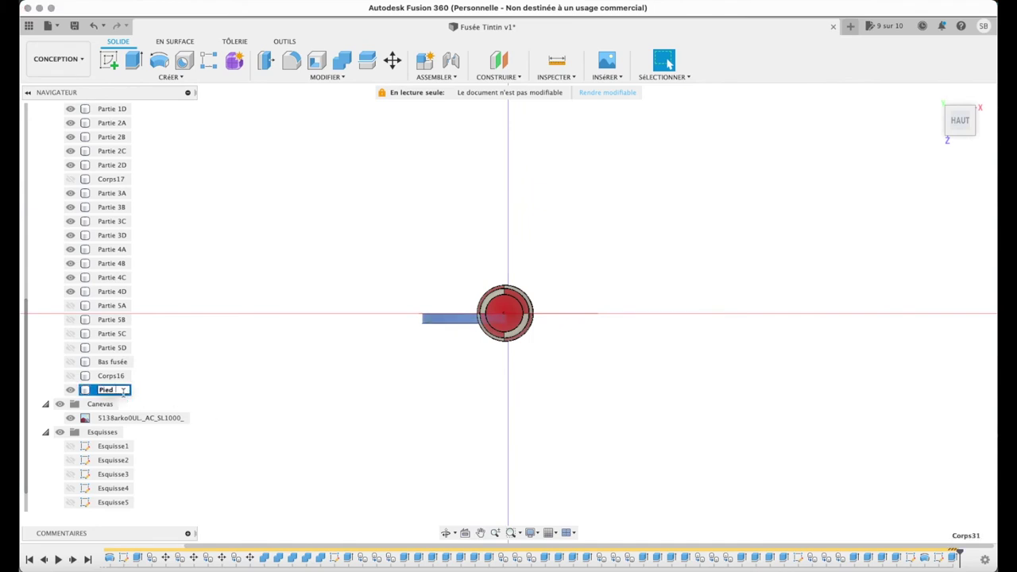
- Rename the fin body to Pied A and paste a copy of it
type(" A")
key("Return")
key("ctrl+c")
key("ctrl+v")
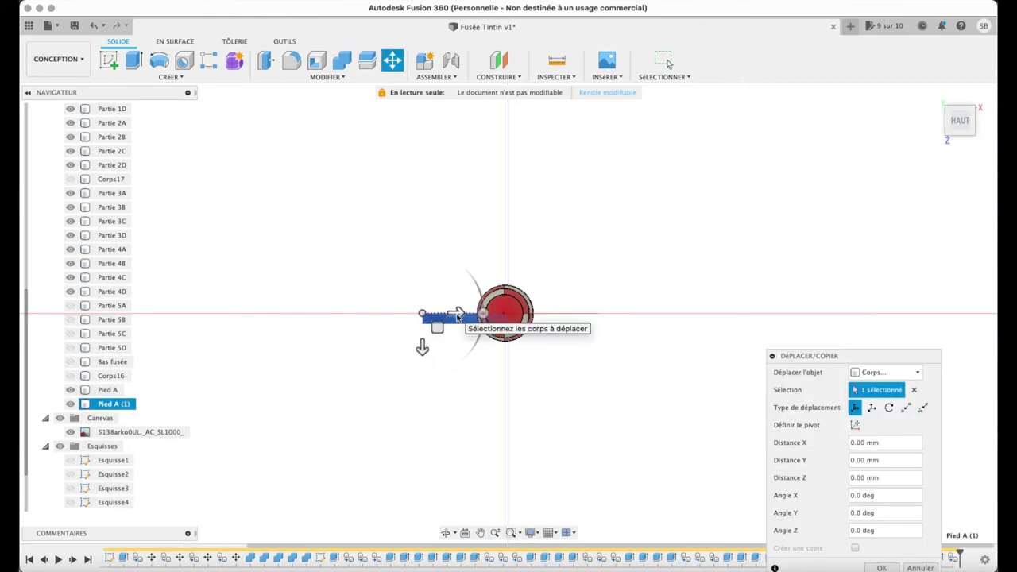
- Drag the copied fin Pied A (1) along X to the rocket's opposite side
mouse_move(457, 317)
left_mouse_down()
mouse_move(435, 318)
mouse_move(561, 315)
mouse_move(509, 256)
mouse_move(445, 283)
mouse_move(427, 313)
mouse_move(438, 313)
left_mouse_up()
mouse_move(518, 320)
left_mouse_down()
mouse_move(579, 277)
mouse_move(582, 288)
left_mouse_up()
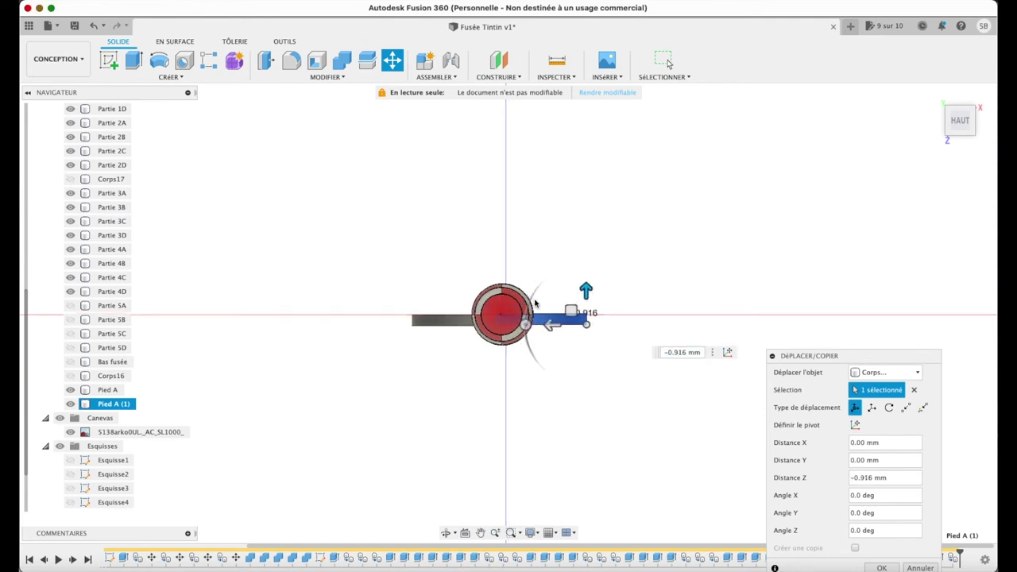
scroll(548, 301, "up", 5)
mouse_move(688, 399)
left_mouse_down()
mouse_move(649, 408)
mouse_move(595, 394)
mouse_move(616, 373)
mouse_move(278, 403)
left_mouse_up()
scroll(275, 403, "up", 3)
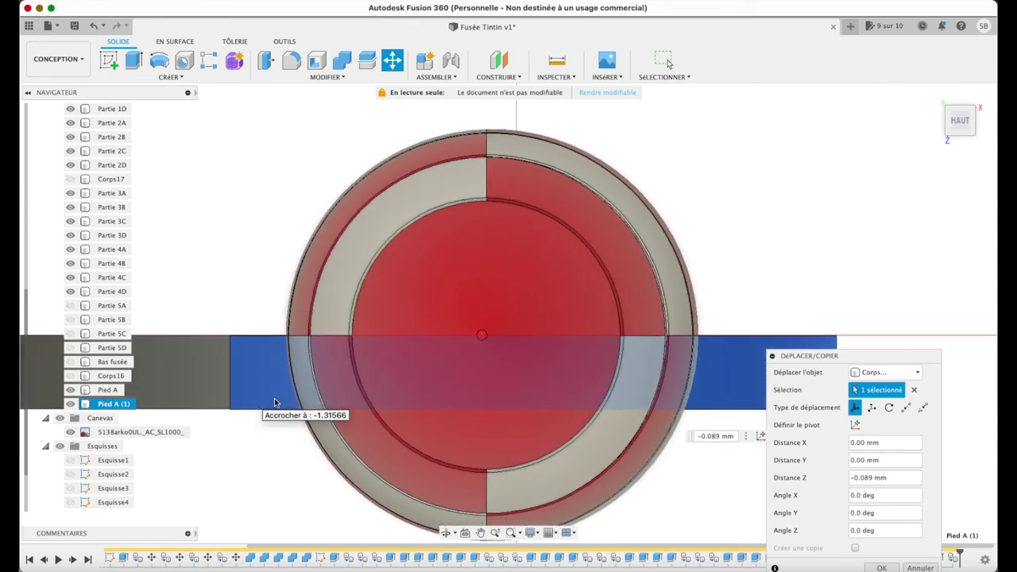
left_click_drag(803, 355, 885, 298)
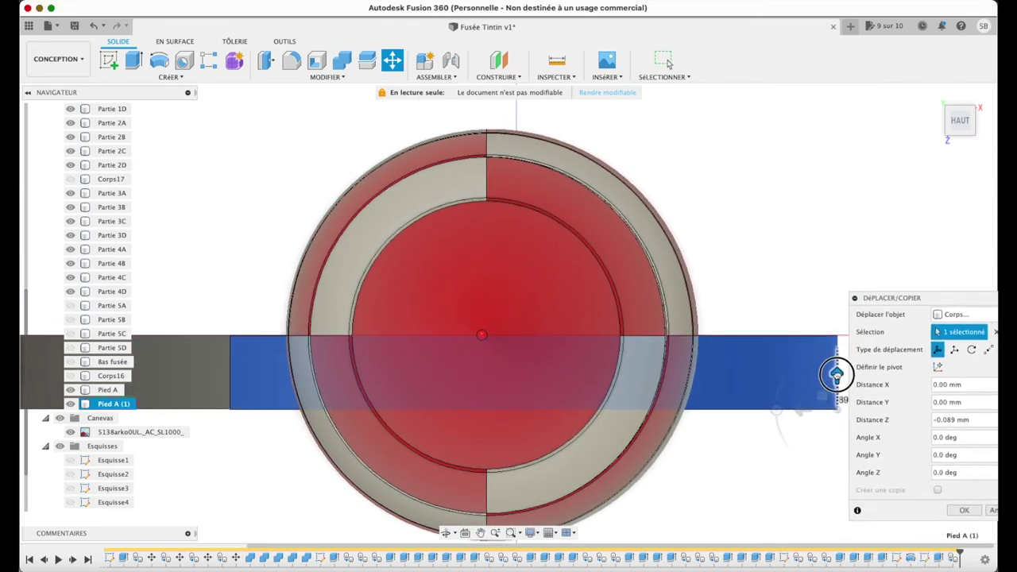
left_click_drag(836, 373, 837, 375)
scroll(838, 375, "down", 3)
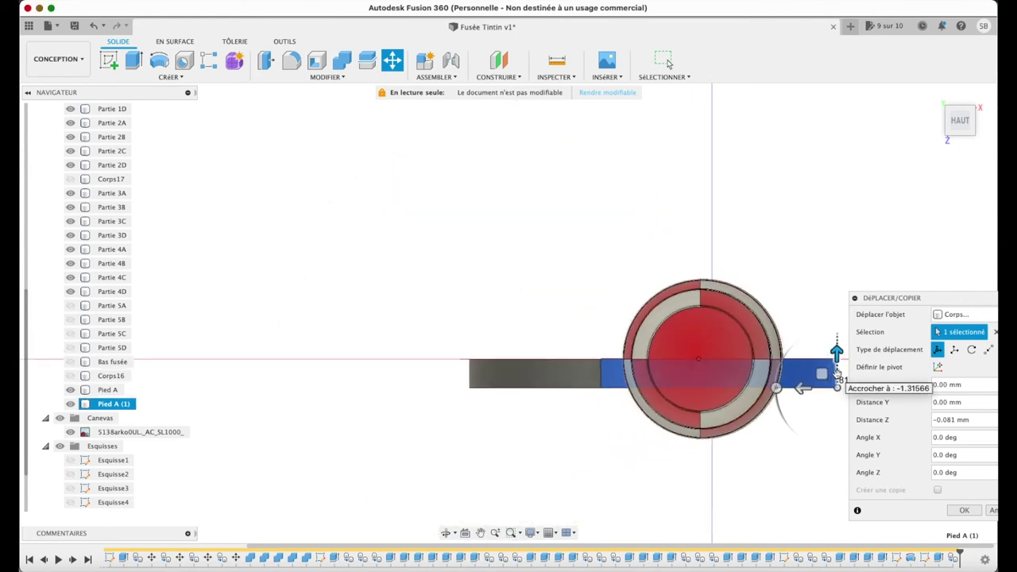
scroll(472, 466, "right", 3)
scroll(545, 461, "right", 3)
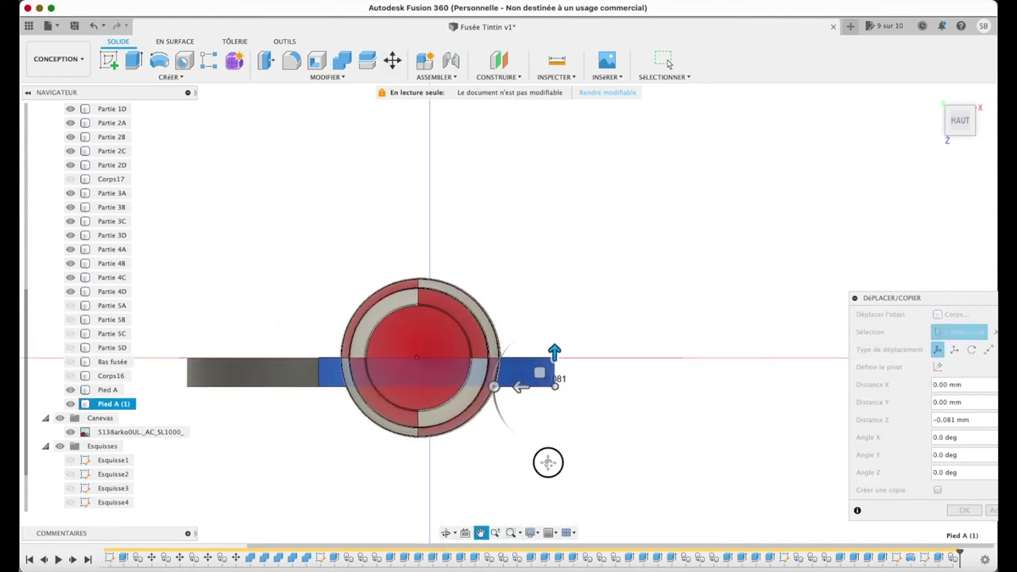
left_click_drag(520, 389, 672, 399)
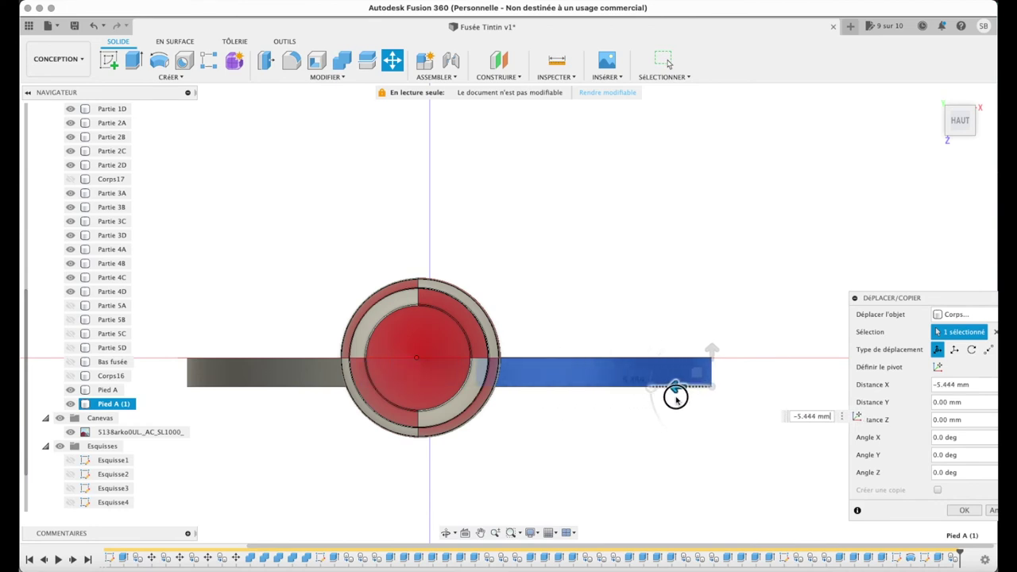
key("Return")
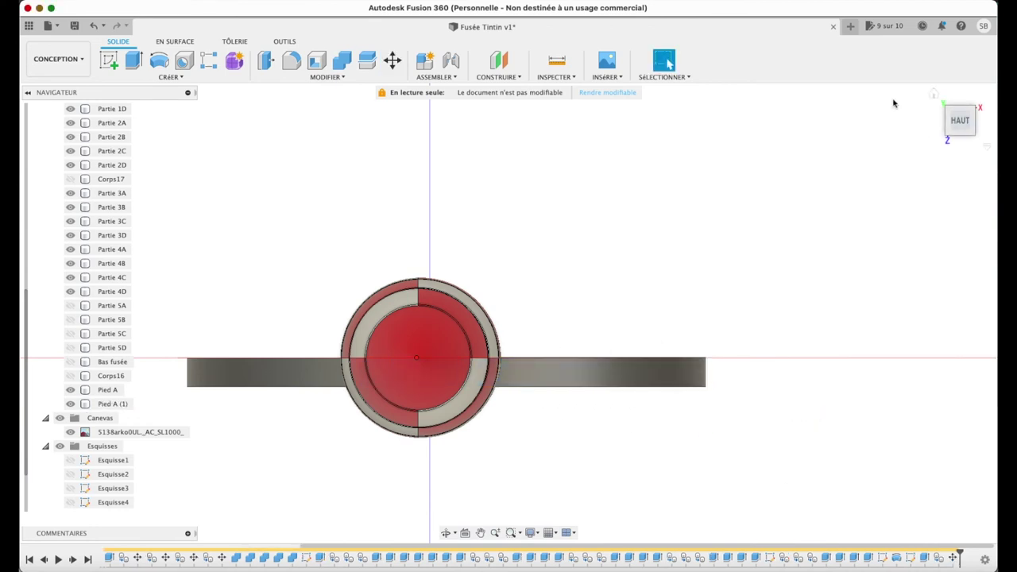
- Move Pied A (1) −1.617 mm along X so both fins meet under the rocket's centre
left_click(934, 95)
left_click(949, 126)
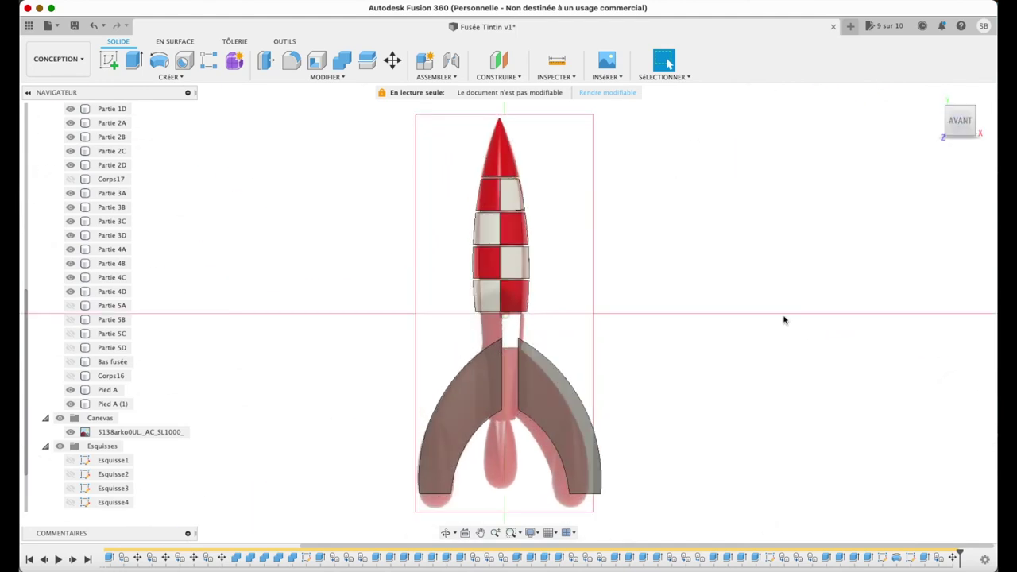
left_click(117, 404)
key("m")
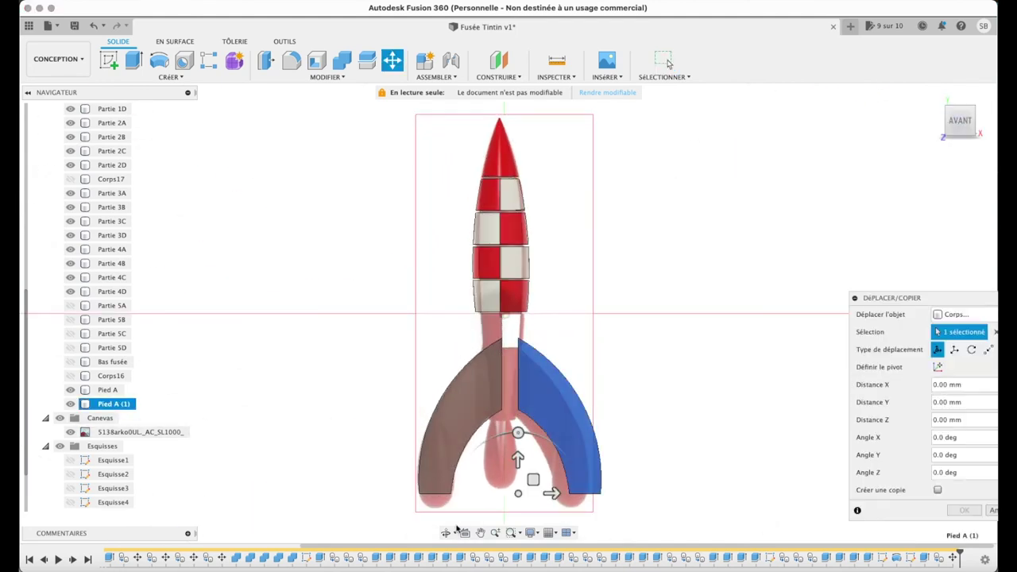
left_click_drag(554, 493, 536, 494)
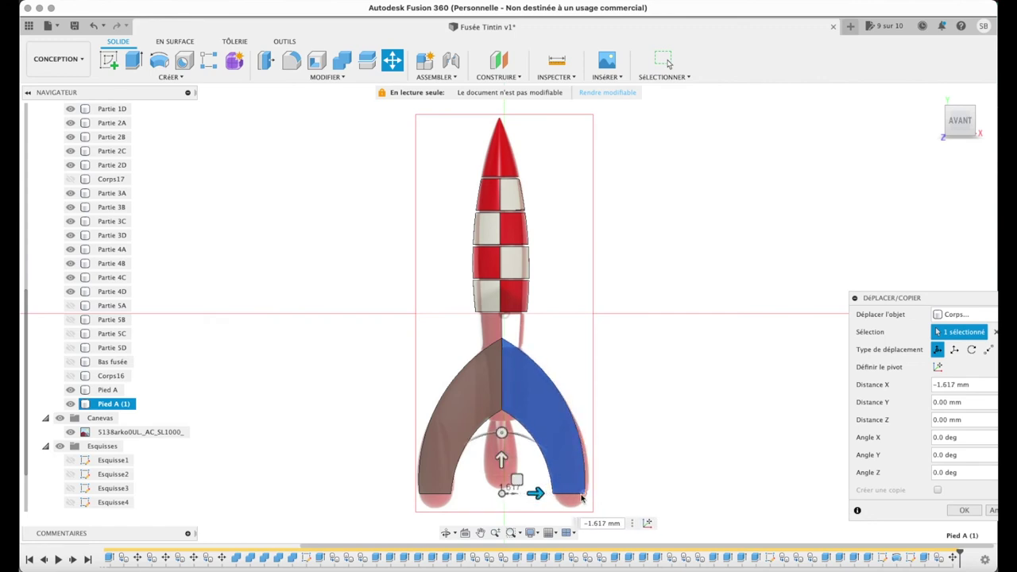
left_click(993, 511)
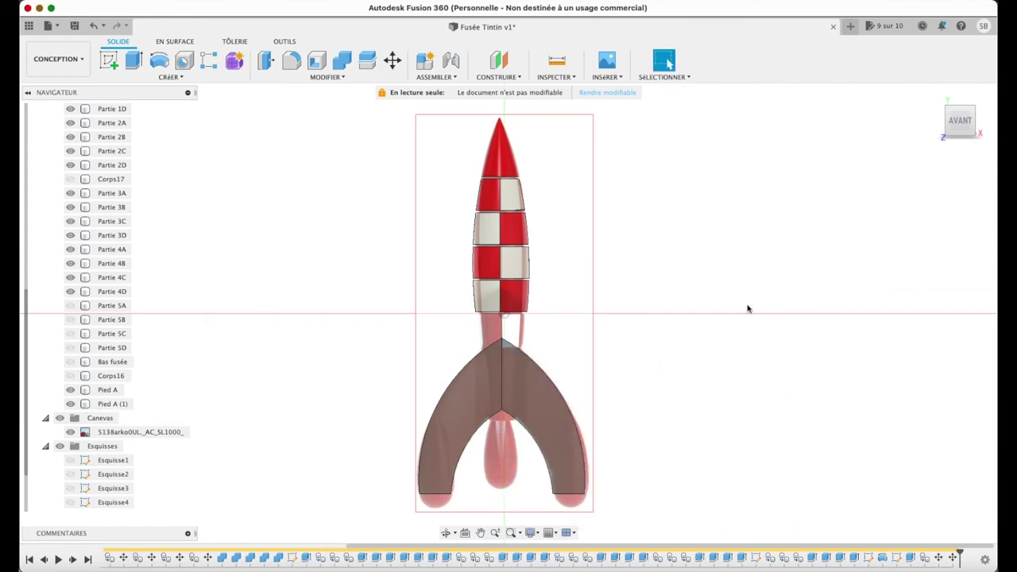
left_click(961, 106)
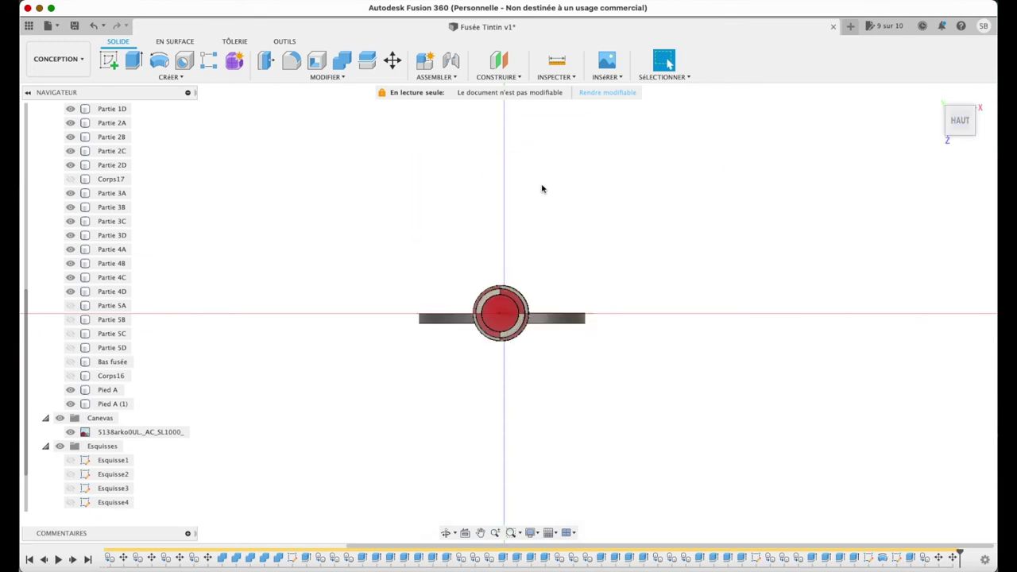
left_click(120, 405)
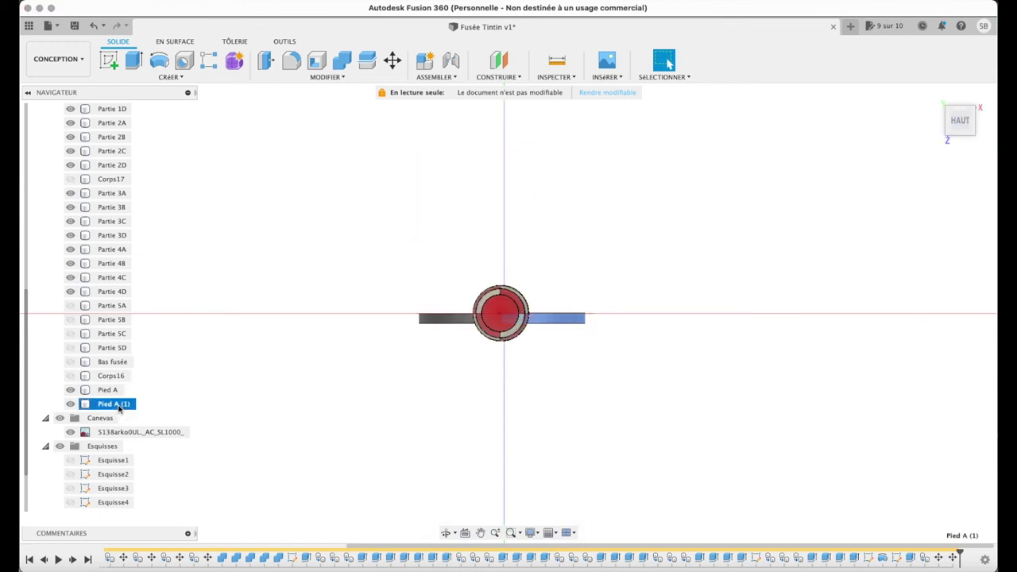
- Paste a copy of Pied A (1) and rotate it 90° to stand perpendicular
key("super+c")
key("super+v")
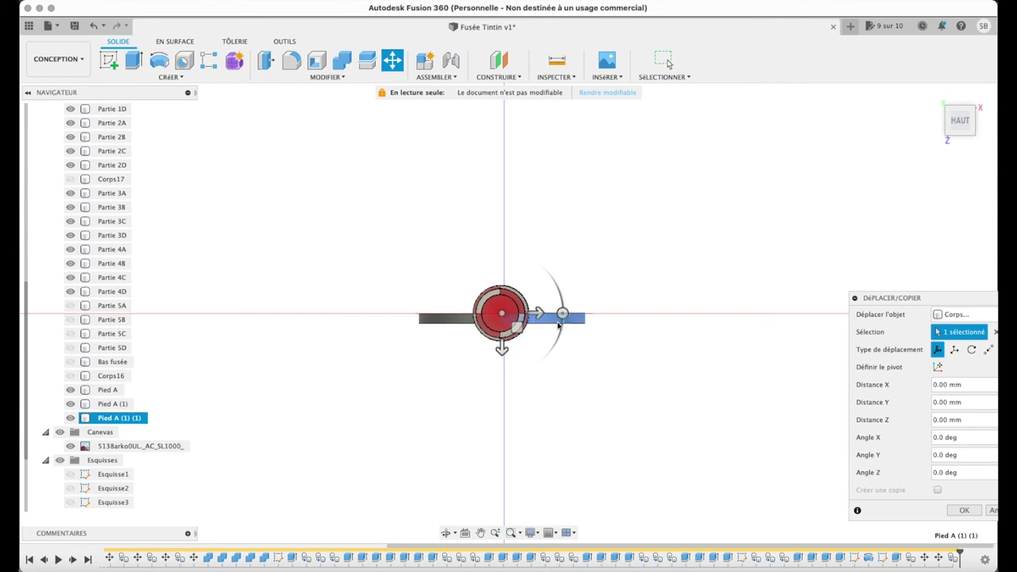
left_click_drag(558, 323, 501, 253)
left_click_drag(537, 315, 530, 313)
left_click(957, 511)
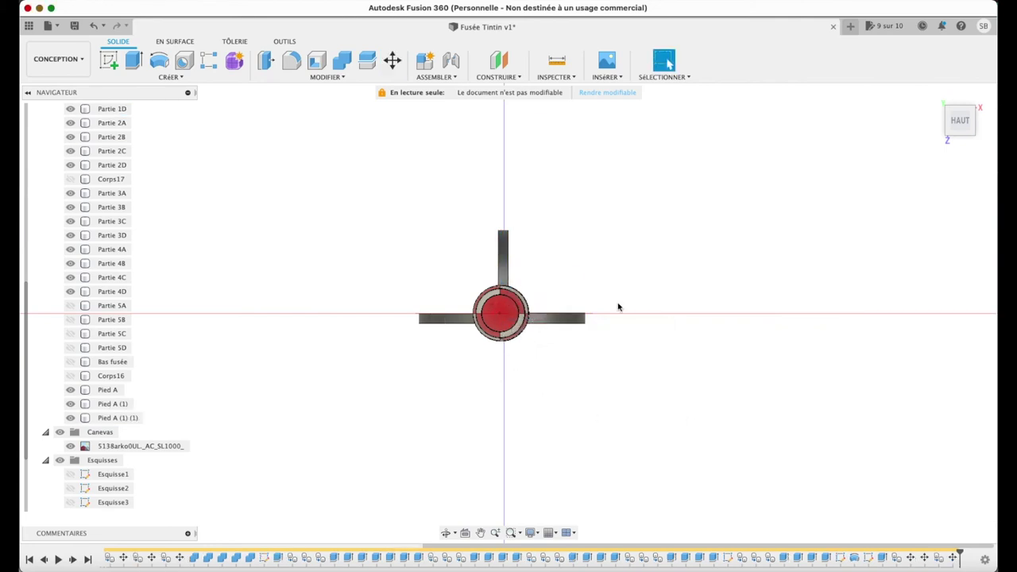
left_click(934, 95)
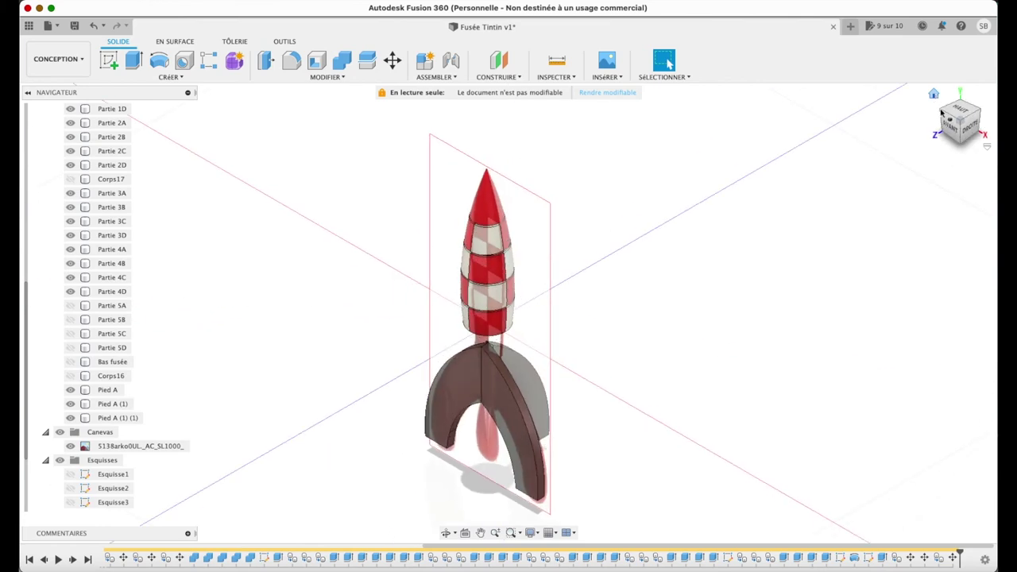
left_click(963, 126)
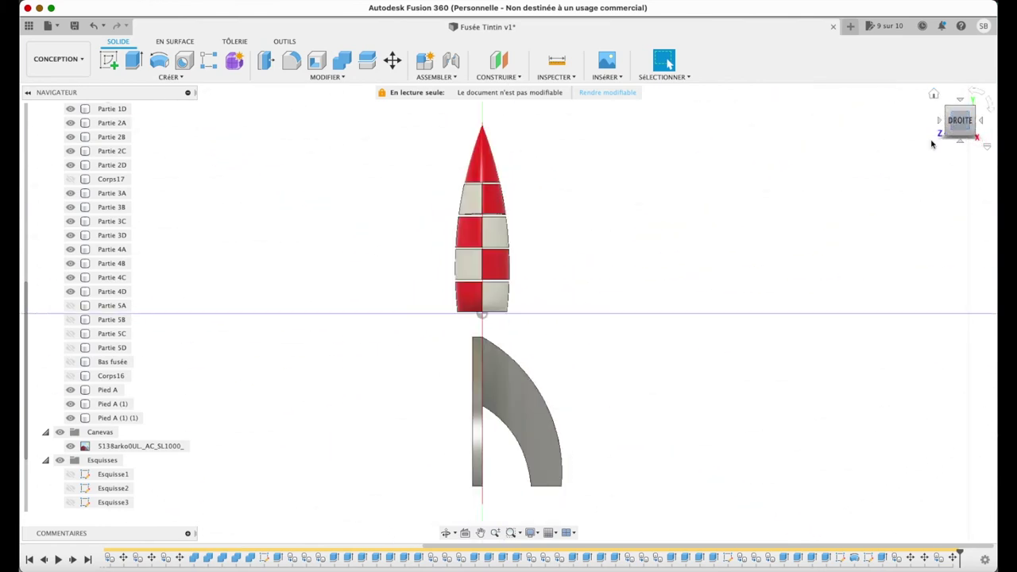
- Nudge the copy Pied A (1) (1) along Z and vertically to align it
left_click(131, 418)
key("m")
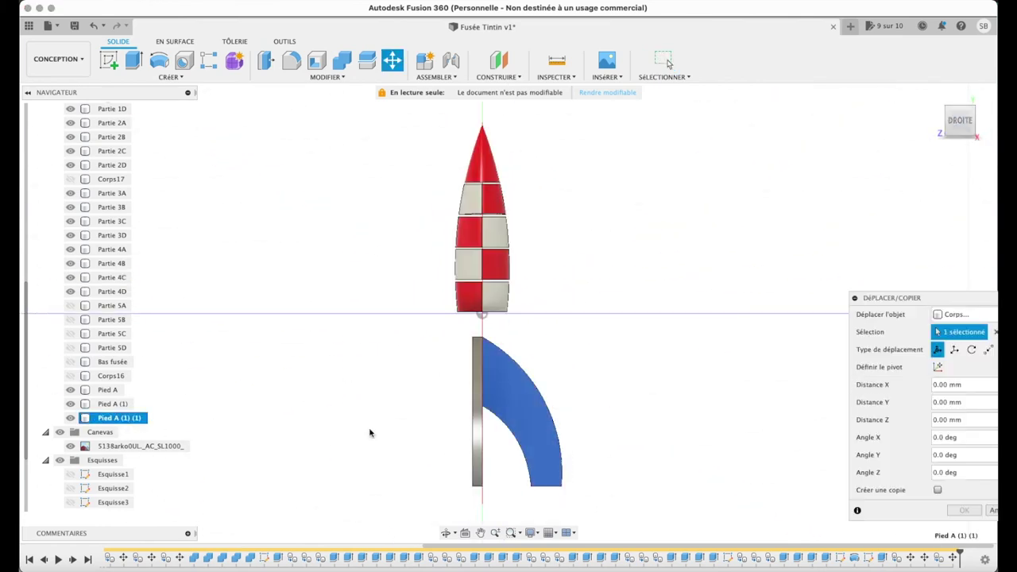
left_click_drag(534, 485, 528, 488)
left_click_drag(560, 457, 561, 450)
left_click_drag(518, 484, 527, 490)
scroll(470, 363, "up", 5)
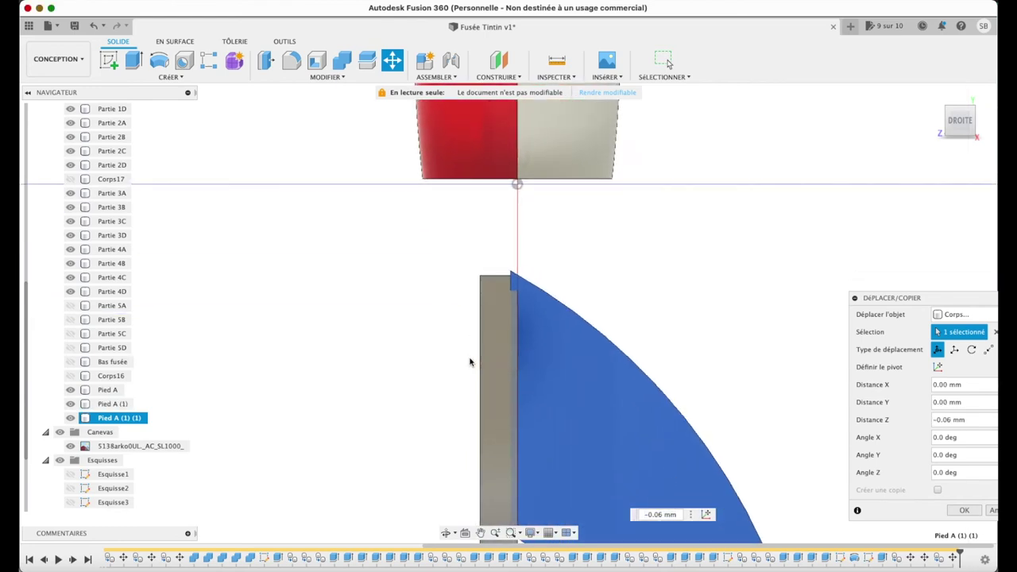
scroll(470, 363, "down", 4)
left_click_drag(599, 506, 599, 509)
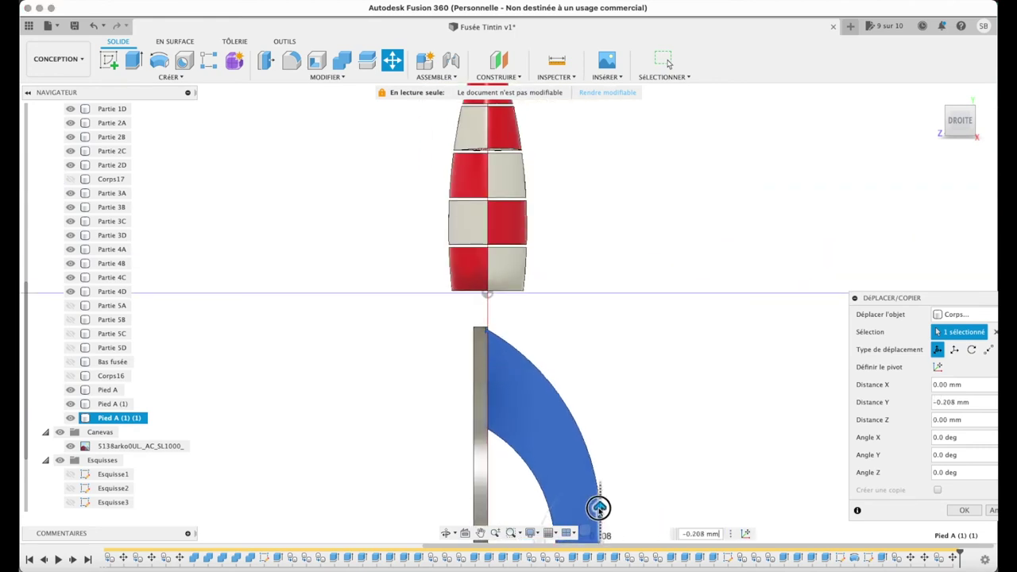
left_click(963, 510)
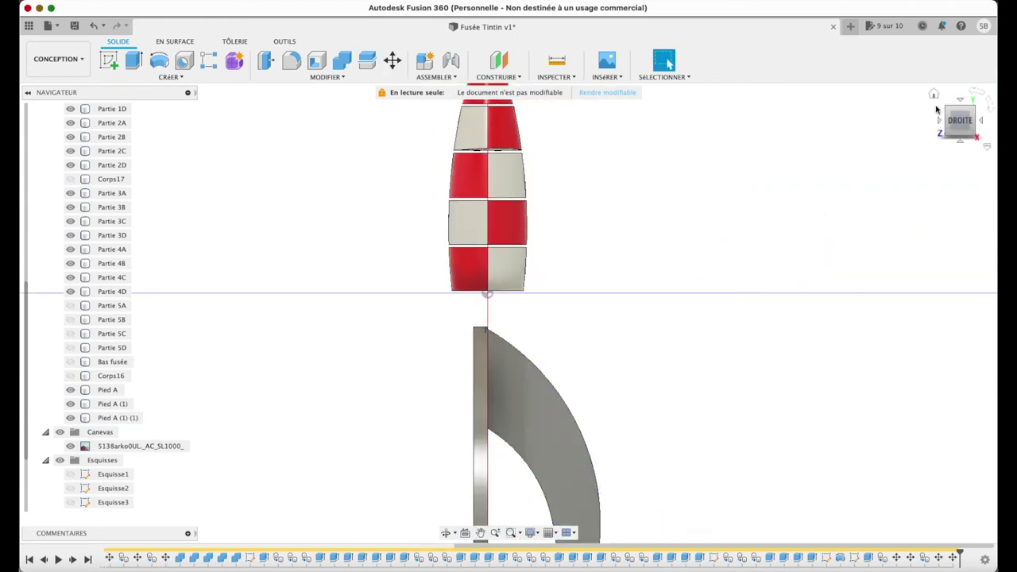
- Orbit and view the three fins from above to check their layout
left_click(935, 95)
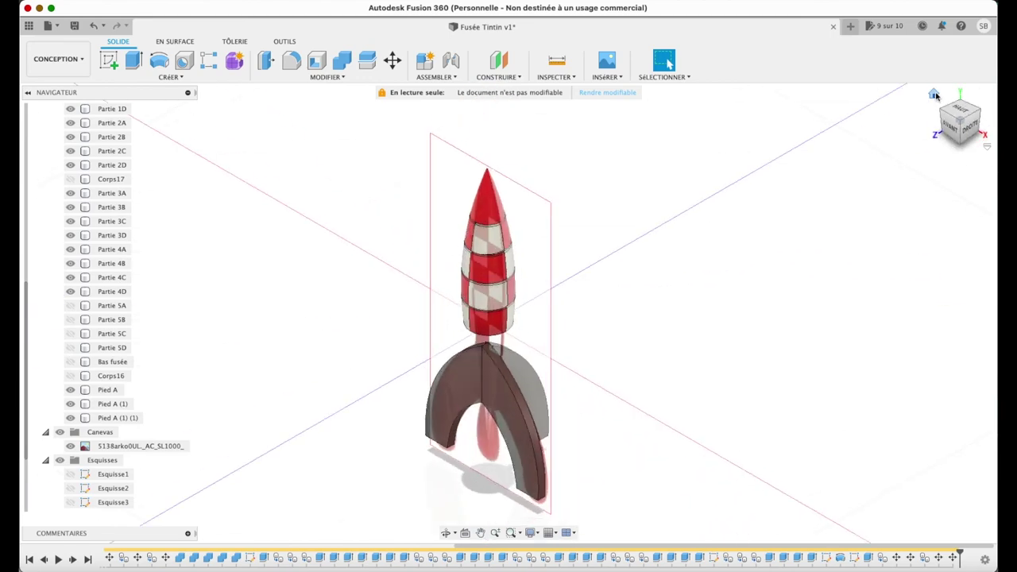
mouse_move(942, 119)
left_mouse_down()
mouse_move(674, 76)
mouse_move(668, 65)
left_mouse_up()
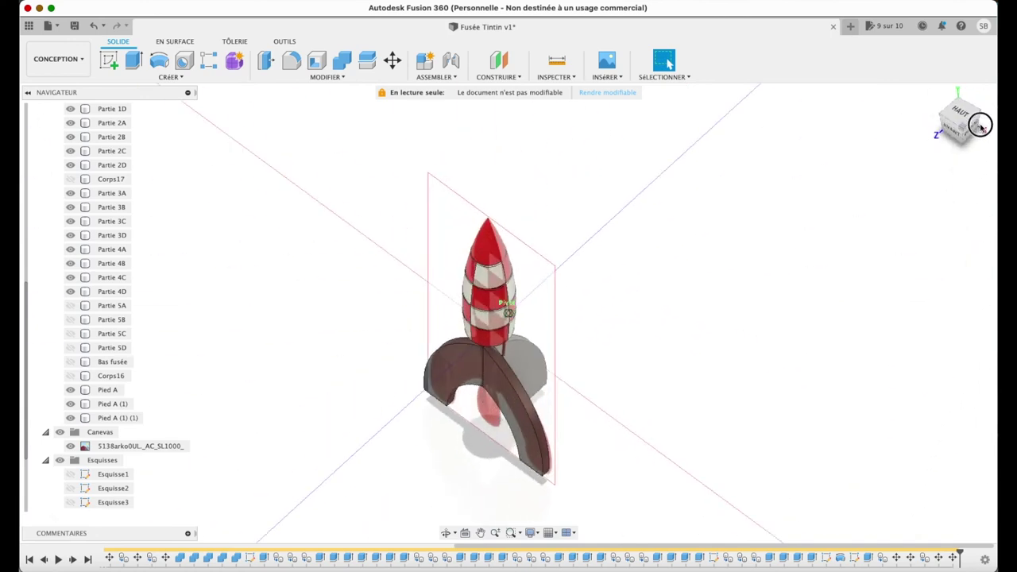
left_click(960, 108)
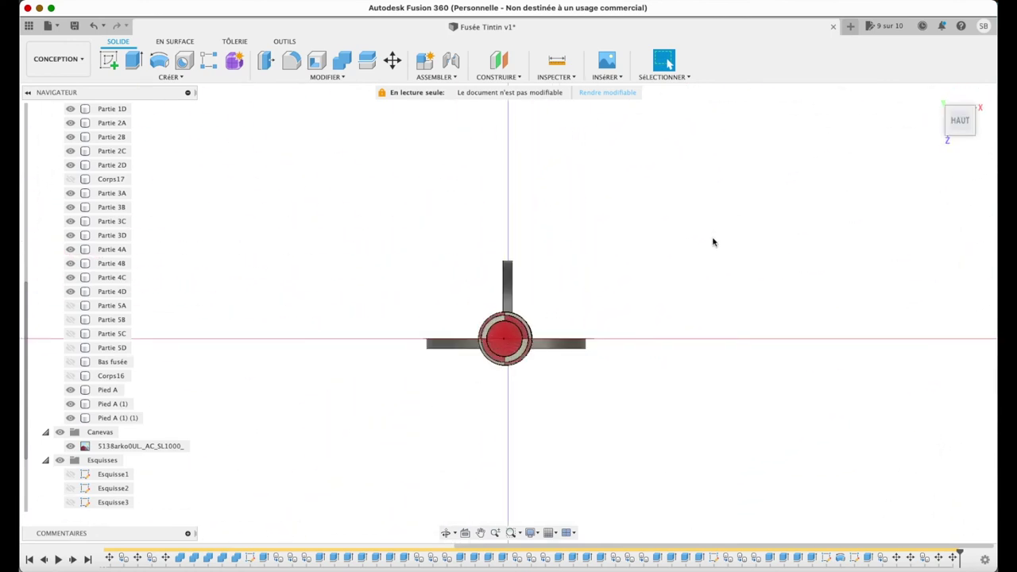
left_click(119, 404)
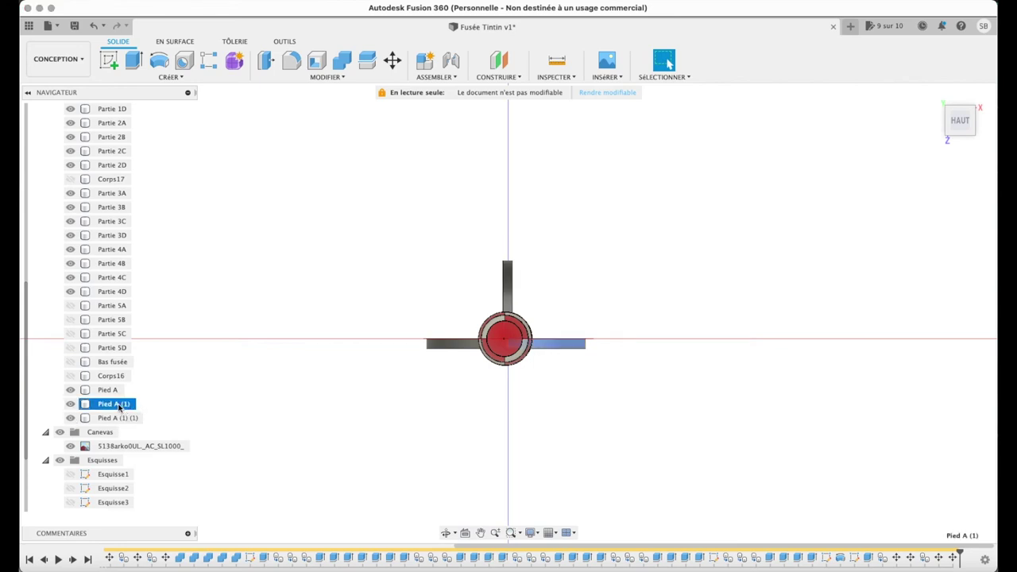
- Rotate the right fin Pied A (1) by -30° around the body
key("m")
left_click_drag(566, 339, 552, 367)
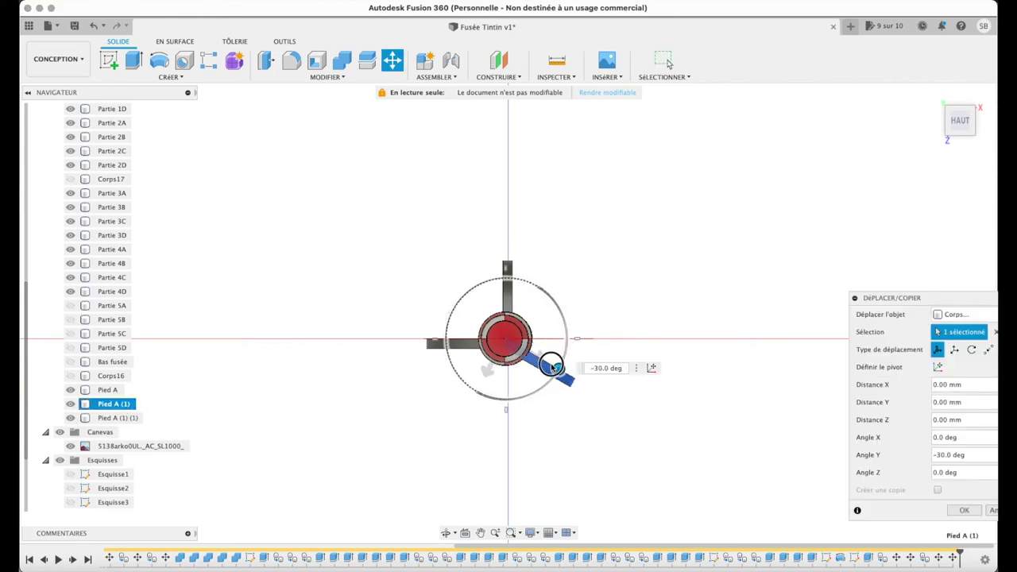
left_click(957, 512)
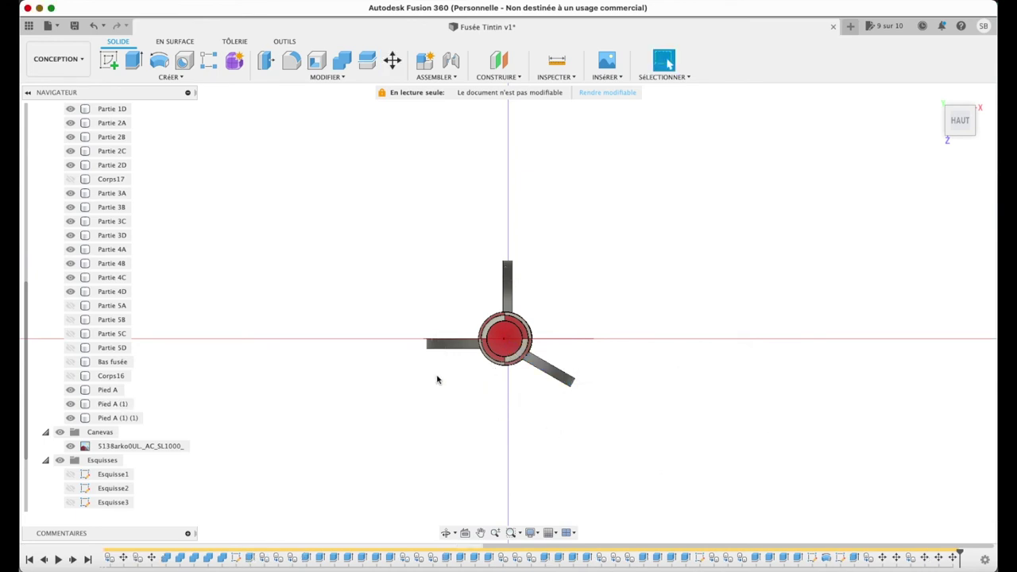
- Rotate Pied A by 30° and slide it along X against the body
left_click(91, 391)
key("m")
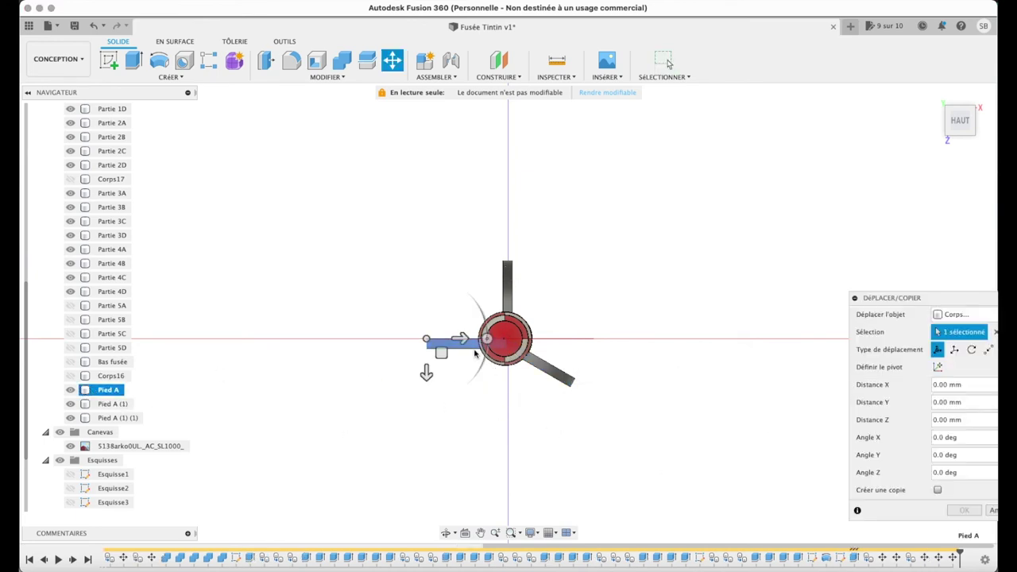
left_click(484, 343)
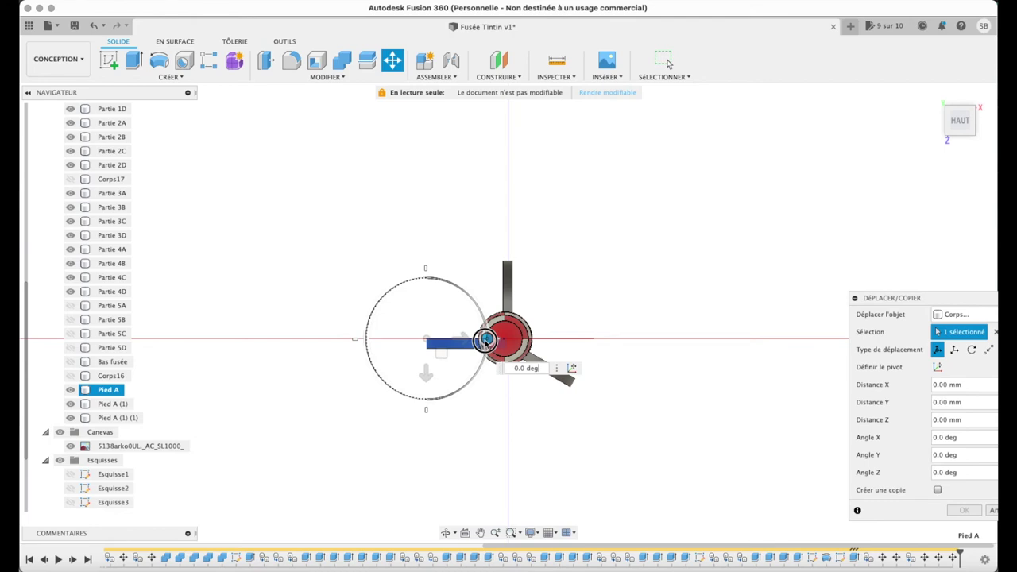
left_click_drag(484, 343, 478, 309)
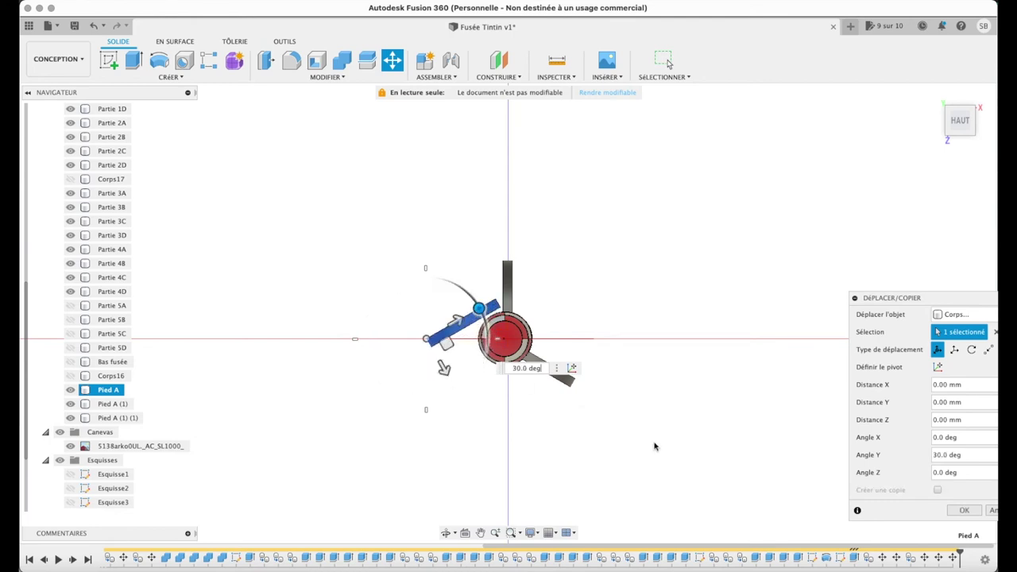
left_click_drag(443, 371, 459, 408)
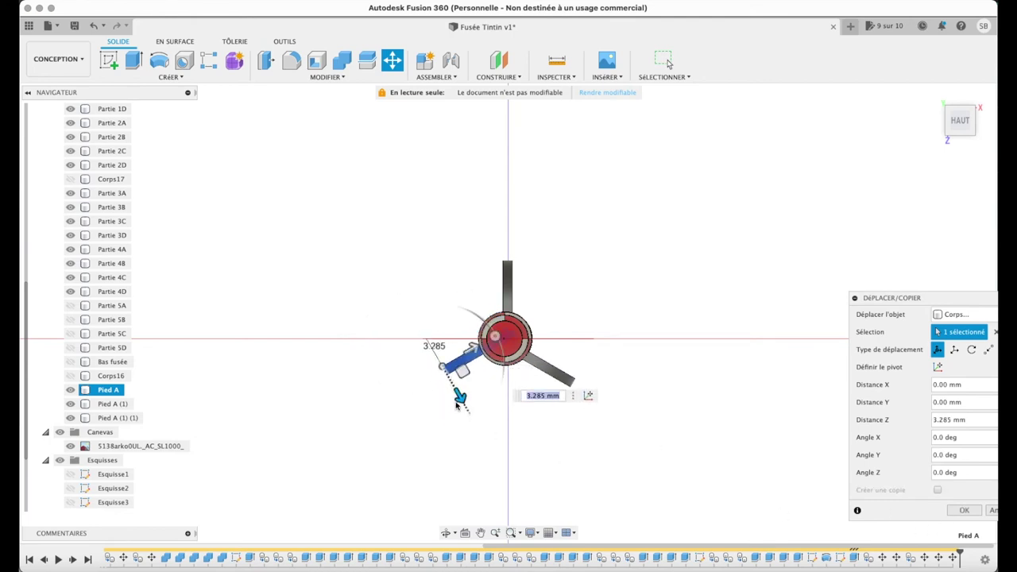
left_click_drag(453, 360, 449, 385)
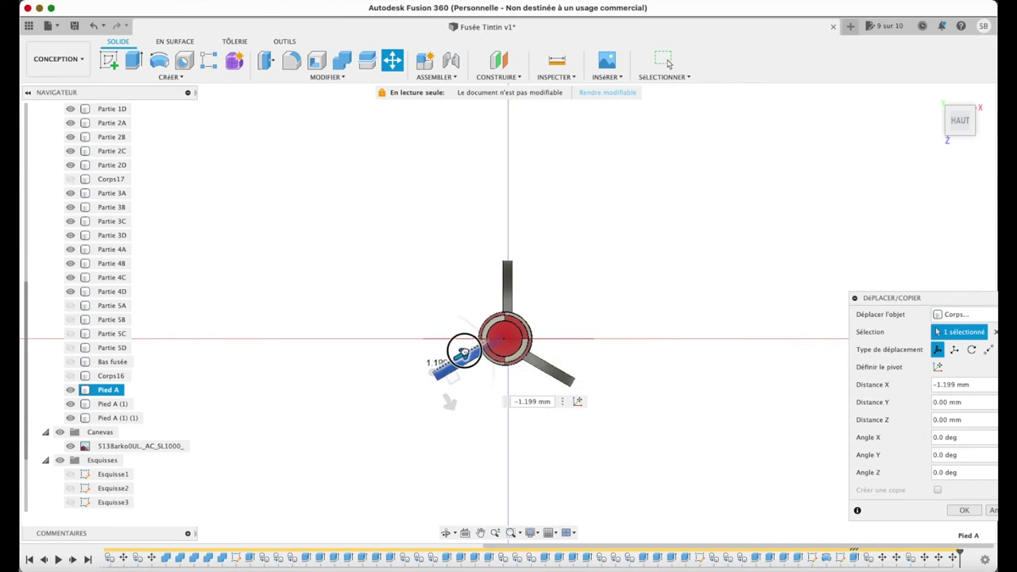
left_click(964, 510)
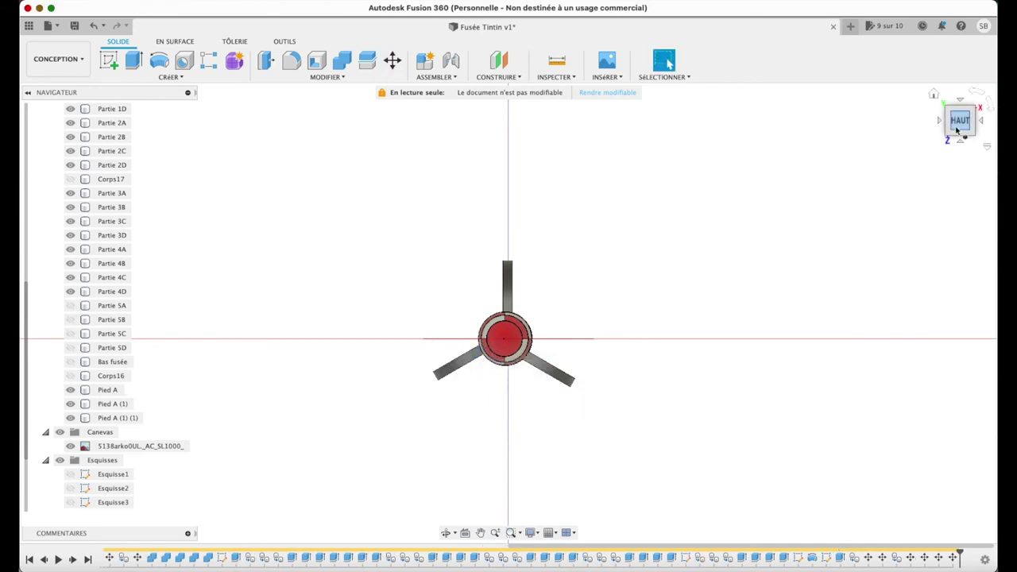
left_click(934, 96)
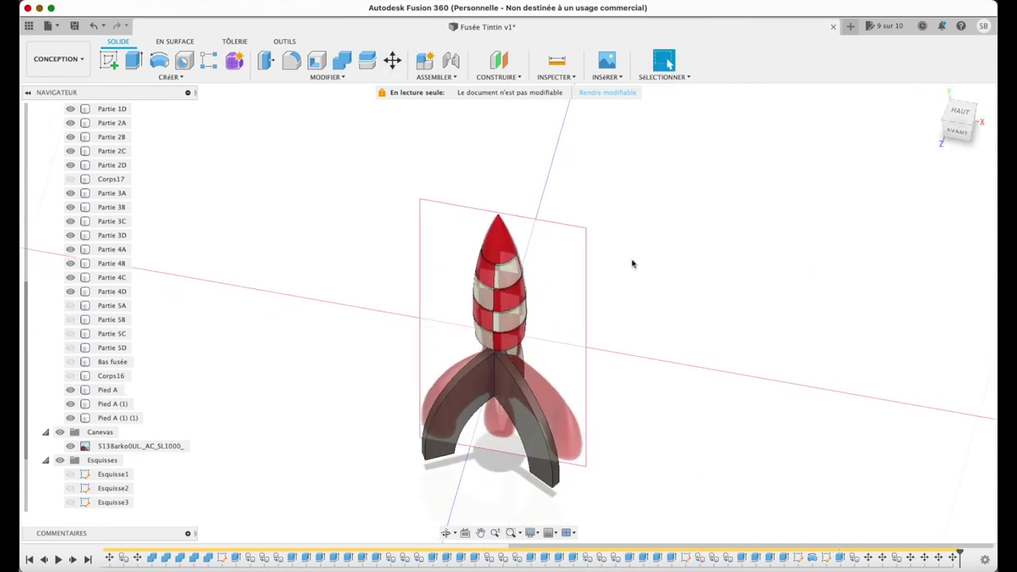
- Hide the nose cone and all checkered rocket body sections, leaving only the fins
scroll(81, 226, "up", 5)
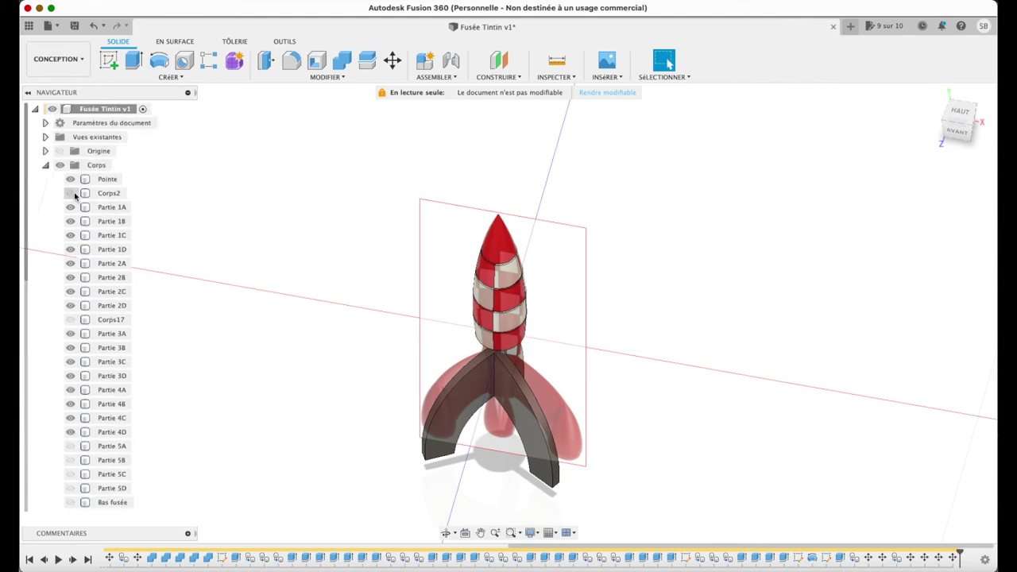
left_click(70, 179)
left_click(70, 206)
left_click(70, 221)
left_click(70, 235)
left_click(70, 248)
left_click(70, 263)
left_click(70, 277)
left_click(70, 291)
left_click(70, 305)
left_click(70, 348)
scroll(70, 347, "down", 3)
left_click(70, 348)
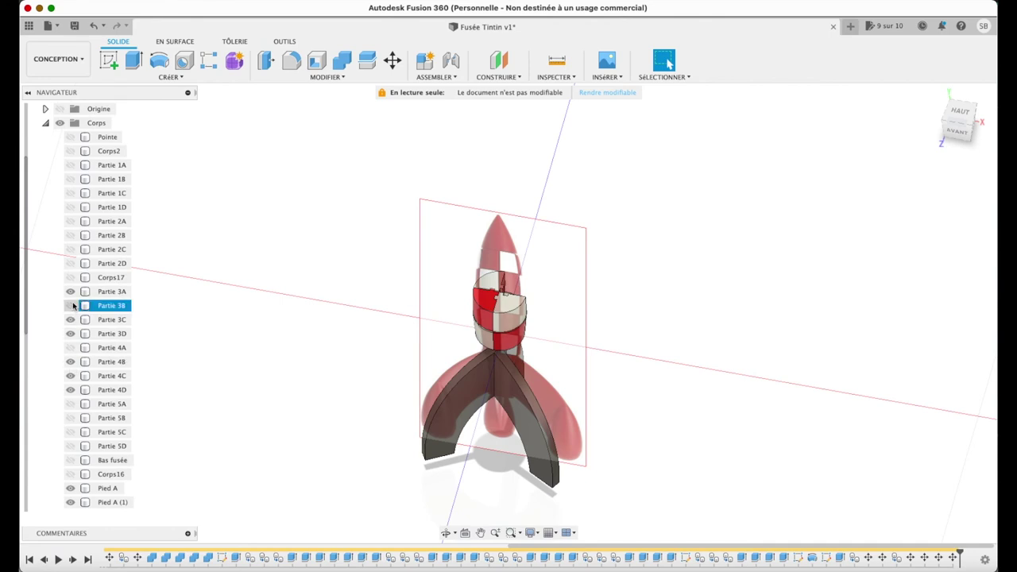
scroll(72, 318, "up", 3)
left_click(70, 333)
left_click(70, 361)
left_click(70, 376)
left_click(69, 404)
left_click(70, 418)
left_click(69, 431)
left_click(71, 432)
- View the isolated fins from the top and select Pied A (1) (1)
left_click(958, 113)
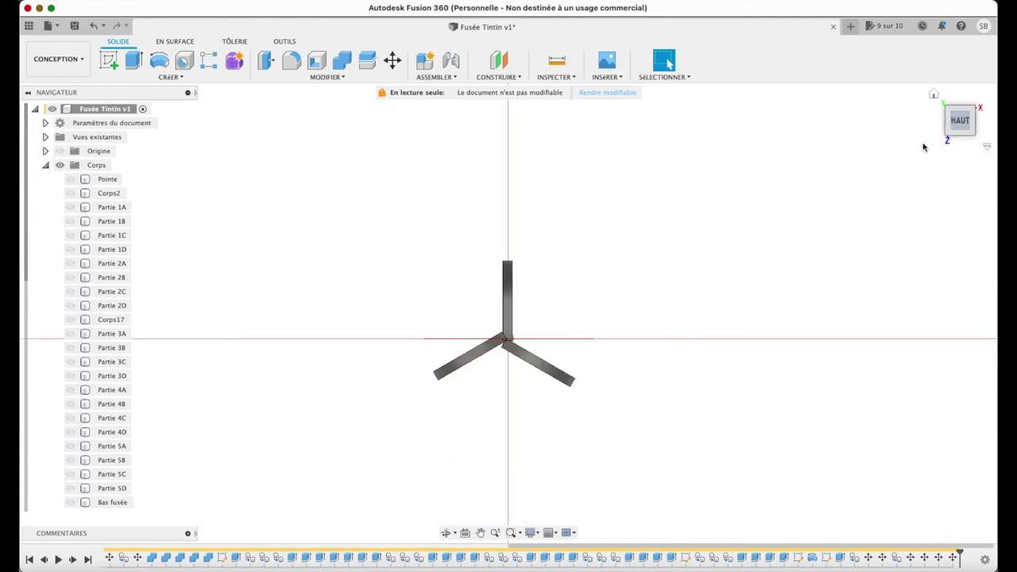
scroll(497, 296, "up", 5)
scroll(672, 288, "down", 3)
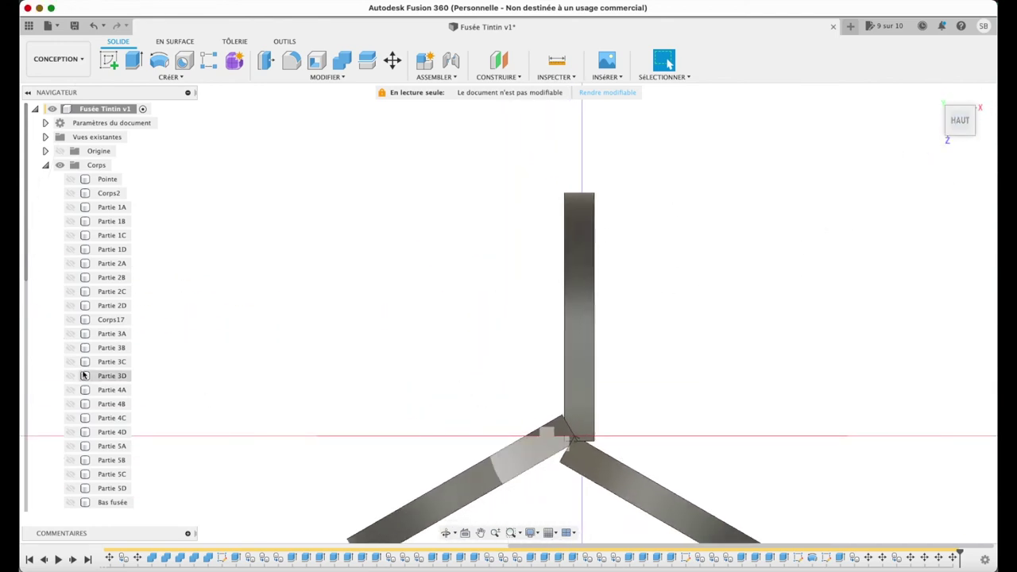
scroll(111, 375, "down", 5)
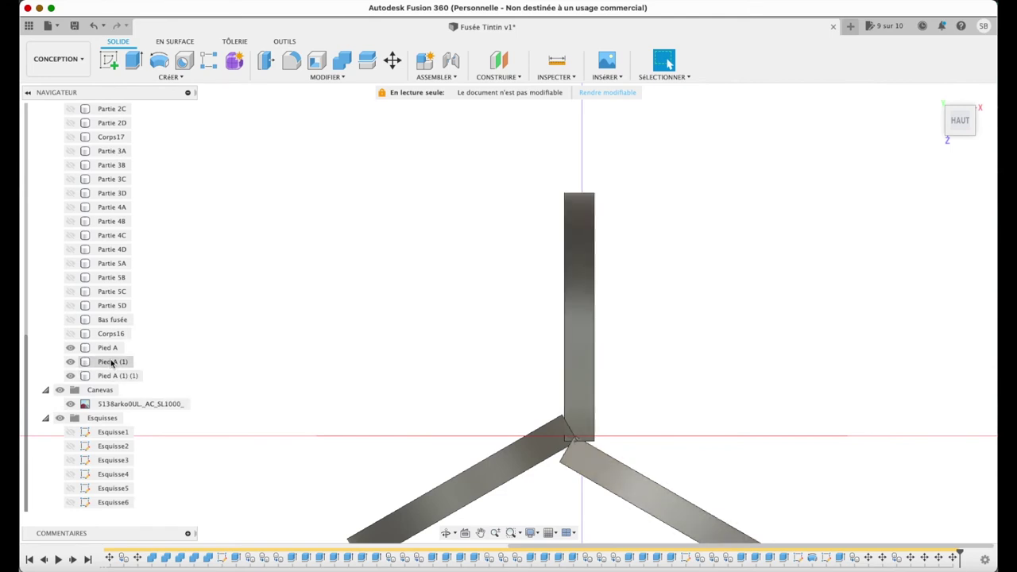
left_click(111, 376)
- Shift the fins along X: Pied A (1) (1) −0.405 mm, Pied A (1) −0.252 mm, Pied A 0.175 mm
key("m")
left_click_drag(597, 192, 588, 193)
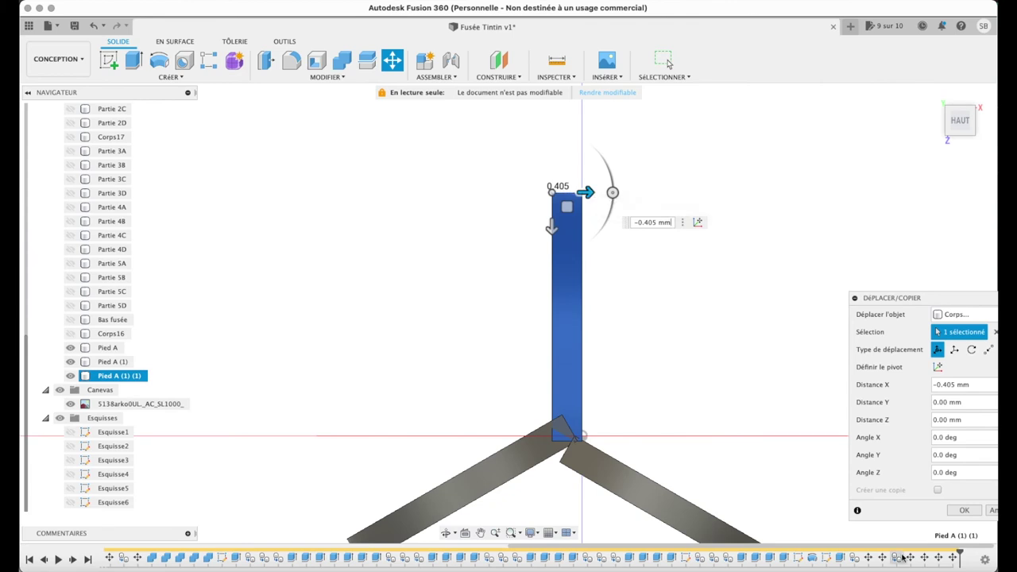
key("Return")
left_click(107, 362)
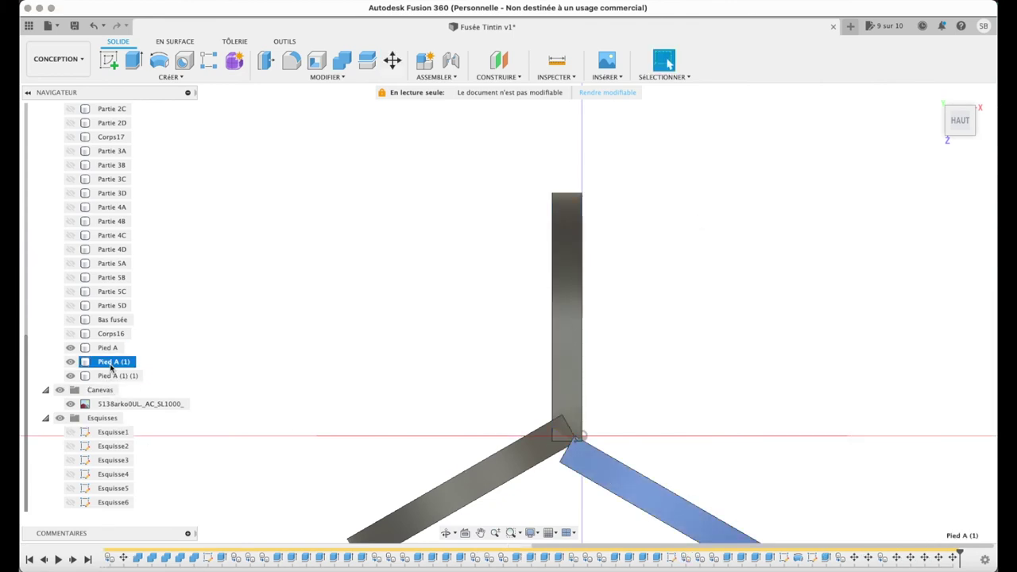
key("m")
mouse_move(560, 471)
left_mouse_down()
mouse_move(585, 449)
mouse_move(569, 433)
left_mouse_up()
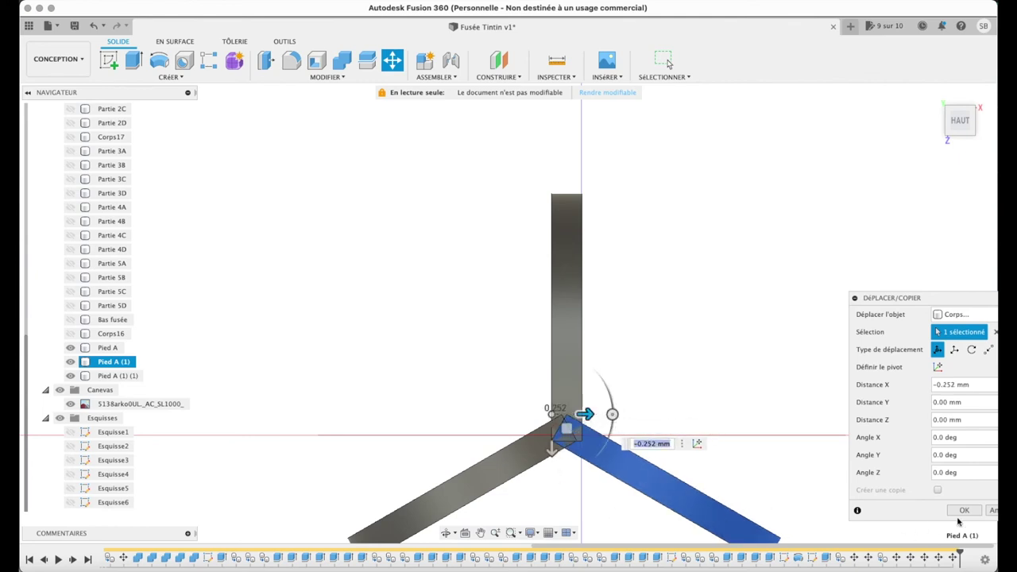
left_click(962, 510)
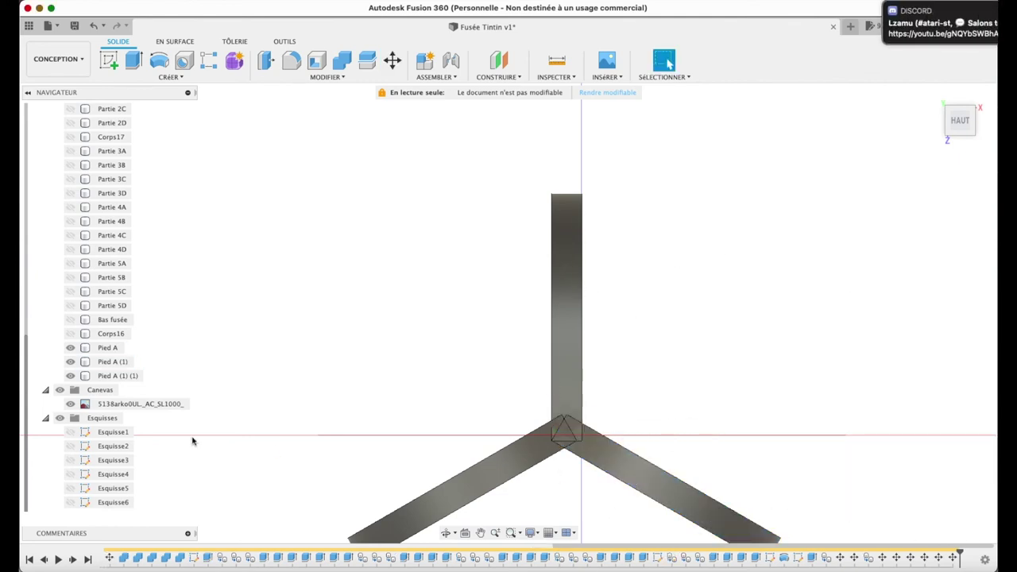
left_click(108, 348)
key("m")
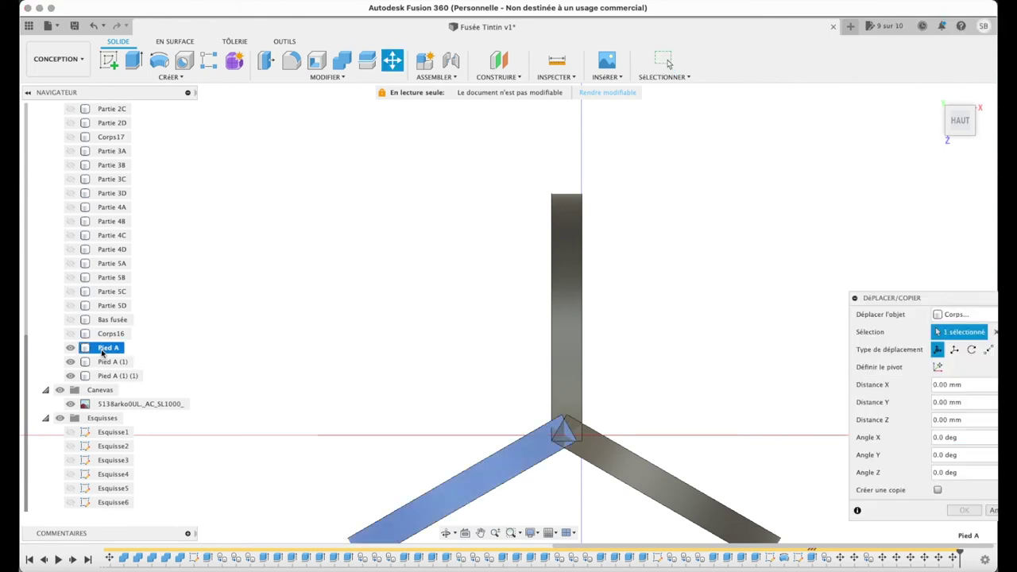
left_click_drag(382, 414, 386, 414)
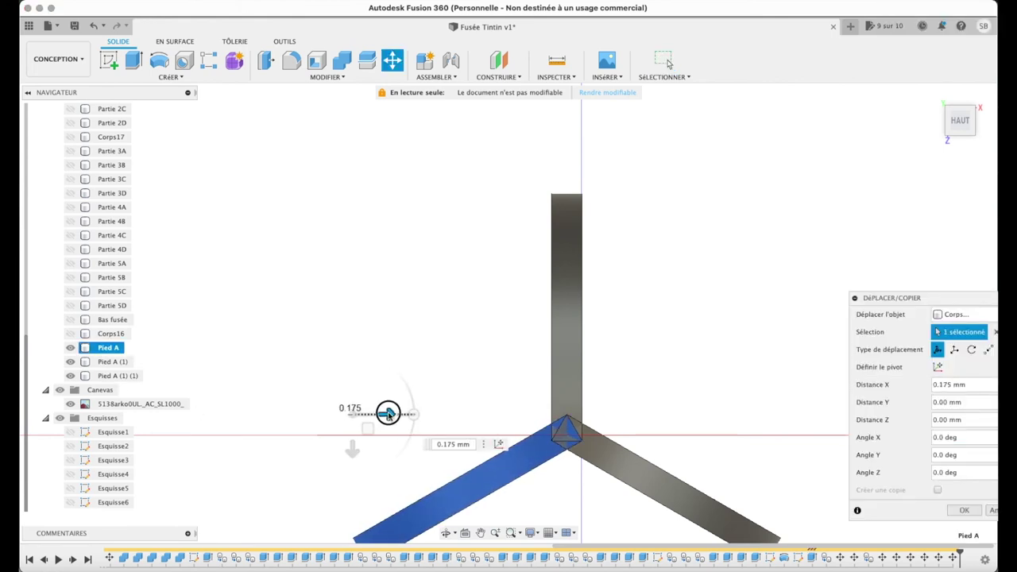
left_click(964, 511)
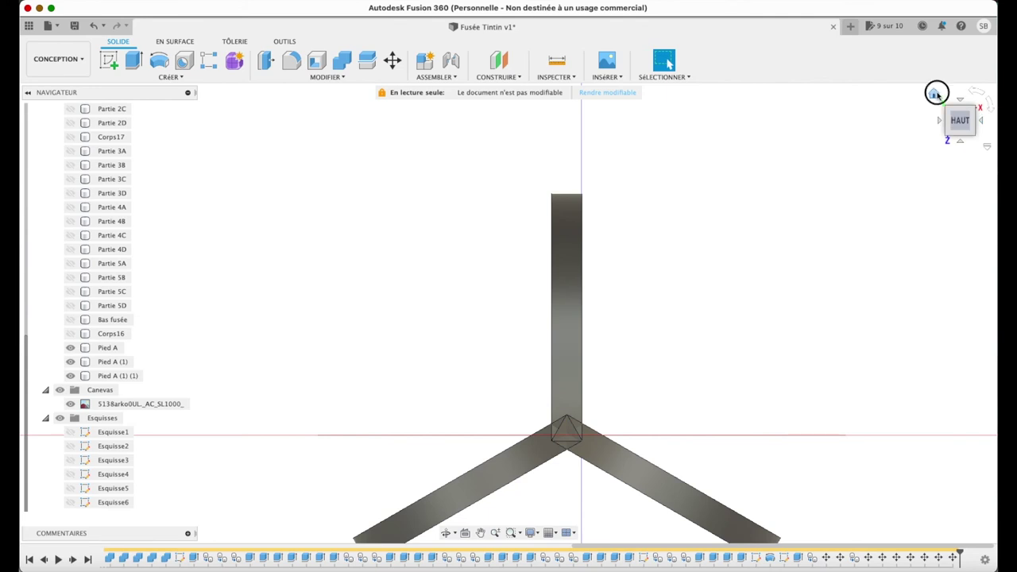
- Combine the two other fins into target Pied A using the Joindre operation
left_click(935, 94)
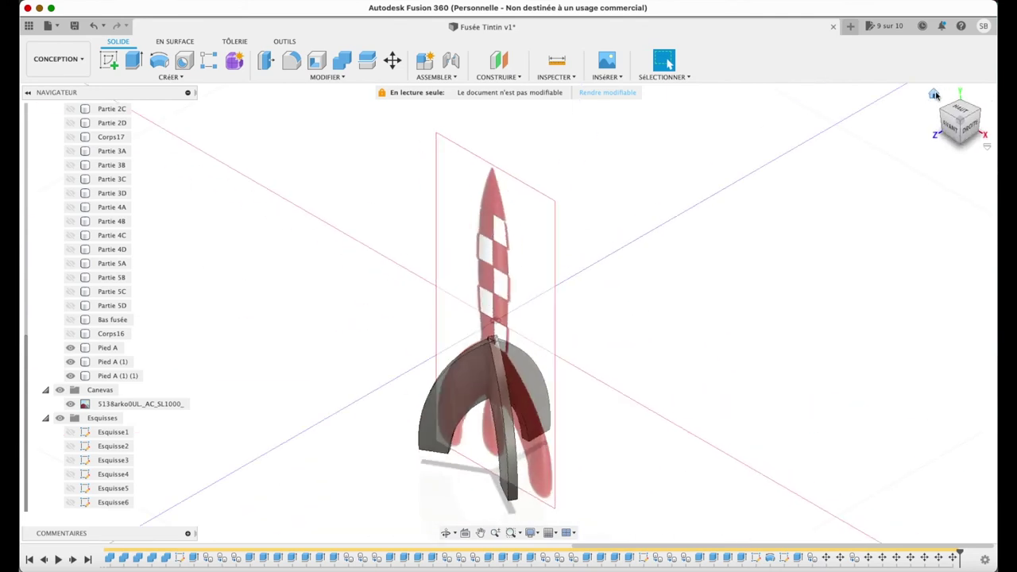
left_click(342, 61)
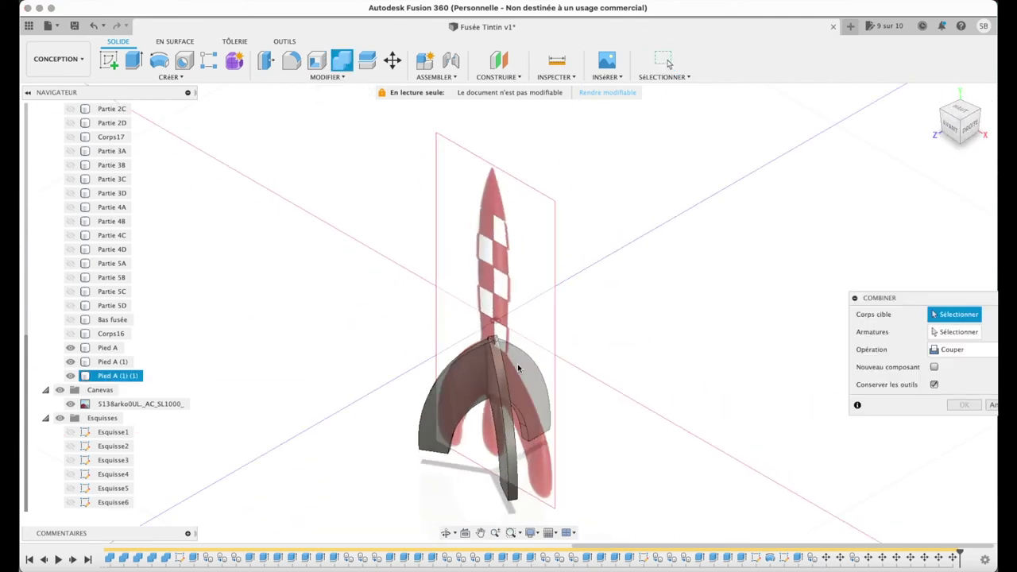
left_click(470, 381)
left_click(501, 380)
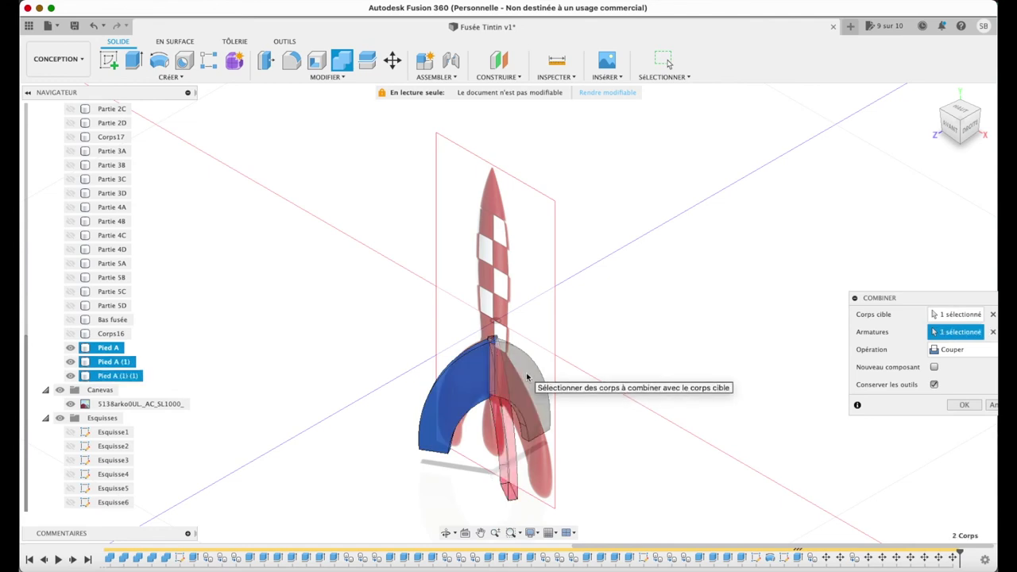
left_click(527, 378)
left_click(954, 350)
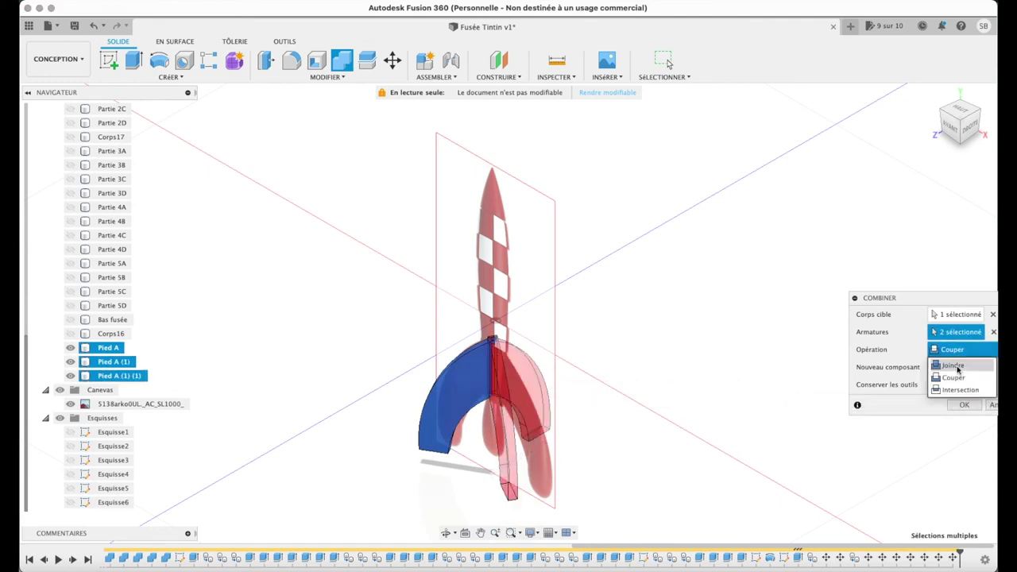
left_click(950, 366)
left_click(964, 406)
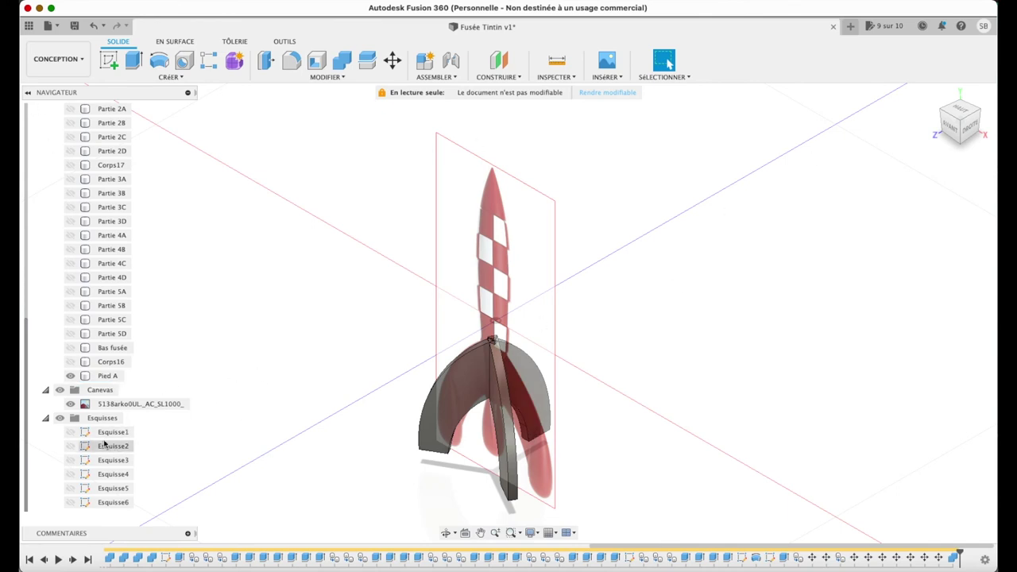
- Hide the reference rocket image and preview the joined fins in the Render workspace
left_click(70, 403)
left_click(75, 59)
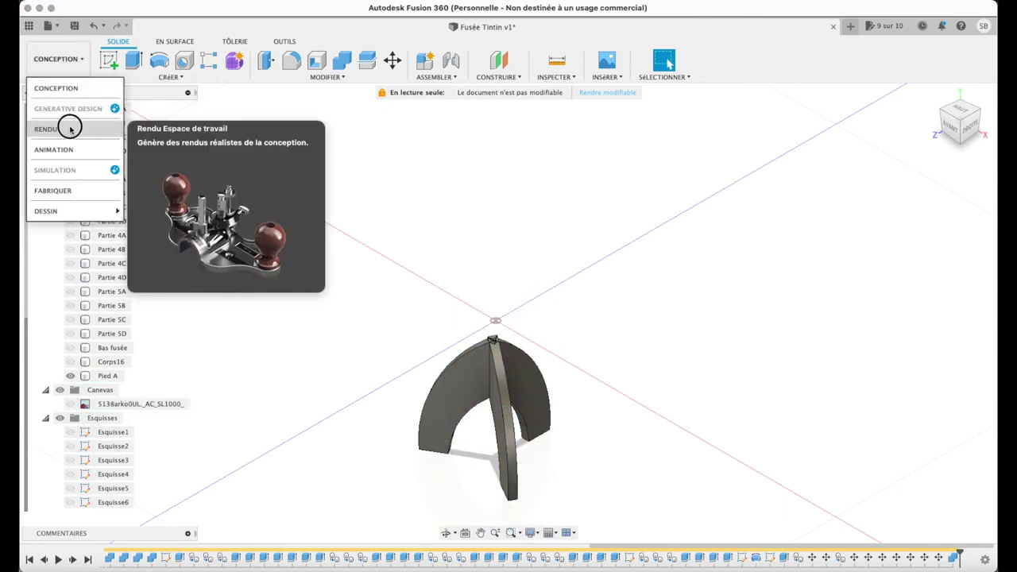
left_click(70, 129)
left_click(931, 97)
mouse_move(973, 130)
left_mouse_down()
mouse_move(836, 146)
mouse_move(718, 116)
mouse_move(708, 95)
mouse_move(761, 147)
mouse_move(988, 106)
mouse_move(813, 164)
left_mouse_up()
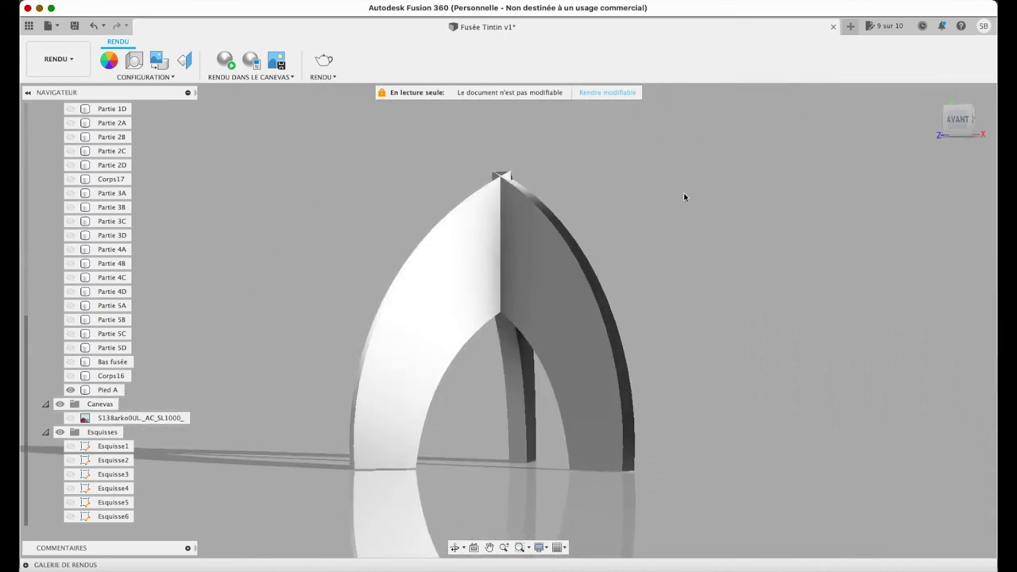
left_click(55, 59)
left_click(67, 86)
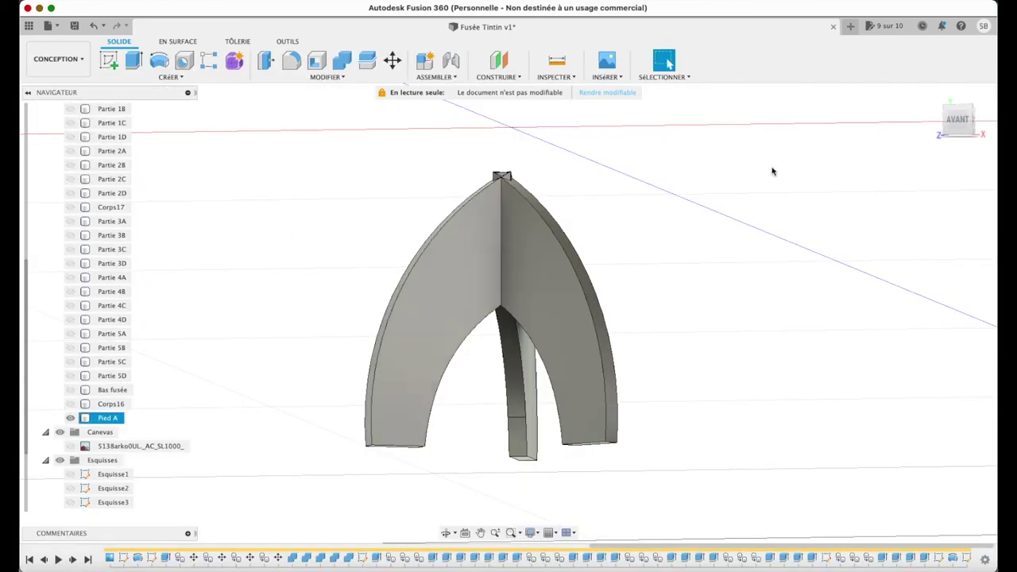
- Sketch a two-point rectangle over the fins' top junction on the side plane
left_click(935, 94)
left_click(960, 124)
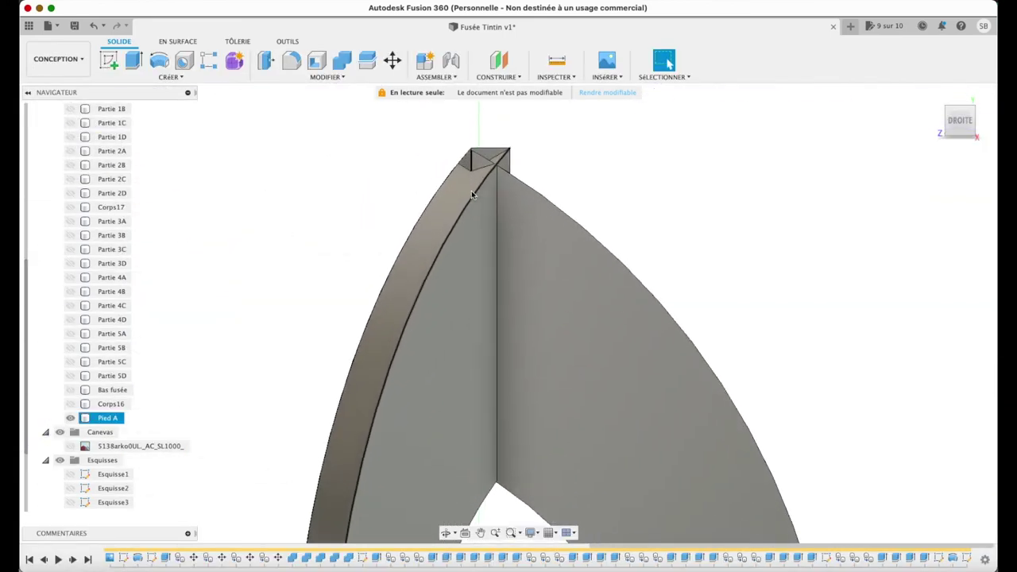
left_click(382, 175)
left_click(119, 63)
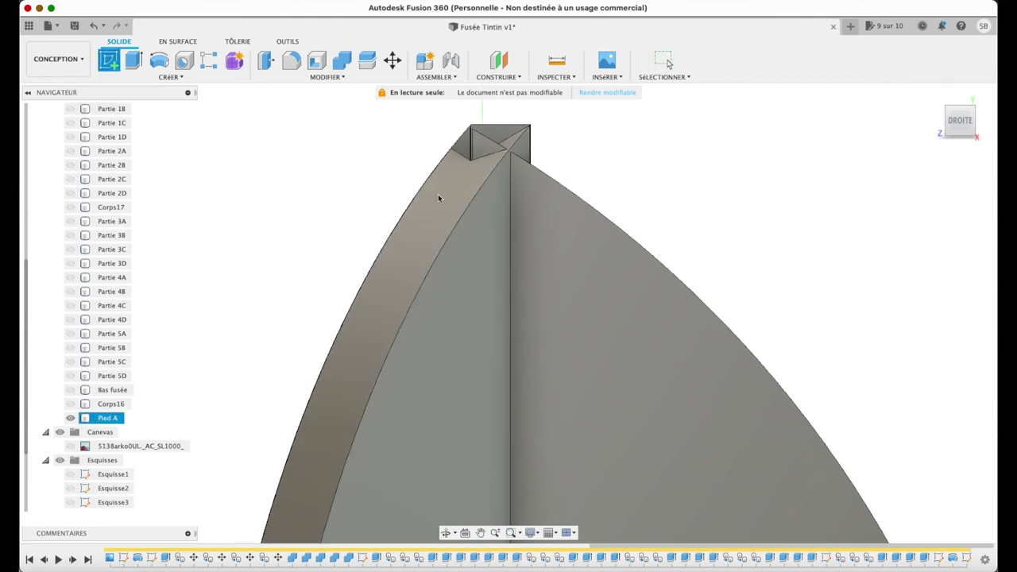
left_click(513, 151)
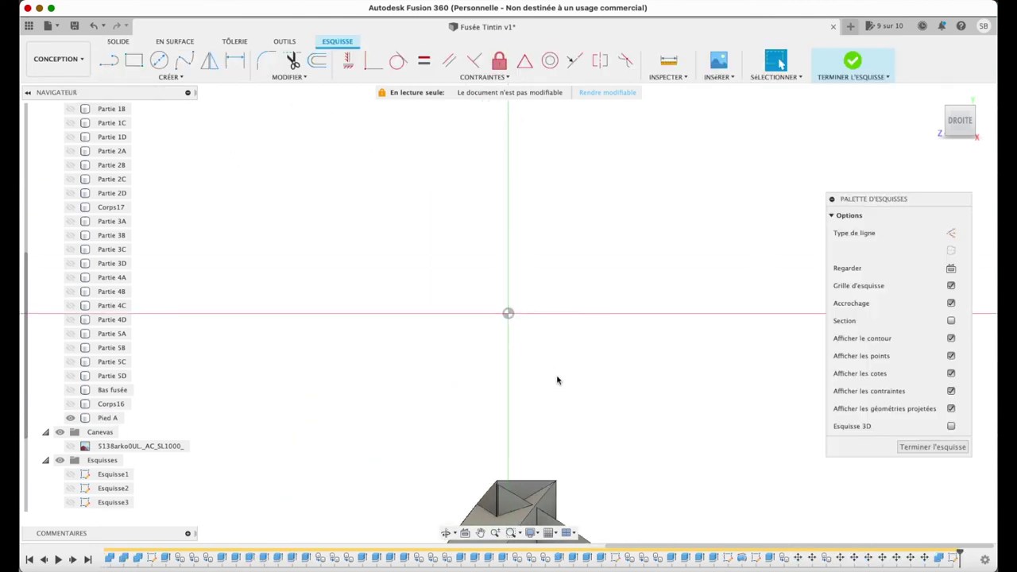
left_click(134, 60)
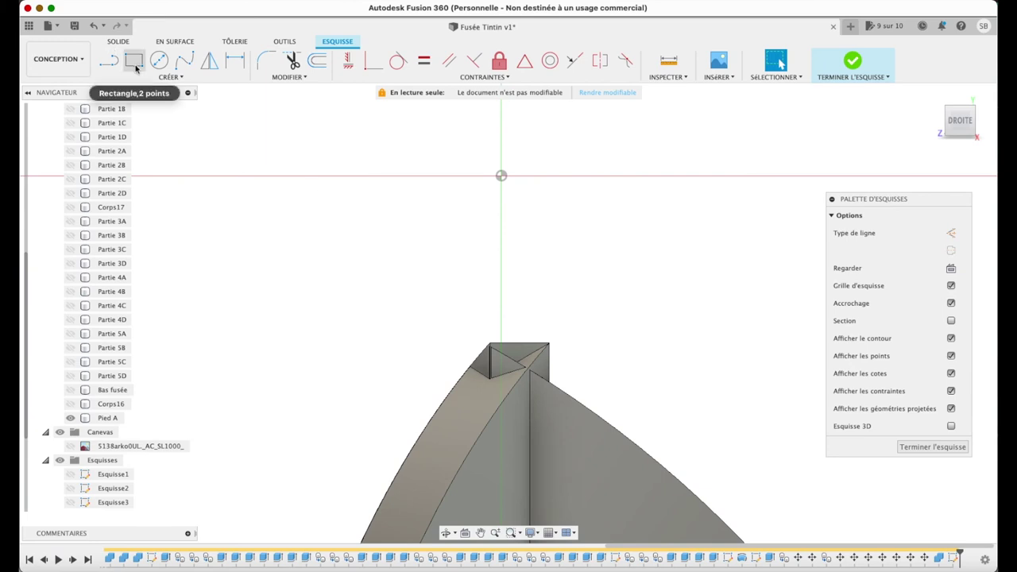
left_click(427, 389)
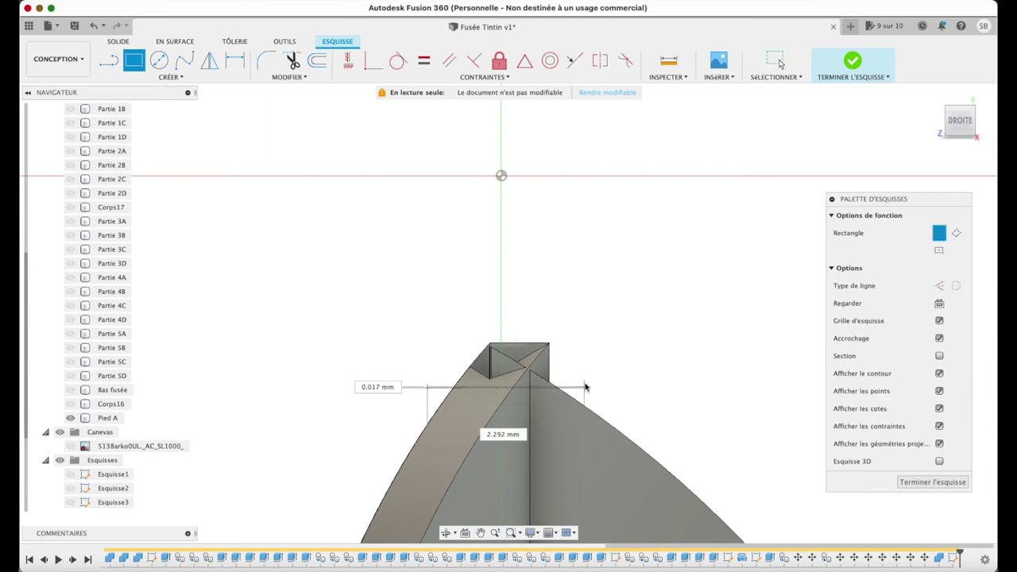
left_click(598, 317)
- Extrude the rectangle as a two-sided Couper cut through the tip, starting at -2.835 mm
key("e")
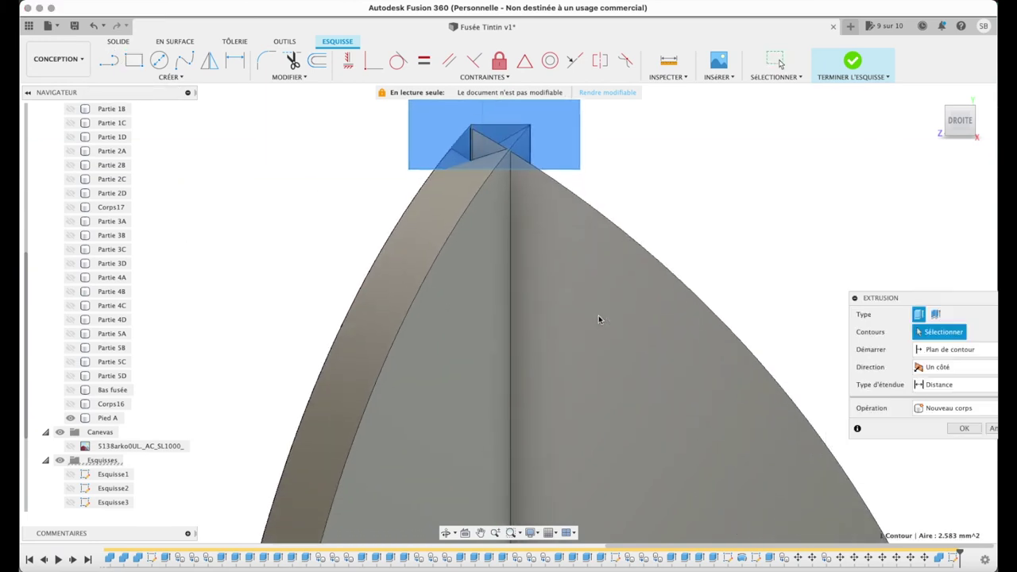
left_click(962, 123)
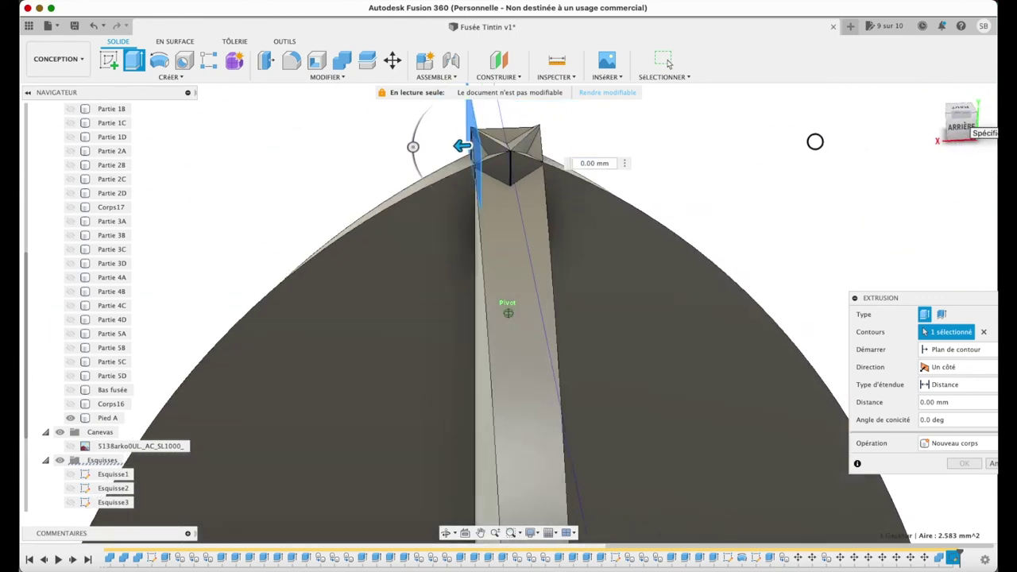
left_click_drag(463, 147, 679, 138)
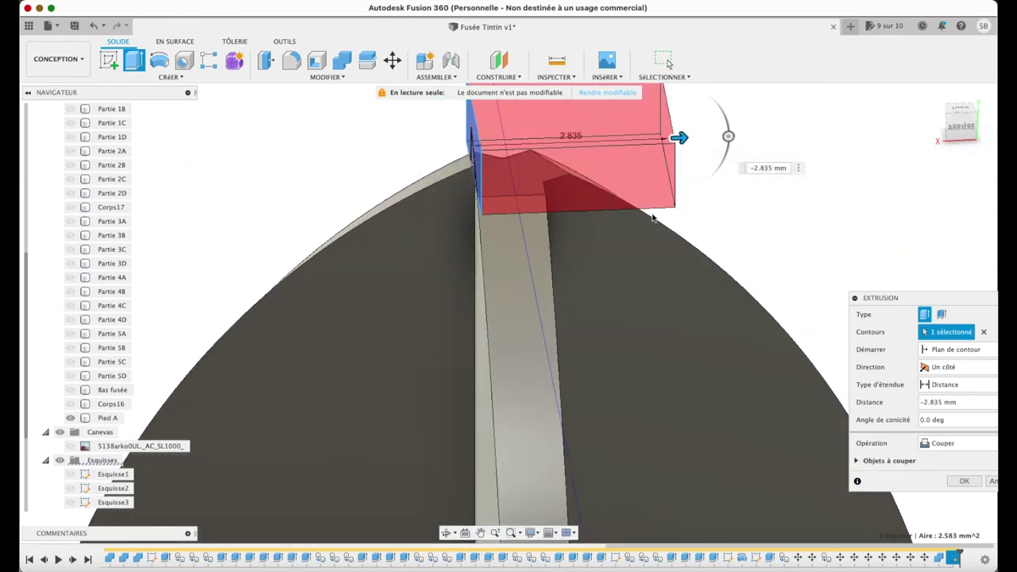
left_click(954, 368)
left_click(924, 395)
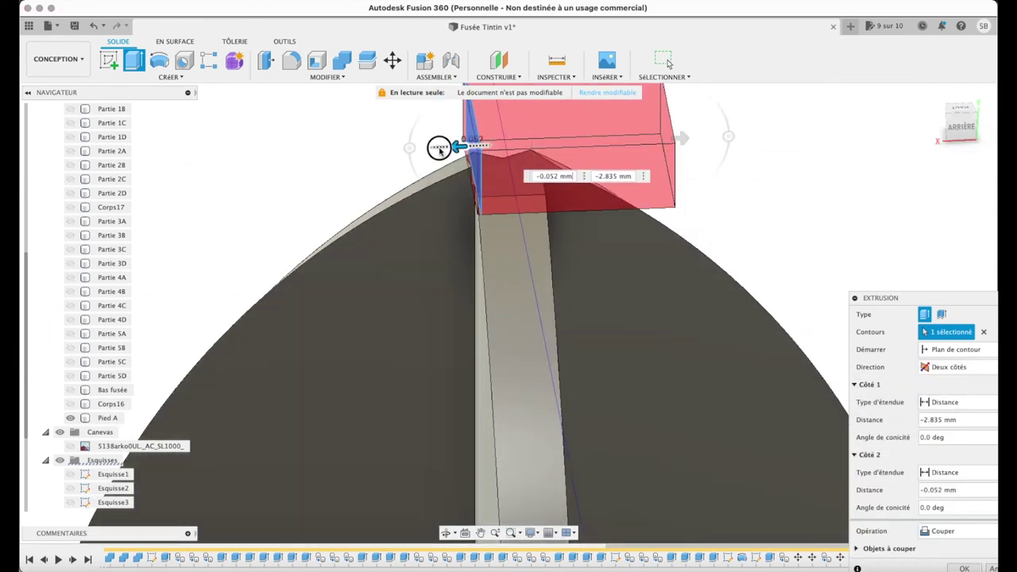
left_click_drag(438, 148, 387, 149)
left_click(963, 568)
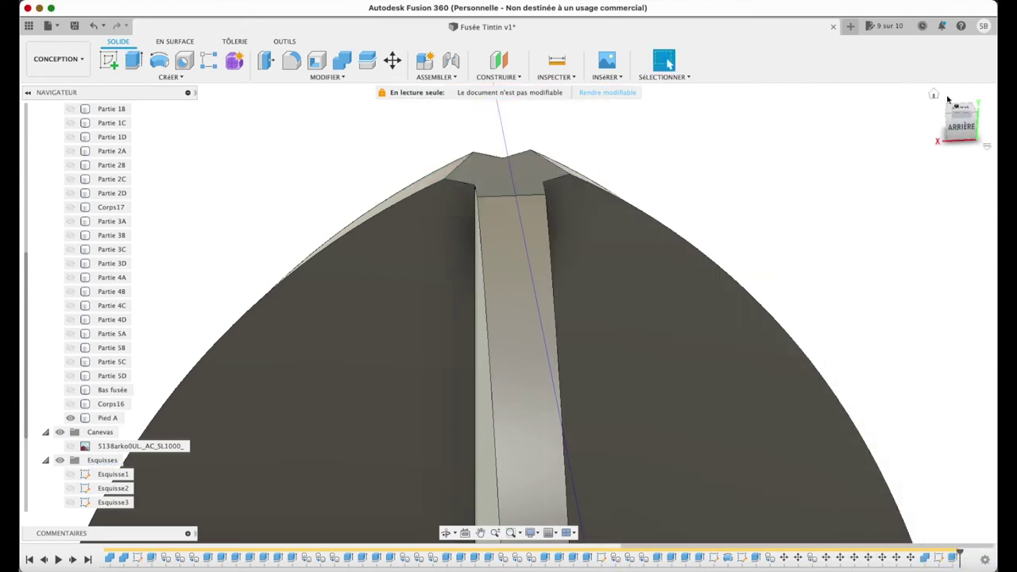
left_click(934, 95)
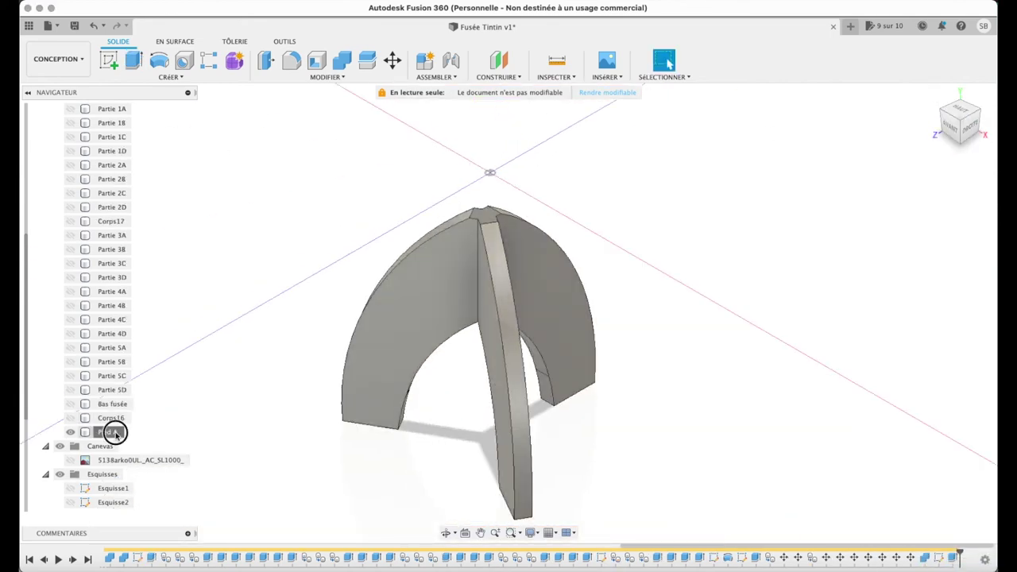
- Rename the fin body to 'Pied Fusée'
right_click(113, 488)
left_click(256, 459)
double_click(110, 417)
type("Fusée")
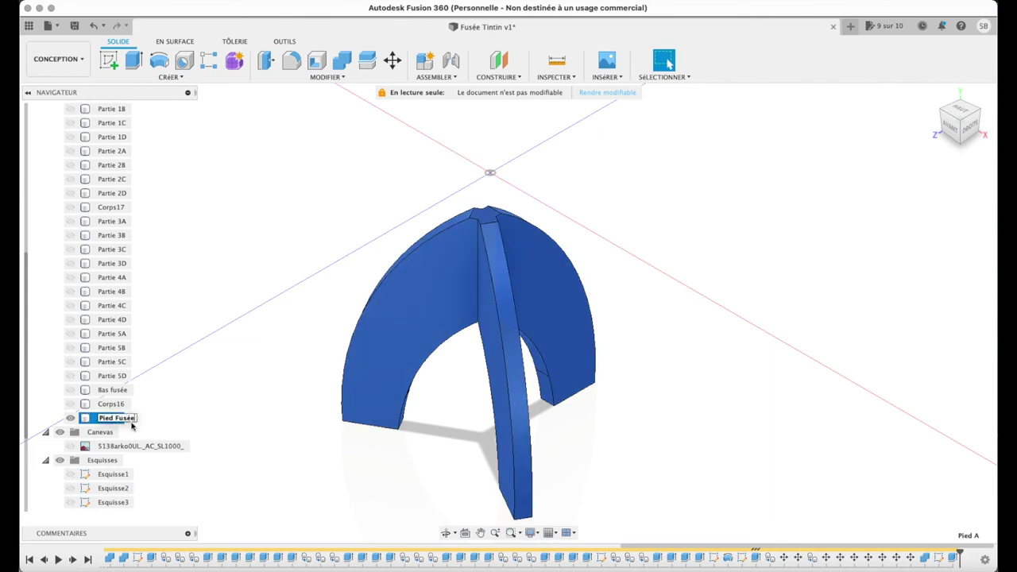
key("Return")
- Apply a red appearance to the Pied Fusée body
right_click(132, 421)
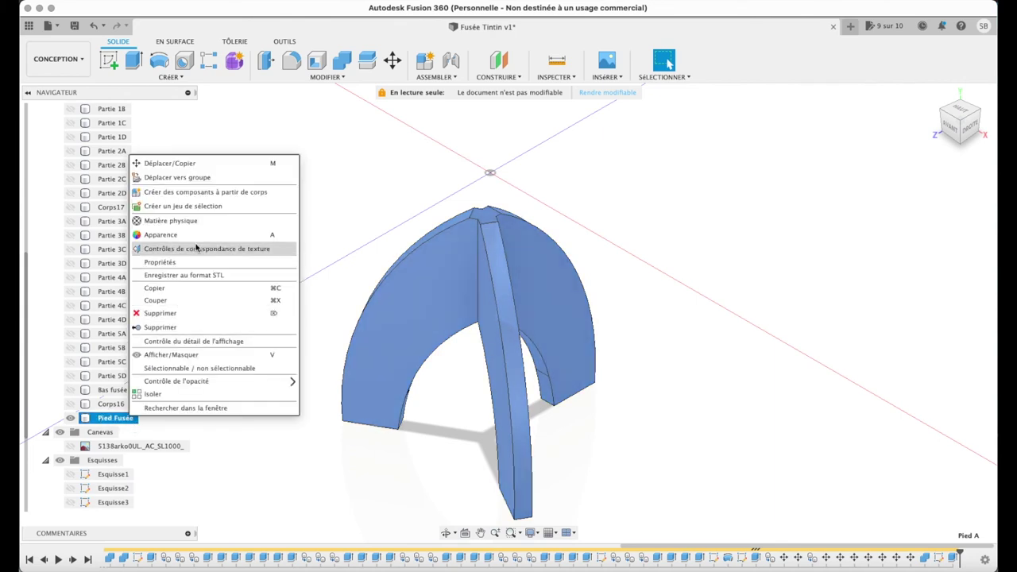
left_click(196, 240)
left_click_drag(720, 193, 592, 292)
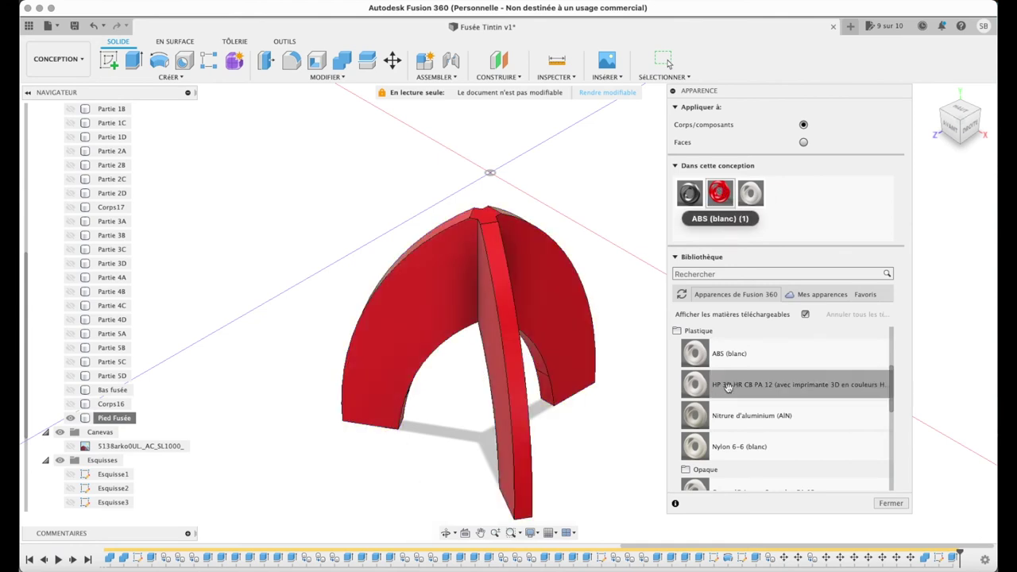
left_click(889, 503)
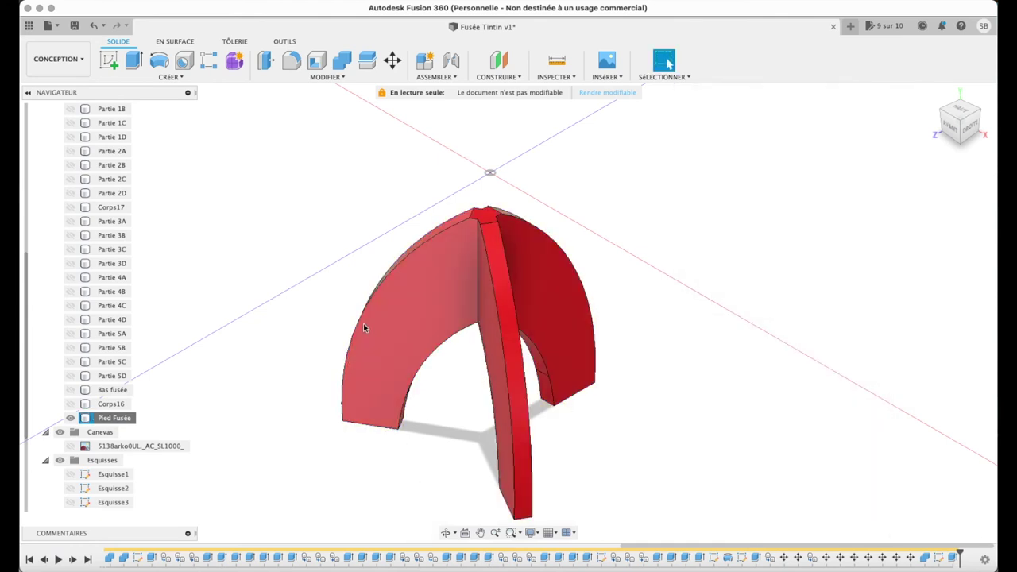
- Make all the hidden checkered Partie bodies visible again, including Partie 3A and 2D
left_click(70, 376)
left_click(70, 361)
left_click(70, 348)
left_click(70, 334)
left_click(70, 320)
left_click(70, 305)
left_click(70, 291)
left_click(70, 278)
left_click(70, 263)
left_click(70, 249)
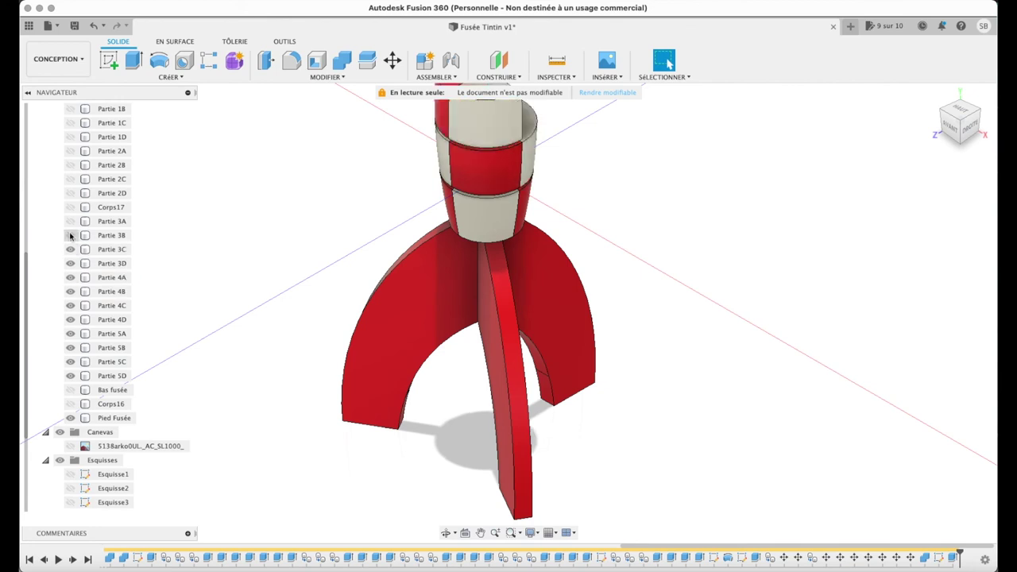
left_click(69, 221)
left_click(70, 193)
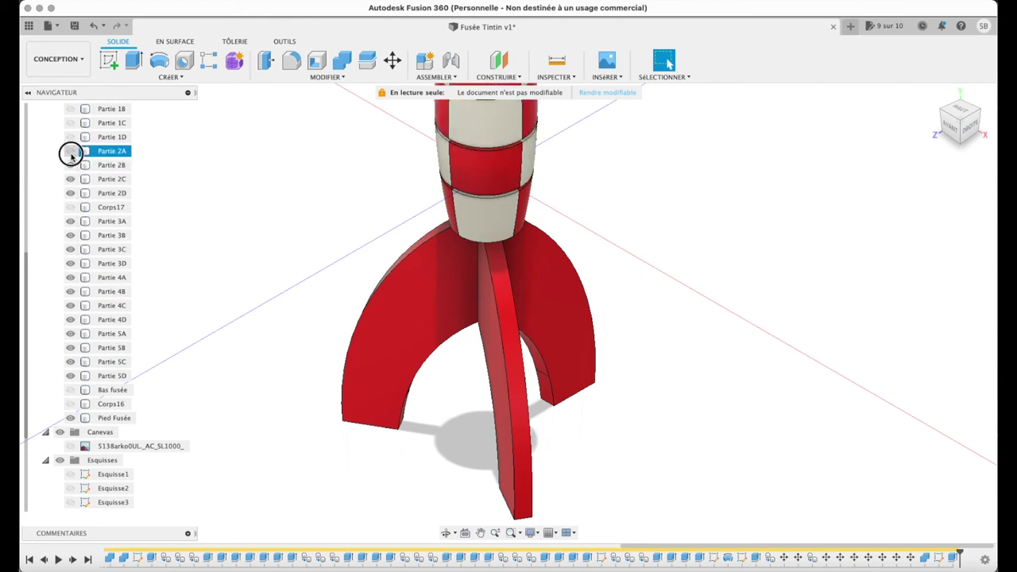
- Inspect the whole rocket from a straight right side view, then return to the home view
scroll(77, 162, "up", 5)
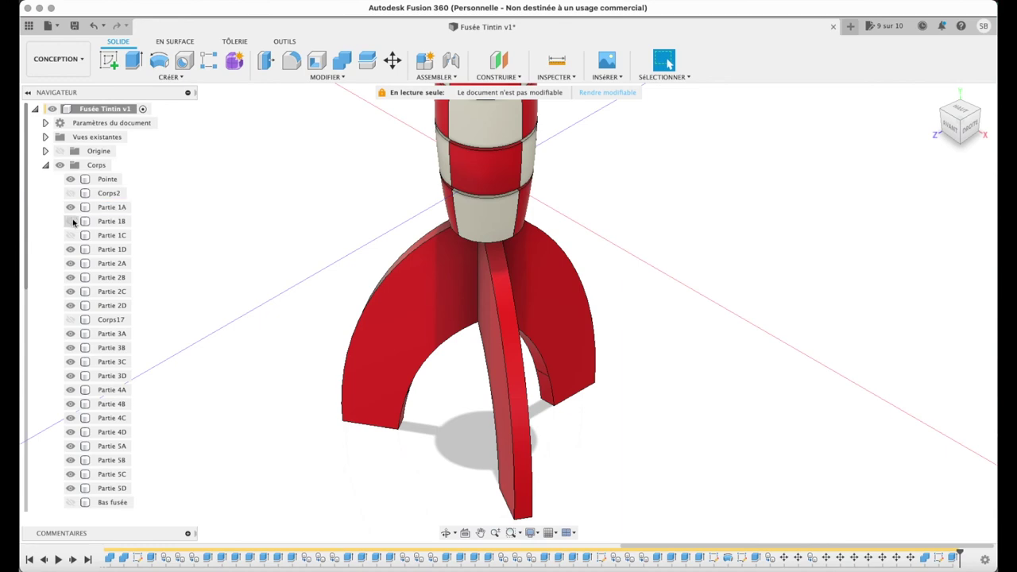
left_click(934, 96)
left_click(929, 133)
mouse_move(929, 133)
left_mouse_down()
mouse_move(827, 95)
mouse_move(771, 107)
mouse_move(863, 138)
mouse_move(920, 105)
left_mouse_up()
left_click(73, 505)
key("Escape")
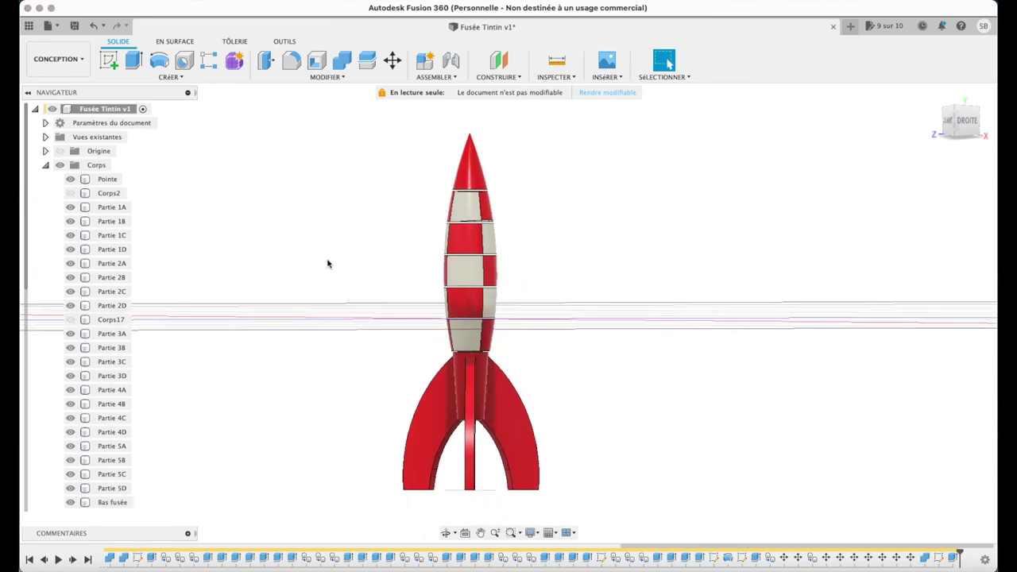
left_click(934, 93)
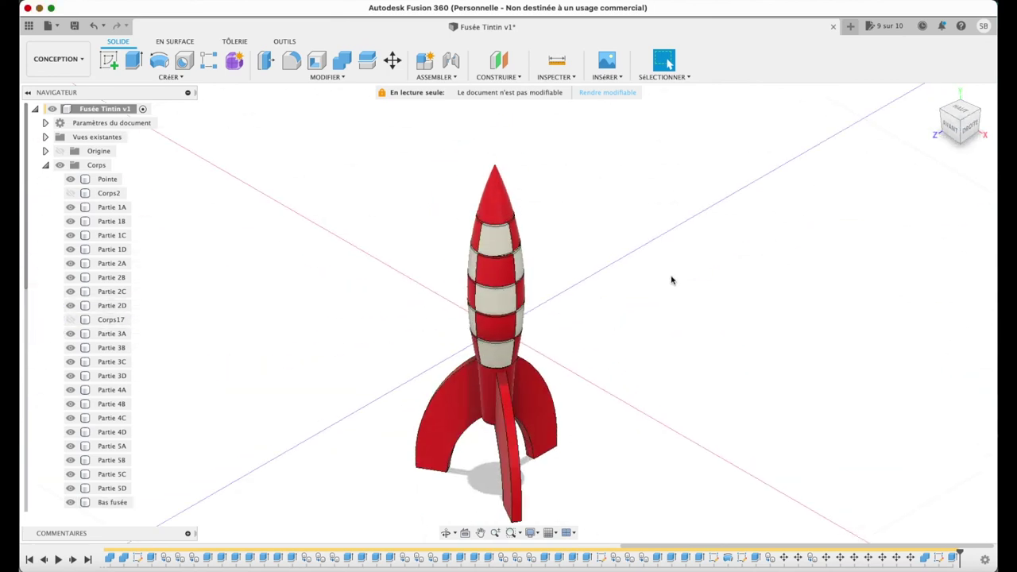
- Preview the rocket in the RENDU workspace, viewing it from behind
left_click(57, 58)
left_click(48, 129)
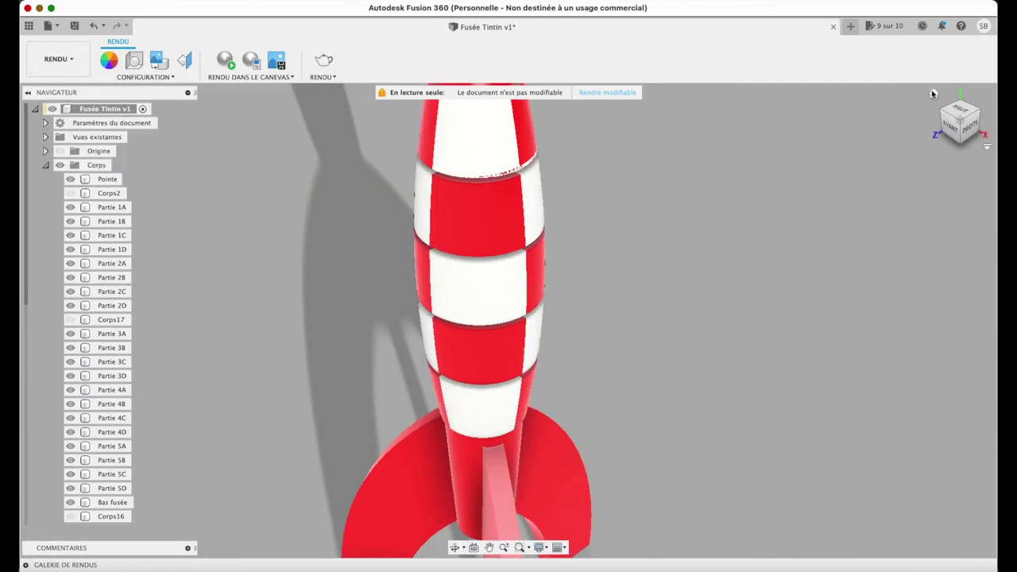
left_click(933, 94)
mouse_move(931, 96)
middle_mouse_down("shift")
mouse_move(699, 109)
mouse_move(906, 111)
middle_mouse_up("shift")
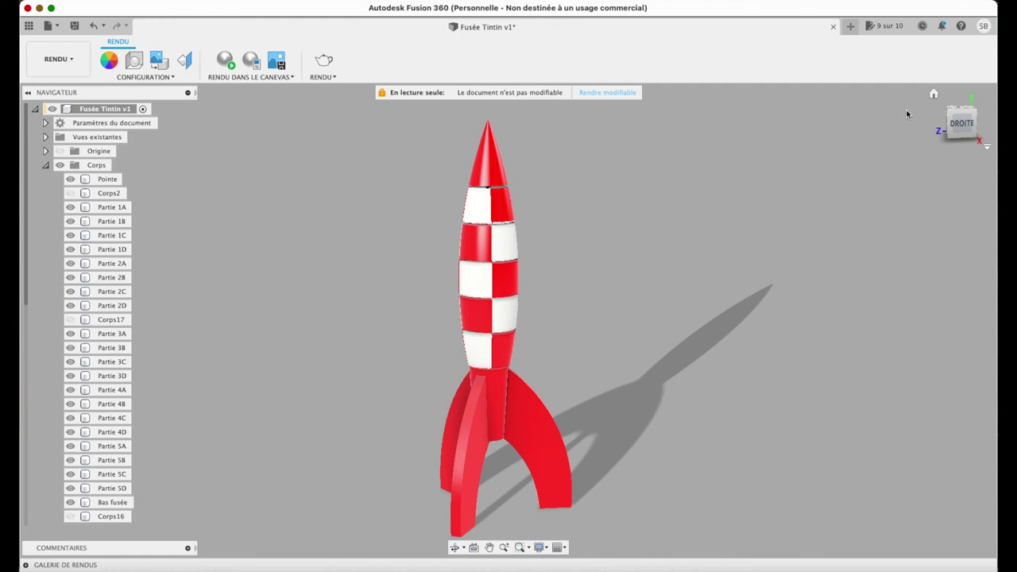
left_click(933, 97)
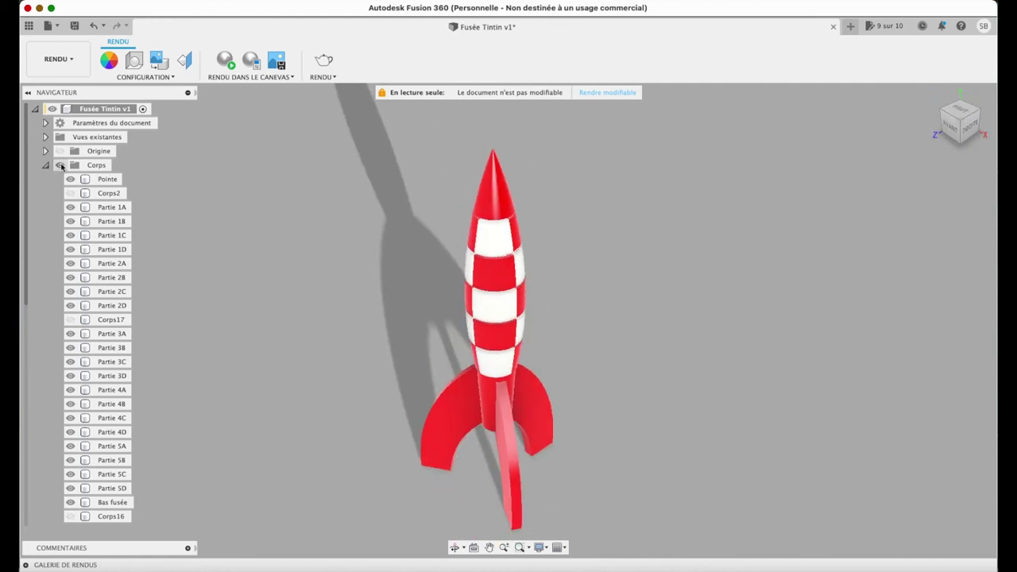
- Return to the CONCEPTION workspace and collapse the bodies list
left_click(57, 59)
left_click(57, 90)
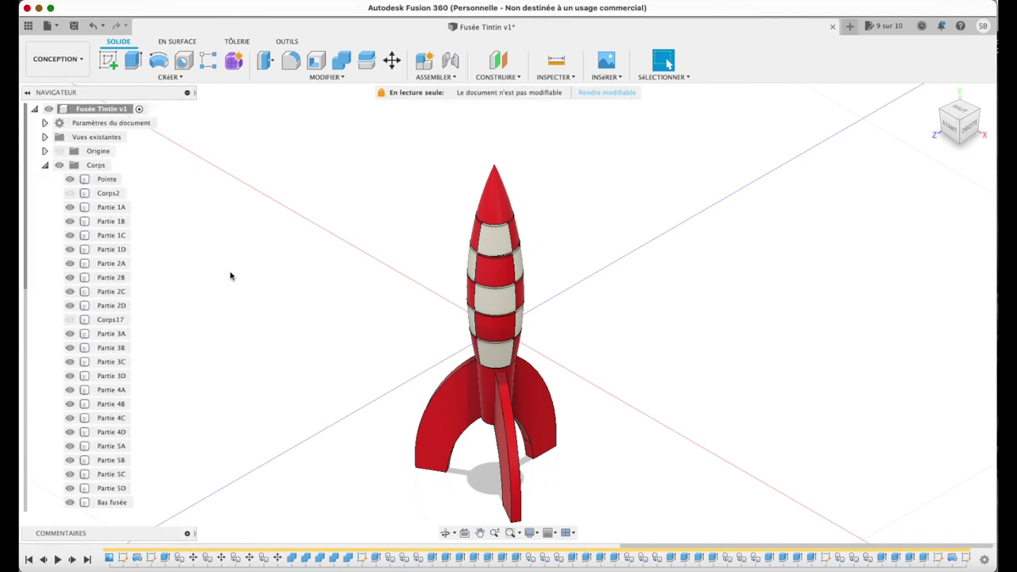
left_click(44, 164)
- Show the Canevas reference image, hide Pied Fusée, and zoom in on the fins from the front
left_click(69, 194)
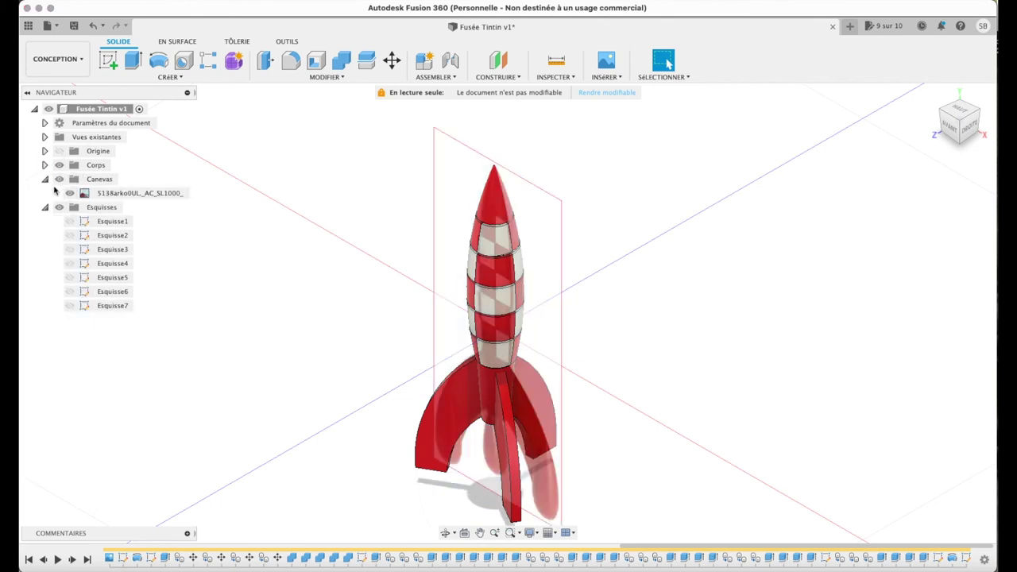
left_click(46, 179)
left_click(44, 164)
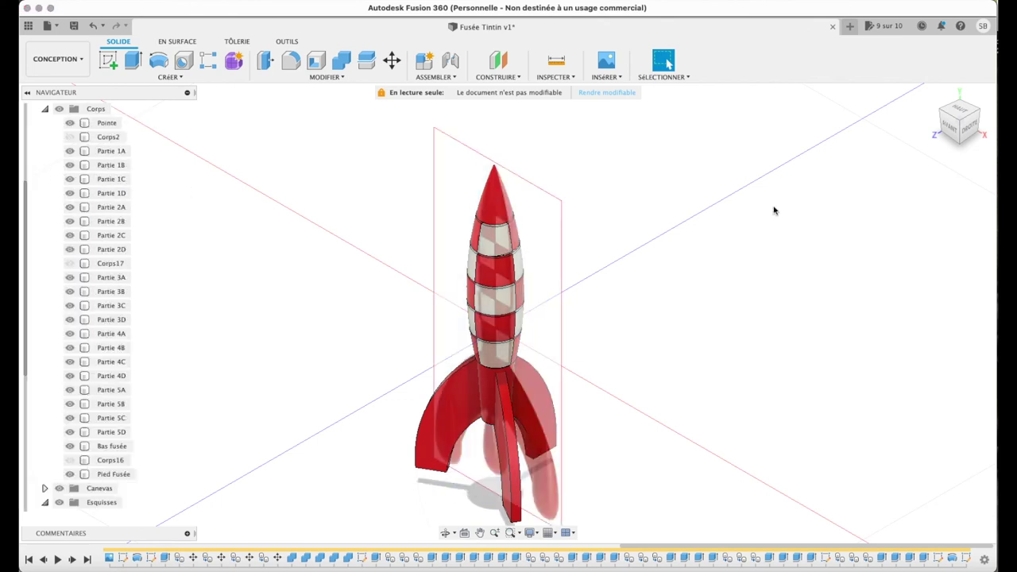
left_click(950, 126)
scroll(699, 323, "up", 2)
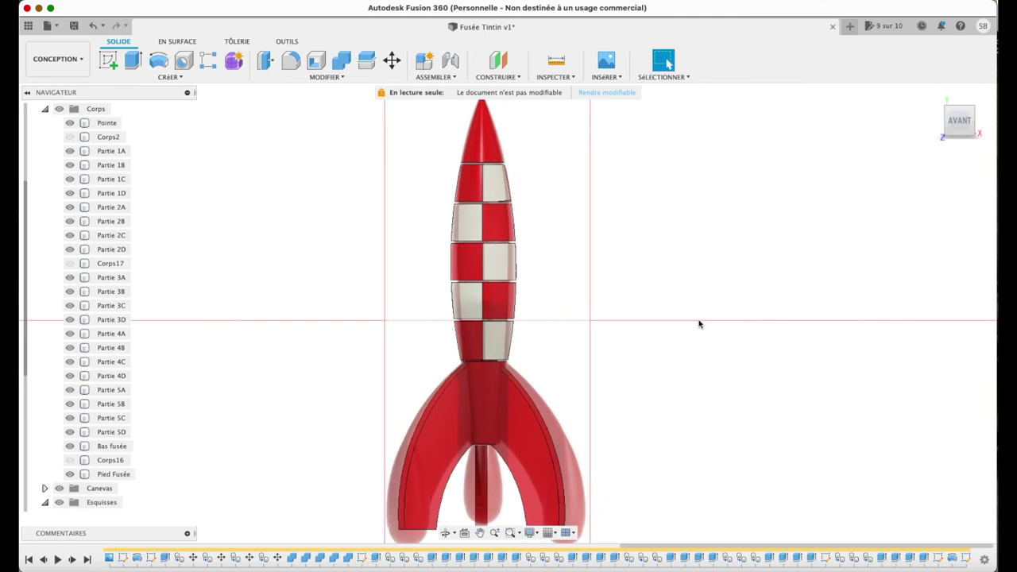
left_click(70, 474)
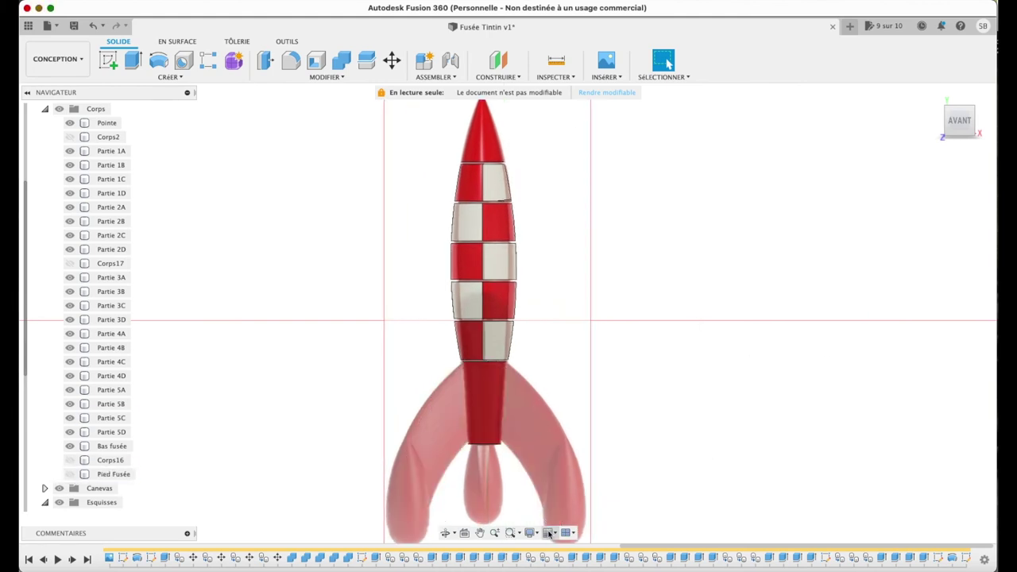
left_click(480, 532)
left_click_drag(576, 469, 670, 329)
scroll(573, 435, "up", 2)
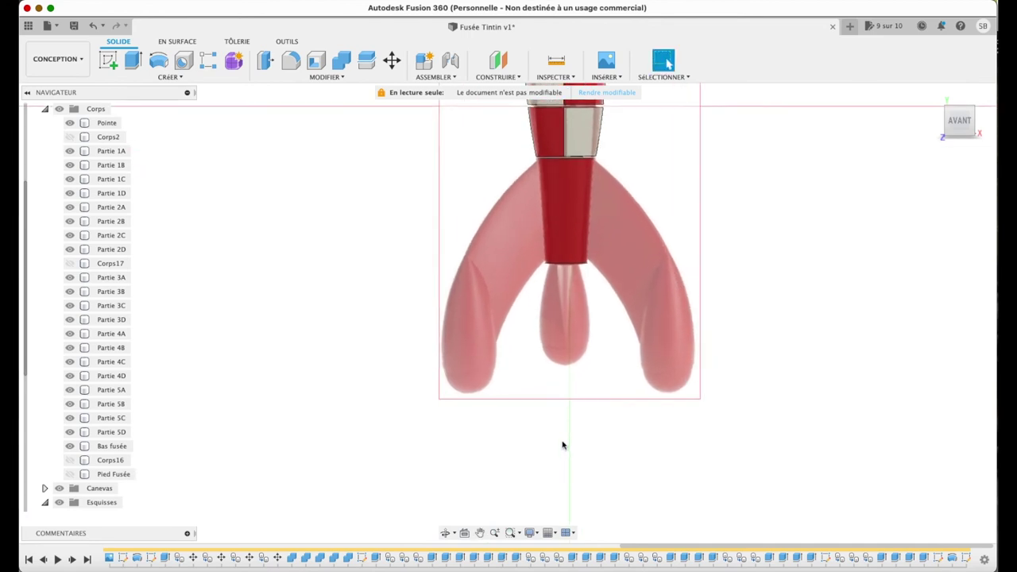
scroll(566, 442, "up", 2)
scroll(464, 366, "up", 1)
scroll(464, 366, "up", 2)
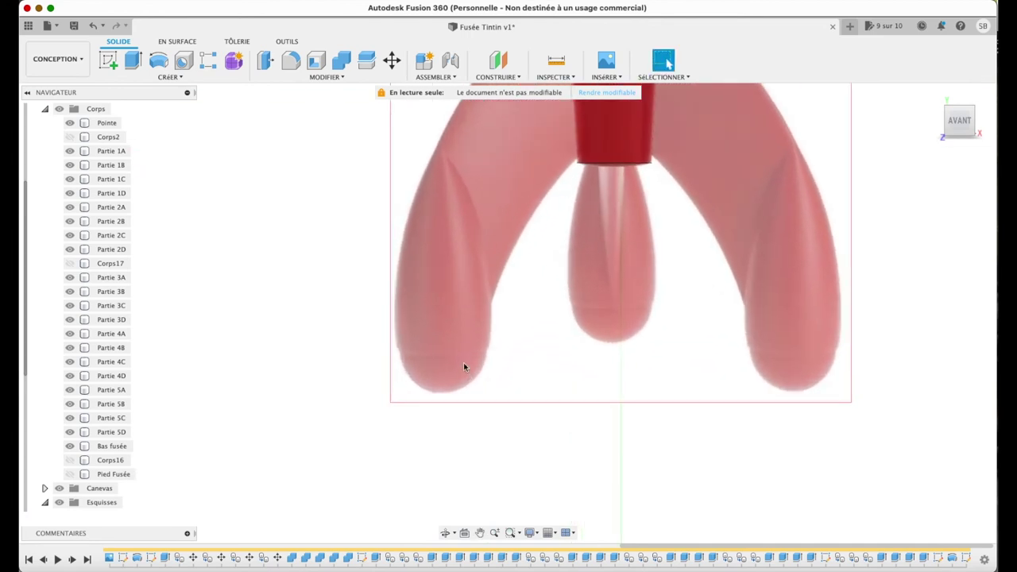
- Start a sketch on the canvas plane and draw an arc along the left fin's outer edge
left_click(109, 60)
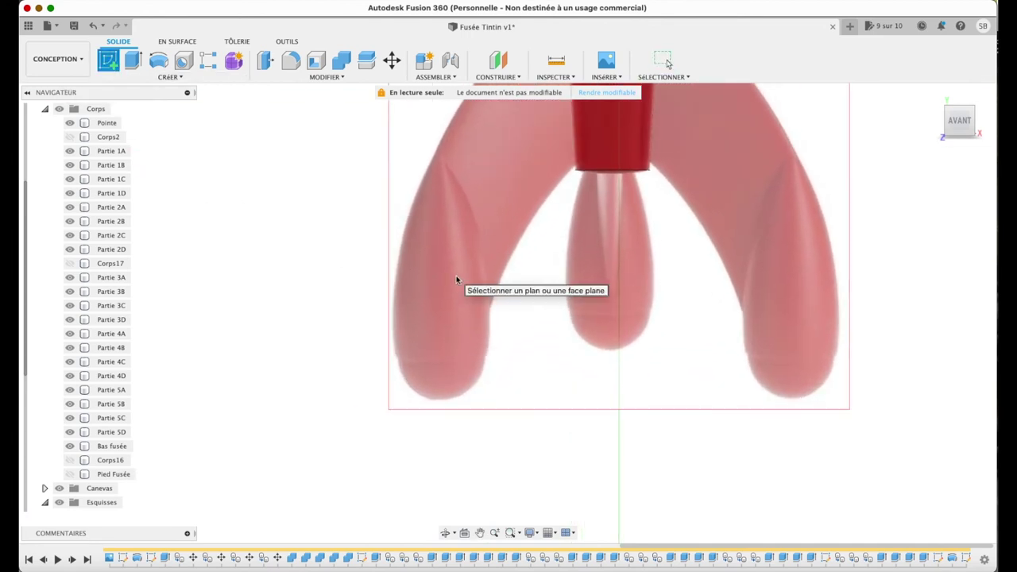
left_click(459, 281)
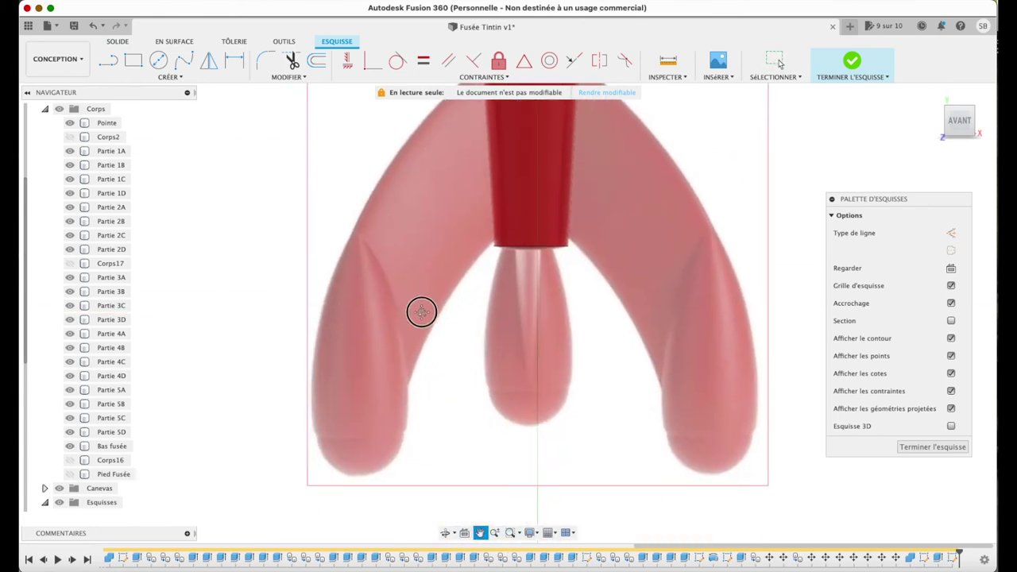
left_click(172, 77)
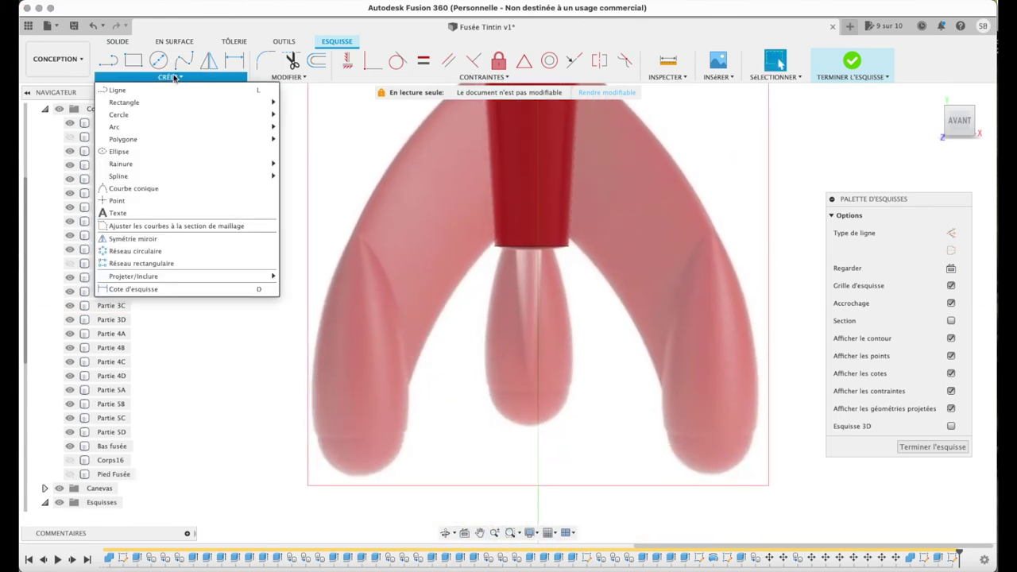
left_click(302, 126)
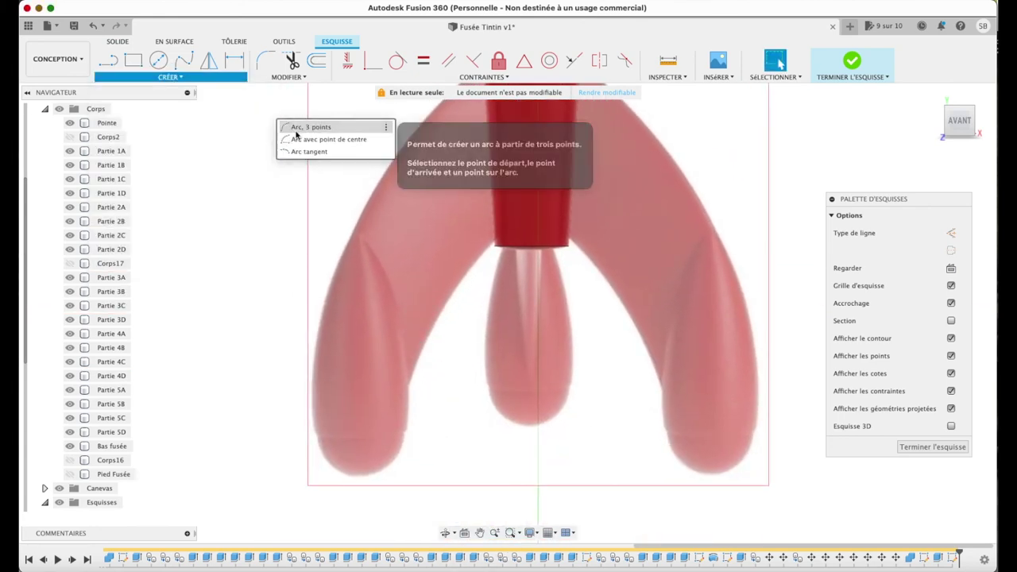
scroll(359, 235, "up", 3)
left_click(356, 230)
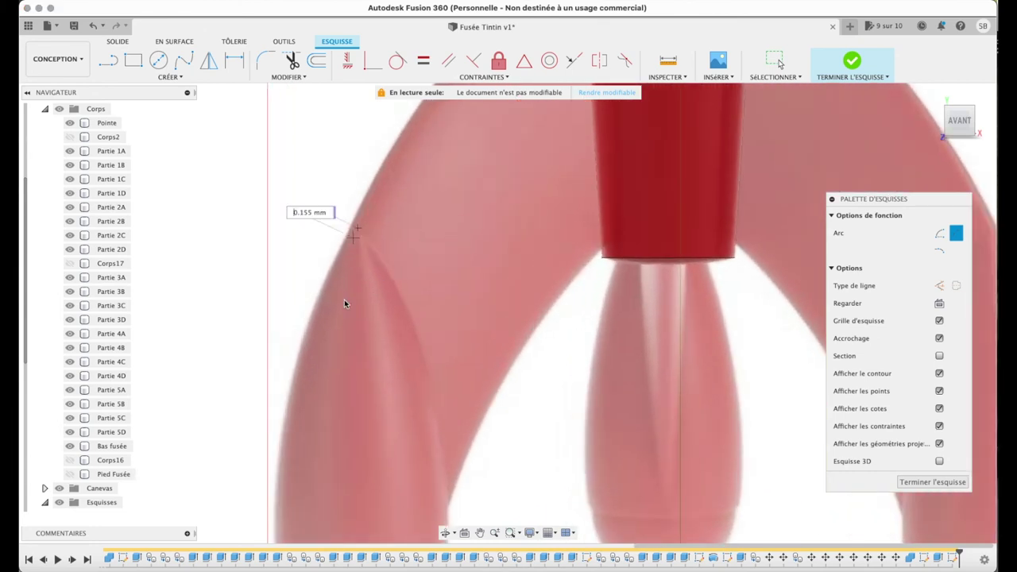
scroll(340, 349, "down", 3)
left_click(314, 453)
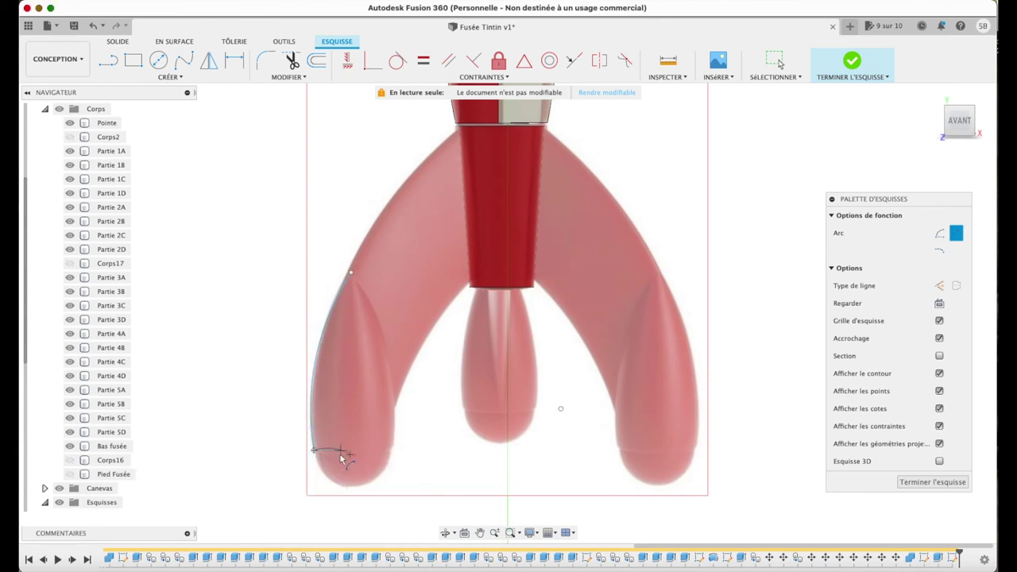
scroll(335, 459, "up", 3)
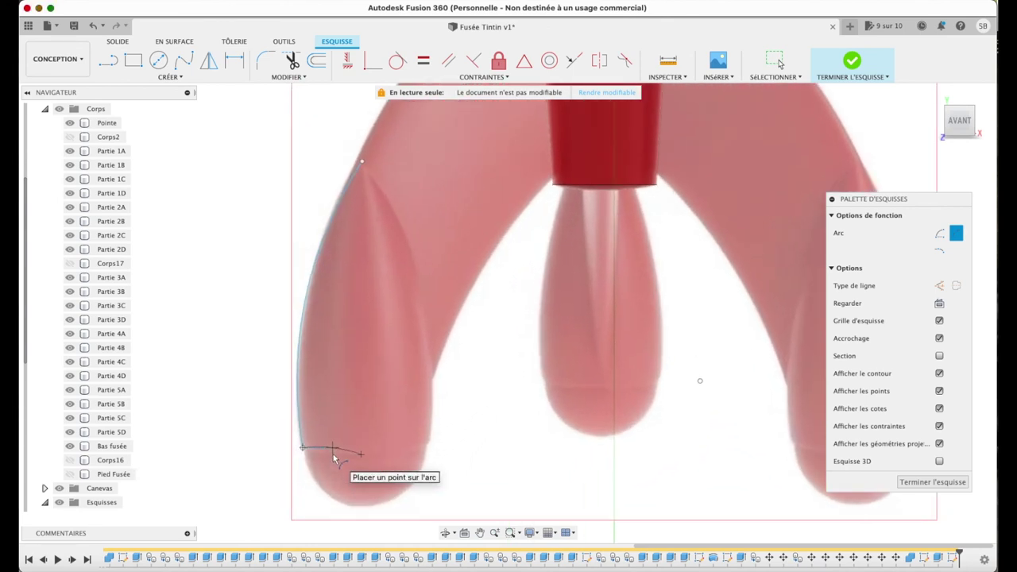
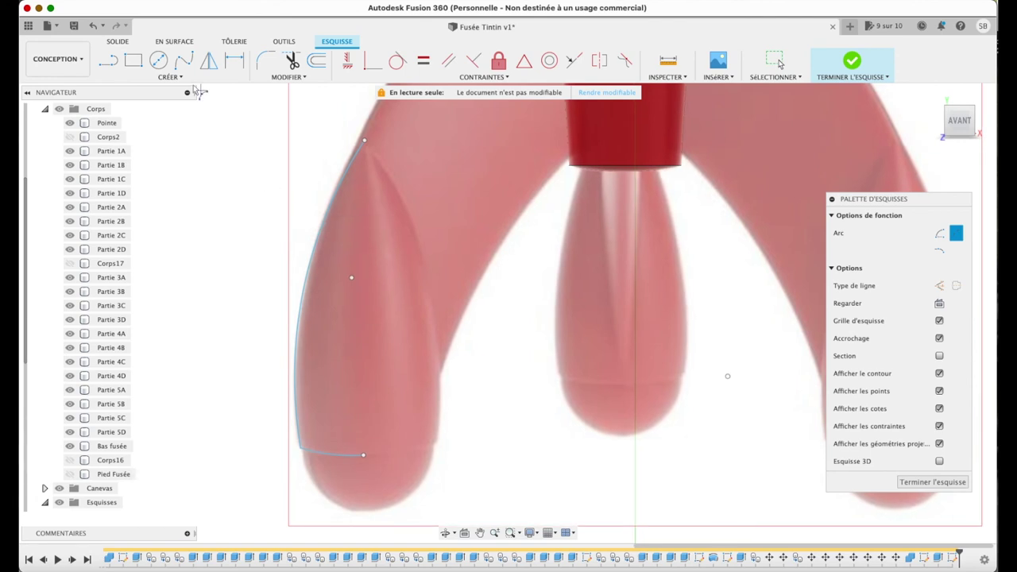
- Close the arc profile with a vertical line and finish the sketch
key("l")
left_click(365, 141)
left_click(364, 454)
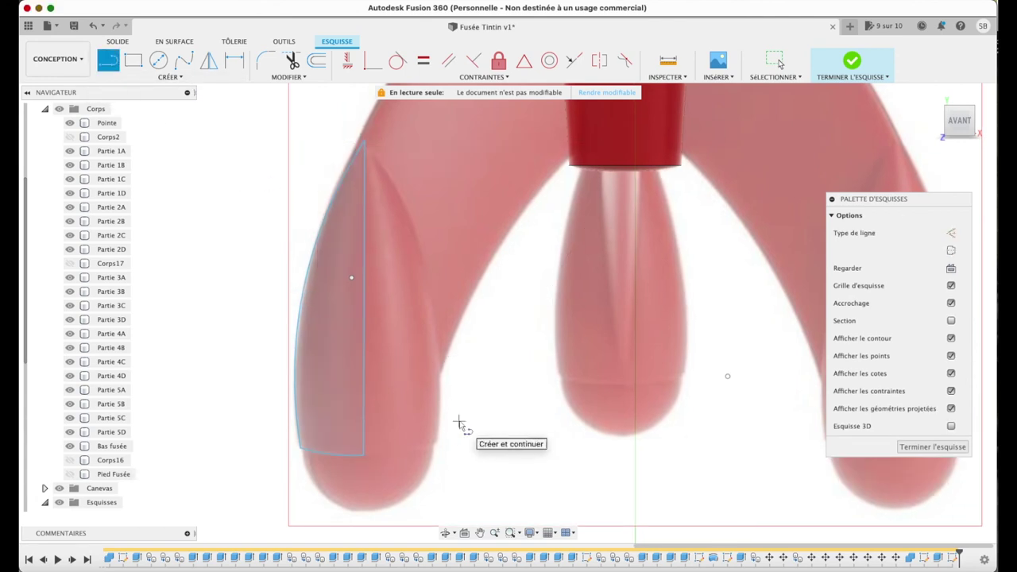
left_click(939, 448)
- Revolve the closed profile 360° around the vertical line into body Corps34, then hide it
left_click(336, 327)
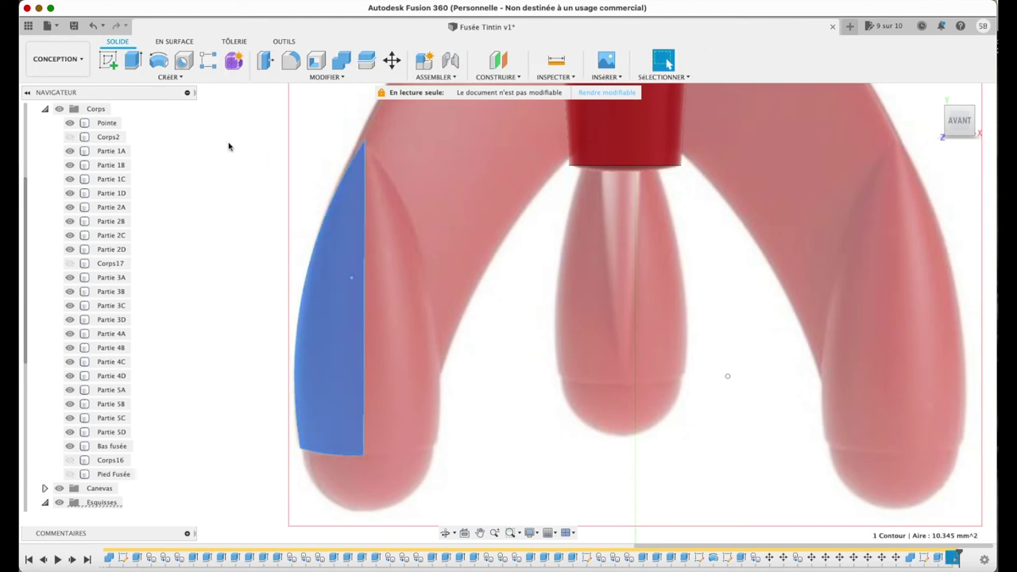
left_click(178, 77)
left_click(159, 152)
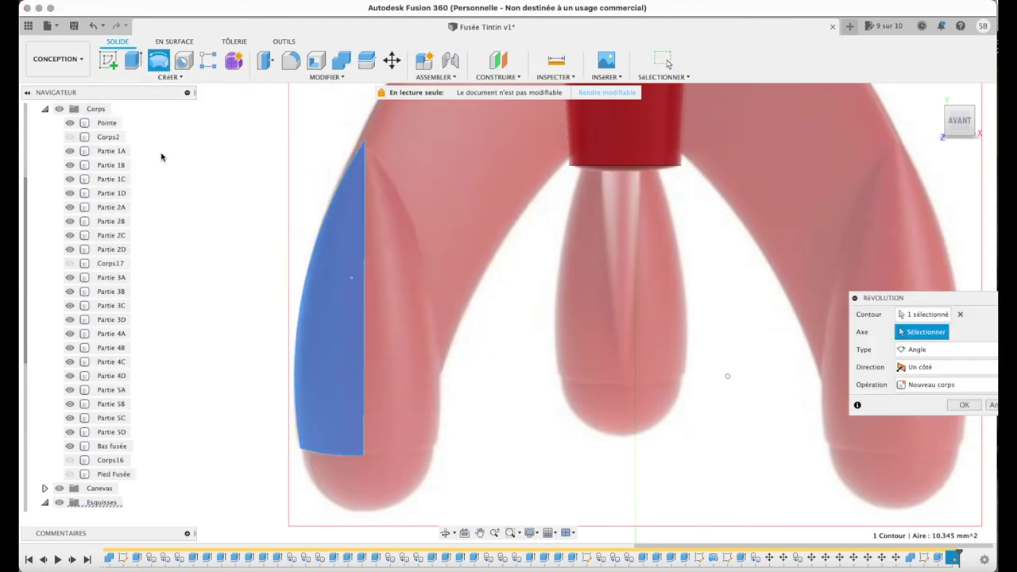
left_click(364, 276)
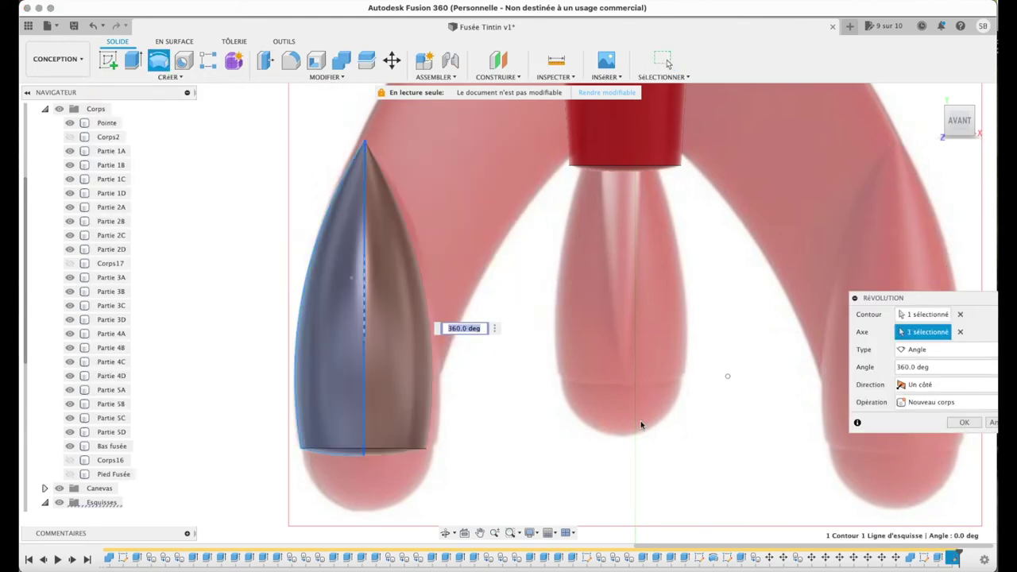
left_click(964, 423)
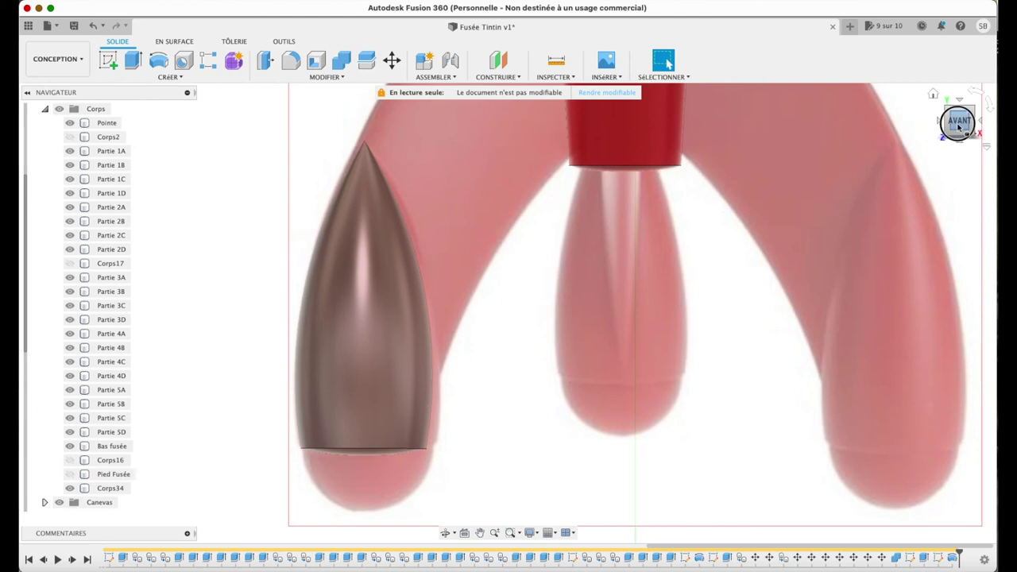
left_click_drag(954, 119, 938, 129)
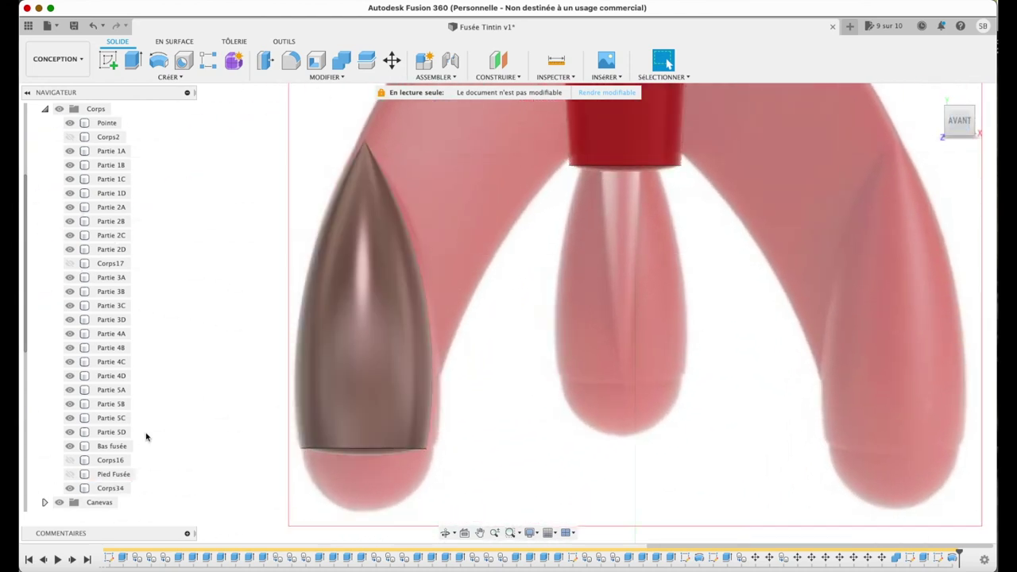
left_click(70, 488)
- Start a new sketch on Bas fusée with the Corps34 body hidden
left_click(123, 68)
left_click(374, 447)
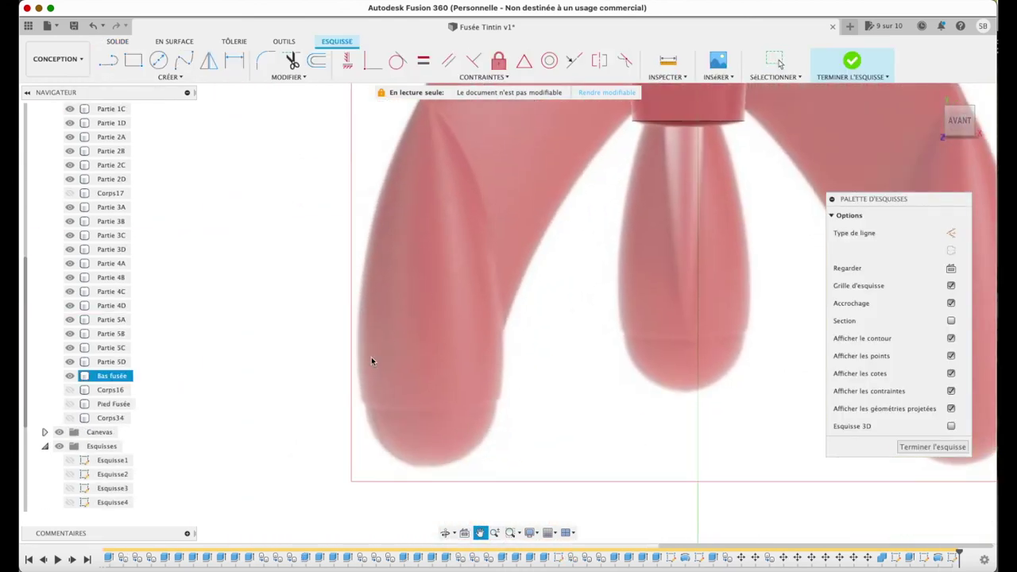
left_click(70, 418)
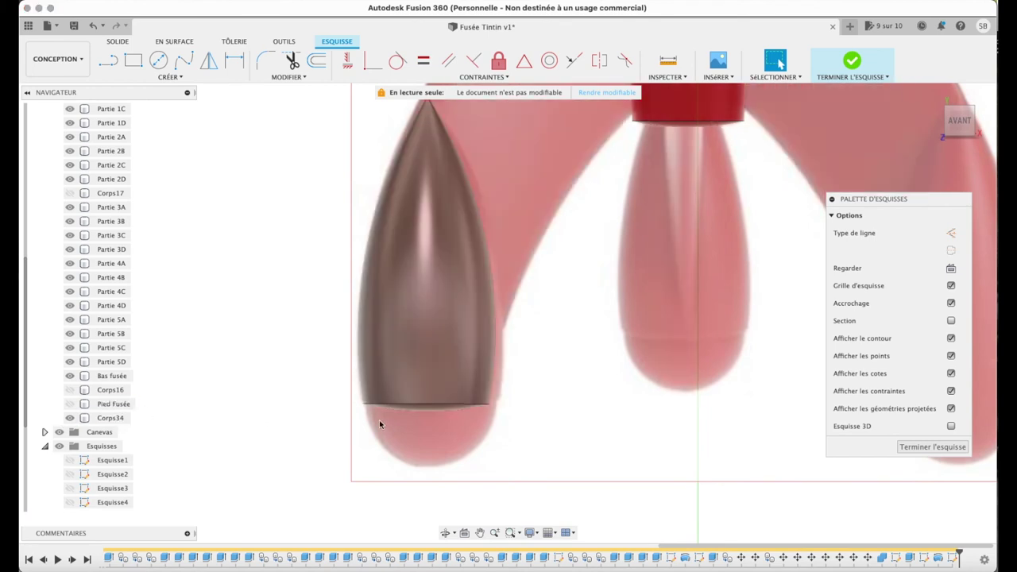
left_click(71, 419)
- Try a three-point arc at the reactor's tip, then delete the unwanted arc
left_click(182, 77)
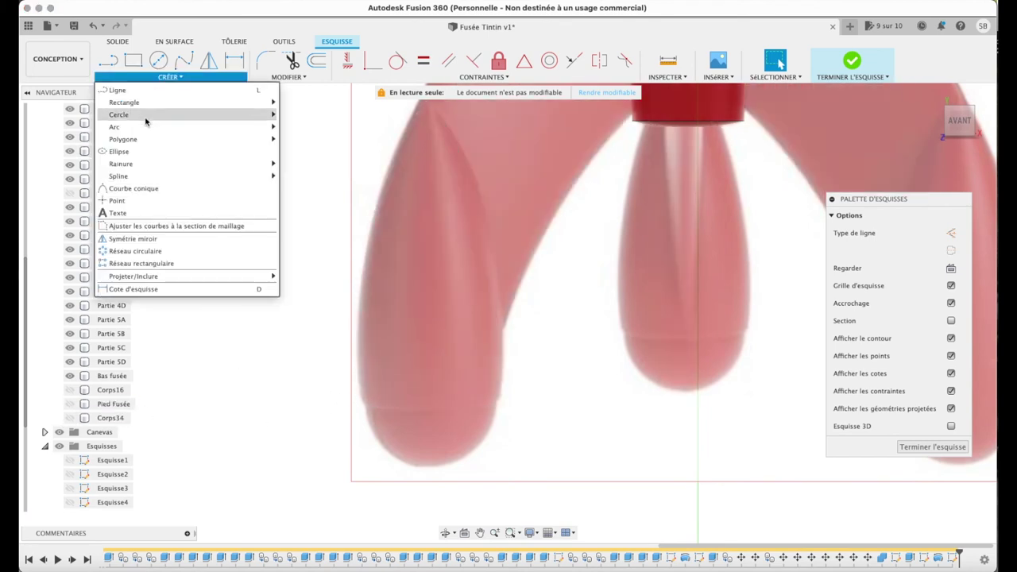
left_click(307, 128)
left_click(367, 406)
left_click(424, 412)
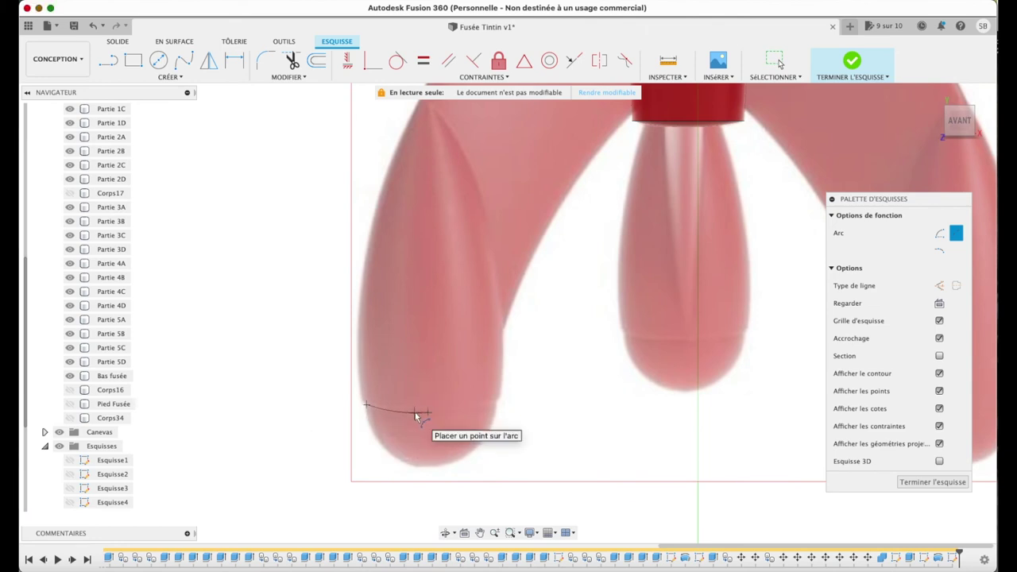
left_click(366, 405)
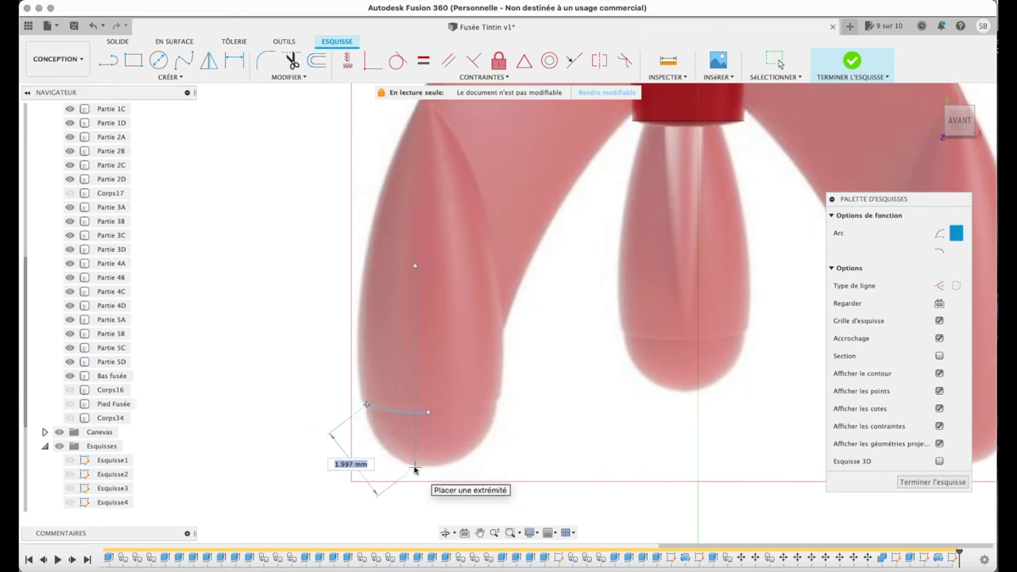
left_click(402, 462)
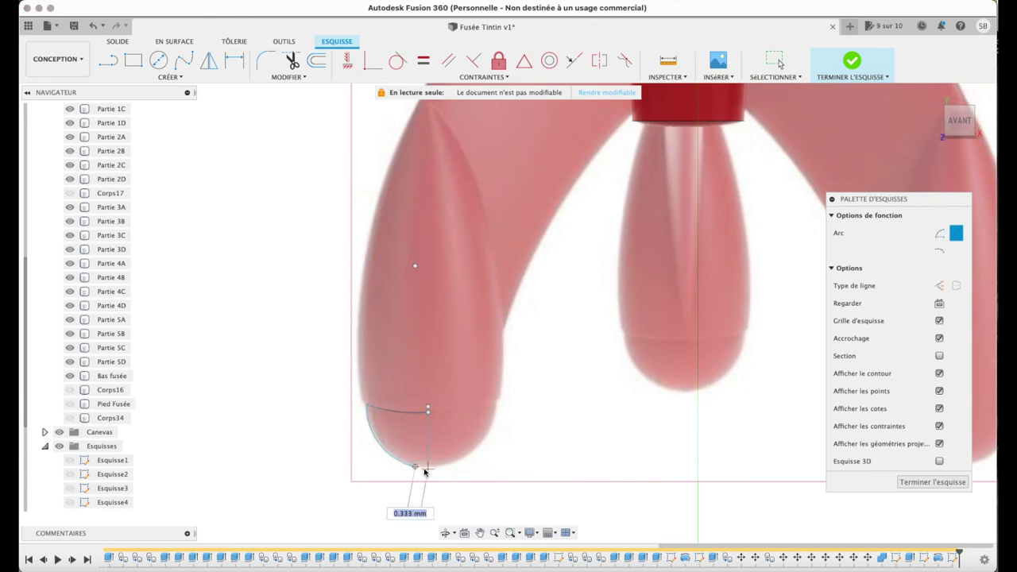
left_click(425, 470)
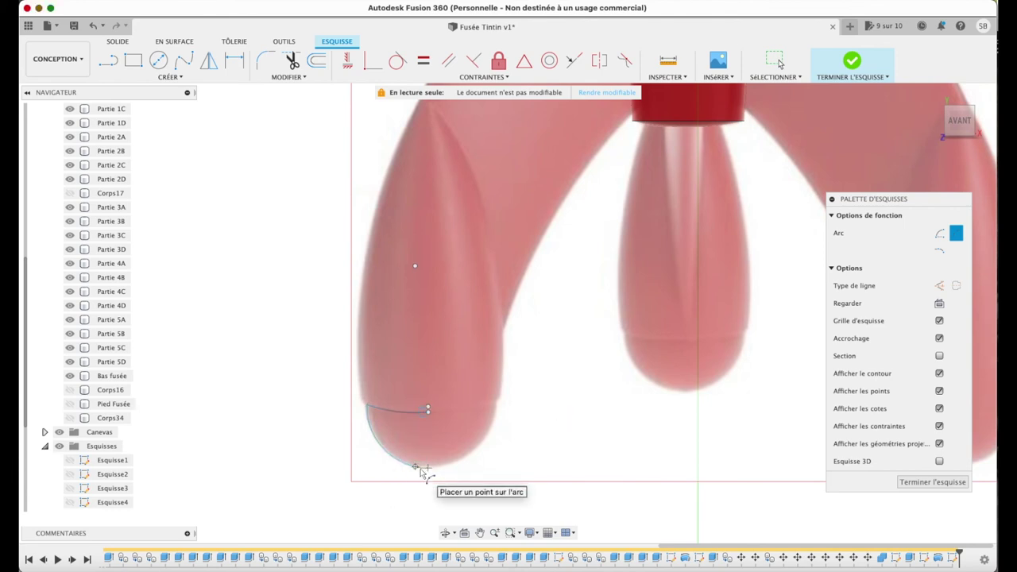
scroll(425, 470, "up", 2)
scroll(424, 475, "up", 3)
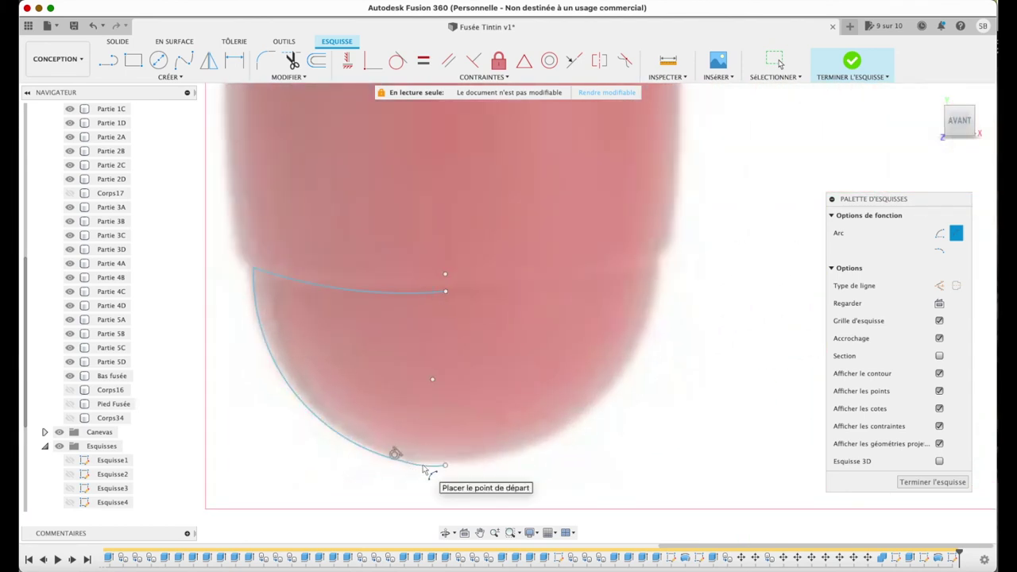
key("Escape")
left_click_drag(402, 468, 448, 465)
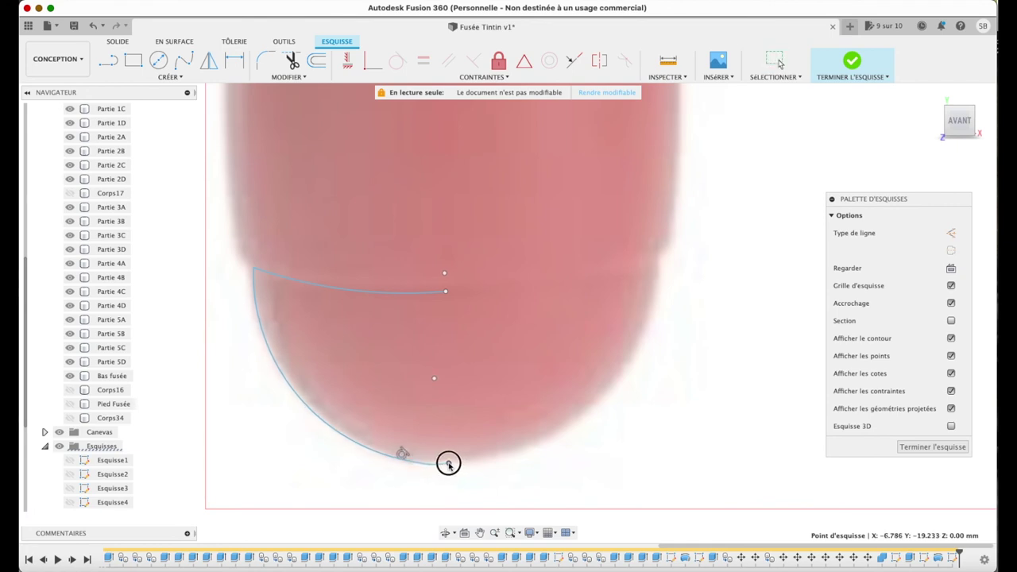
left_click(395, 454)
key("Delete")
- Redraw the three-point arc around the rounded tip, close it with a vertical line, and finish the sketch
left_click(168, 77)
mouse_move(115, 127)
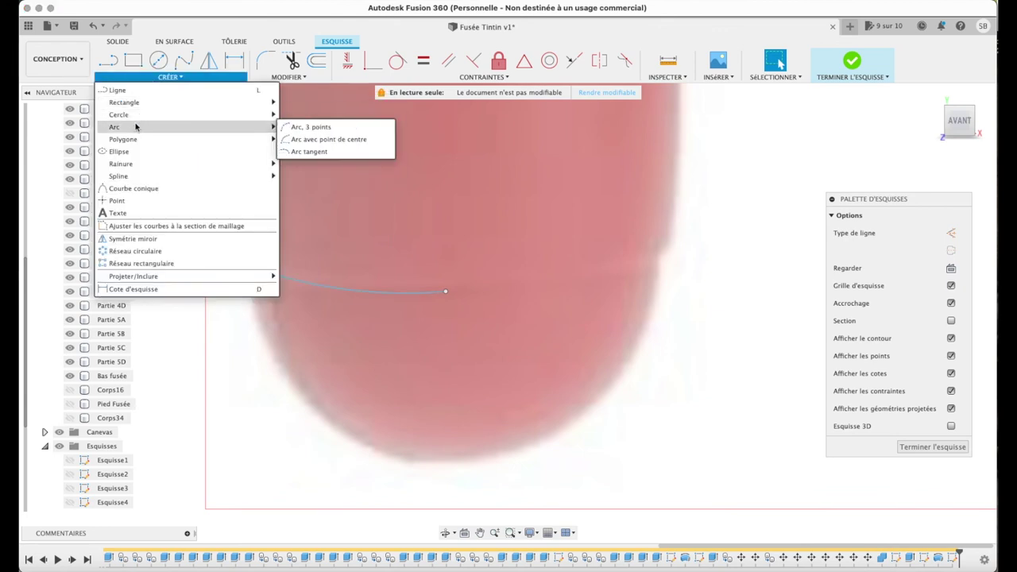
left_click(294, 152)
left_click(252, 268)
left_click(446, 291)
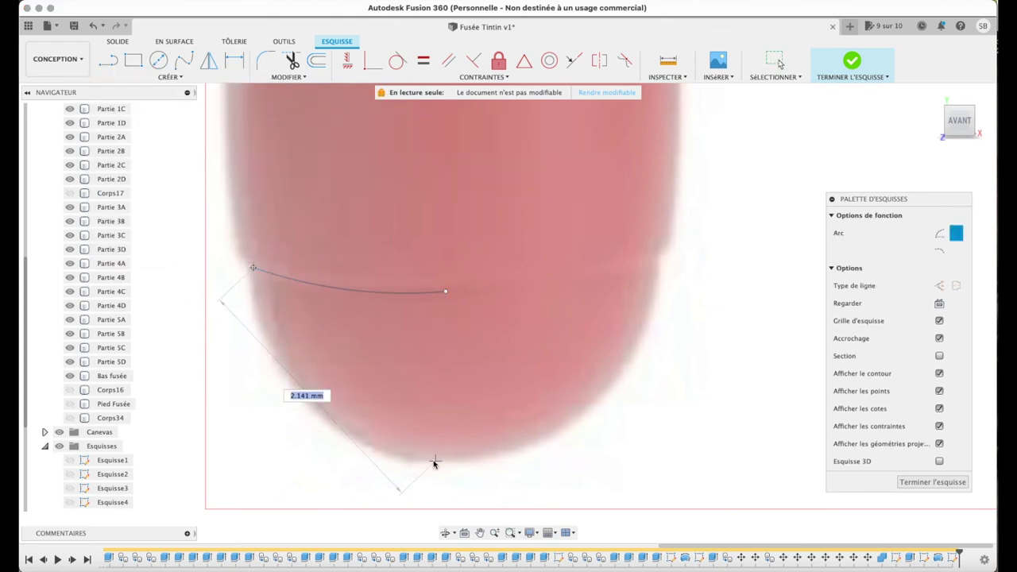
left_click(445, 461)
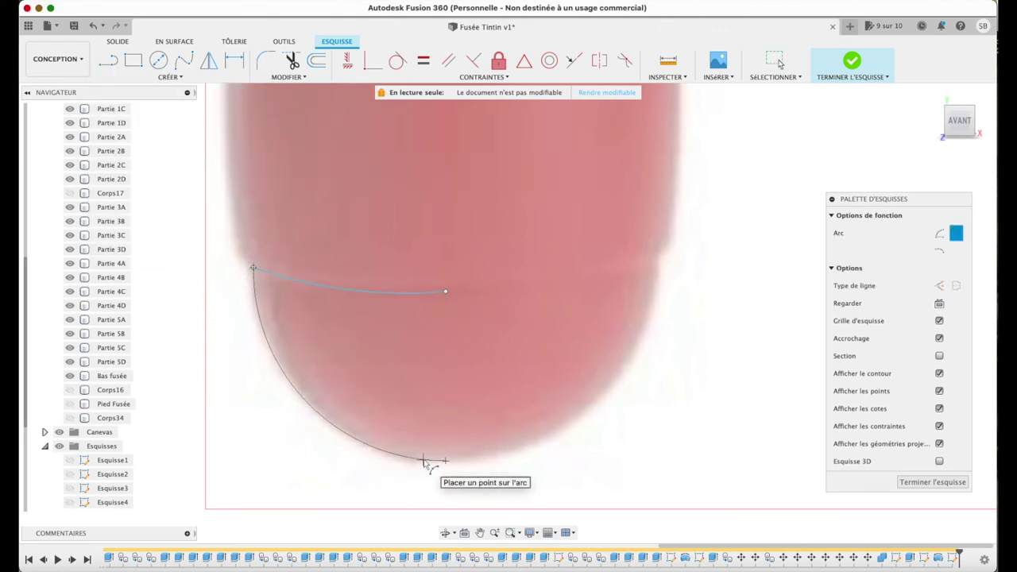
key("l")
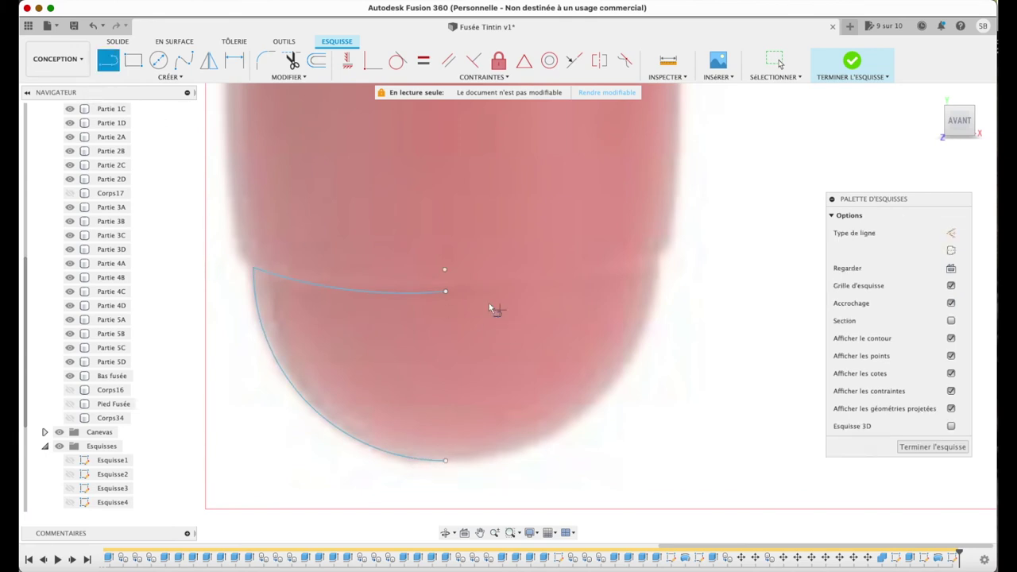
left_click(446, 291)
left_click(446, 461)
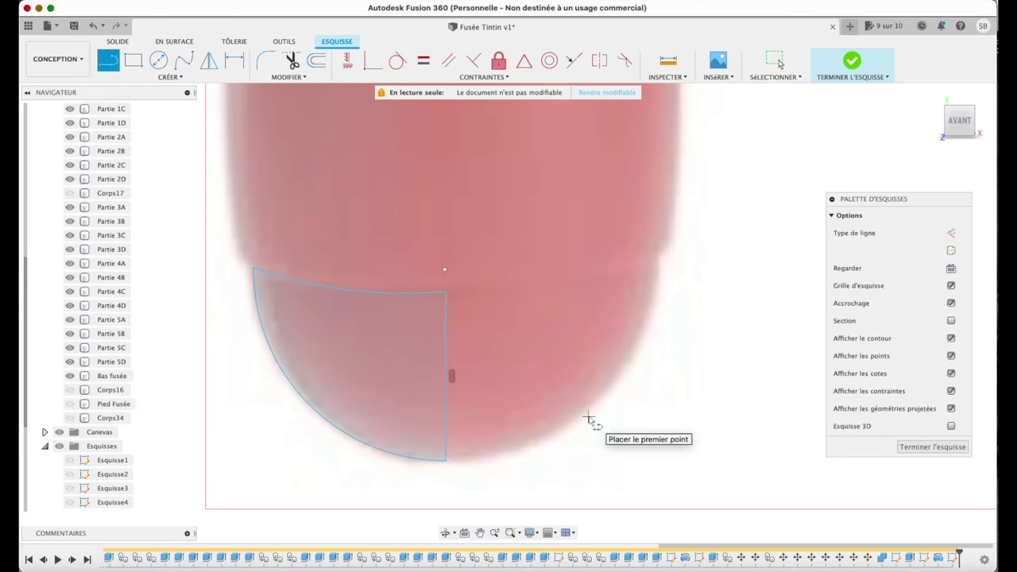
left_click(963, 447)
left_click(168, 77)
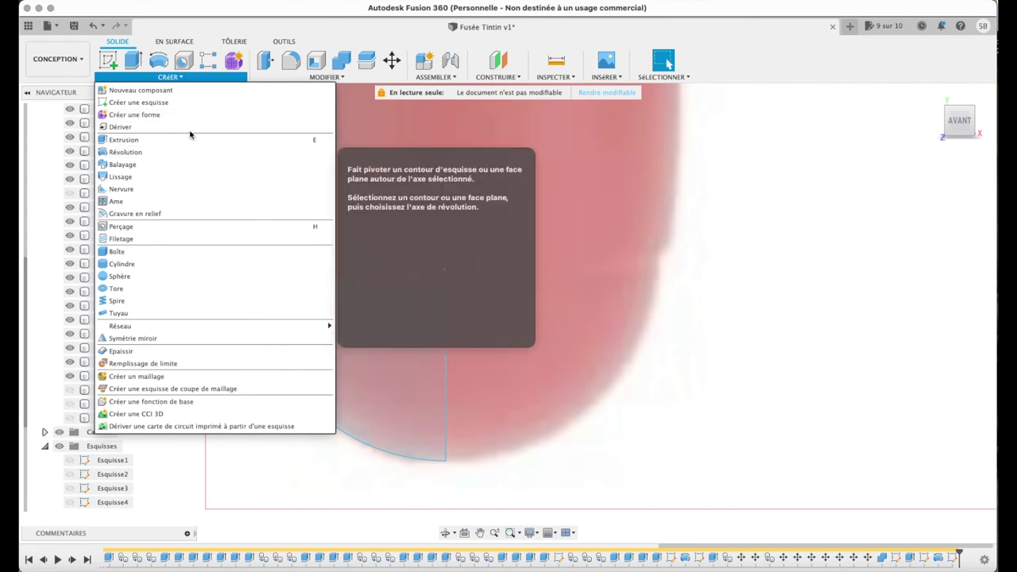
- Revolve the arc profile 360° around the vertical line to create the Corps35 cap
left_click(176, 153)
left_click(446, 318)
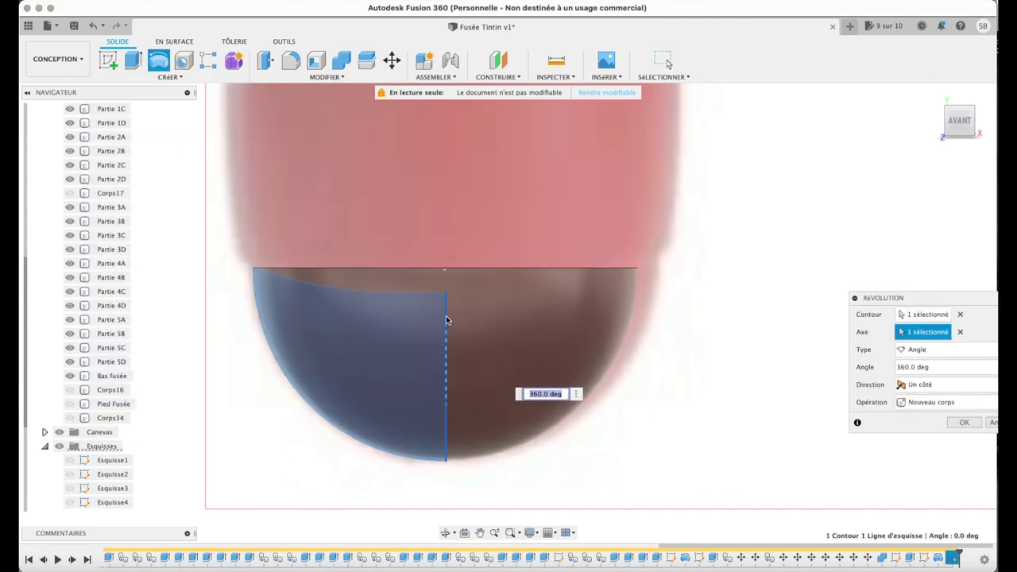
left_click(964, 422)
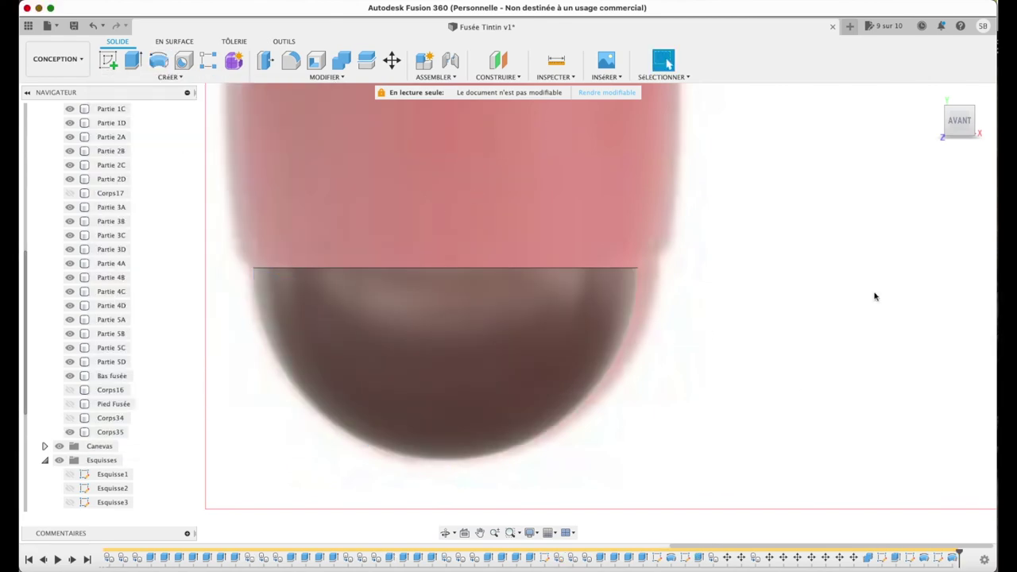
middle_click_drag(875, 295, 814, 139, "shift")
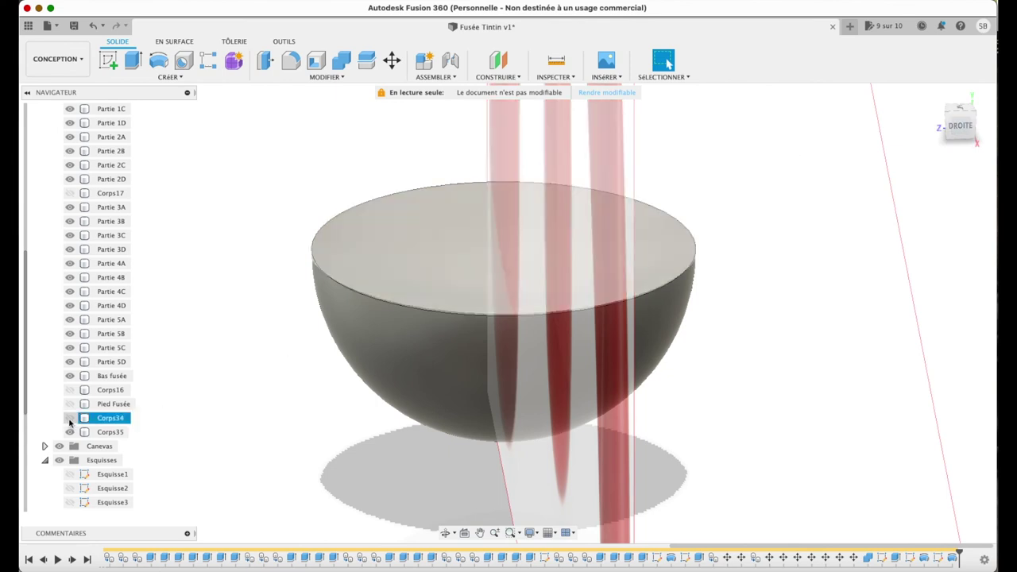
- Show Corps34 again, fit the rocket in view, and select the Corps35 cap
left_click(70, 418)
left_click(934, 95)
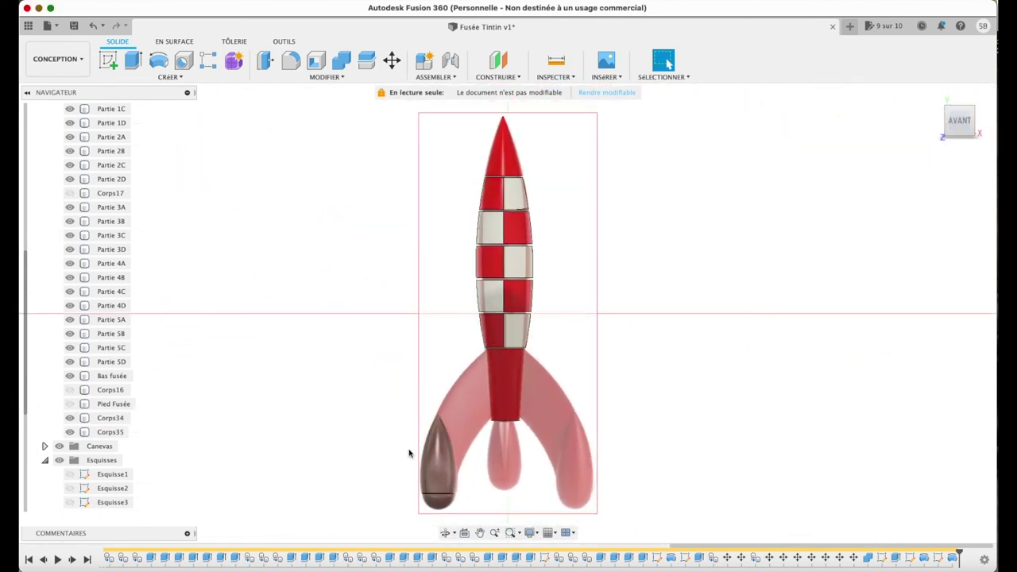
left_click(437, 453)
scroll(437, 453, "up", 5)
scroll(586, 320, "down", 3)
scroll(609, 363, "down", 5)
left_click(557, 427)
scroll(562, 417, "up", 3)
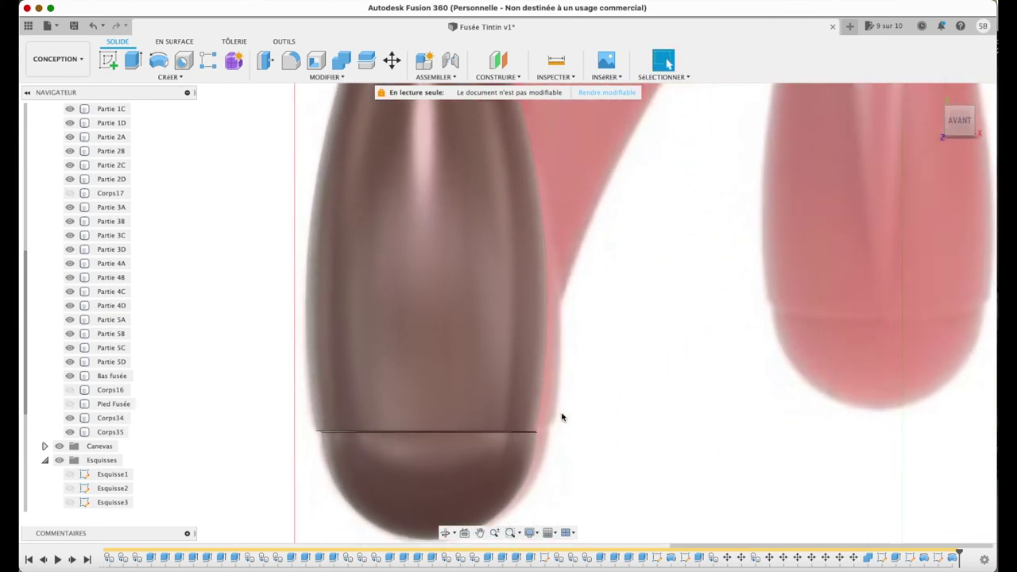
left_click(119, 431)
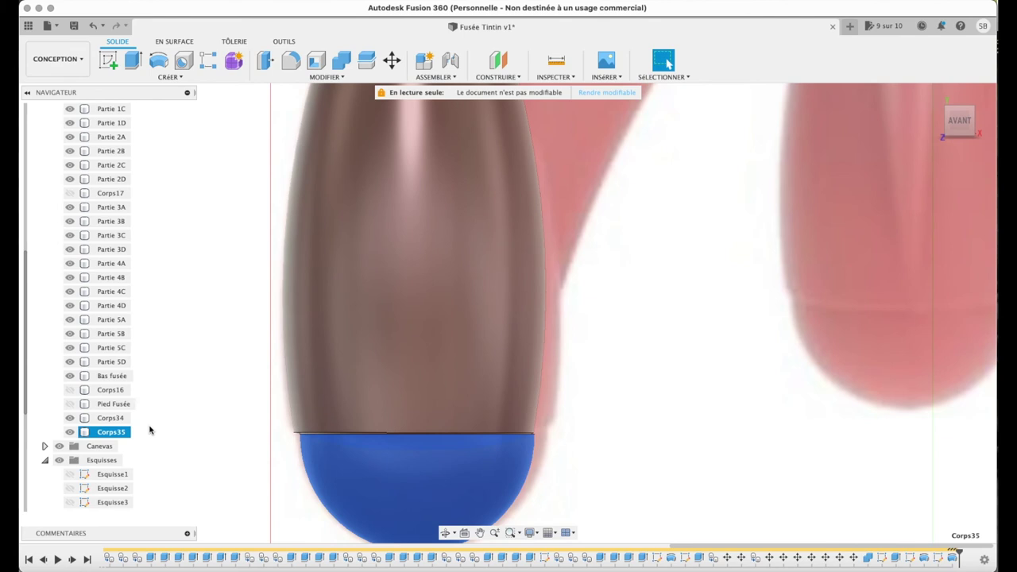
- Move the Corps35 cap slightly sideways and up 0.034 mm so it aligns under the reactor
key("m")
scroll(585, 376, "down", 5)
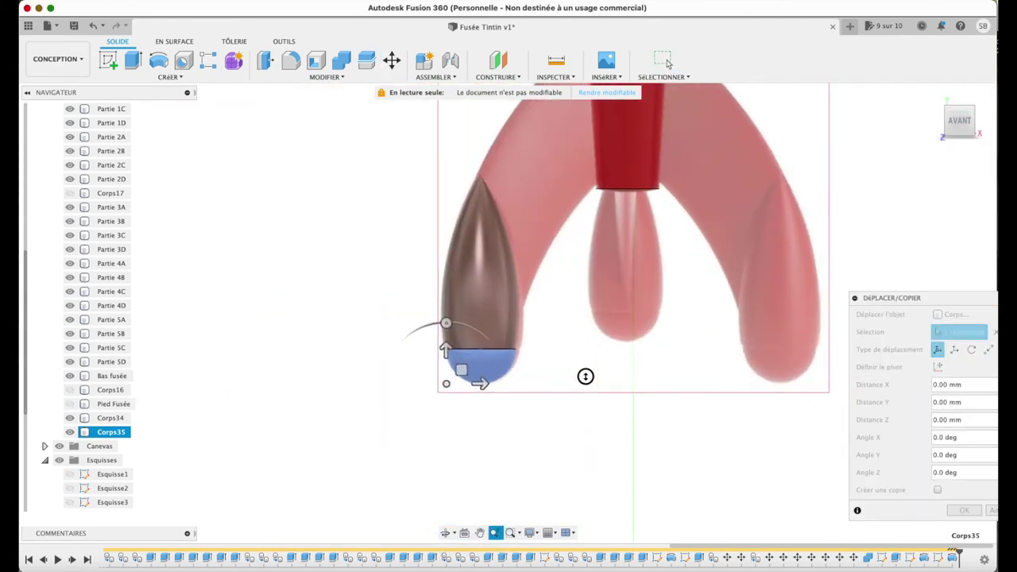
scroll(586, 376, "up", 3)
left_click(480, 533)
left_click_drag(513, 507, 559, 415)
key("Escape")
scroll(504, 439, "up", 3)
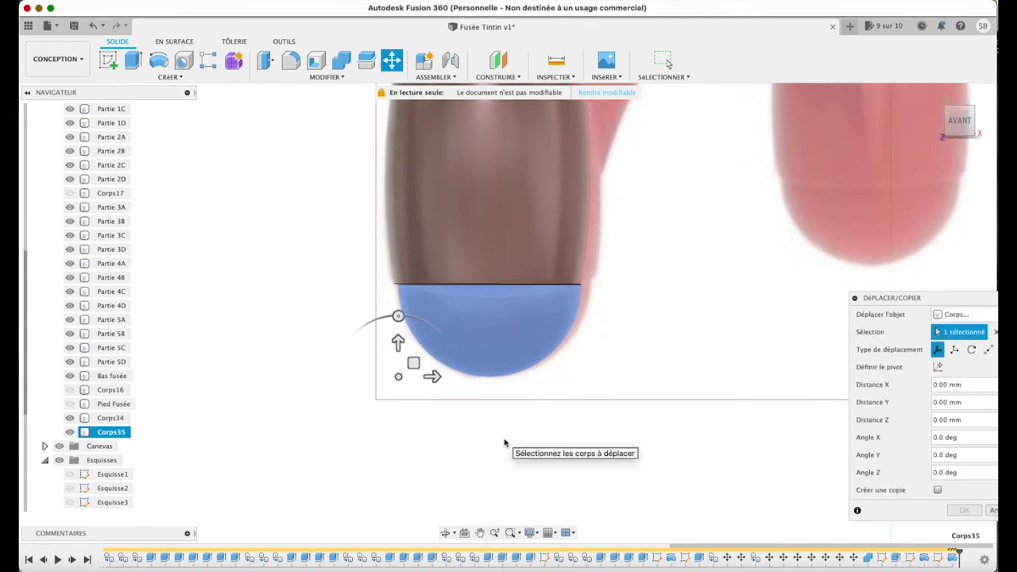
left_click_drag(352, 331, 355, 332)
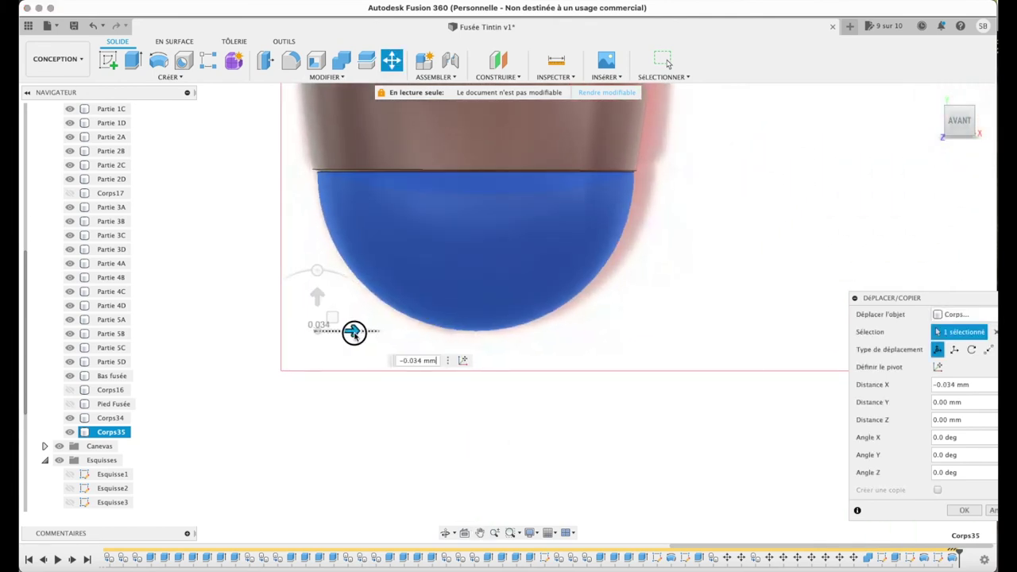
left_click_drag(318, 296, 317, 293)
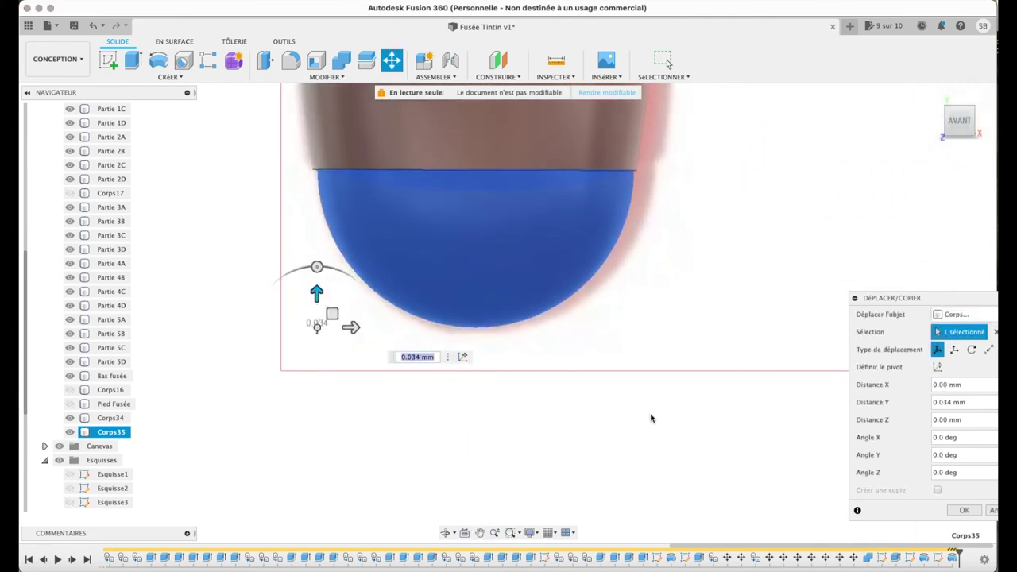
left_click(964, 510)
mouse_move(956, 125)
left_mouse_down()
mouse_move(923, 136)
mouse_move(731, 108)
mouse_move(729, 127)
mouse_move(861, 154)
mouse_move(912, 95)
left_mouse_up()
left_click(934, 95)
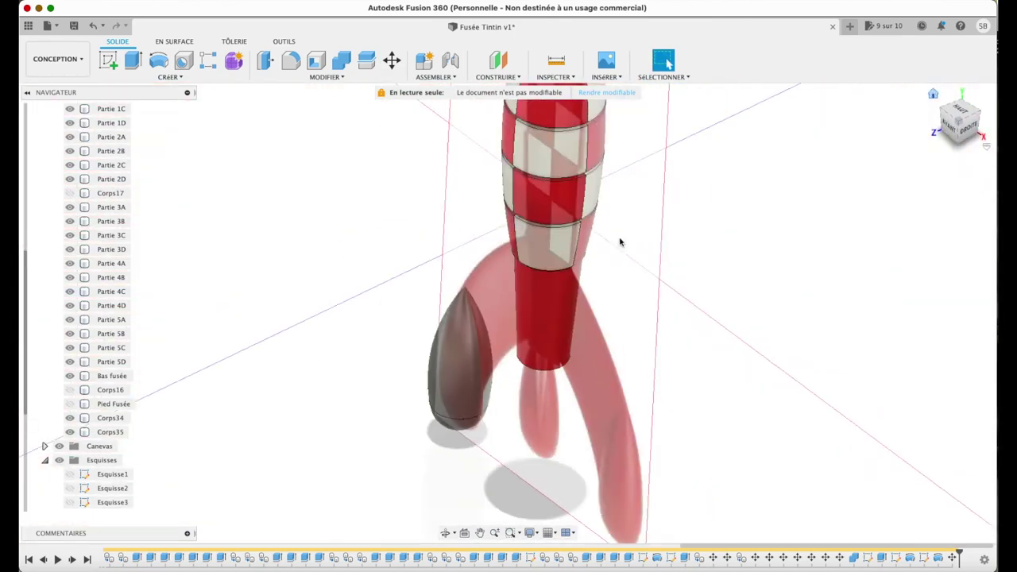
- Join the Corps35 cap into Corps34 and rename the combined body Réacteur A
left_click(457, 401)
left_click(461, 449)
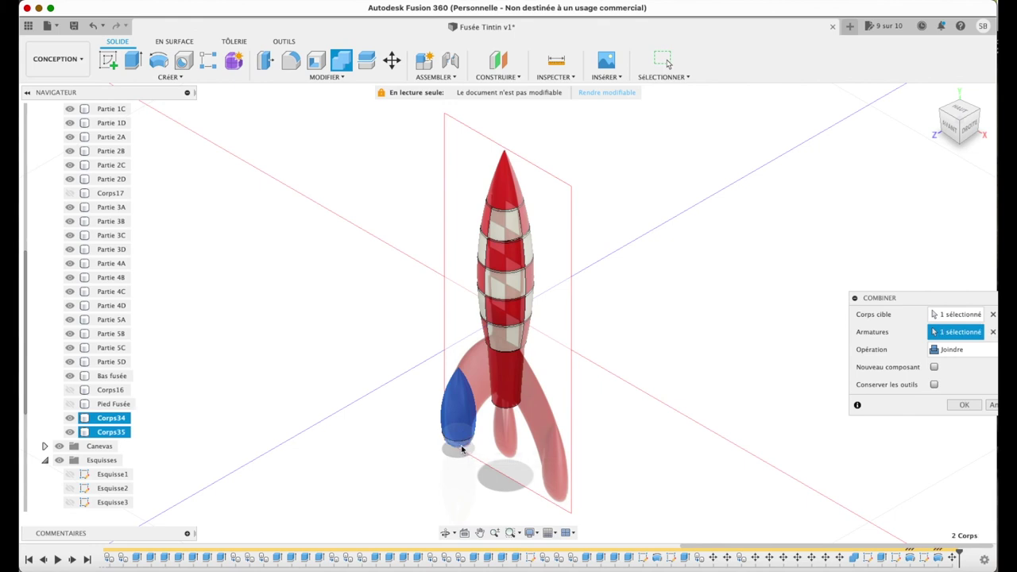
left_click(964, 405)
scroll(115, 421, "up", 2)
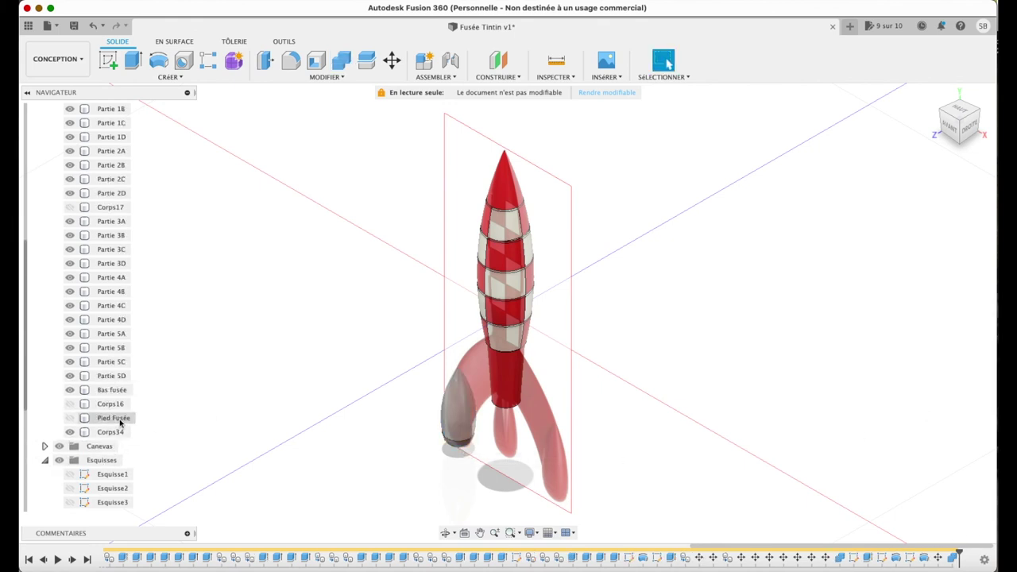
double_click(111, 447)
type("Réacteur A")
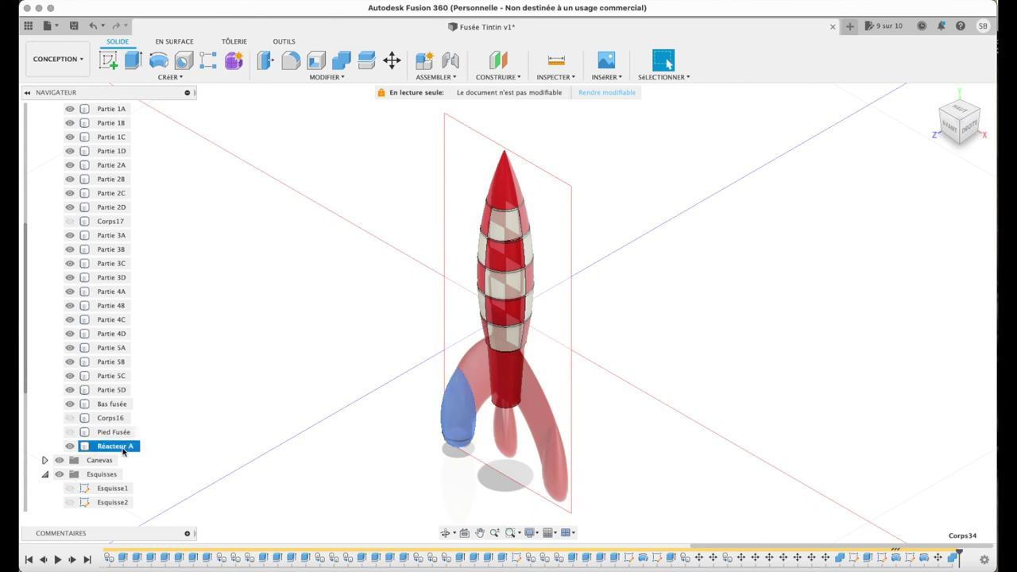
- From the front view, paste a copy of Réacteur A and drag it toward the right fin
left_click(950, 127)
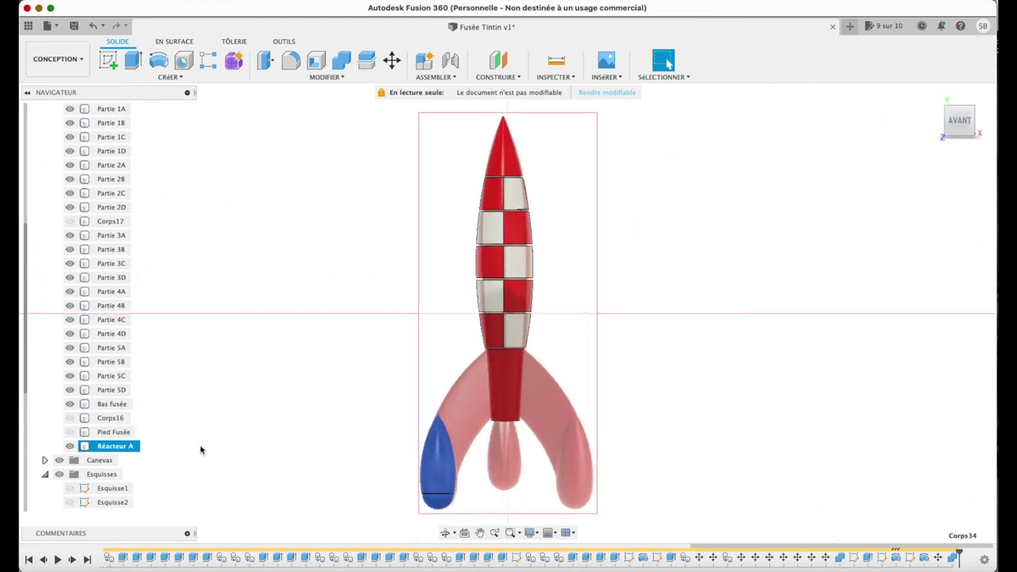
key("ctrl+c")
key("ctrl+v")
left_click_drag(445, 508, 592, 510)
- Fix the first reactor copy at the right fin tip and paste a second copy
left_click(960, 511)
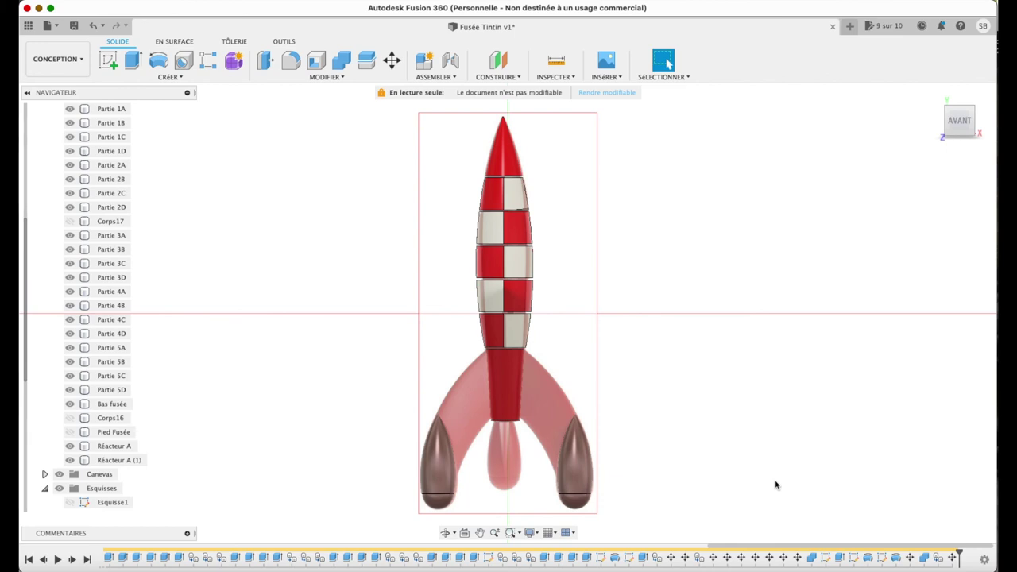
left_click(119, 460)
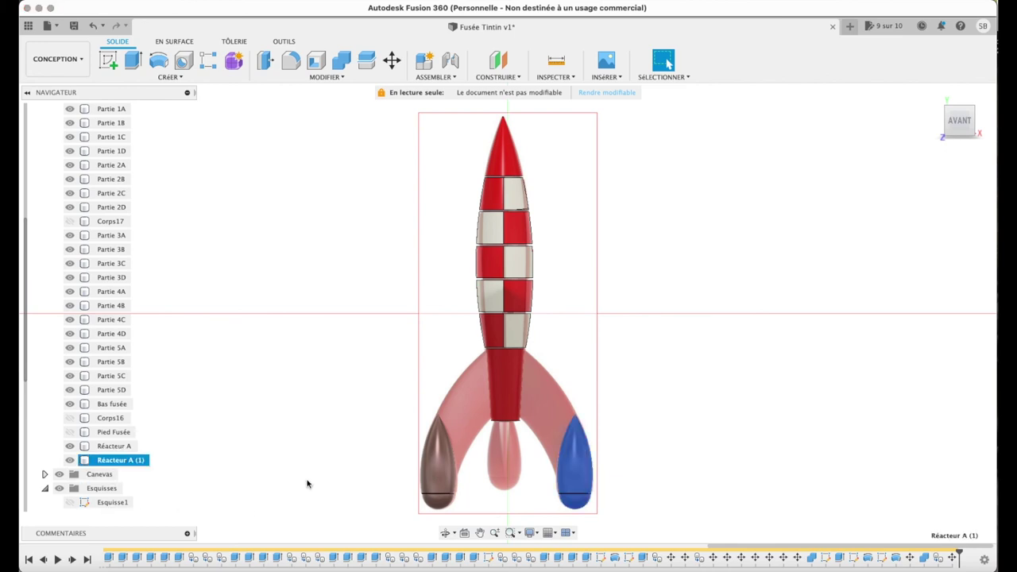
key("ctrl+c")
key("ctrl+v")
- Place the second copy under the centre, raised 1.661 mm, and show Pied Fusée from the top
left_click_drag(596, 508, 522, 509)
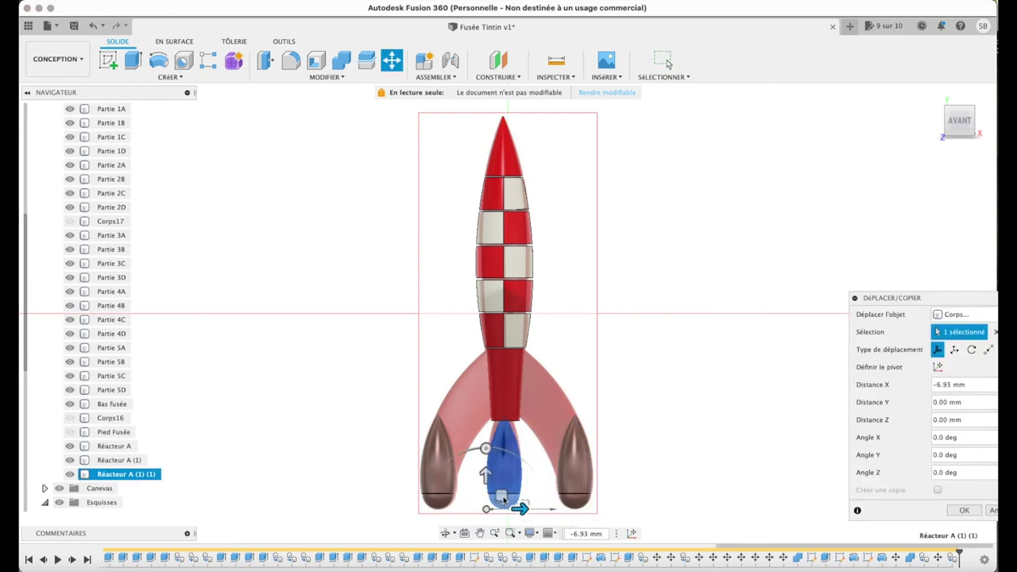
left_click_drag(485, 474, 485, 457)
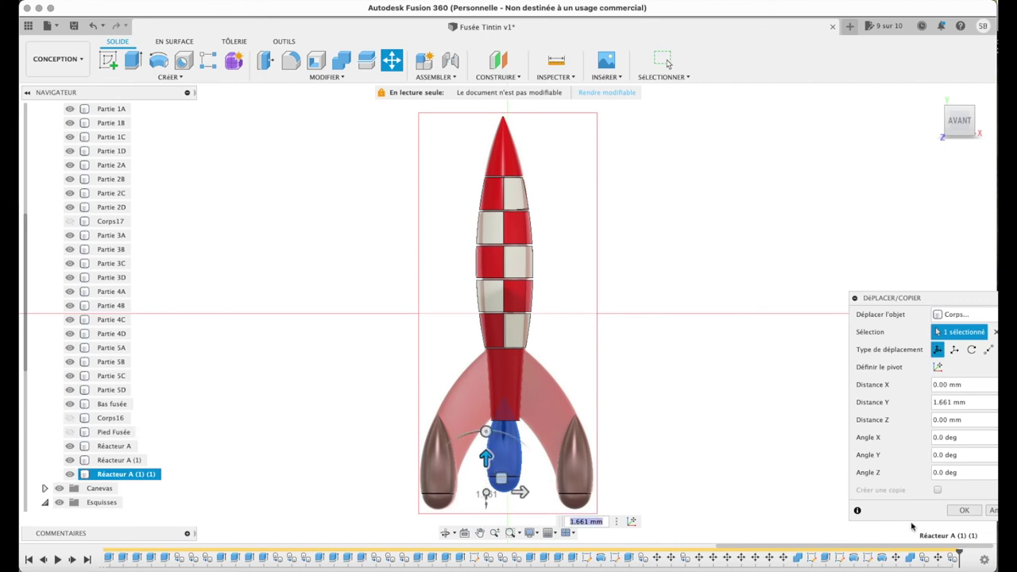
left_click(964, 510)
left_click(70, 433)
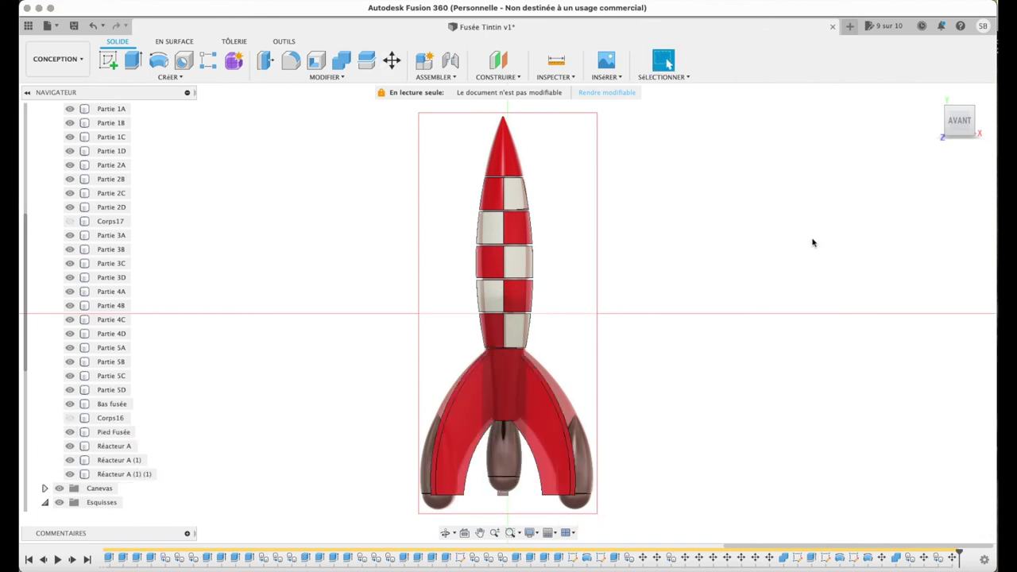
left_click(959, 101)
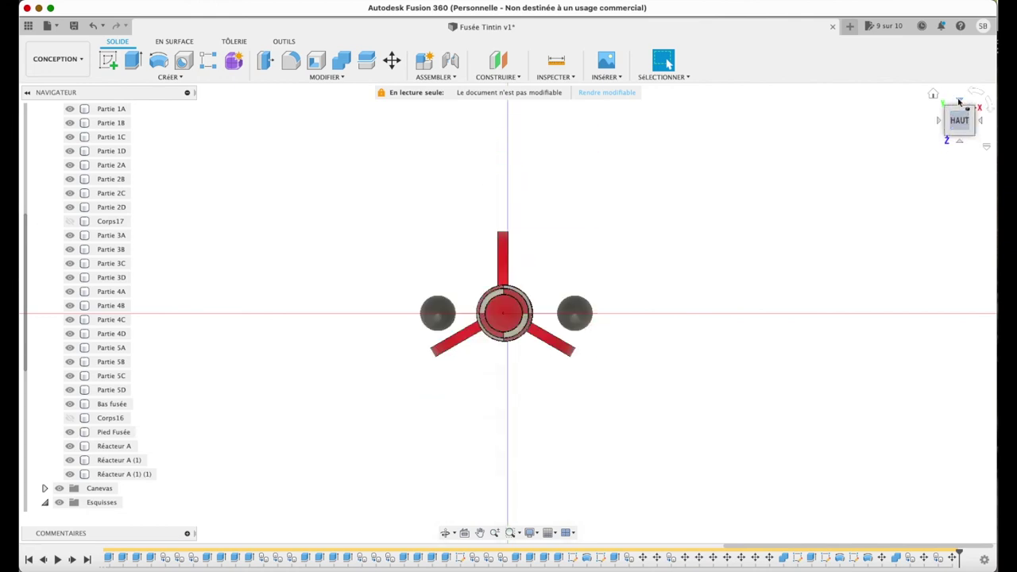
- Move Réacteur A and Réacteur A (1) onto the lower-left and lower-right fin arms
left_click(112, 447)
key("m")
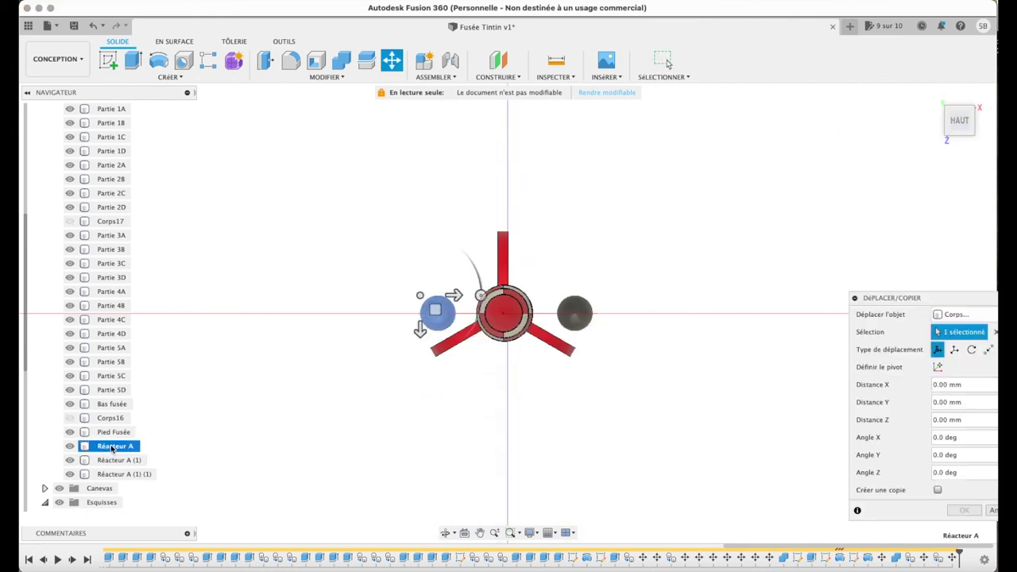
left_click_drag(423, 327, 418, 373)
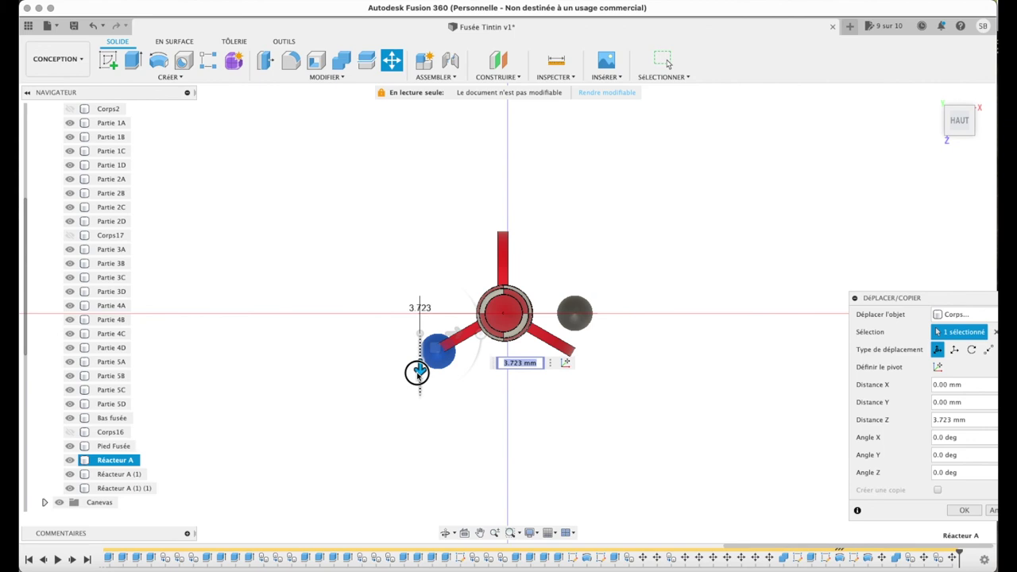
left_click(964, 511)
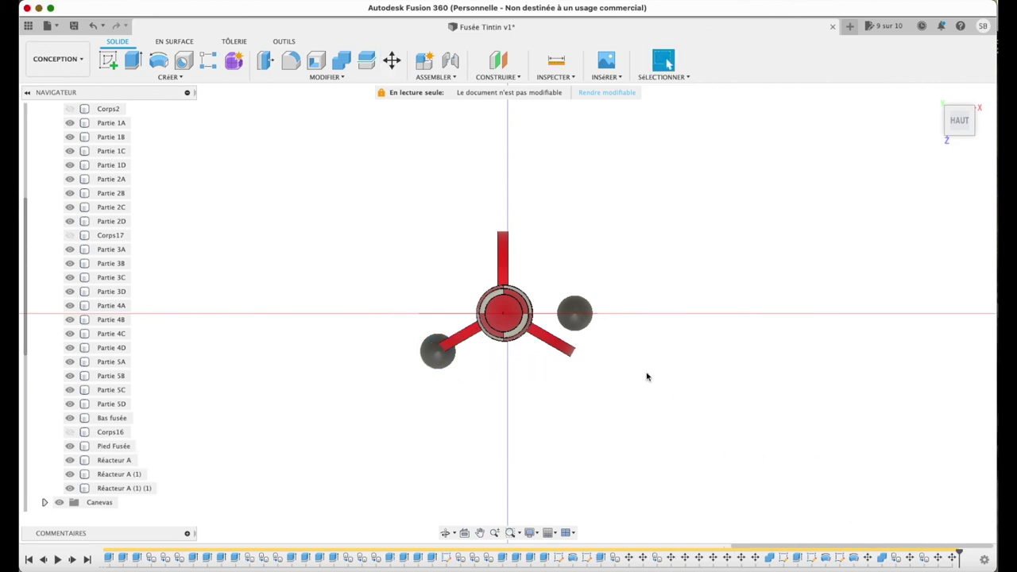
left_click(119, 474)
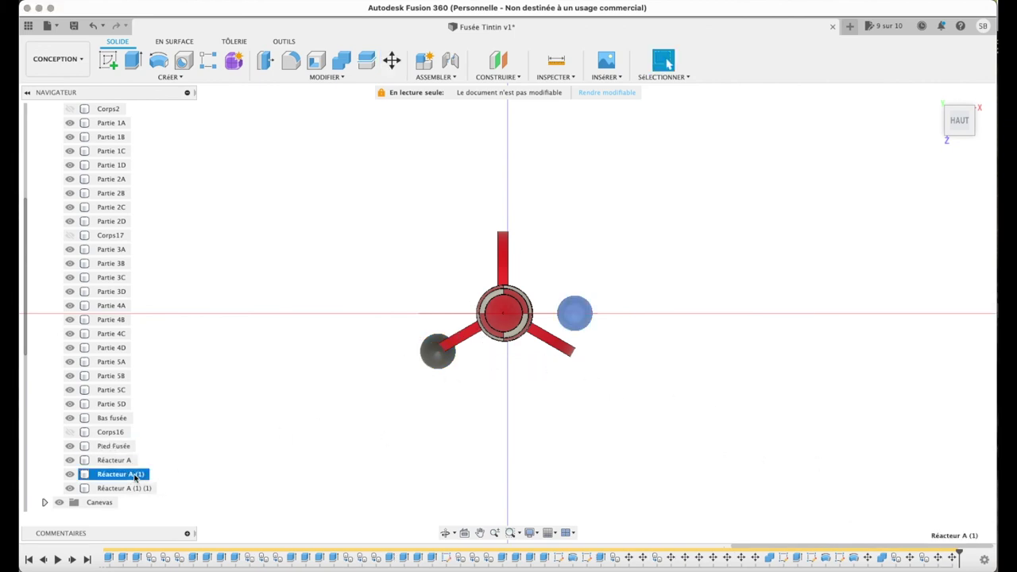
key("m")
left_click_drag(558, 340, 557, 367)
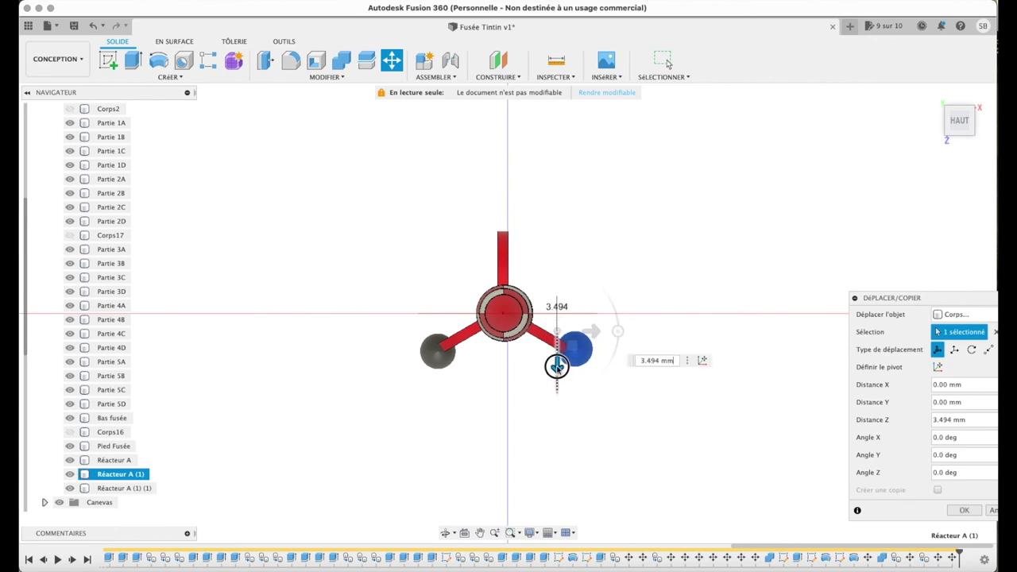
left_click_drag(557, 367, 557, 368)
left_click(957, 512)
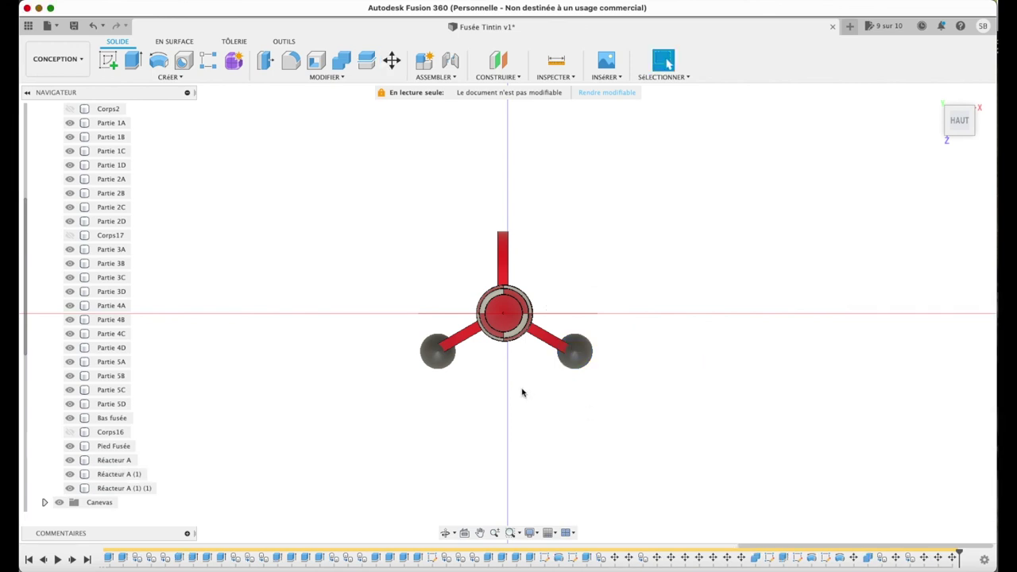
- Move the third reactor, Réacteur A (1) (1), onto the top fin arm
left_click(119, 487)
key("m")
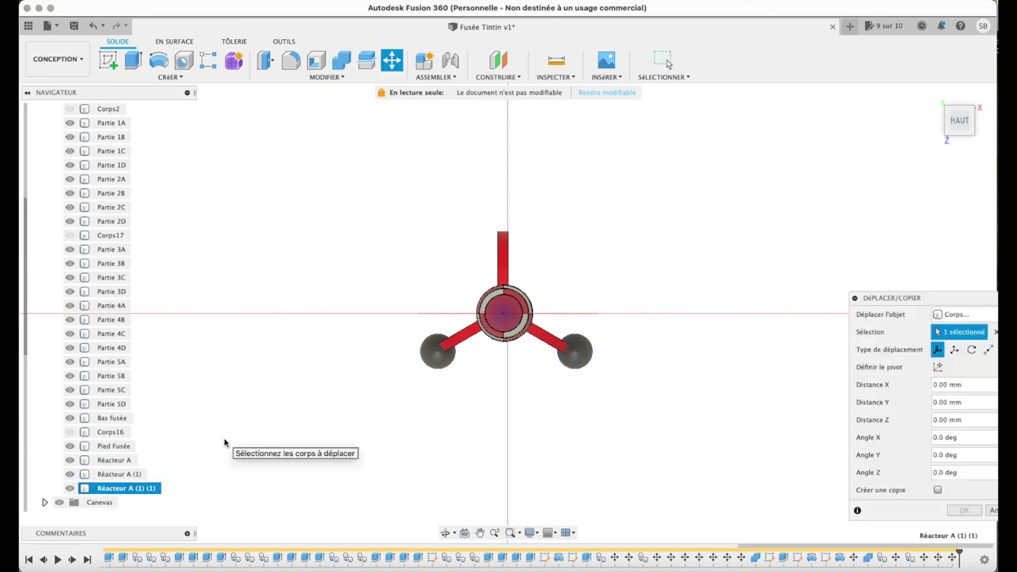
left_click_drag(483, 332, 524, 219)
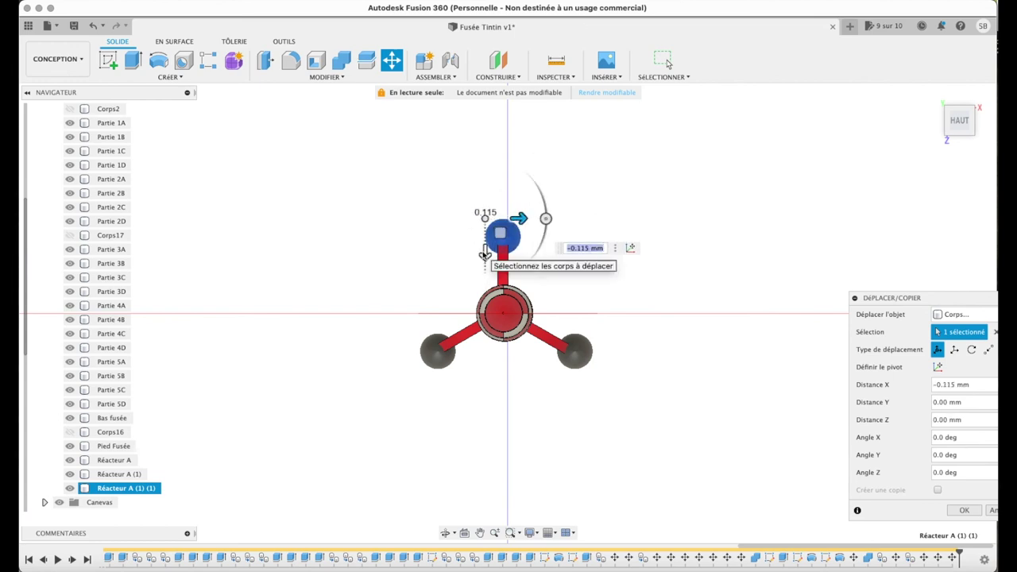
left_click(964, 510)
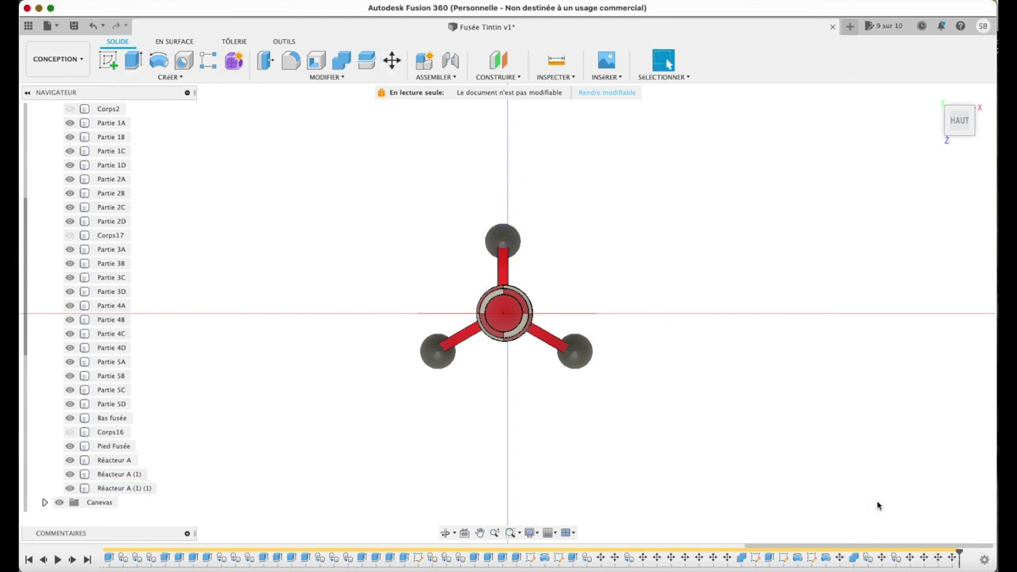
left_click(934, 93)
- From the front view, shift Réacteur A horizontally inward toward the rocket's foot
left_click(952, 132)
mouse_move(902, 107)
middle_mouse_down("shift")
mouse_move(993, 112)
mouse_move(806, 111)
mouse_move(962, 170)
middle_mouse_up("shift")
left_click(954, 119)
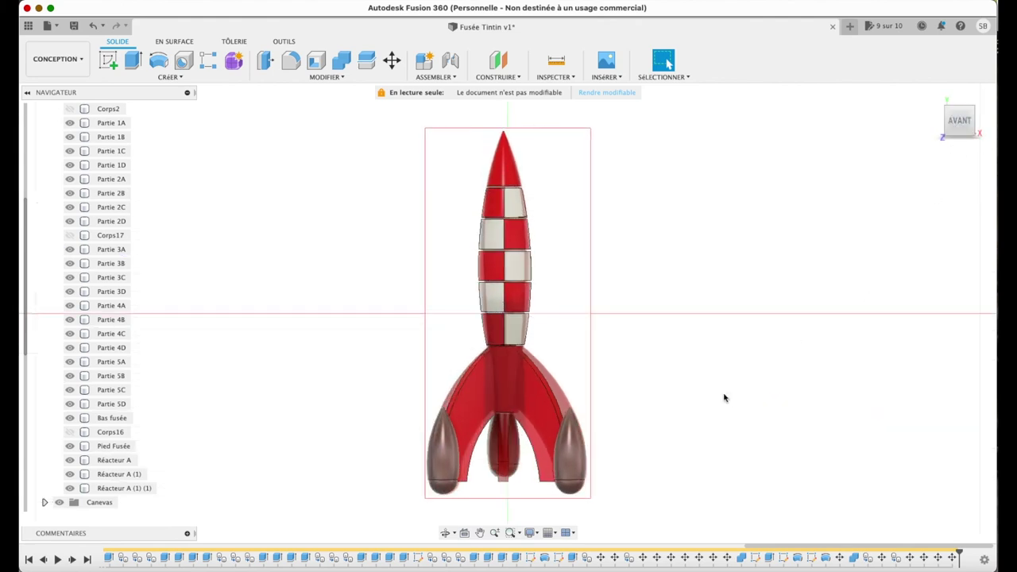
left_click(141, 463)
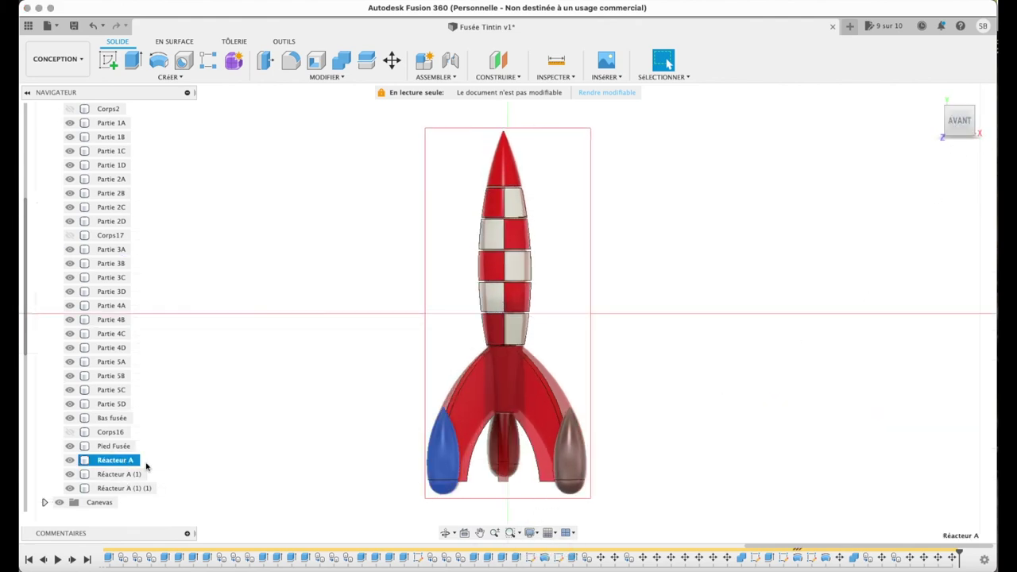
key("m")
left_click_drag(464, 494, 469, 494)
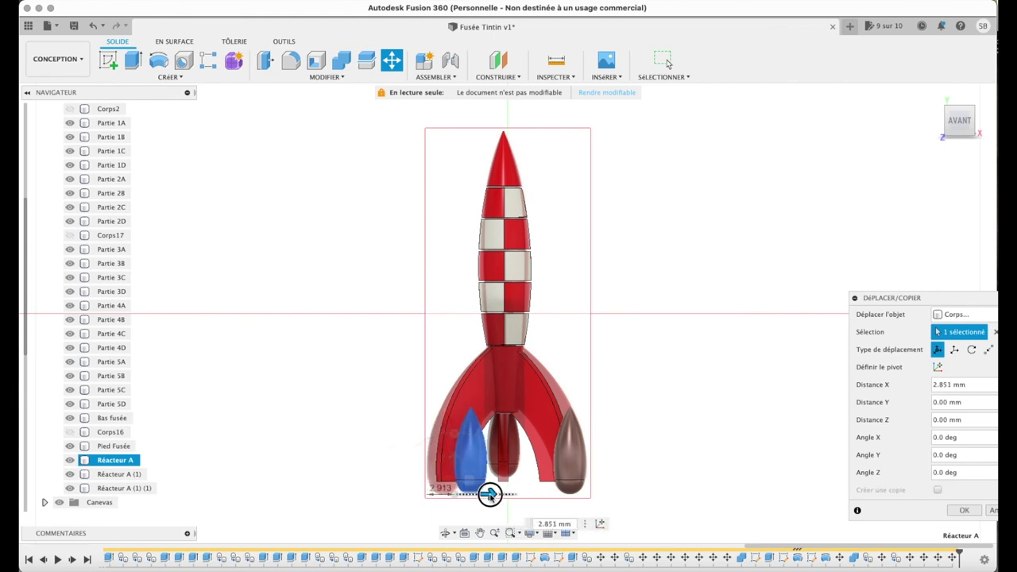
left_click_drag(471, 493, 469, 492)
key("Return")
- Shift Réacteur A (1) 2.603 mm inward along X
left_click(125, 475)
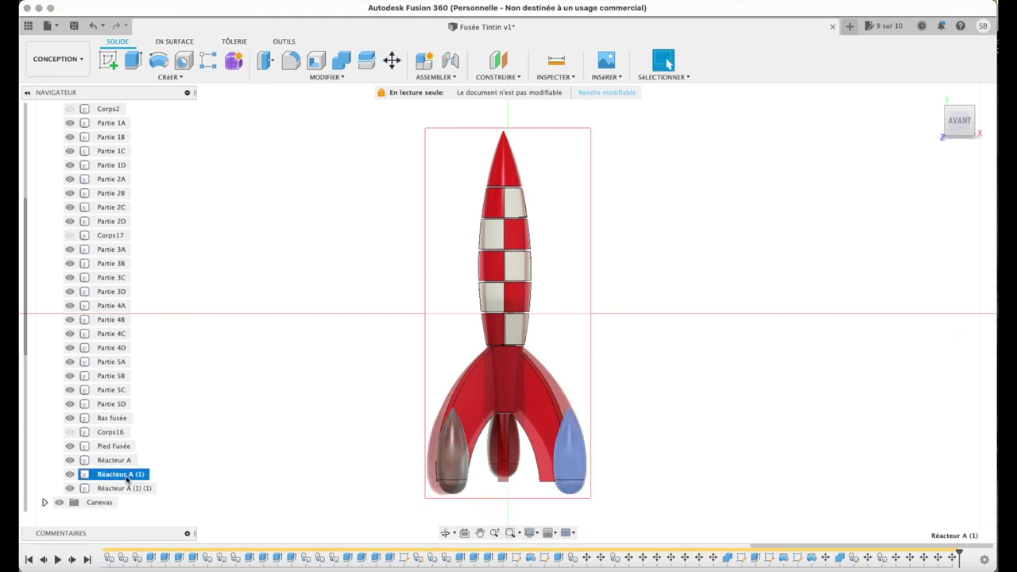
key("m")
mouse_move(585, 494)
left_mouse_down()
mouse_move(565, 496)
mouse_move(575, 497)
left_mouse_up()
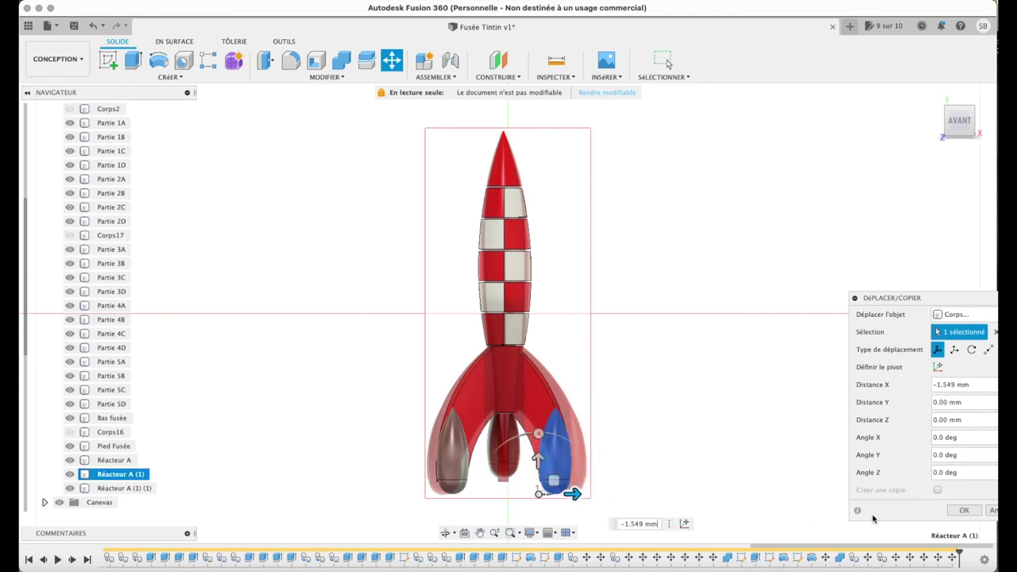
left_click(964, 510)
left_click(981, 121)
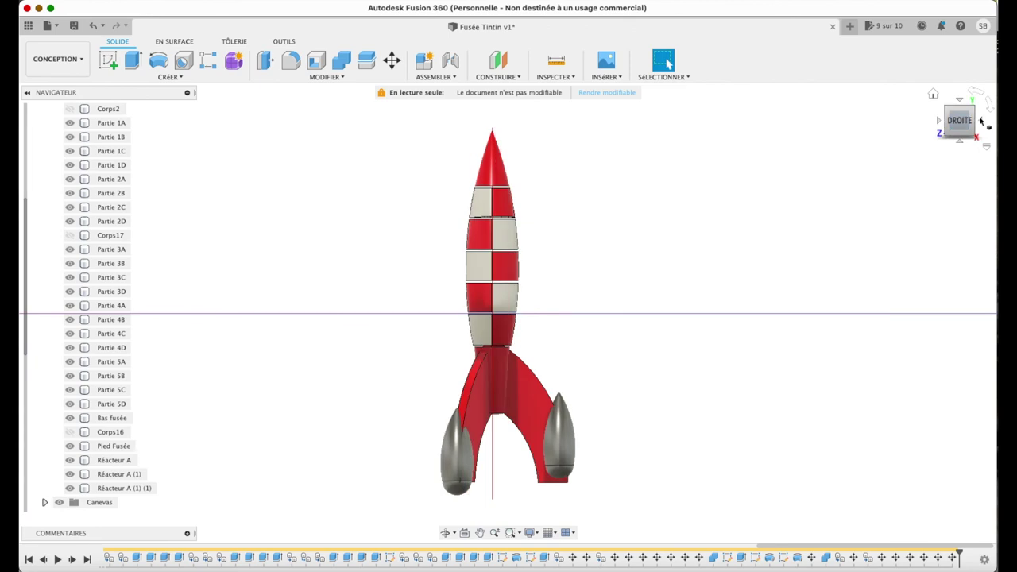
- Move Réacteur A (1) (1) 0.599 mm along Z toward the foot, then view the whole rocket in 3D
scroll(107, 480, "up", 3)
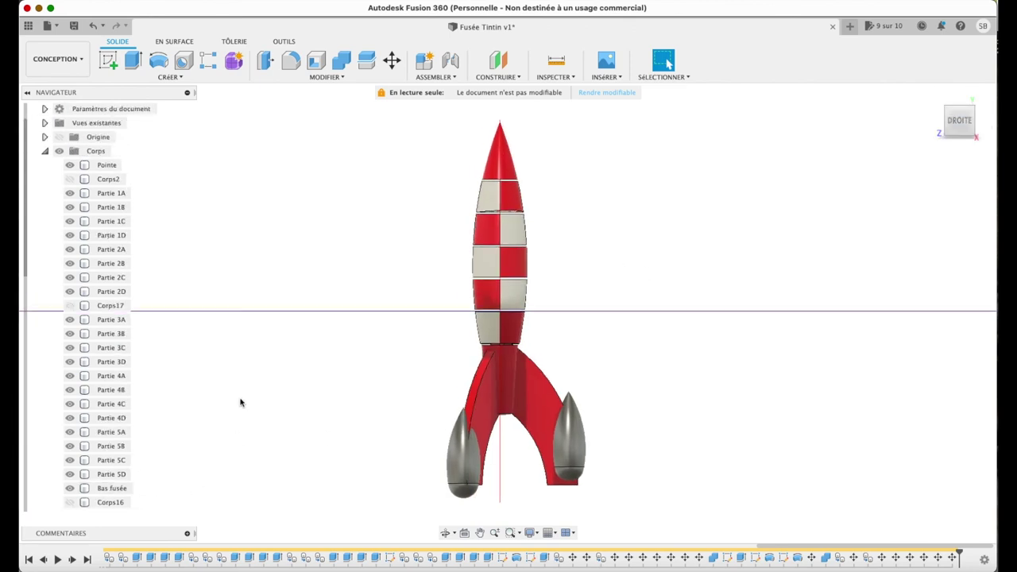
scroll(151, 417, "down", 5)
left_click(119, 348)
key("m")
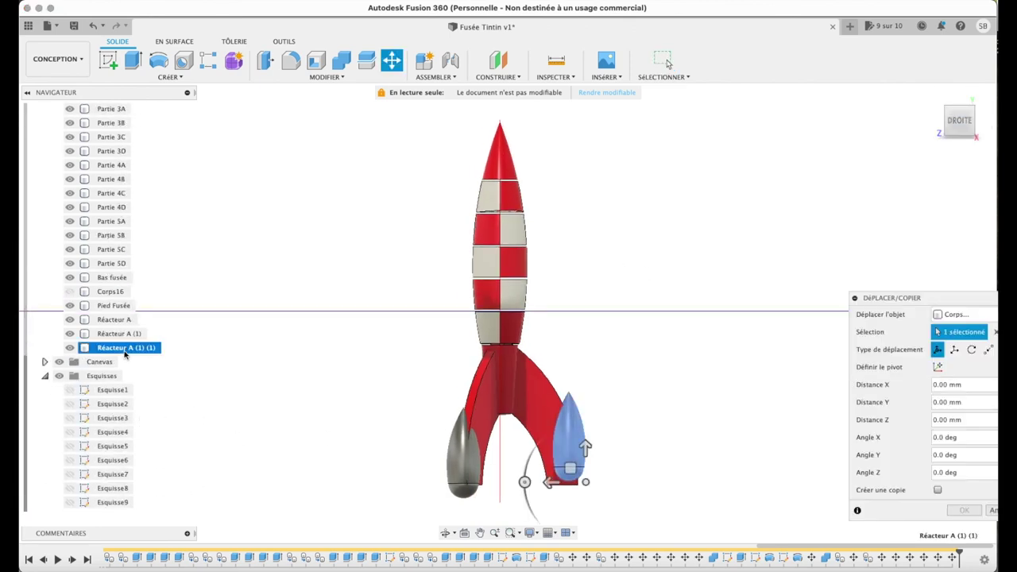
left_click_drag(585, 447, 585, 463)
left_click_drag(551, 499, 543, 507)
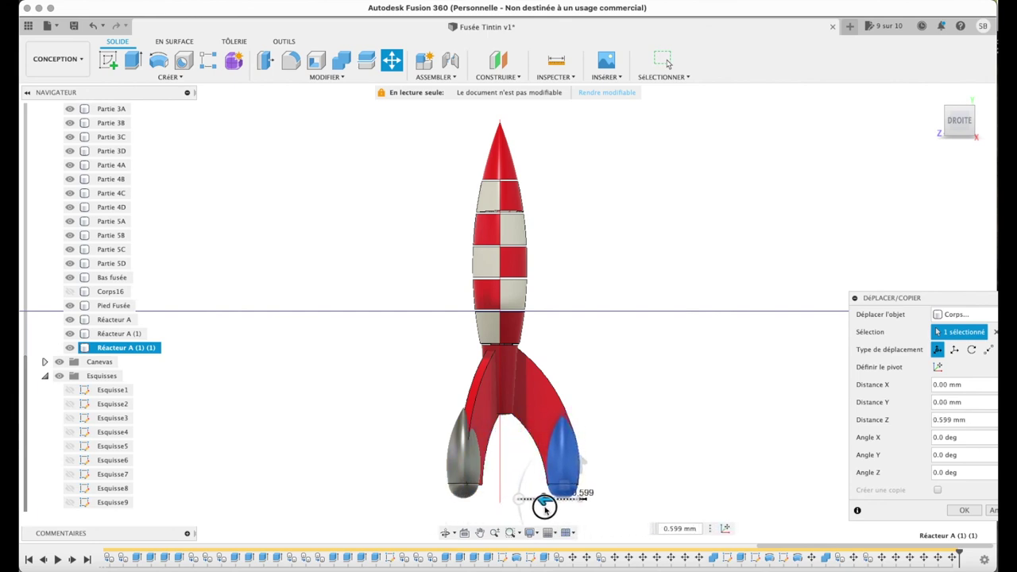
left_click(964, 510)
mouse_move(961, 131)
middle_mouse_down("shift")
mouse_move(795, 162)
mouse_move(704, 127)
mouse_move(673, 152)
mouse_move(897, 171)
mouse_move(778, 329)
middle_mouse_up("shift")
left_click(111, 319)
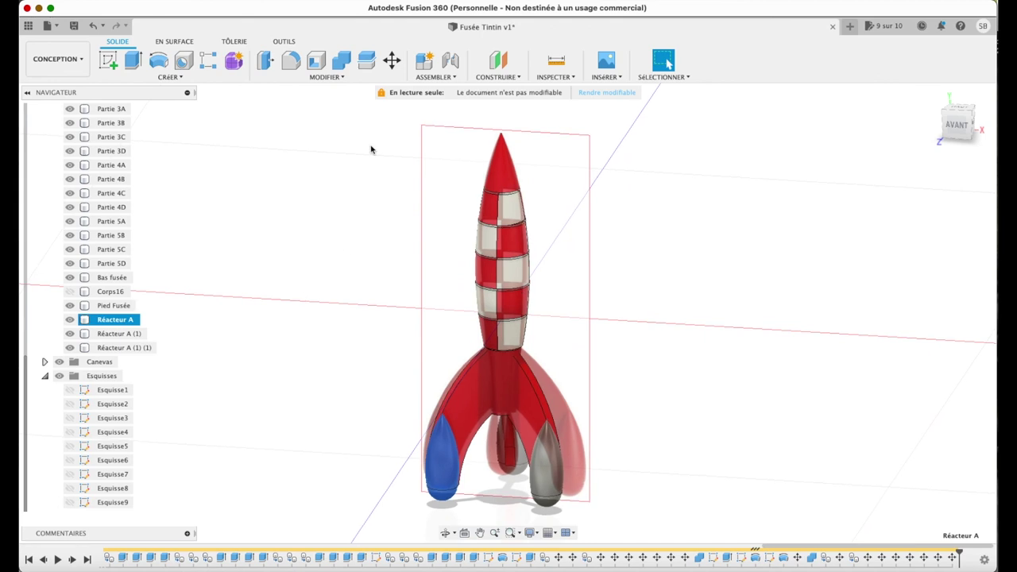
- Scale the first selected reactor uniformly by a factor of 1.2
left_click(334, 77)
left_click(286, 153)
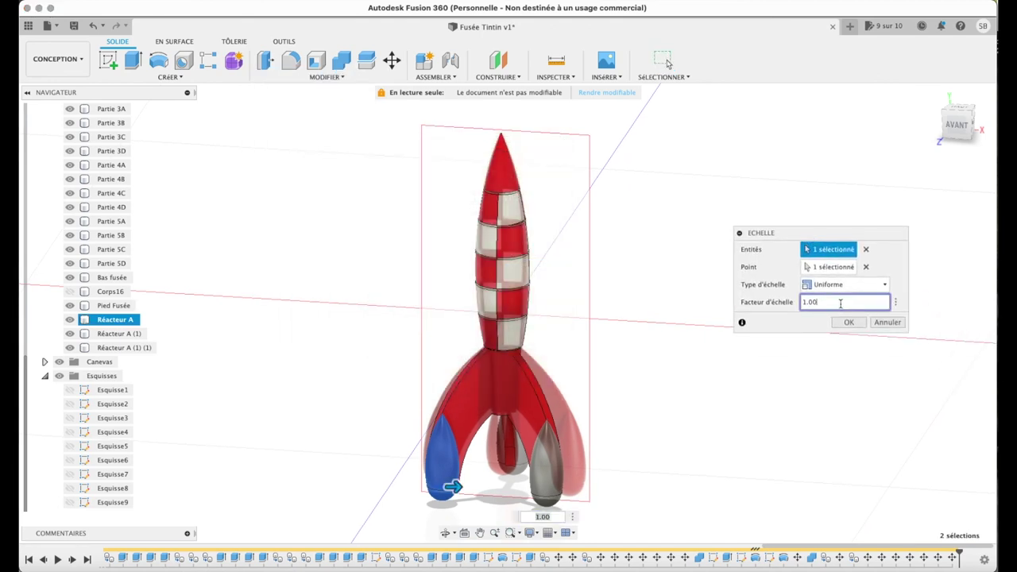
type("1.5")
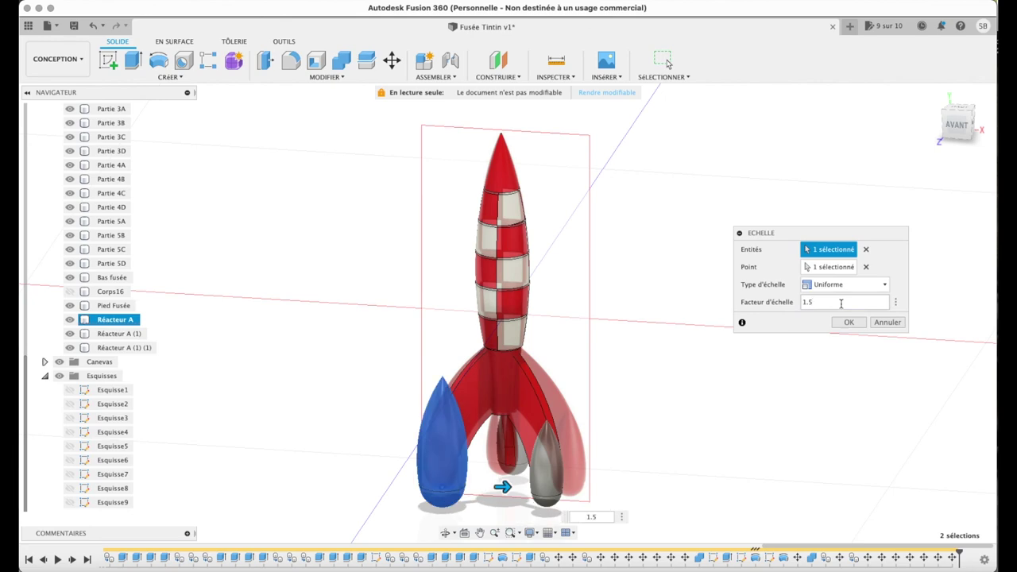
left_click_drag(964, 126, 950, 123)
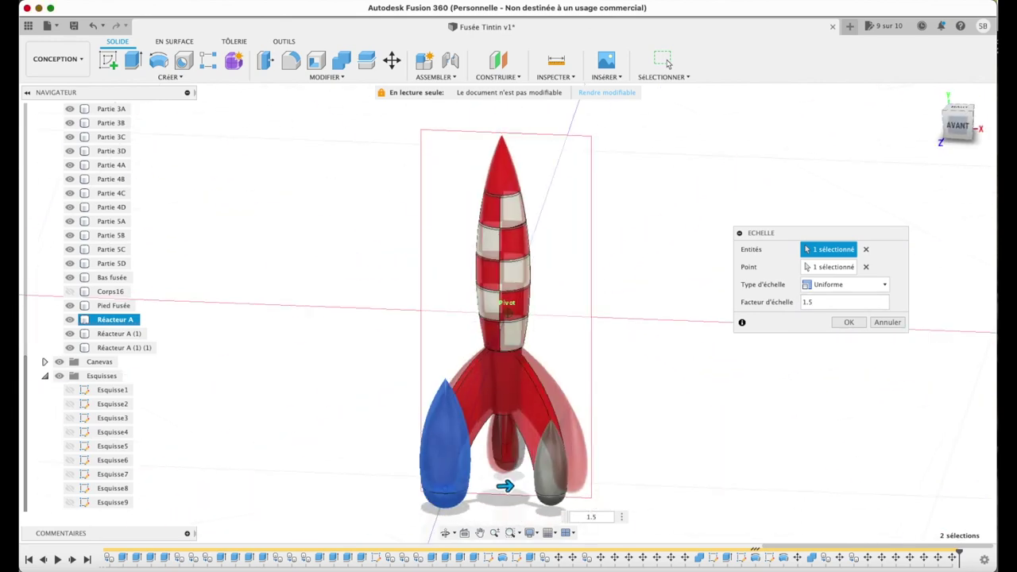
left_click_drag(863, 125, 936, 148)
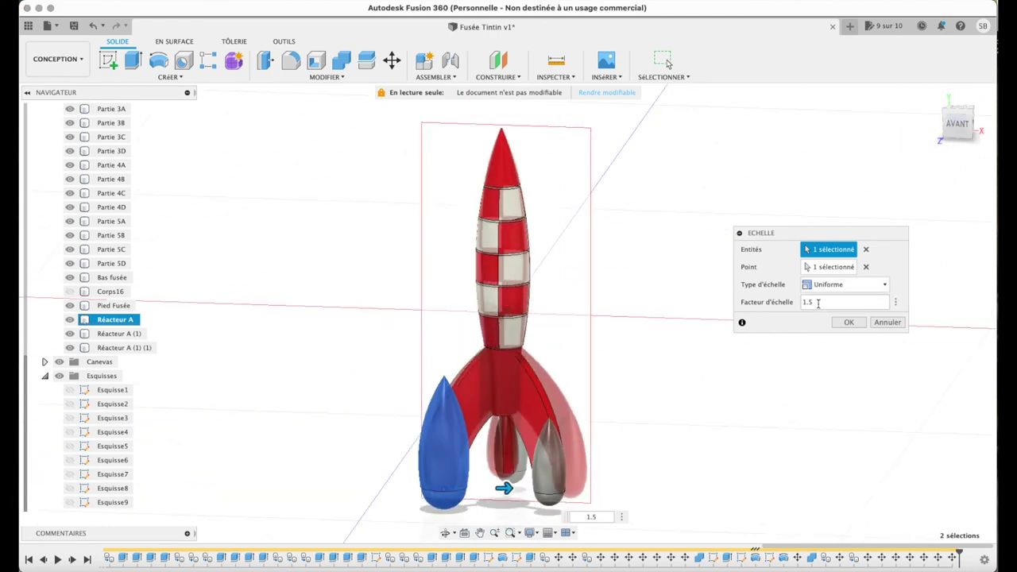
key("BackSpace")
type("2")
left_click(847, 323)
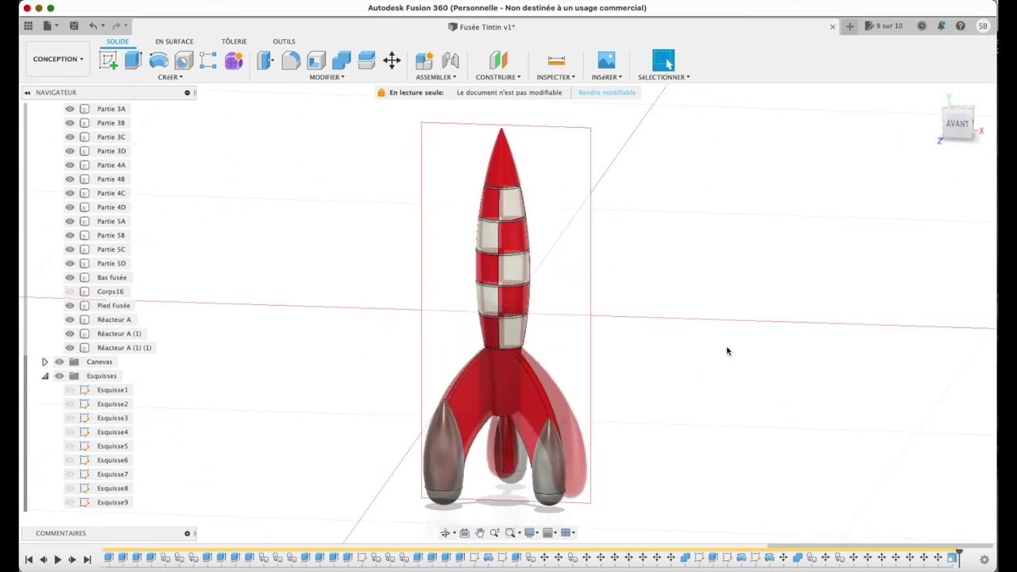
- Scale Réacteur A (1) by 1.2 using the preset scale values
left_click(119, 334)
left_click(325, 78)
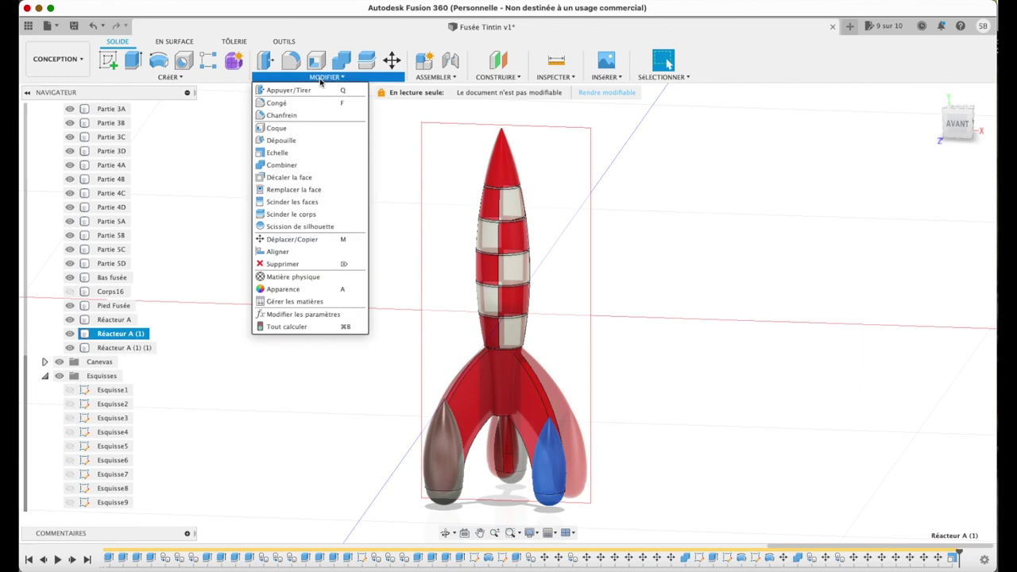
left_click(302, 155)
left_click(881, 307)
left_click(809, 337)
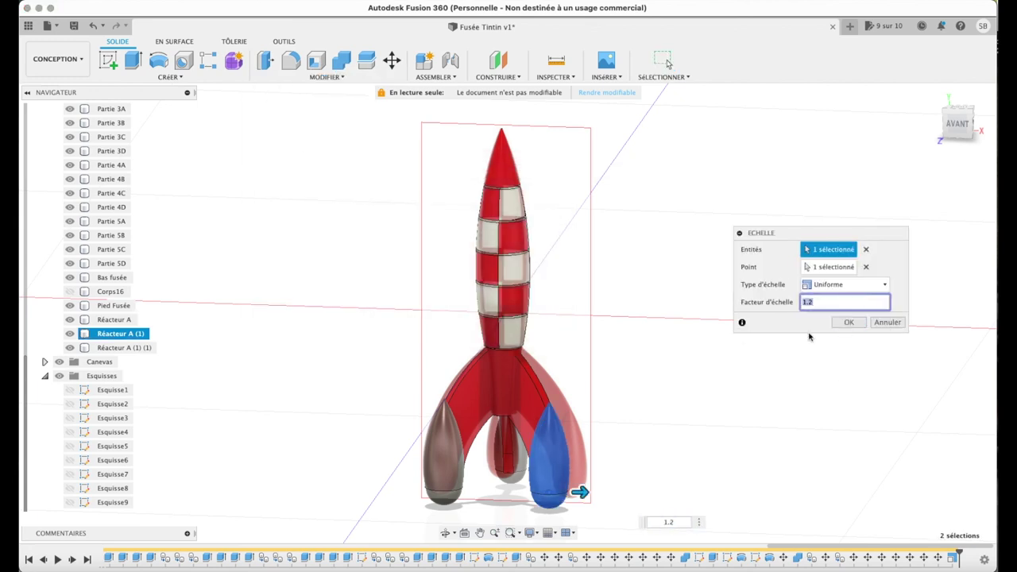
left_click(839, 324)
middle_click_drag(818, 231, 758, 141, "shift")
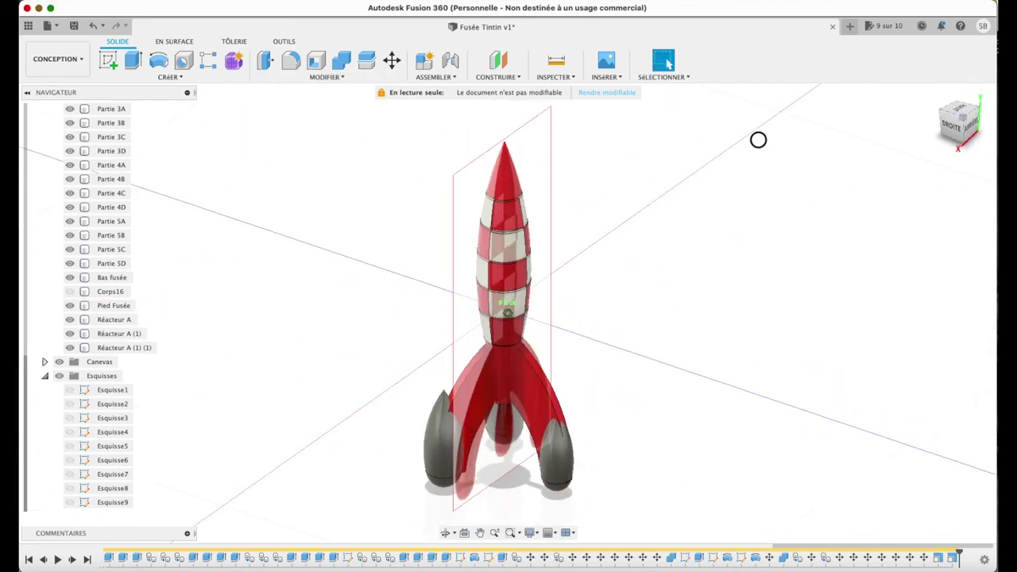
- Scale the third reactor, Réacteur A (1) (1), by 1.2 as well
left_click(126, 347)
left_click(325, 77)
left_click(291, 159)
left_click(895, 304)
left_click(860, 340)
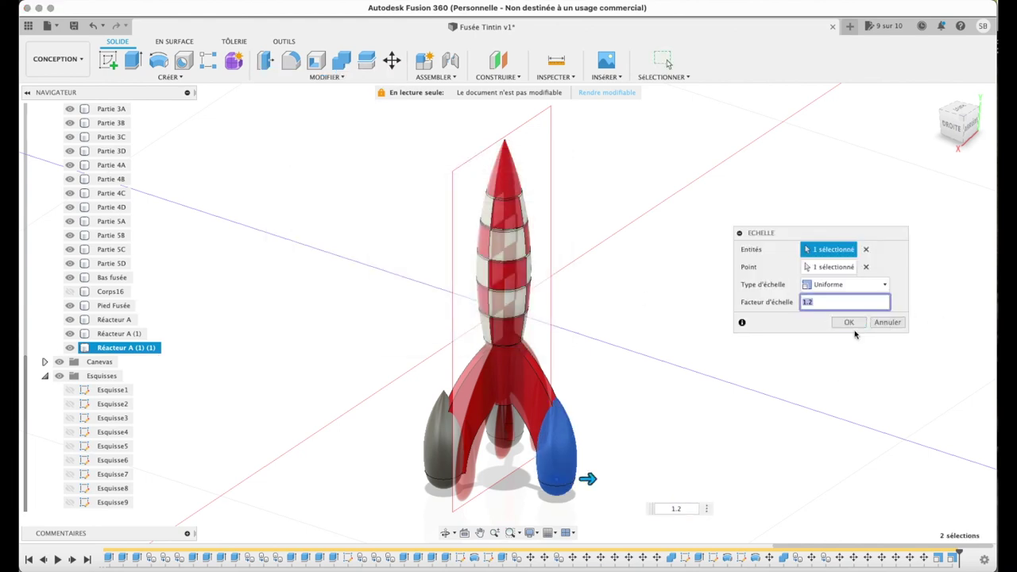
left_click(859, 326)
left_click(954, 141)
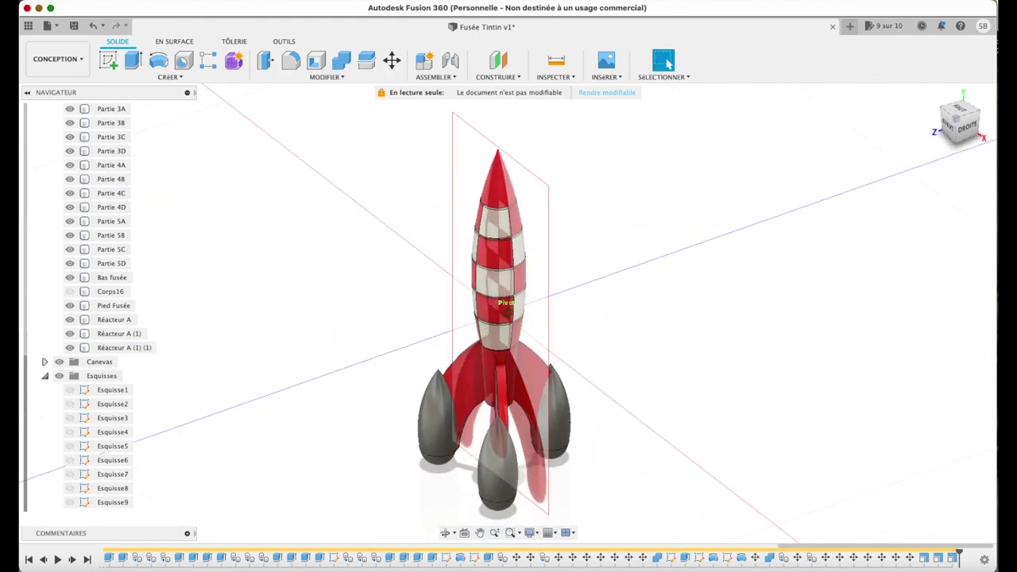
- Start a Combine with Pied Fusée as target body, then cancel it
left_click(341, 60)
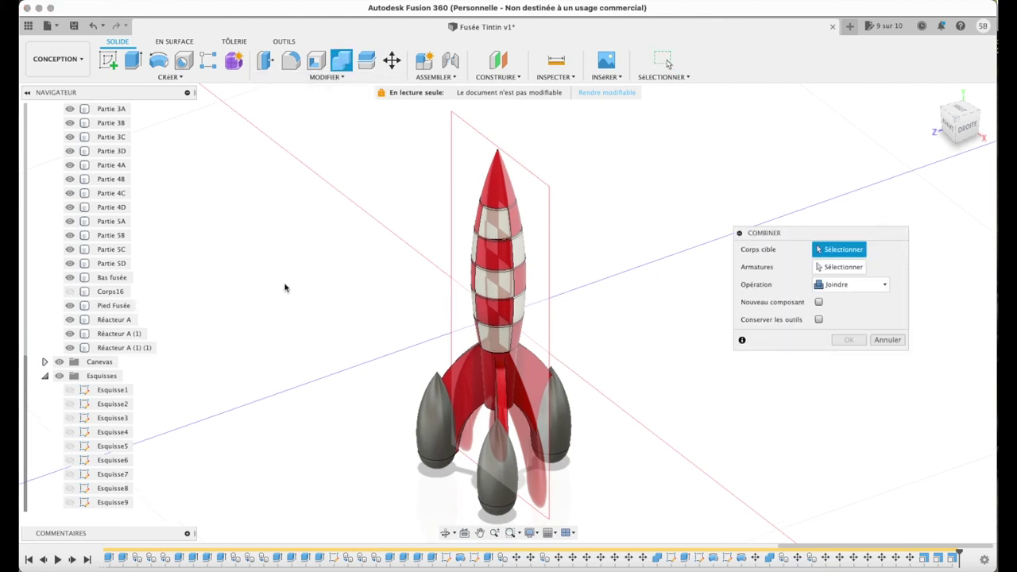
left_click(115, 306)
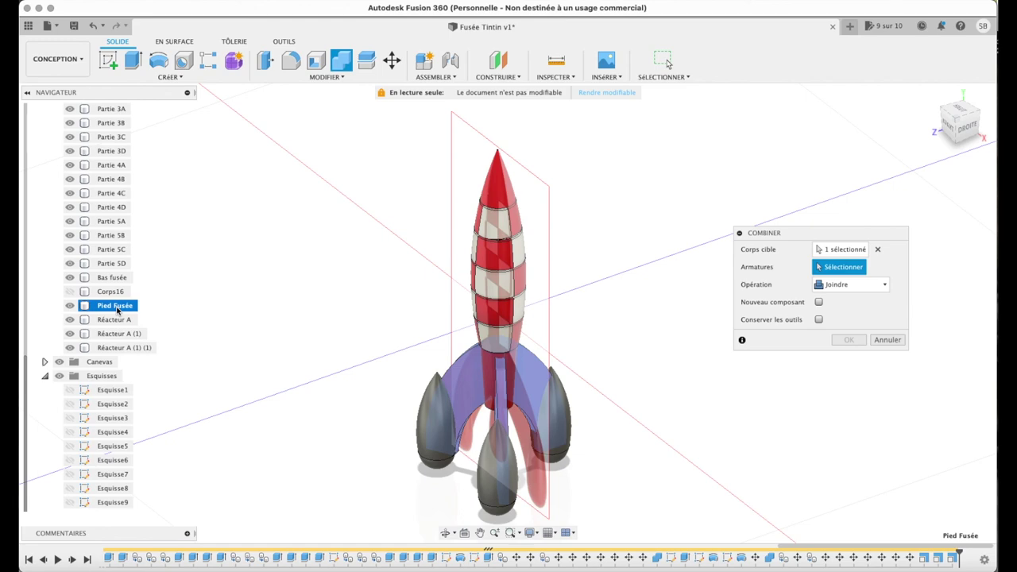
left_click(894, 340)
mouse_move(908, 340)
middle_mouse_down("shift")
mouse_move(915, 96)
mouse_move(899, 12)
mouse_move(884, 40)
middle_mouse_up("shift")
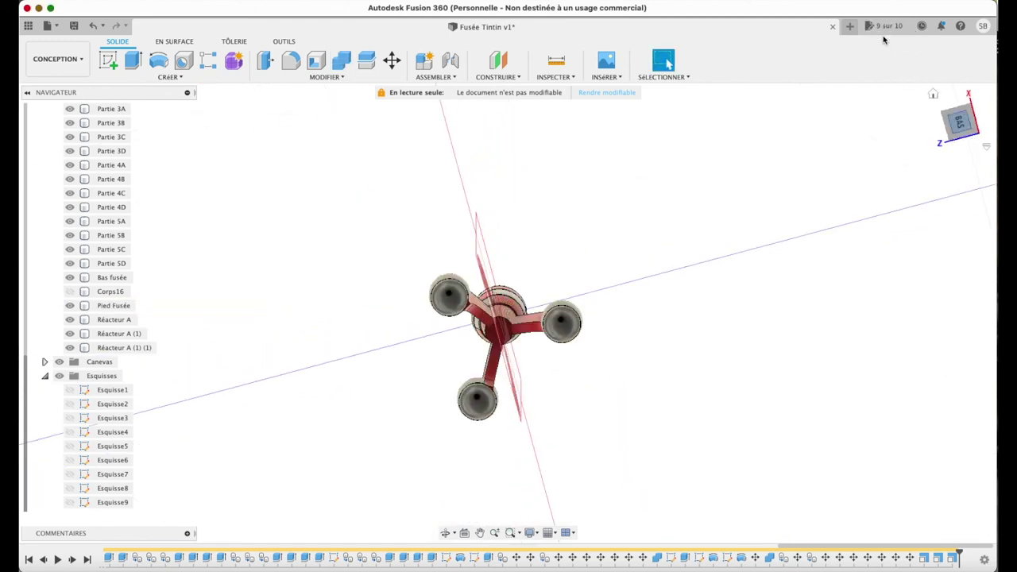
- Move Réacteur A (1) slightly toward the foot's strut, viewed from underneath
left_click(959, 119)
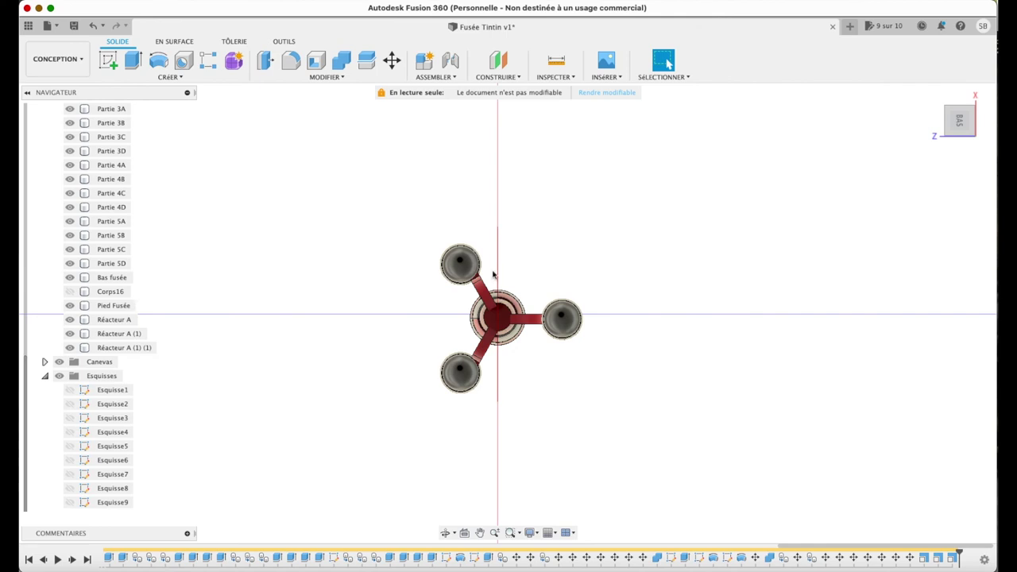
left_click(464, 263)
scroll(464, 262, "up", 5)
scroll(464, 262, "up", 5)
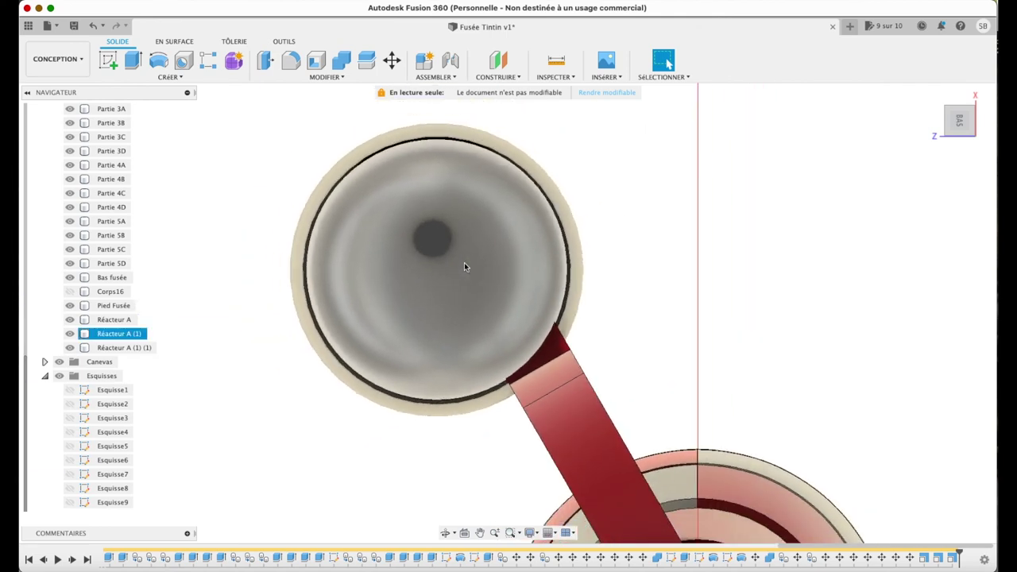
scroll(464, 267, "down", 3)
left_click(99, 334)
key("m")
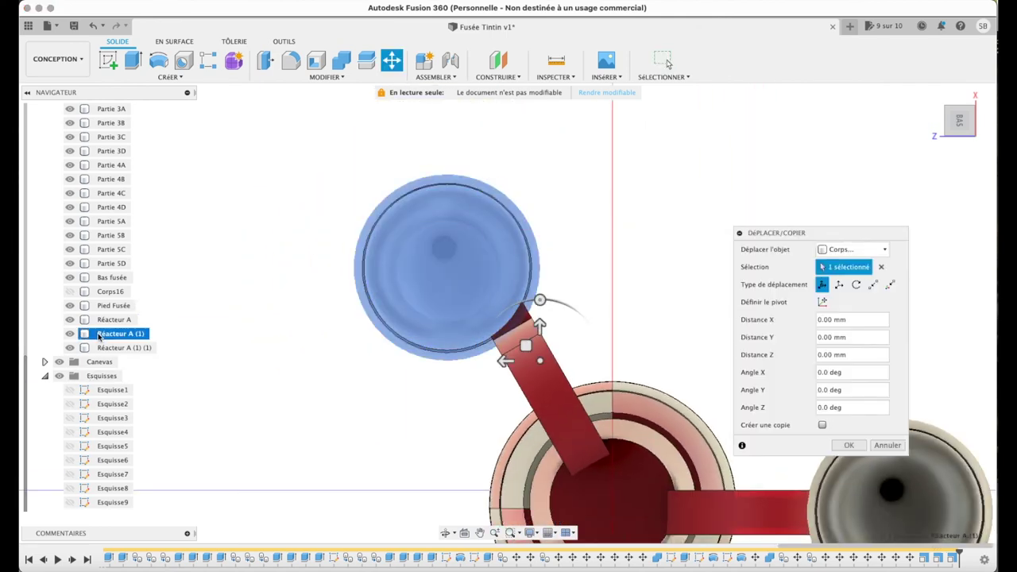
left_click_drag(506, 361, 528, 361)
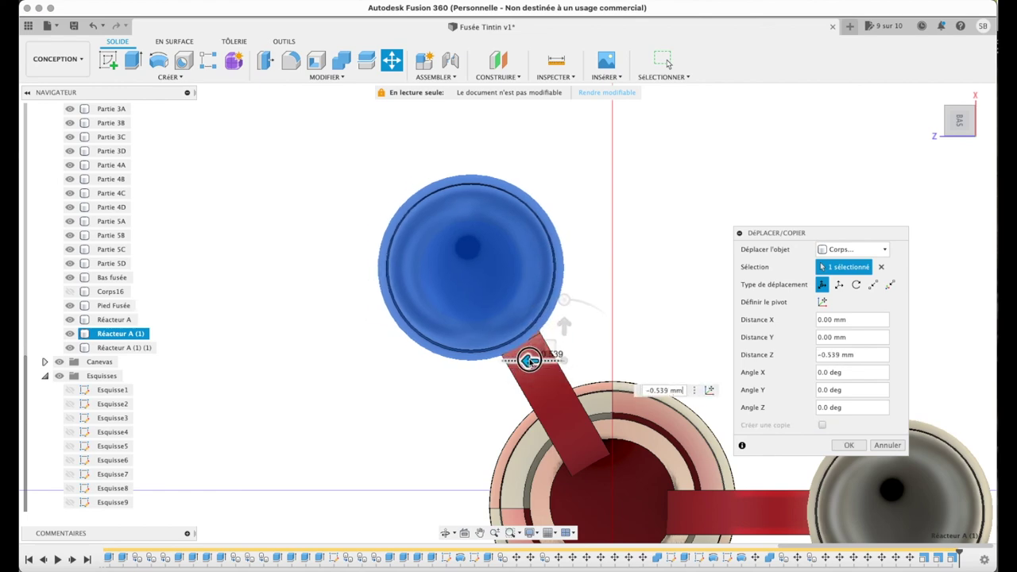
left_click(849, 445)
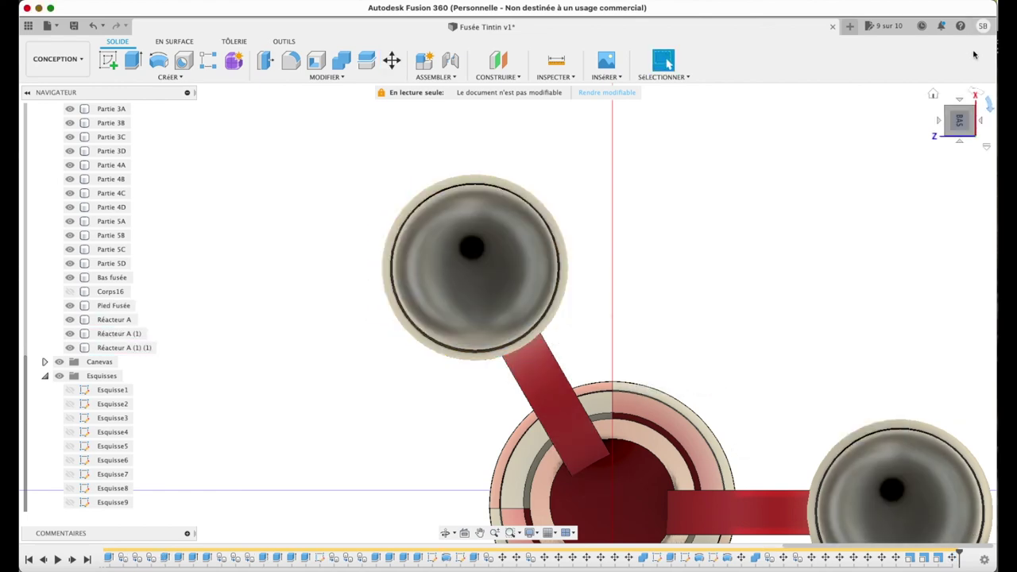
- Shift Réacteur A -0.616 mm along Z so the three reactors sit evenly
left_click(934, 95)
left_click_drag(965, 130, 949, 159)
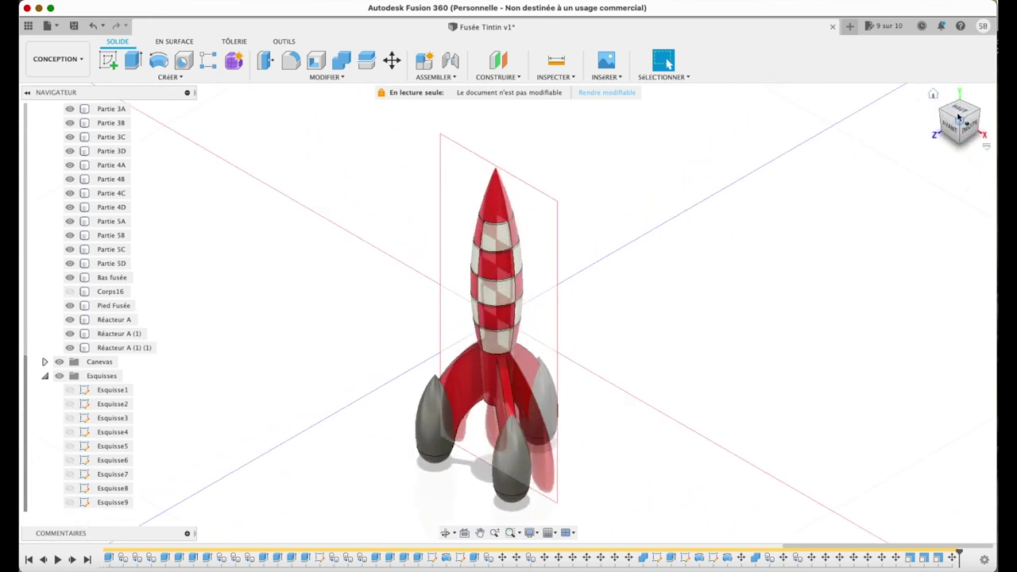
left_click(960, 114)
left_click(961, 104)
left_click(961, 105)
scroll(580, 283, "up", 2)
scroll(580, 286, "up", 3)
scroll(580, 286, "up", 3)
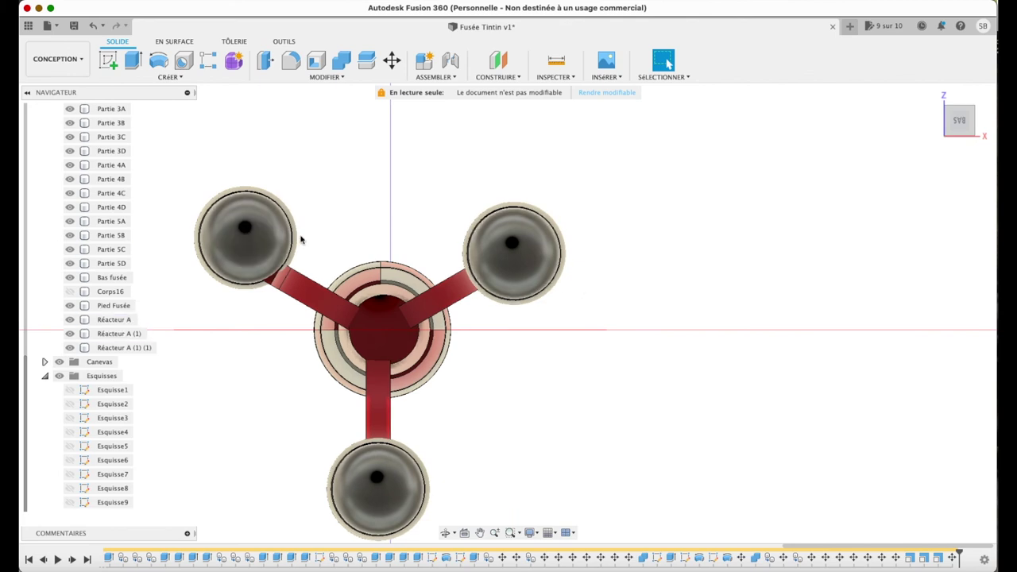
left_click(154, 323)
key("m")
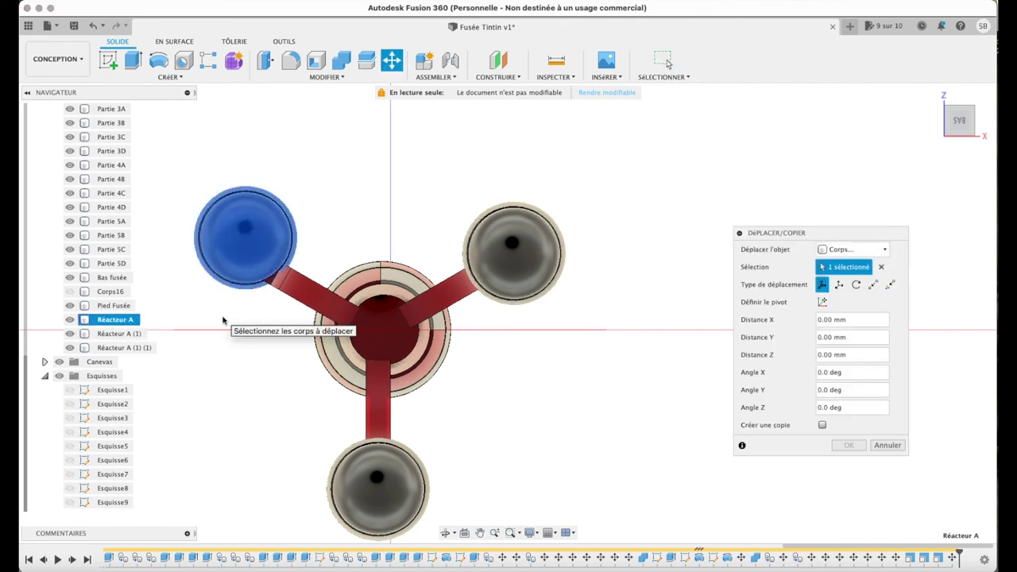
left_click_drag(190, 258, 189, 274)
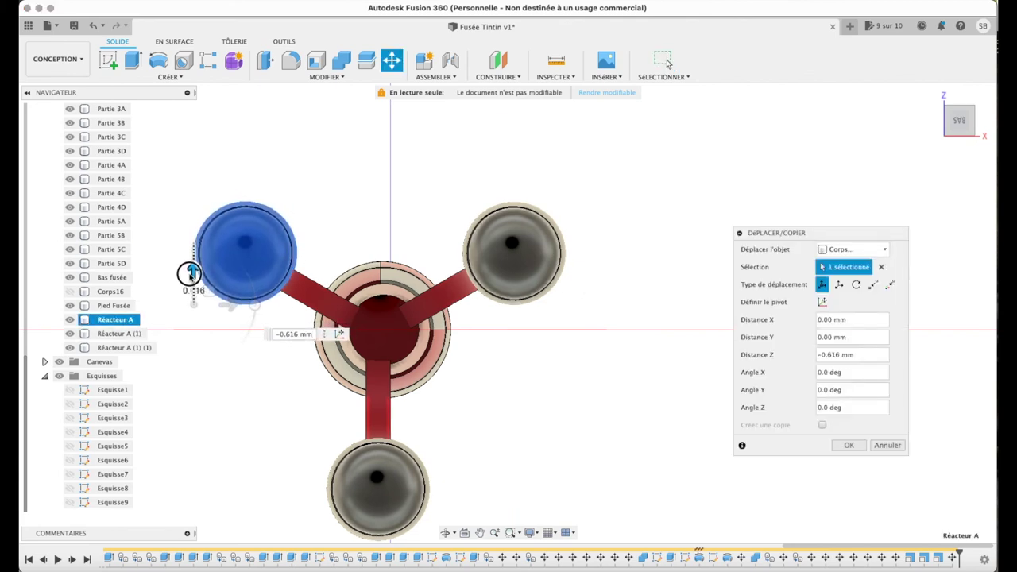
left_click(848, 445)
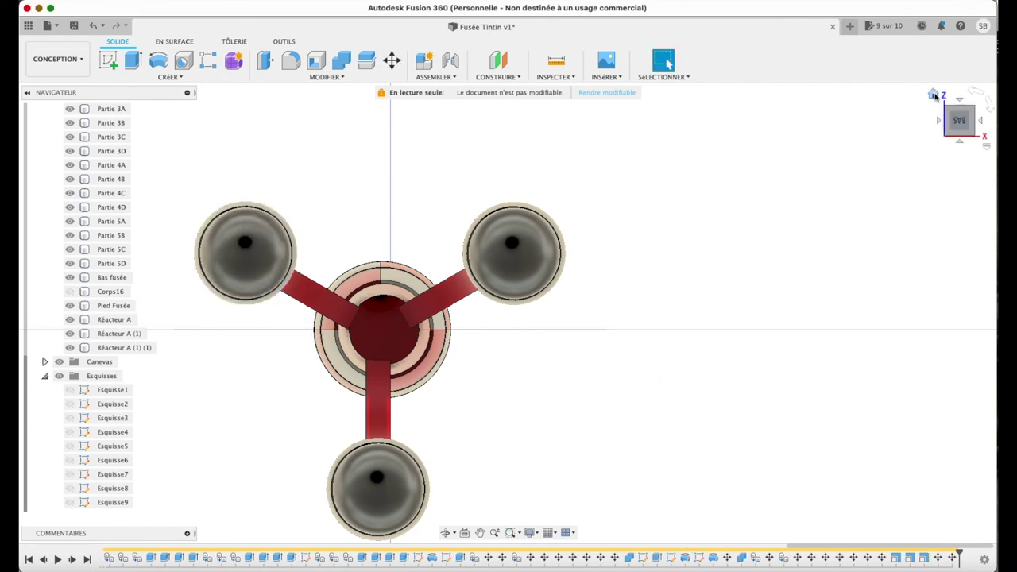
- Check the rocket from the home view and the front view
left_click(934, 95)
left_click_drag(970, 127, 984, 129)
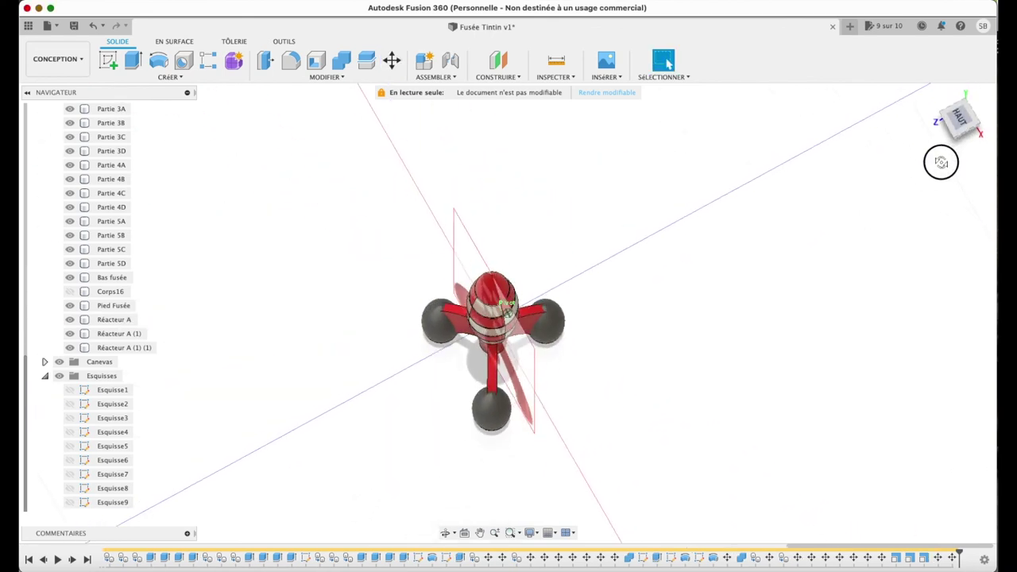
left_click(984, 129)
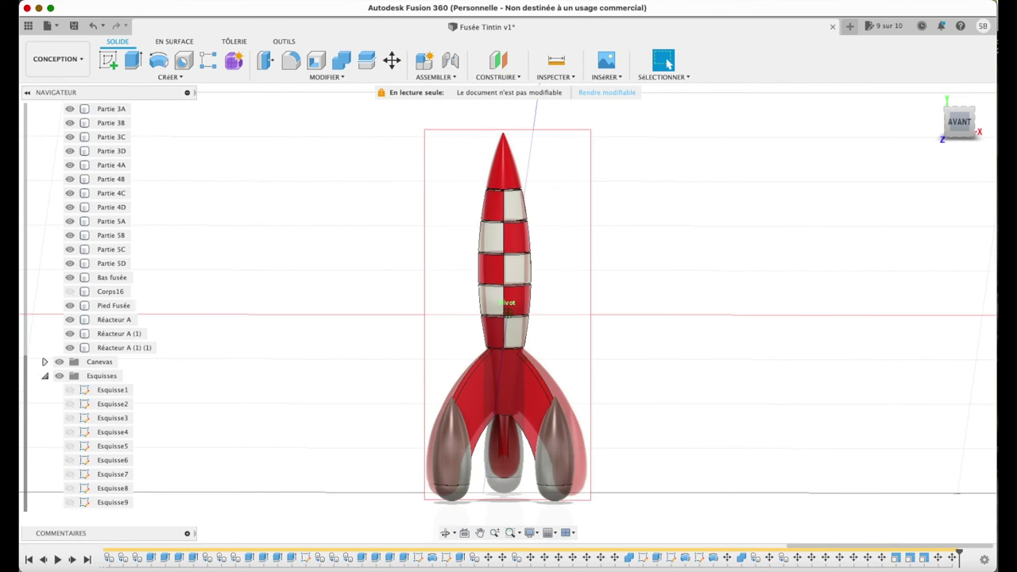
scroll(654, 311, "up", 3)
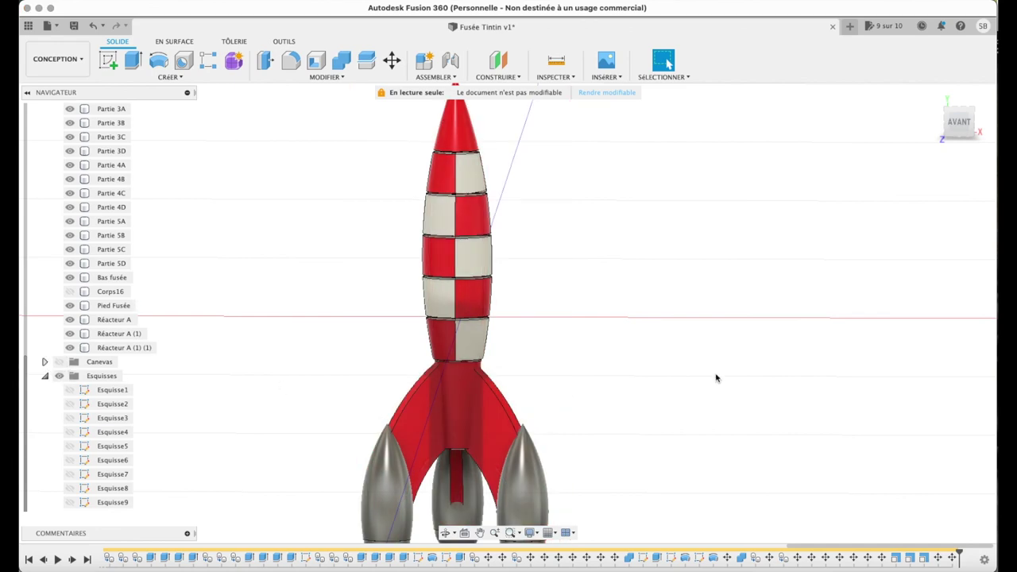
mouse_move(965, 180)
middle_mouse_down("shift")
mouse_move(930, 136)
mouse_move(831, 130)
mouse_move(829, 184)
mouse_move(906, 166)
mouse_move(912, 148)
mouse_move(763, 116)
mouse_move(749, 170)
middle_mouse_up("shift")
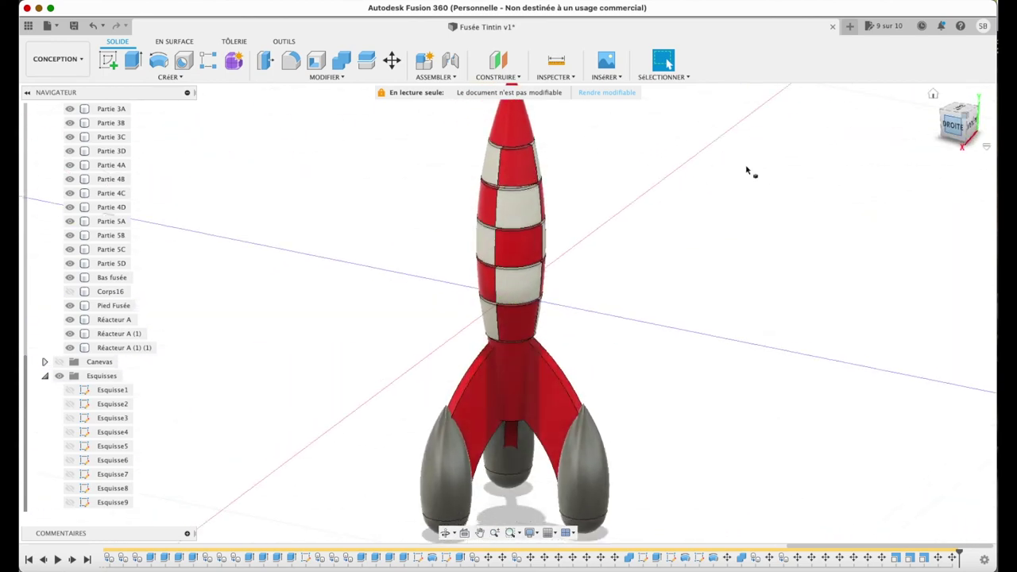
scroll(470, 370, "up", 3)
scroll(470, 370, "up", 2)
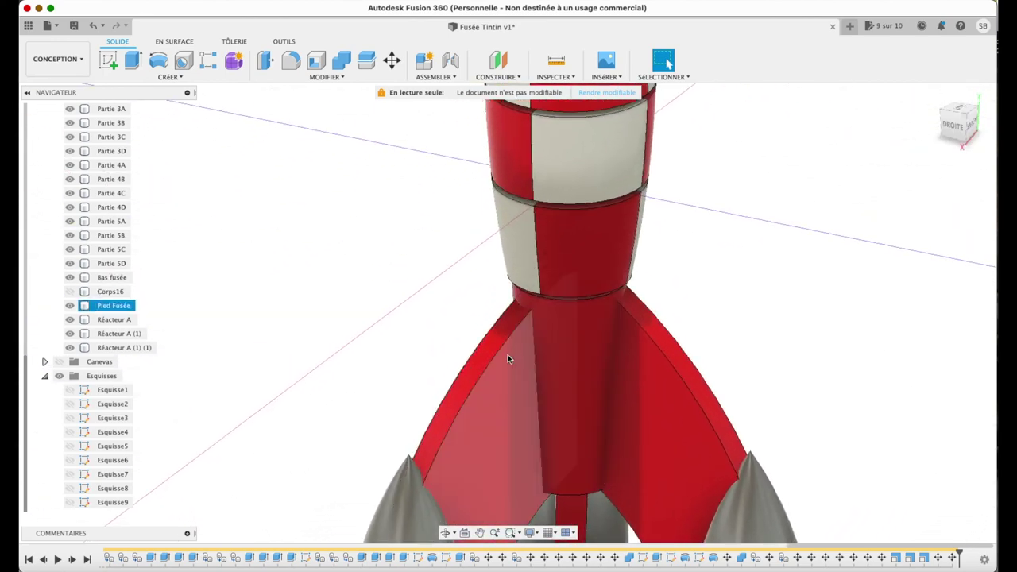
scroll(485, 358, "up", 2)
key("e")
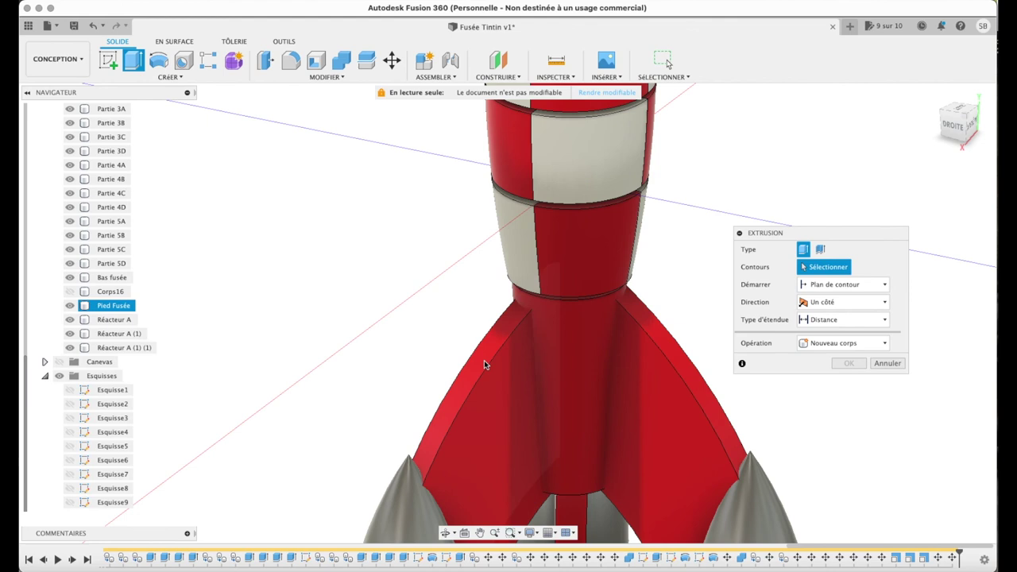
left_click(901, 362)
scroll(828, 229, "down", 3)
scroll(827, 229, "down", 2)
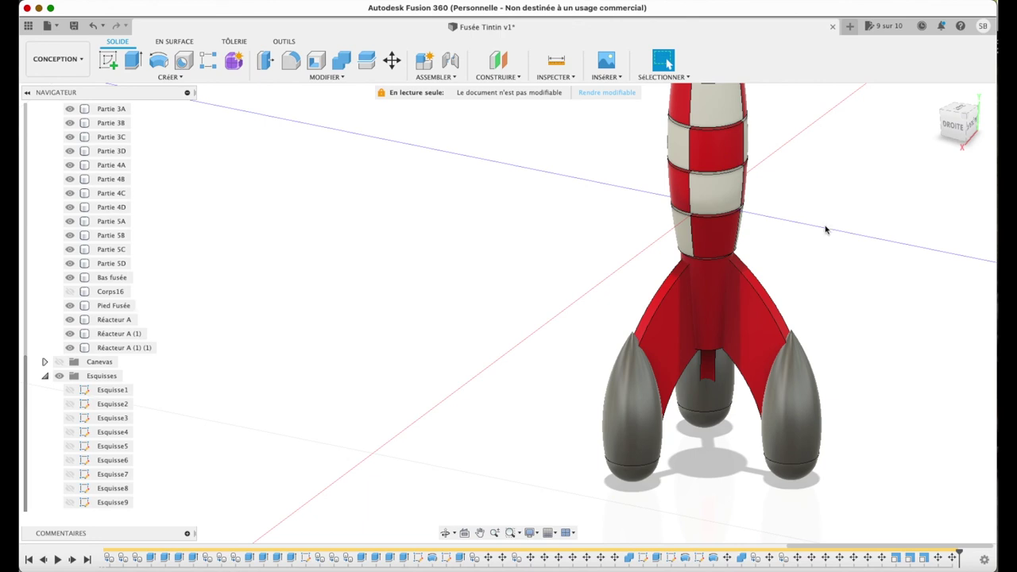
left_click(119, 305)
- Lower the Pied Fusée fin body by 0.747 mm along Y
key("m")
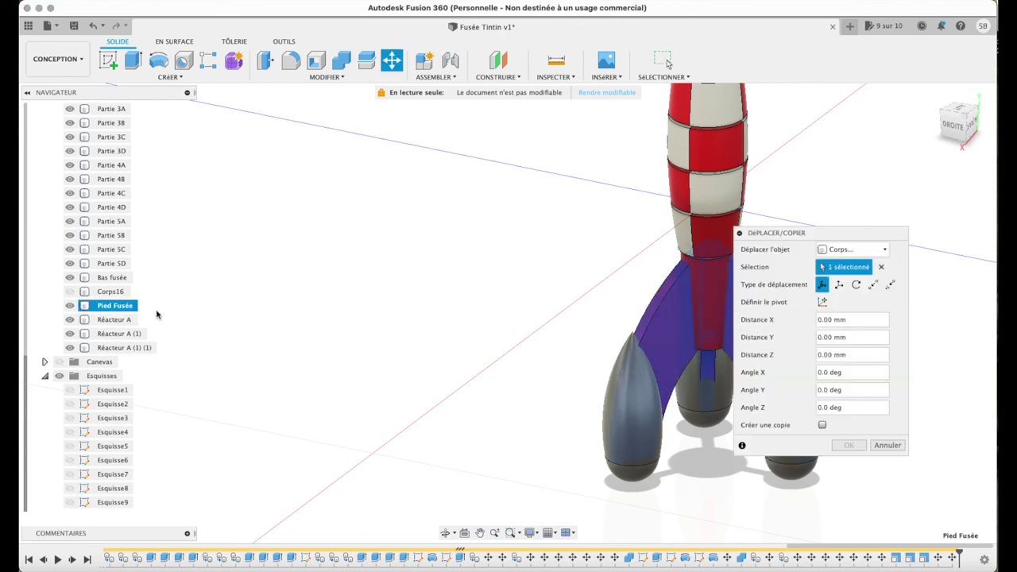
mouse_move(859, 396)
left_mouse_down()
mouse_move(859, 420)
mouse_move(858, 390)
mouse_move(857, 401)
left_mouse_up()
mouse_move(932, 132)
left_mouse_down()
mouse_move(864, 77)
mouse_move(845, 106)
mouse_move(845, 245)
mouse_move(872, 333)
mouse_move(895, 135)
mouse_move(924, 152)
mouse_move(879, 116)
mouse_move(876, 98)
mouse_move(878, 163)
mouse_move(898, 209)
left_mouse_up()
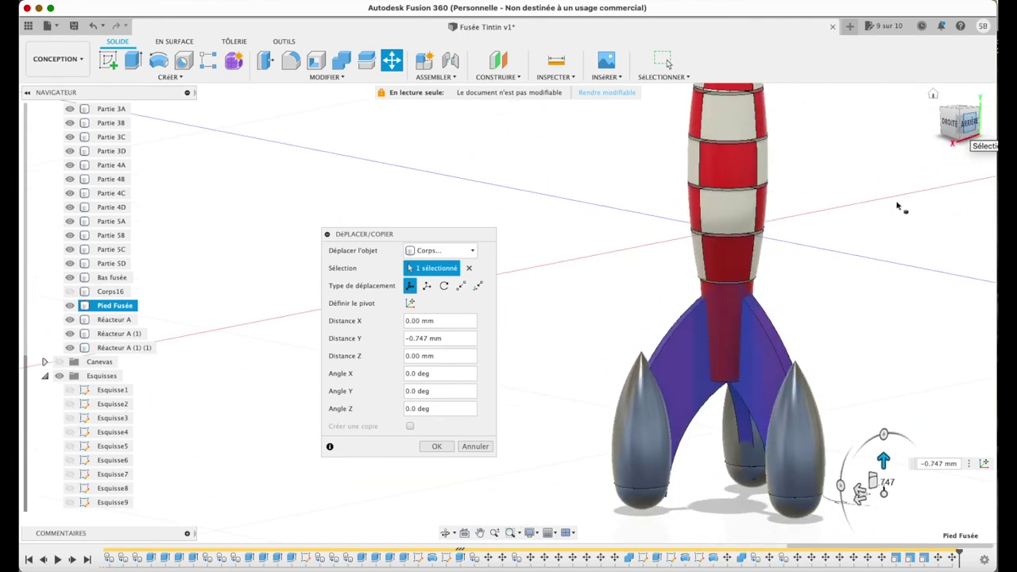
left_click(439, 447)
- Scale Réacteur A (1) up by a factor of 1.05
left_click(119, 320)
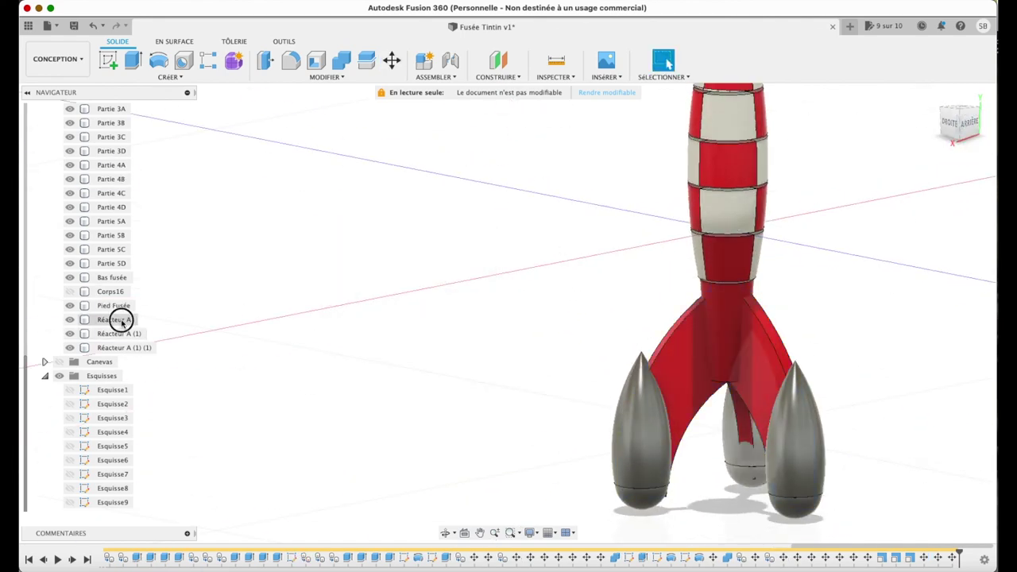
left_click(114, 335)
left_click(326, 78)
left_click(310, 143)
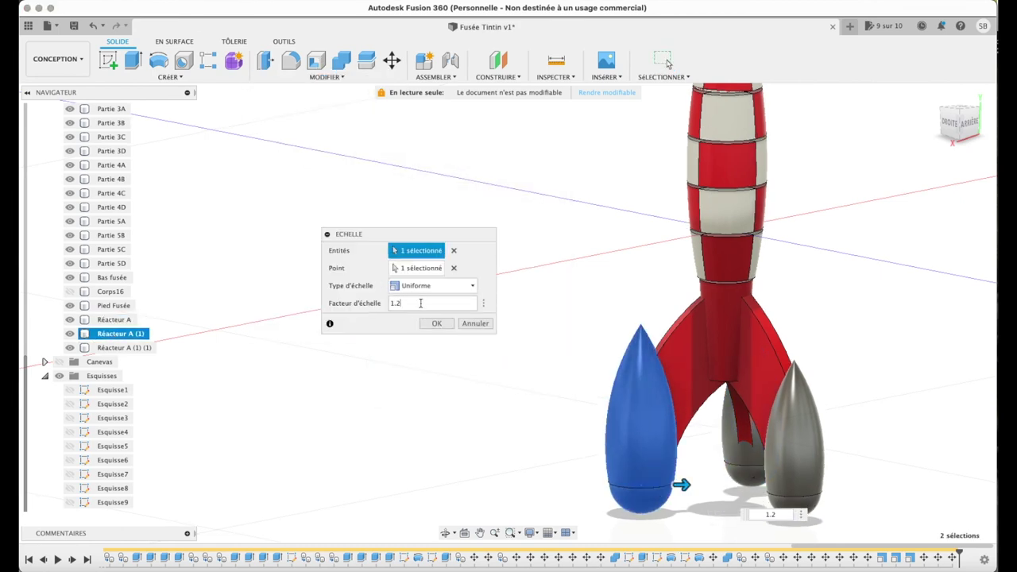
type("1")
key("BackSpace")
type("05")
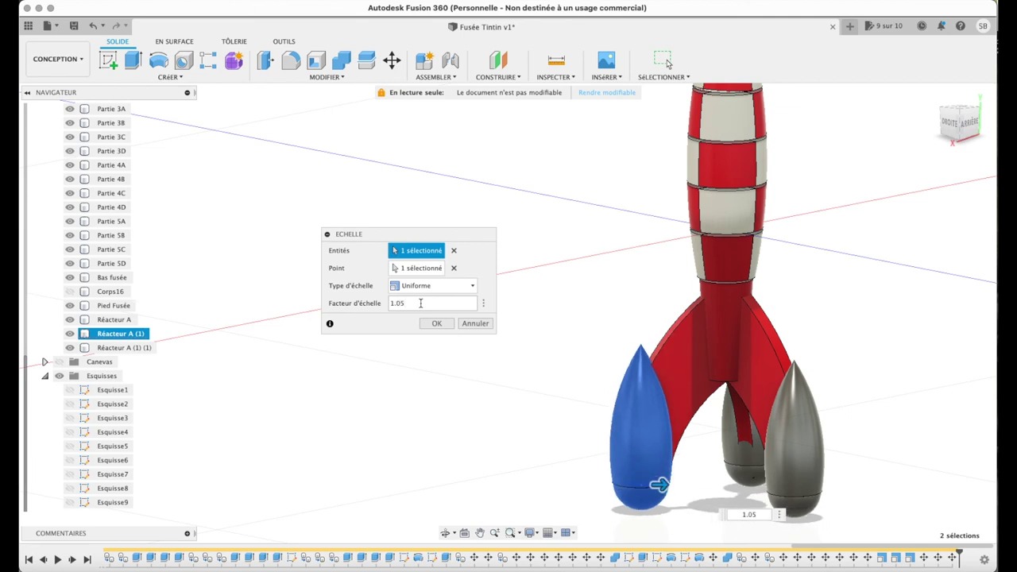
left_click(436, 324)
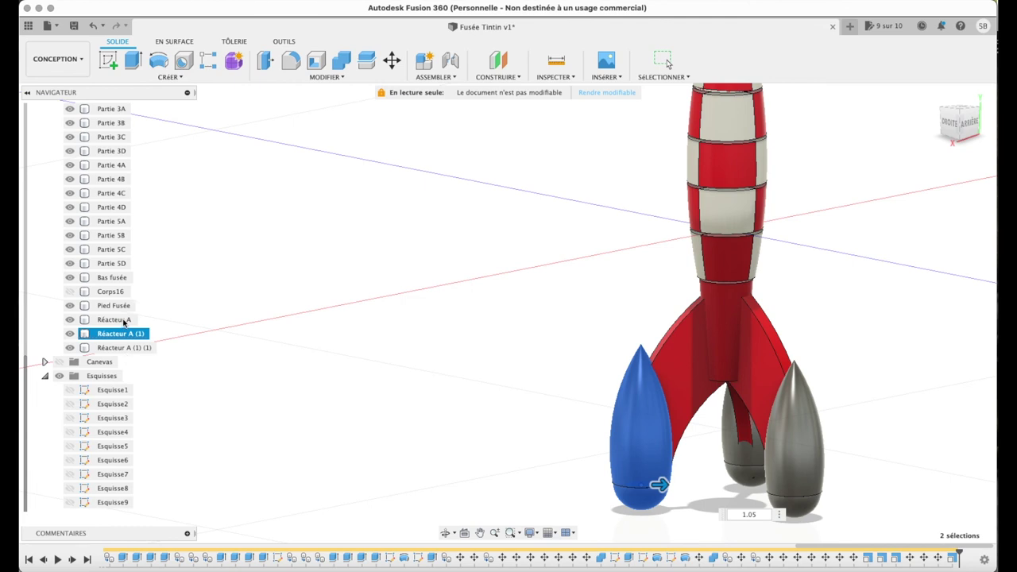
- Try scaling Réacteur A and Réacteur A (1) (1) but leave both unchanged at 1.00
left_click(120, 319)
left_click(326, 78)
left_click(286, 157)
left_click(484, 305)
left_click(447, 322)
left_click(126, 347)
left_click(326, 77)
left_click(336, 155)
left_click(482, 304)
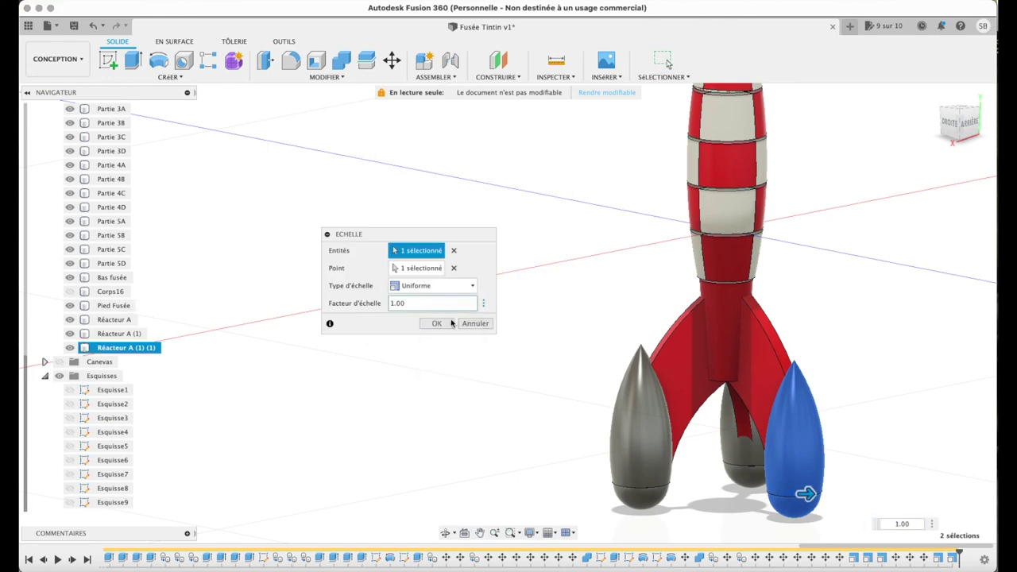
left_click(450, 320)
middle_click_drag(936, 152, 852, 98, "shift")
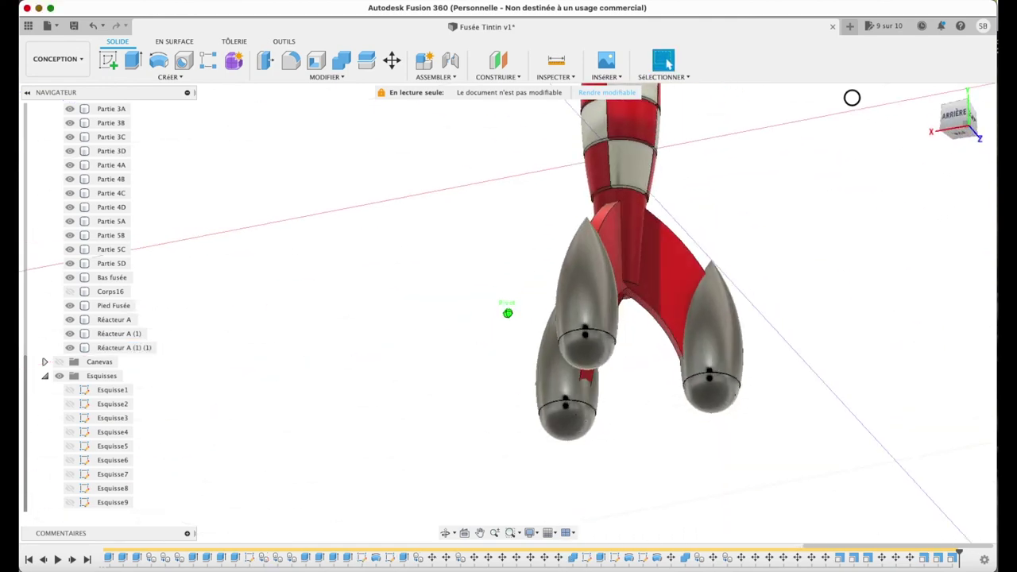
middle_click_drag(852, 97, 901, 130, "shift")
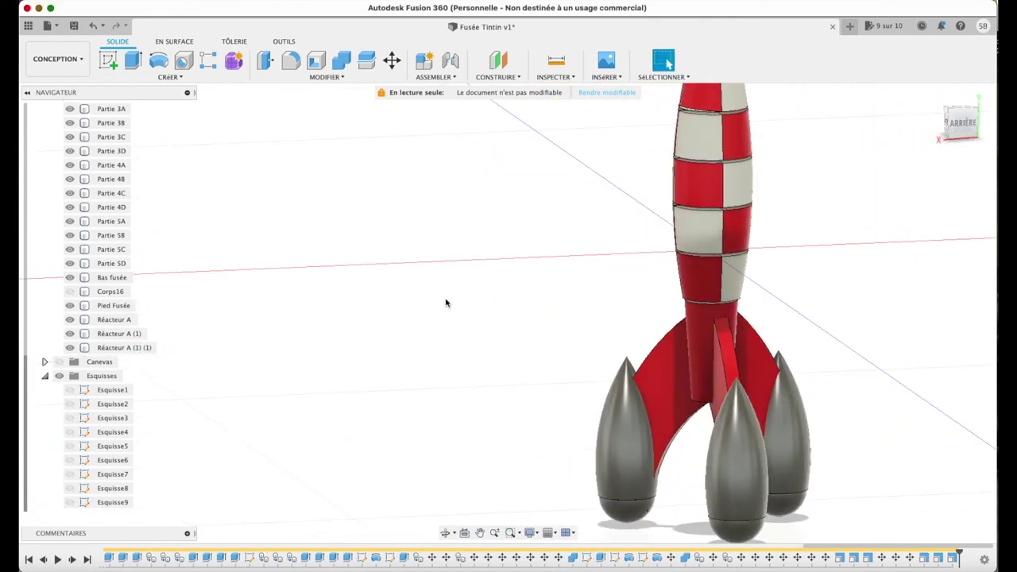
- Join the three reactors and Pied Fusée into Bas fusée, then save the design
left_click(341, 59)
left_click(711, 358)
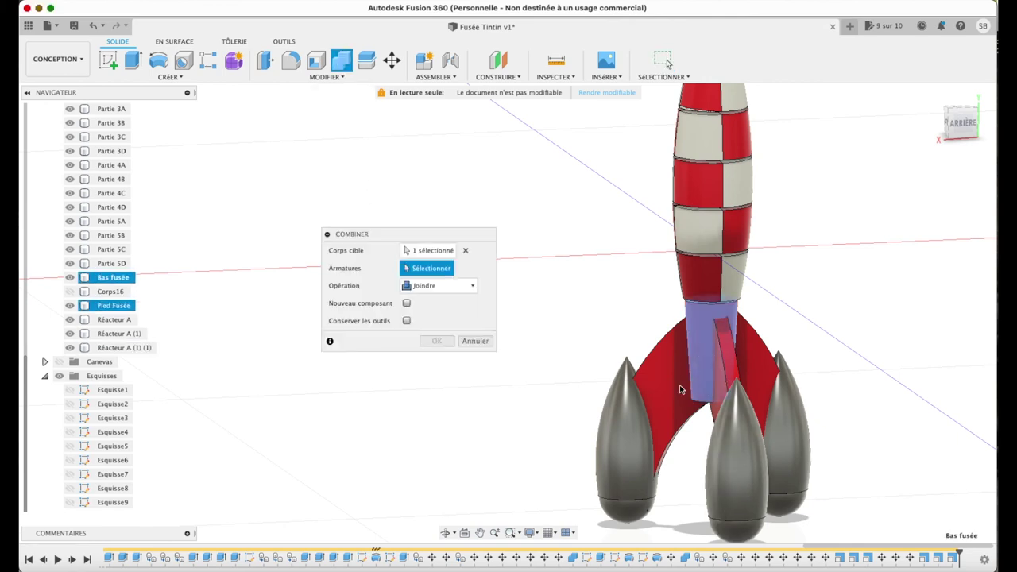
left_click(627, 433)
left_click(742, 450)
left_click(789, 445)
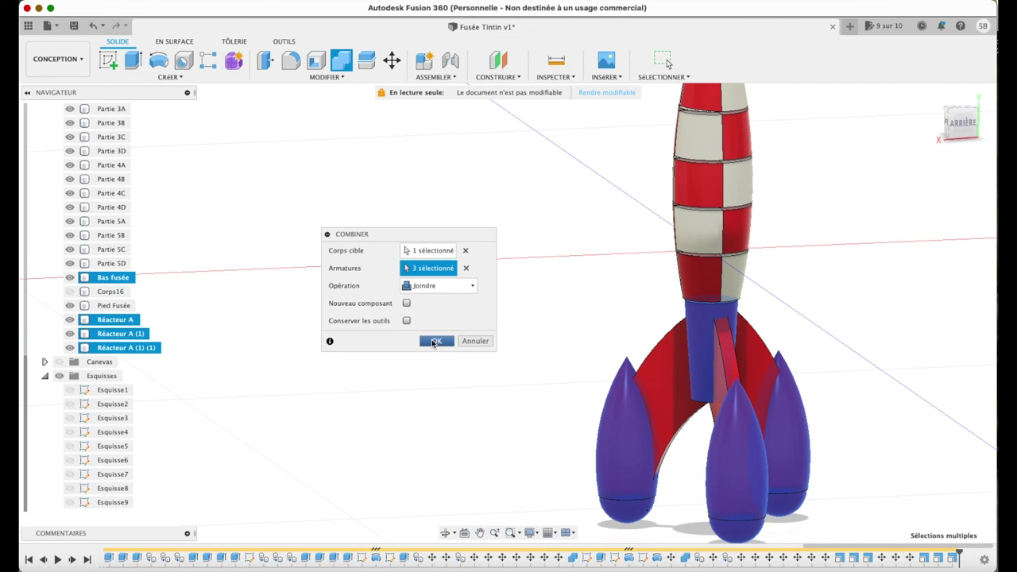
left_click(672, 363)
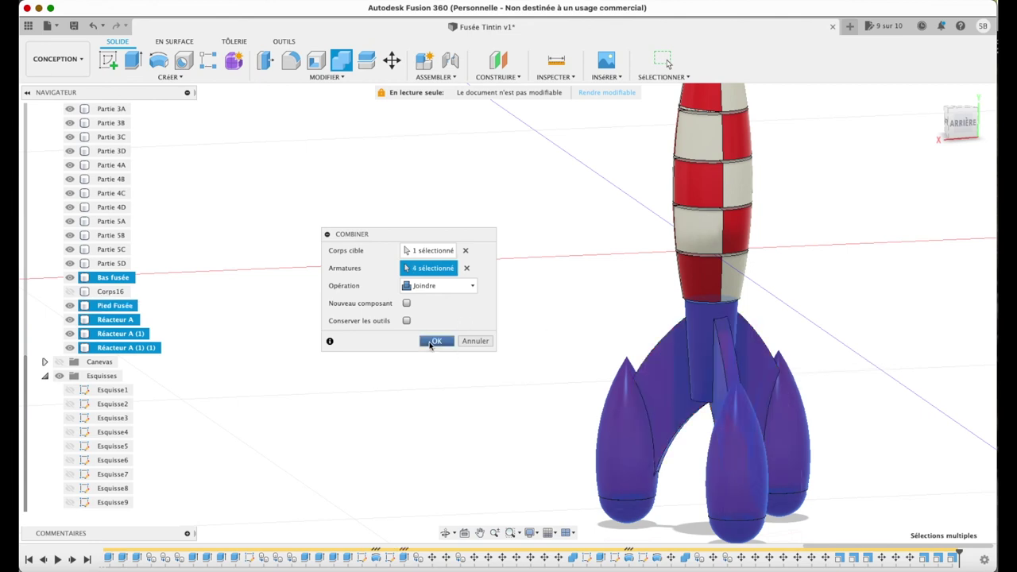
left_click(433, 341)
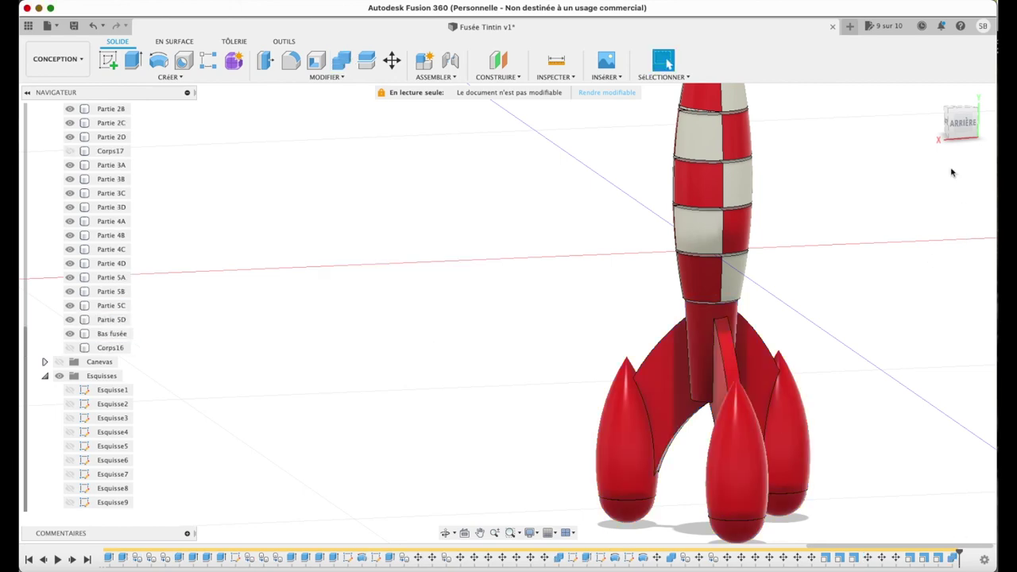
mouse_move(976, 135)
middle_mouse_down("shift")
mouse_move(926, 151)
mouse_move(927, 140)
middle_mouse_up("shift")
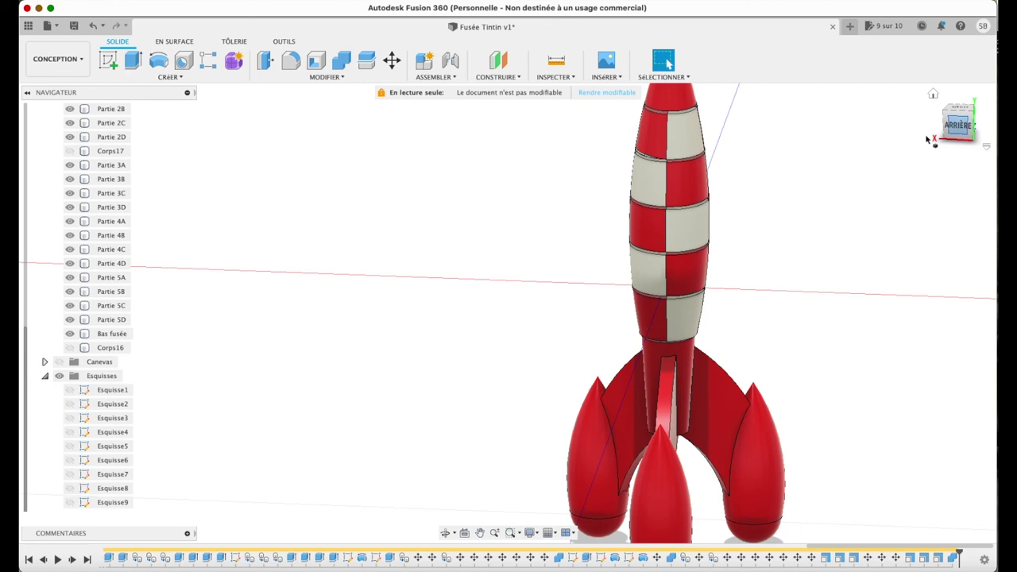
left_click(73, 28)
- Save Fusée Tintin as version 2 and switch to the Rendu workspace
left_click(521, 303)
left_click(57, 59)
left_click(66, 125)
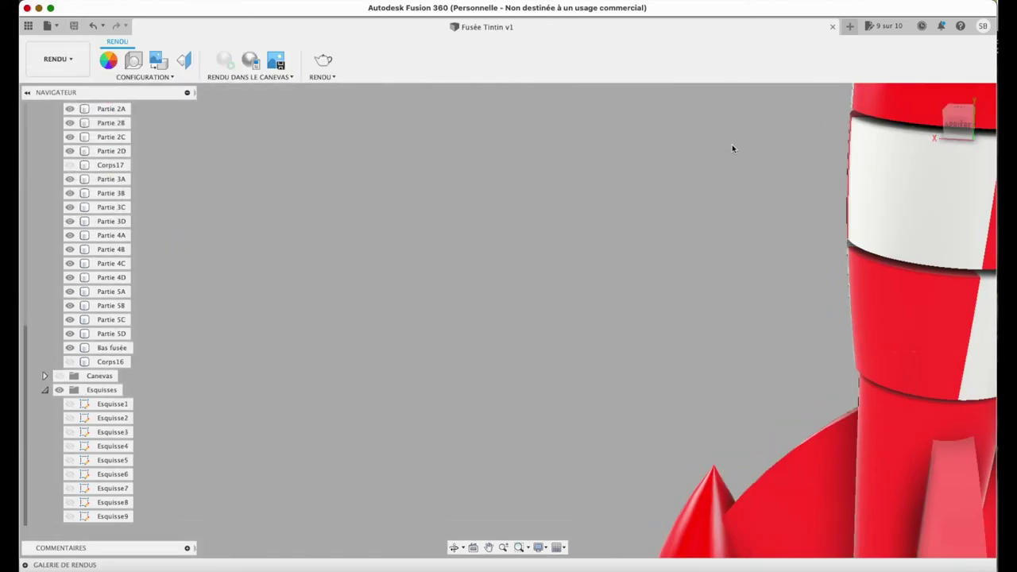
- Orbit the rocket to show its long shadow and capture a region screenshot
left_click(935, 93)
mouse_move(970, 129)
middle_mouse_down("shift")
mouse_move(793, 125)
mouse_move(654, 100)
mouse_move(756, 145)
mouse_move(818, 112)
mouse_move(863, 114)
mouse_move(682, 192)
middle_mouse_up("shift")
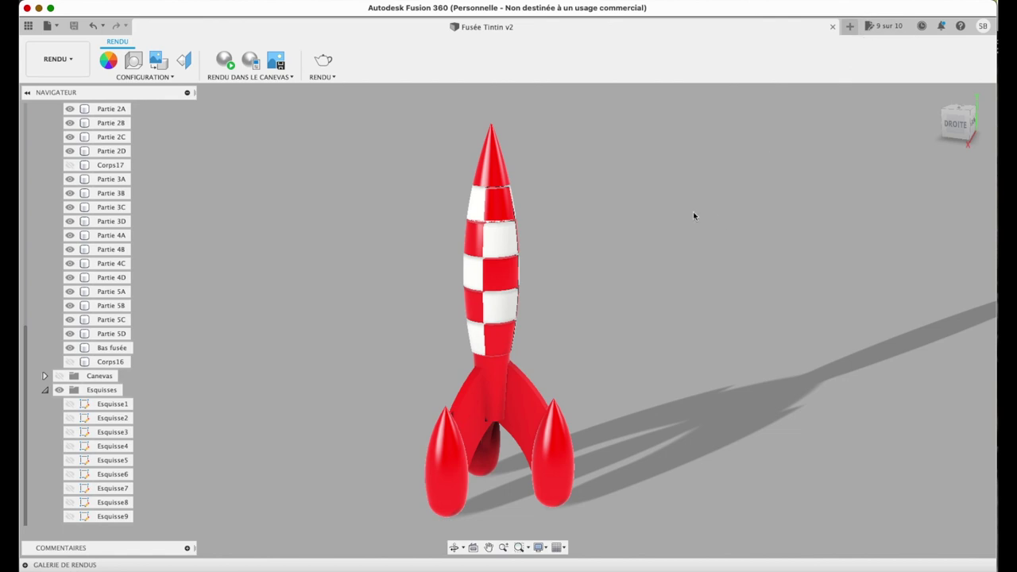
key("super+shift+4")
left_click_drag(314, 119, 690, 530)
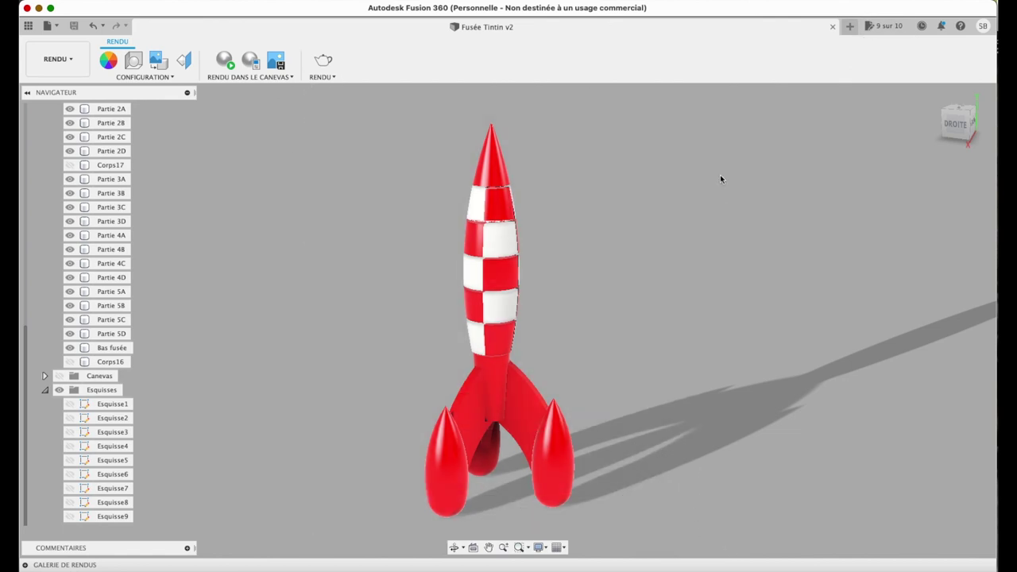